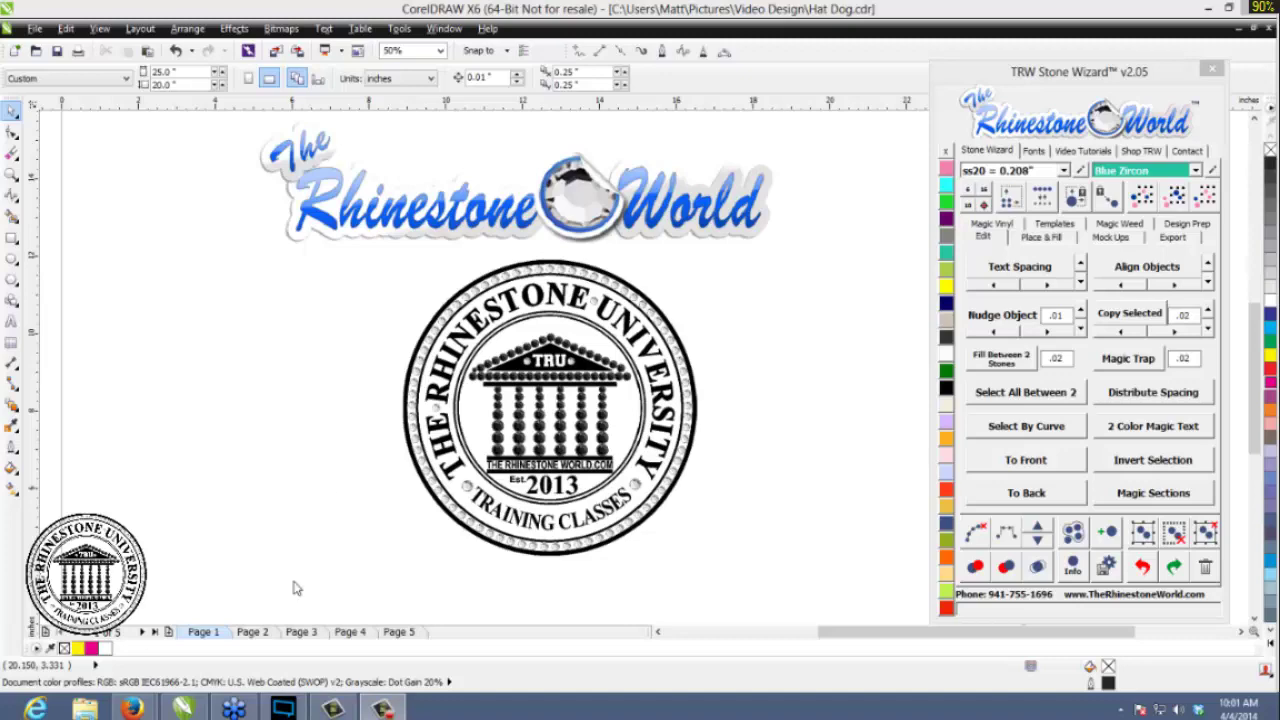
- Switch to Firefox to view the banners on The Rhinestone World home page, and return to CorelDRAW
left_click(180, 710)
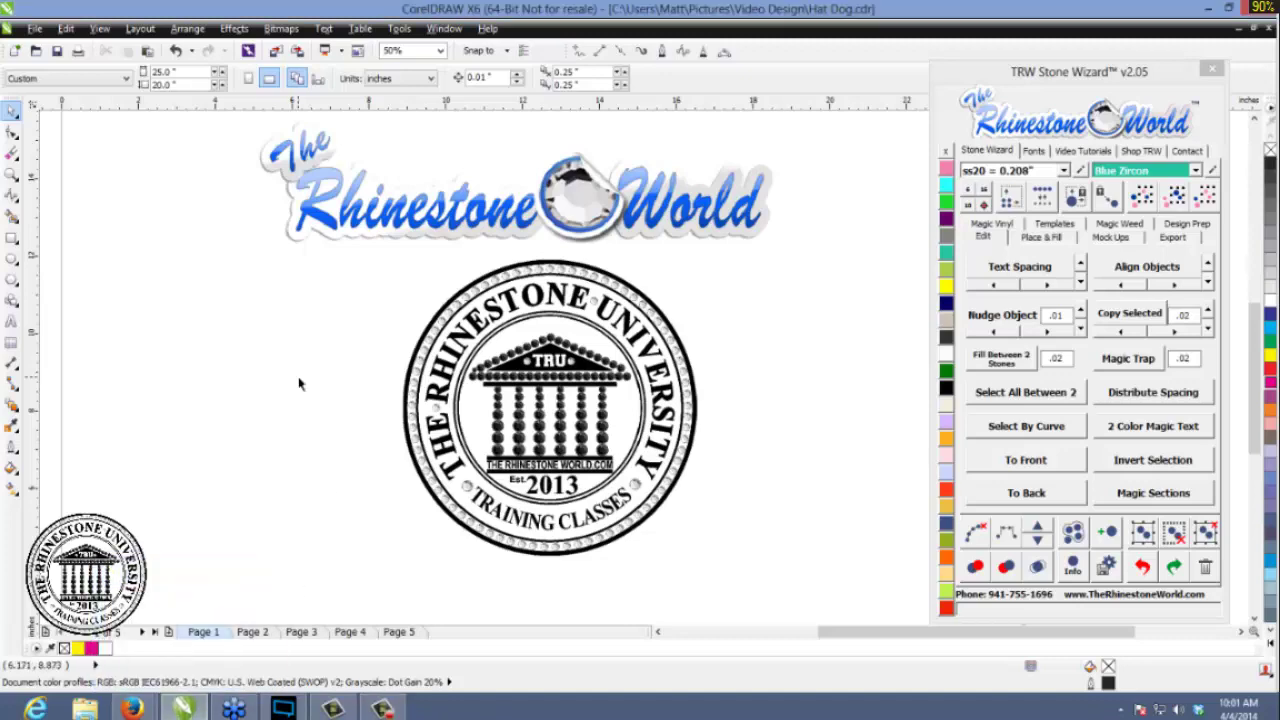
left_click(197, 712)
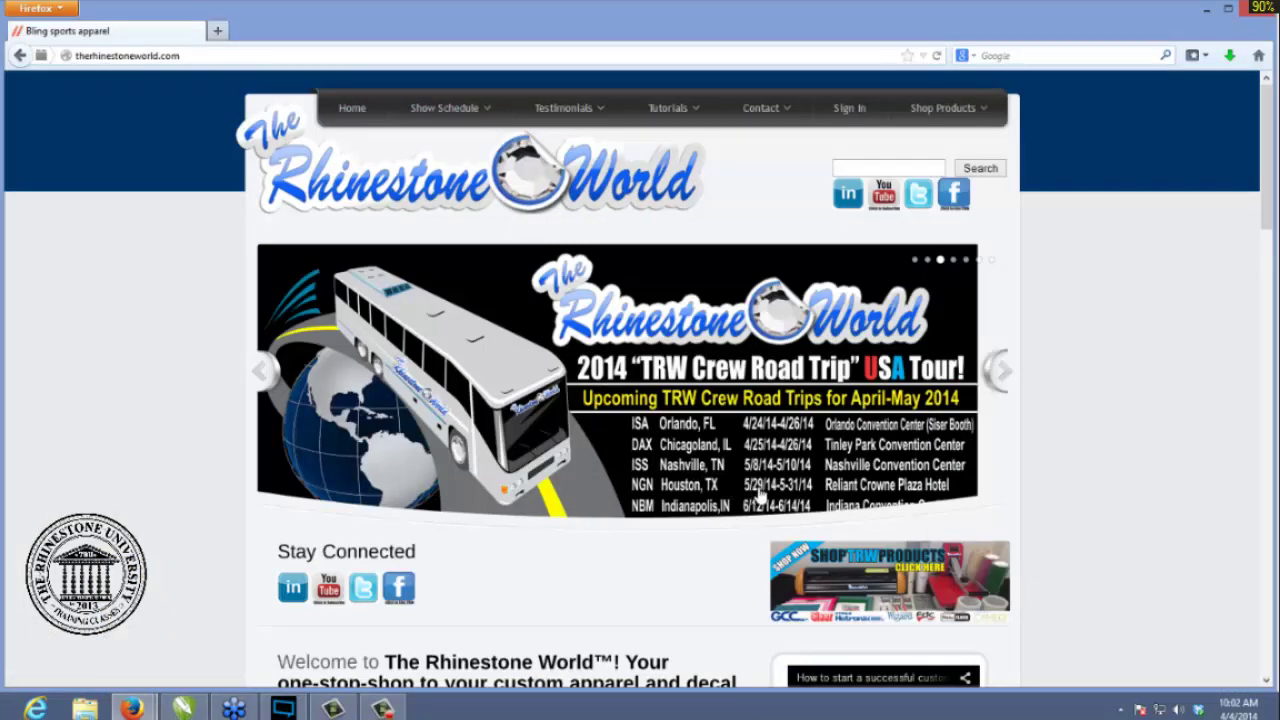
left_click(262, 370)
left_click(205, 708)
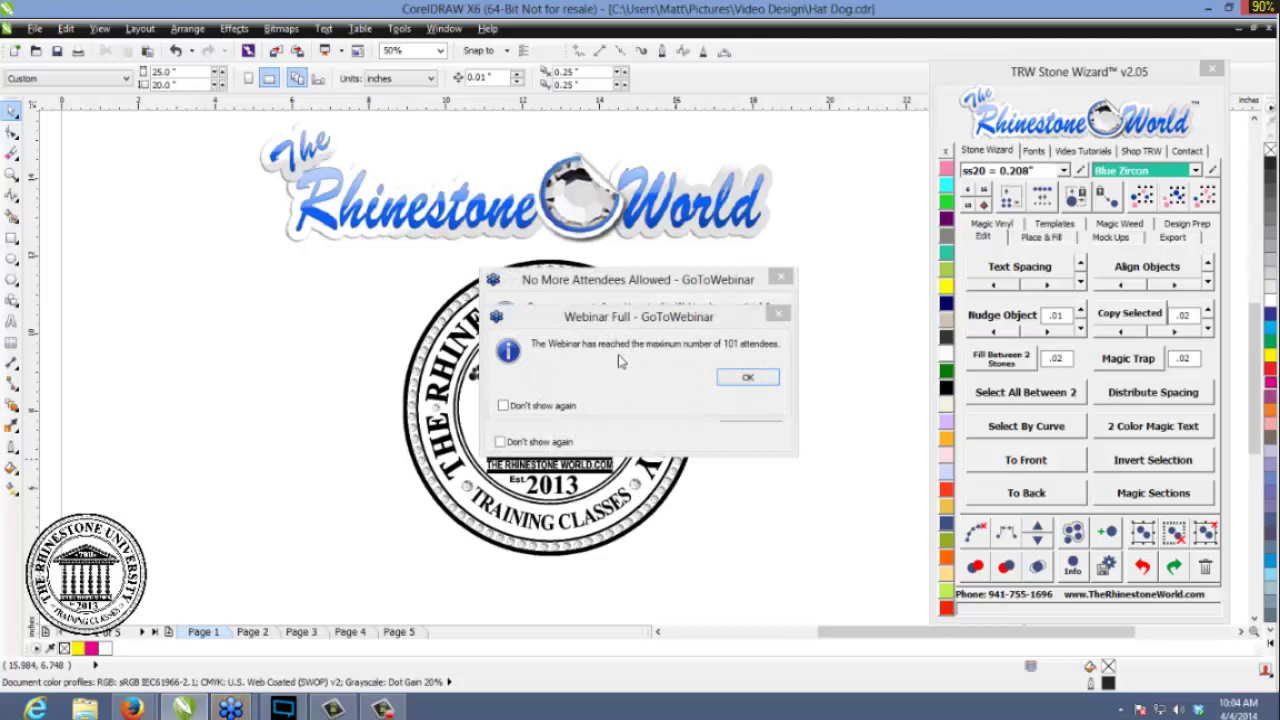
- Dismiss both GoToWebinar attendee-limit notices and set each of them not to show again
left_click(537, 407)
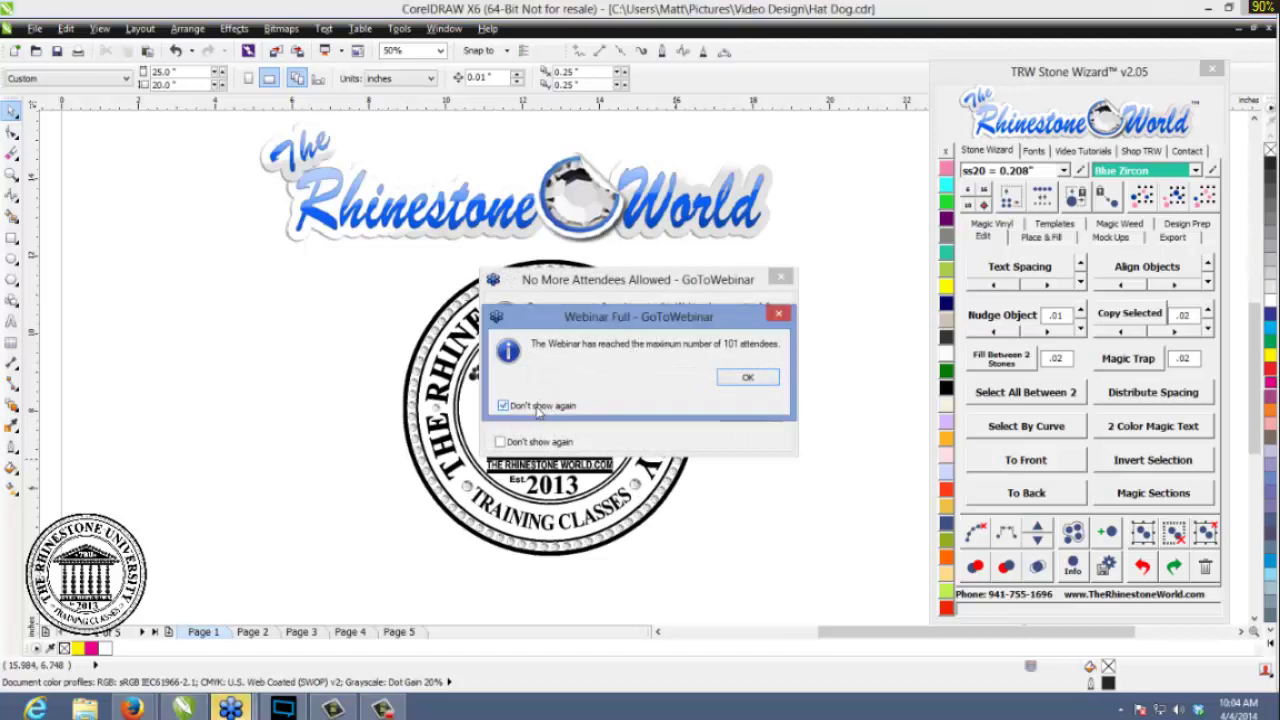
left_click(749, 381)
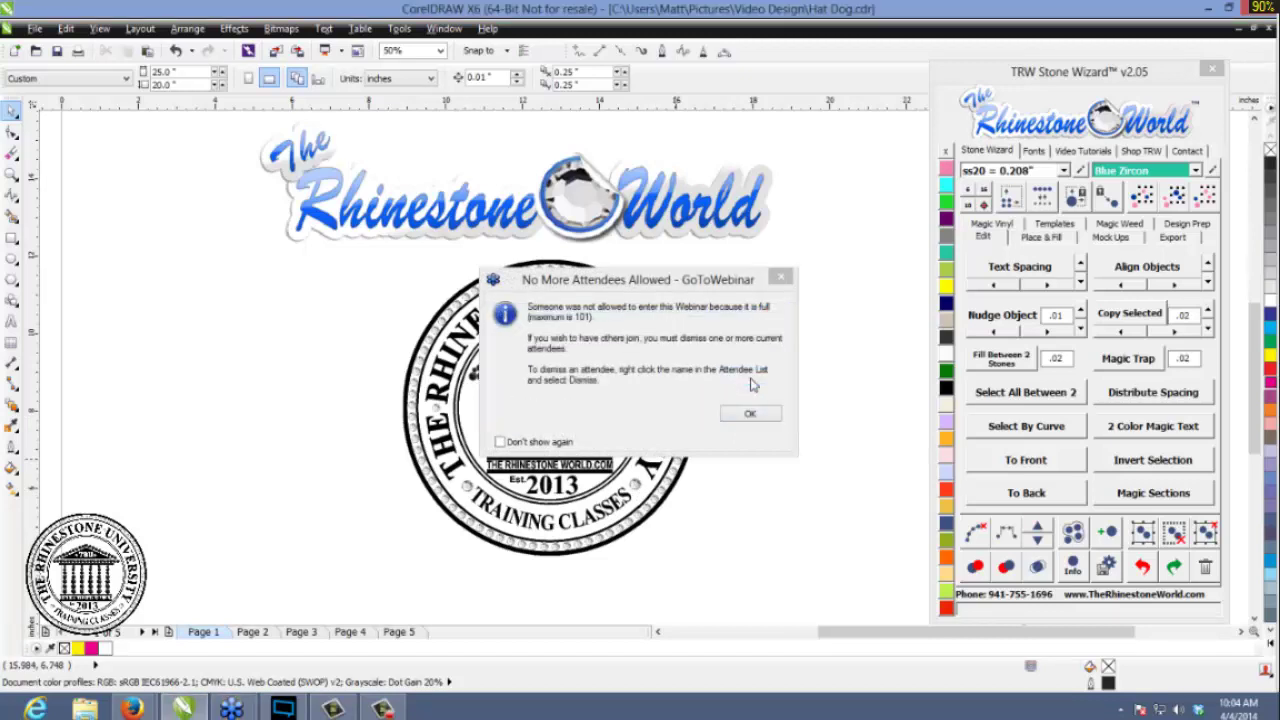
left_click(565, 445)
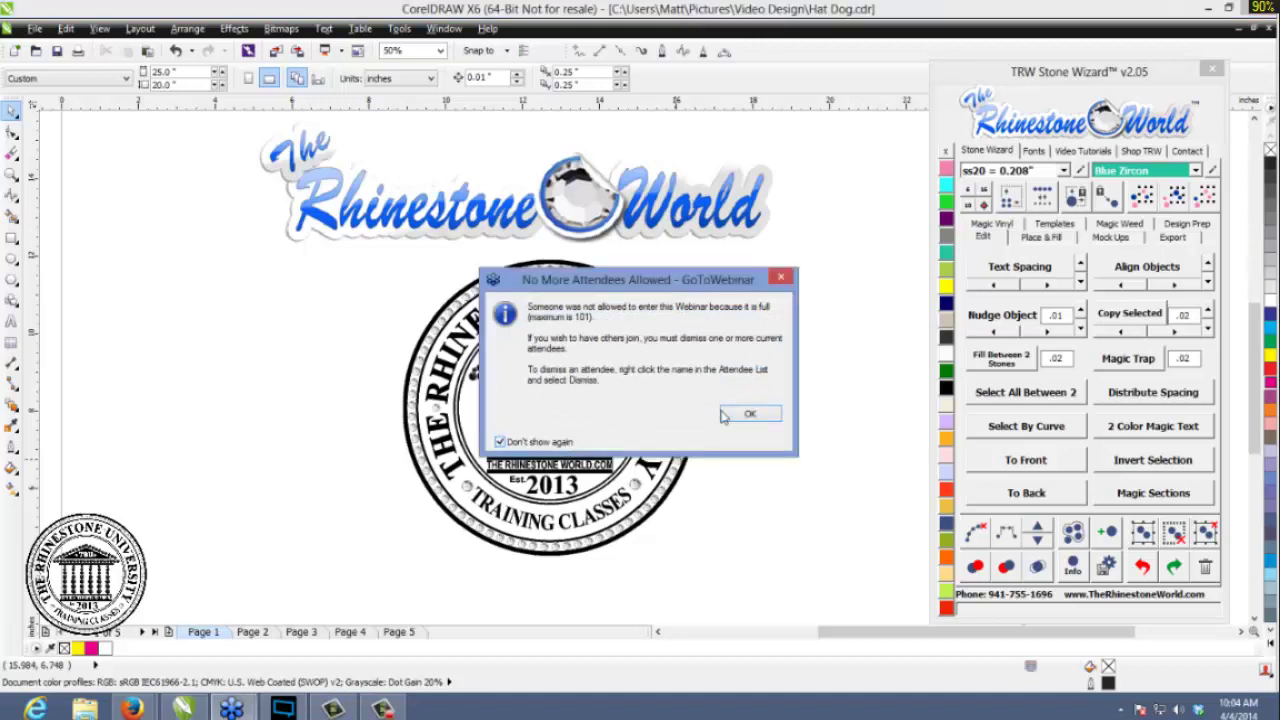
left_click(748, 414)
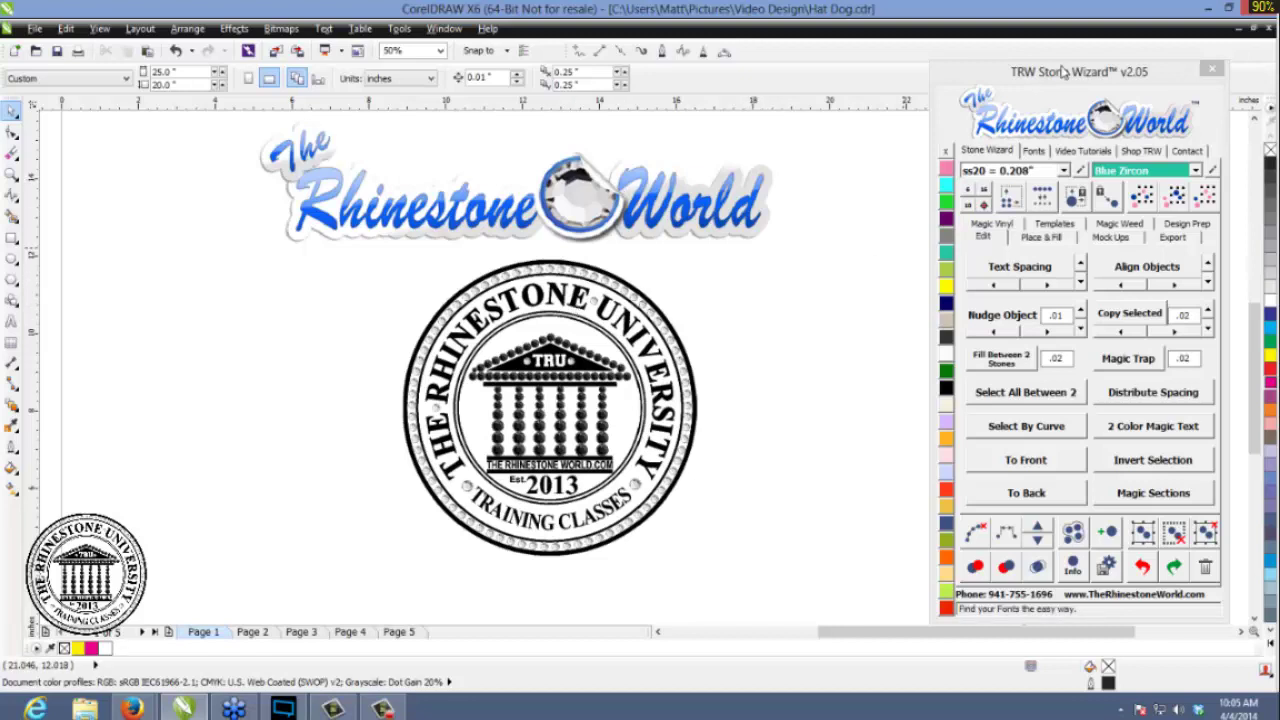
- Shift the TRW Stone Wizard window slightly and duplicate Page 1 without its contents to add a blank page directly after it
left_click_drag(1064, 72, 1057, 68)
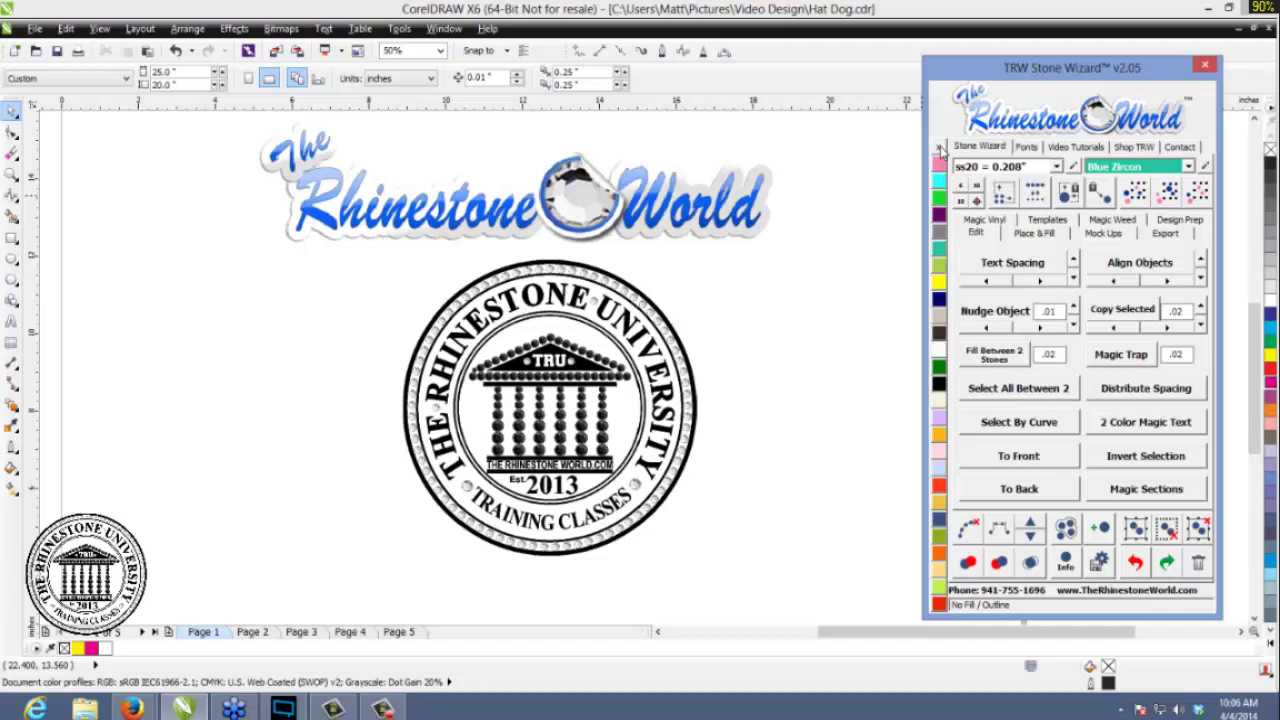
left_click(253, 633)
left_click(204, 632)
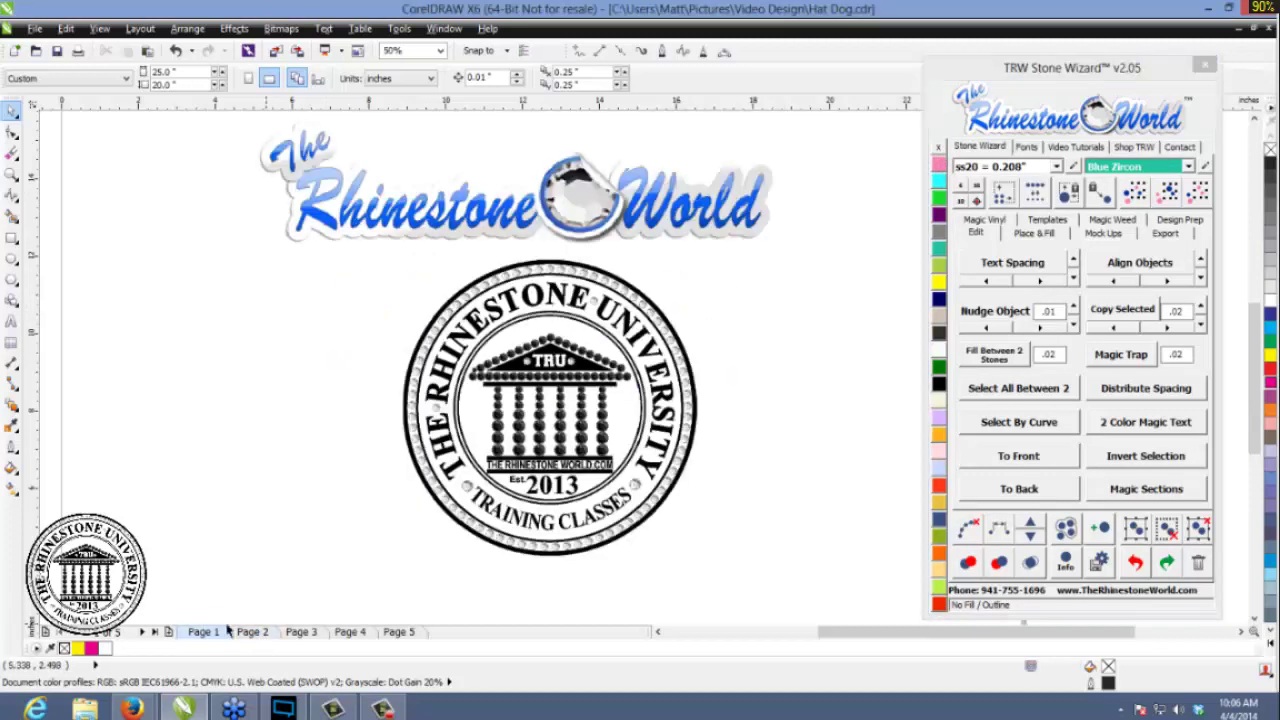
scroll(343, 406, "down", 1)
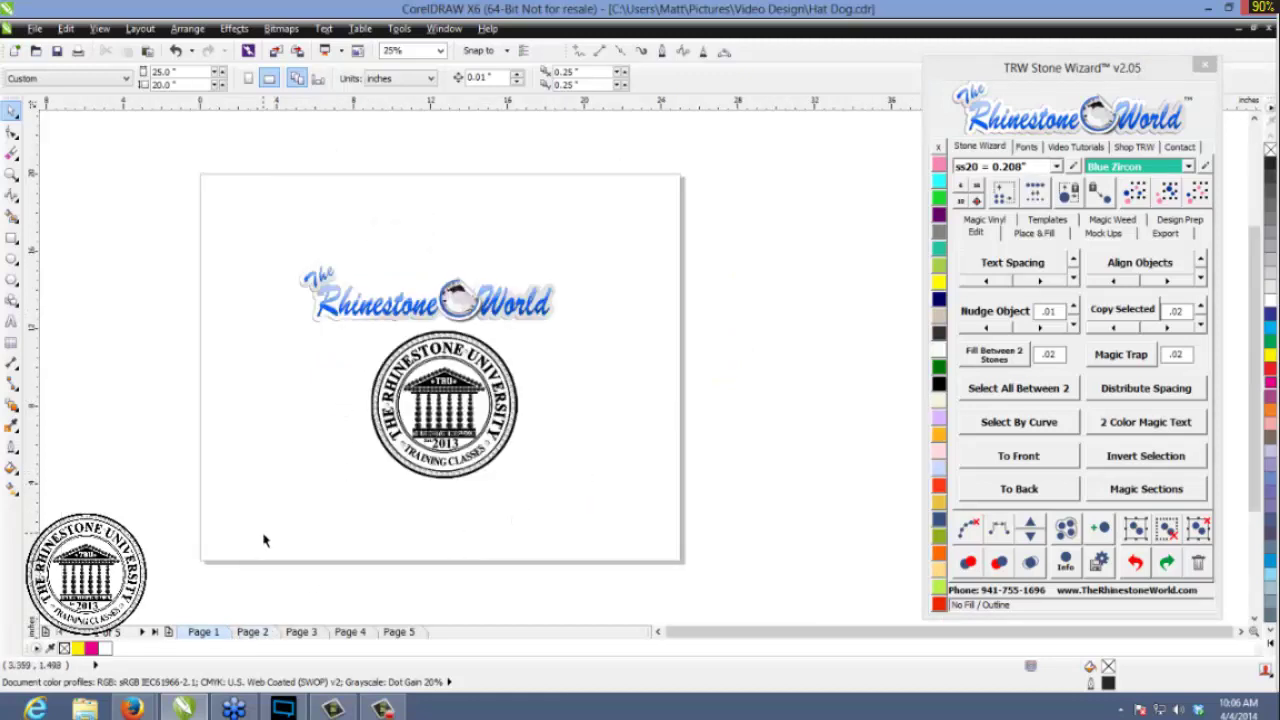
right_click(212, 636)
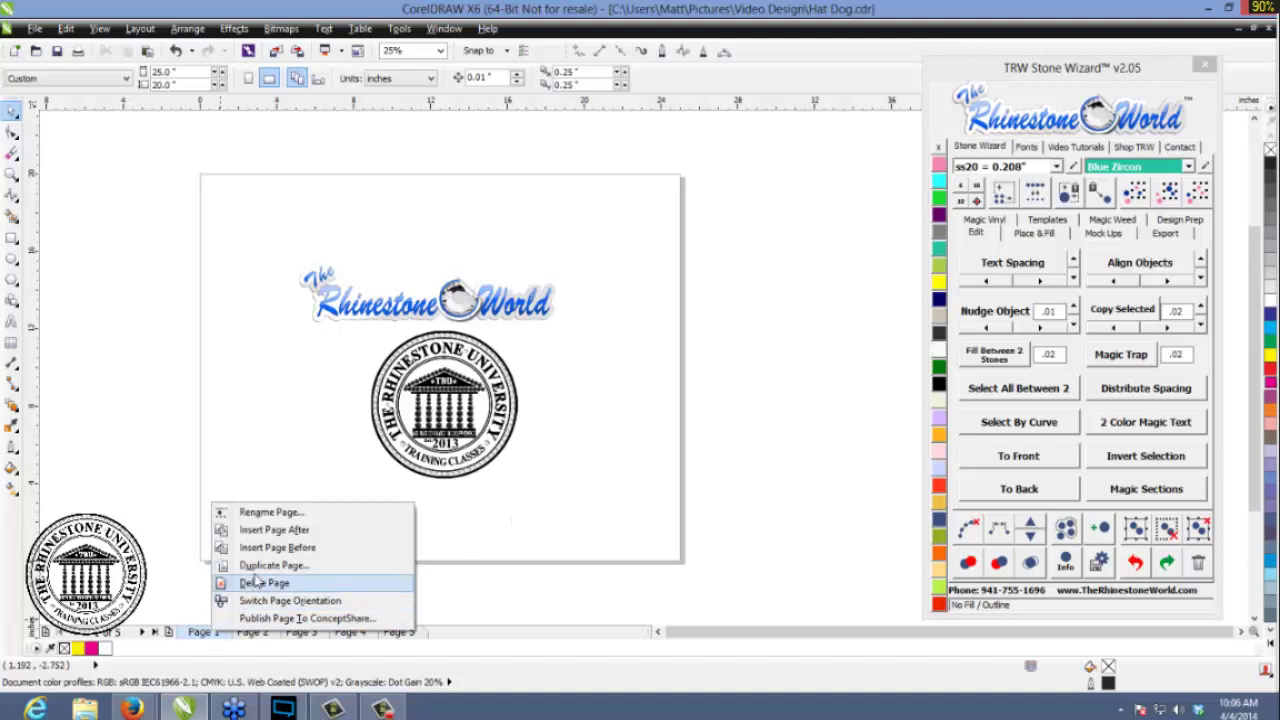
left_click(264, 565)
left_click(622, 410)
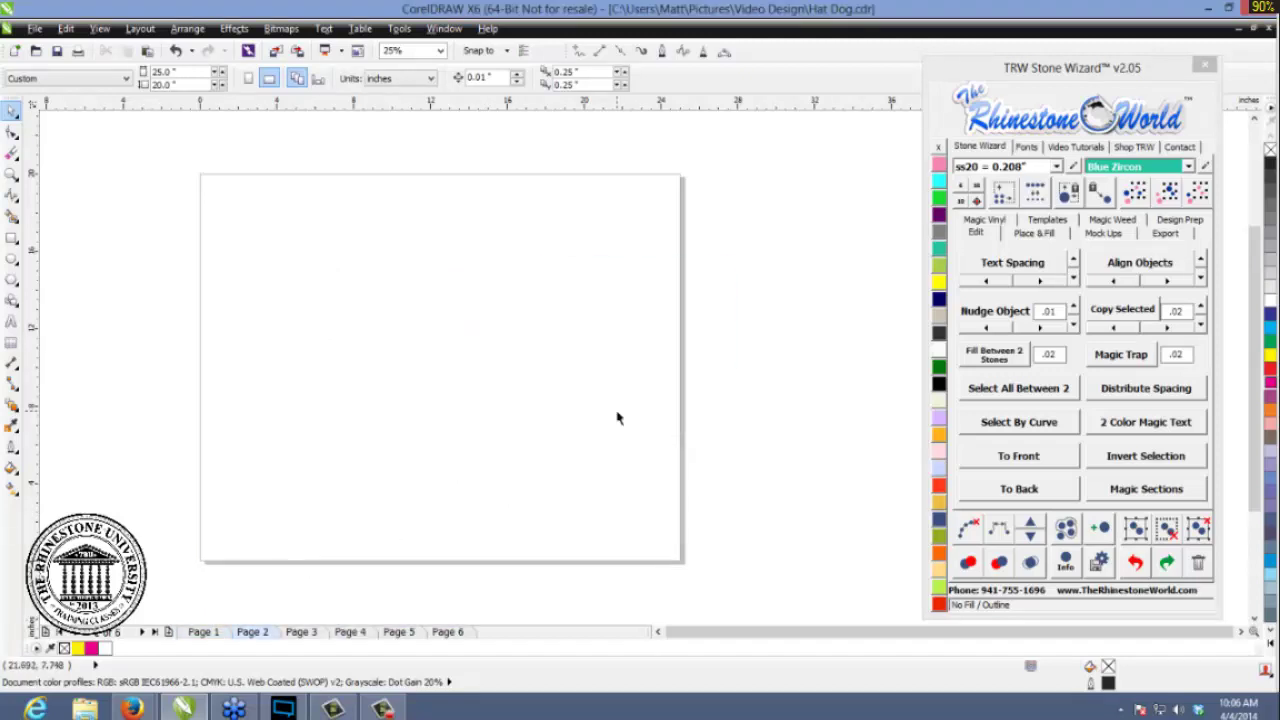
- Draw a rectangle about 7.3 by 5.7 inches in the upper middle of Page 2 and fill it with TRW Pink
left_click(11, 238)
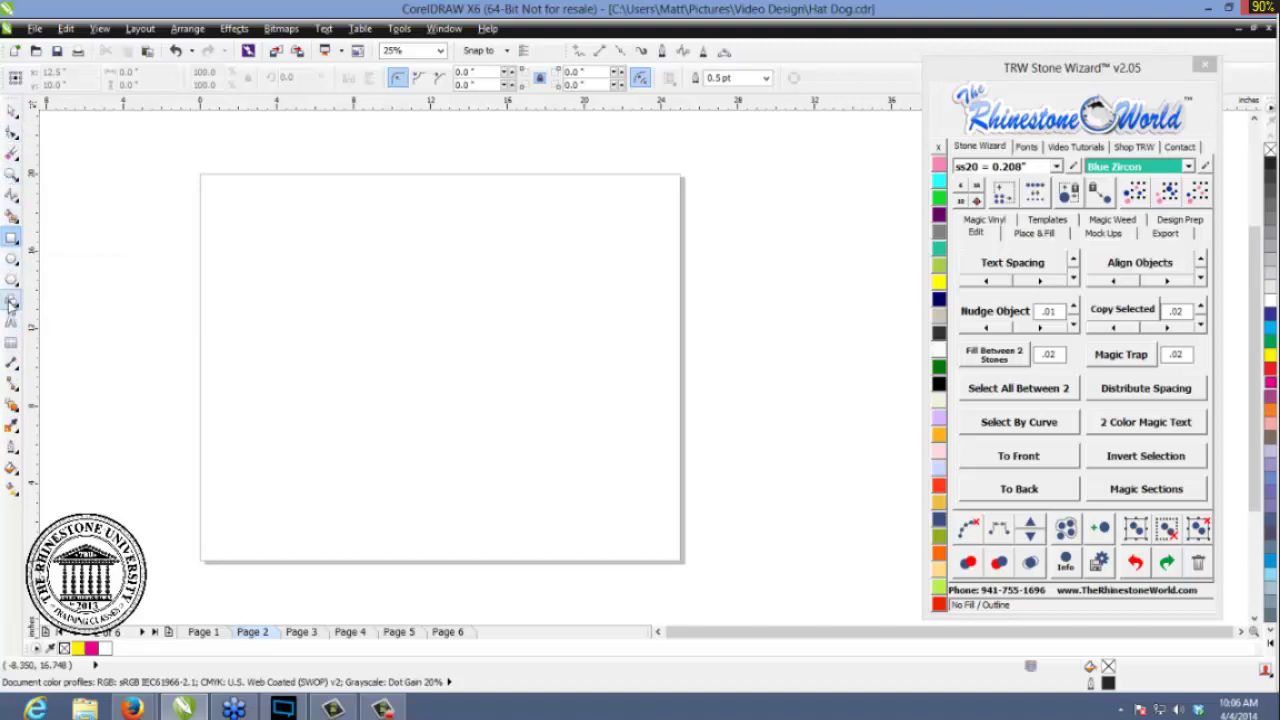
mouse_move(337, 257)
left_mouse_down()
mouse_move(460, 331)
mouse_move(478, 368)
left_mouse_up()
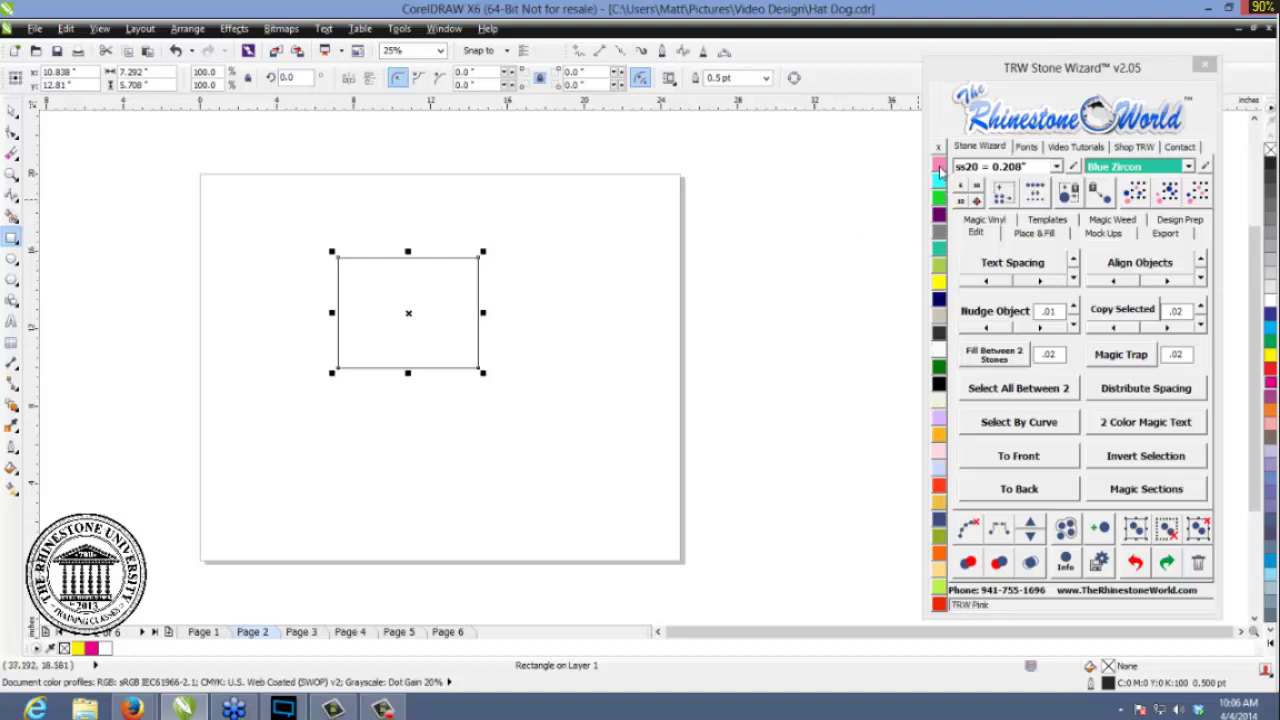
left_click(940, 172)
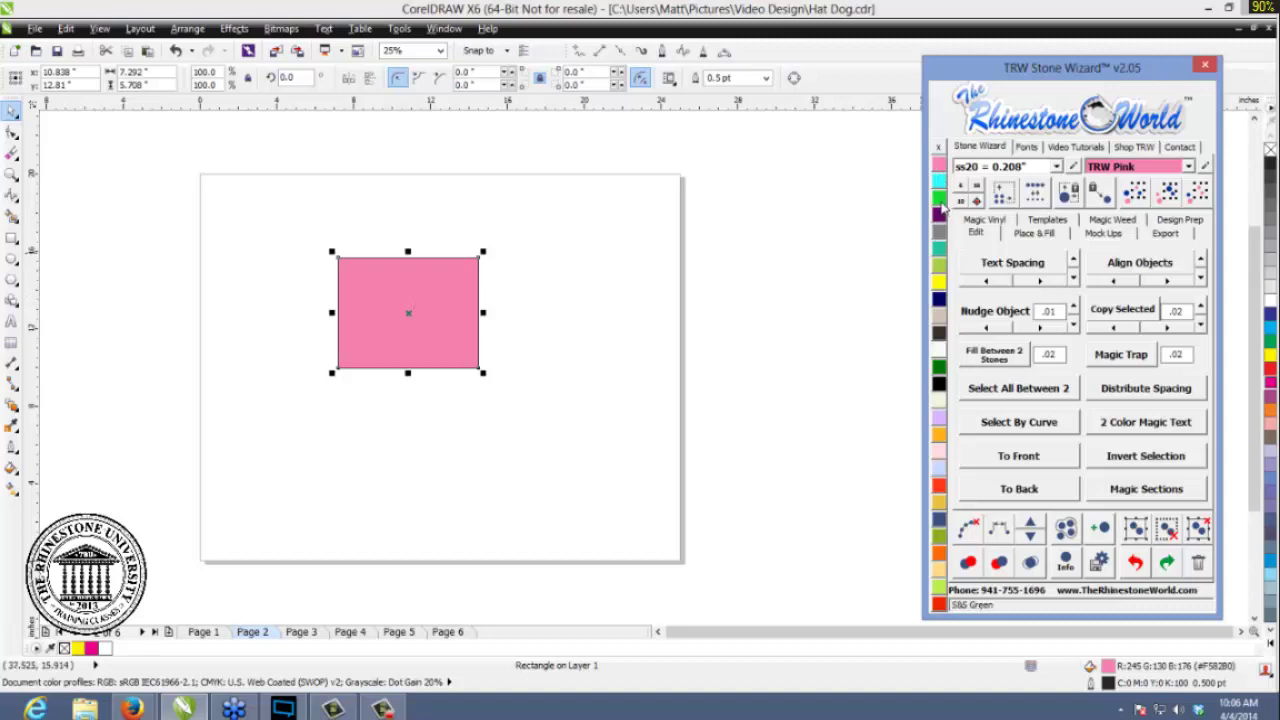
- Color the pink rectangle's outline S&S Green and shift the rectangle slightly right and down
right_click(940, 205)
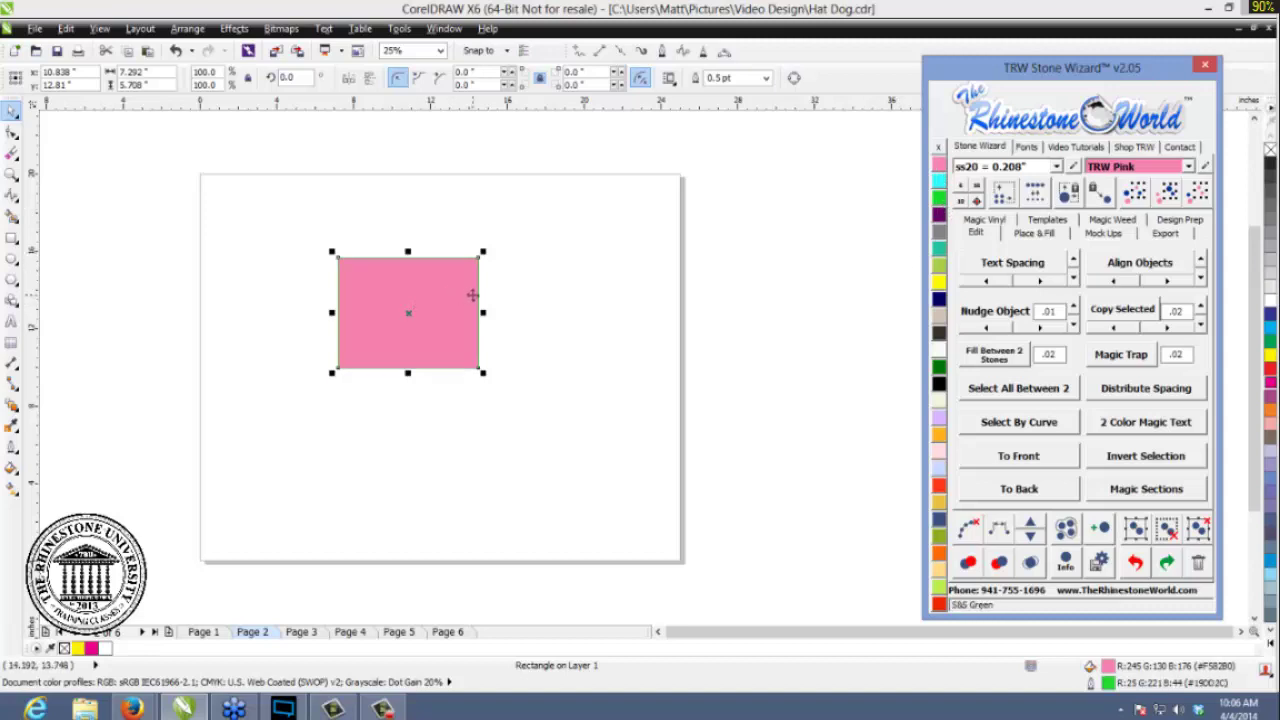
scroll(474, 307, "up", 2)
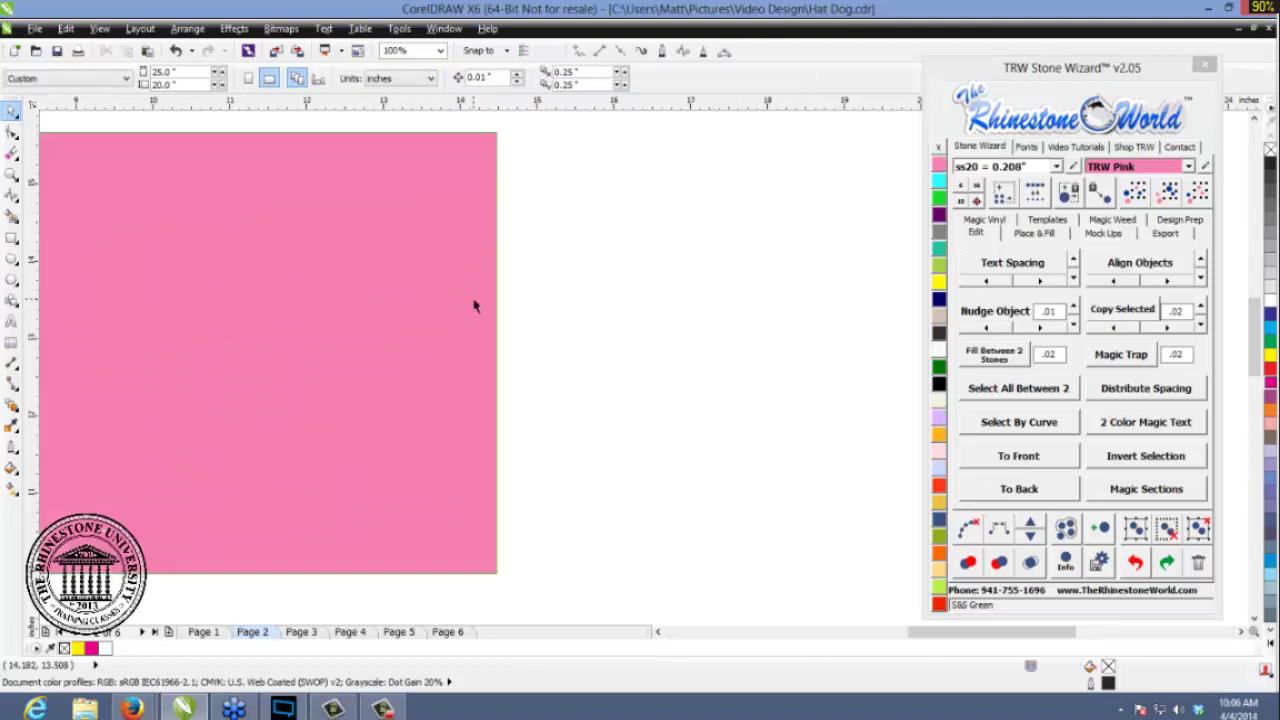
left_click(460, 320)
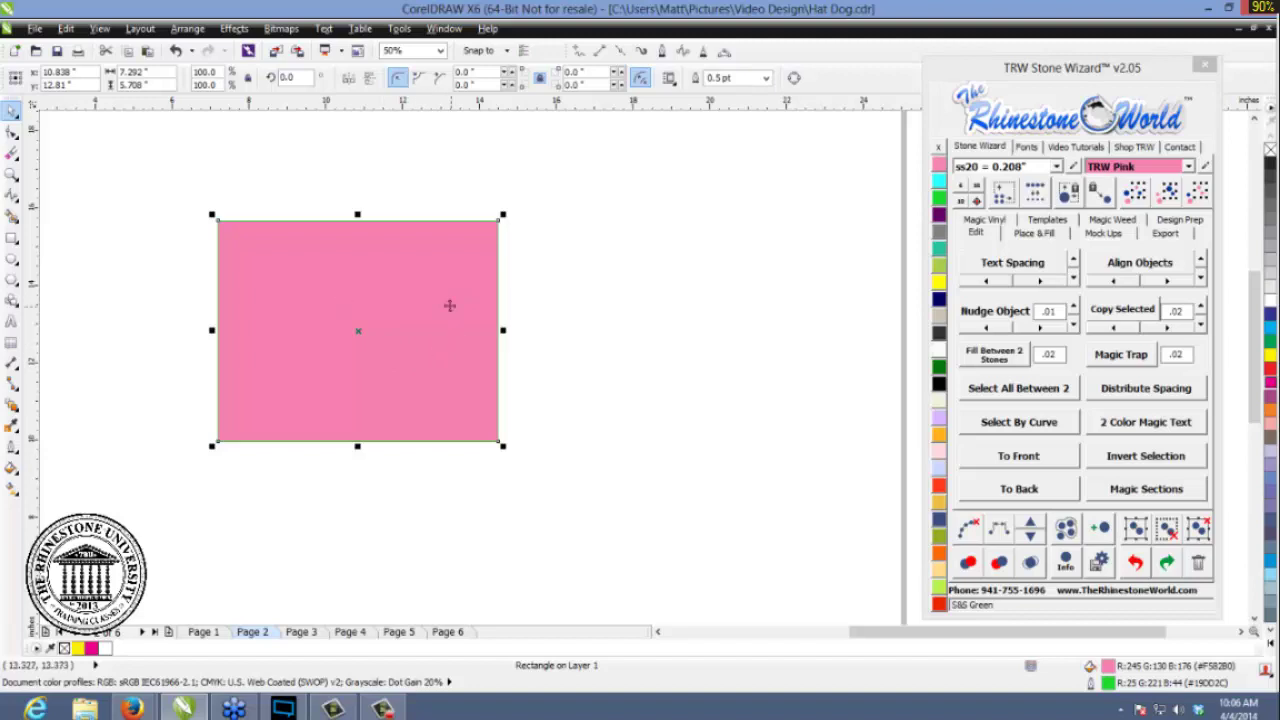
left_click_drag(446, 314, 459, 318)
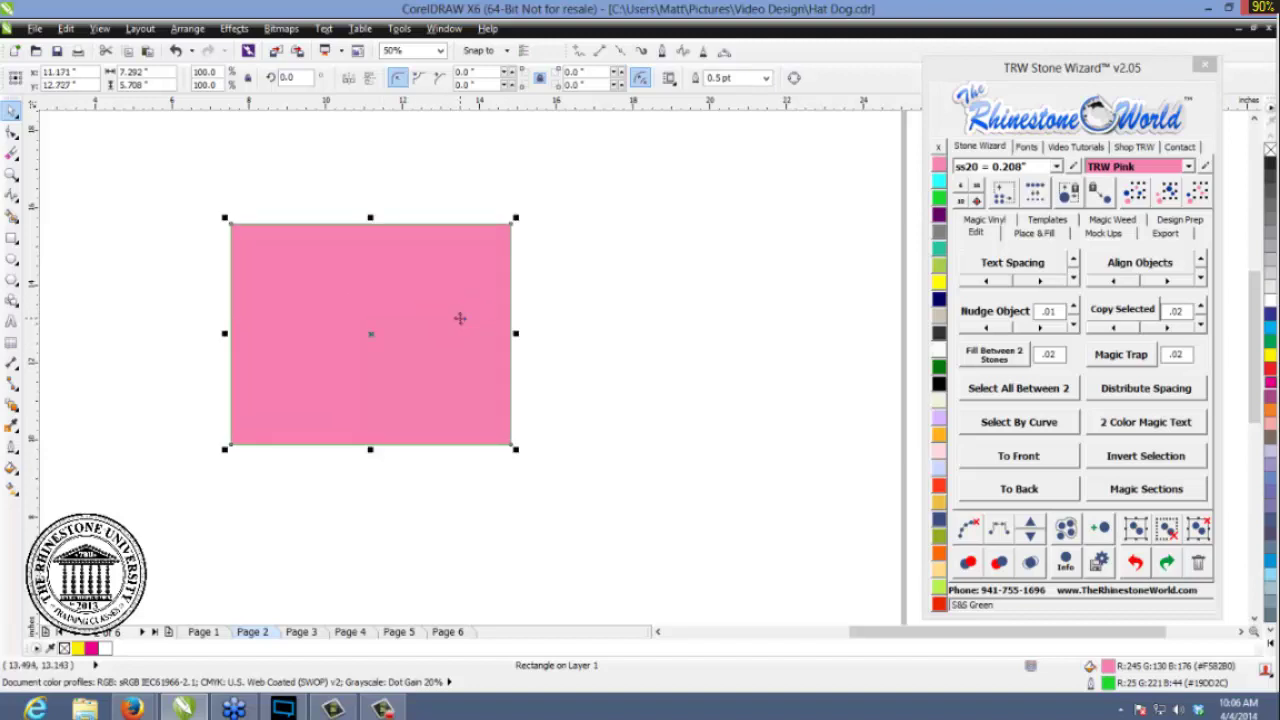
- Set the rectangle's outline width to 24 pt with the Outline Pen settings
key("F12")
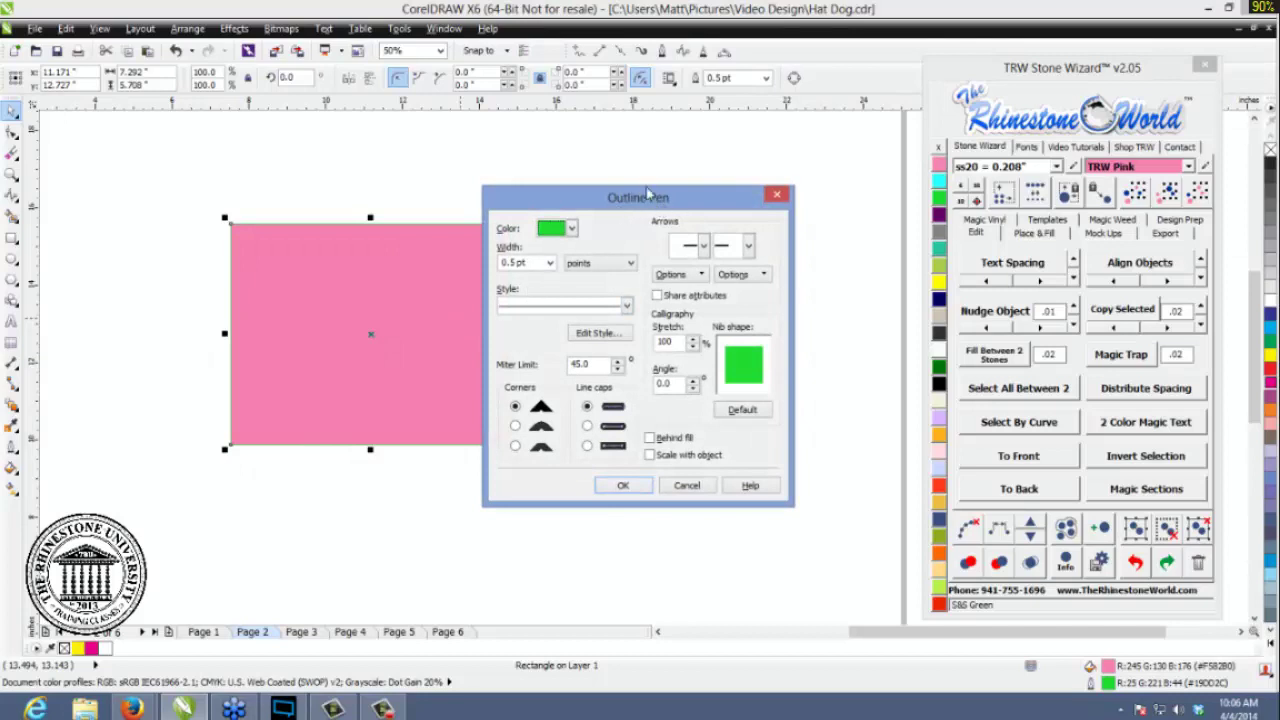
left_click_drag(641, 198, 790, 203)
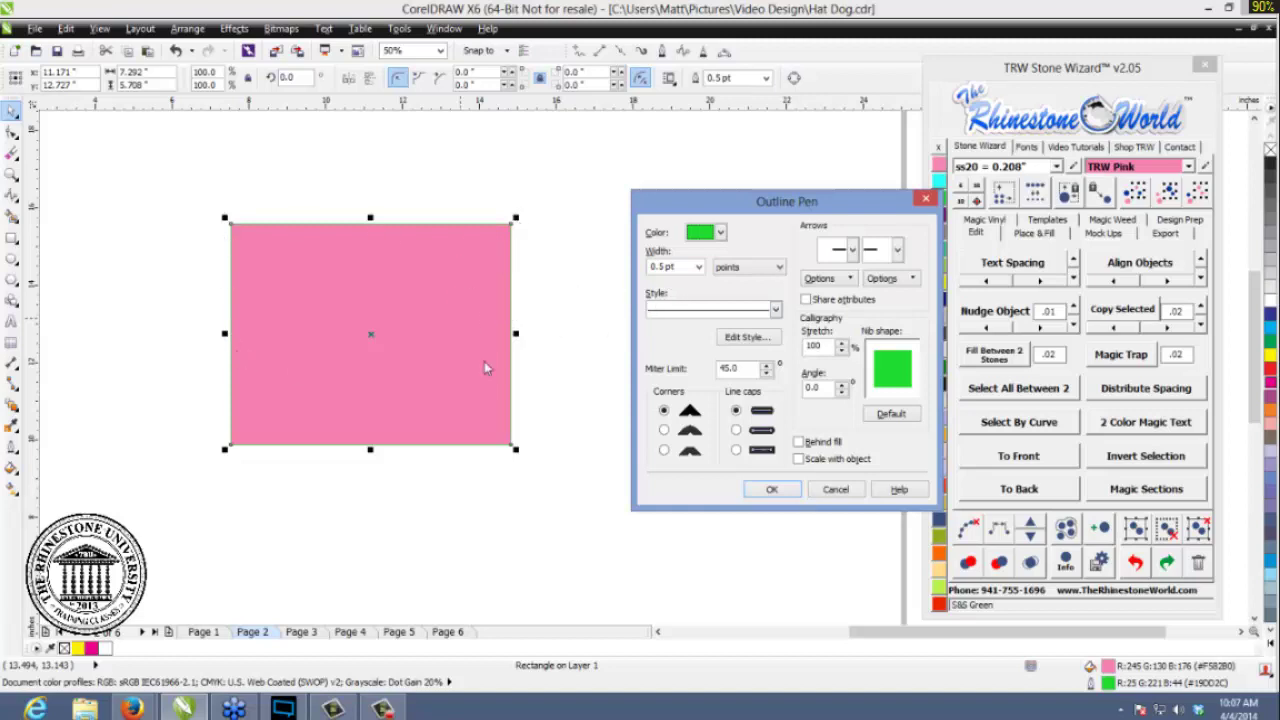
left_click(698, 266)
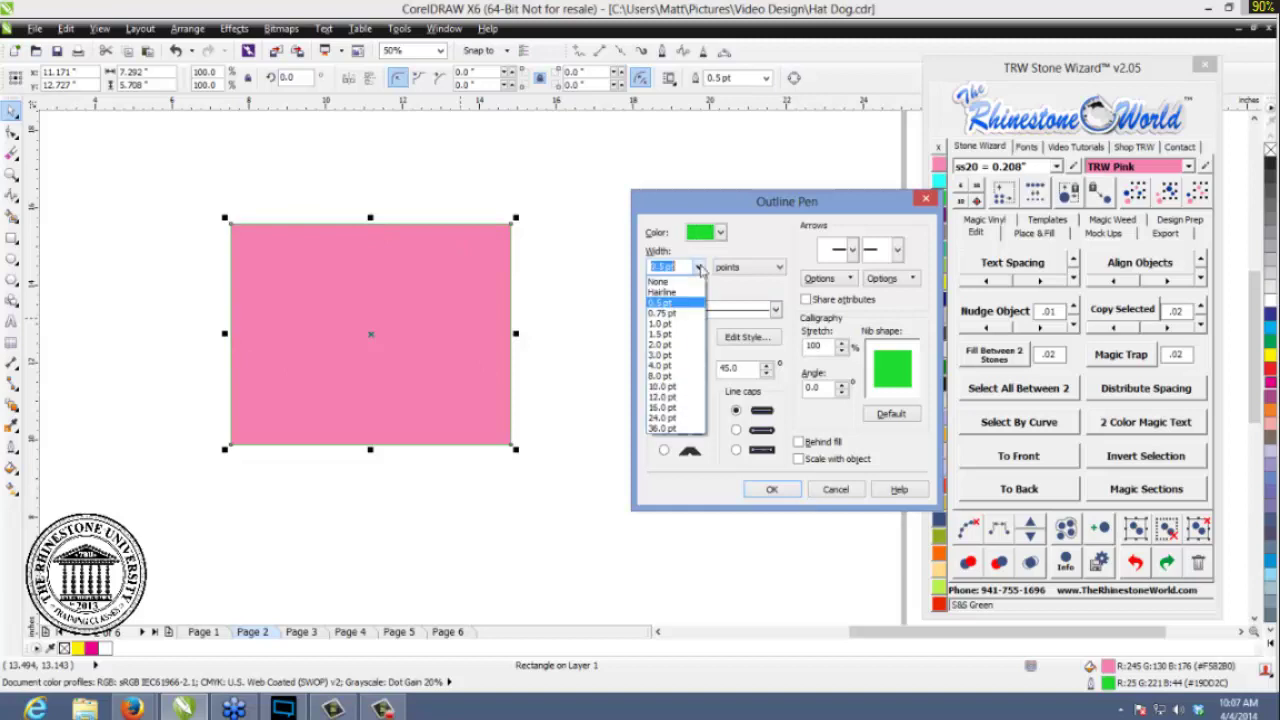
left_click(678, 418)
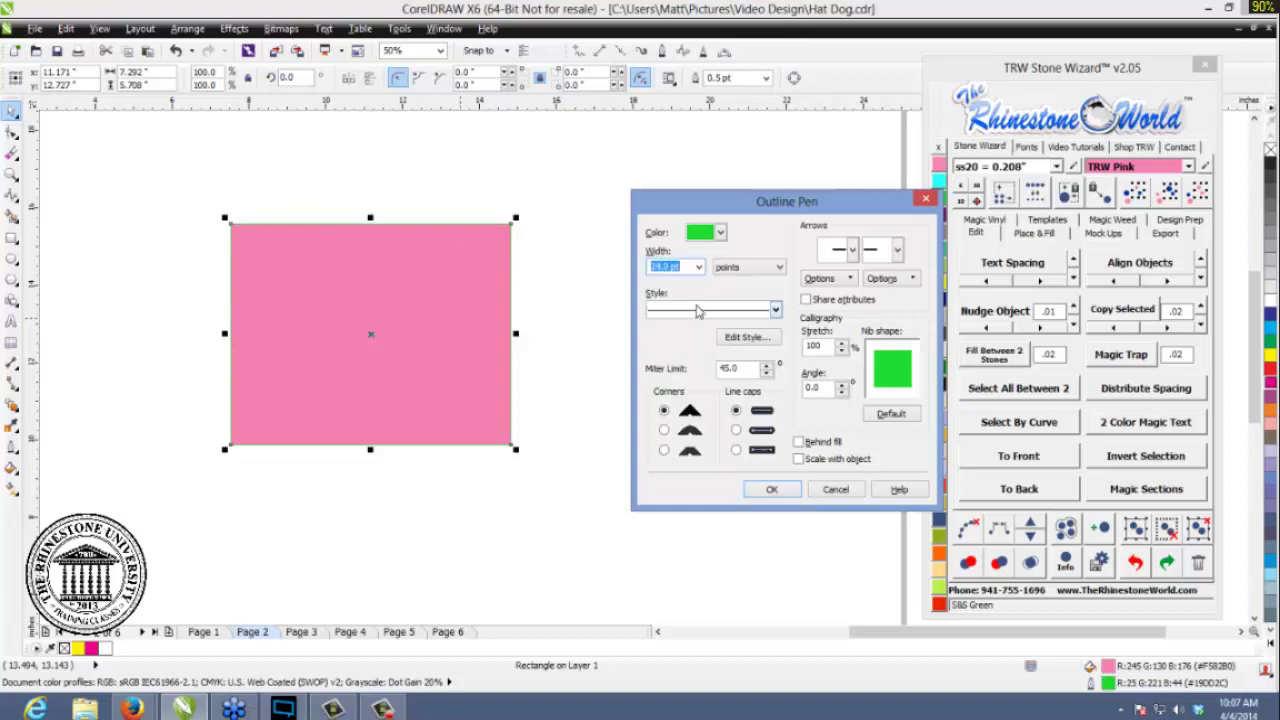
left_click(768, 493)
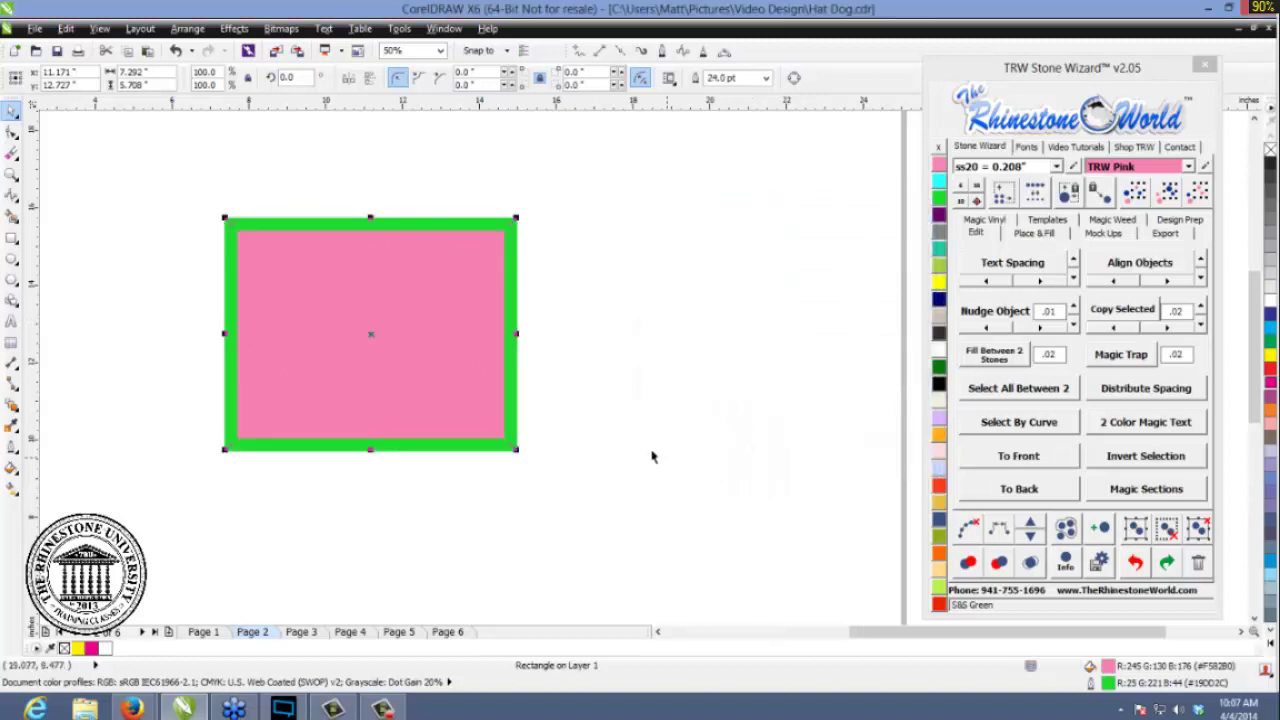
left_click(594, 386)
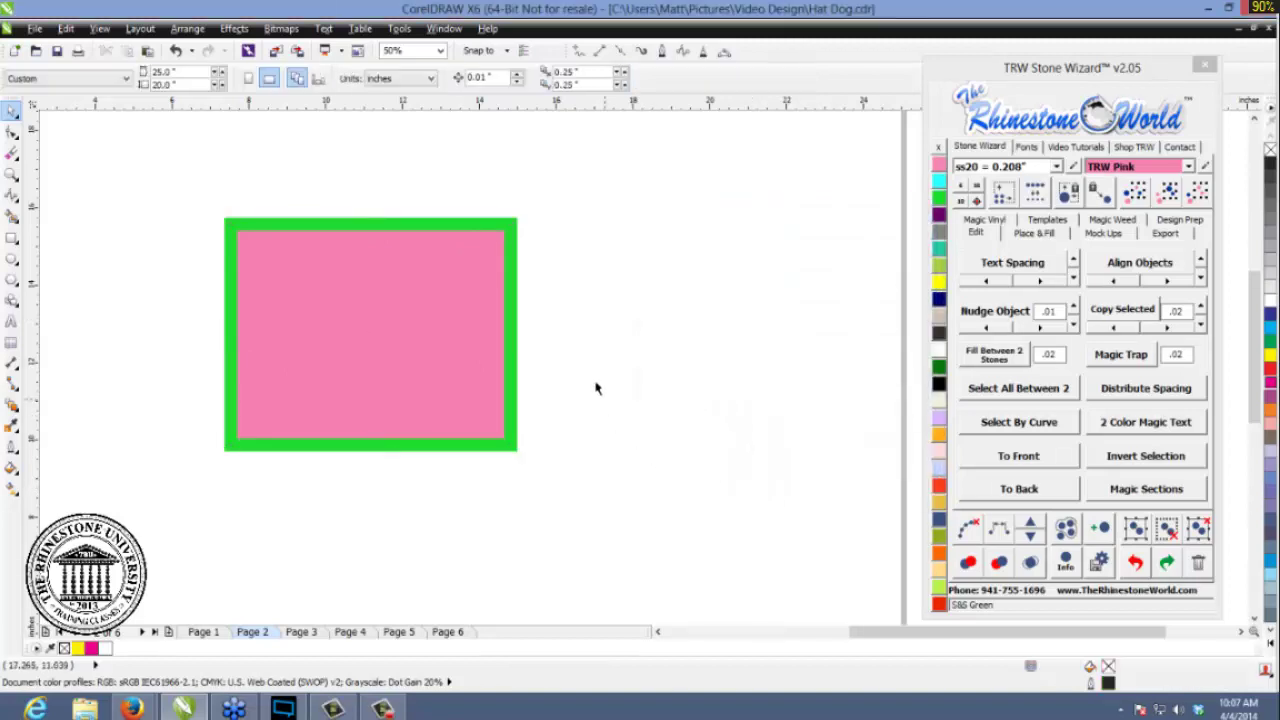
- Recolor the rectangle's thick outline, trying yellow first and settling on dark green
left_click(449, 357)
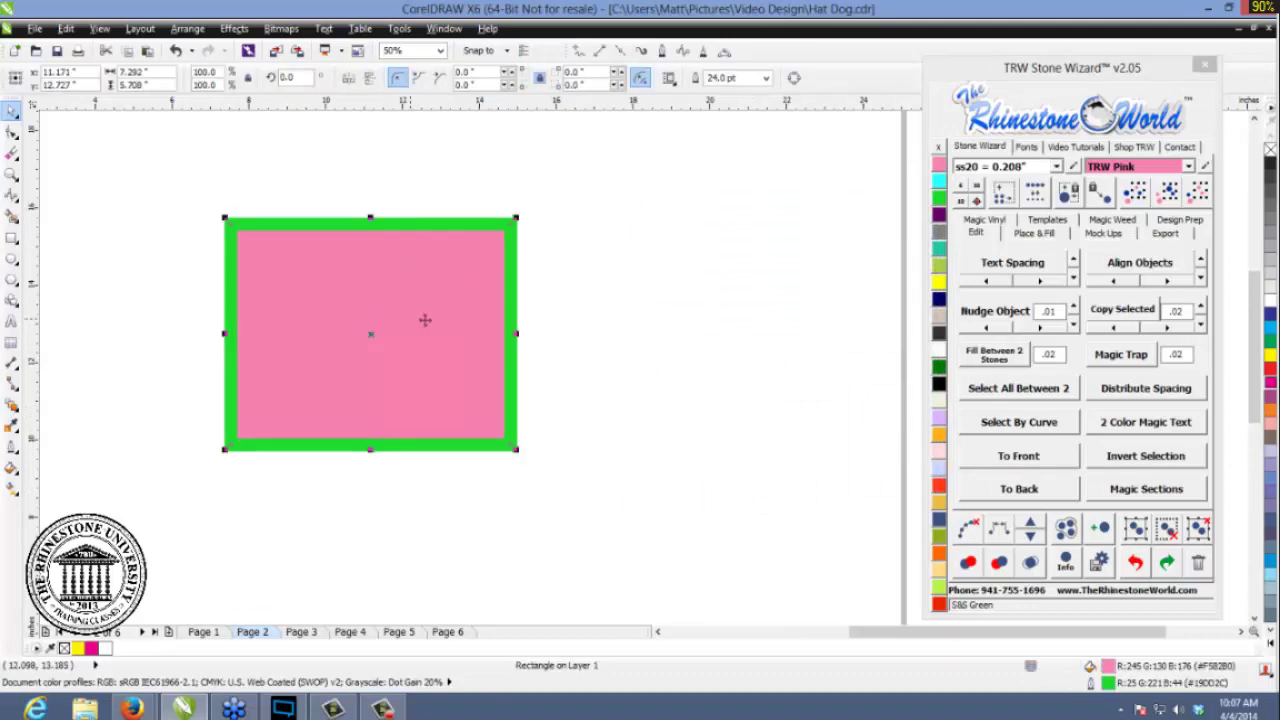
right_click(938, 285)
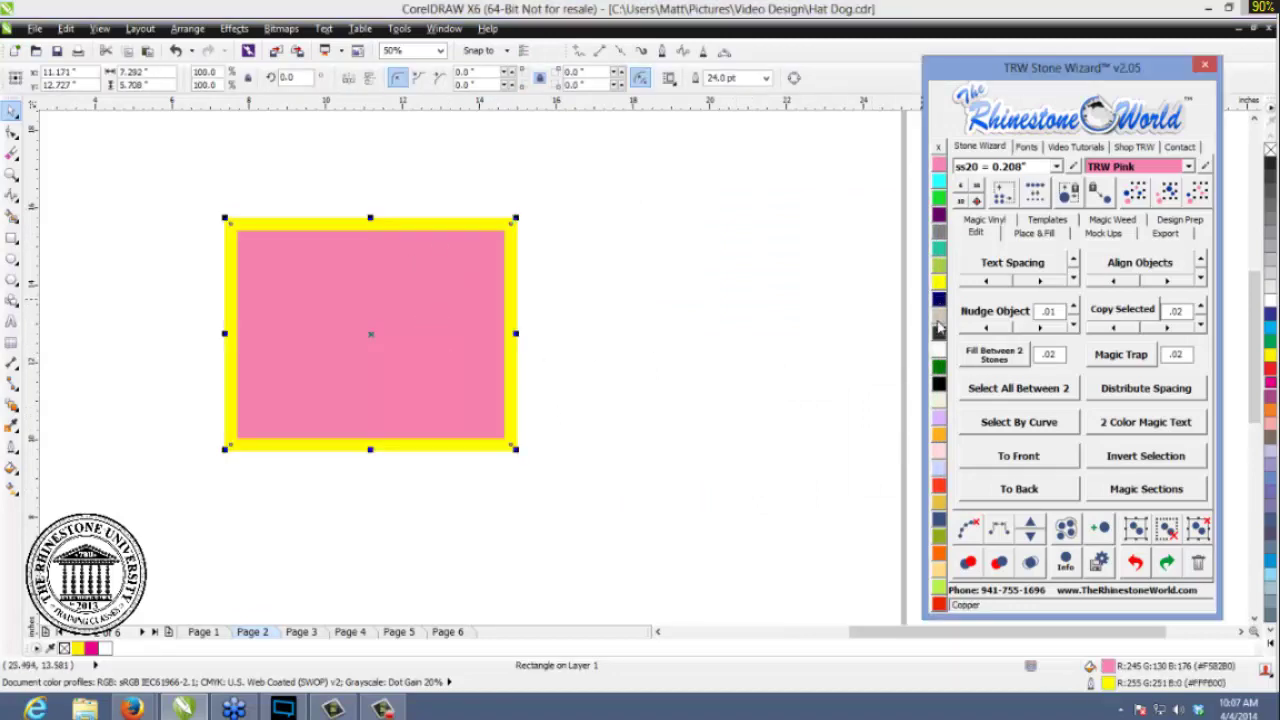
right_click(938, 368)
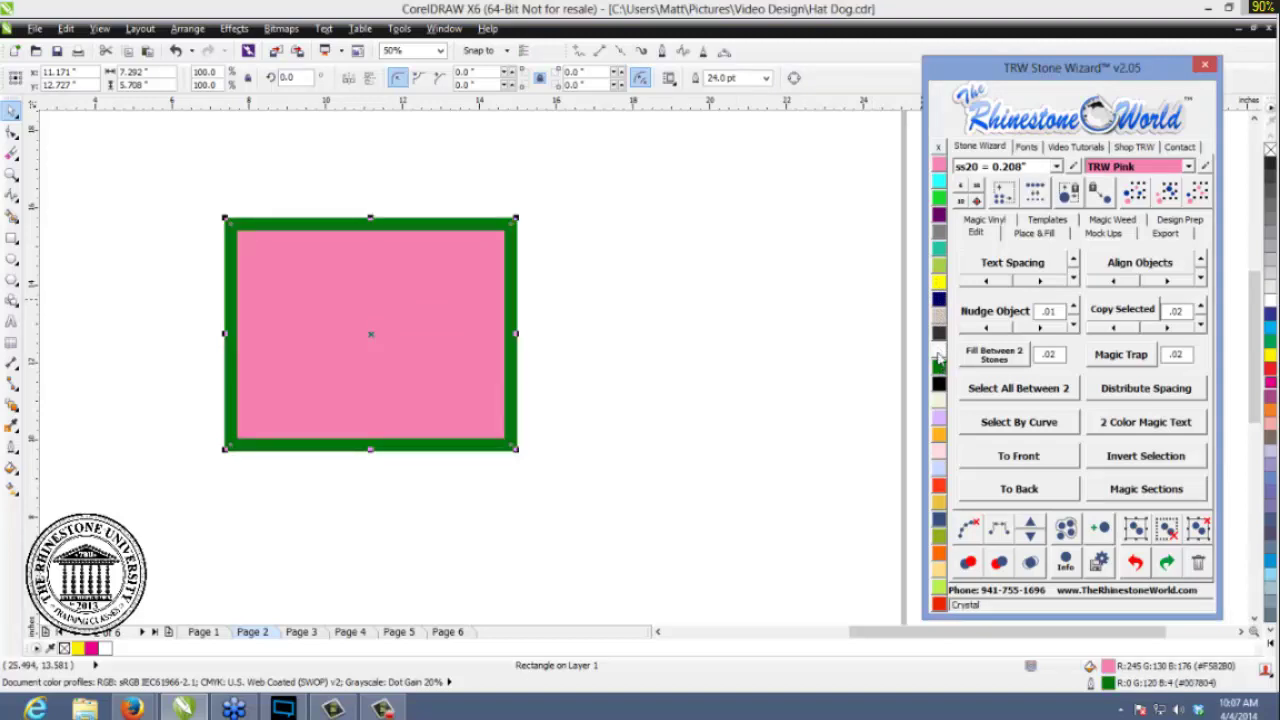
- Try an Amethyst fill on the rectangle, return it to TRW Pink and deselect it
left_click(940, 216)
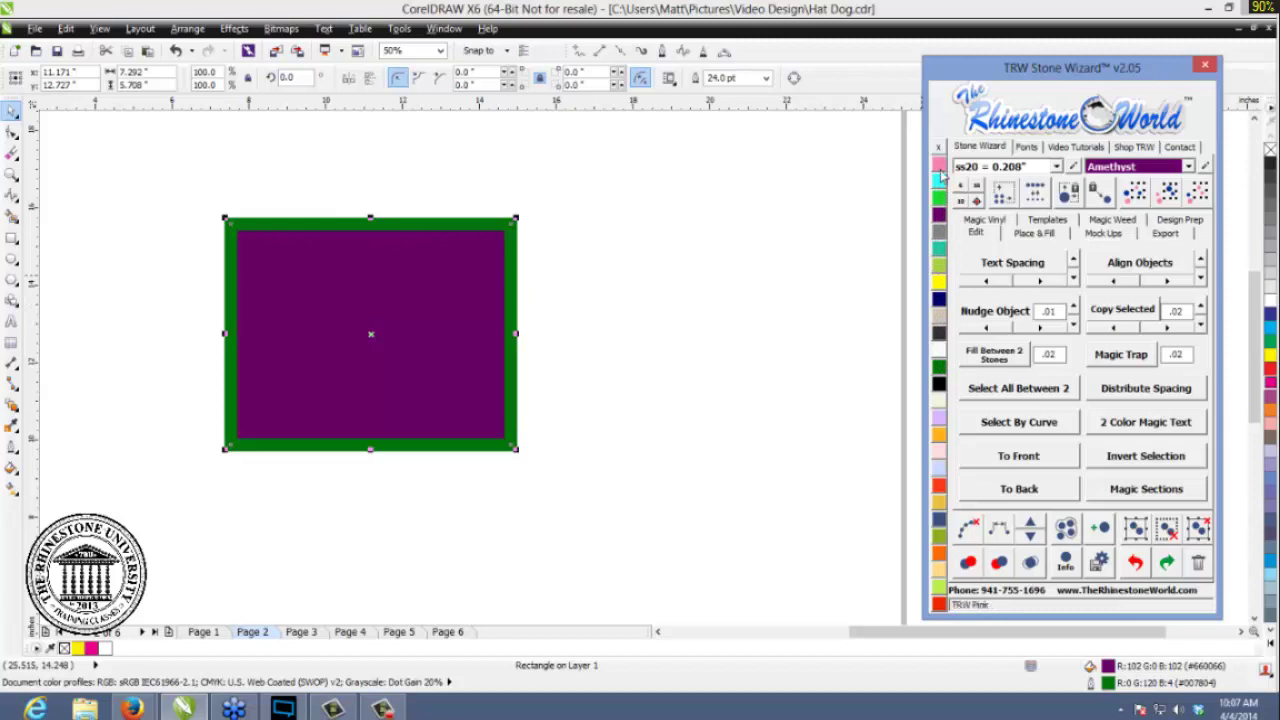
left_click(940, 167)
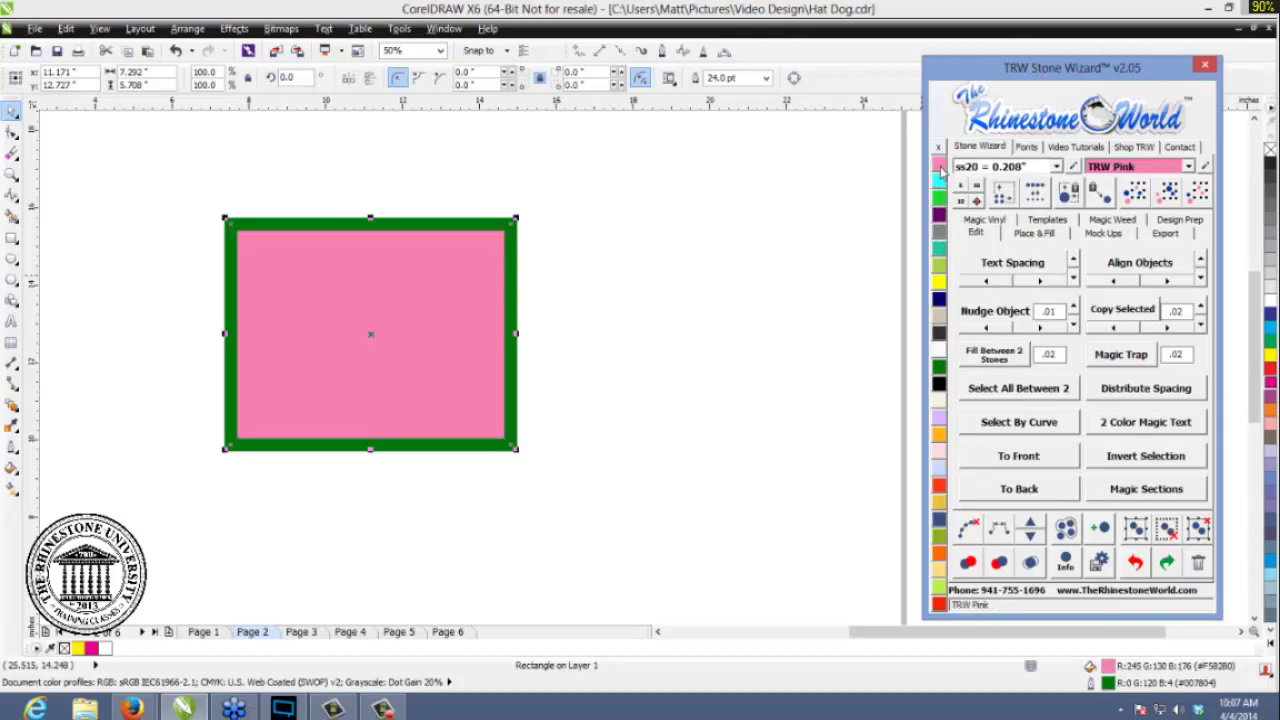
left_click(595, 328)
- Move the pink rectangle left, place one copy beside it, and scatter five more copies around the pair
left_click(443, 341)
left_click_drag(374, 334, 630, 300)
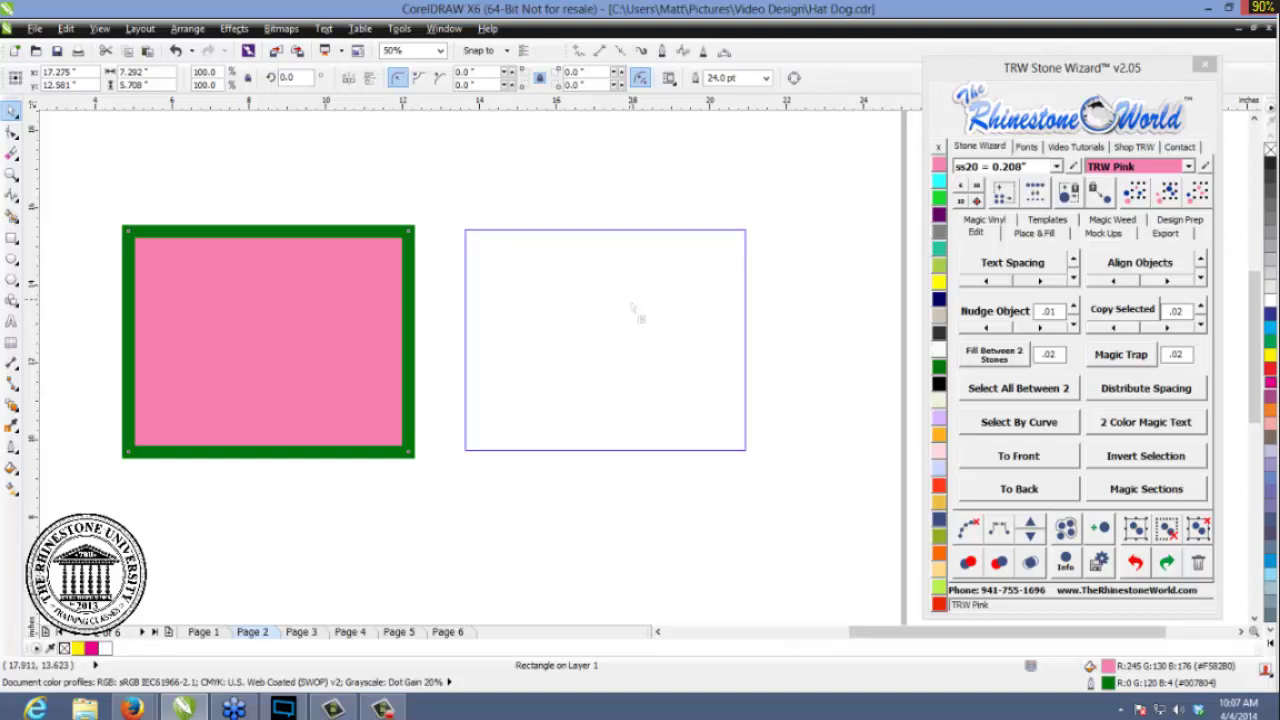
left_click_drag(631, 305, 632, 305)
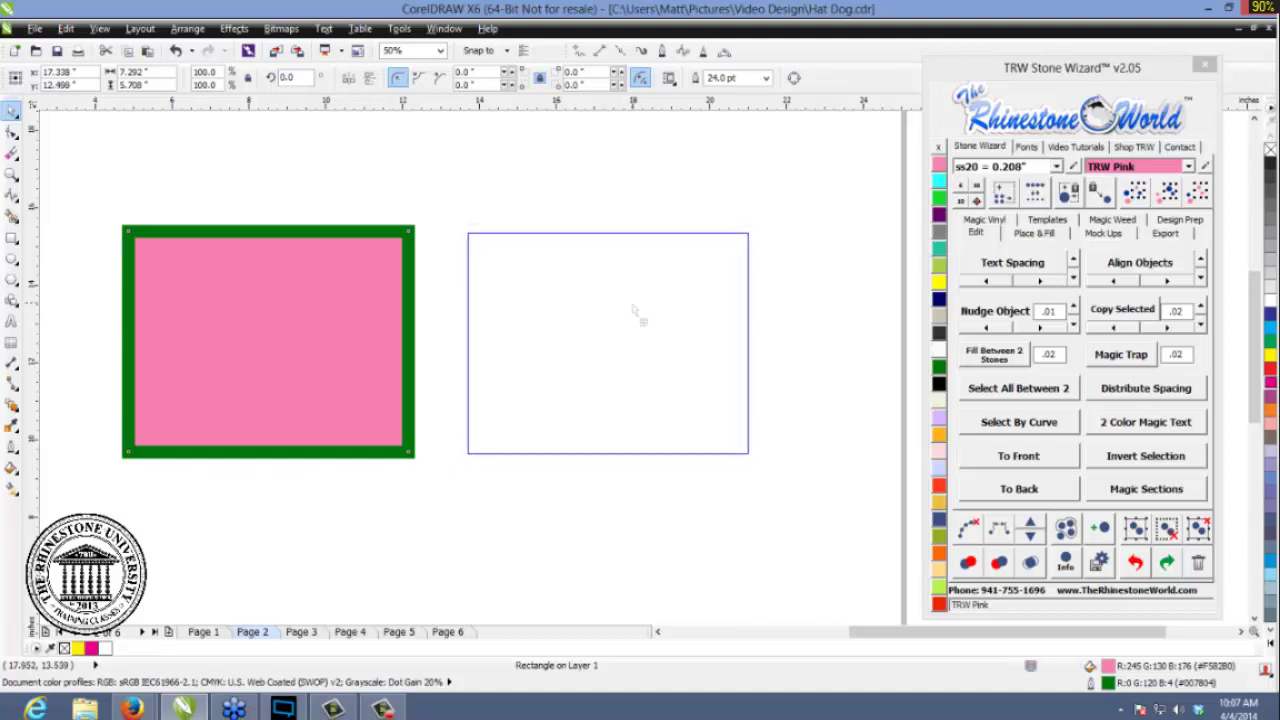
left_click_drag(632, 305, 632, 302)
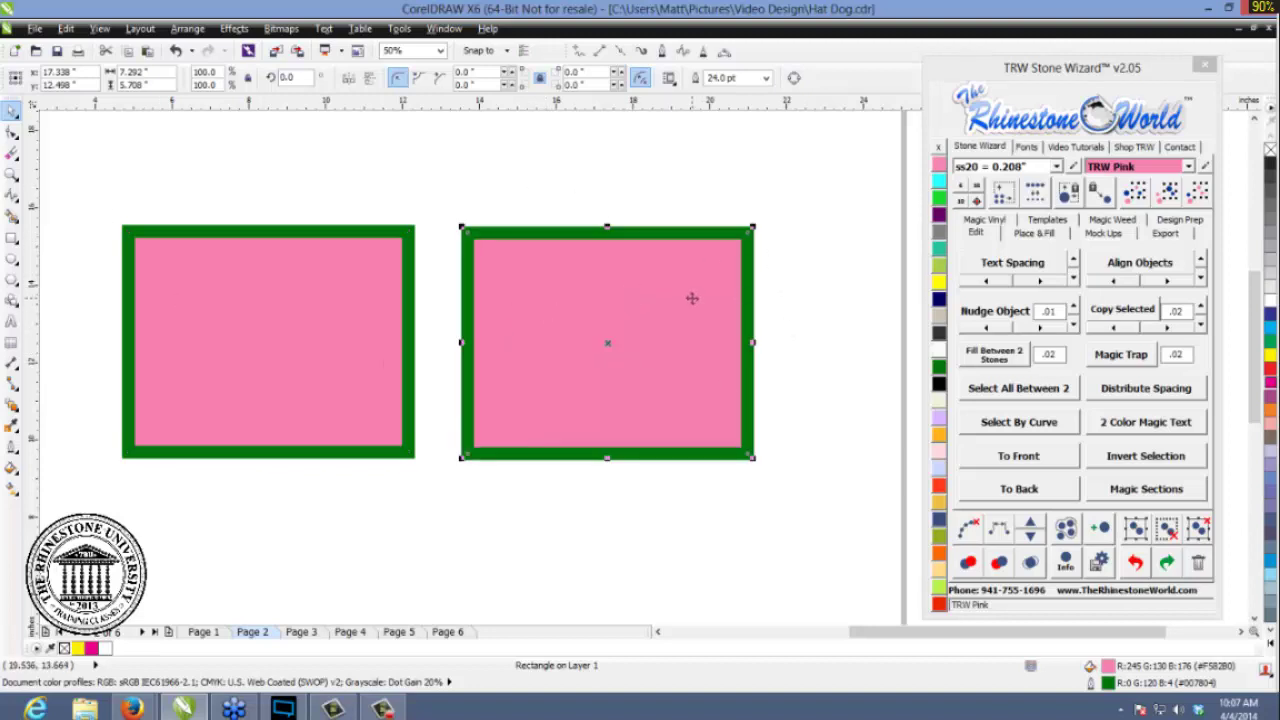
scroll(543, 304, "down", 1)
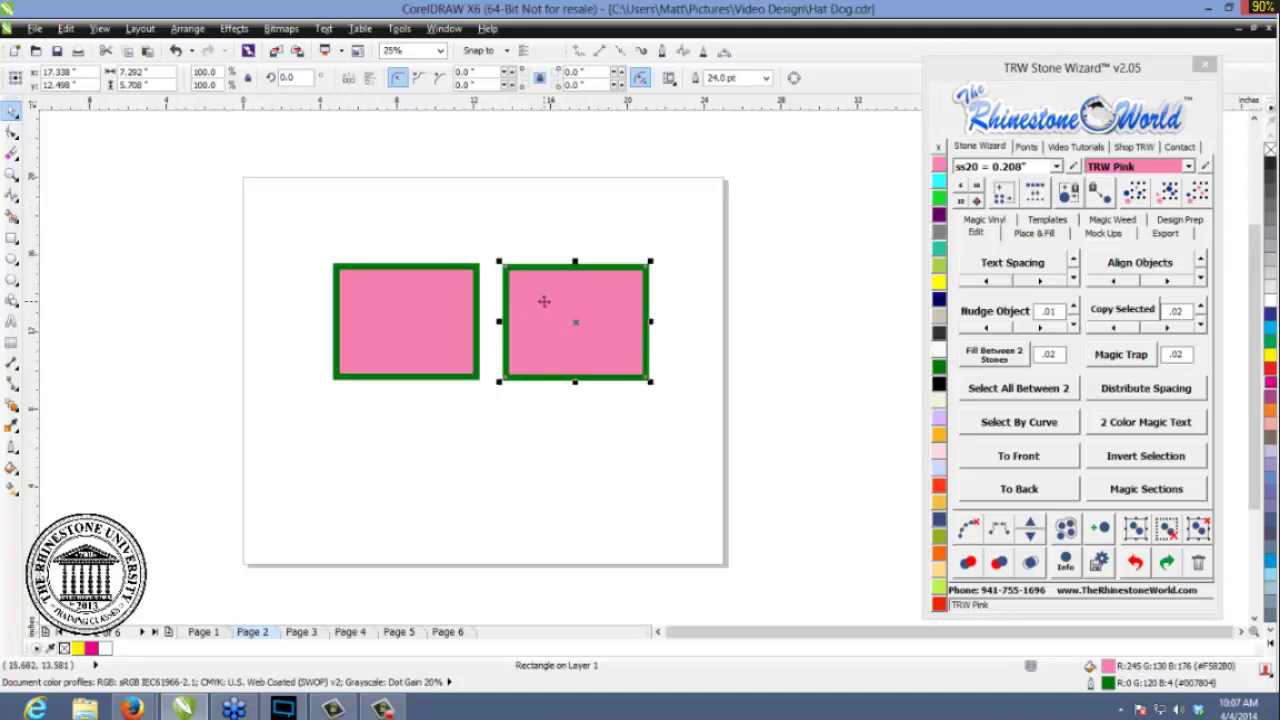
left_click_drag(537, 309, 447, 190)
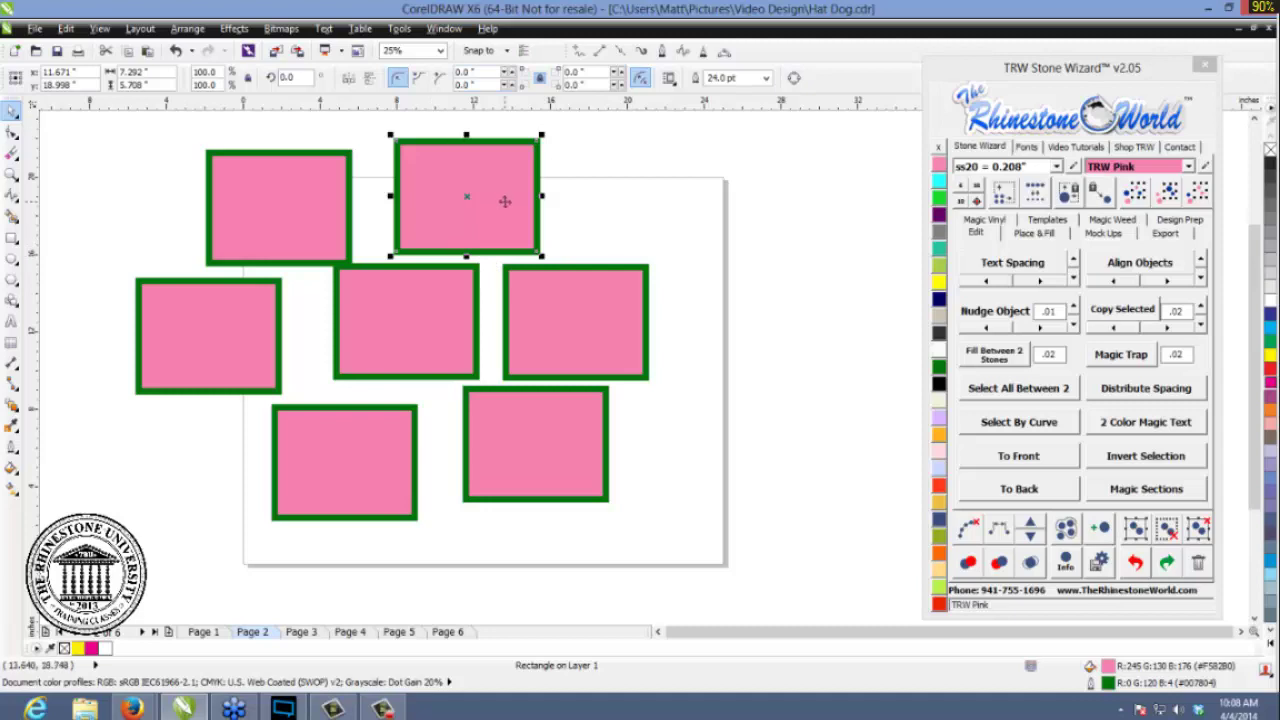
- Delete the five scattered rectangle copies, keeping only the two side-by-side rectangles in the middle of the page
key("Delete")
left_click(290, 210)
key("Delete")
left_click(266, 346)
key("Delete")
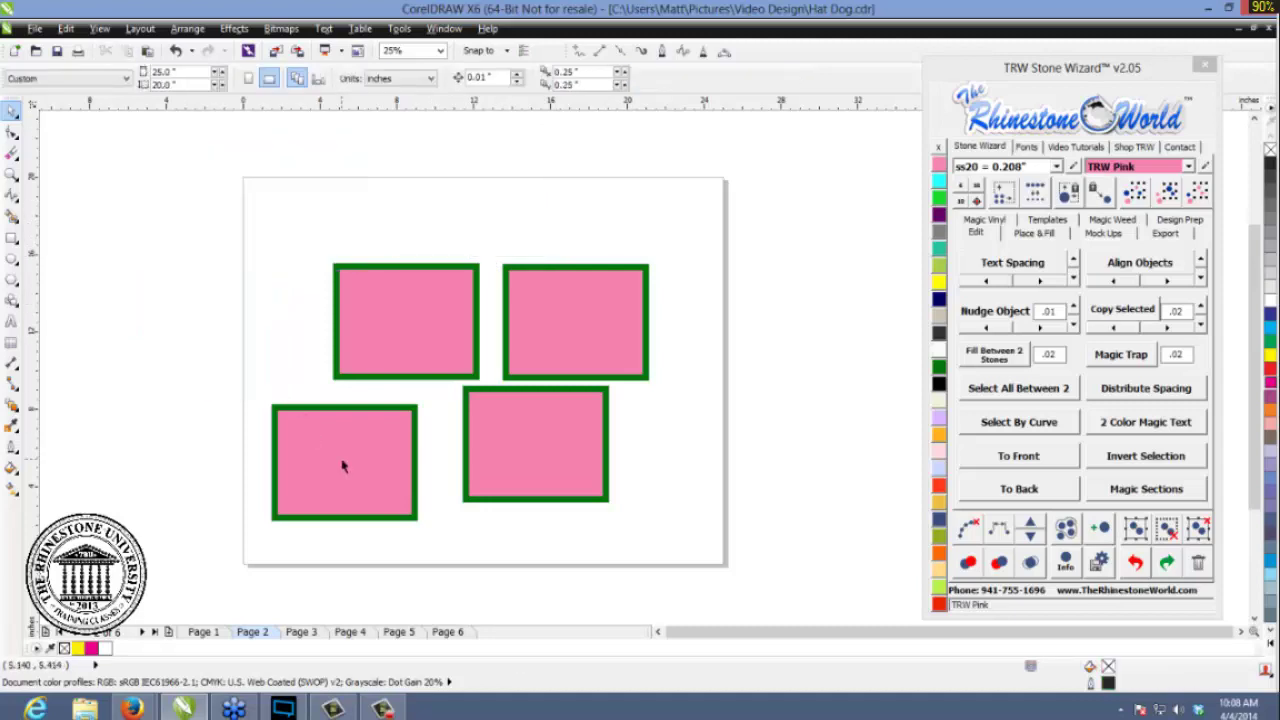
left_click(343, 463)
key("Delete")
left_click(505, 443)
key("Delete")
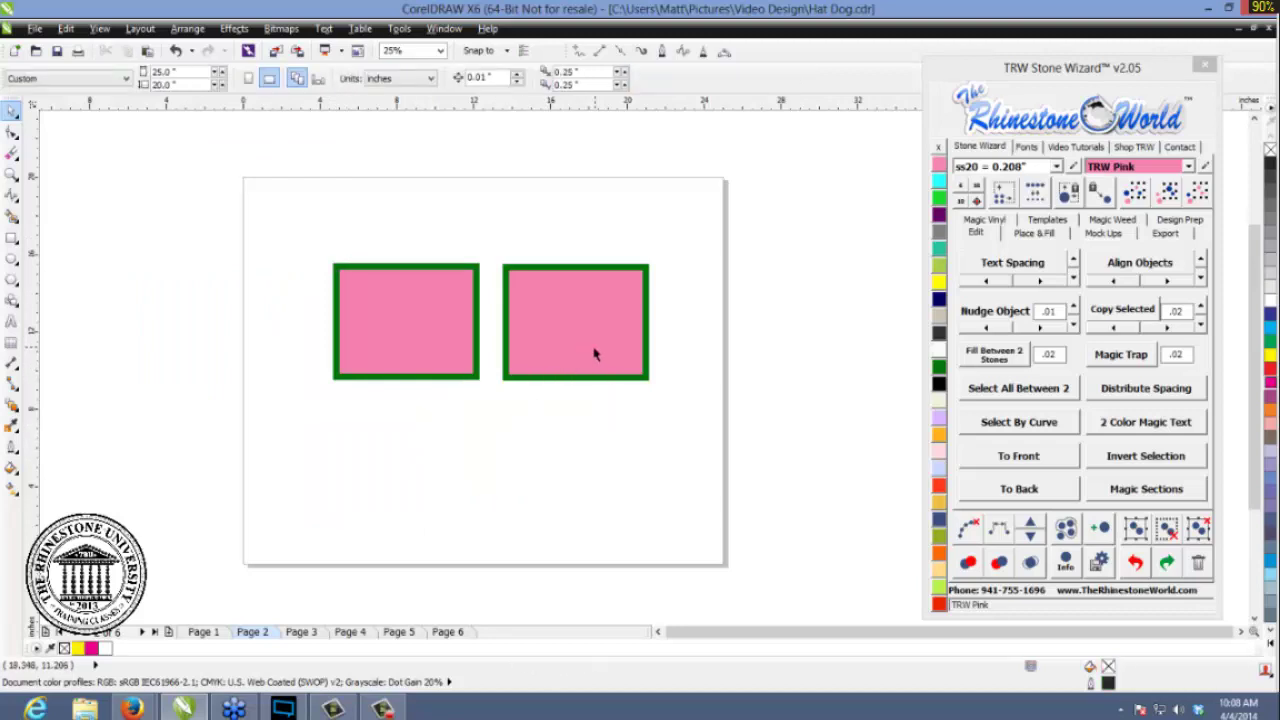
- Drop four overlapping copies of the green-outlined pink rectangle over and below the original pair
scroll(578, 327, "up", 1)
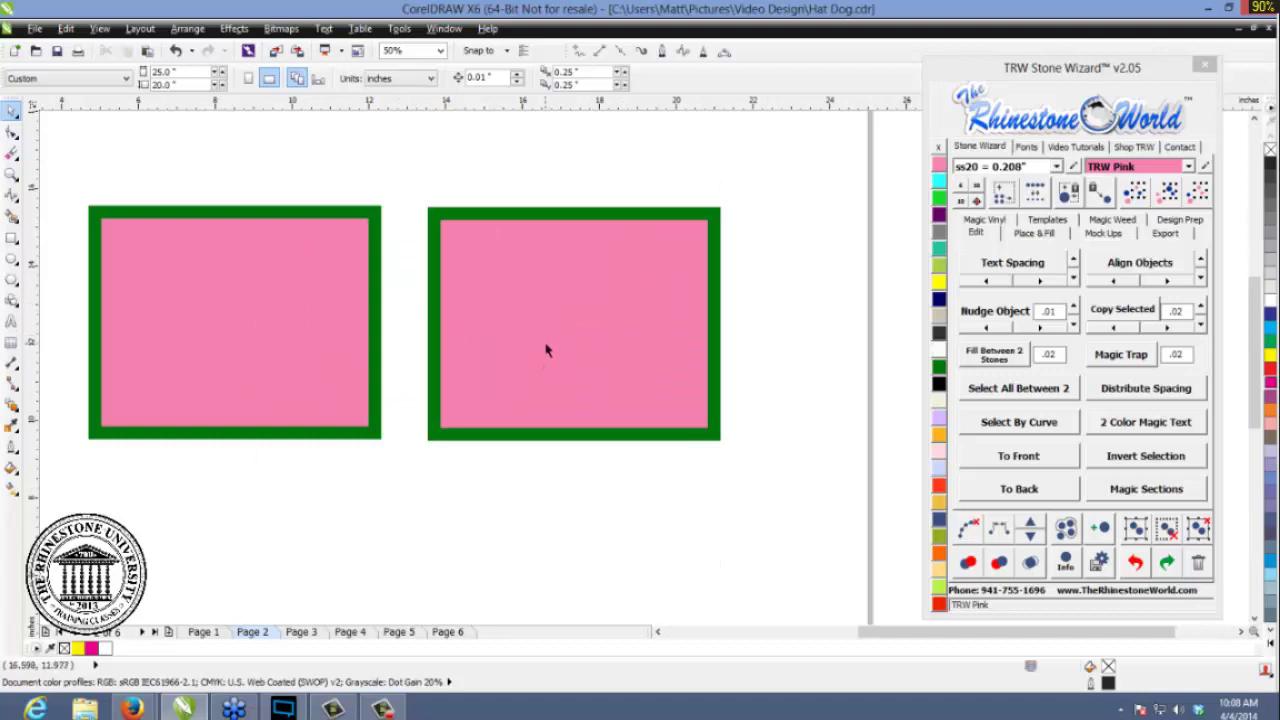
left_click_drag(545, 350, 679, 368)
right_click(269, 457)
right_click(367, 443)
right_click(600, 439)
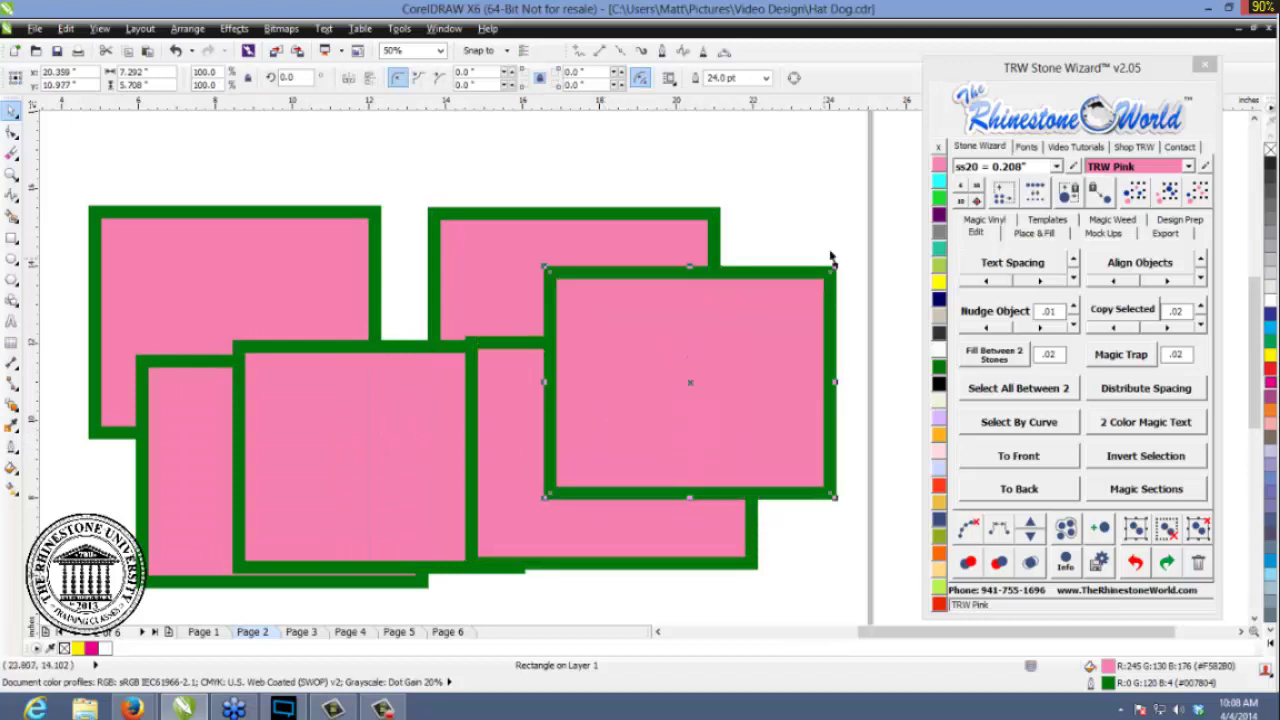
- Delete the four overlapping rectangle copies, keeping the original side-by-side pair
left_click(830, 258)
left_click(757, 400)
key("Delete")
left_click(680, 457)
key("Delete")
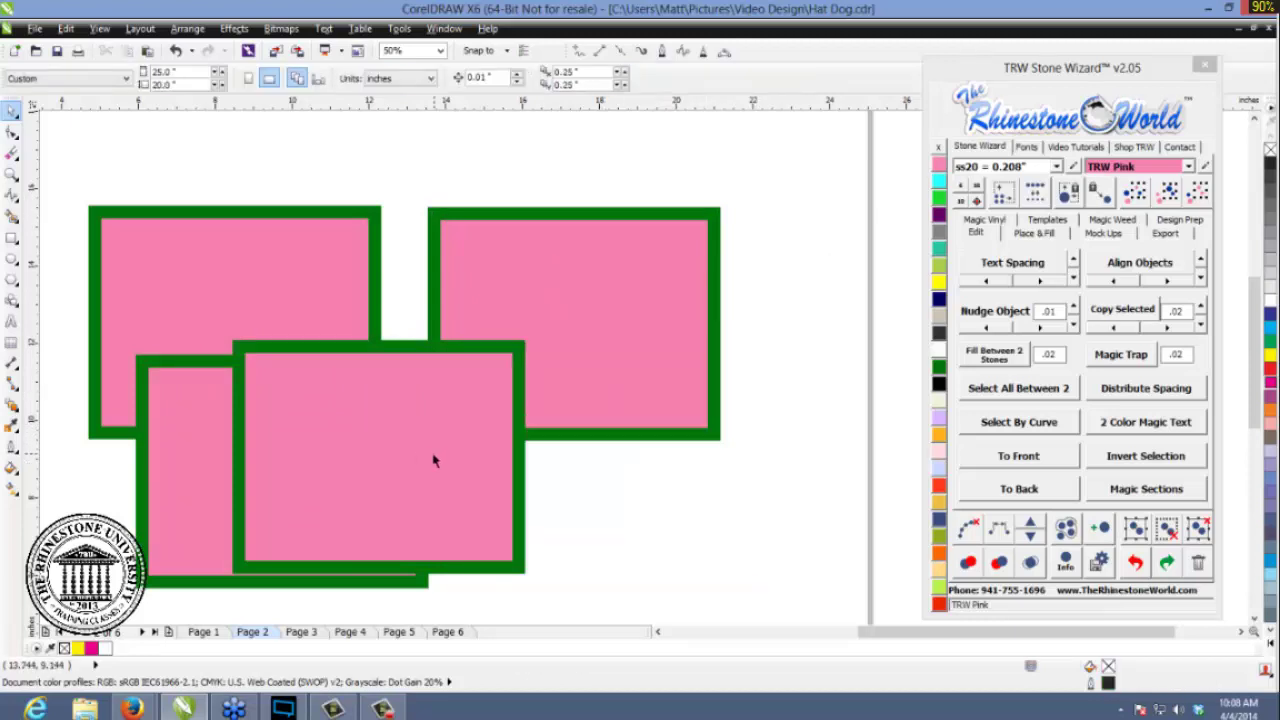
left_click(434, 460)
key("Delete")
left_click(391, 520)
key("Delete")
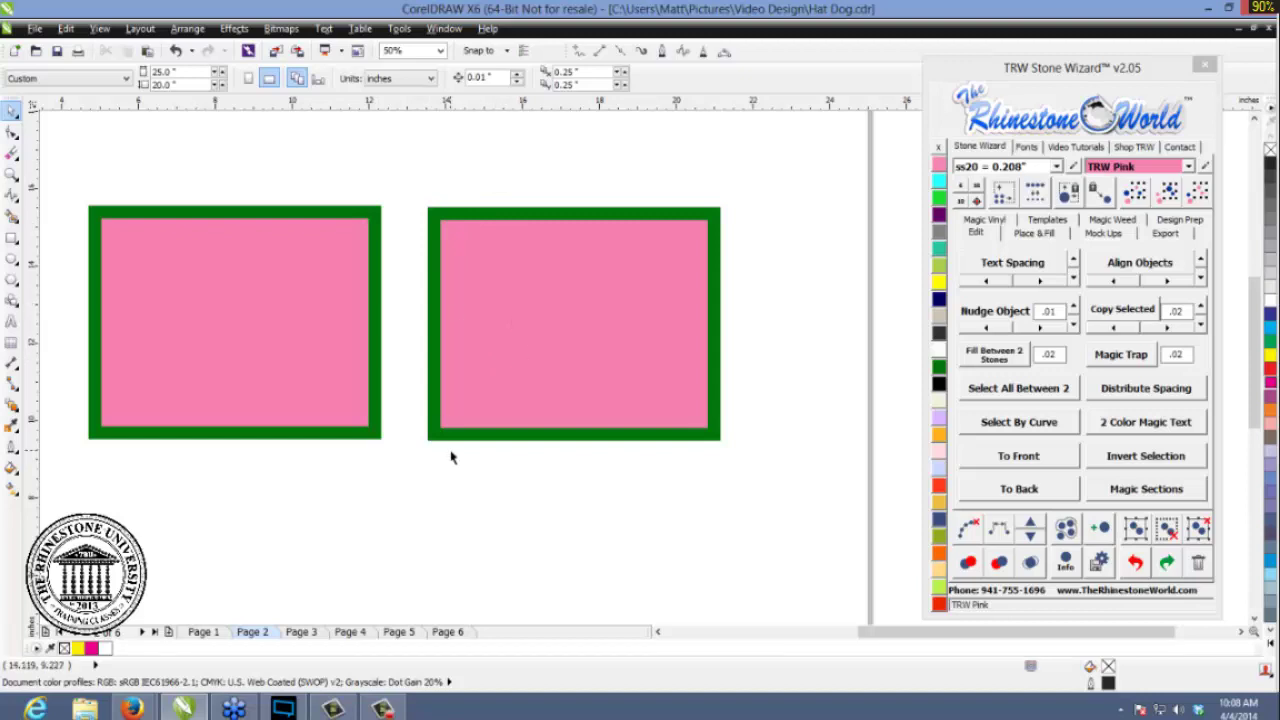
- Delete the right rectangle of the pair
scroll(451, 451, "down", 1)
scroll(385, 408, "up", 1)
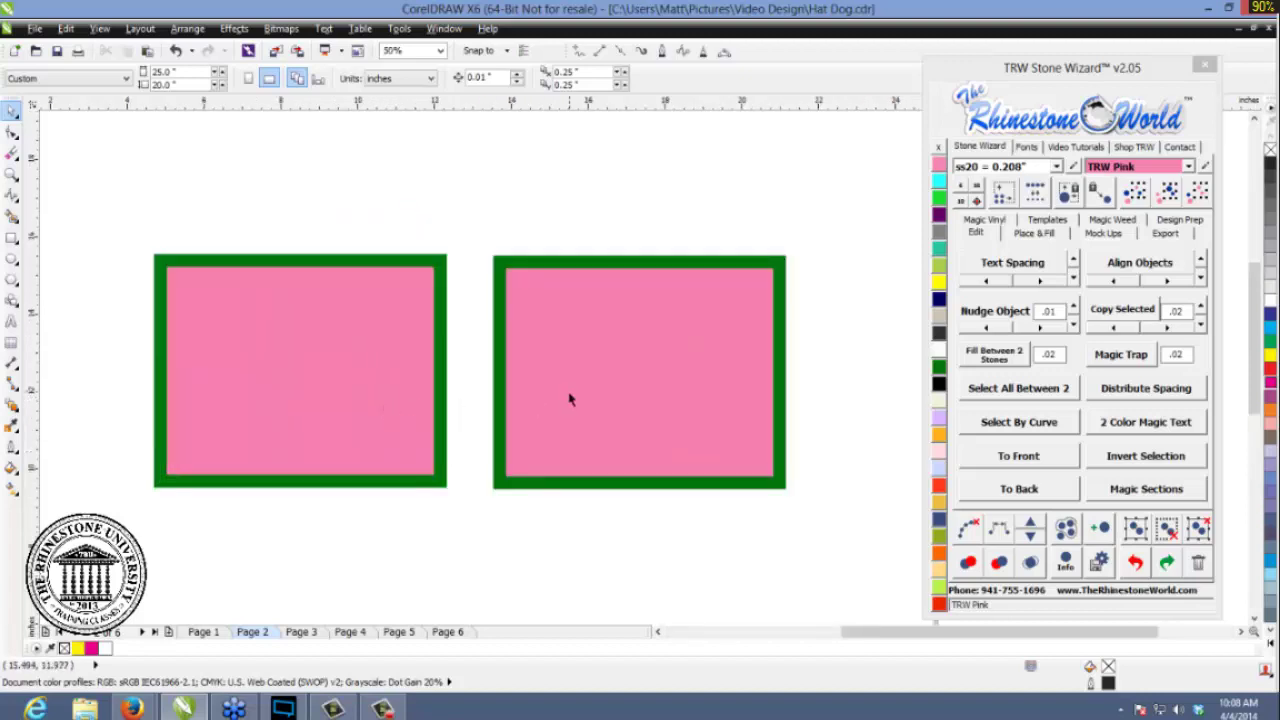
left_click(374, 386)
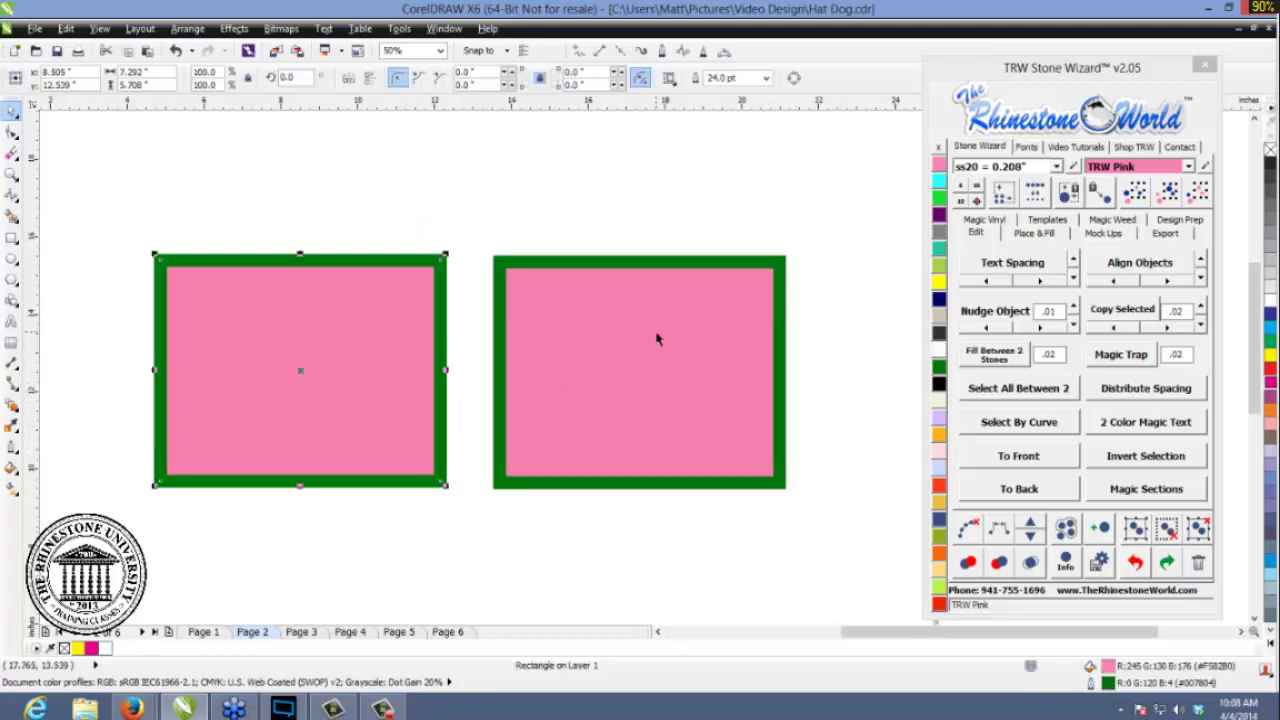
left_click(624, 350)
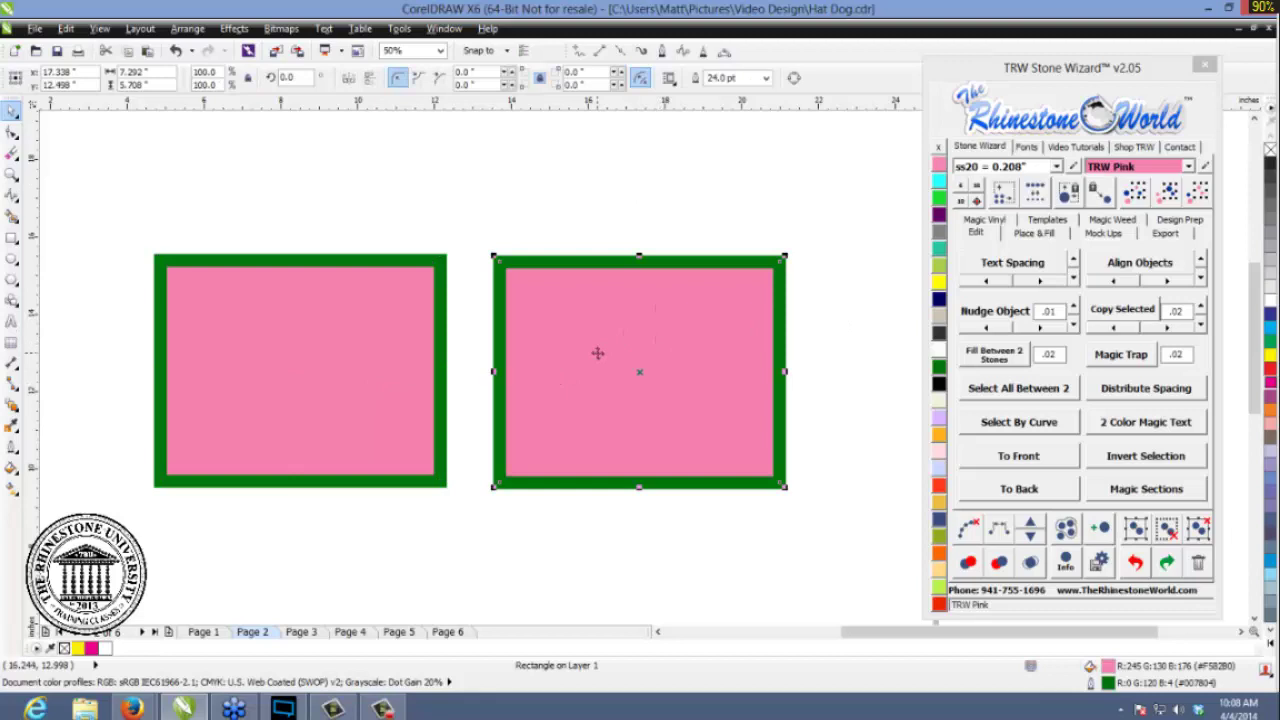
key("Delete")
- Review the remaining rectangle's Outline Pen settings and close them without changes
left_click(403, 322)
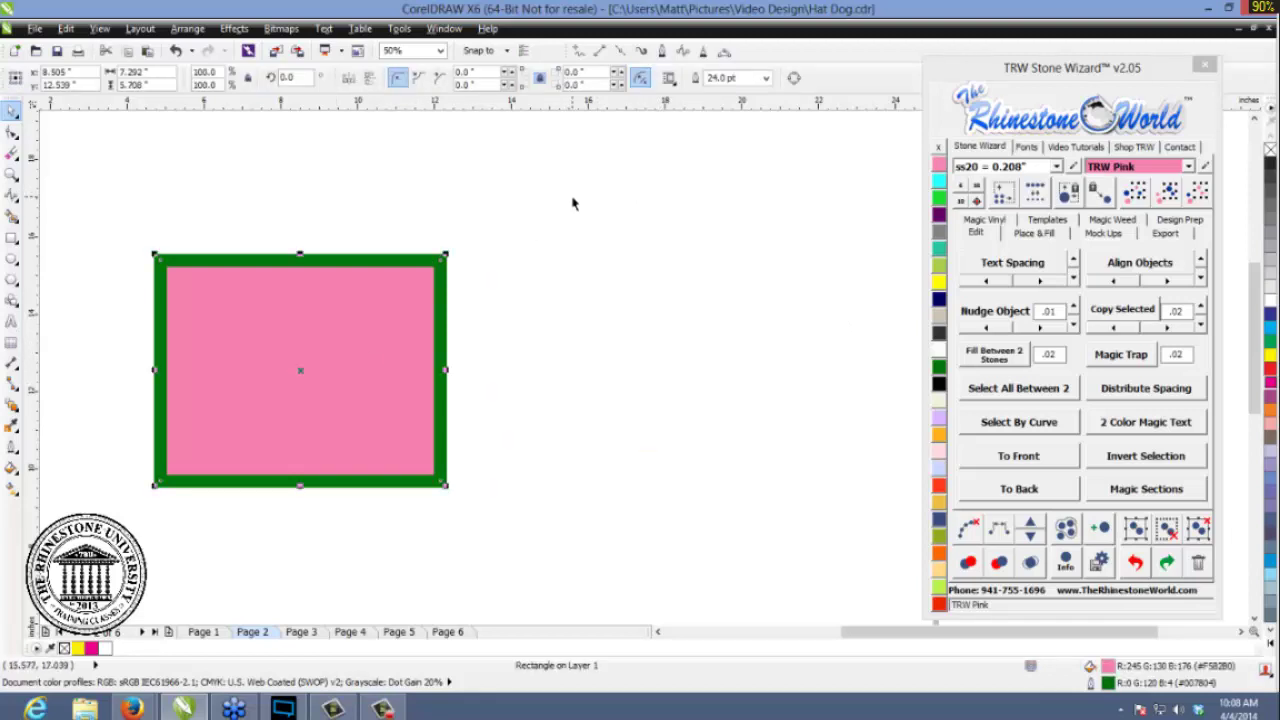
key("F12")
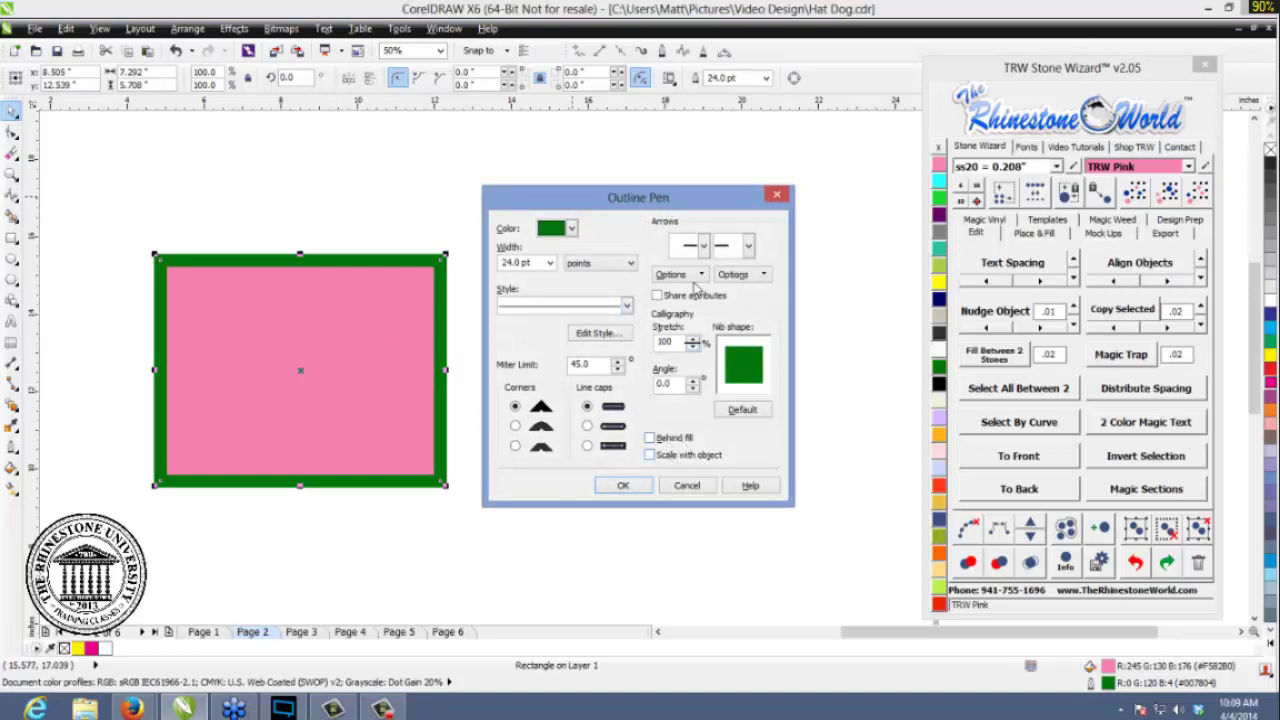
left_click(777, 194)
- Move the rectangle to the right and shrink it proportionally to about 2 in wide
left_click_drag(389, 335, 580, 284)
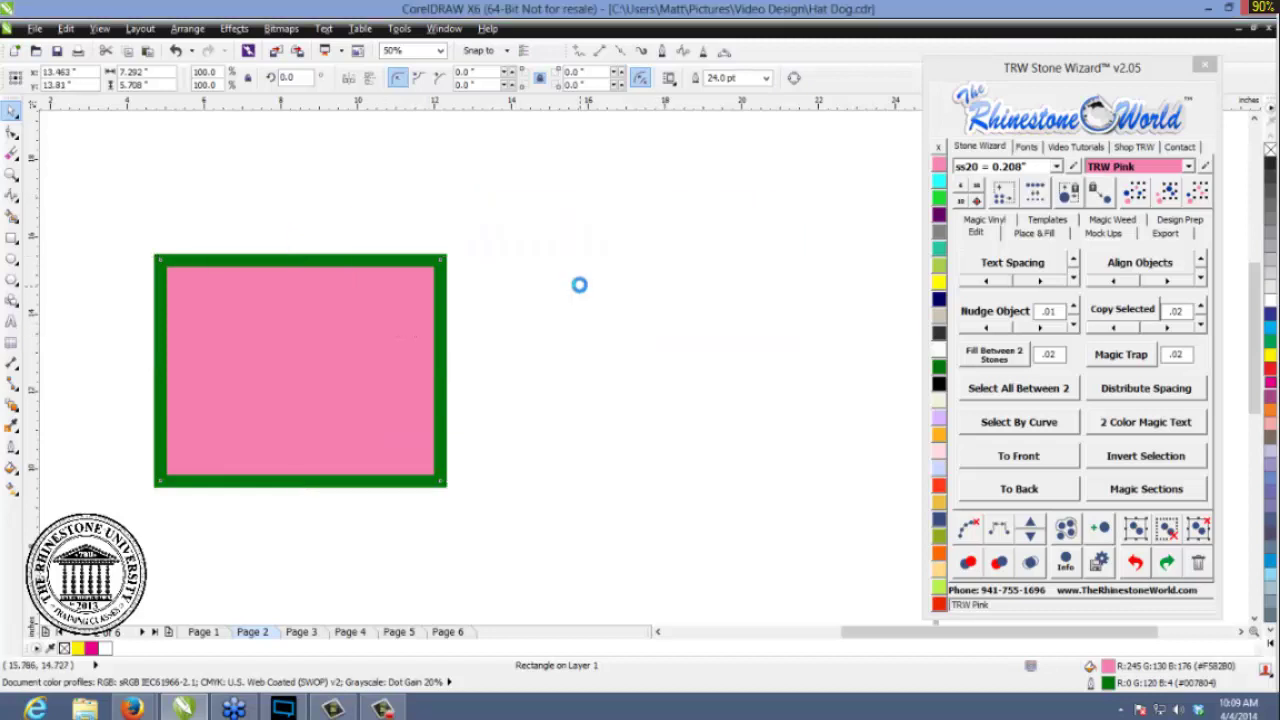
left_click_drag(634, 208, 437, 361)
left_click(459, 393)
scroll(437, 398, "up", 1)
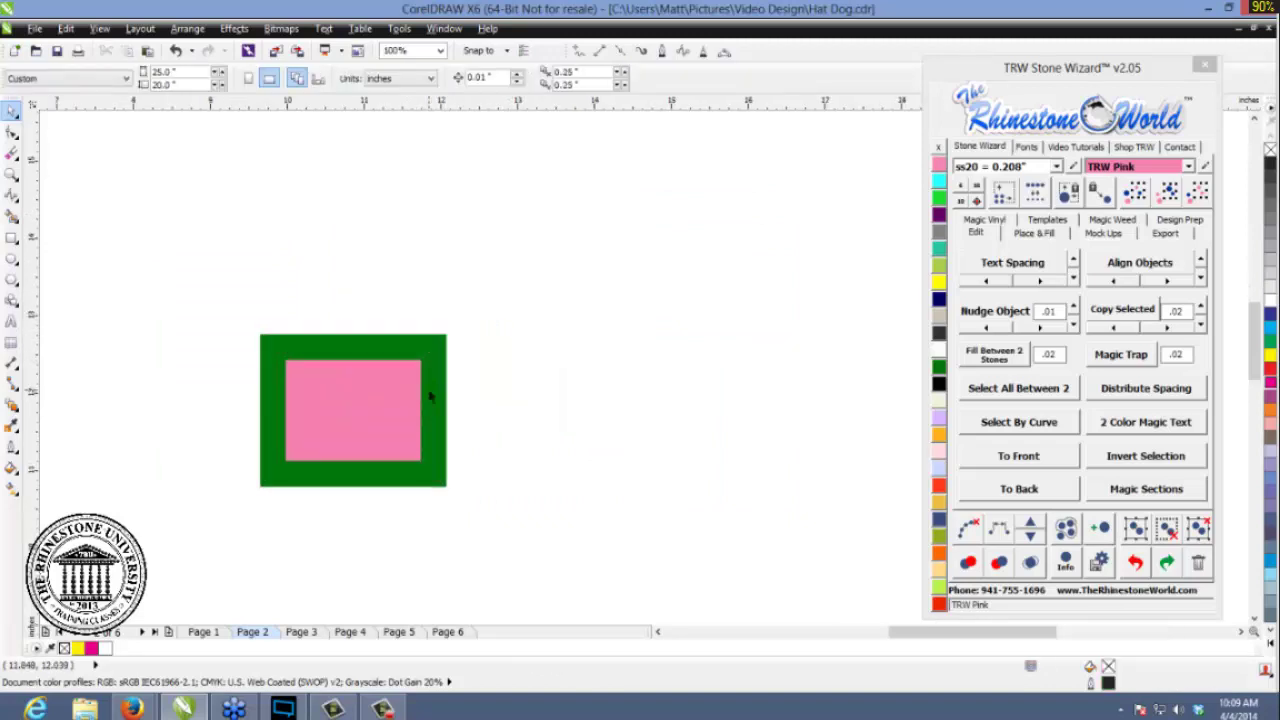
- Enlarge the rectangle to about 9.4 by 7.4 in, shift it up and left, and place a copy to its right
scroll(390, 430, "down", 1)
left_click(377, 434)
left_click_drag(409, 381, 712, 168)
left_click_drag(655, 187, 497, 270)
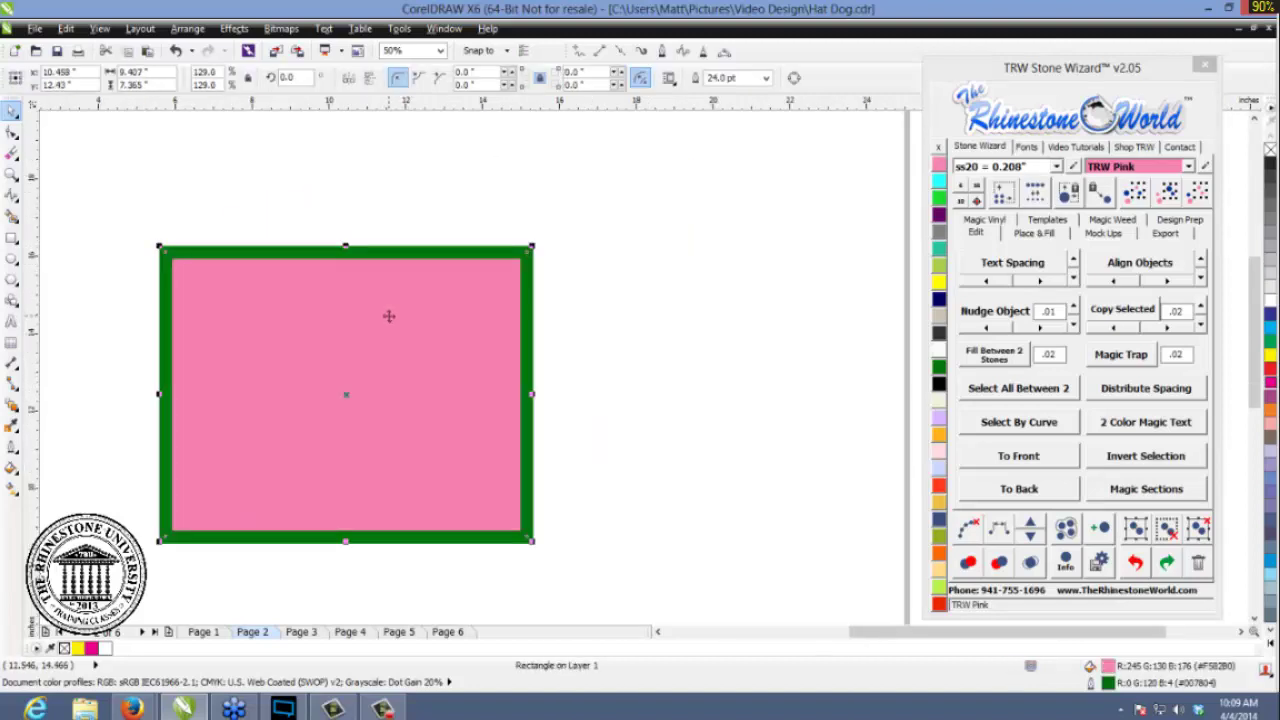
left_click_drag(389, 316, 348, 285)
left_click_drag(266, 277, 652, 280)
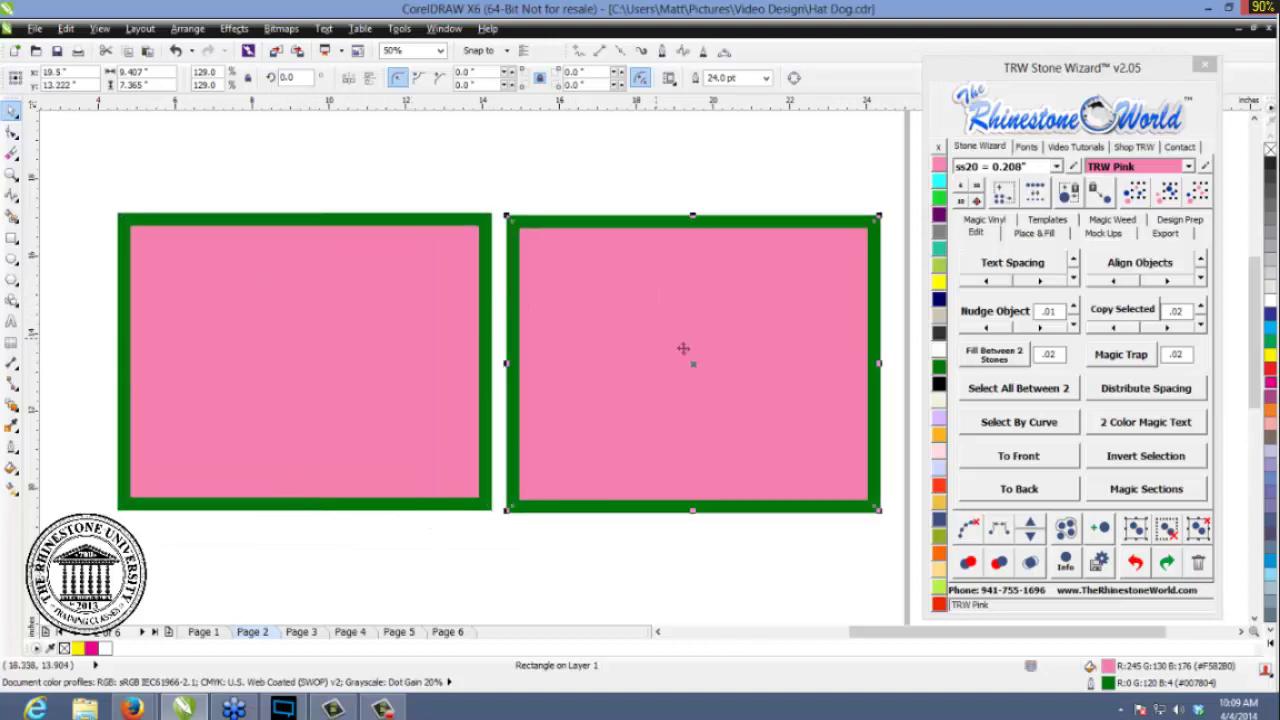
- Enable Scale with object in the right rectangle's Outline Pen settings
key("F12")
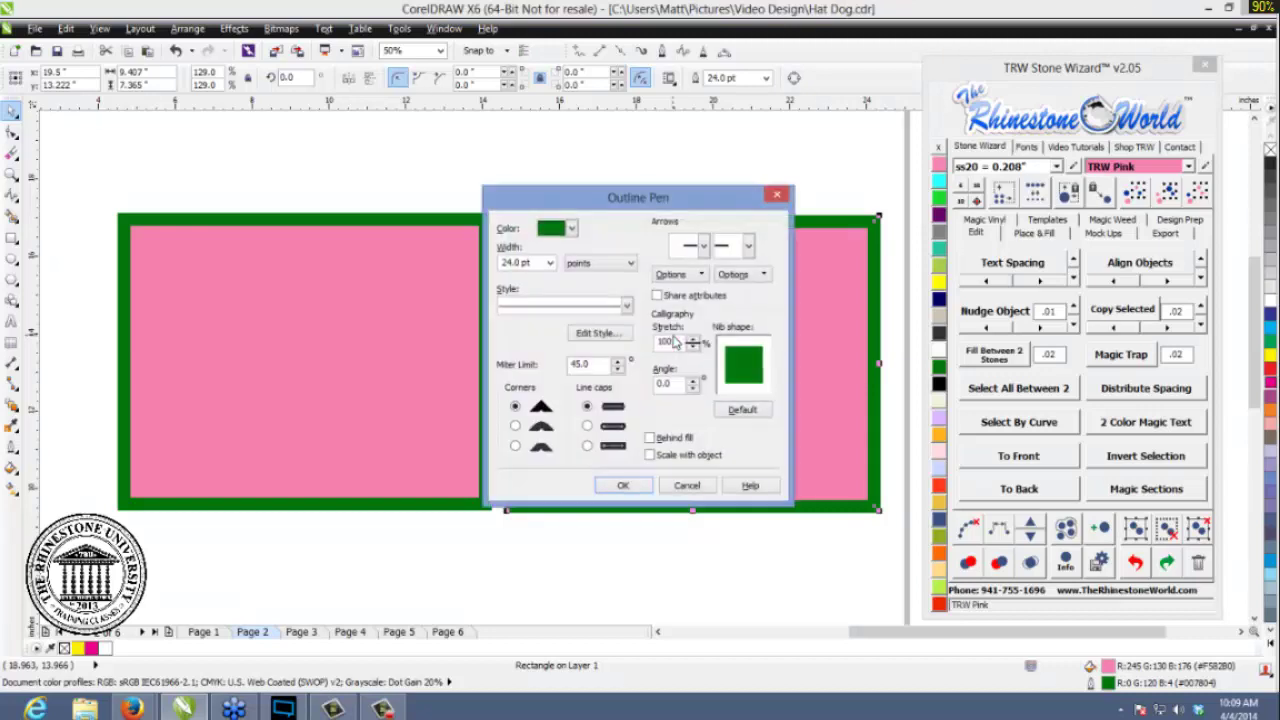
left_click(650, 456)
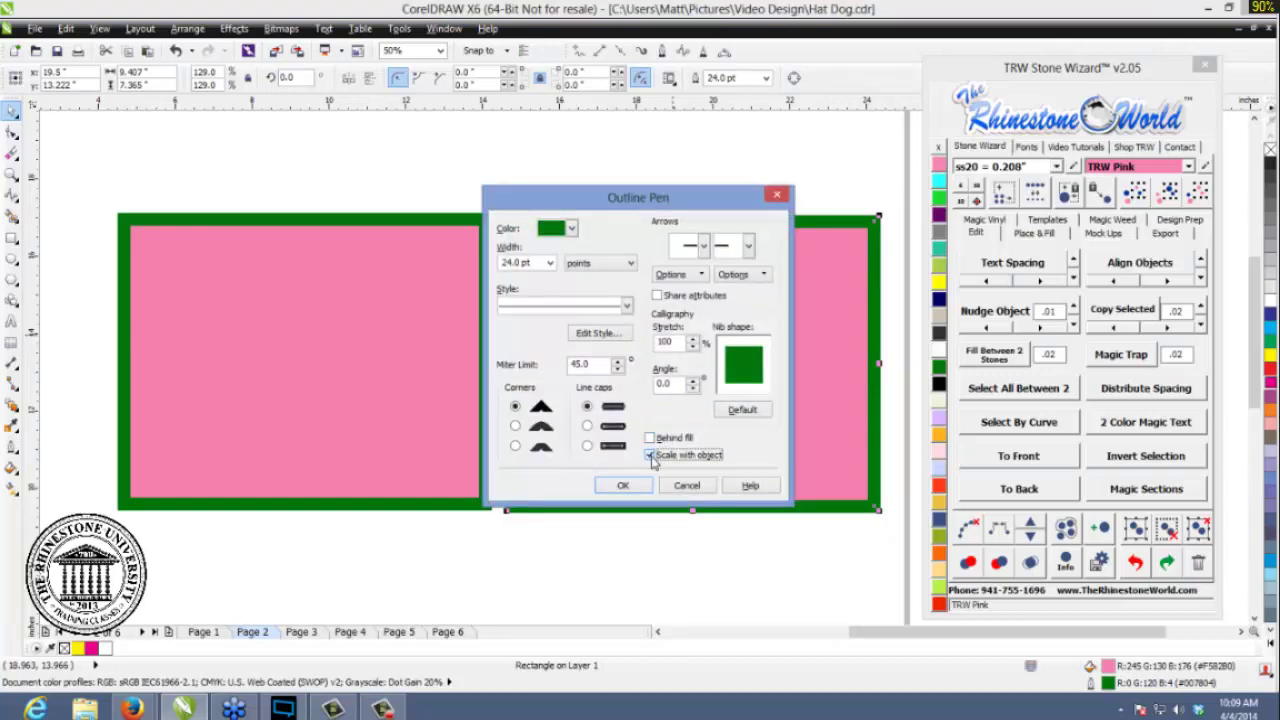
left_click(622, 485)
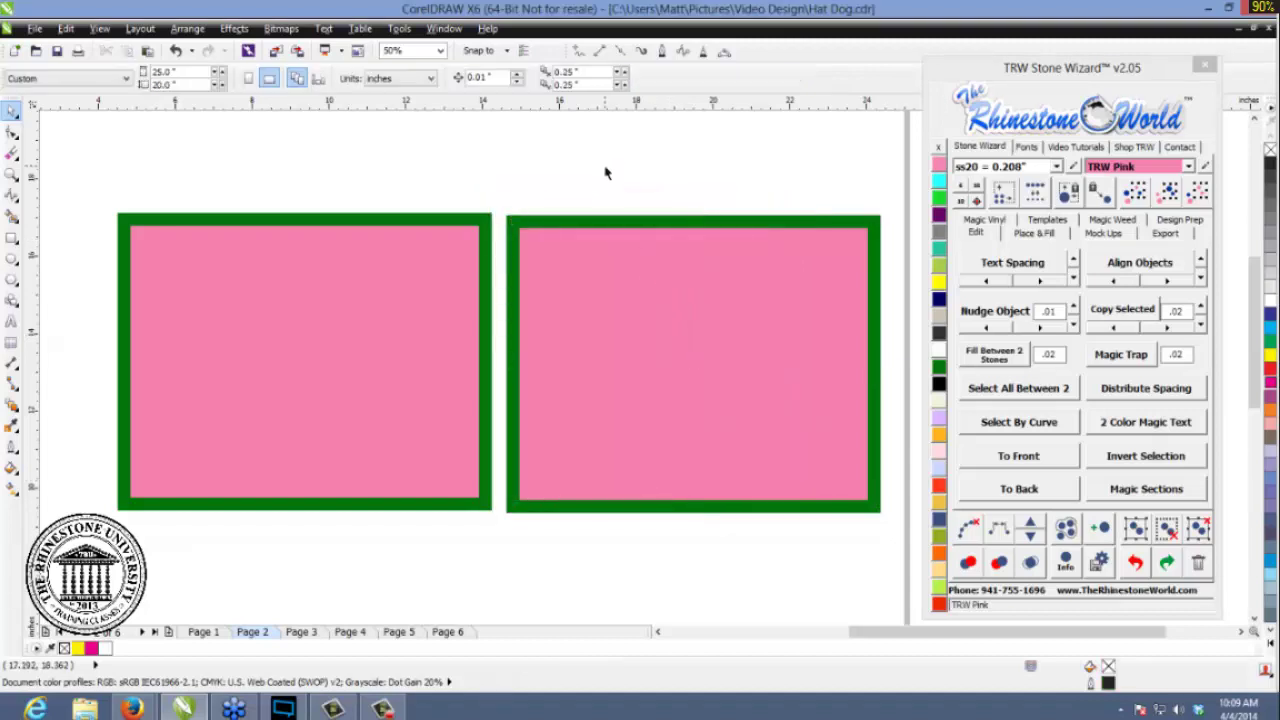
- Shrink both rectangles together to about a third of their size and compare their outlines up close
scroll(605, 173, "down", 1)
left_click_drag(272, 124, 816, 416)
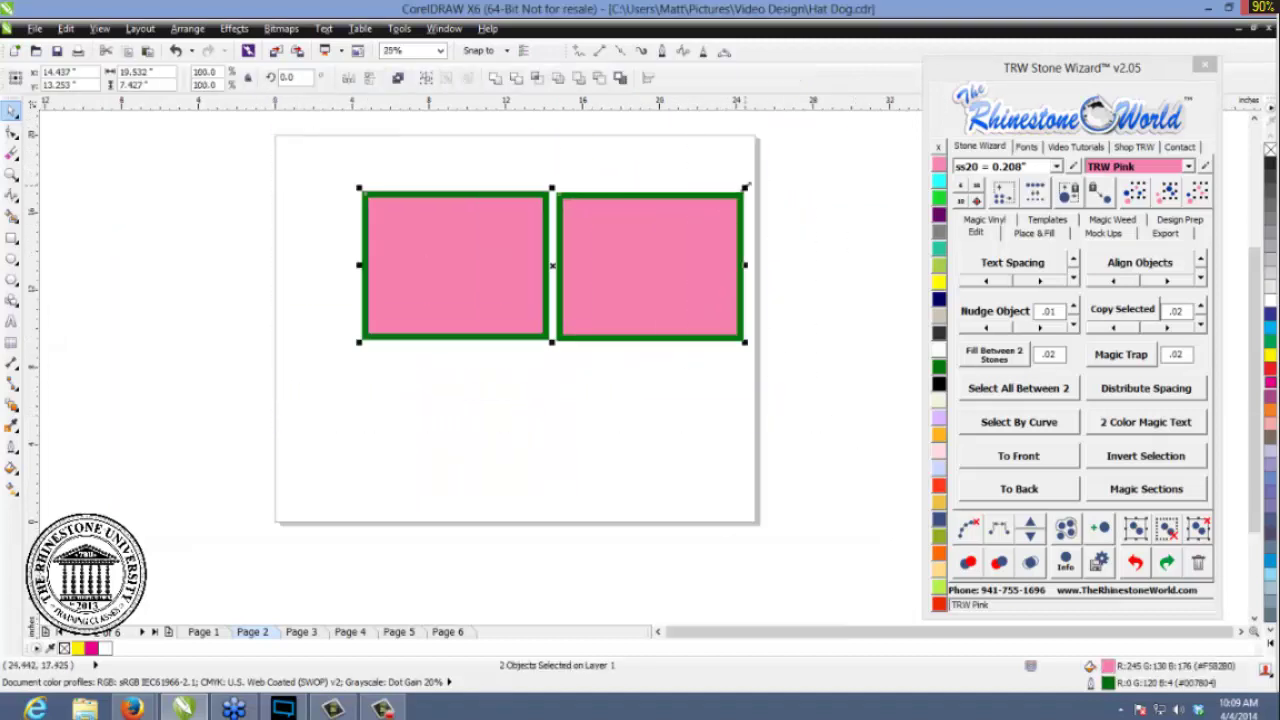
left_click_drag(746, 186, 549, 284)
left_click(546, 294)
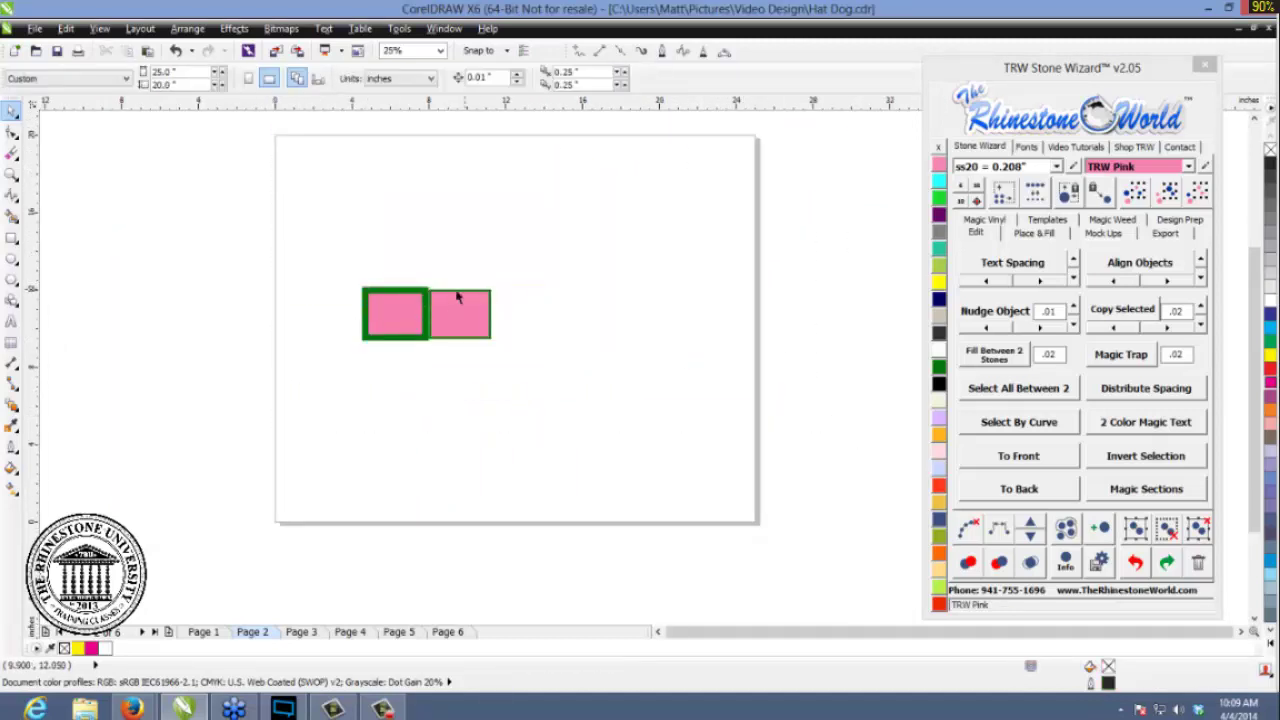
scroll(457, 297, "up", 2)
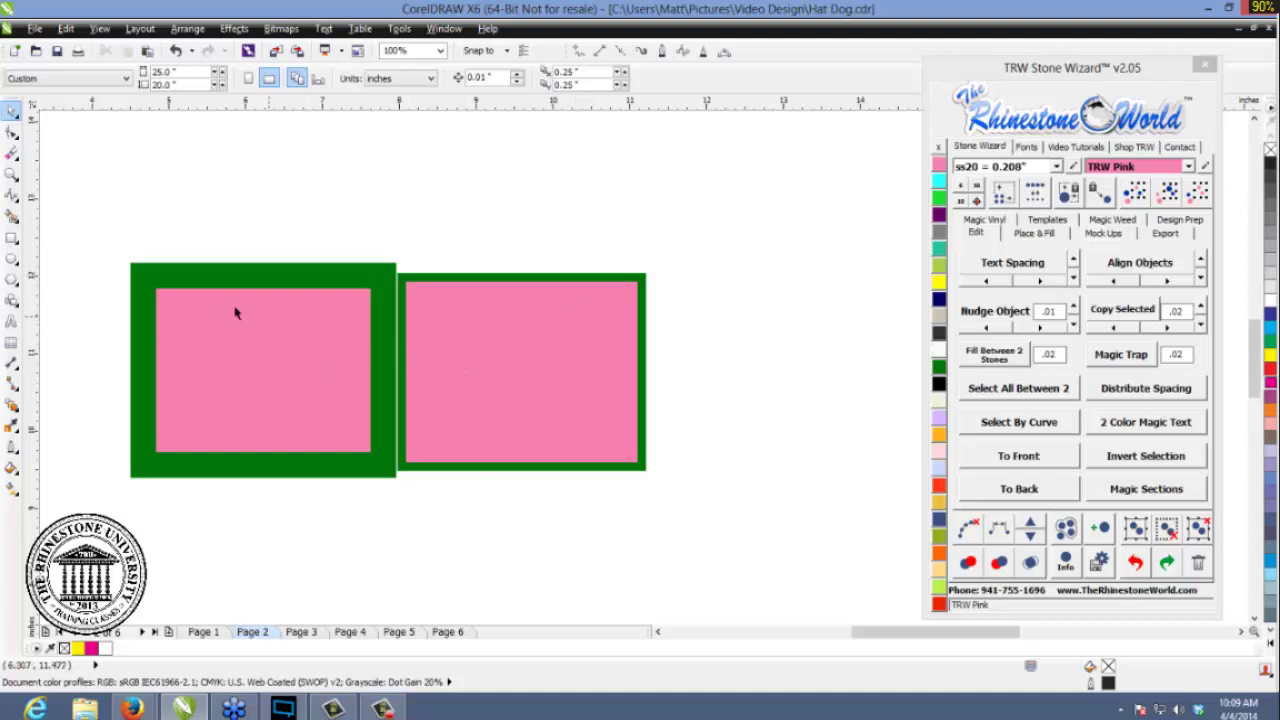
- Delete both rectangles from the page
left_click(500, 375)
key("Delete")
left_click(329, 386)
key("Delete")
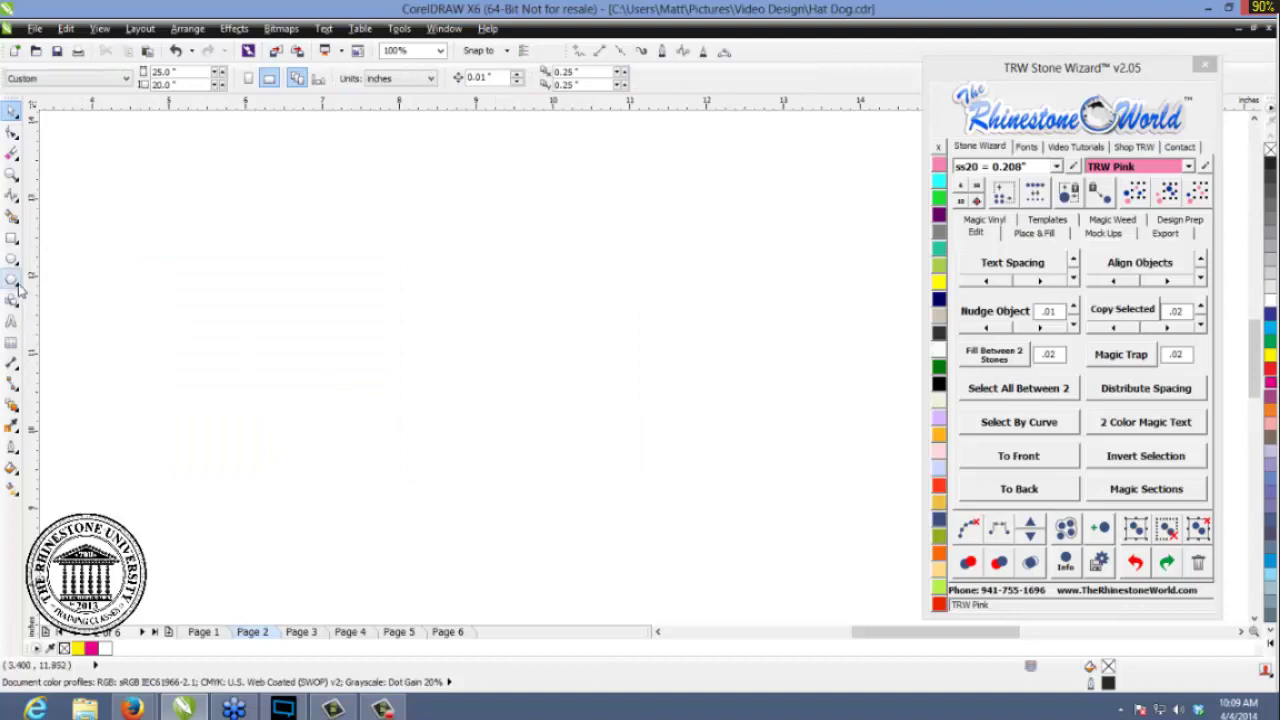
- Add the artistic text BASEBALL, enlarge it to about 5.1 in wide and shift it slightly left
left_click(15, 322)
left_click(371, 329)
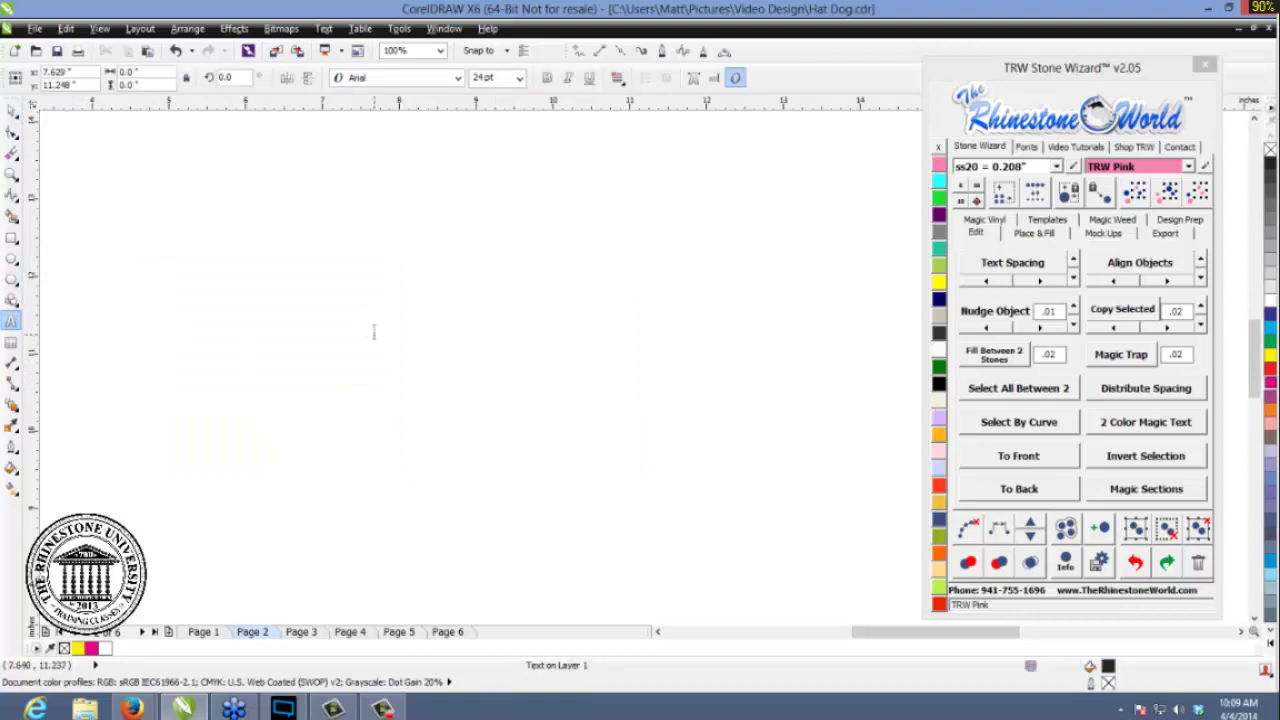
type("BASEBALL")
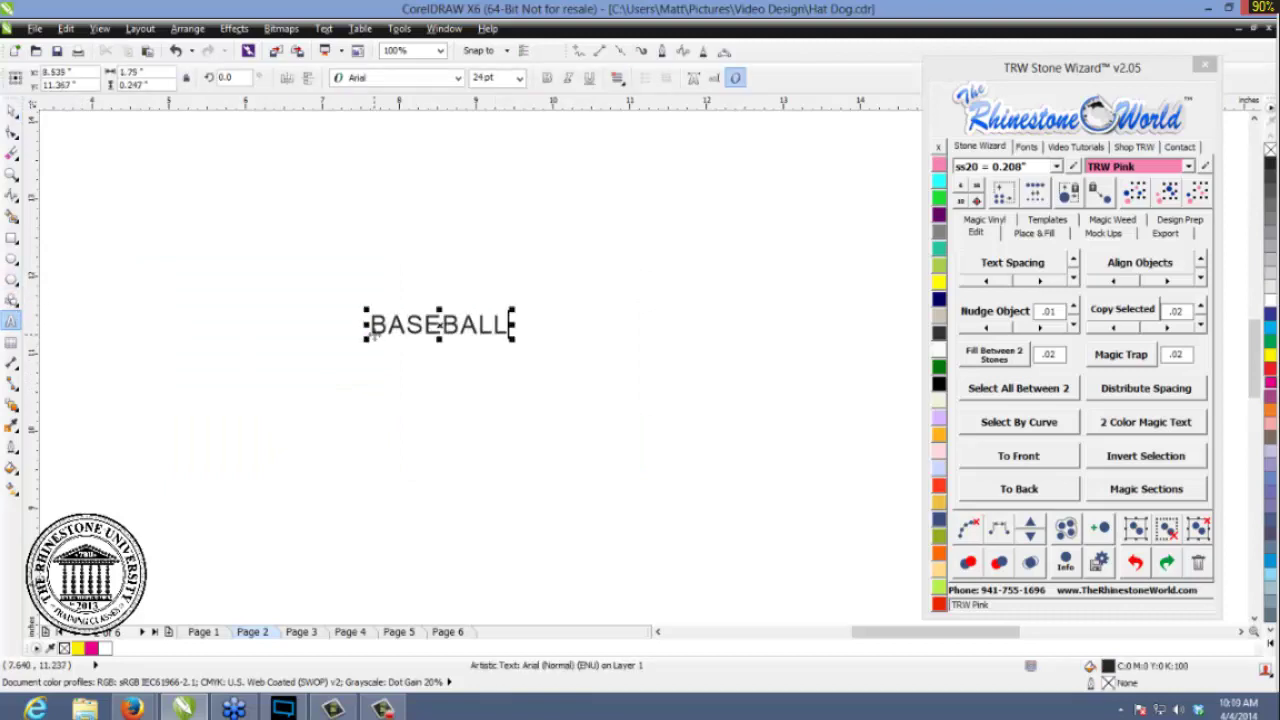
left_click(12, 109)
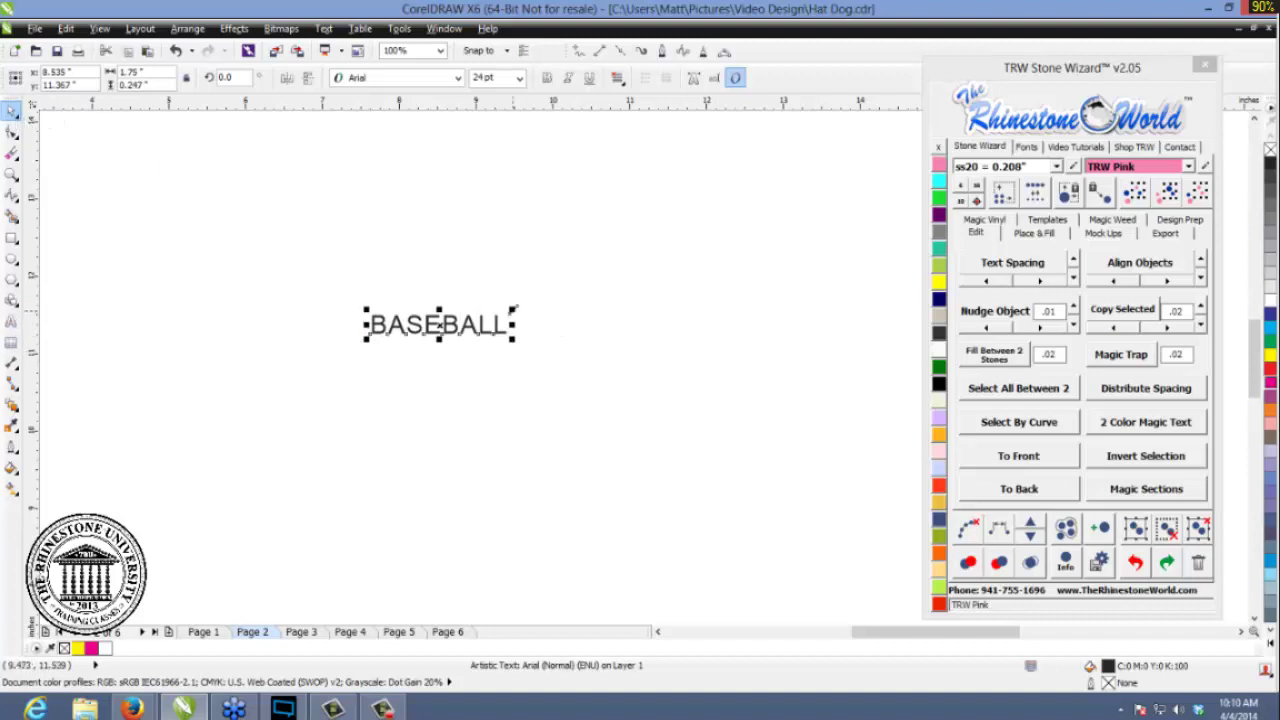
left_click_drag(512, 308, 769, 283)
left_click_drag(669, 333, 584, 349)
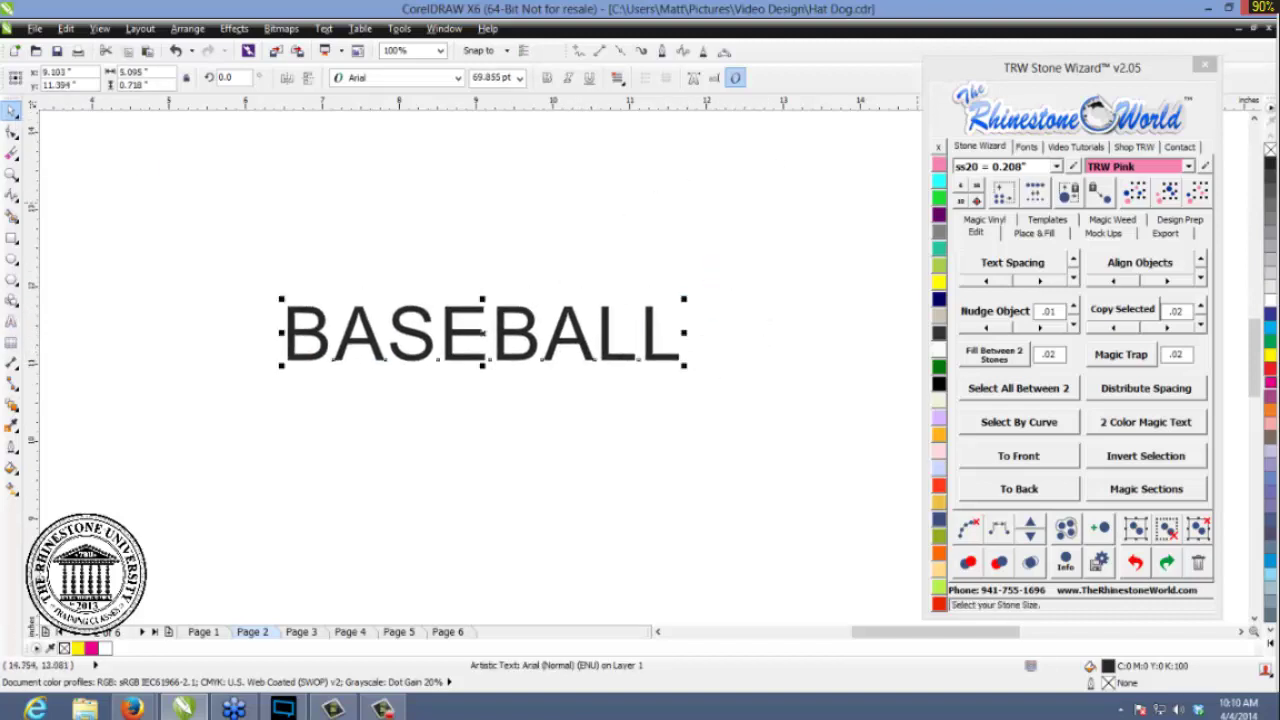
- Find the Impact font in the Stone Wizard by searching for IMP and apply it to the BASEBALL text
left_click(1026, 149)
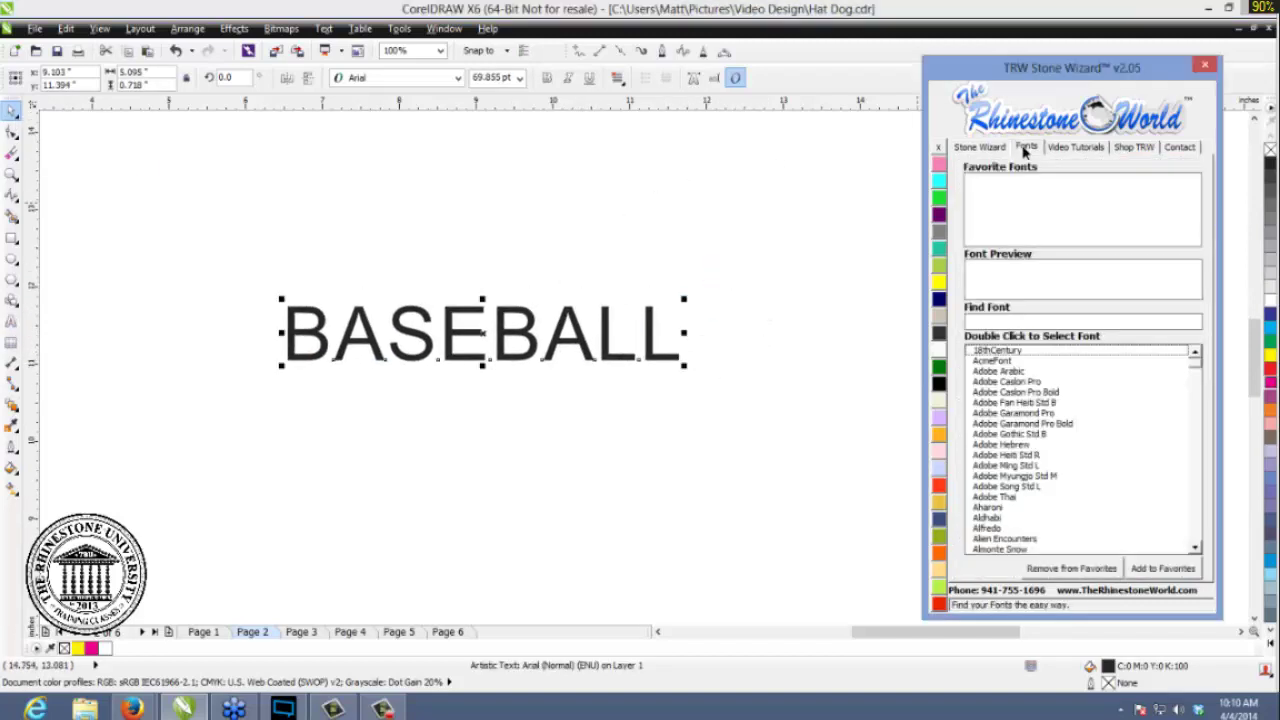
left_click(990, 320)
type("IMP")
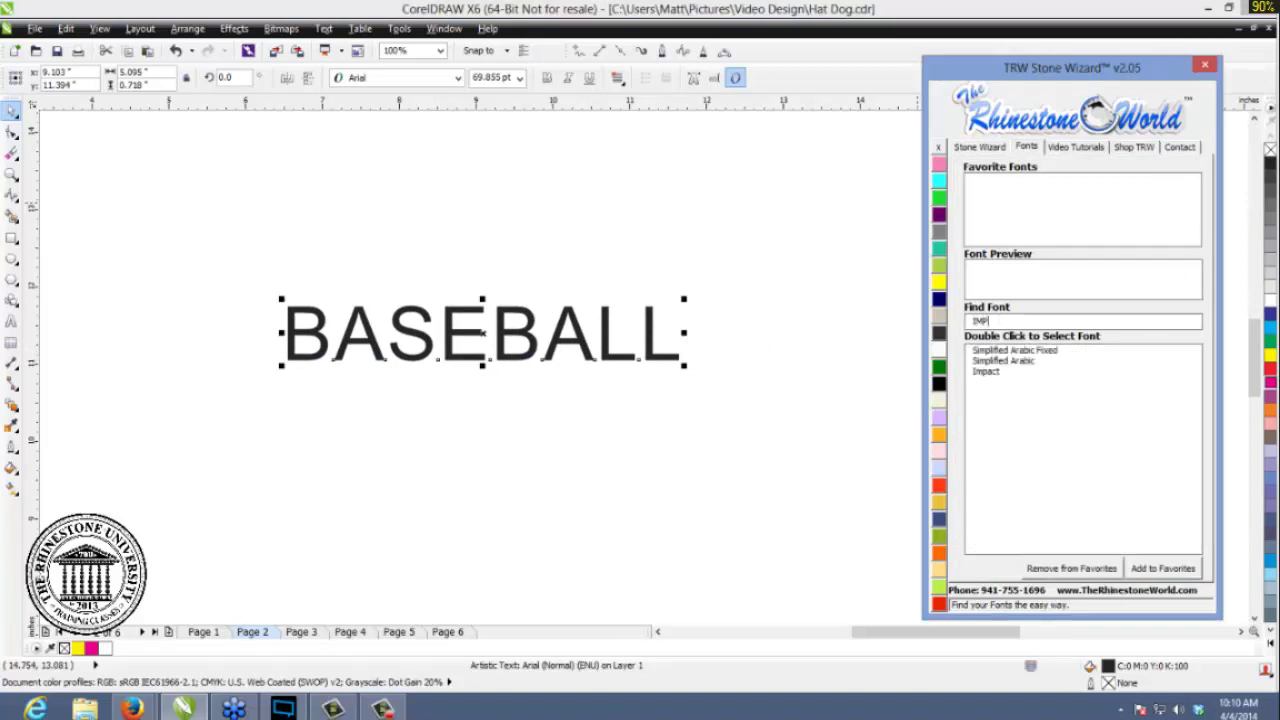
double_click(988, 372)
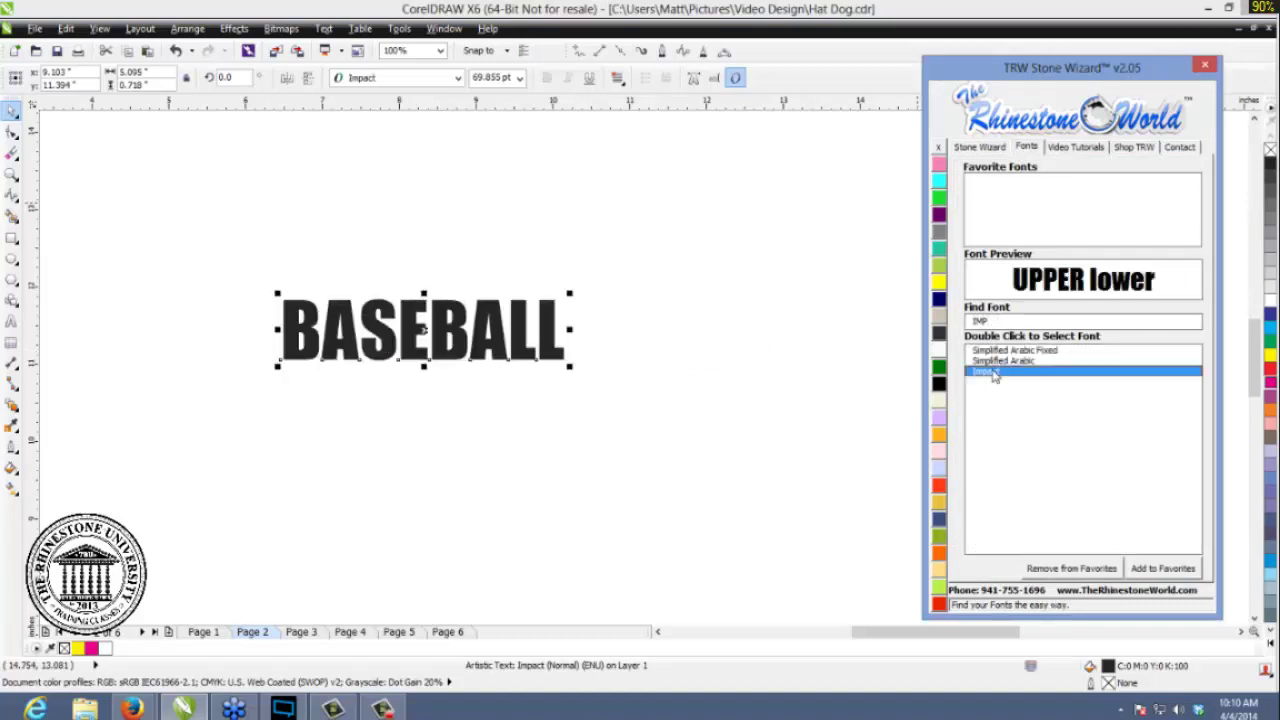
- Enlarge the BASEBALL text to about 9.36 in wide and reposition it in the middle of the view
left_click_drag(546, 333, 425, 377)
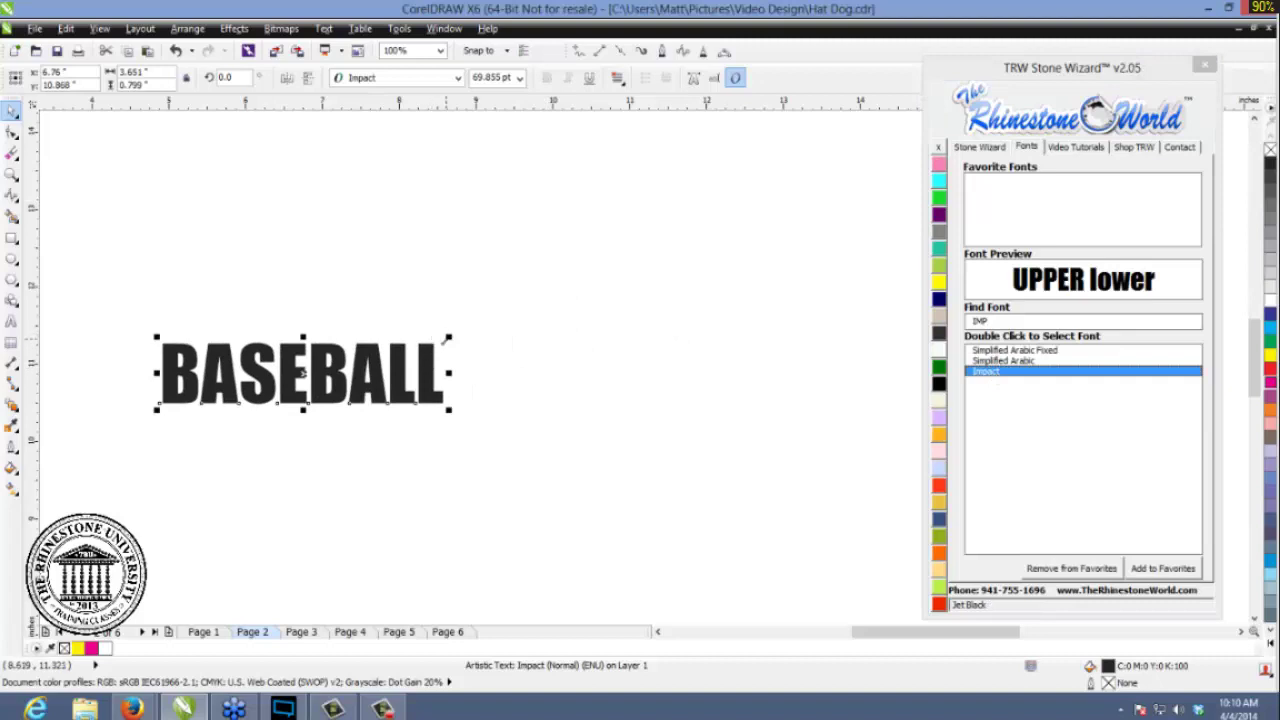
left_click_drag(449, 335, 749, 220)
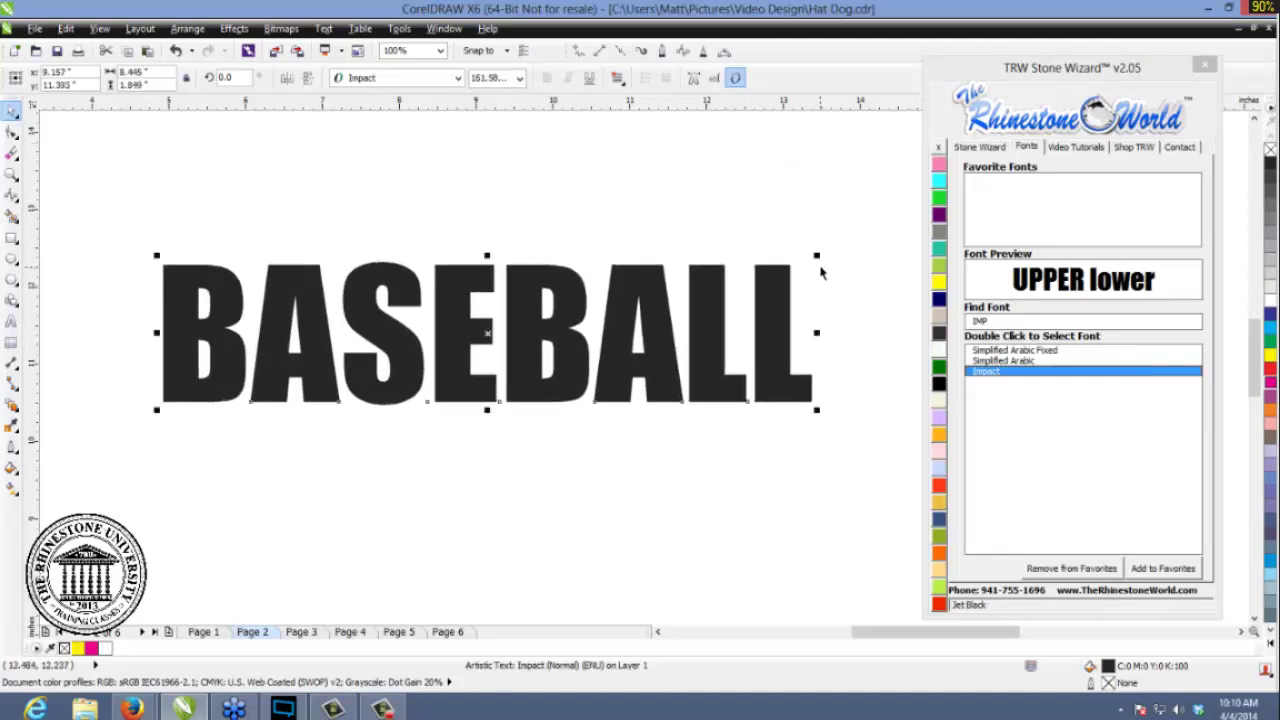
left_click_drag(820, 256, 887, 240)
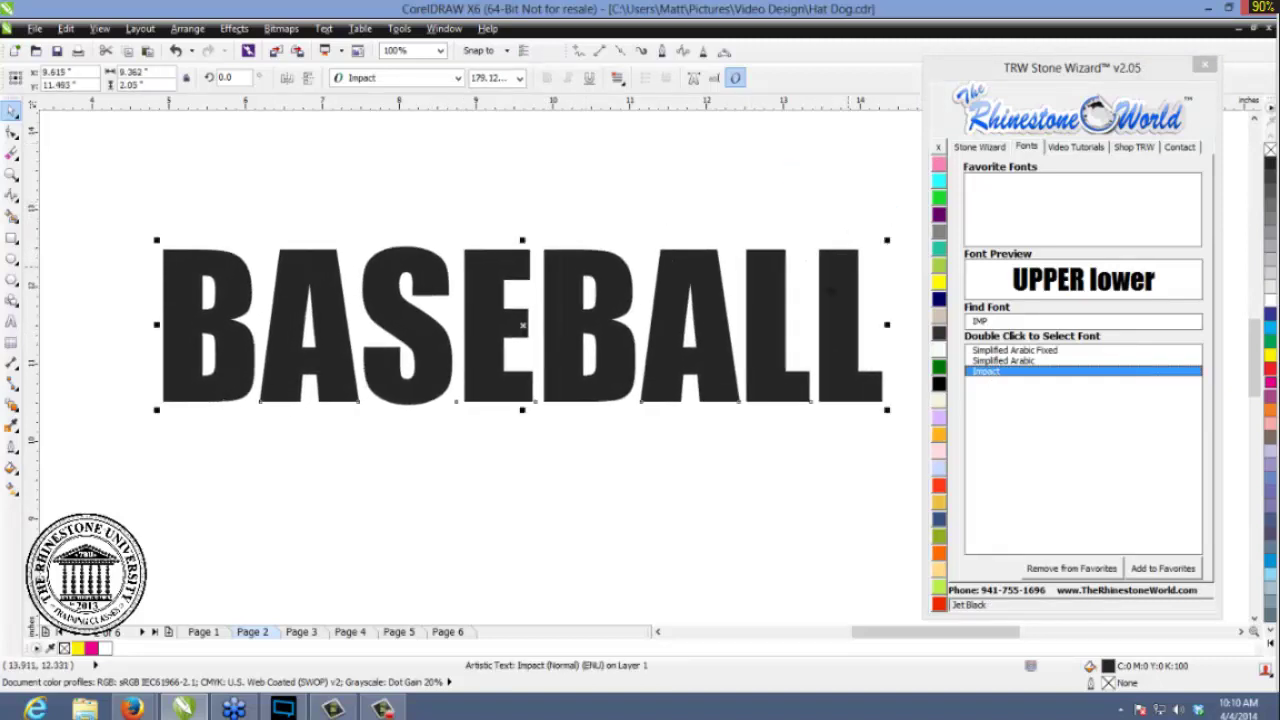
left_click_drag(828, 293, 791, 305)
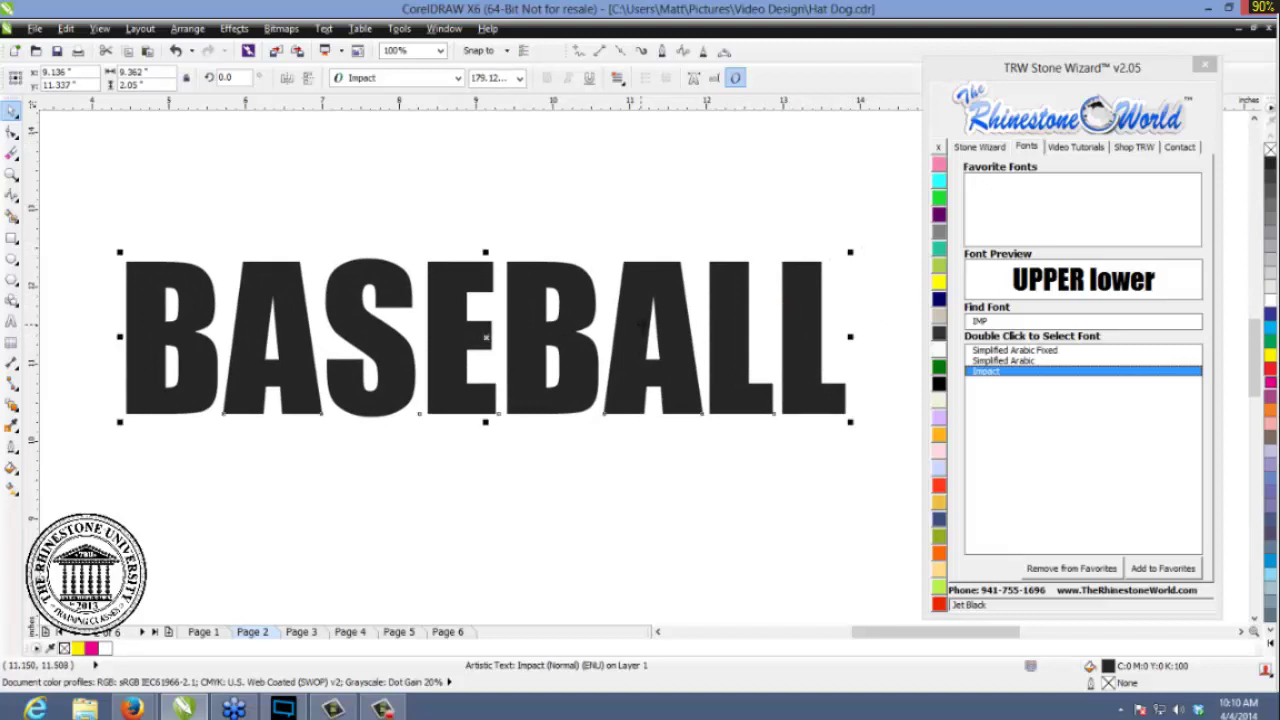
- Give the BASEBALL text an 8 pt outline and colour the outline Emerald
key("F12")
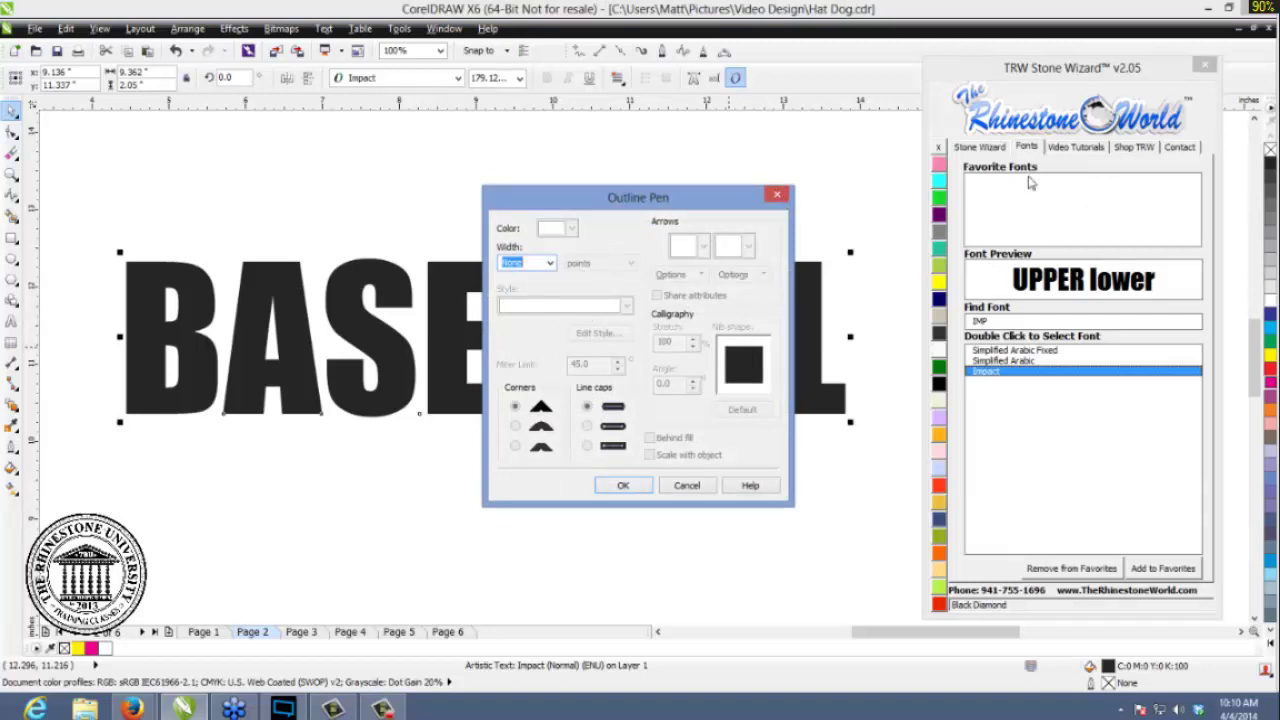
left_click(549, 263)
left_click(533, 373)
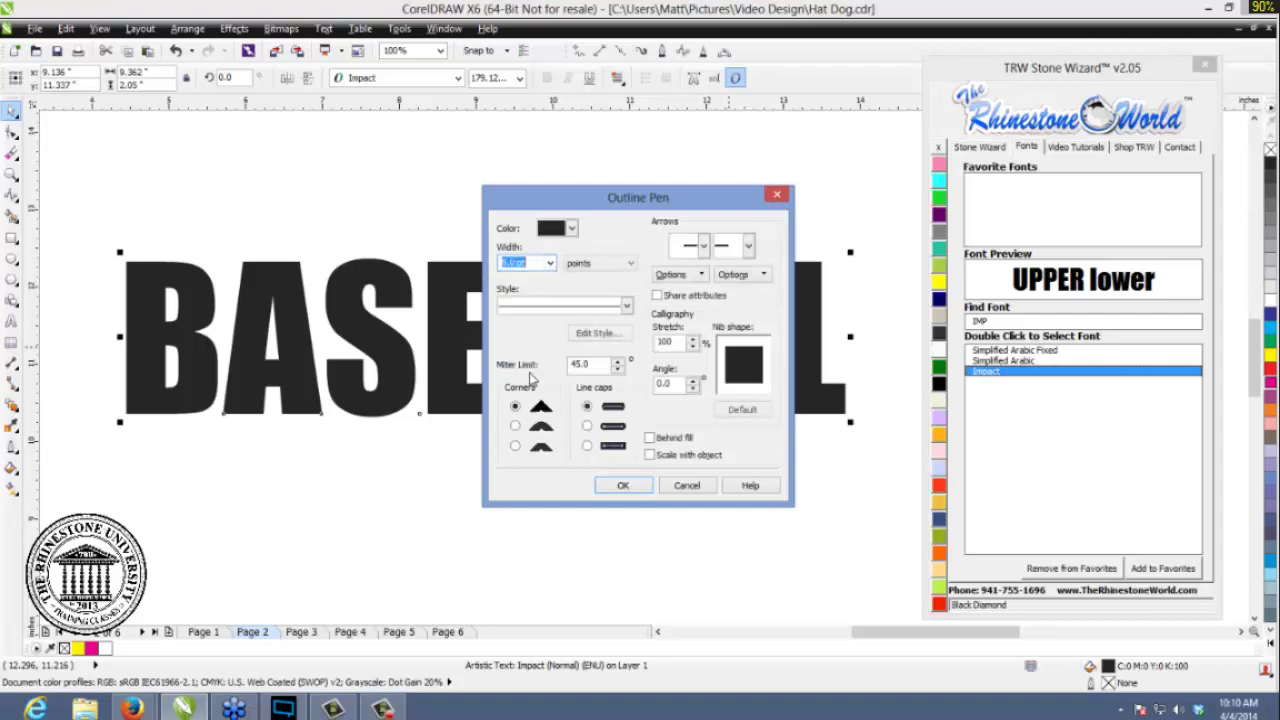
left_click(623, 486)
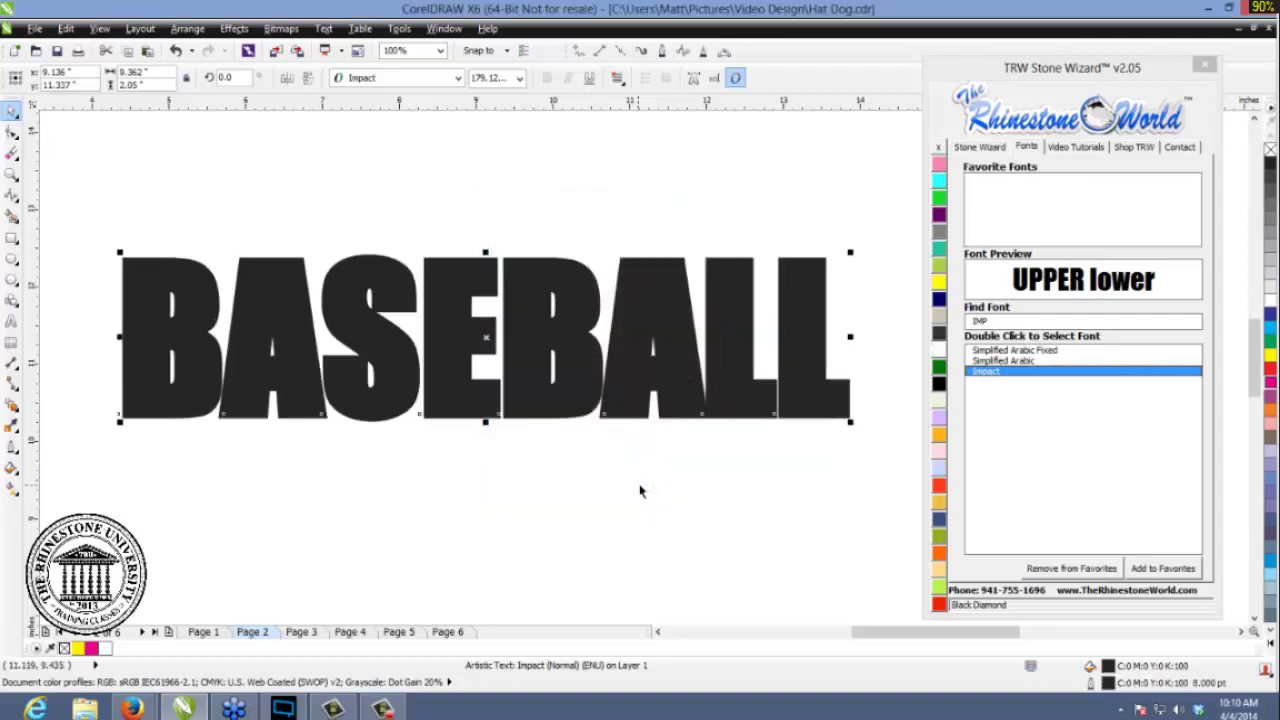
right_click(940, 367)
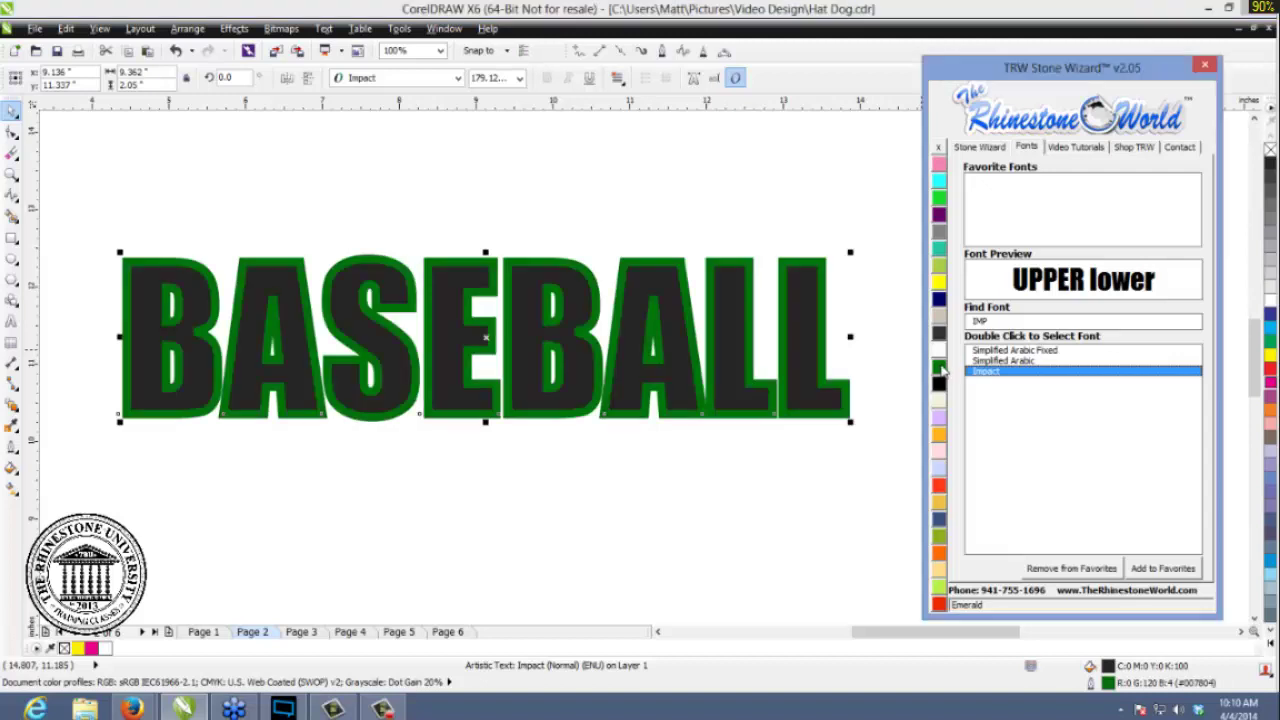
left_click(600, 214)
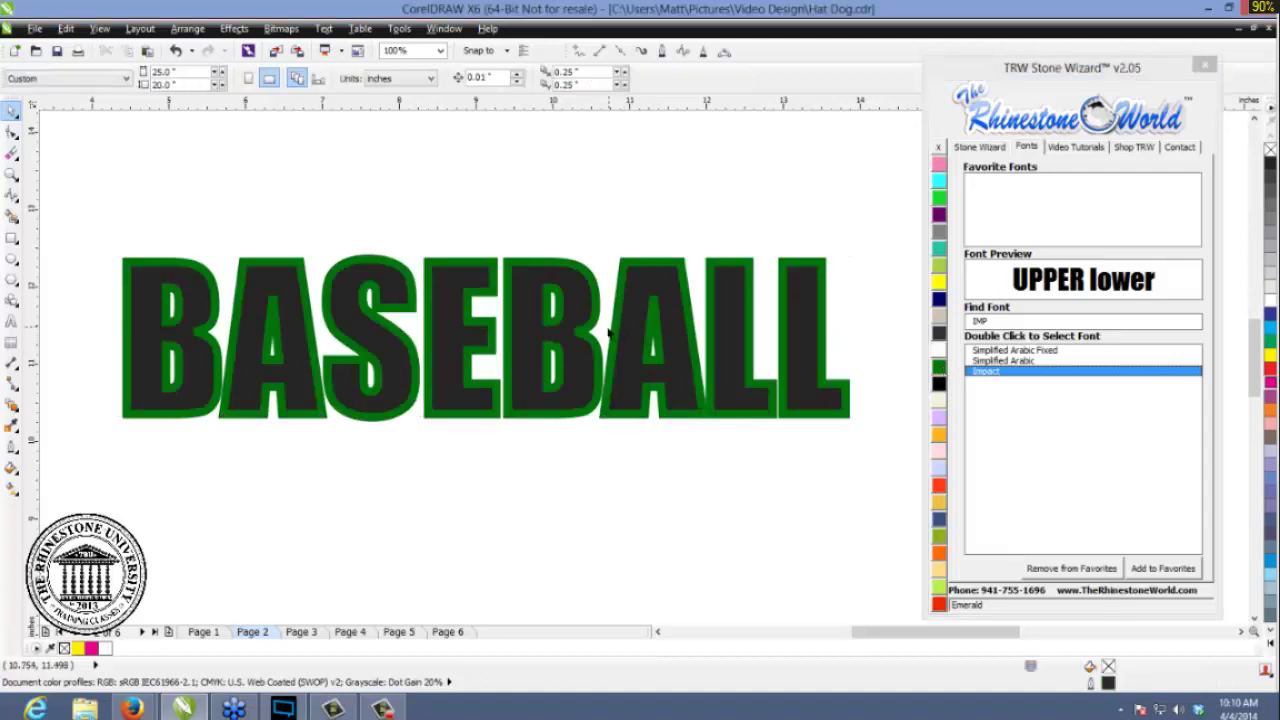
- Set the BASEBALL text's outline to sit behind its fill
scroll(603, 342, "up", 3)
scroll(603, 340, "down", 2)
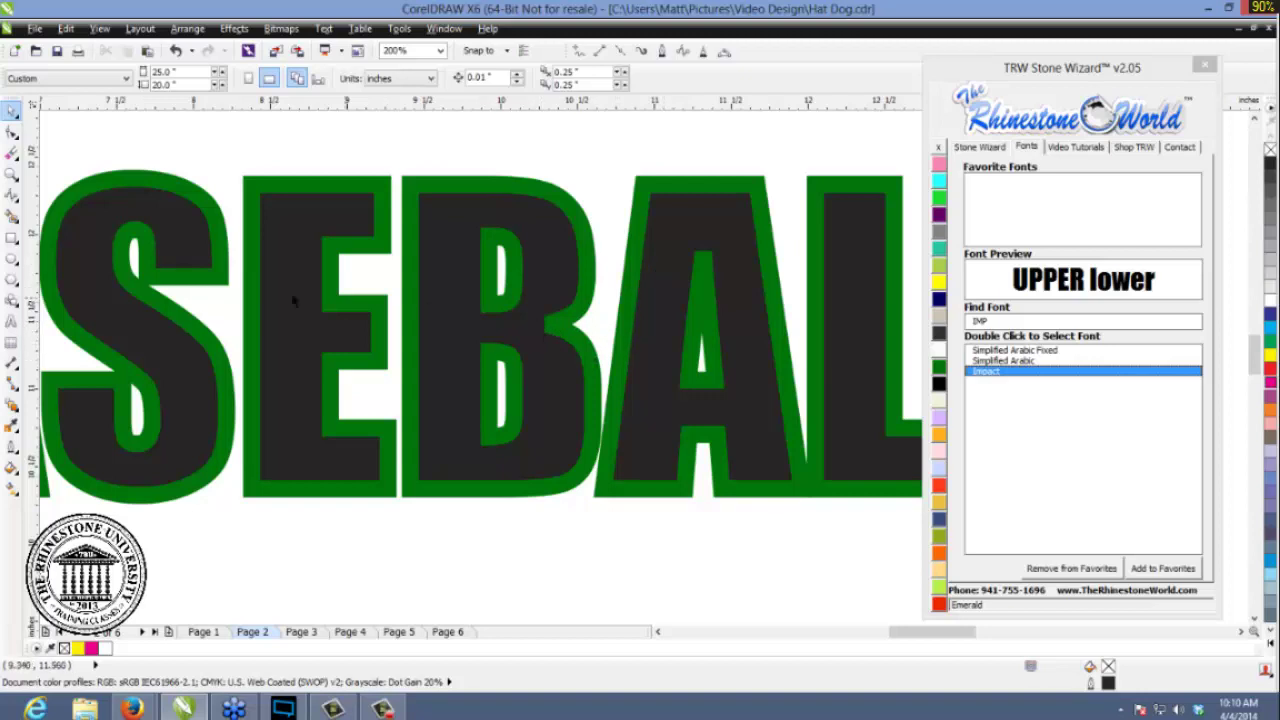
scroll(428, 147, "down", 1)
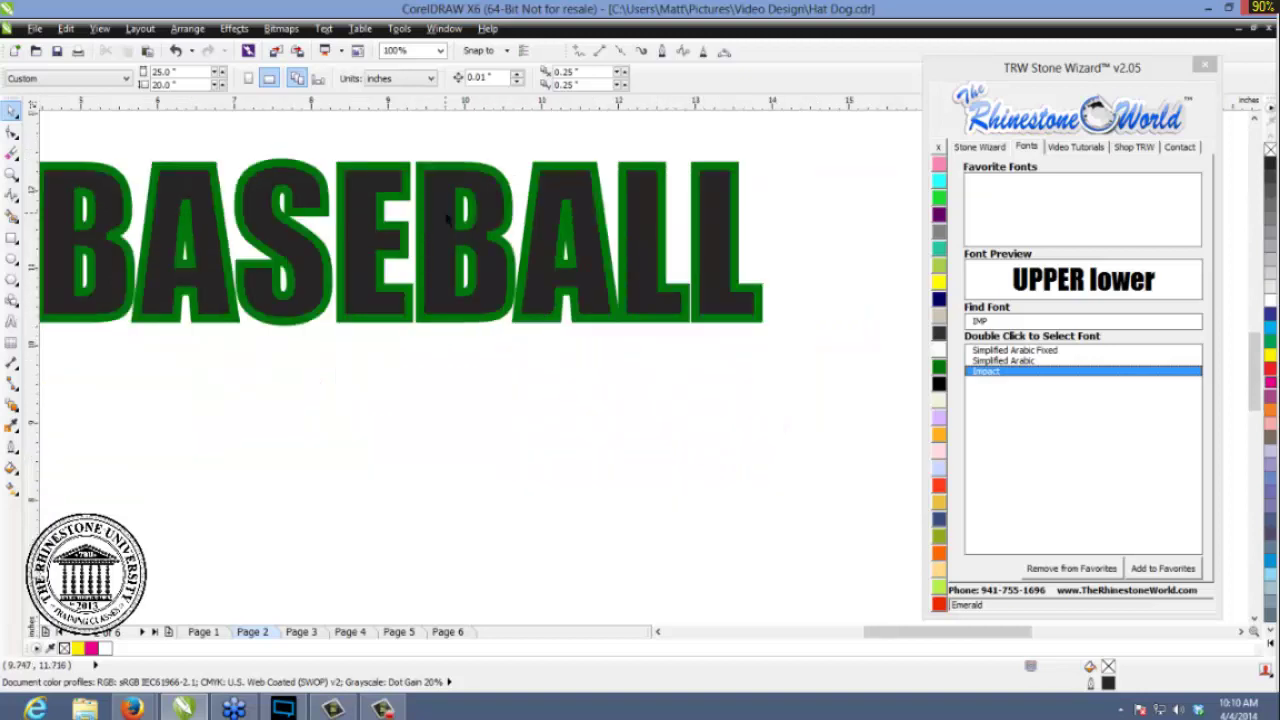
left_click(447, 220)
scroll(445, 147, "up", 1)
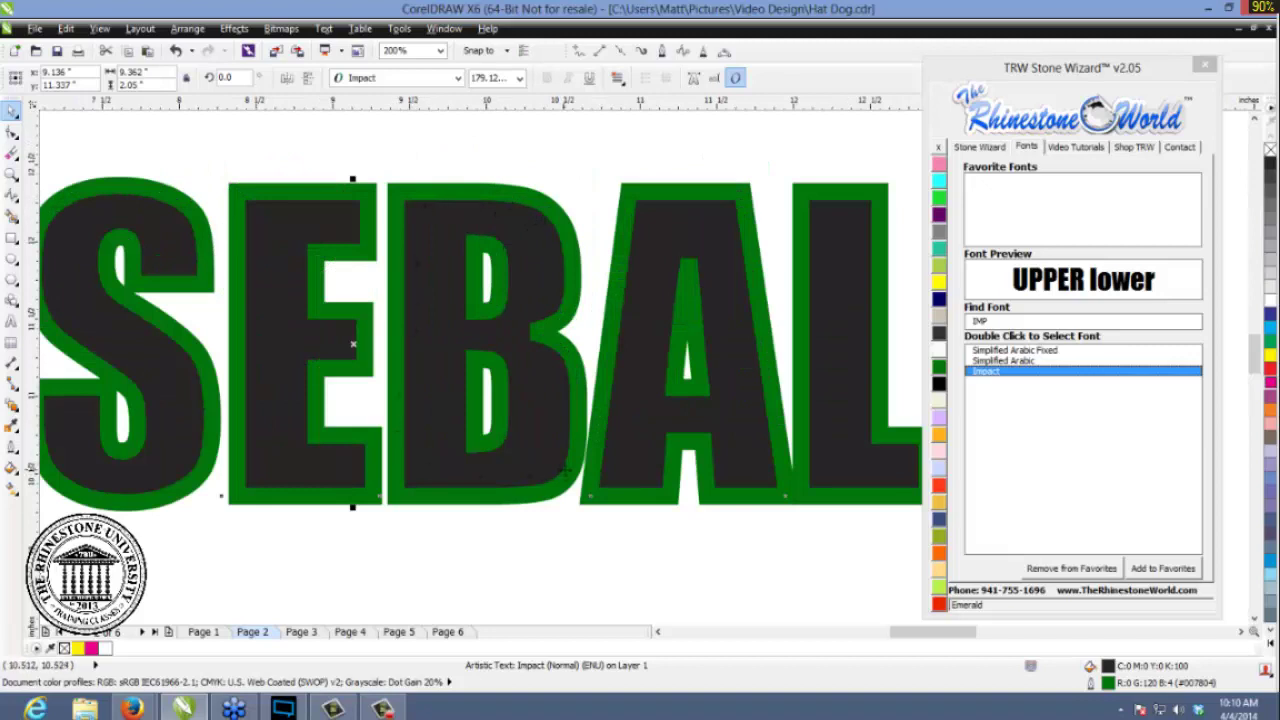
left_click(634, 393)
key("F12")
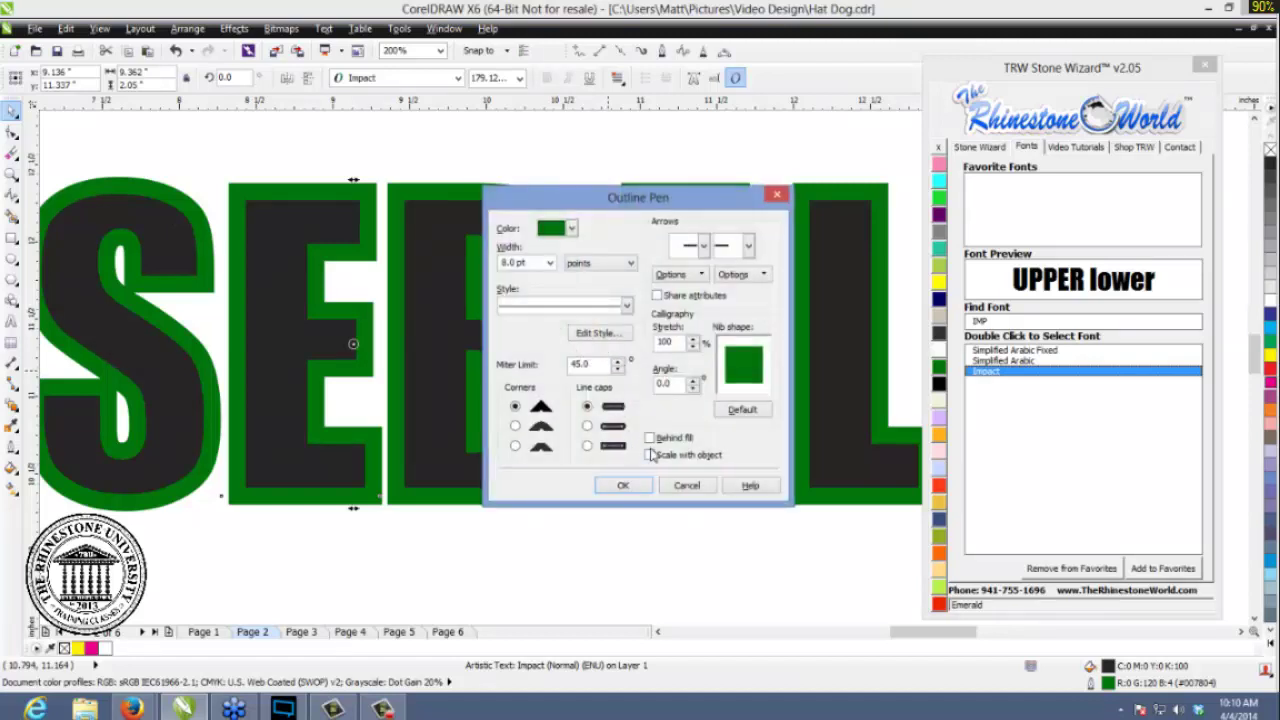
left_click(655, 441)
left_click(636, 492)
left_click(618, 550)
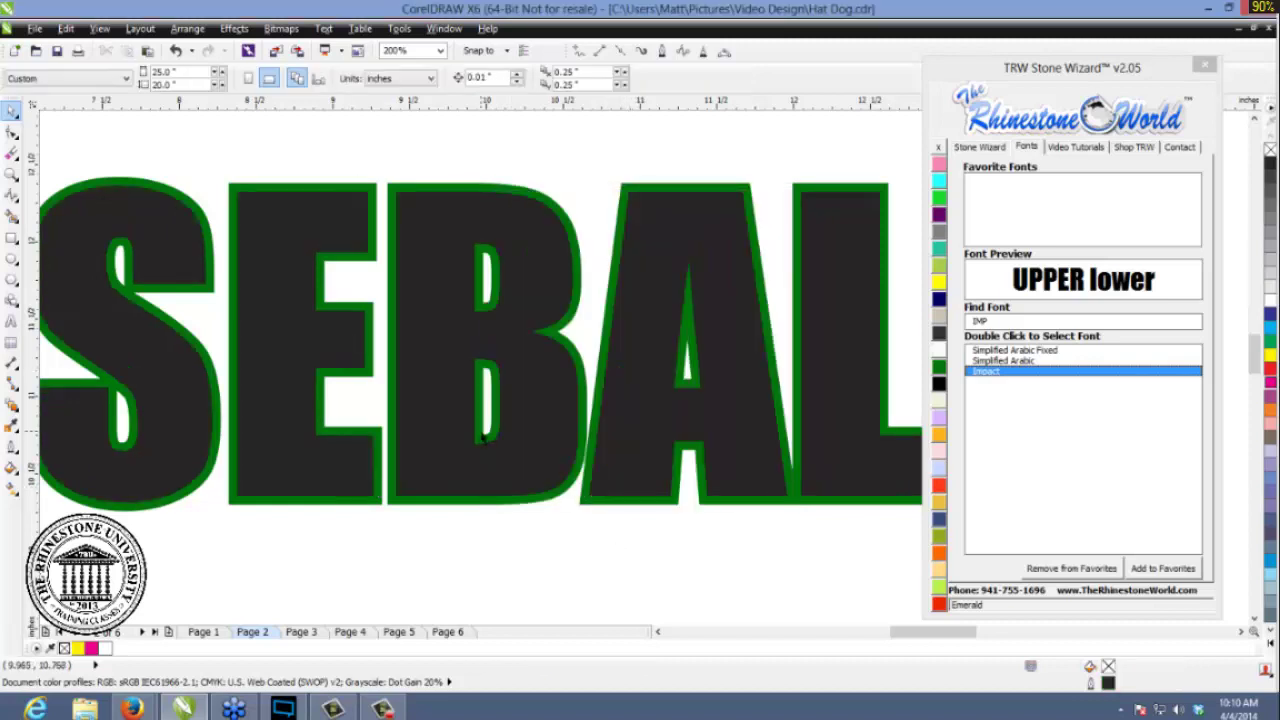
- Duplicate the BASEBALL text about 2.45 in below the original
scroll(483, 430, "down", 1)
scroll(525, 394, "up", 1)
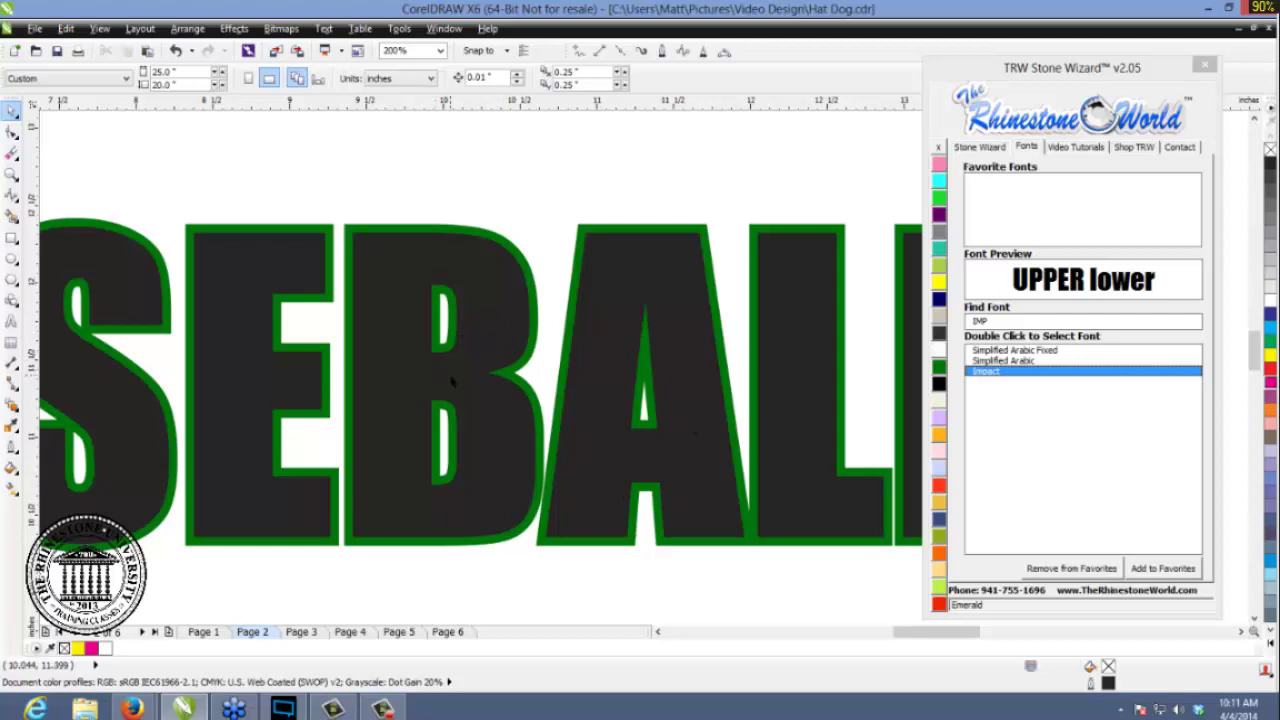
scroll(452, 380, "down", 2)
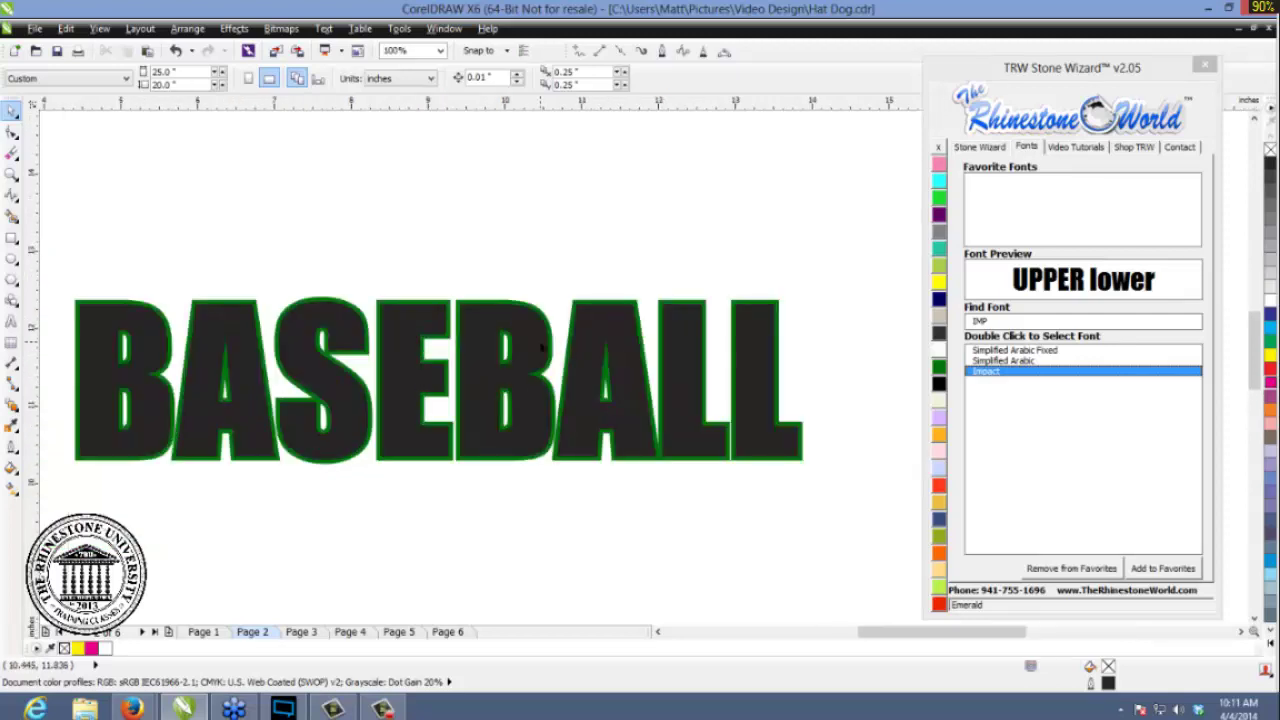
scroll(541, 378, "up", 1)
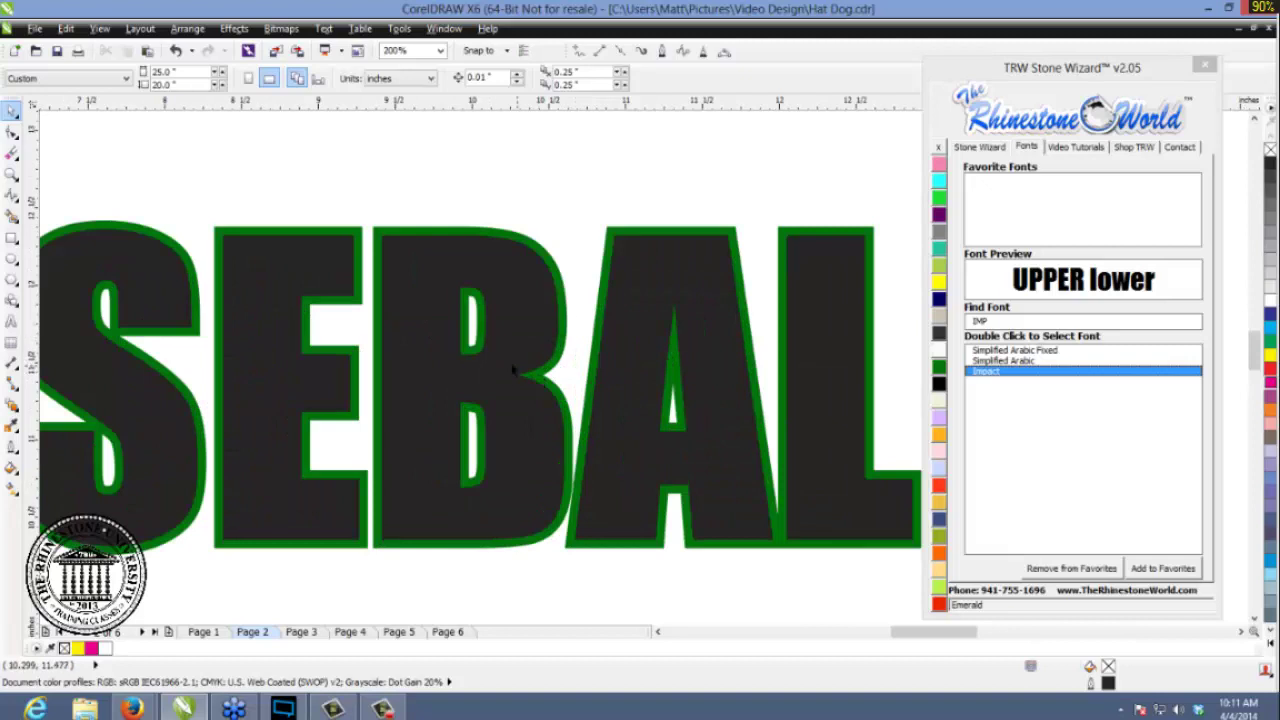
scroll(555, 350, "down", 1)
scroll(541, 333, "down", 1)
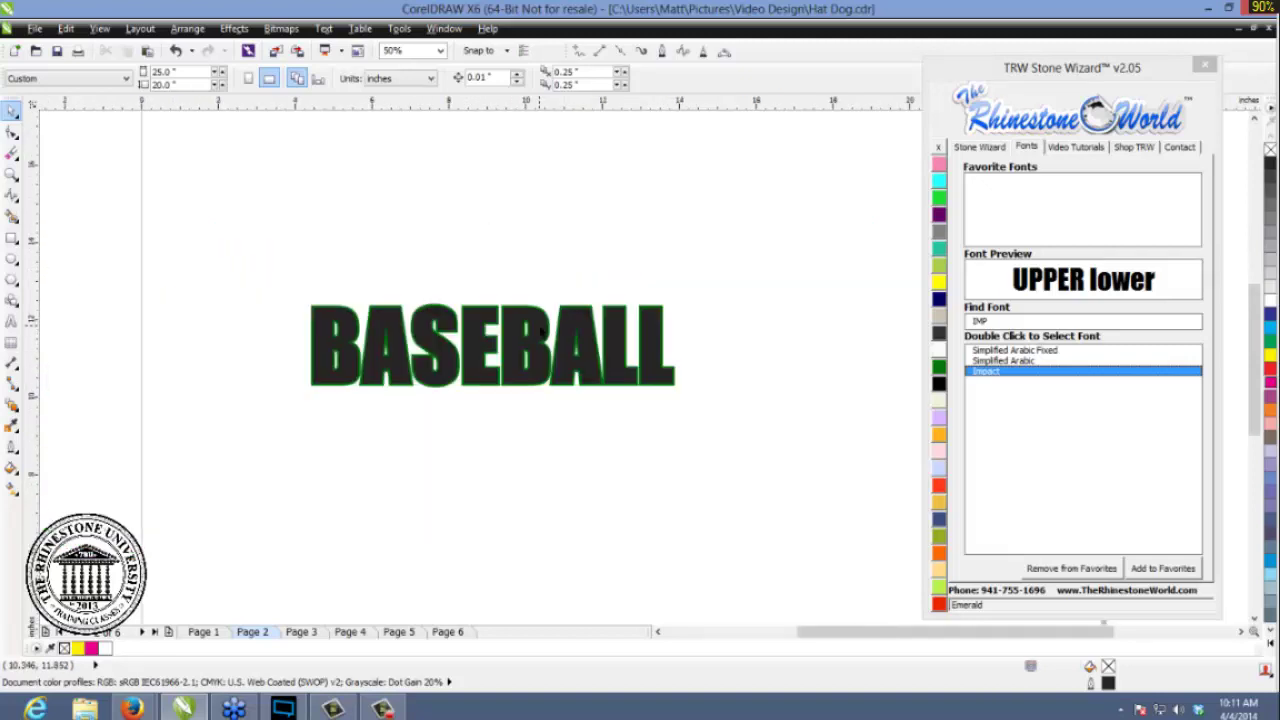
scroll(535, 370, "up", 1)
left_click_drag(546, 283, 547, 470)
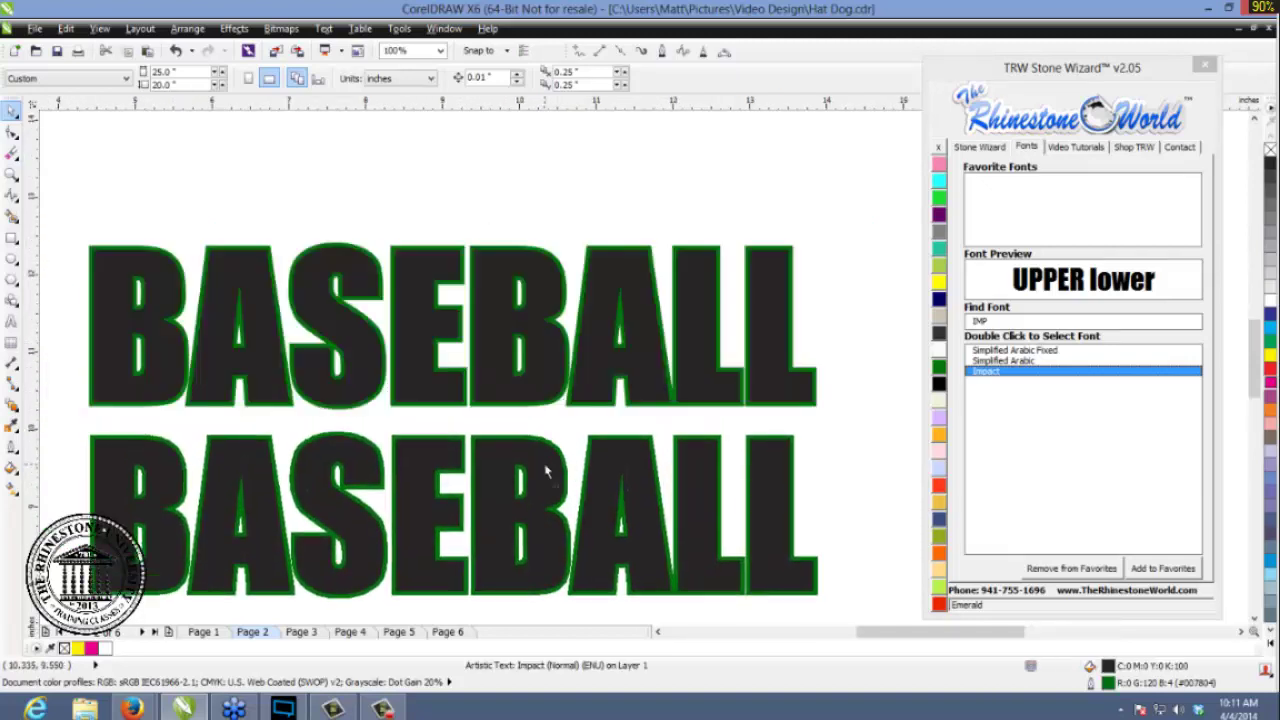
left_click(546, 470)
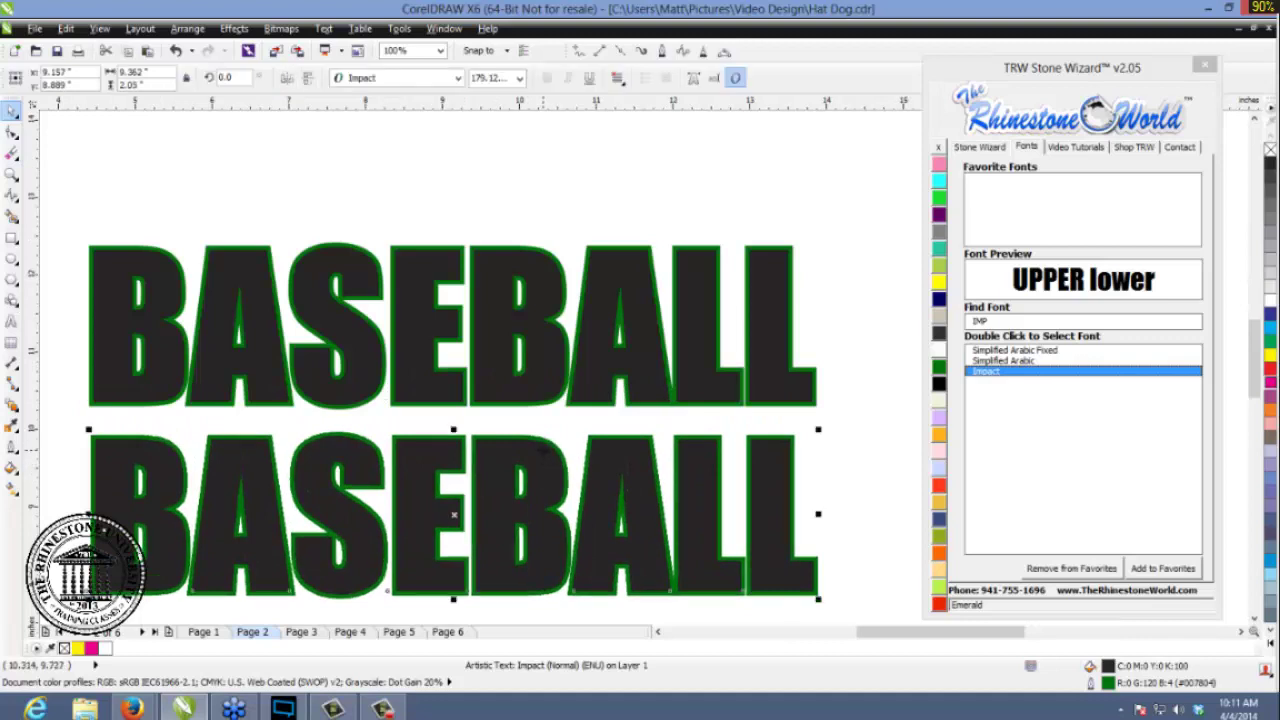
- Fill both BASEBALL texts with Citrine
left_click(600, 395)
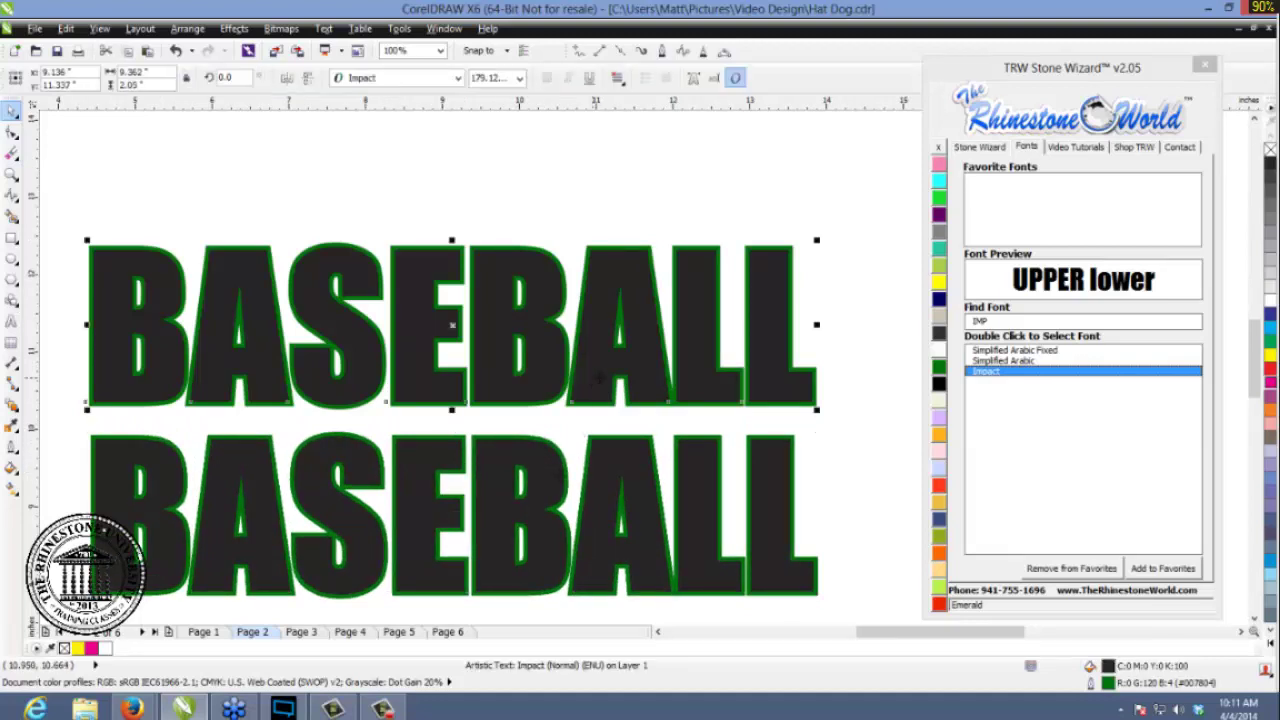
left_click(939, 283)
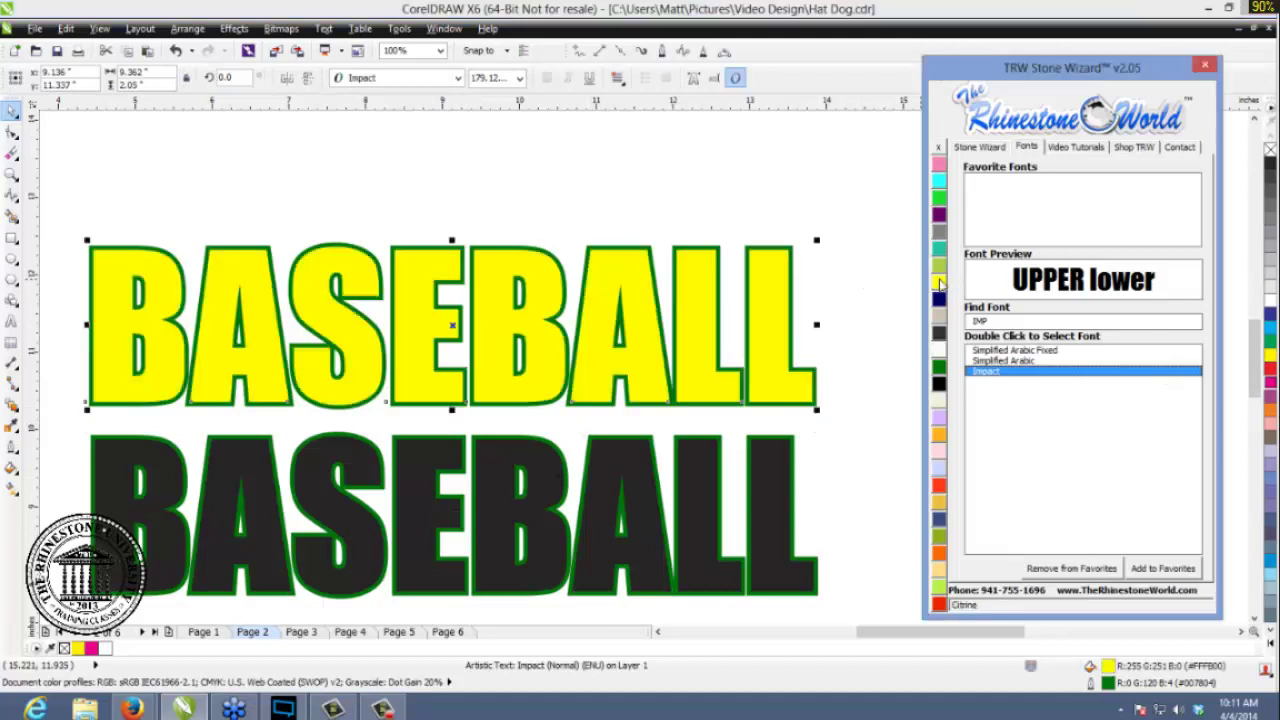
left_click(776, 465)
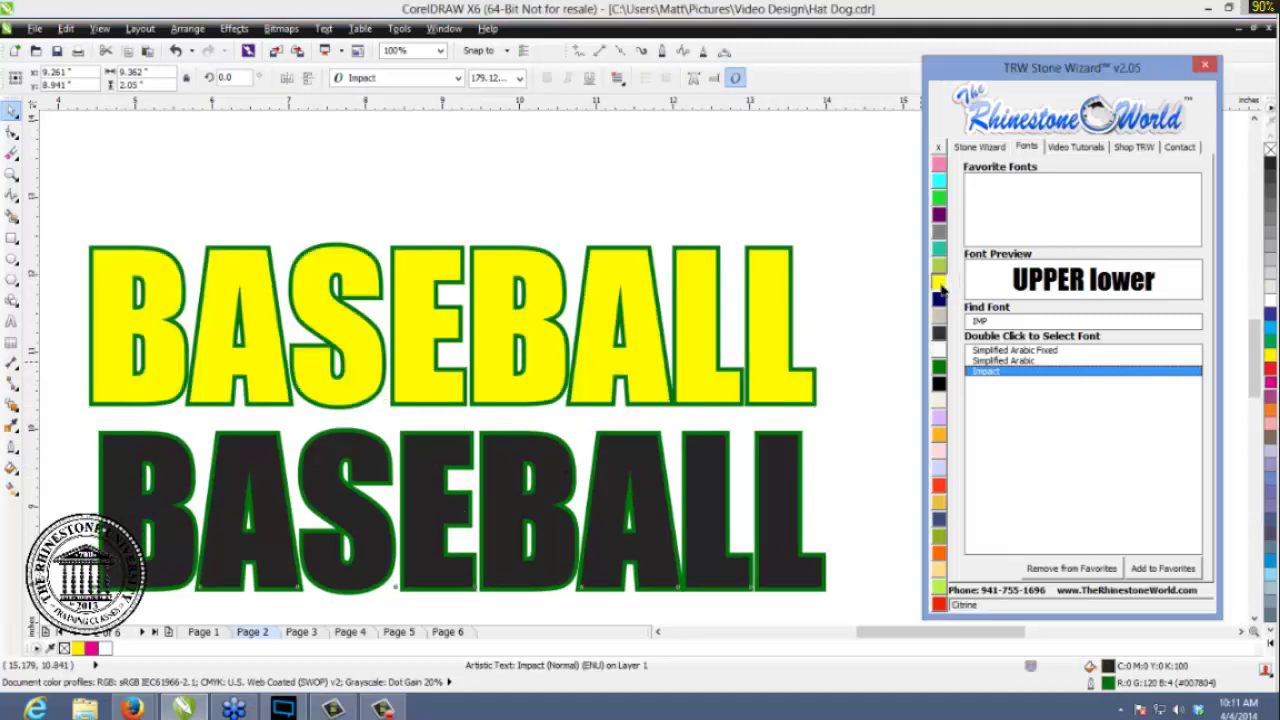
left_click(939, 283)
left_click(823, 330)
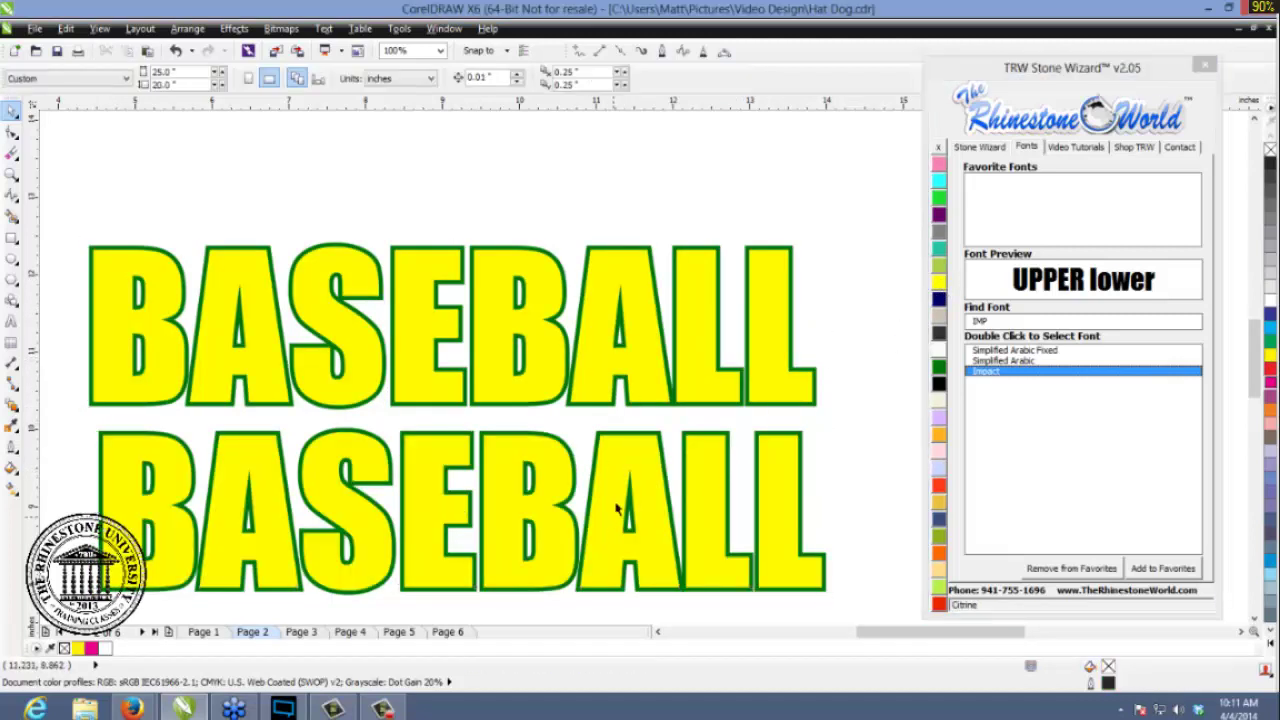
- Make the lower BASEBALL text's outline scale with the object
scroll(620, 438, "down", 2)
scroll(678, 515, "up", 2)
left_click(715, 467)
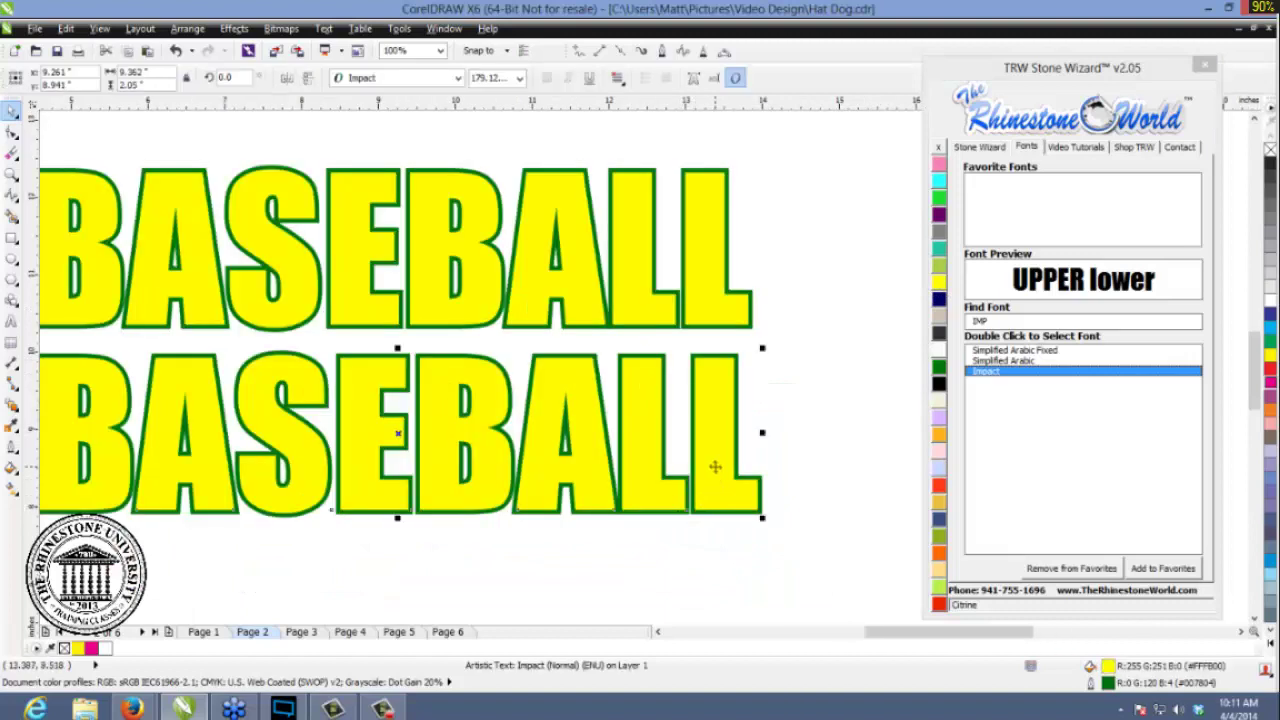
key("F12")
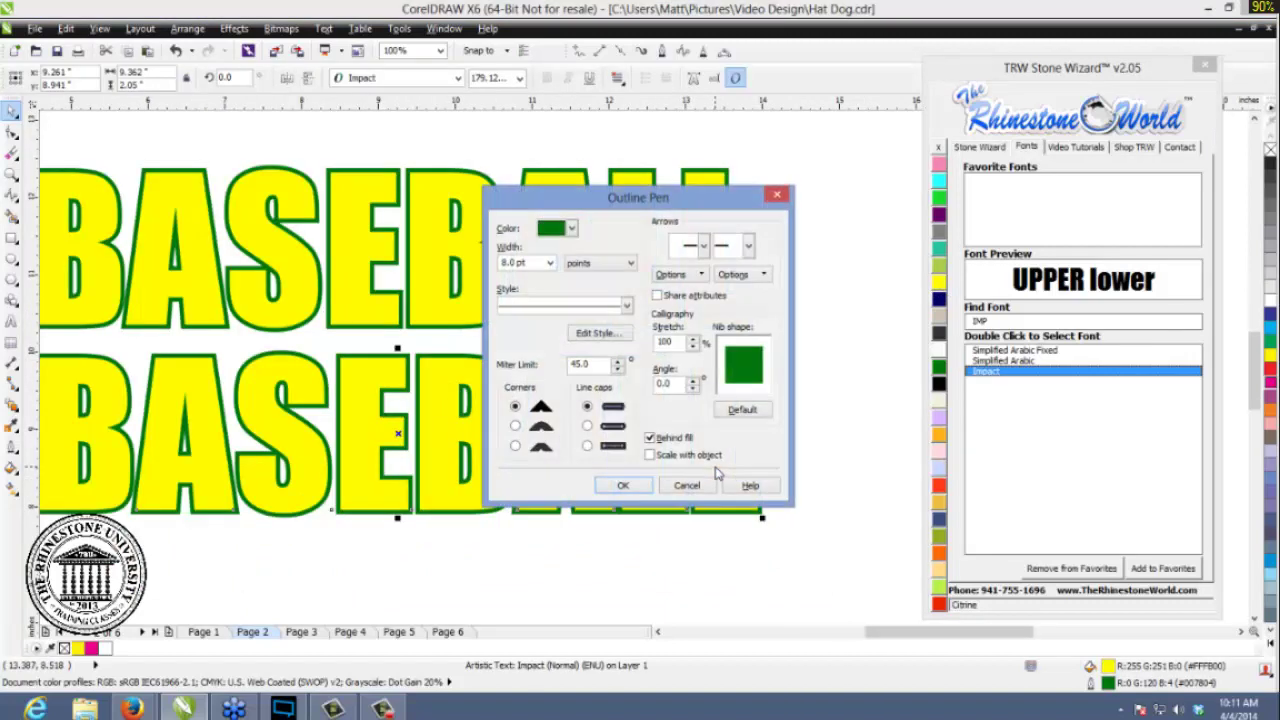
left_click(651, 456)
left_click(623, 486)
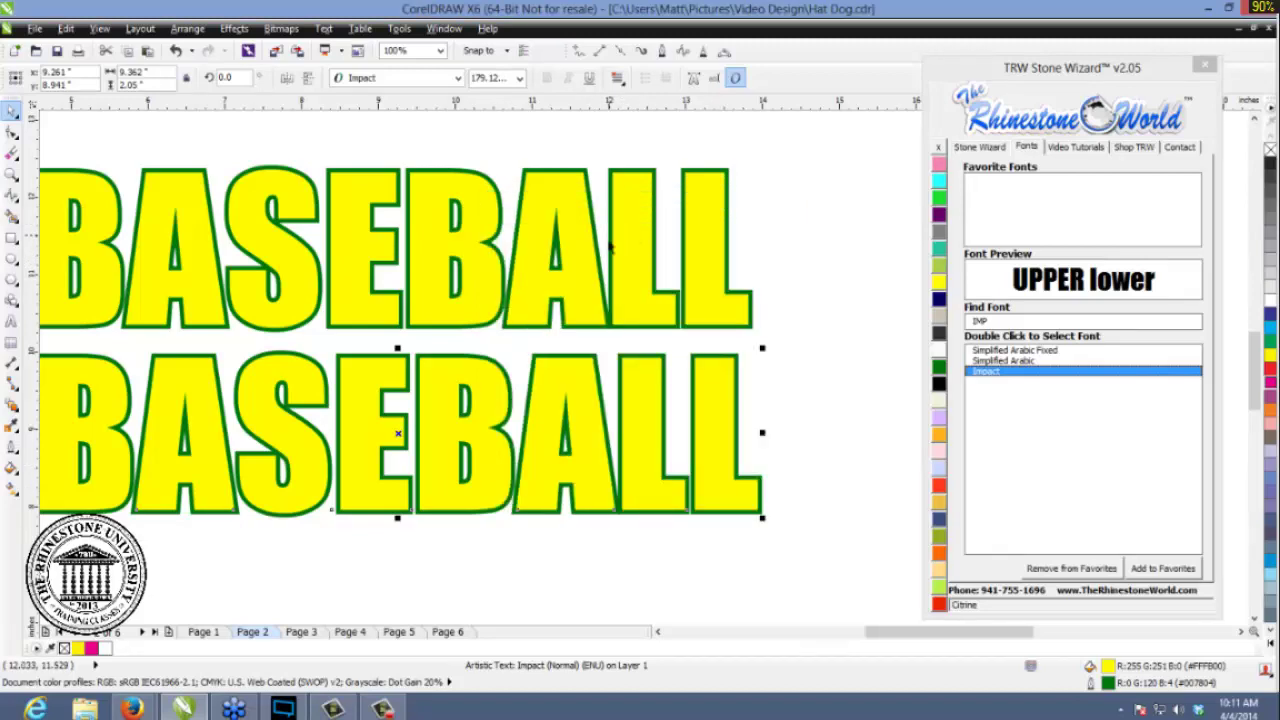
- Shrink both BASEBALL texts together to about 2.8 in wide and compare their outlines up close
scroll(774, 374, "down", 2)
left_click_drag(814, 212, 290, 530)
left_click_drag(775, 265, 548, 400)
left_click(548, 402)
scroll(478, 432, "up", 6)
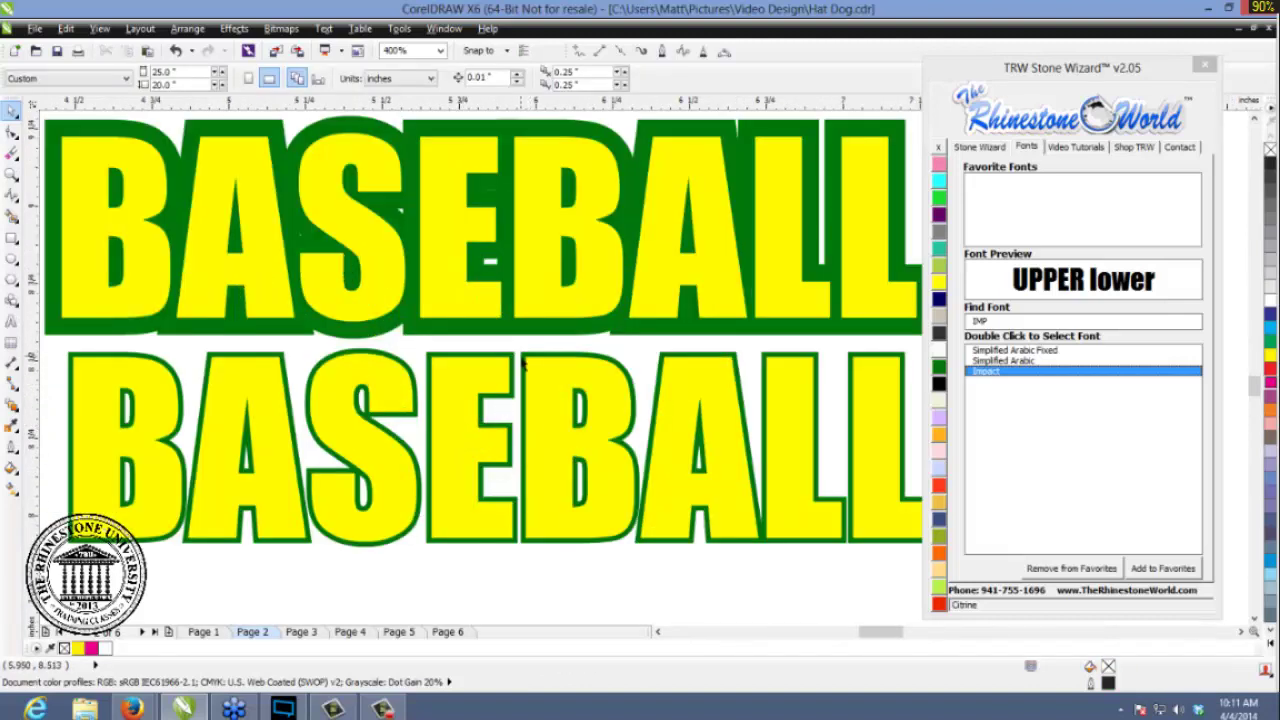
scroll(526, 376, "up", 2)
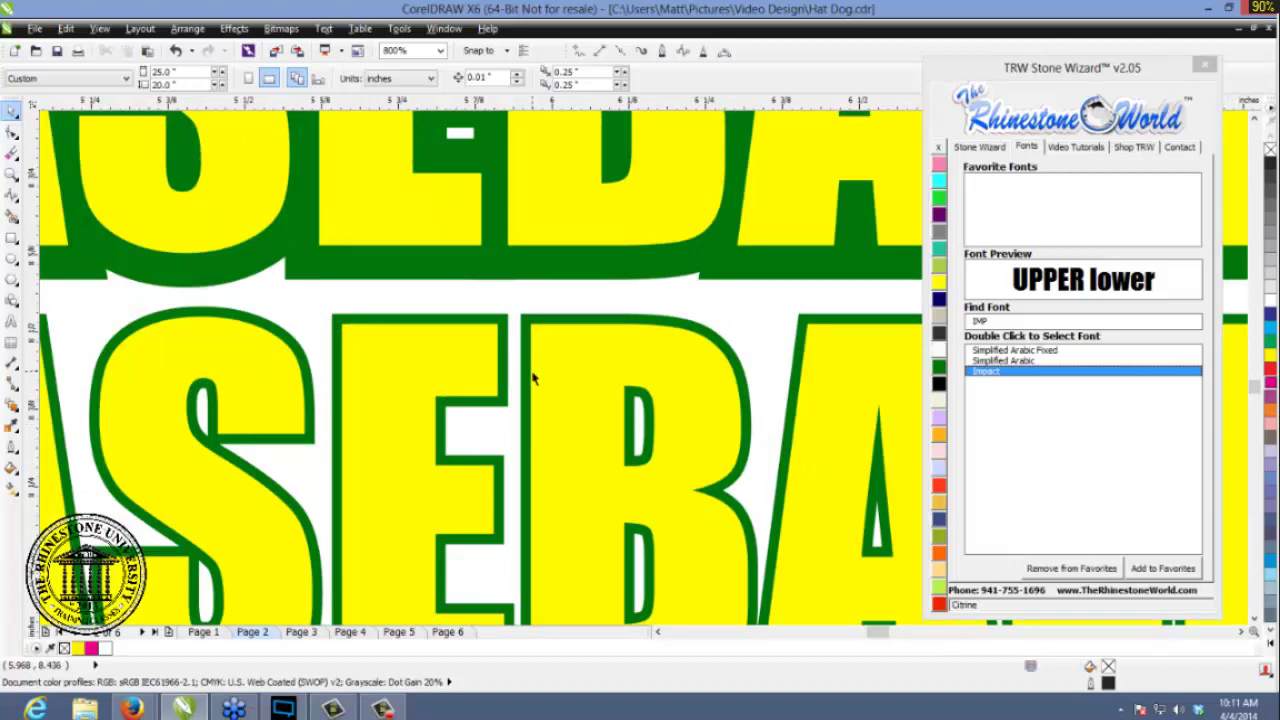
scroll(533, 377, "down", 4)
scroll(605, 235, "up", 1)
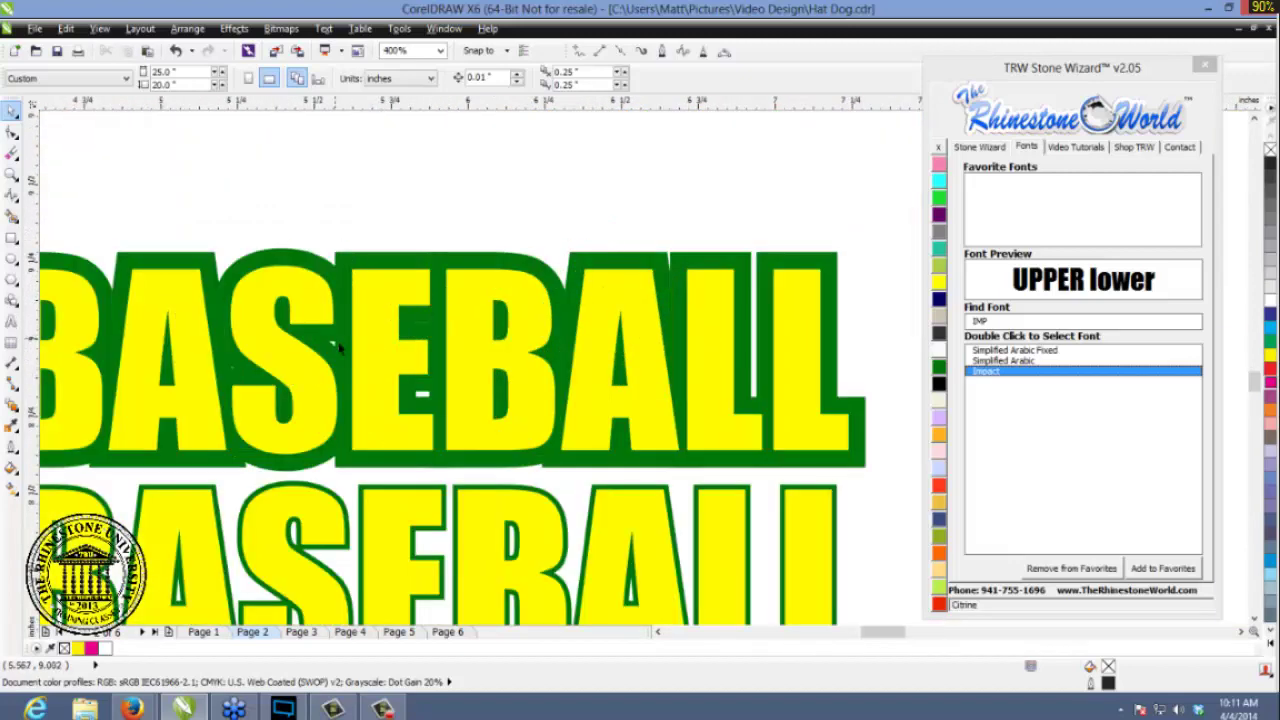
scroll(606, 330, "down", 1)
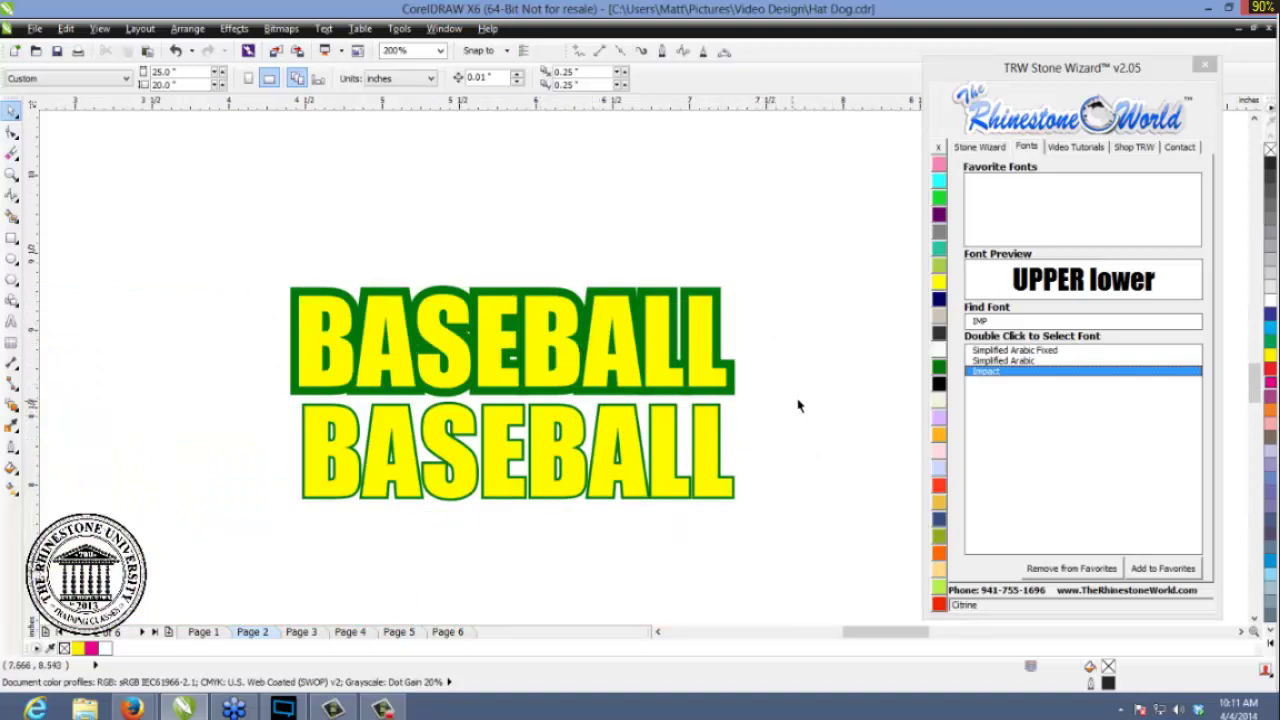
- Shift the lower BASEBALL text slightly and convert its outline to an object
mouse_move(733, 465)
left_mouse_down()
mouse_move(743, 493)
mouse_move(717, 453)
left_mouse_up()
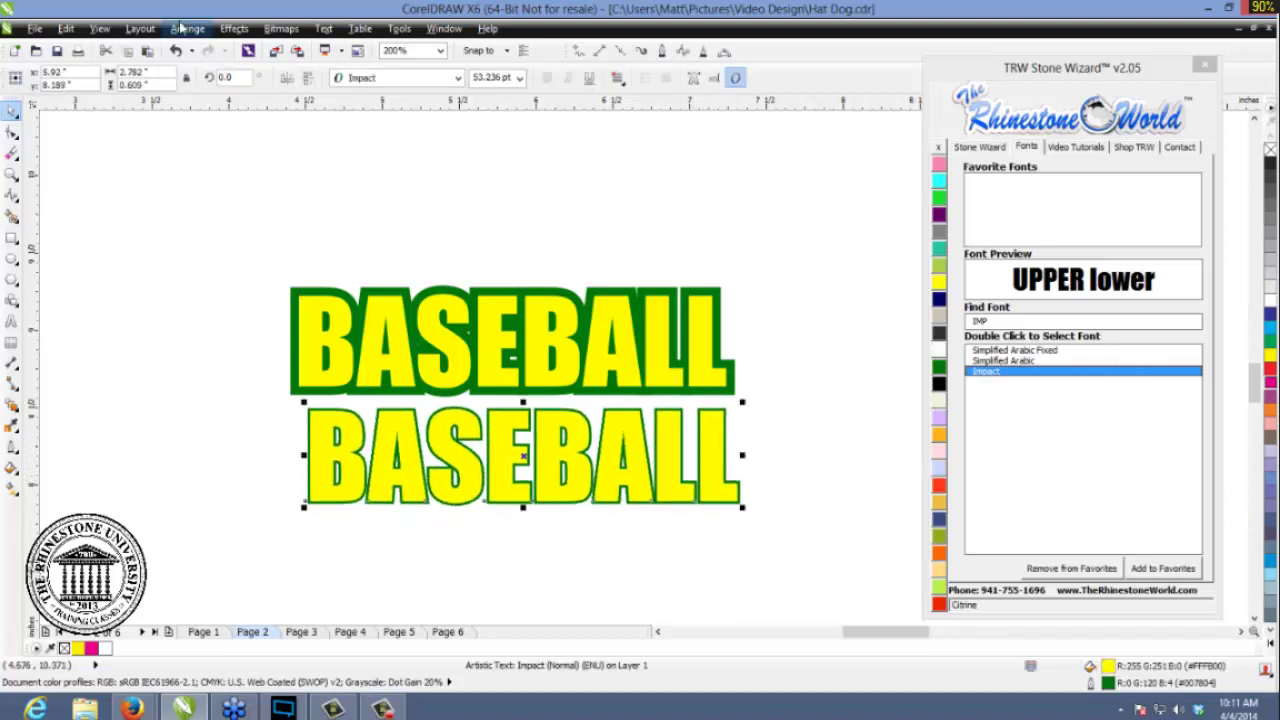
left_click(182, 28)
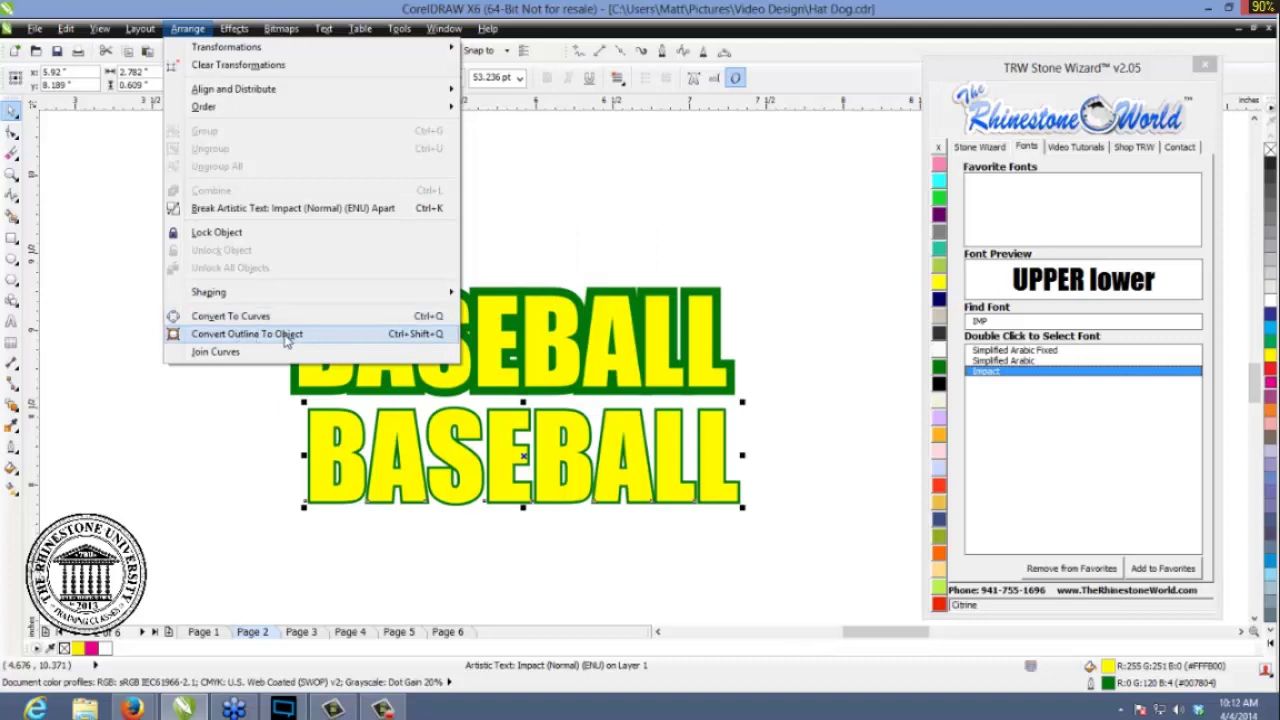
left_click(434, 341)
left_click(721, 447)
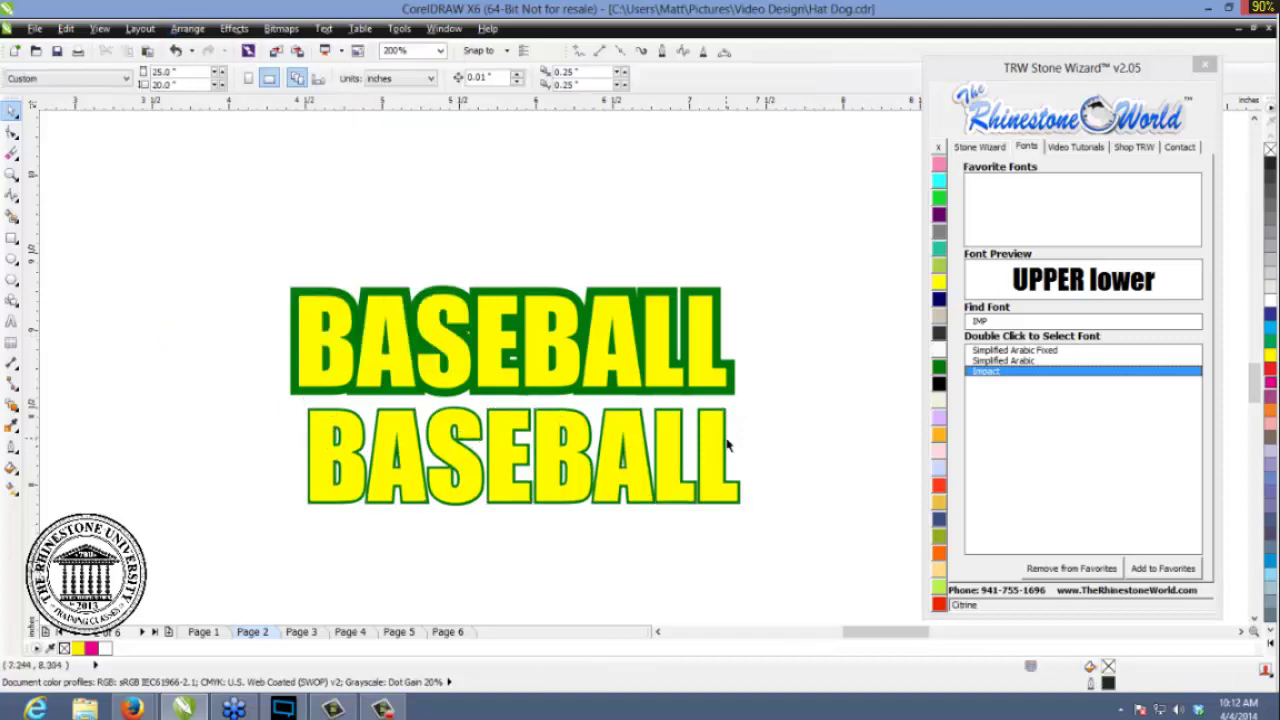
- Try moving the separated green outline up and right off its yellow letters, and undo the move
left_click_drag(727, 445, 774, 431)
scroll(774, 434, "up", 1)
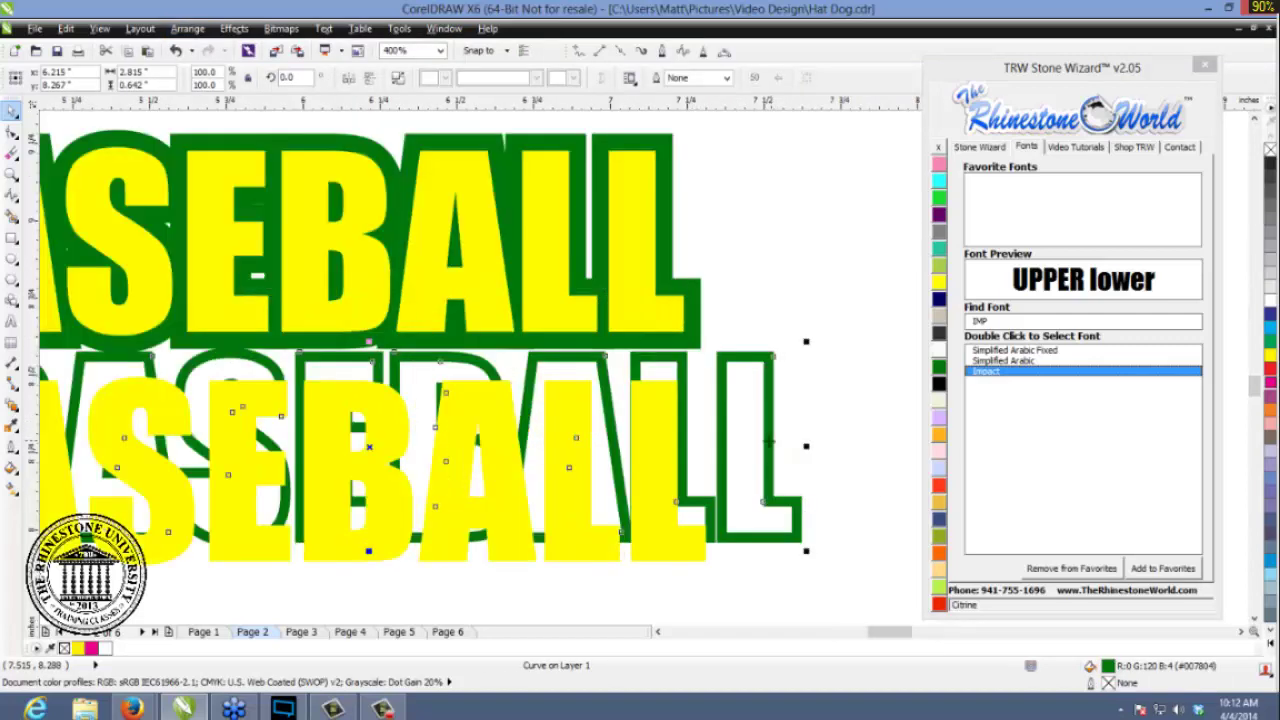
scroll(774, 440, "up", 1)
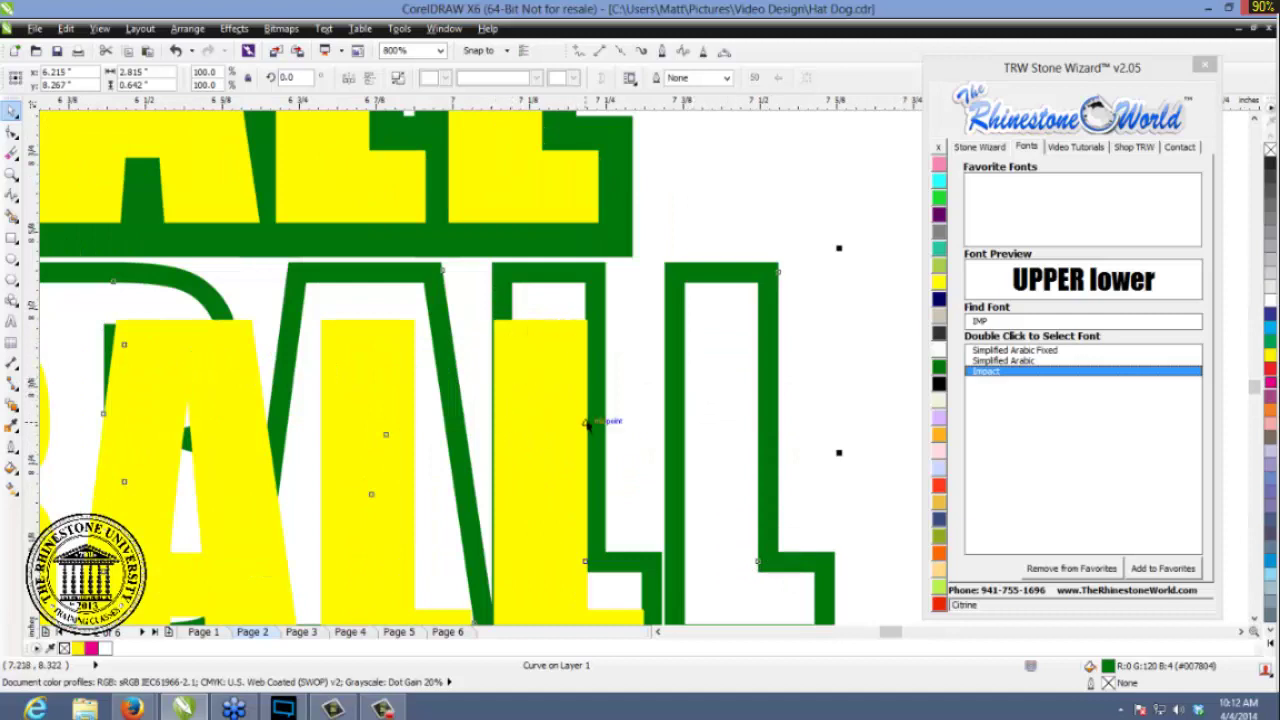
key("ctrl+z")
left_click(732, 411)
- Delete all the BASEBALL objects from the page and return to the Stone Wizard's editing tools
scroll(654, 404, "down", 2)
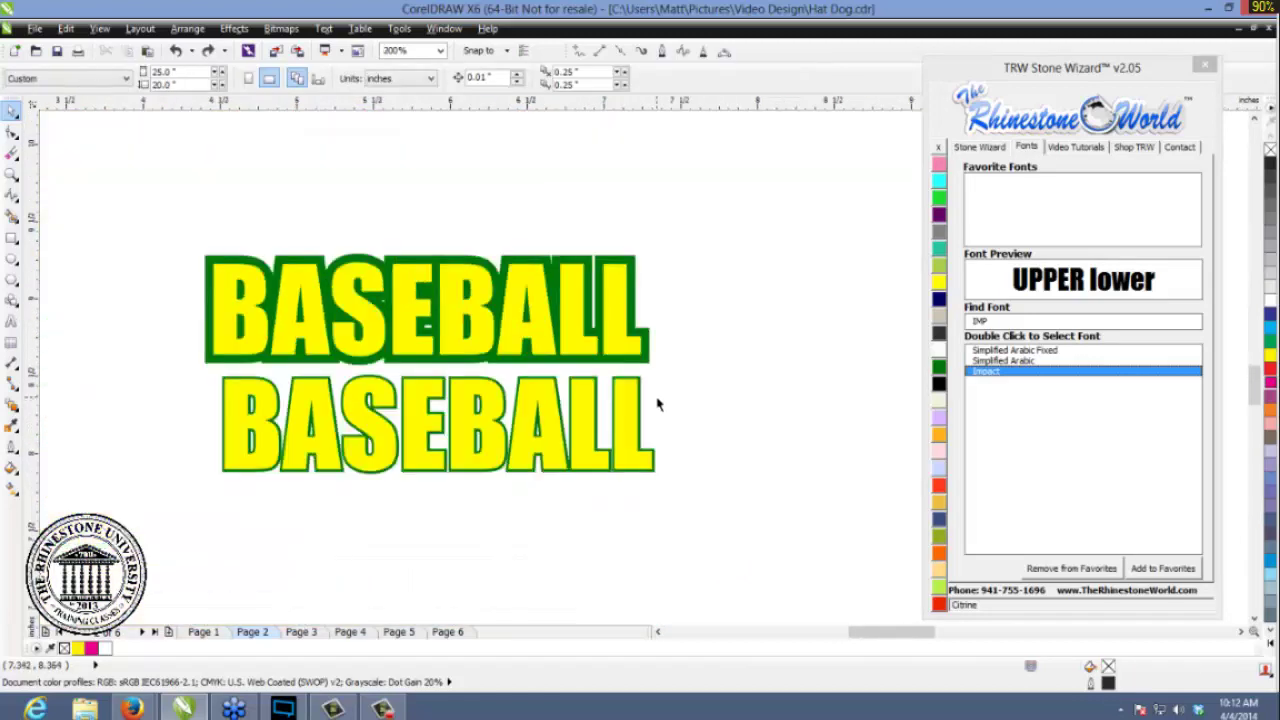
scroll(657, 406, "down", 1)
left_click_drag(700, 246, 326, 489)
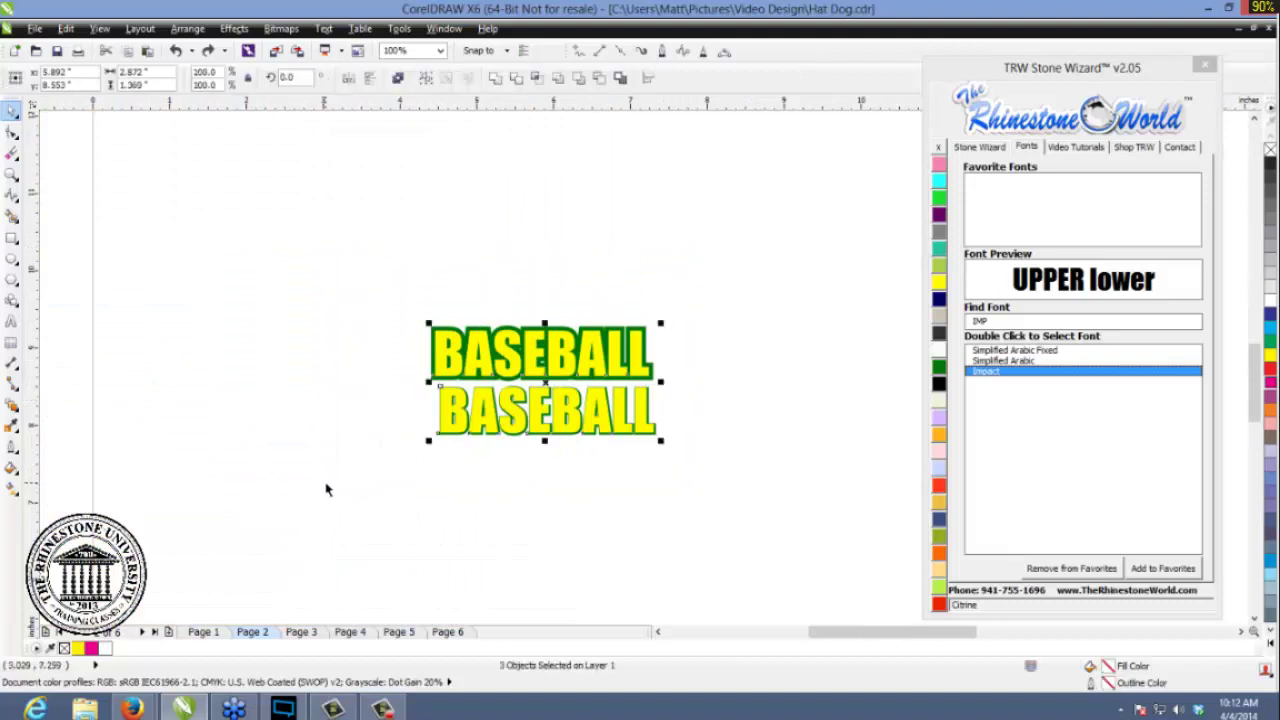
key("Delete")
left_click(996, 147)
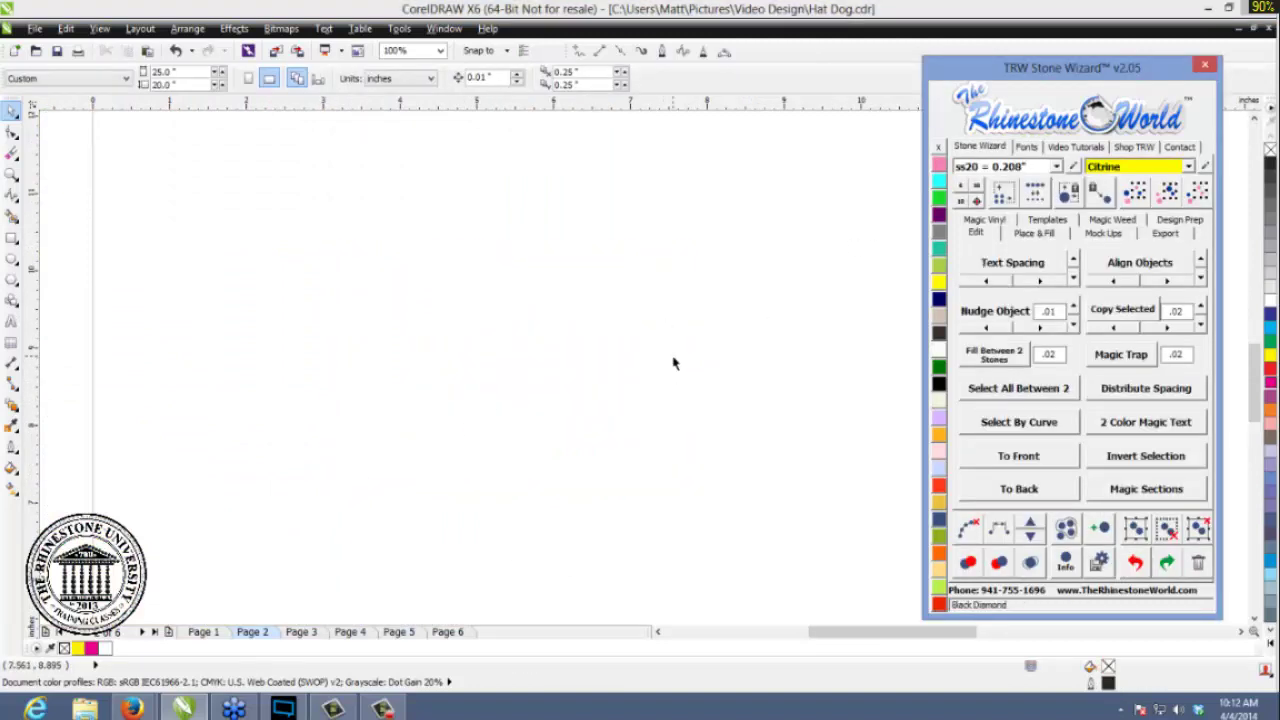
- Draw a rectangle about 9.3 by 8 in near the middle of the page, filled S&S Green with no outline
left_click(620, 380)
scroll(620, 380, "down", 3)
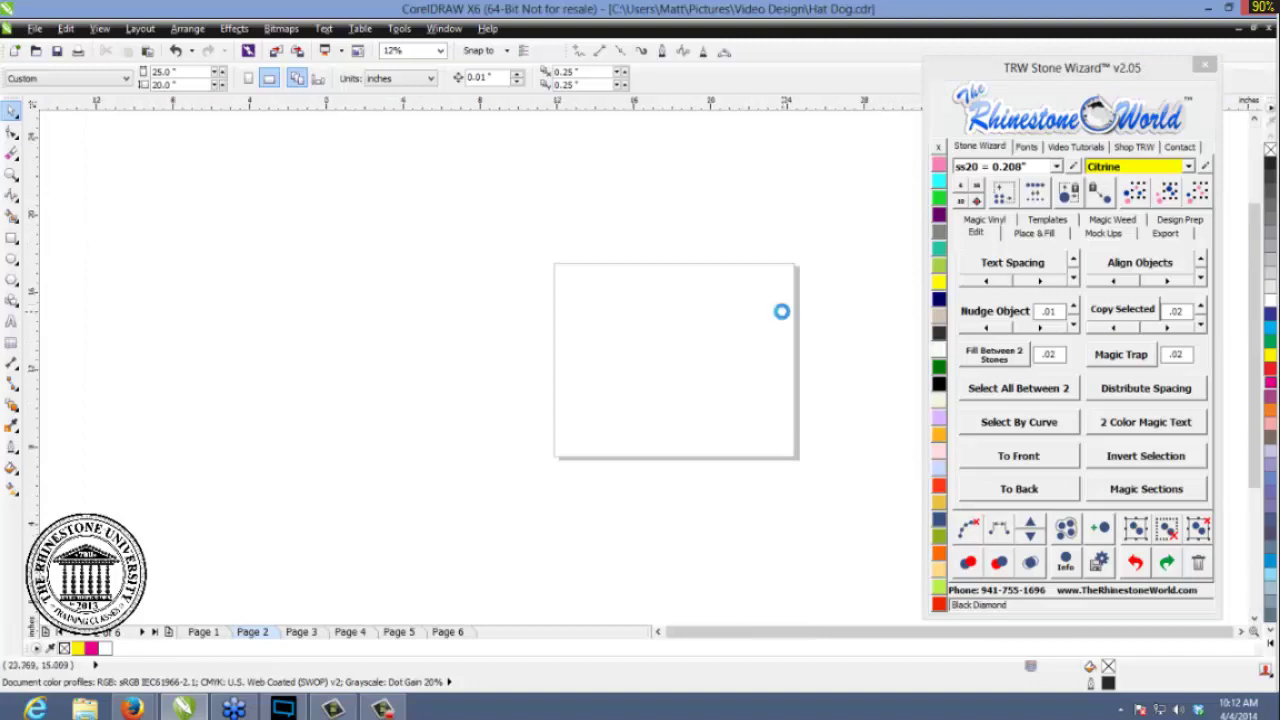
scroll(781, 312, "up", 1)
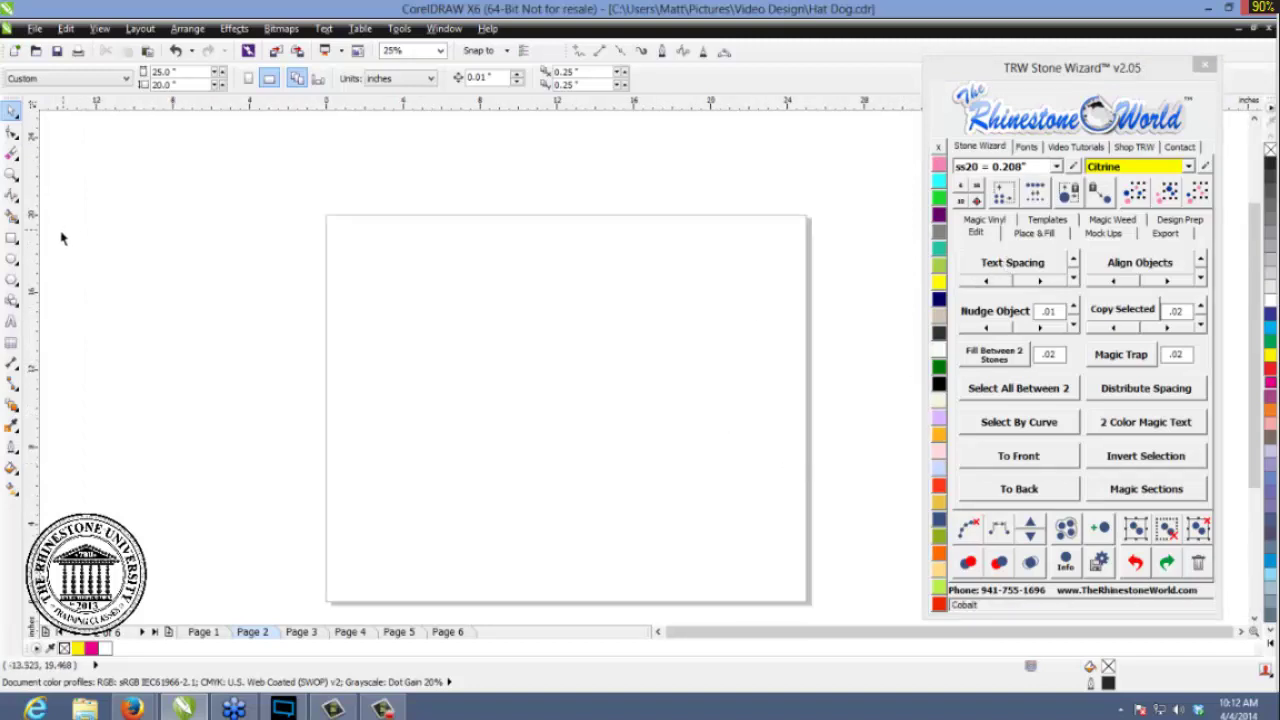
left_click(11, 237)
left_click_drag(491, 296, 670, 450)
left_click(13, 113)
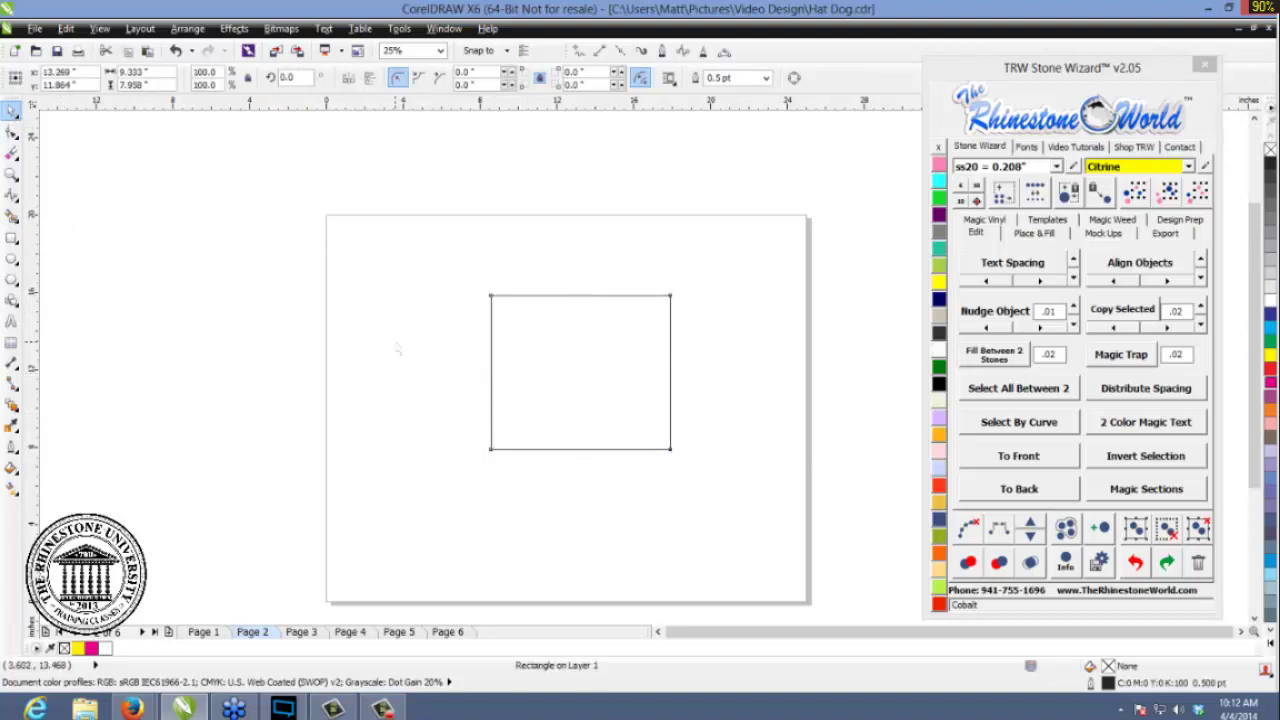
left_click(941, 197)
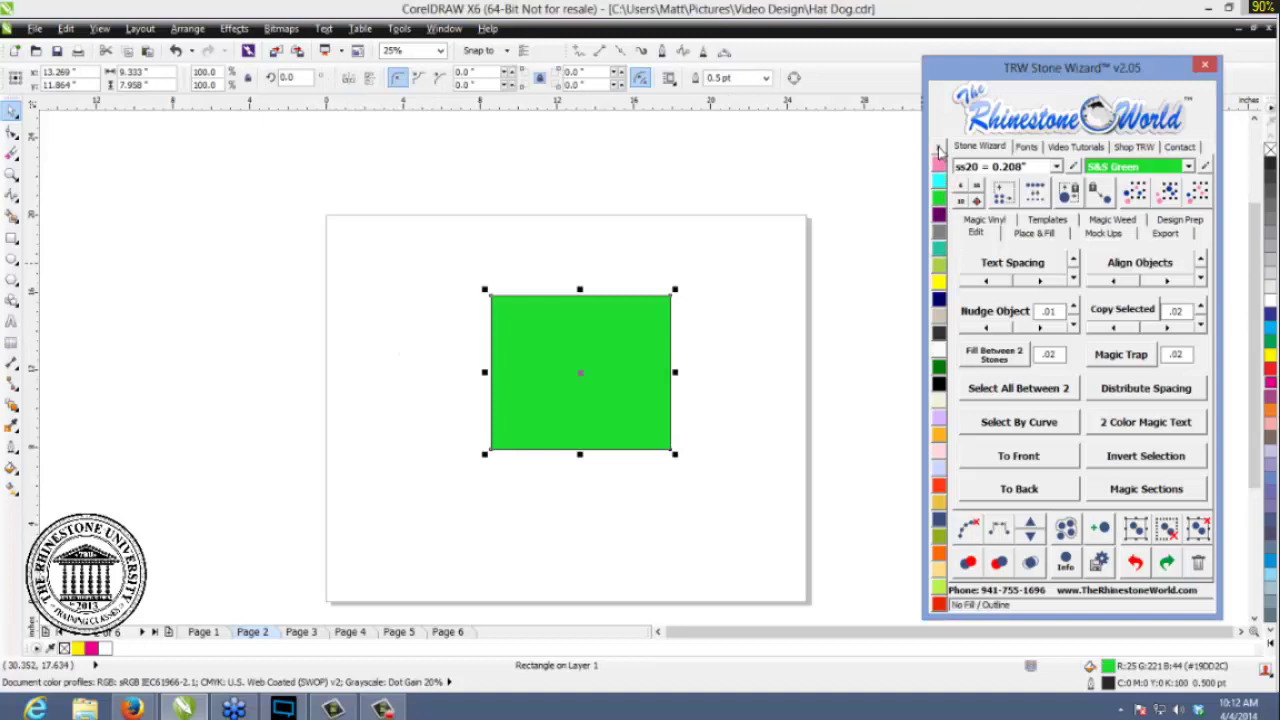
- Try rounding all four corners of the green rectangle together to a radius of about 1.3 in
scroll(668, 367, "up", 1)
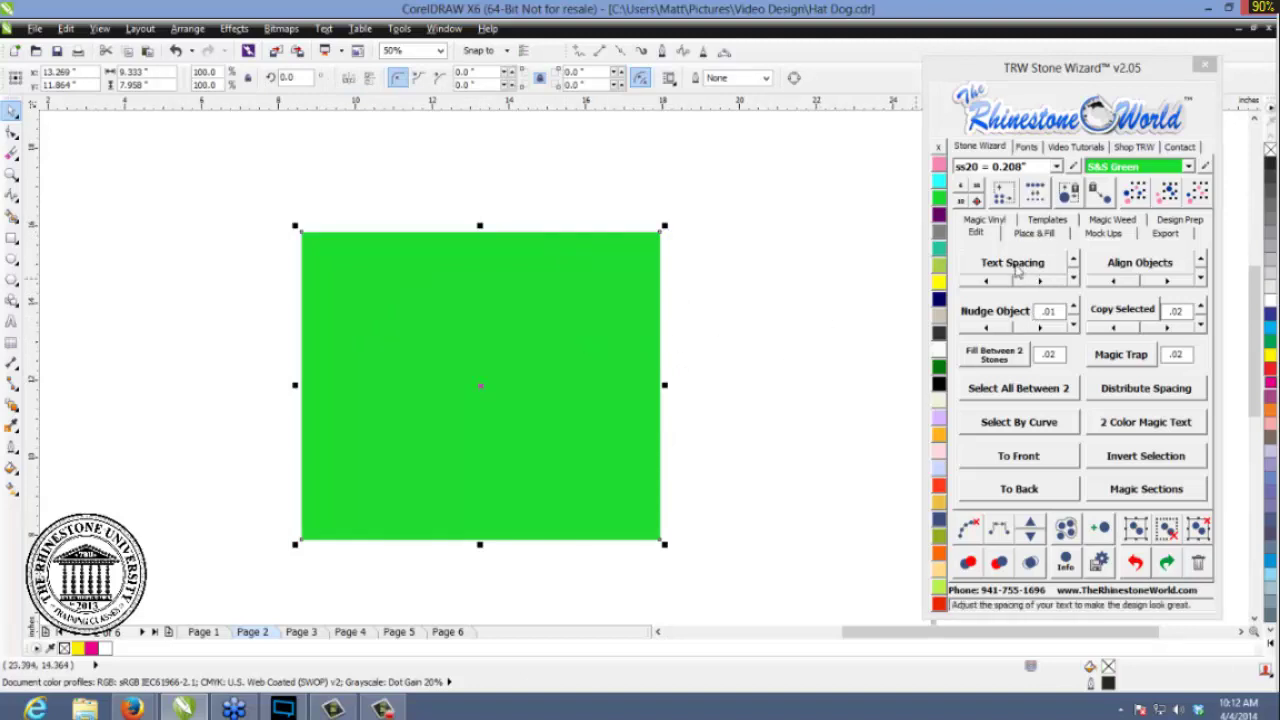
left_click(1018, 270)
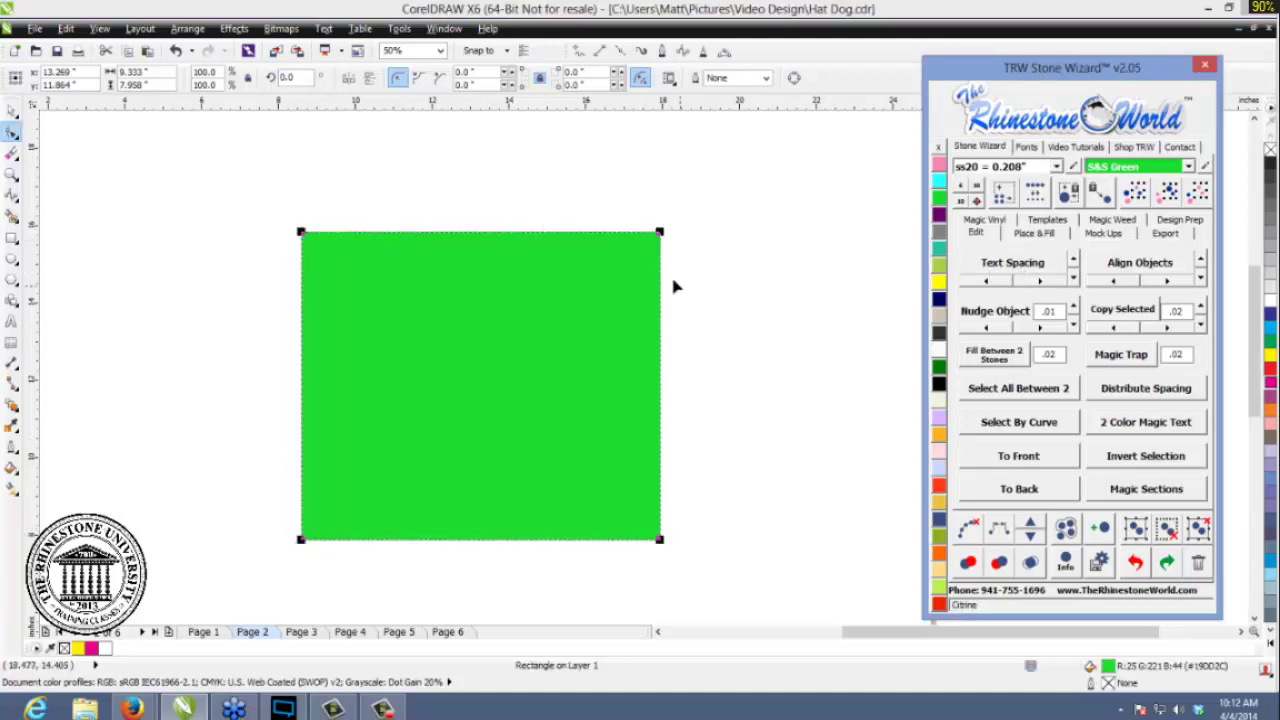
left_click_drag(660, 236, 631, 288)
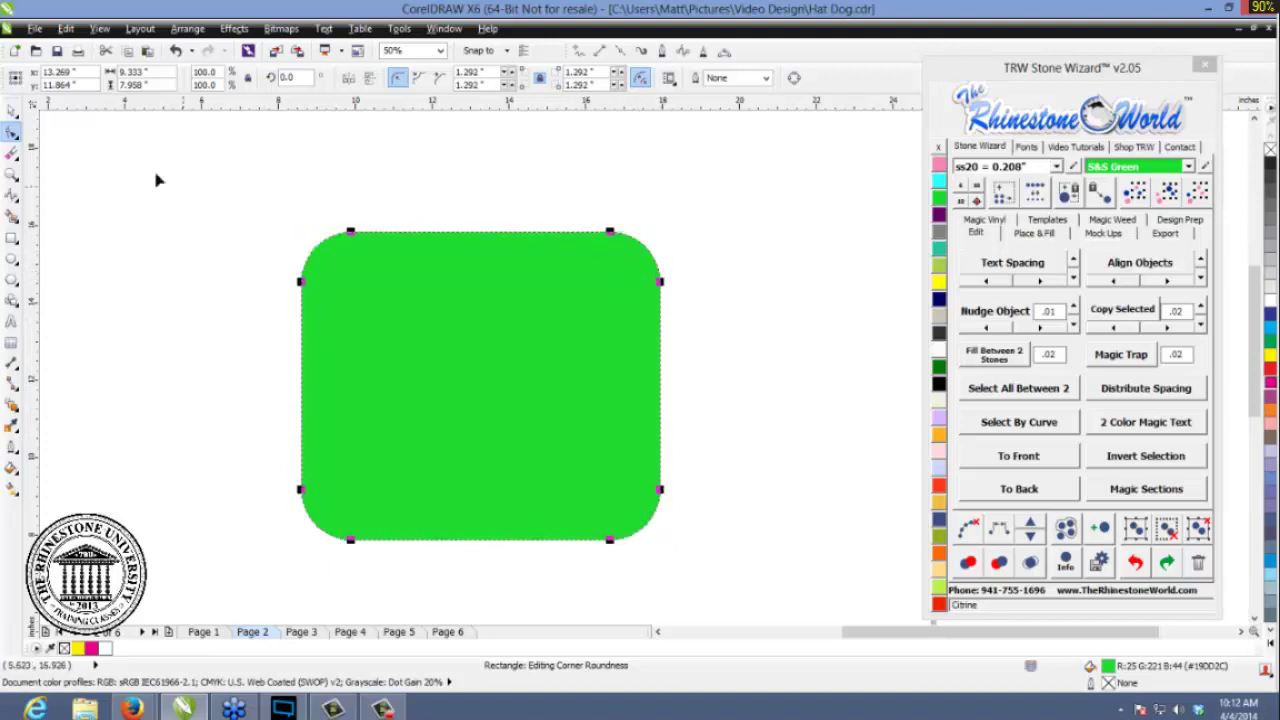
left_click(12, 111)
left_click(193, 215)
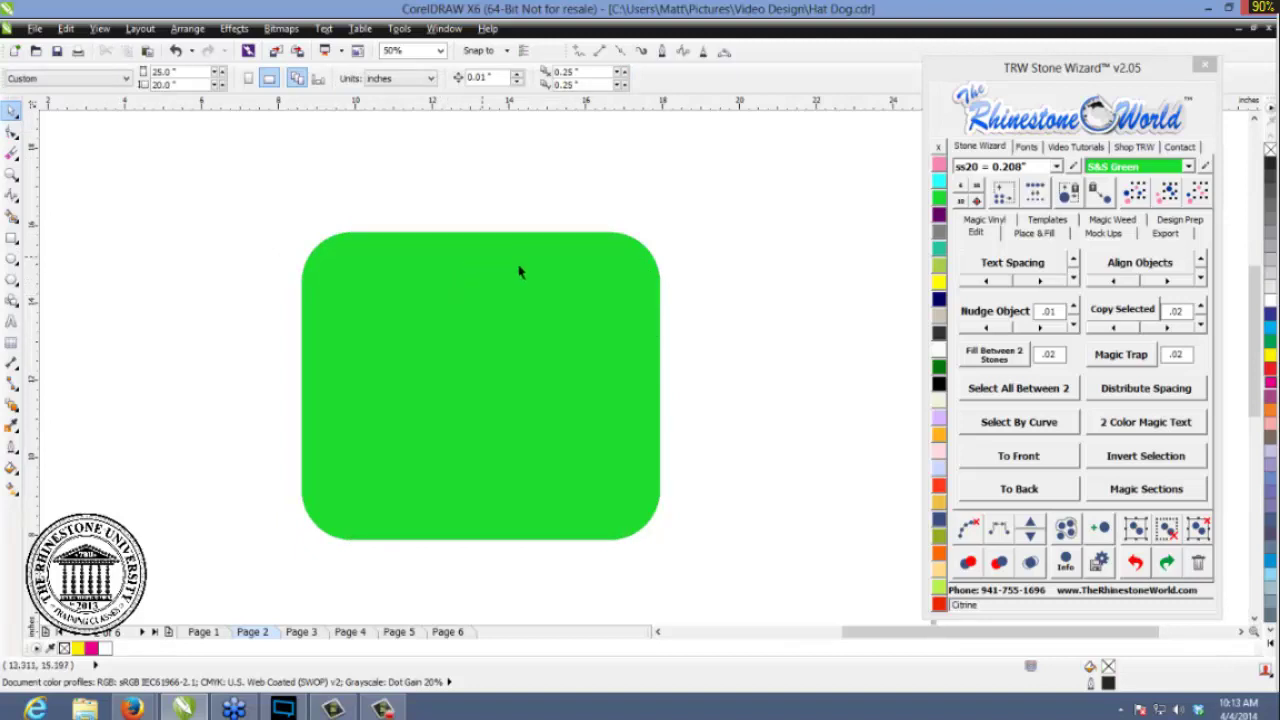
- Undo the uniform rounding and round only the green rectangle's upper-right corner to a radius of about 3.1 in
left_click(516, 407)
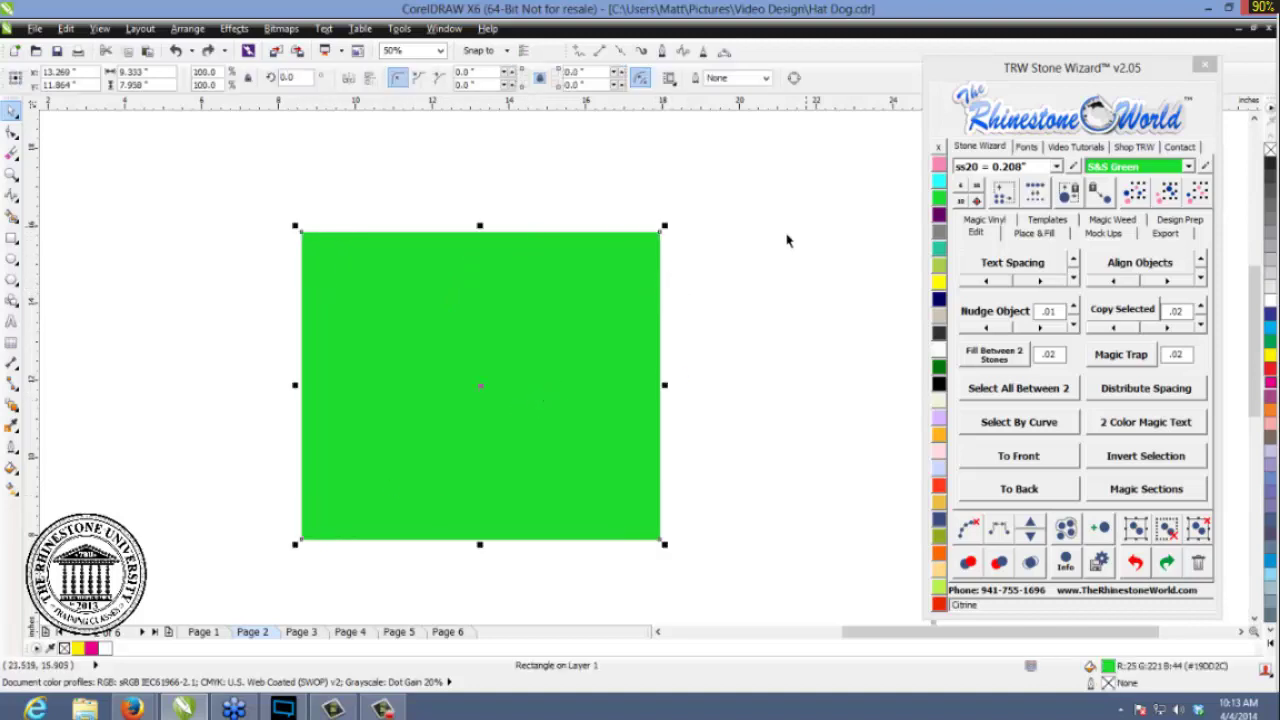
key("F10")
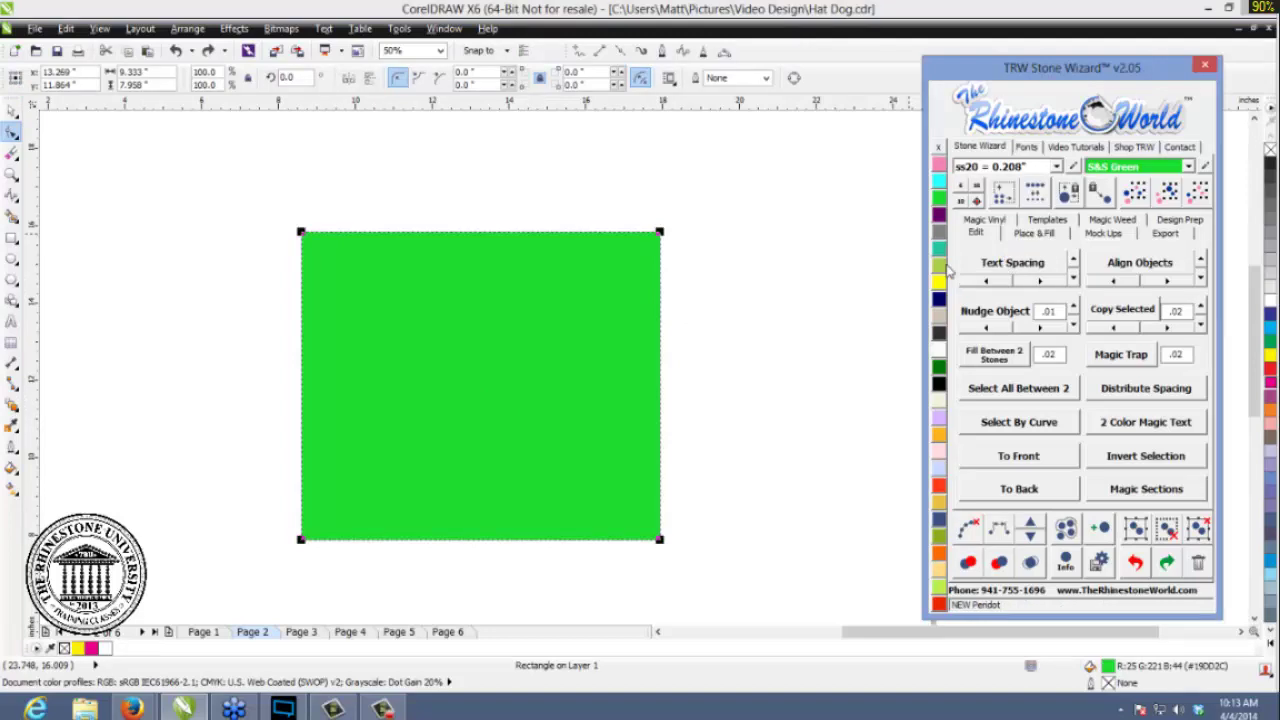
left_click_drag(660, 233, 505, 436)
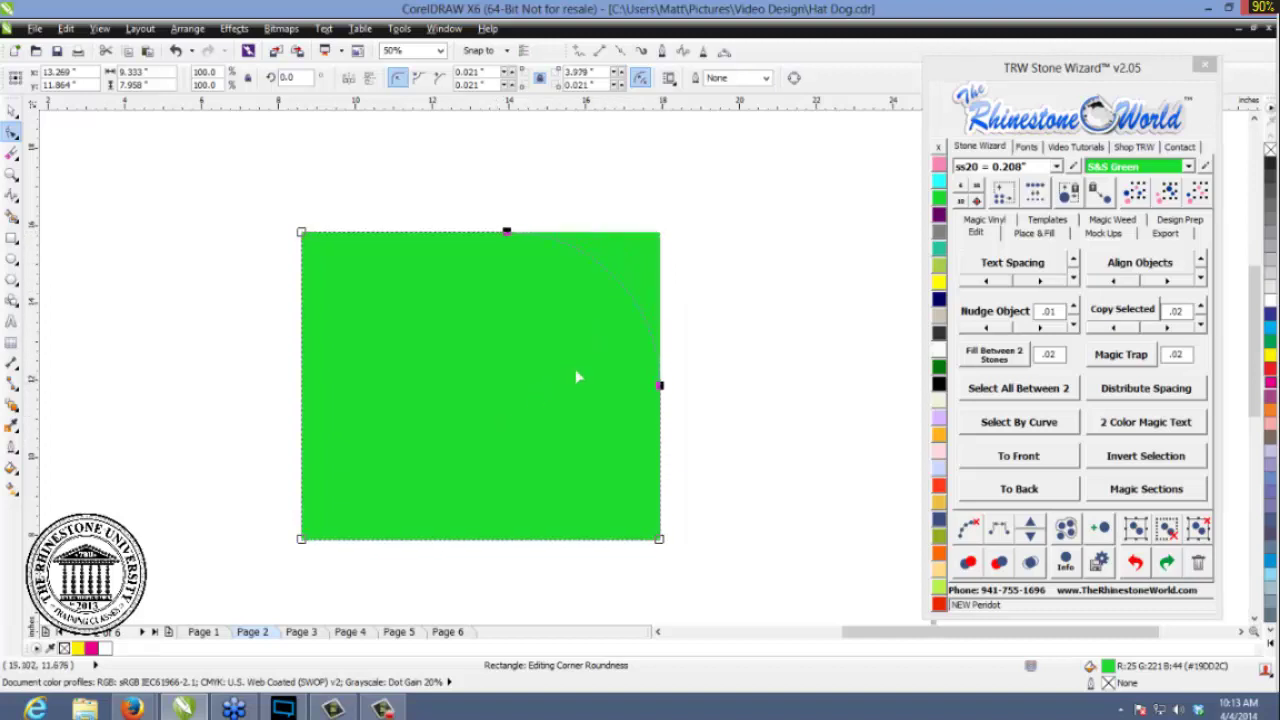
left_click_drag(577, 377, 588, 347)
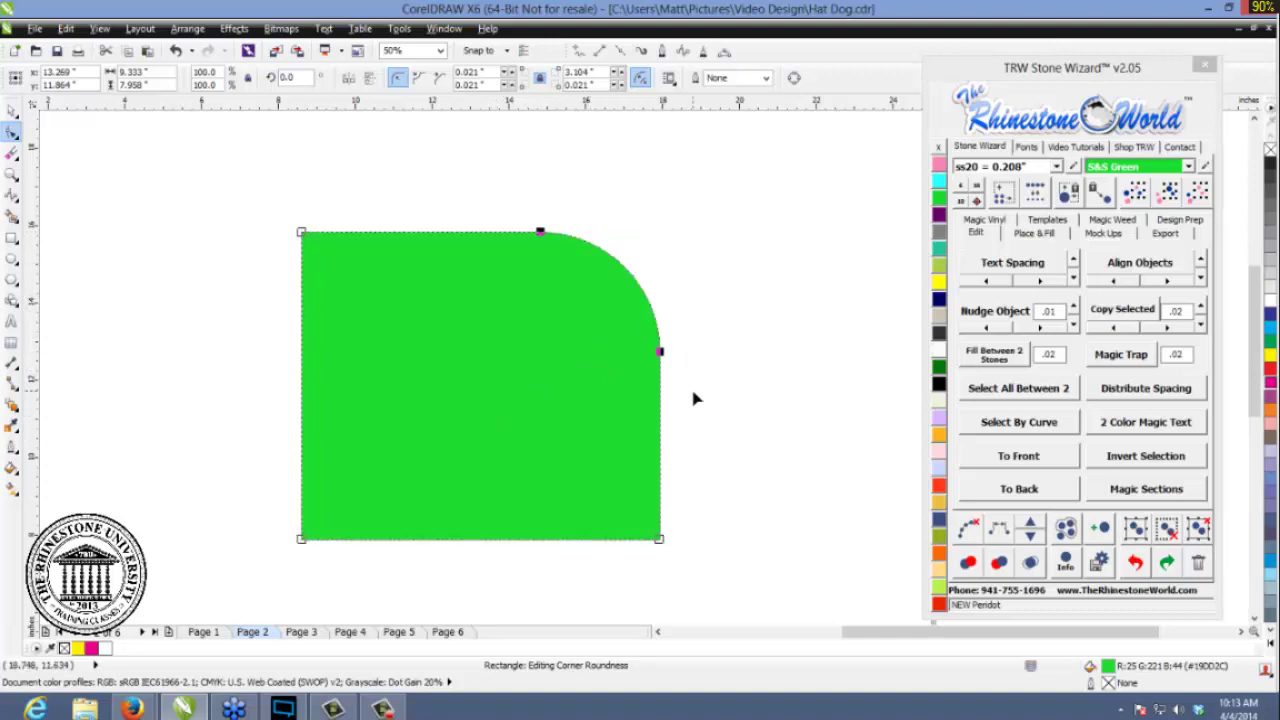
left_click(12, 110)
left_click(123, 174)
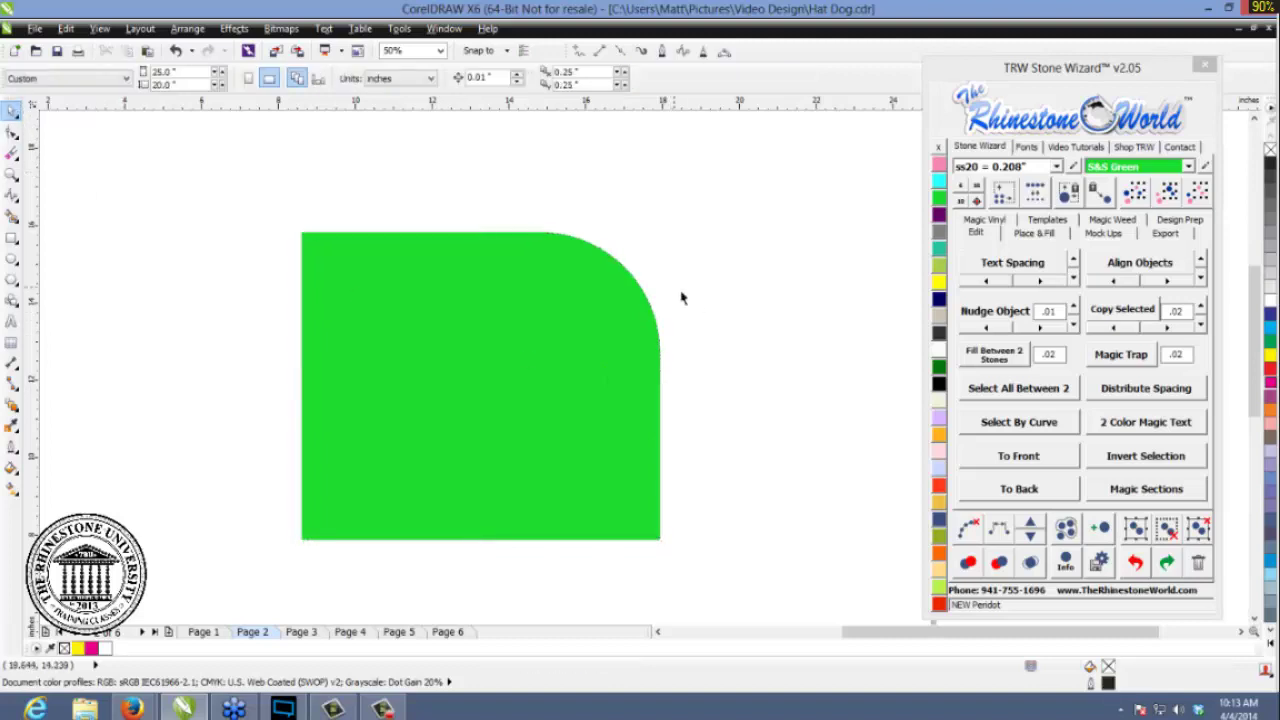
- Round the lower-right corner to about 4 in, and reshape all corners to radii of about 1.8, 1.8, 2.1 and 3 in
left_click(345, 509)
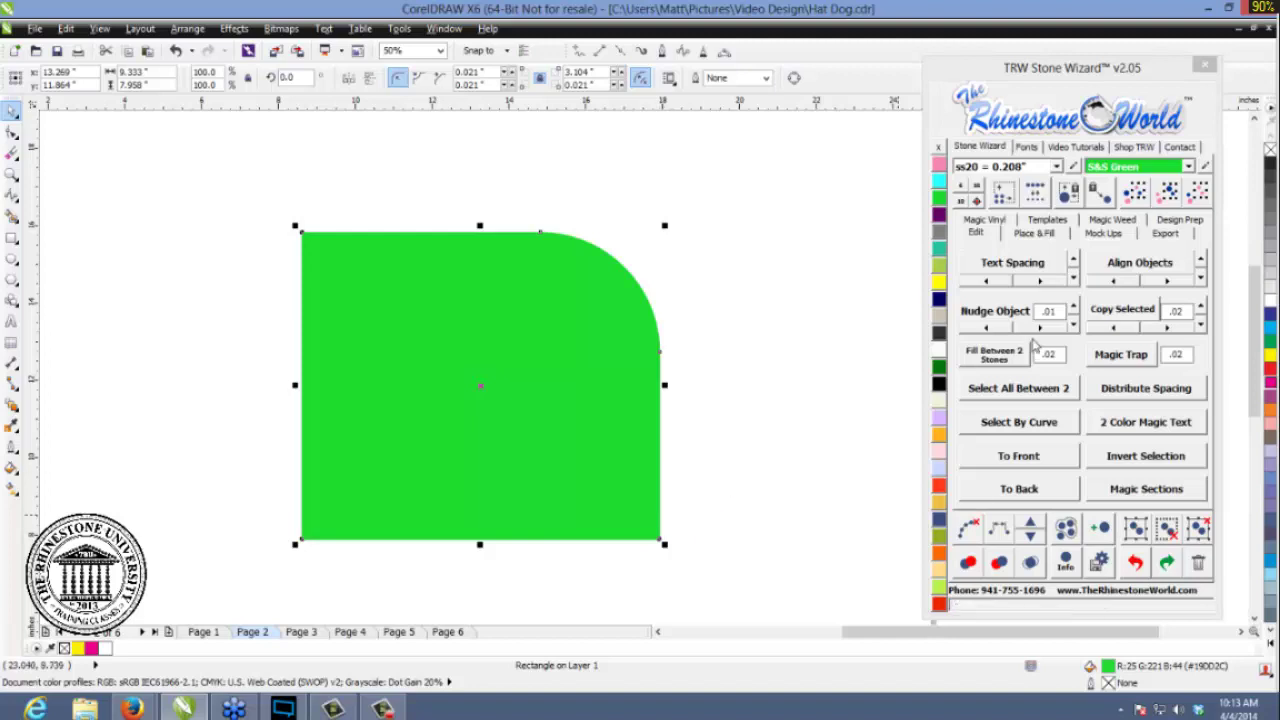
left_click(1031, 266)
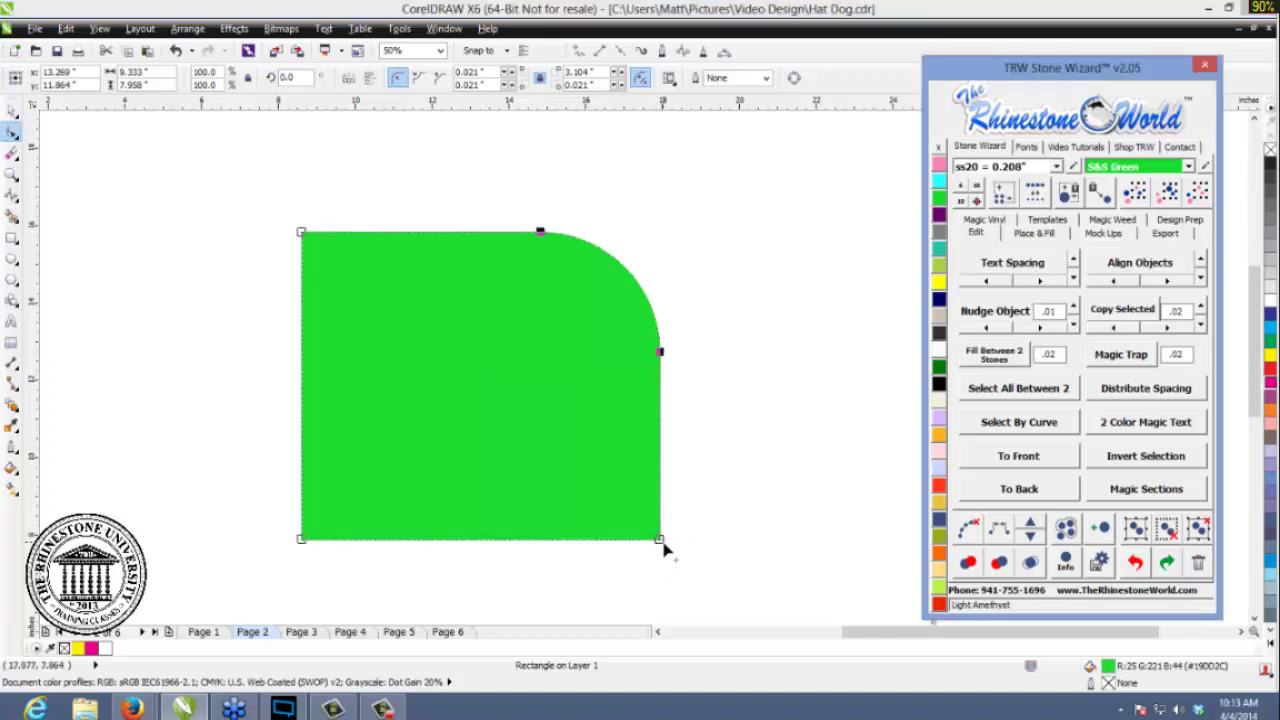
left_click_drag(662, 543, 491, 362)
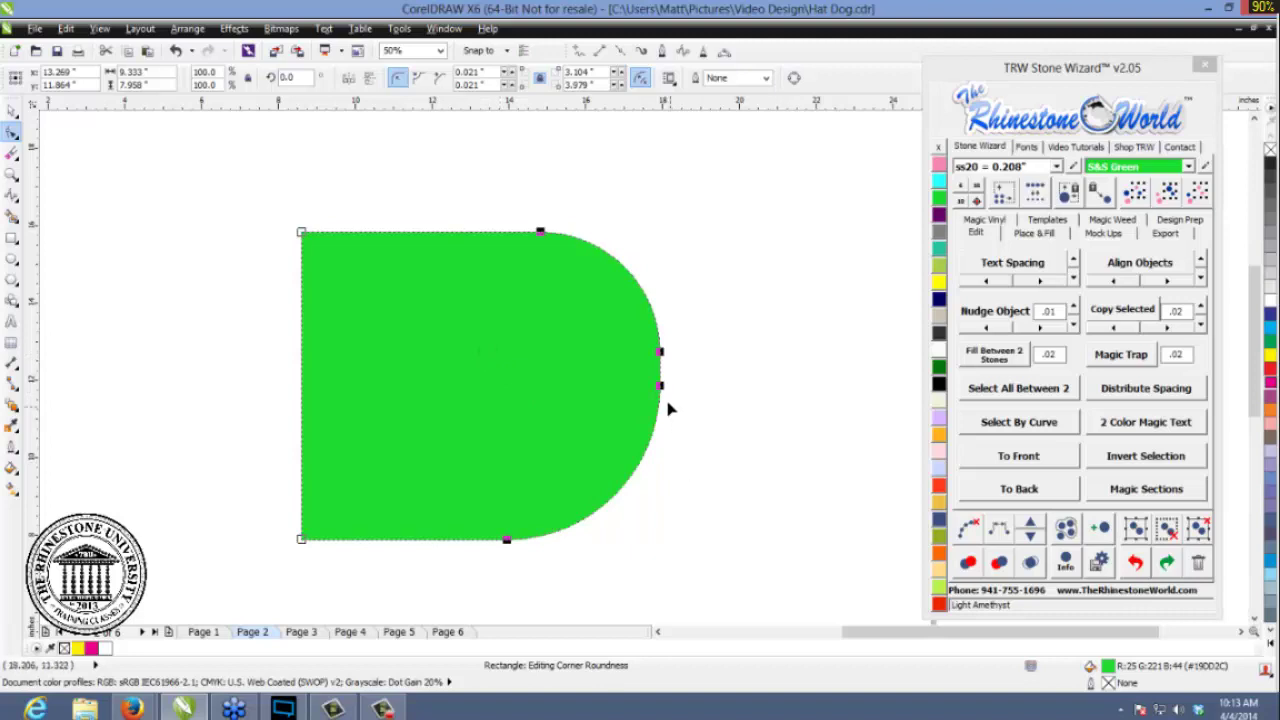
left_click_drag(660, 386, 573, 296)
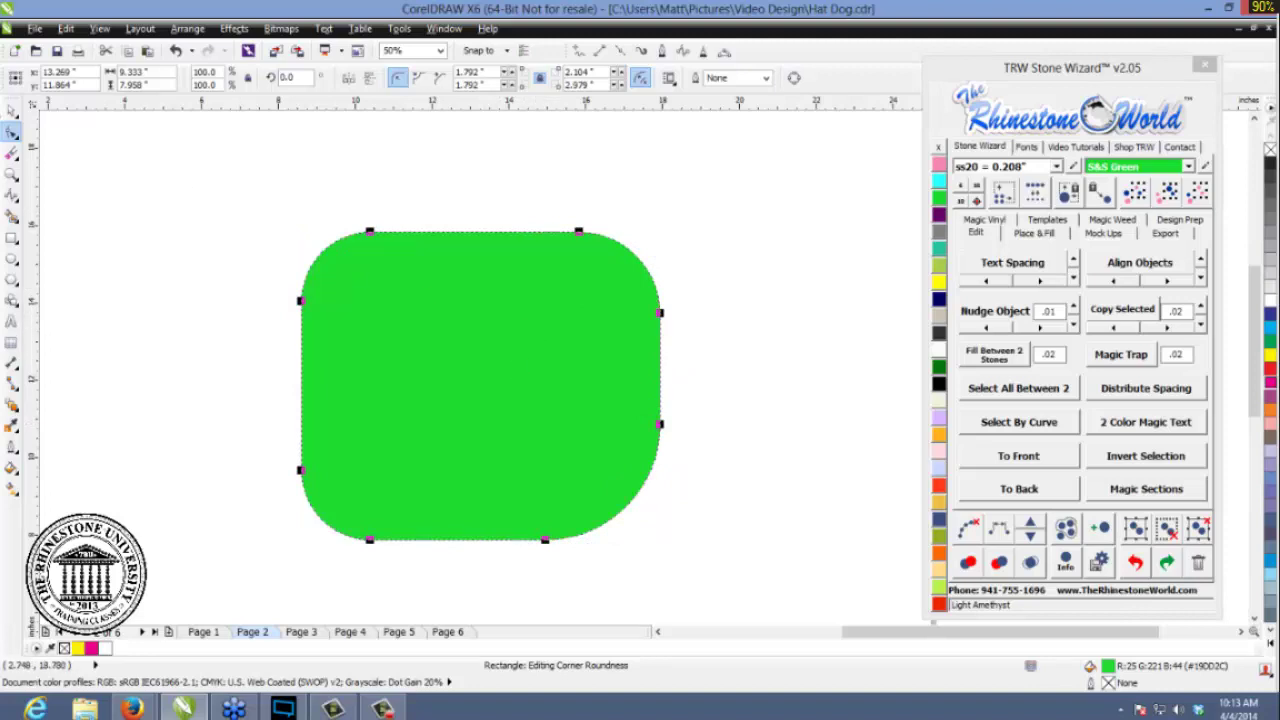
left_click(12, 110)
left_click(223, 214)
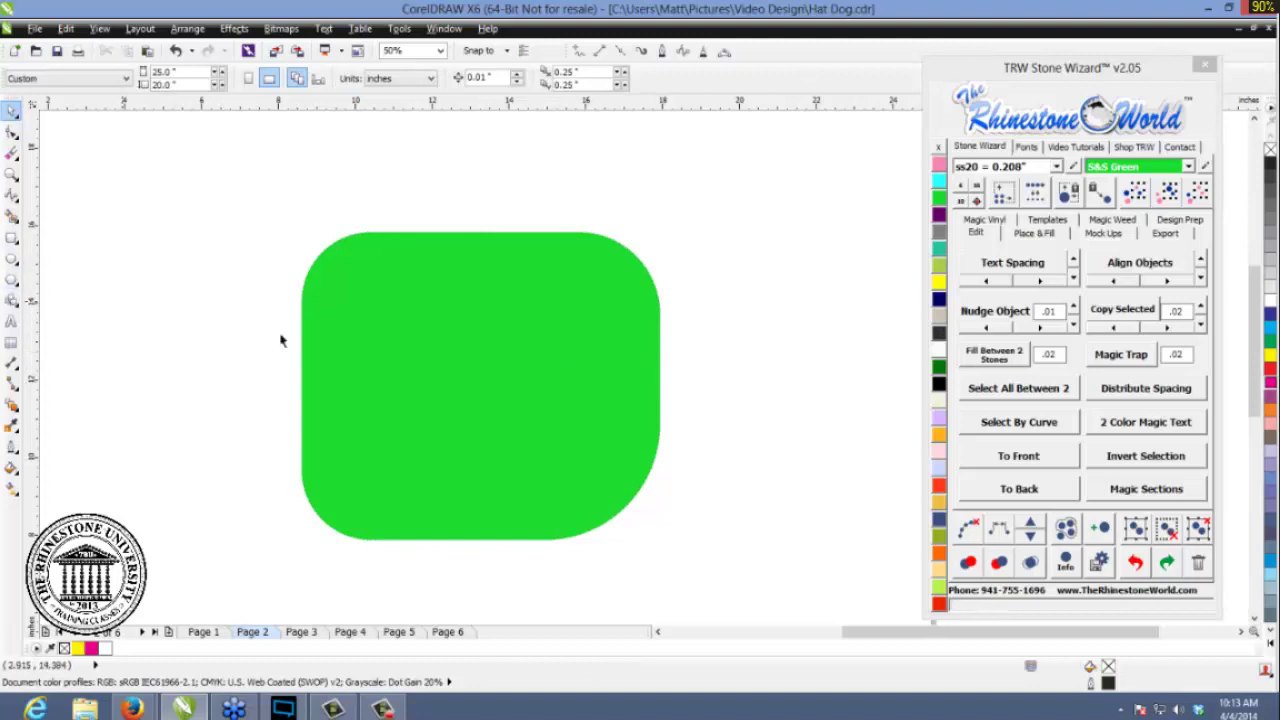
- Delete the rounded green shape and draw a wavy Freehand curve about 16.2 in wide and 4.6 in tall across the page
left_click(415, 353)
key("Delete")
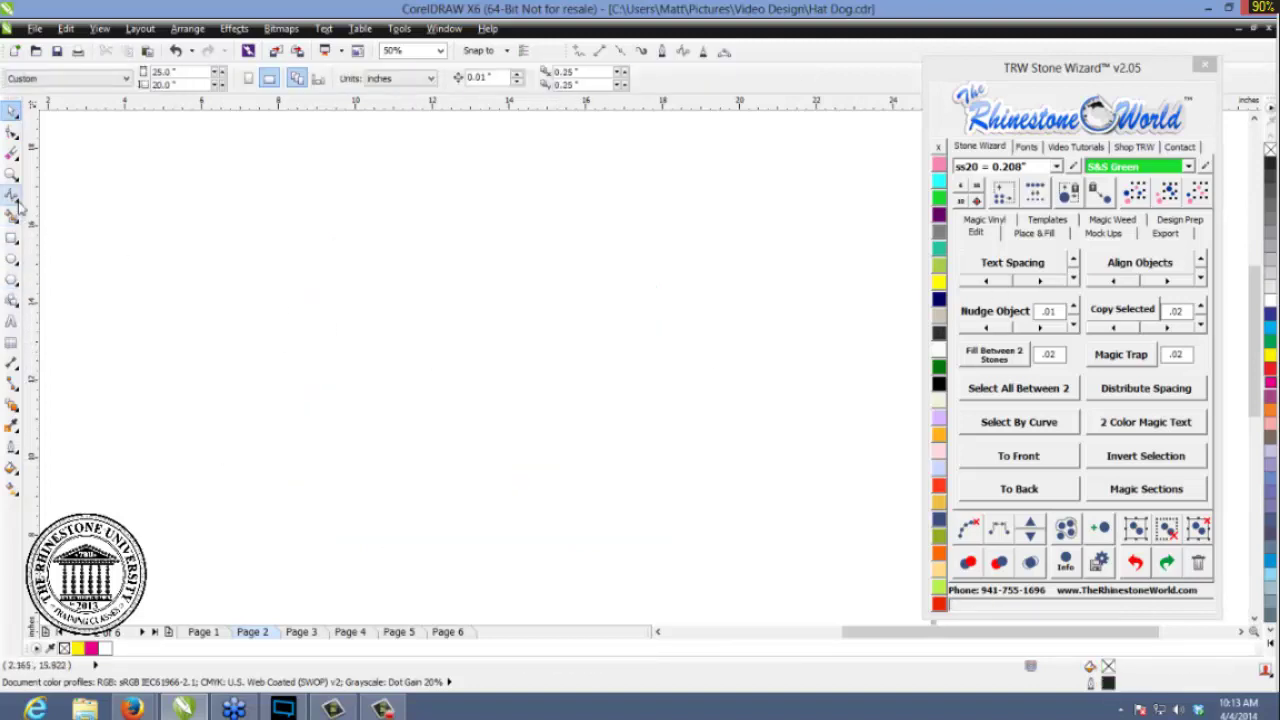
scroll(448, 293, "down", 1)
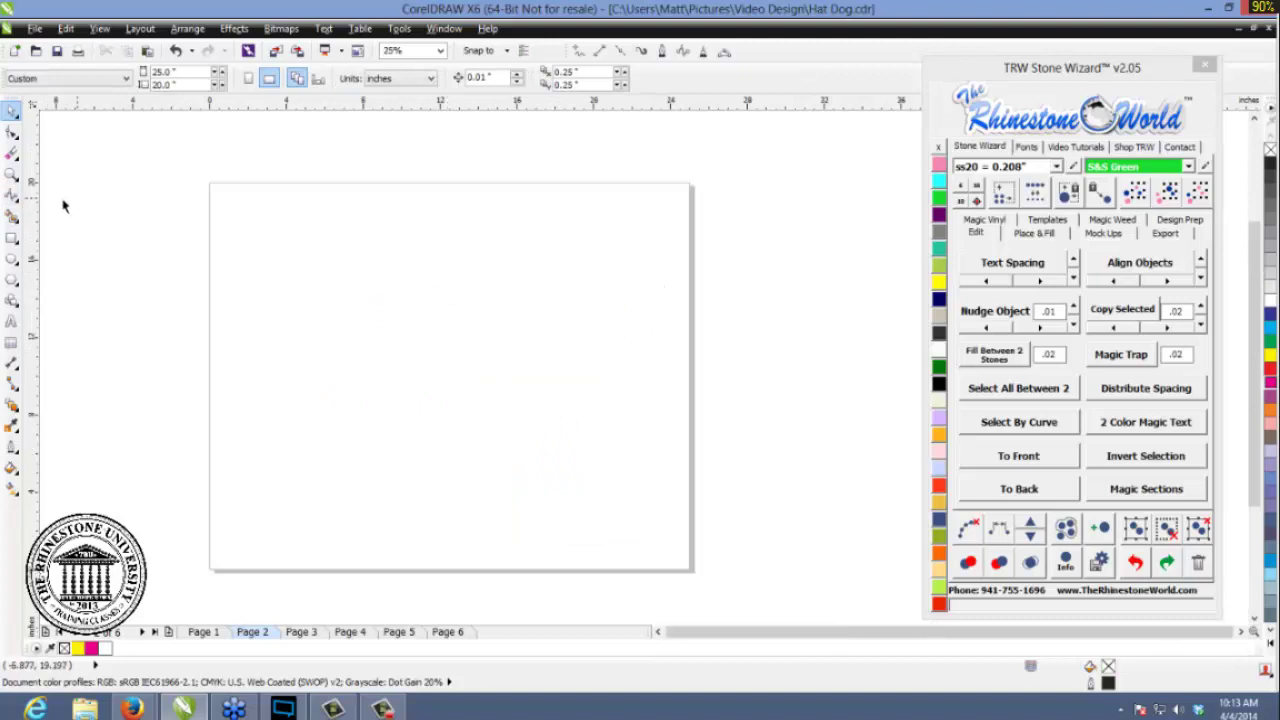
left_click(14, 197)
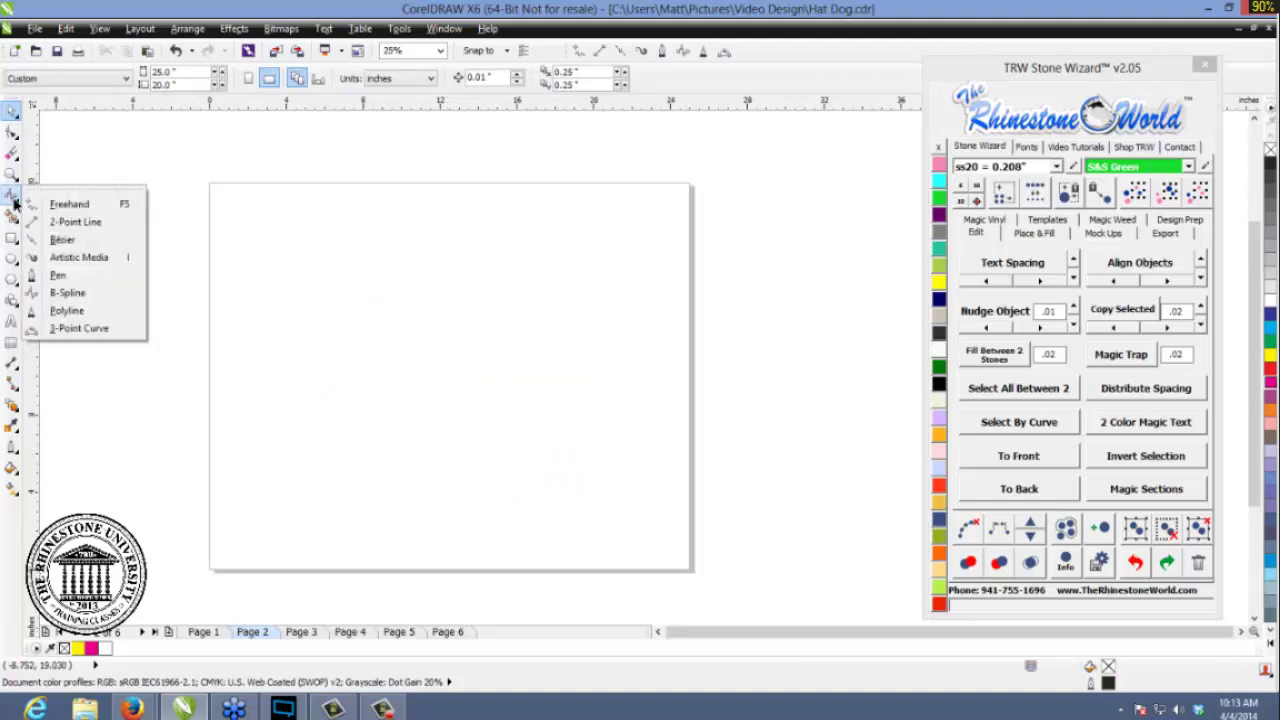
left_click(82, 206)
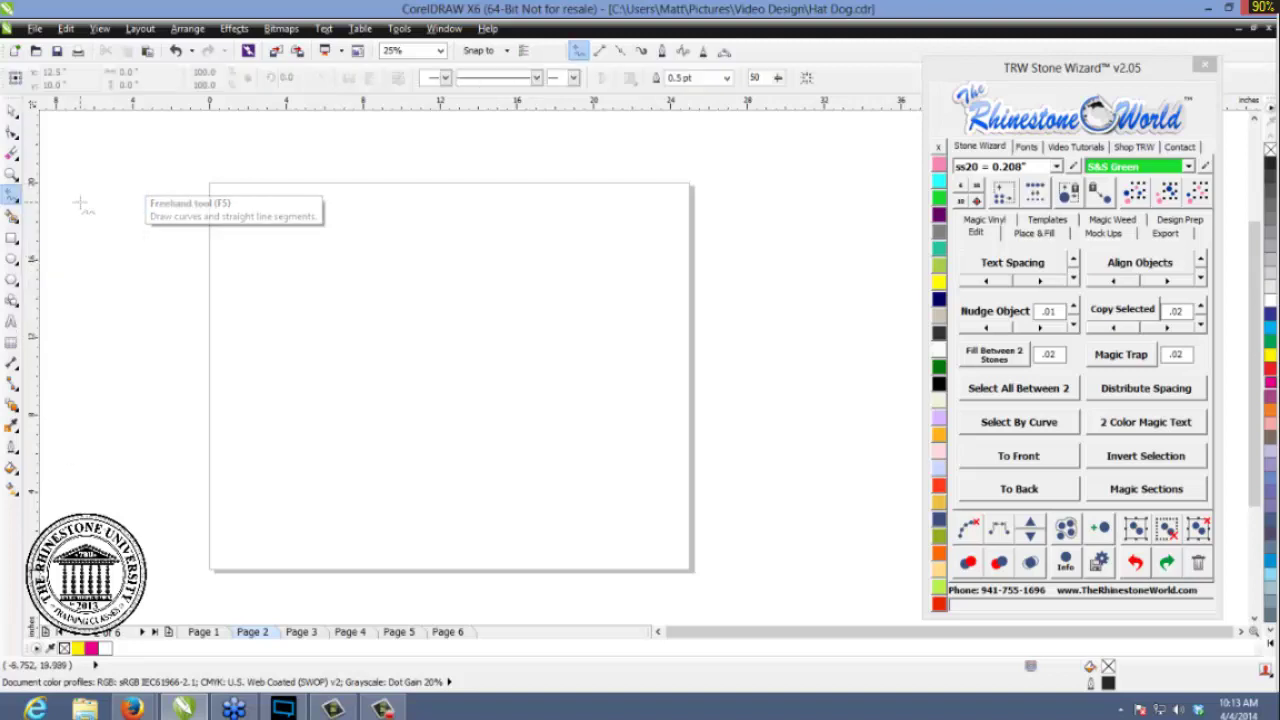
scroll(345, 315, "up", 2)
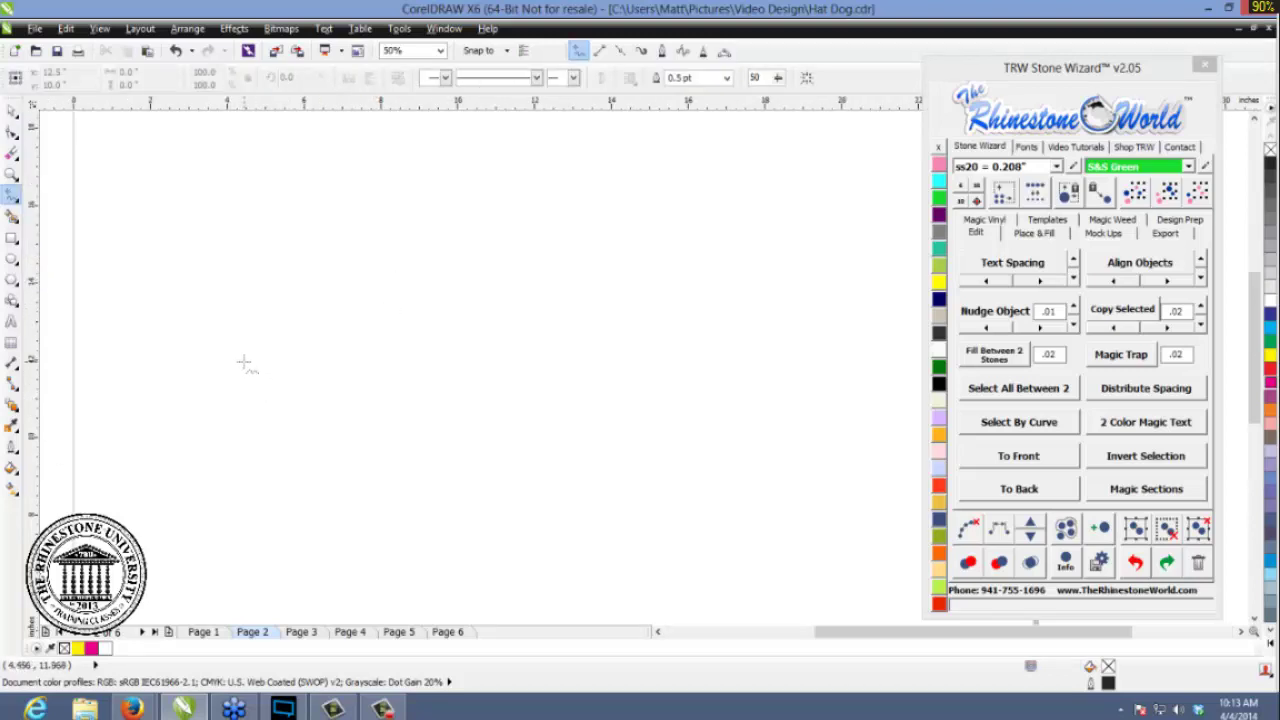
mouse_move(224, 362)
left_mouse_down()
mouse_move(309, 324)
mouse_move(344, 339)
mouse_move(331, 410)
mouse_move(364, 414)
mouse_move(401, 346)
mouse_move(443, 315)
mouse_move(469, 335)
mouse_move(482, 381)
mouse_move(522, 405)
mouse_move(569, 339)
mouse_move(616, 335)
mouse_move(646, 393)
mouse_move(678, 395)
mouse_move(710, 369)
mouse_move(690, 289)
mouse_move(707, 253)
mouse_move(732, 248)
mouse_move(765, 291)
mouse_move(800, 289)
mouse_move(851, 234)
left_mouse_up()
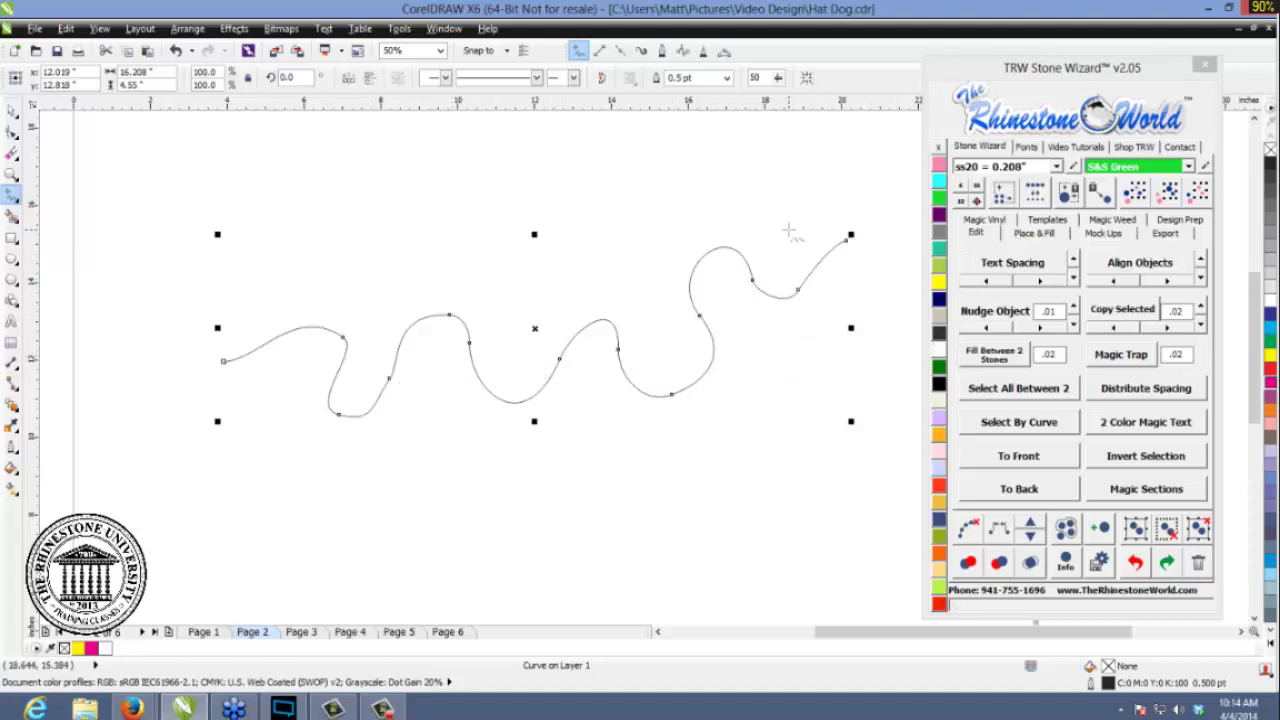
left_click(12, 111)
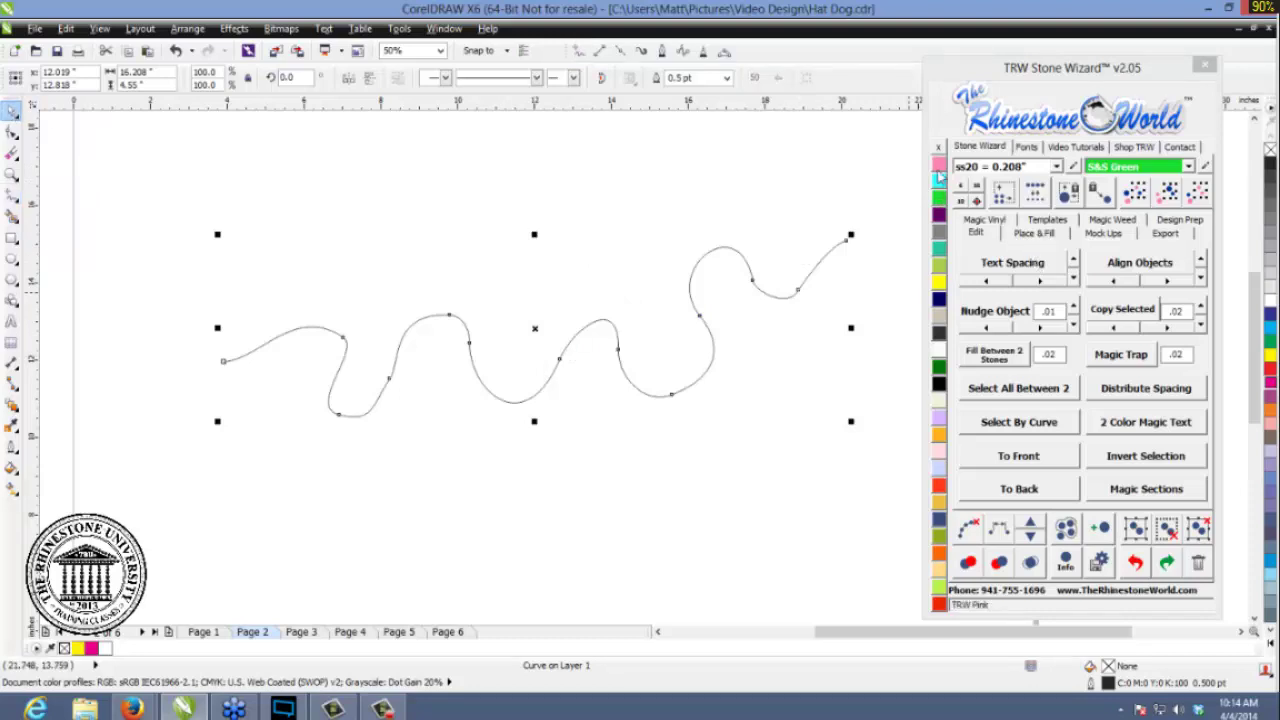
- Assign Amethyst to the wavy curve and add ss20 stones along its path with 0.02 spacing
left_click(939, 216)
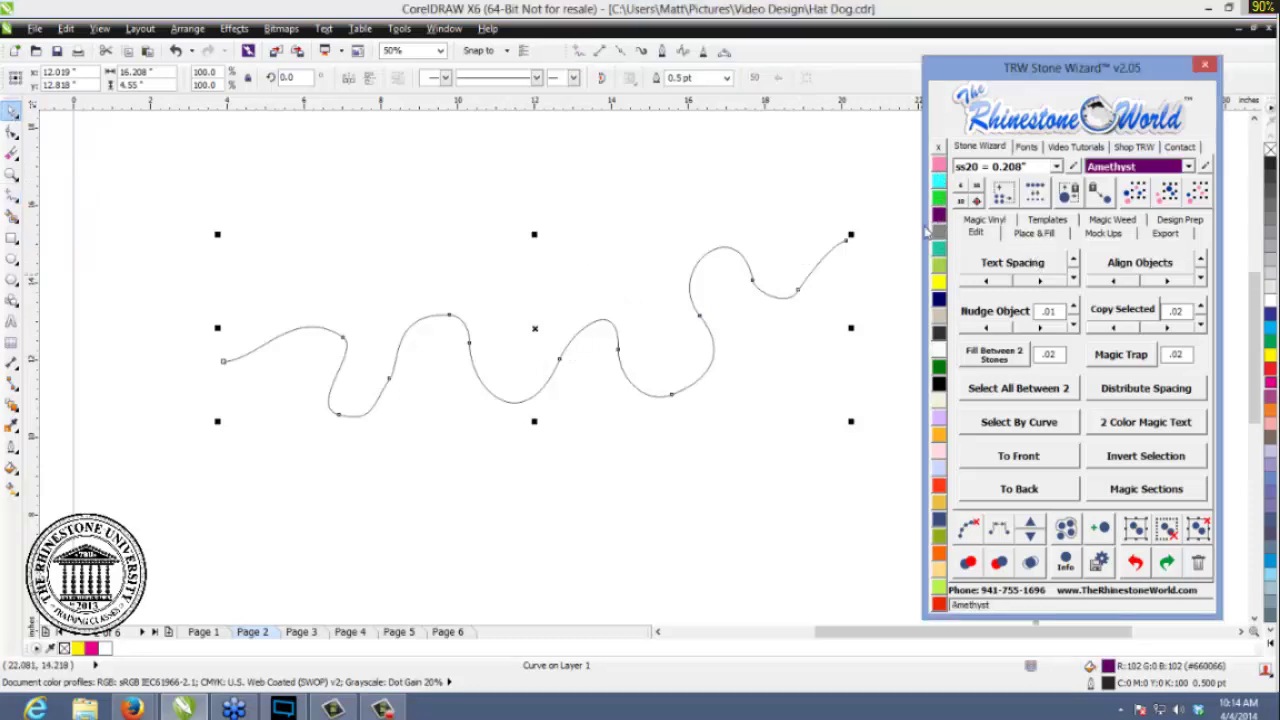
left_click(1045, 236)
left_click(1062, 362)
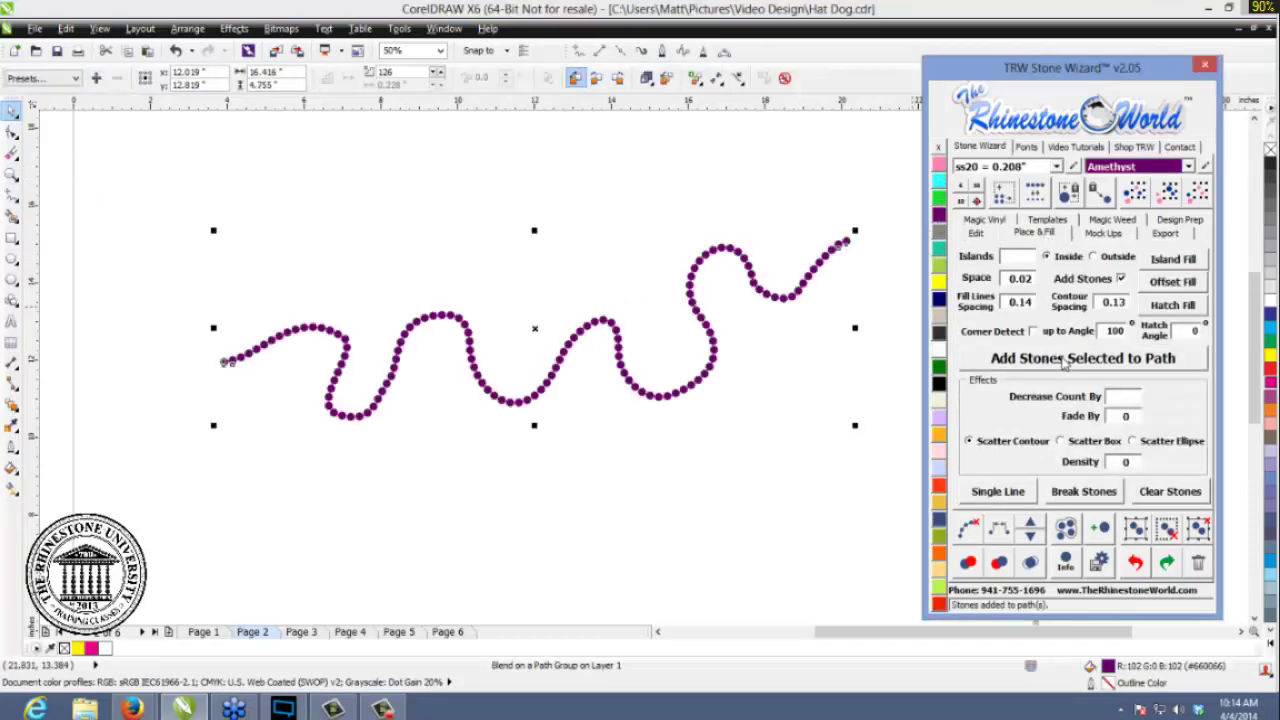
- Delete the wavy line of Amethyst stones from the page
left_click(814, 423)
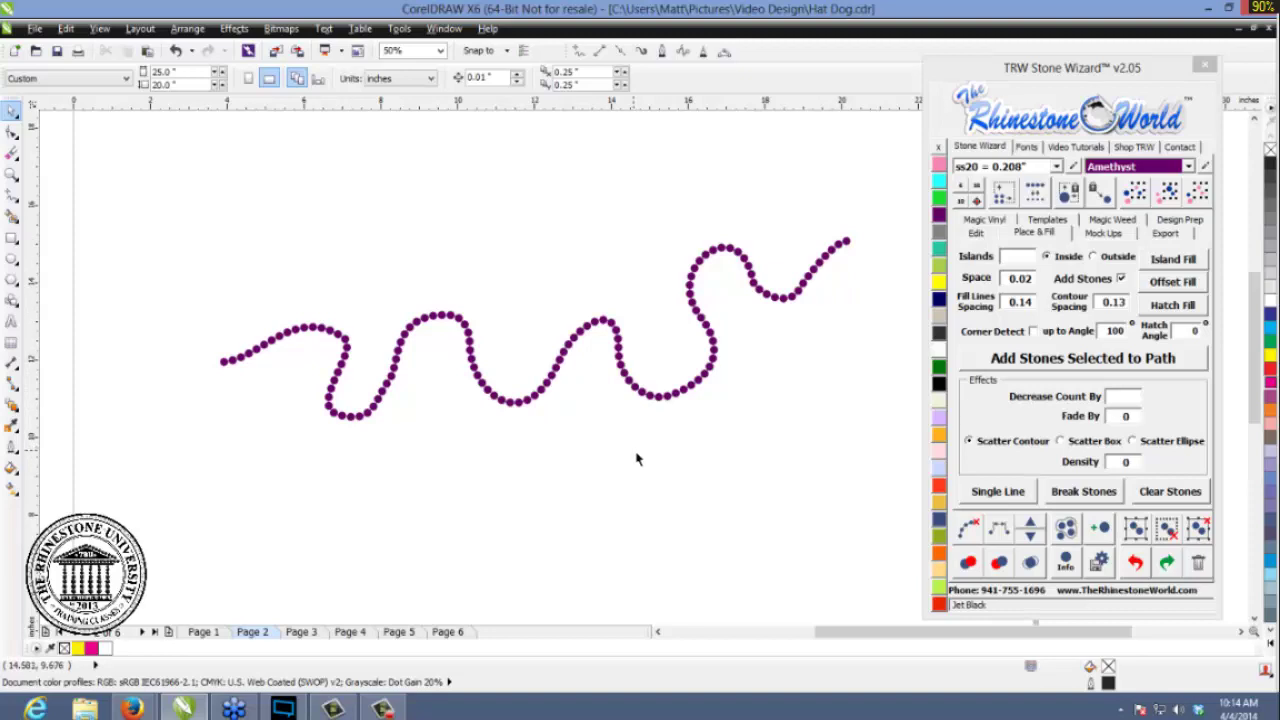
left_click_drag(872, 511, 158, 199)
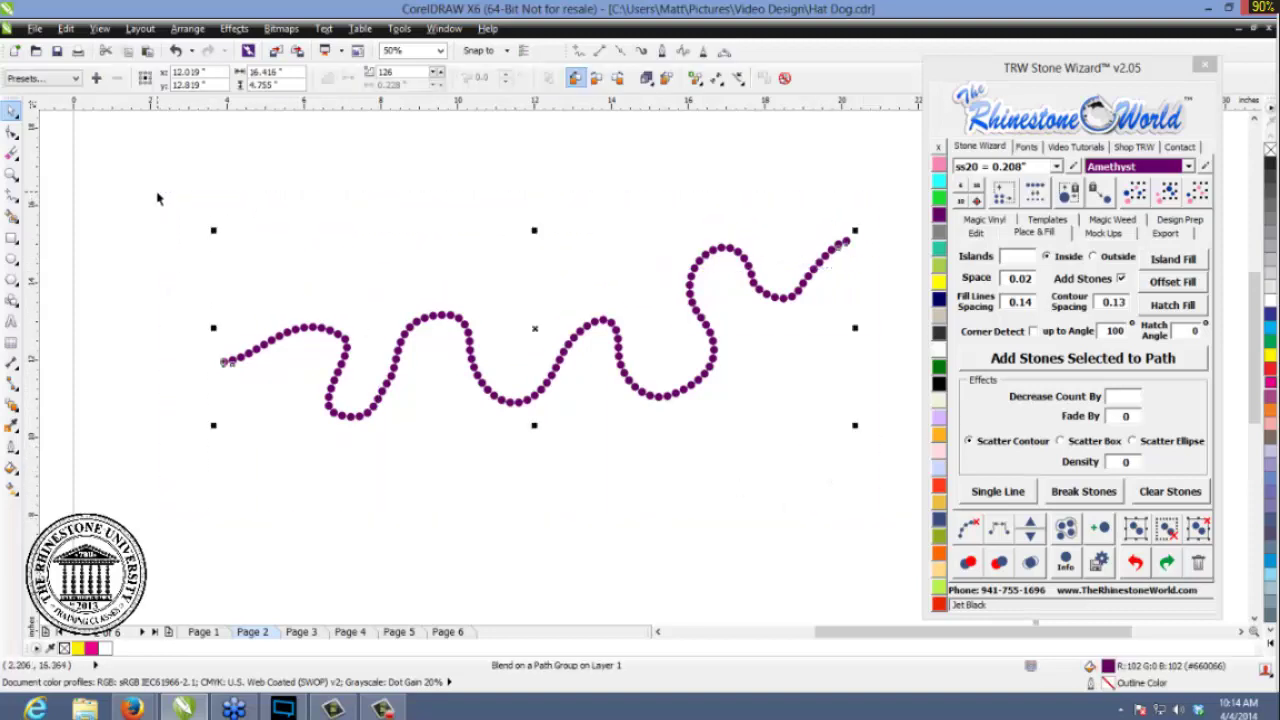
key("Delete")
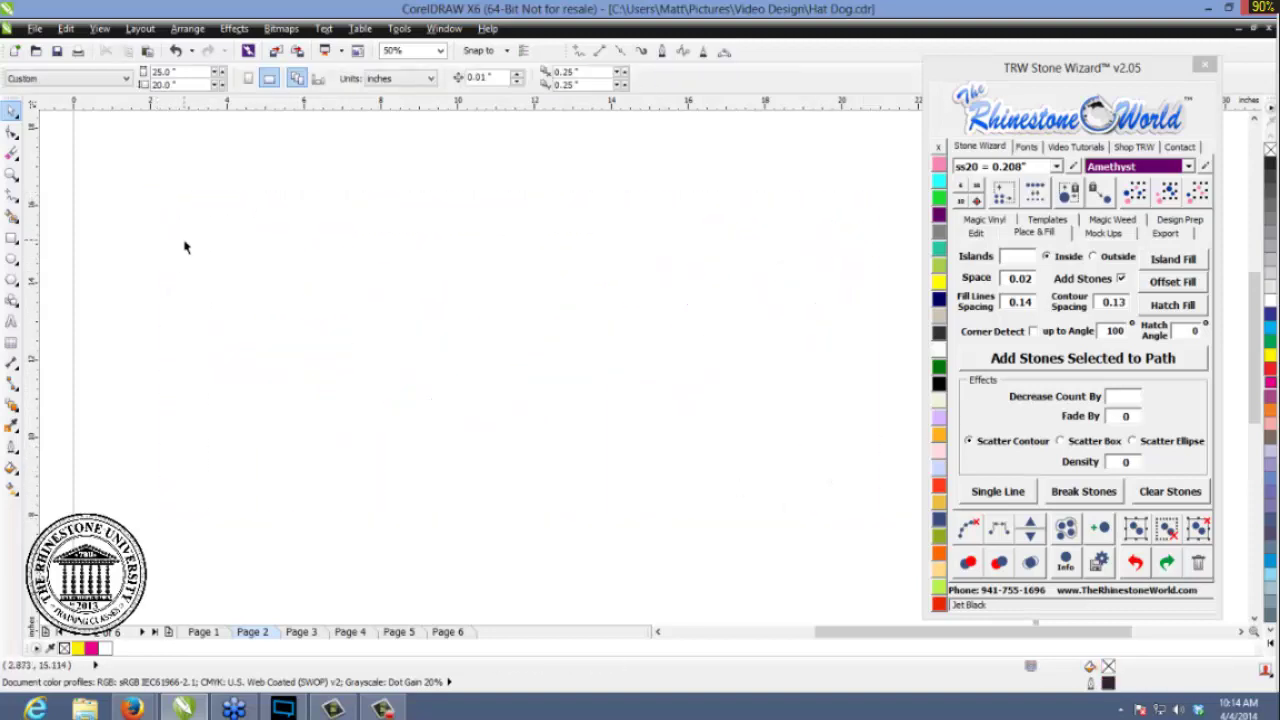
- Detach the Curve flyout, move the Stone Wizard window further aside, and dock the flyout in the property bar row
left_click(17, 199)
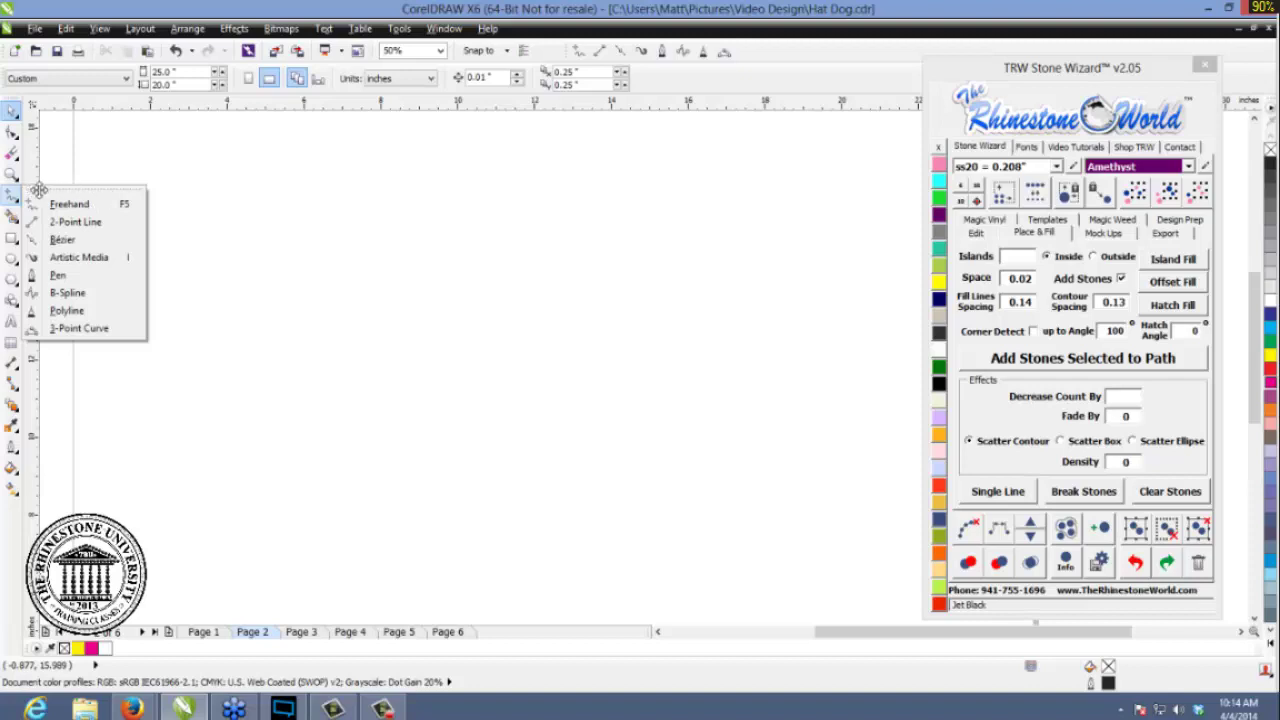
left_click_drag(44, 189, 146, 124)
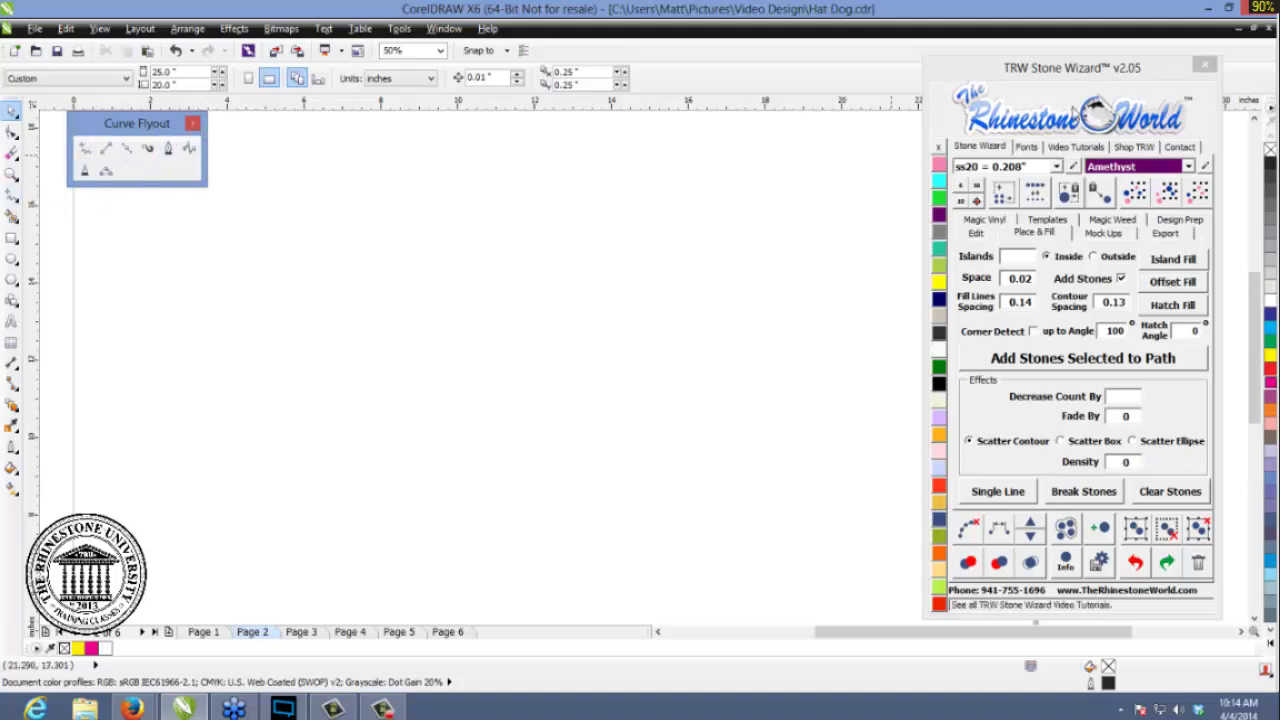
left_click_drag(1078, 76, 1128, 90)
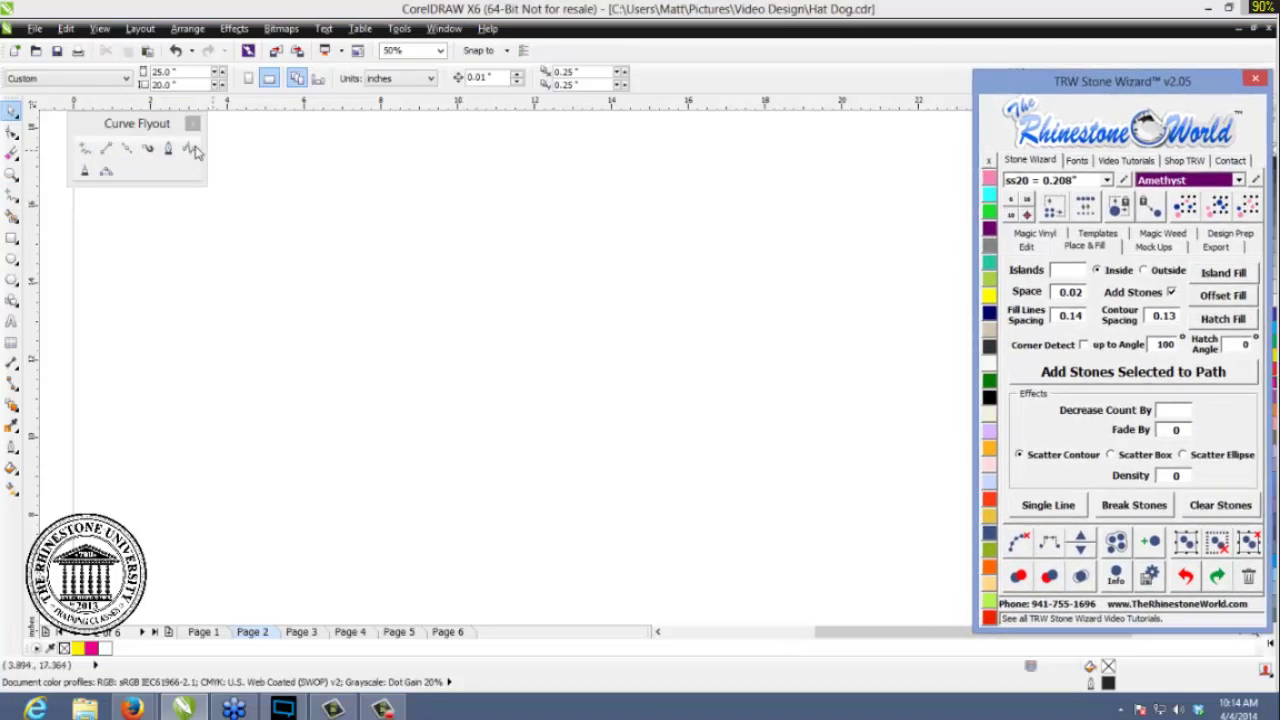
left_click_drag(143, 125, 707, 72)
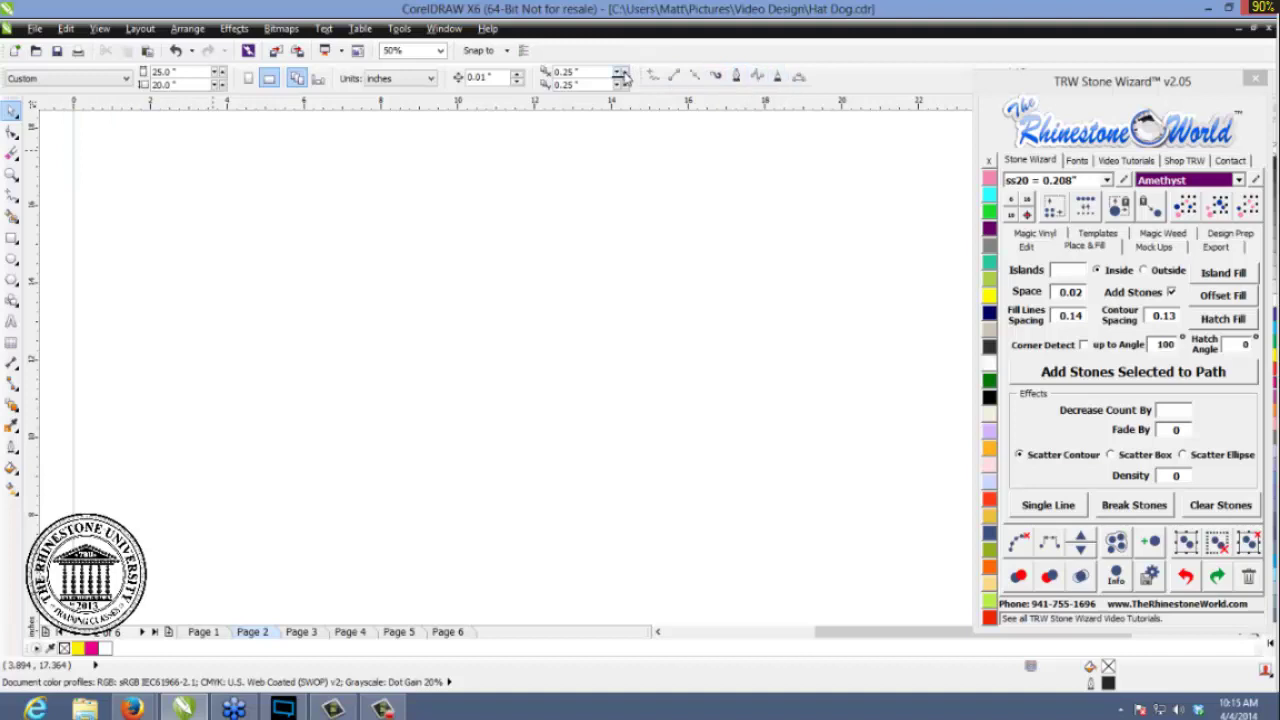
- Activate the 3-Point Curve tool and move the Stone Wizard window clear of the docked curve tools
left_click(799, 80)
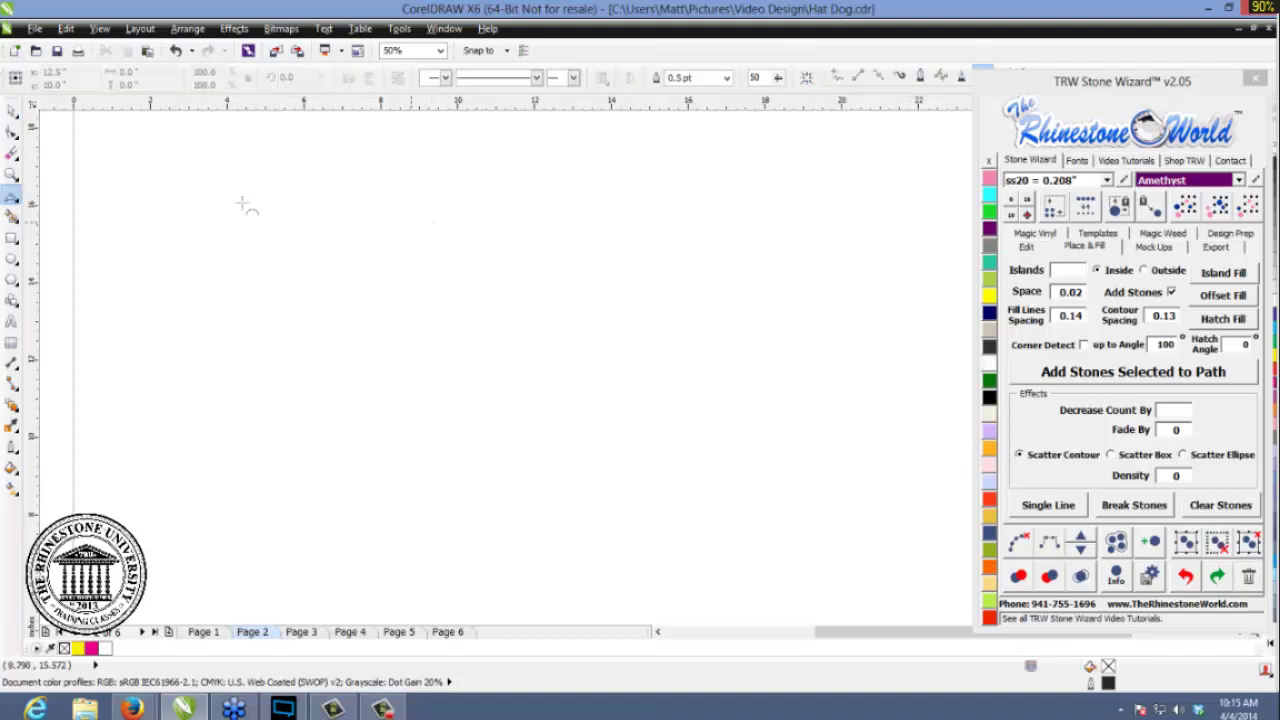
left_click(12, 203)
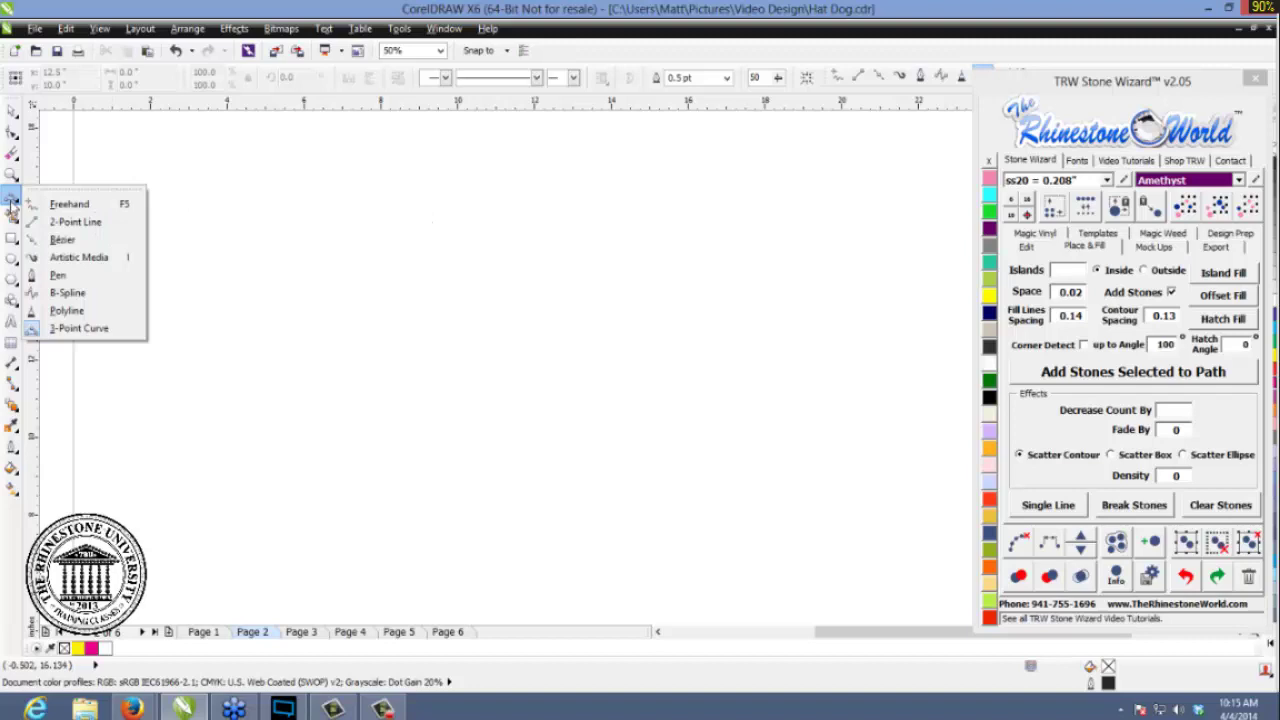
left_click(60, 332)
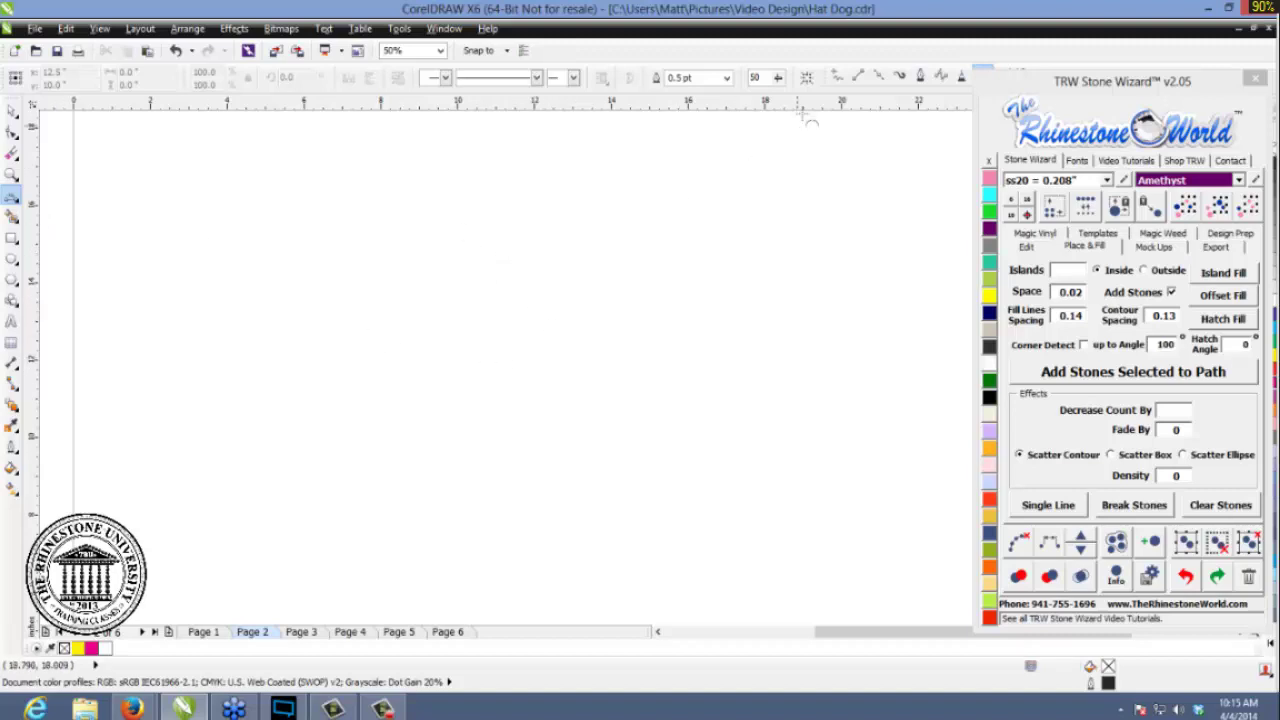
left_click_drag(1015, 92, 1010, 100)
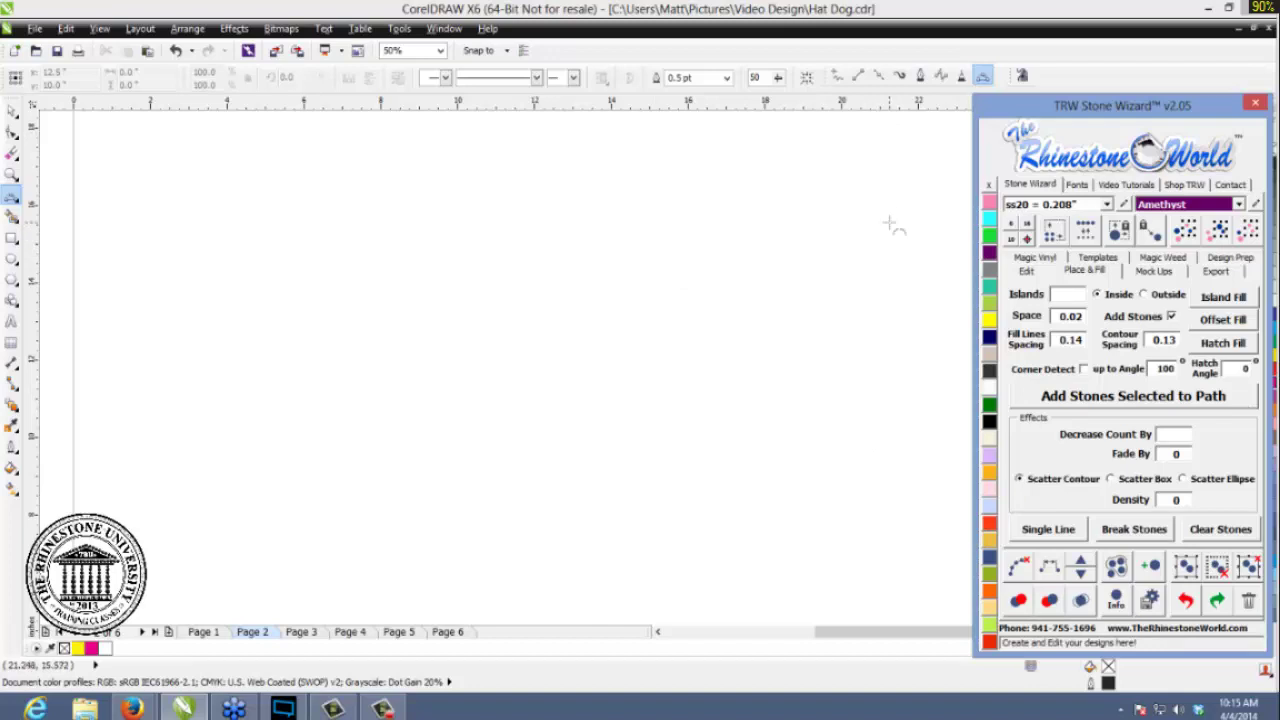
- Draw a 3-Point Curve dip about 8.6 in wide and 3 in tall, continuing from its right end with a large arch
left_click(313, 301)
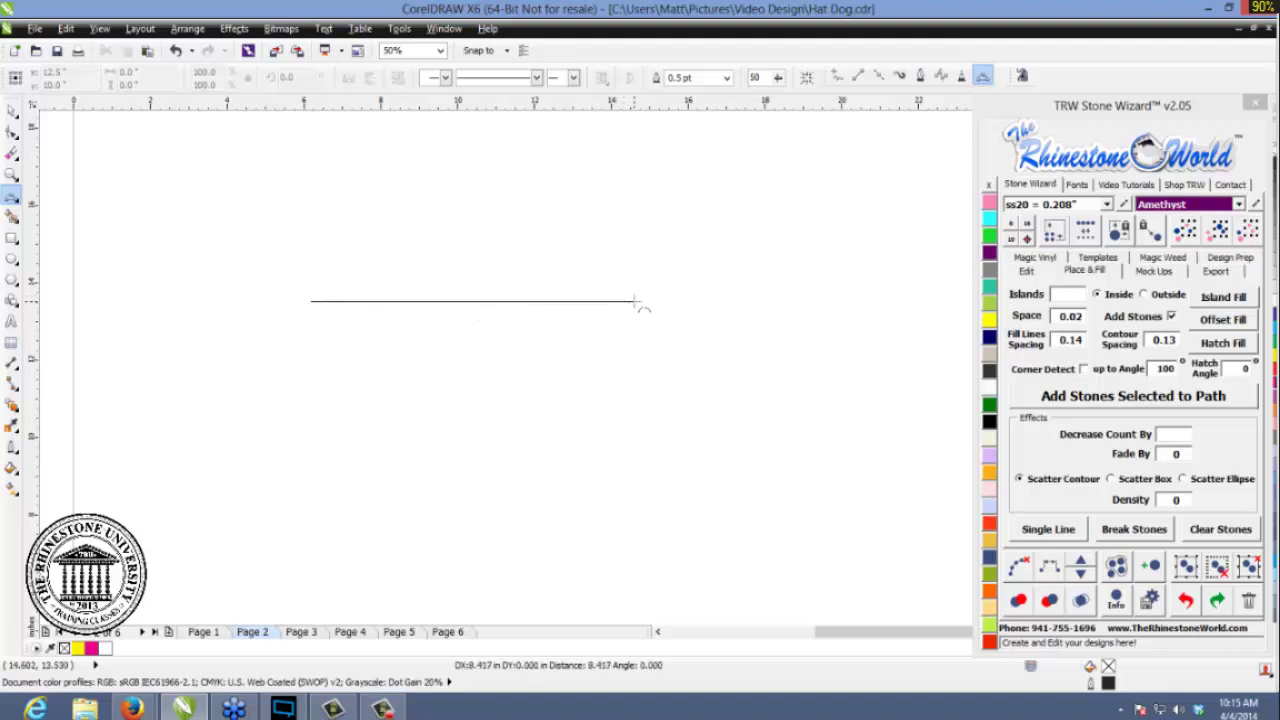
left_click(634, 301)
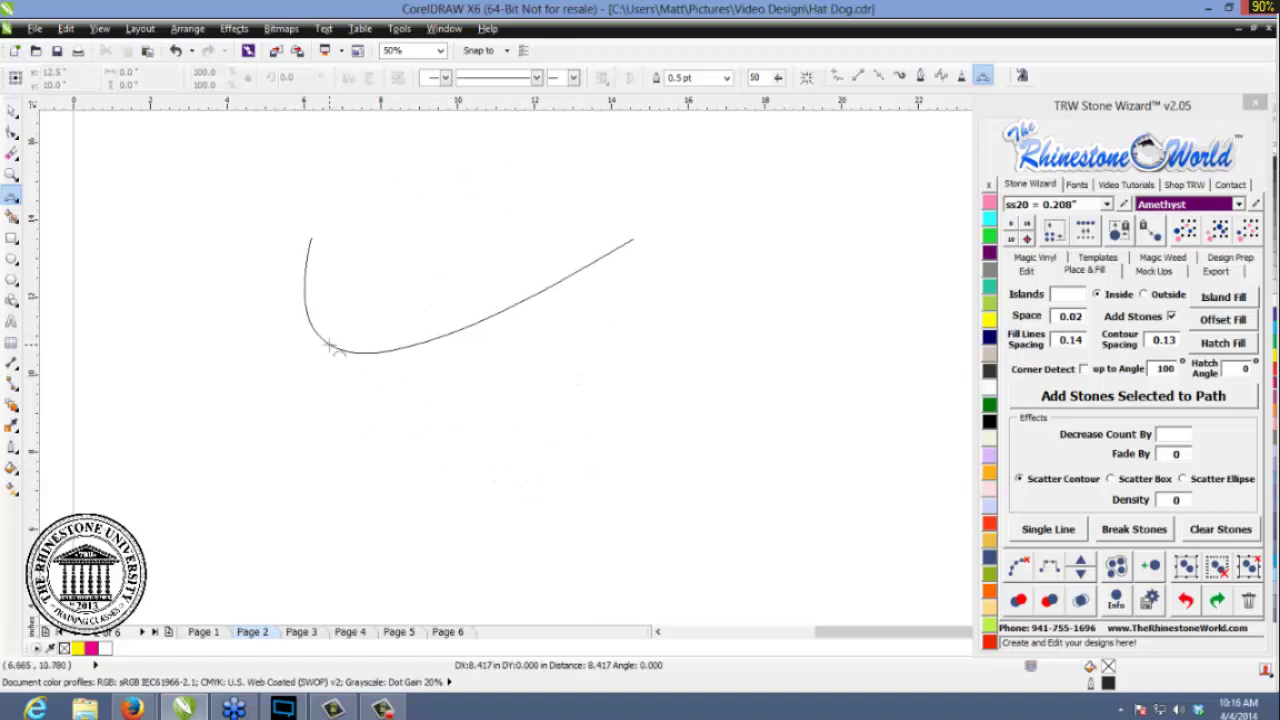
left_click(335, 347)
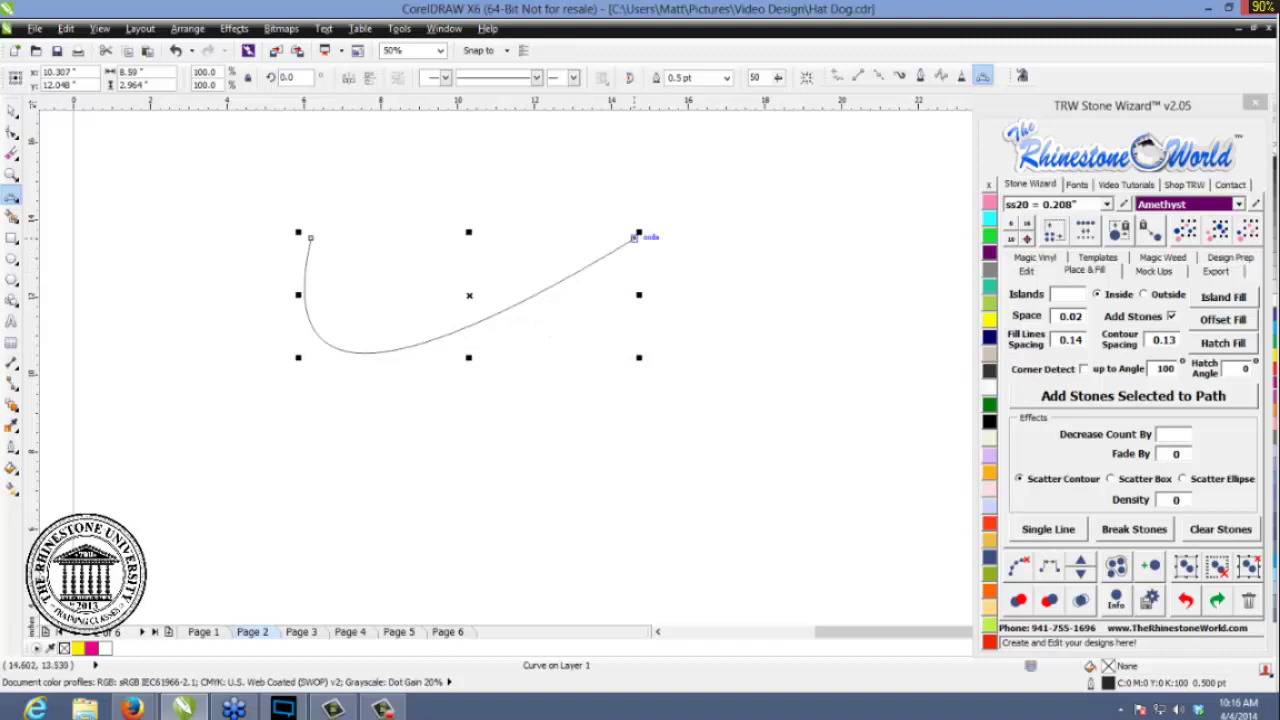
left_click(634, 237)
left_click_drag(883, 424, 745, 228)
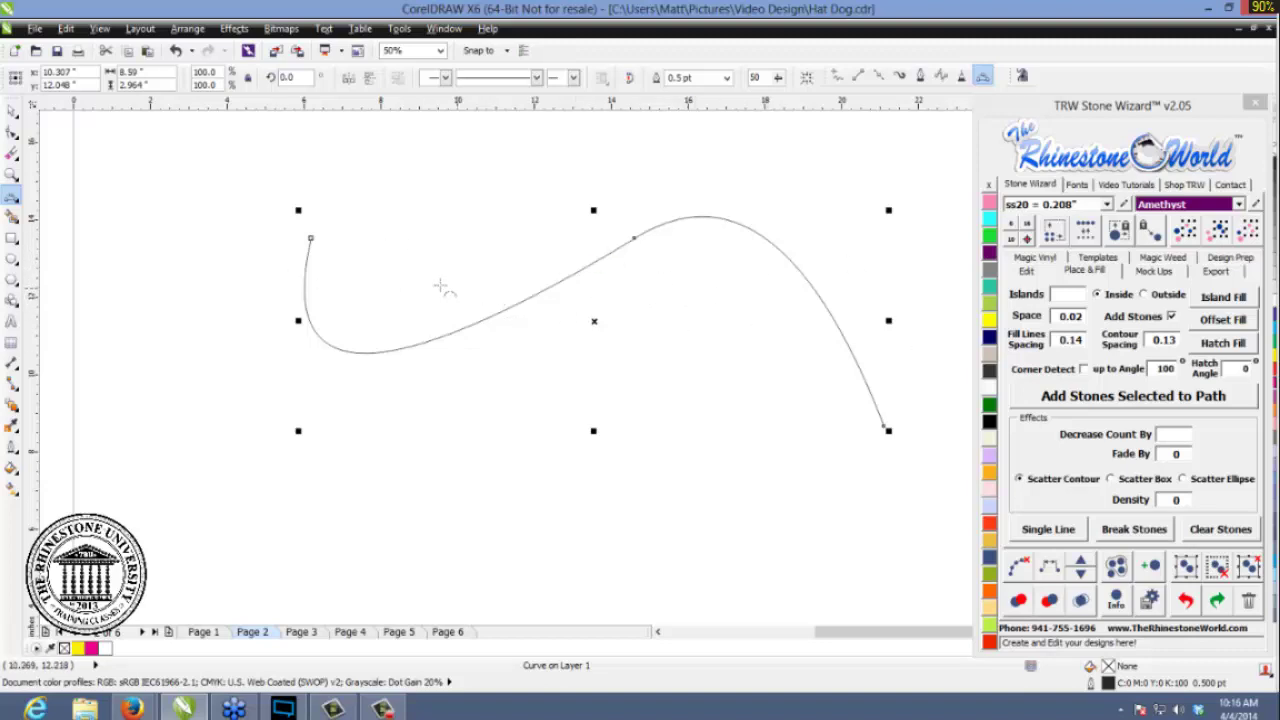
- Add ss20 Amethyst stones along the S-shaped curve with 0.02 spacing, and delete the stone line from the page
left_click(1080, 397)
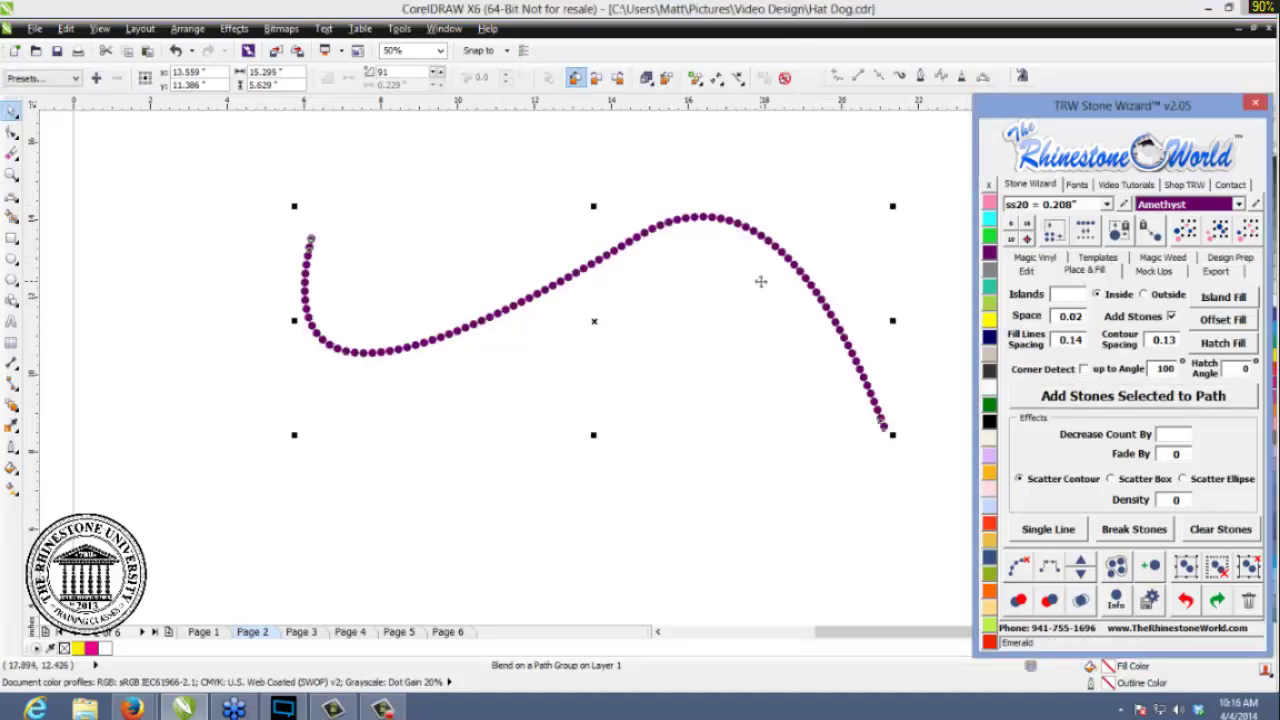
left_click(158, 198)
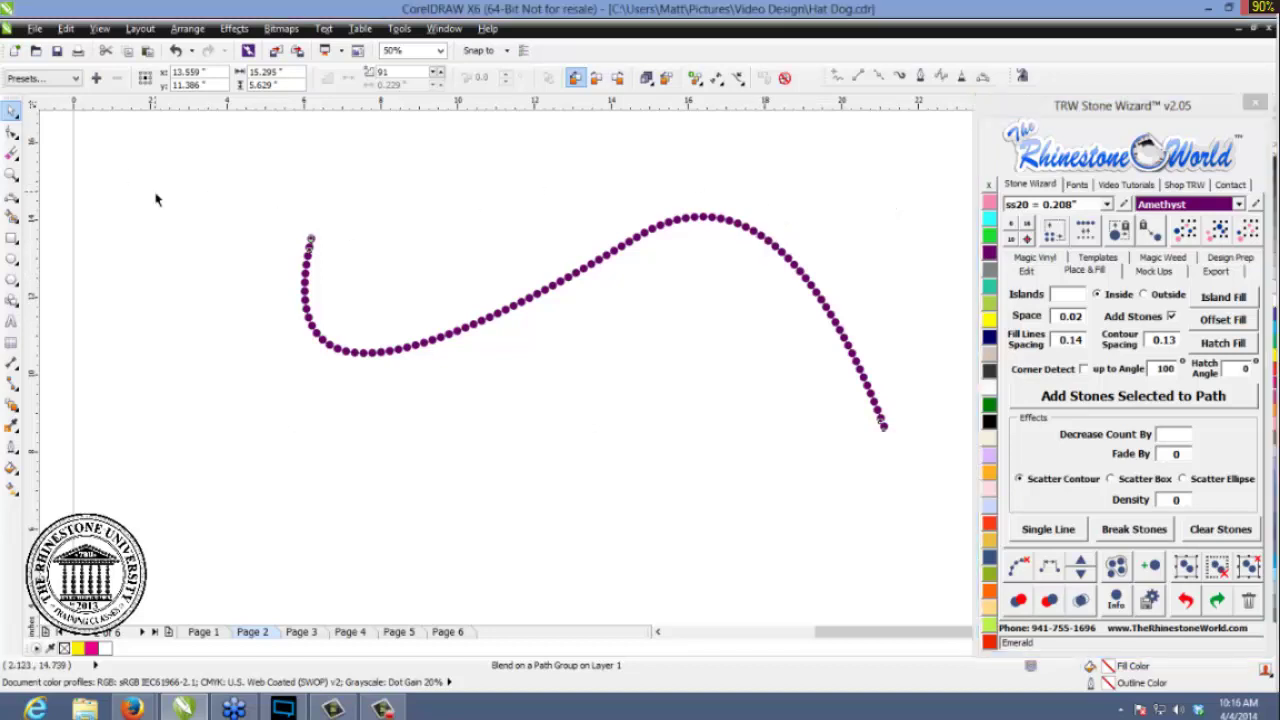
left_click(305, 295)
key("Delete")
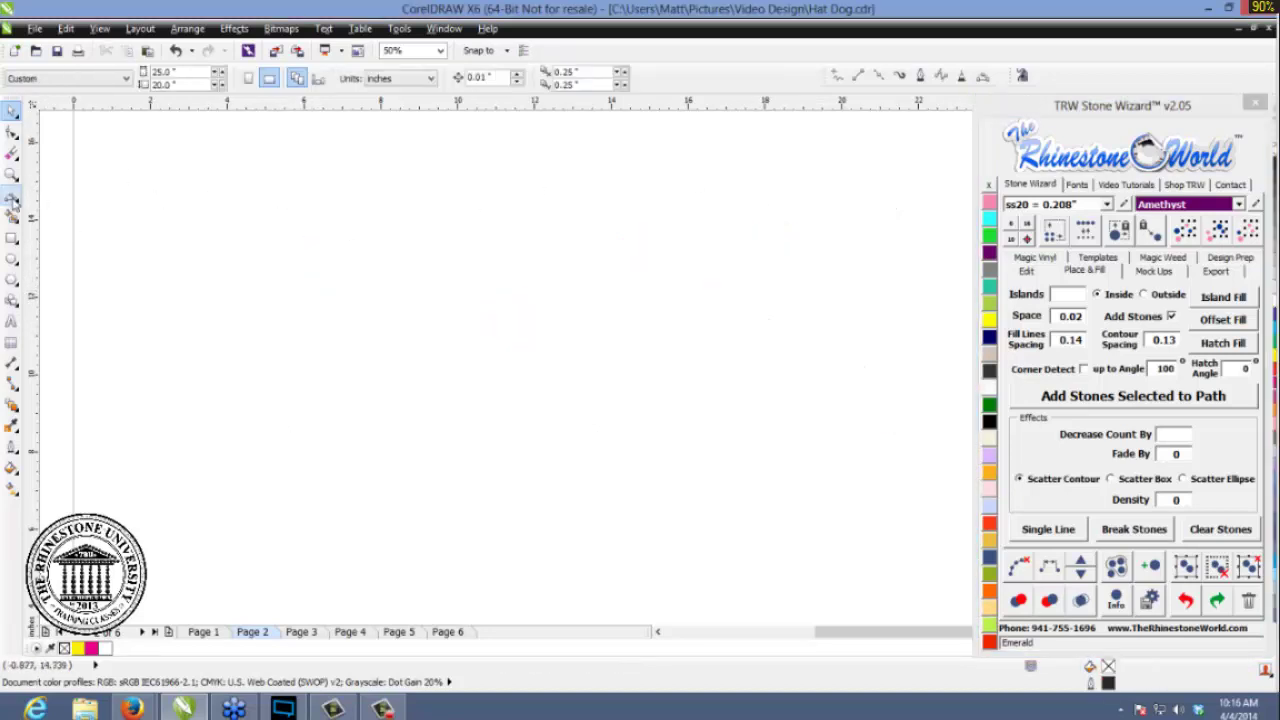
- Start a B-Spline right of the page's centre, waving leftward and rounding into a lobe, about 14.6 in long so far
left_click(940, 86)
left_click(721, 352)
left_click(632, 287)
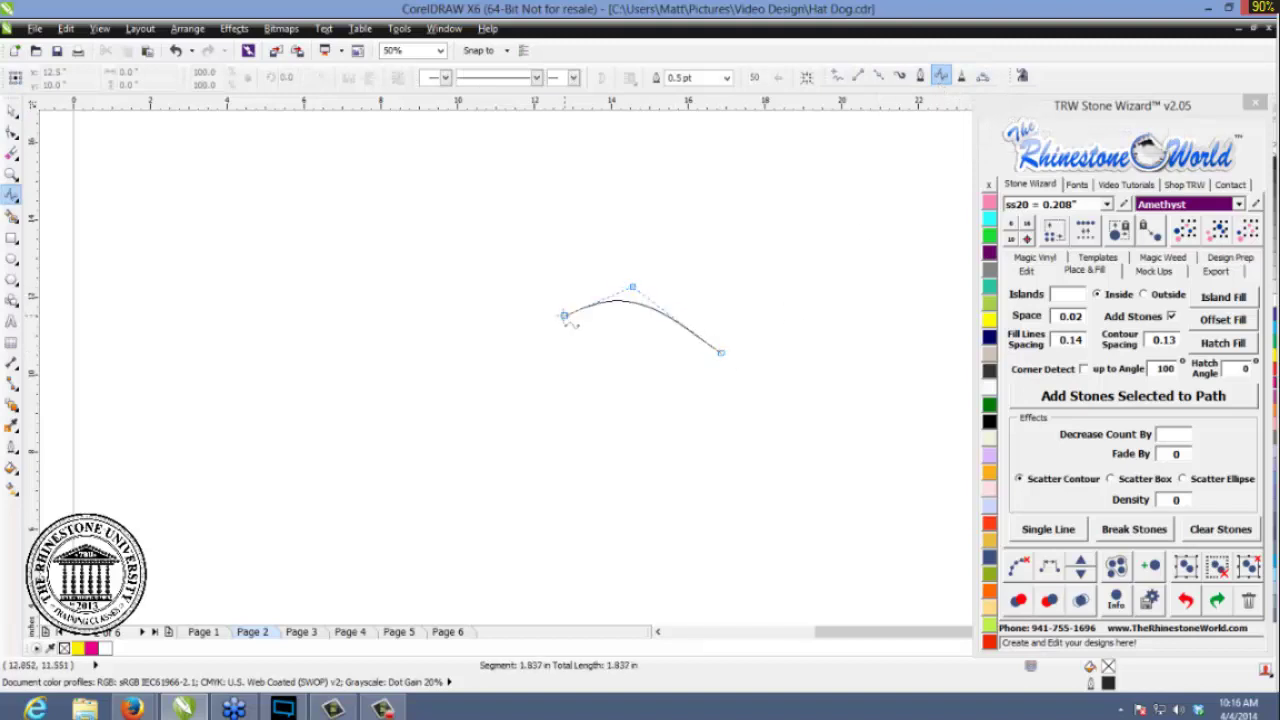
left_click_drag(539, 389, 549, 360)
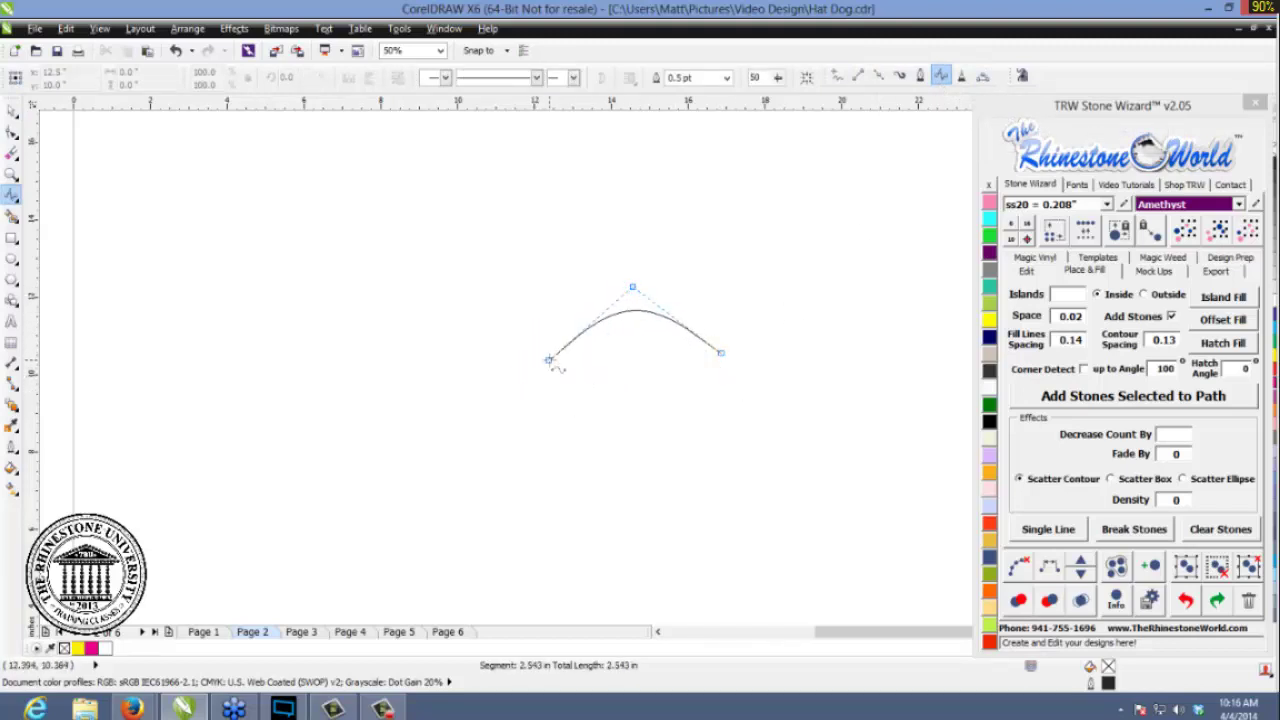
left_click(549, 360)
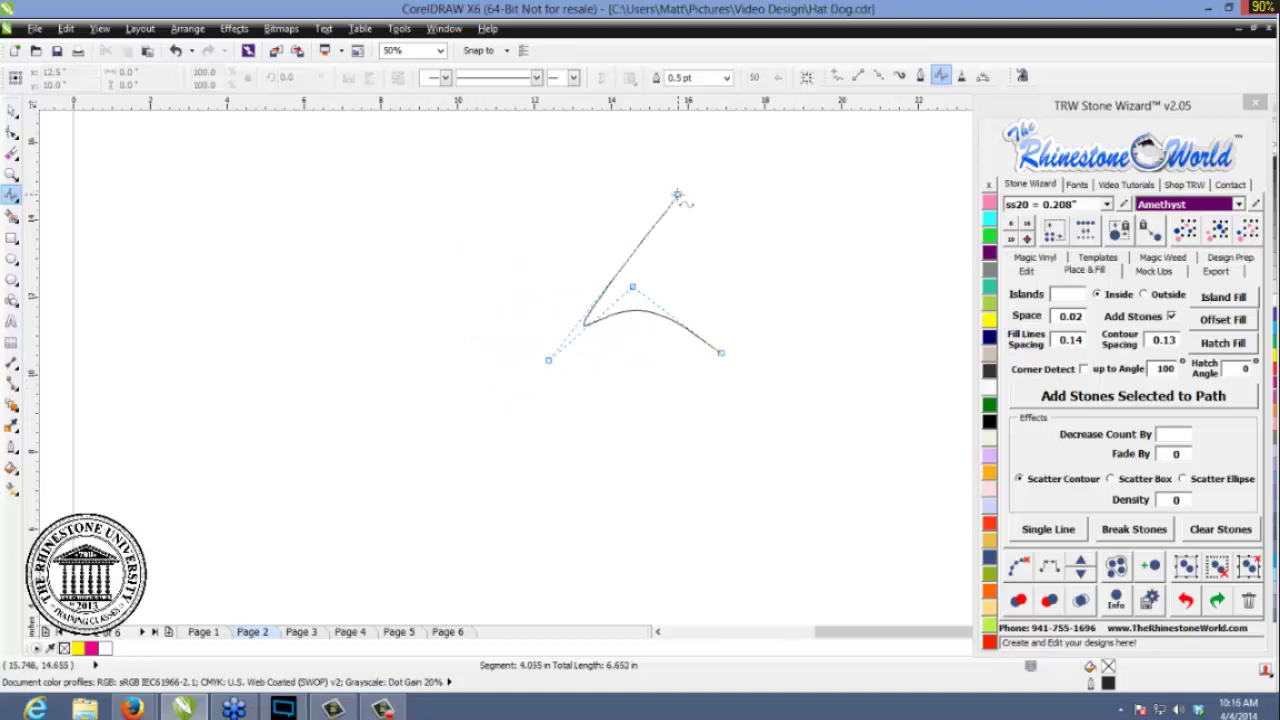
left_click(465, 341)
left_click(415, 263)
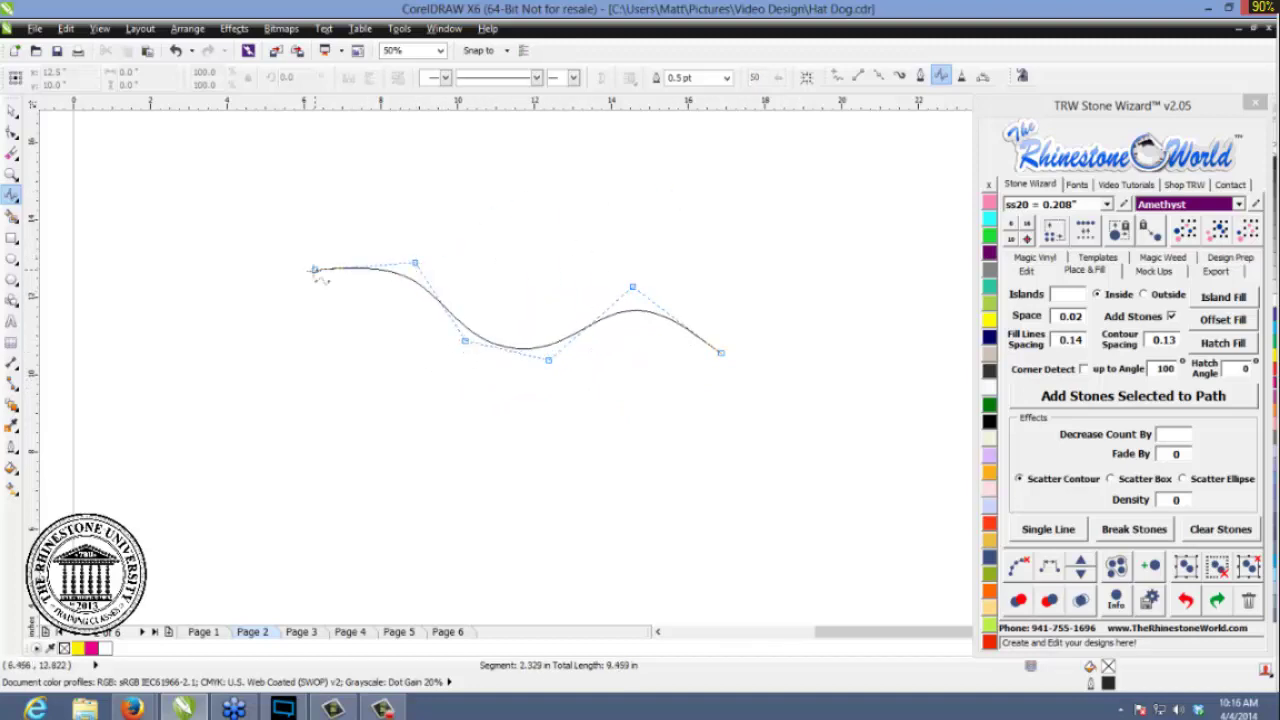
left_click(295, 298)
left_click(277, 413)
left_click(367, 481)
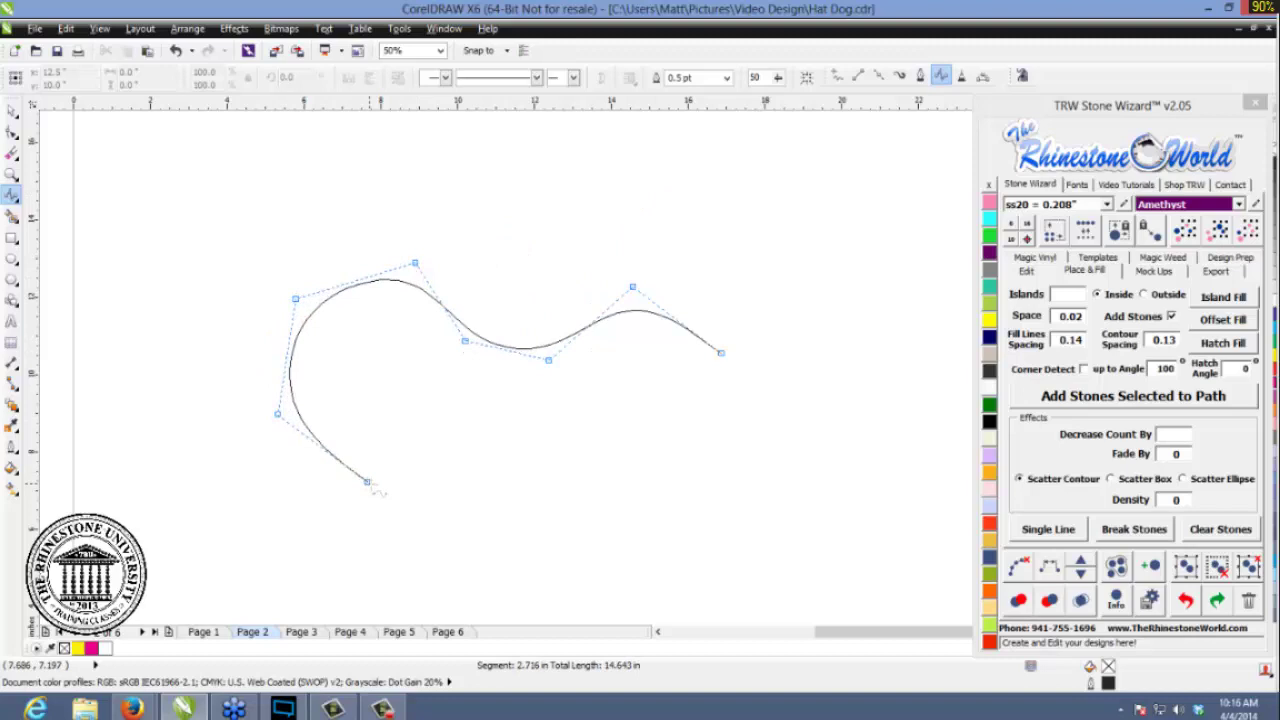
- Continue the B-Spline in smooth waves below the first stretch to the right, looping upward along the page's right side
left_click(513, 425)
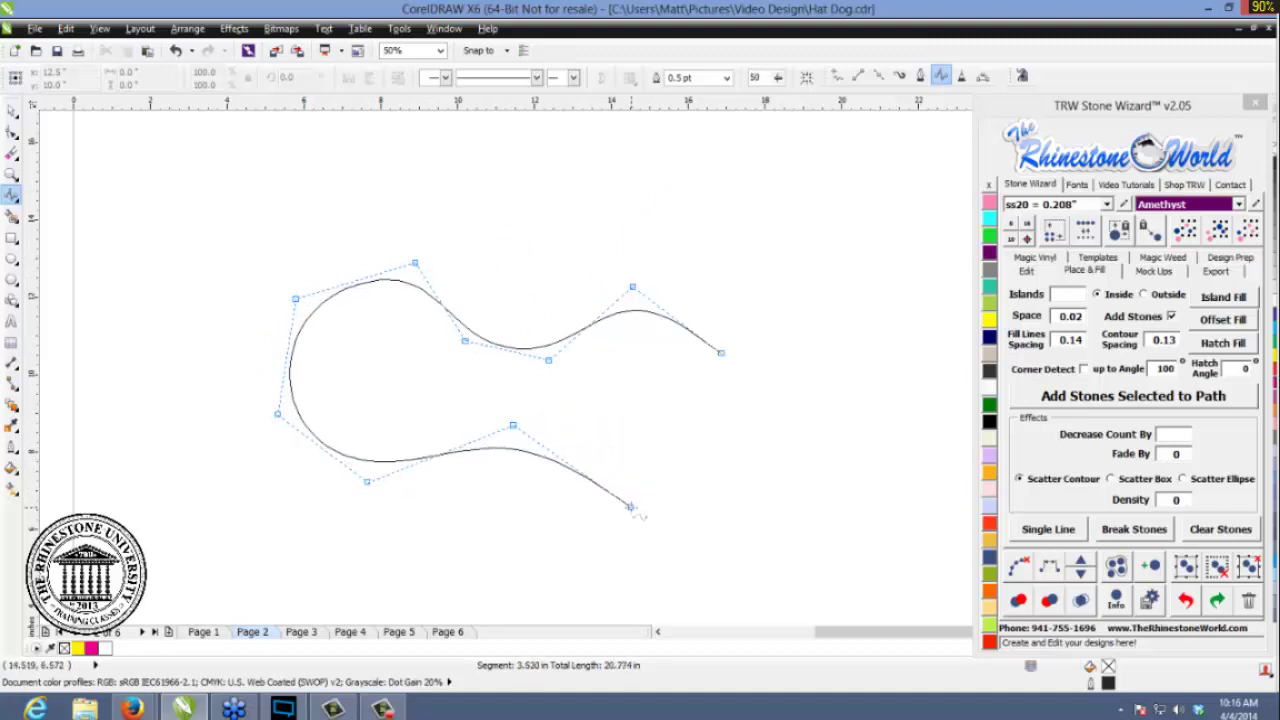
left_click(630, 507)
left_click(755, 517)
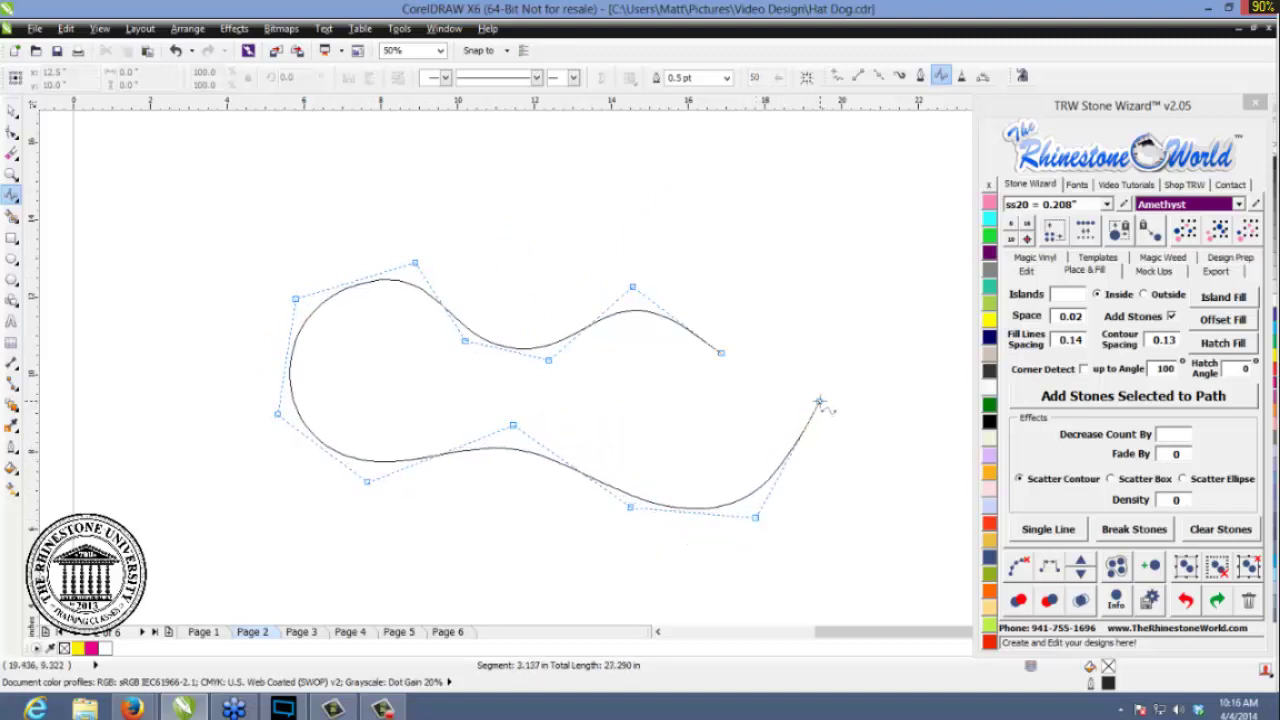
left_click(818, 402)
left_click(779, 328)
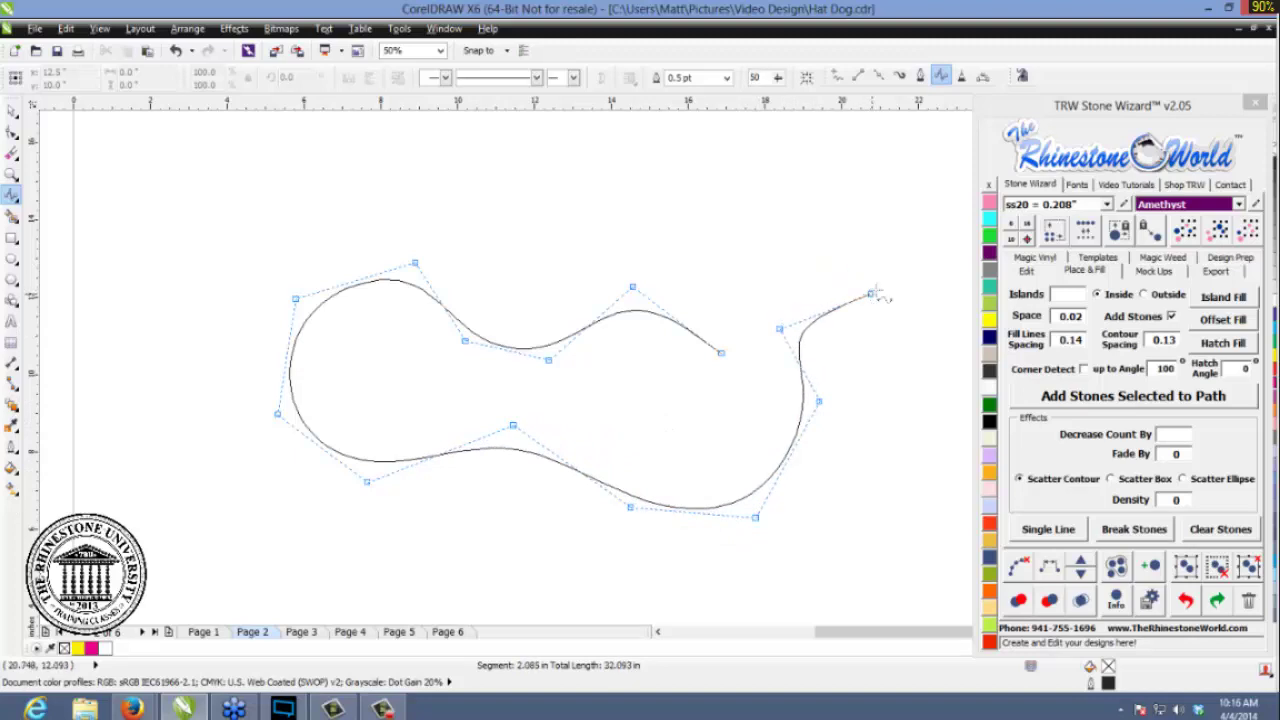
left_click(871, 293)
left_click(803, 204)
left_click(702, 238)
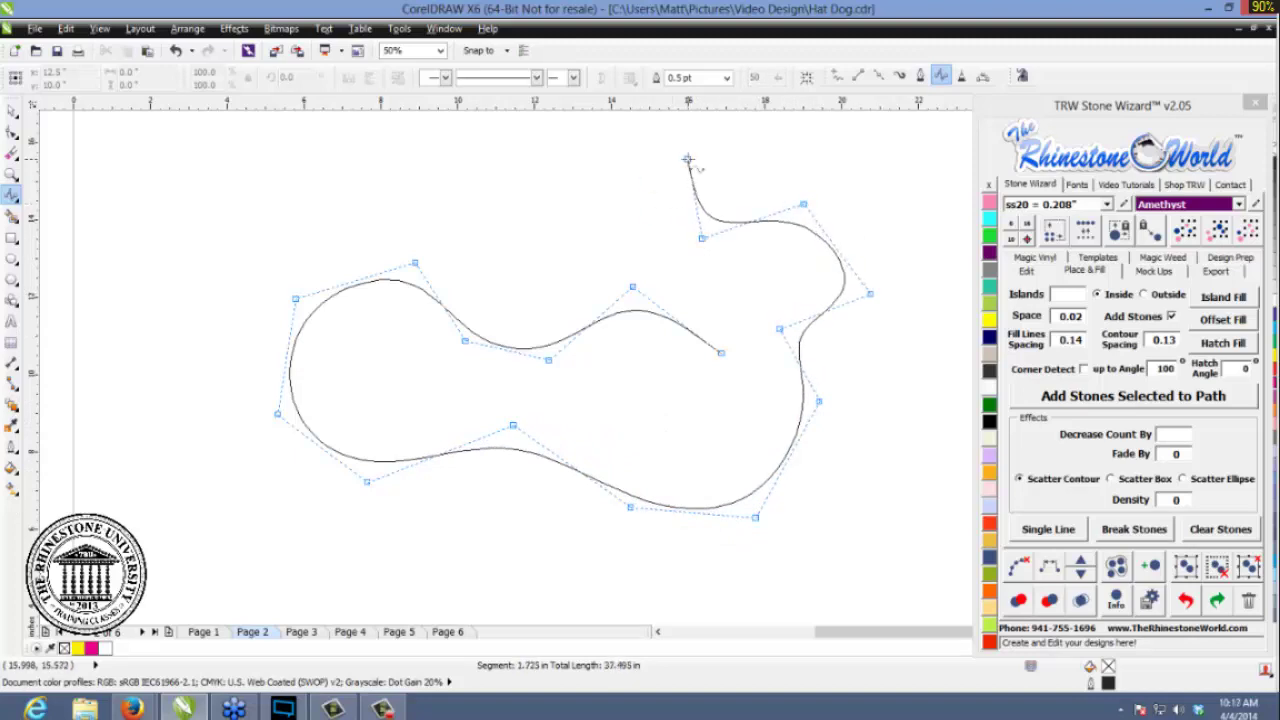
- Run the B-Spline leftward across the upper page in smooth waves, ending with a clamped sharp point above the lobe
left_click(687, 160)
left_click(567, 179)
left_click(527, 238)
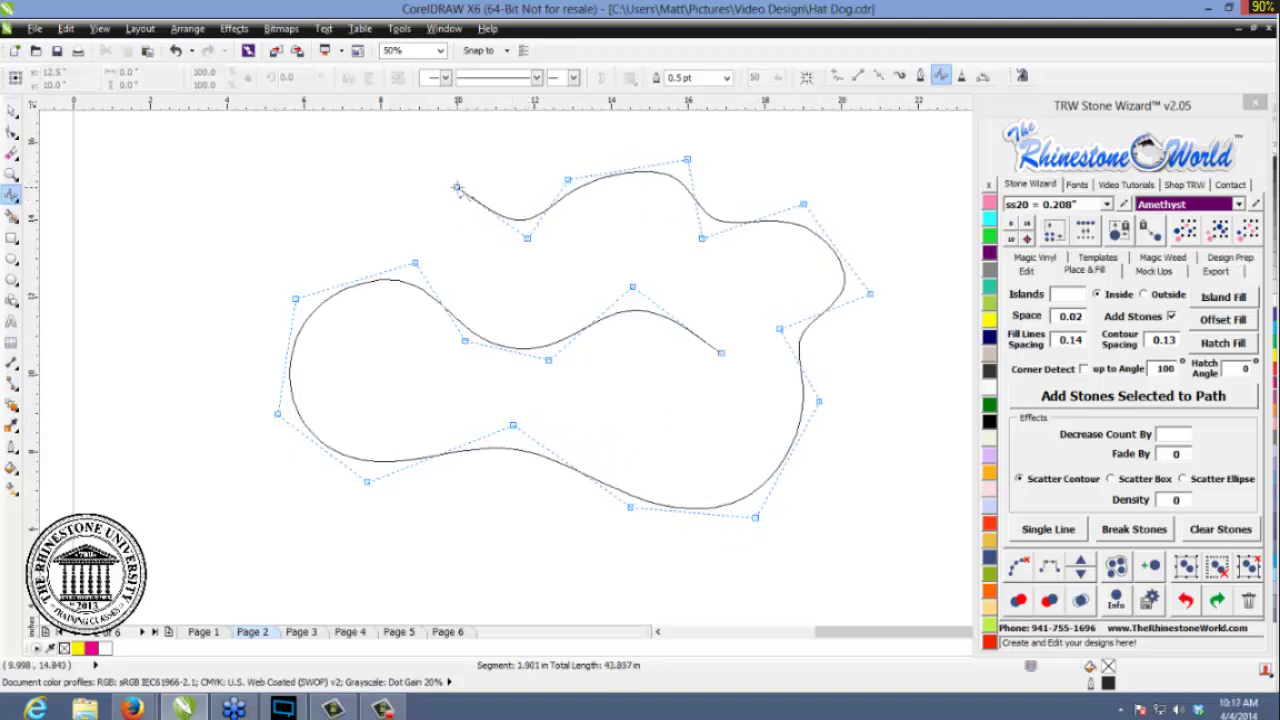
left_click(456, 187)
left_click(351, 176)
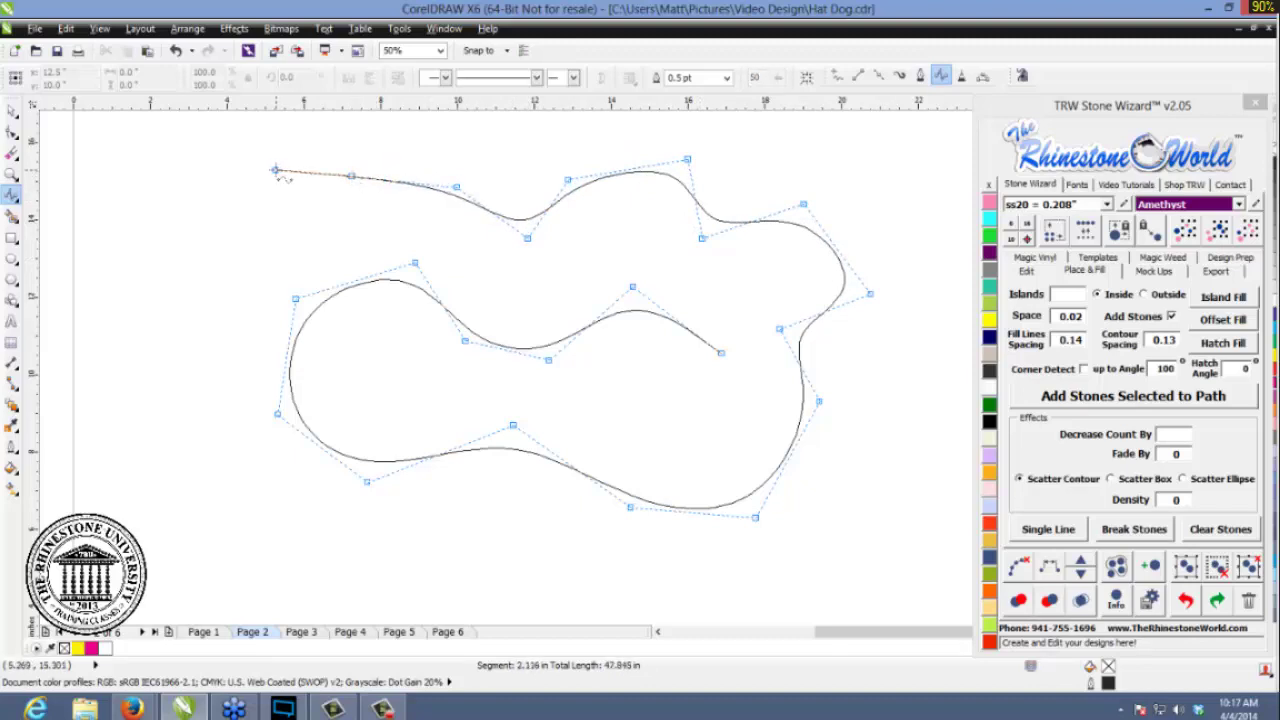
left_click(316, 222)
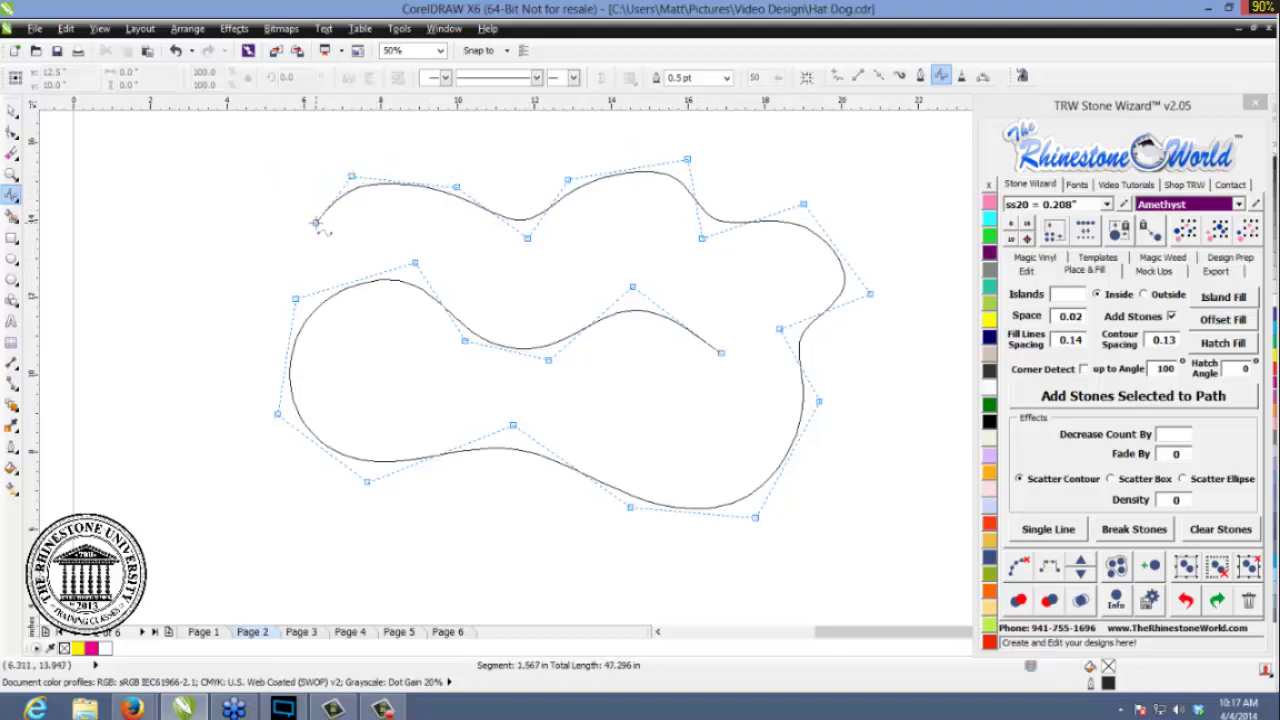
- Add a rounded hump to the B-Spline, followed by straight zigzag segments with clamped corners down the page's left side
left_click(241, 157)
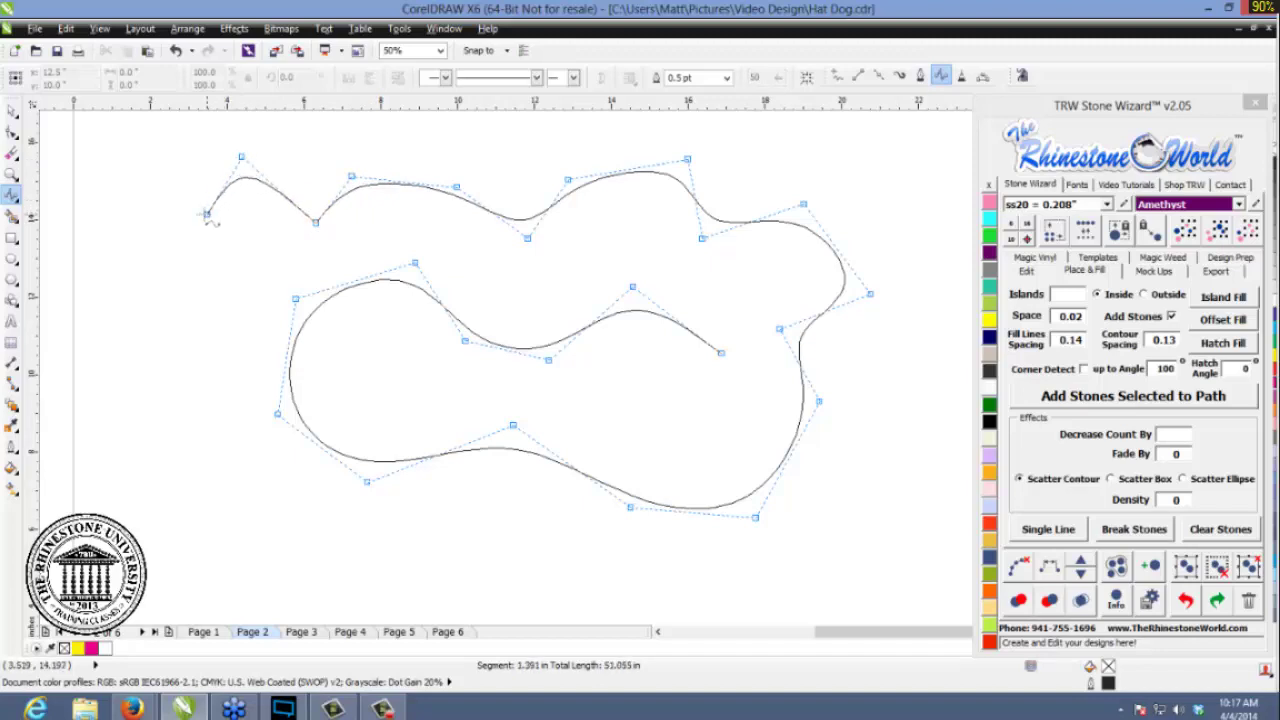
left_click(177, 209)
left_click(217, 296)
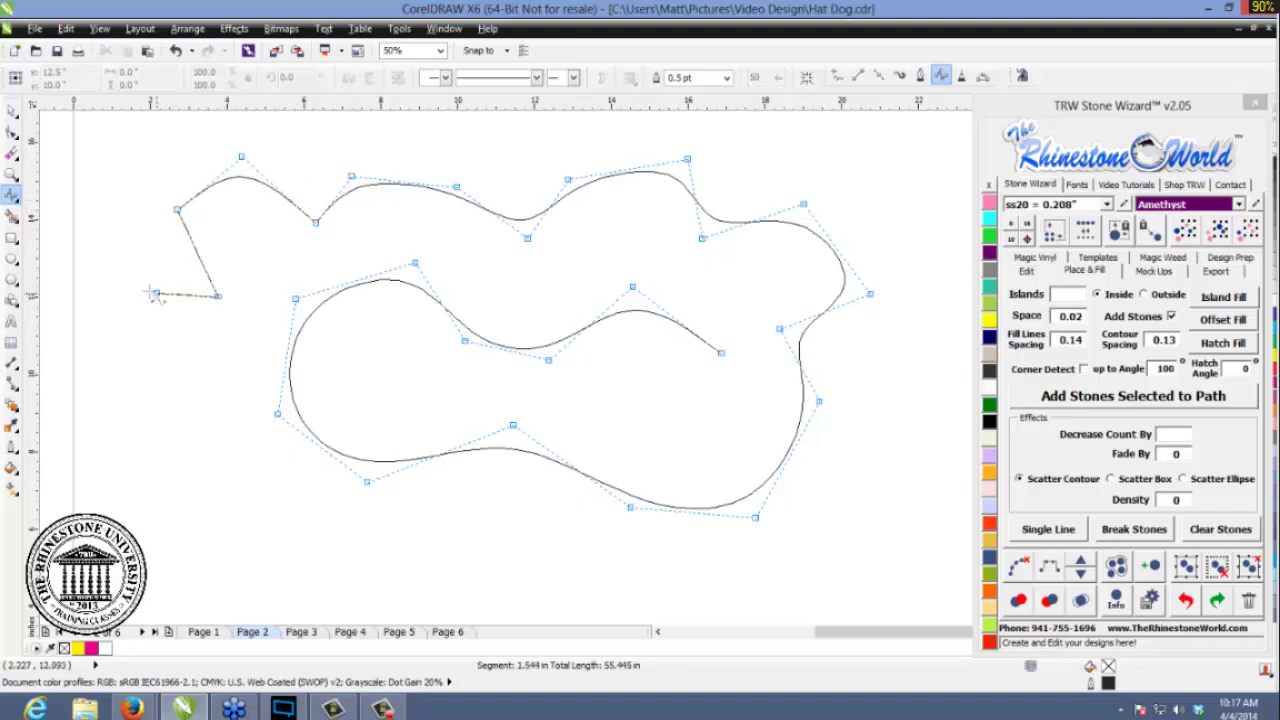
left_click(121, 287)
left_click(121, 374)
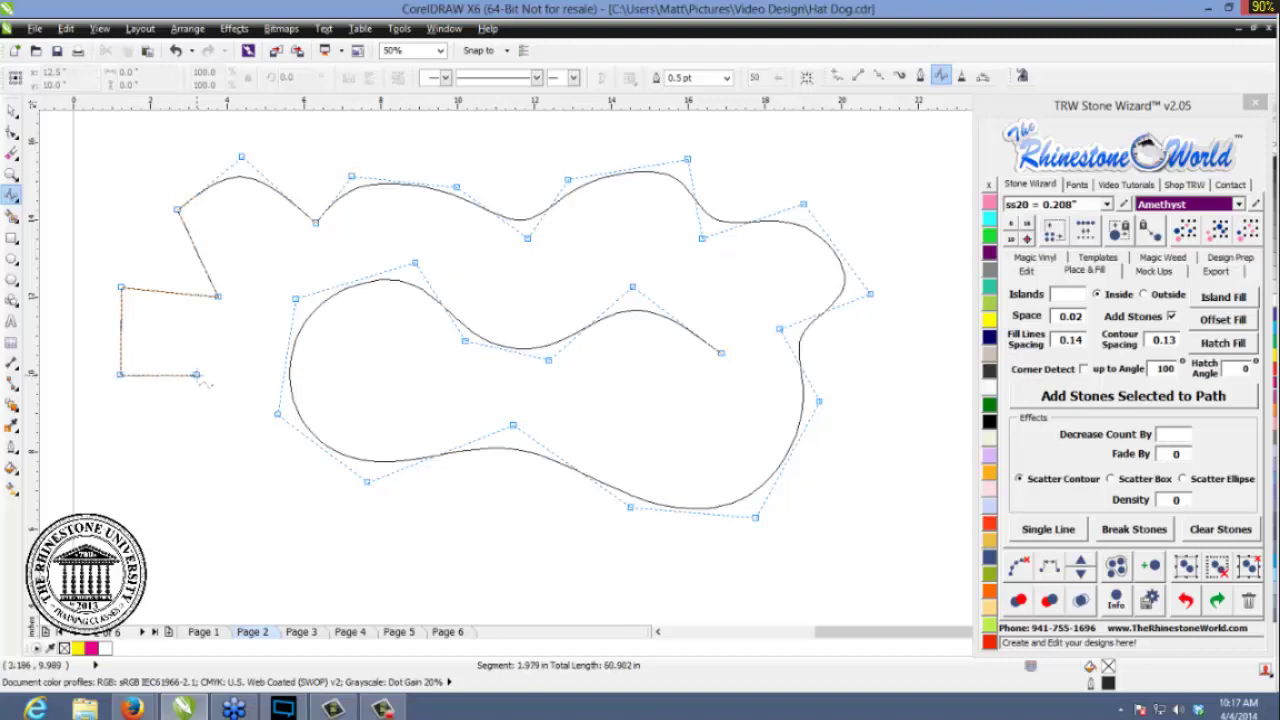
left_click(196, 375)
- Curve the B-Spline smoothly from the zigzag down below the lobe, finishing this stretch at a clamped point
left_click(142, 452)
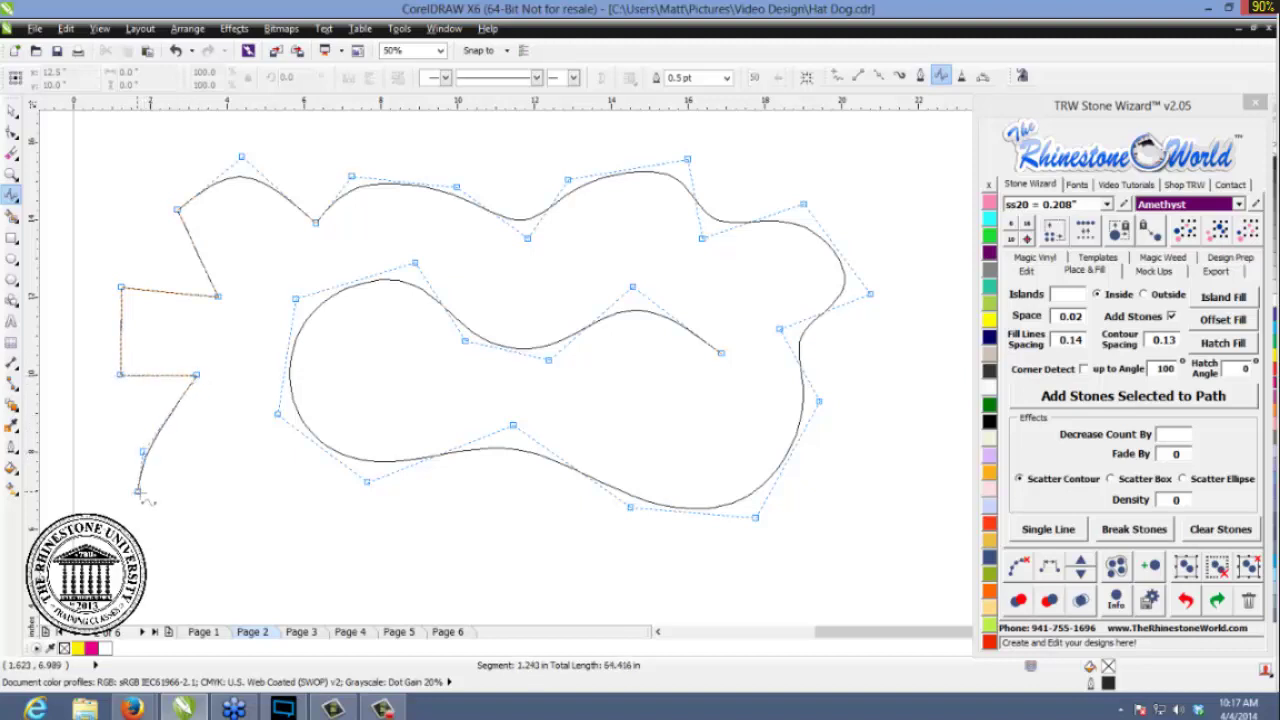
left_click(205, 502)
left_click(288, 486)
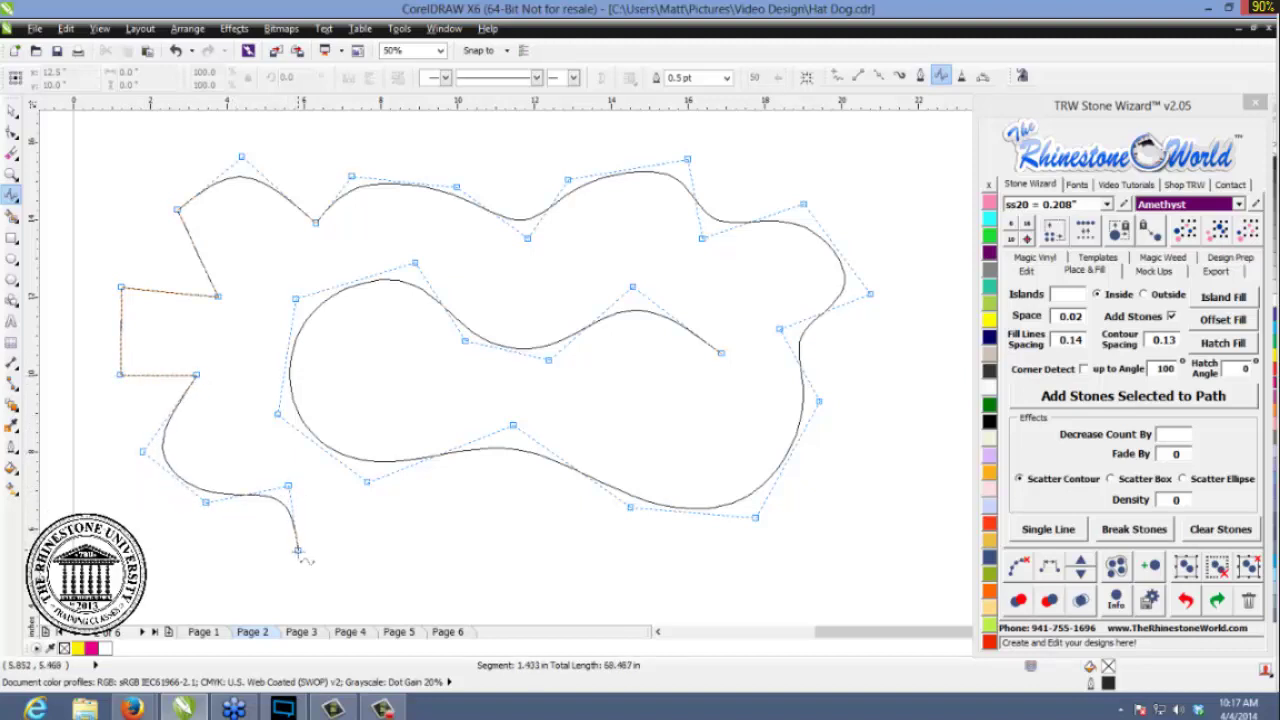
left_click(299, 558)
left_click(333, 566)
- Extend the B-Spline rightward beneath the waves with clamped points that form straight, square-like teeth
left_click(412, 539)
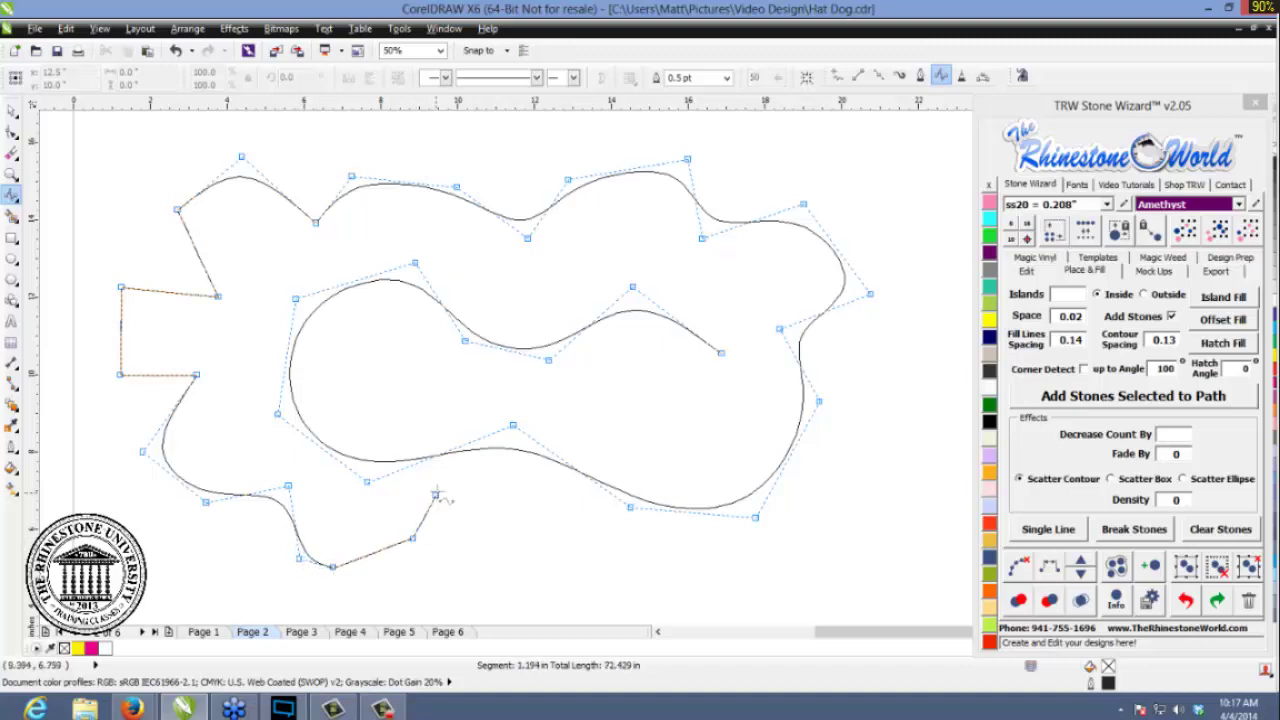
left_click(439, 488)
left_click(510, 496)
left_click(505, 575)
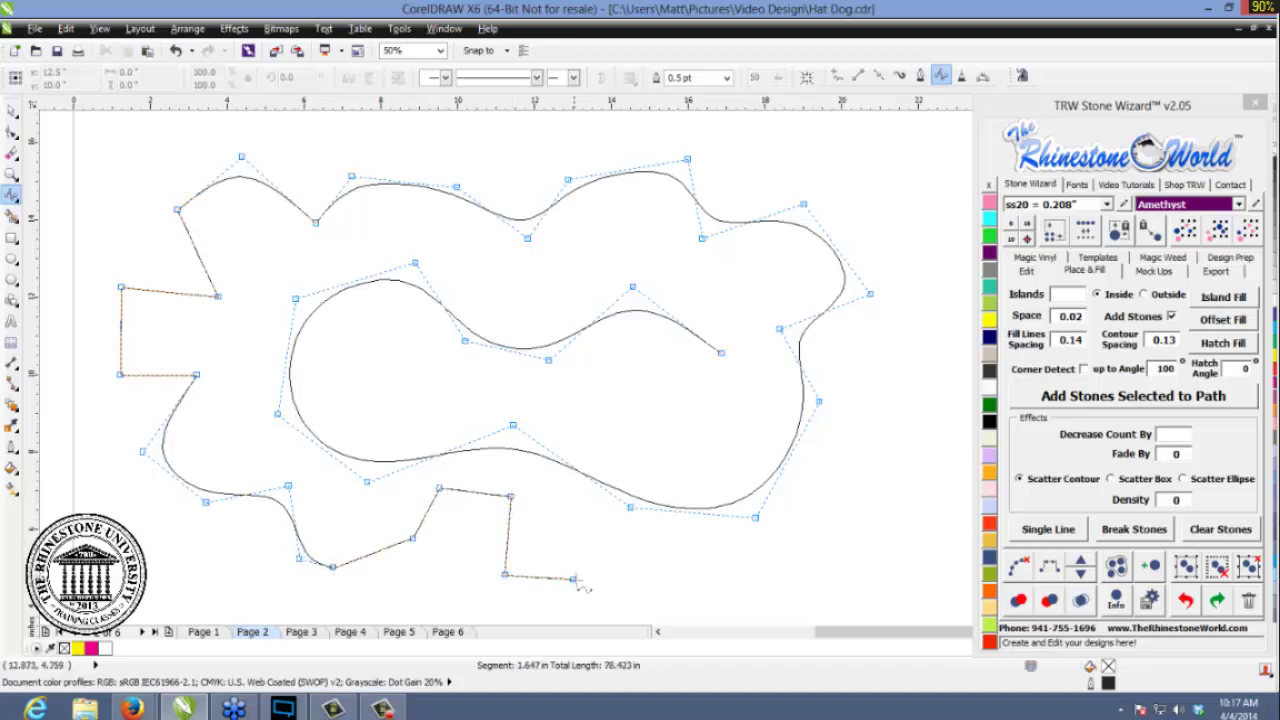
left_click(582, 579)
left_click(592, 516)
left_click(650, 533)
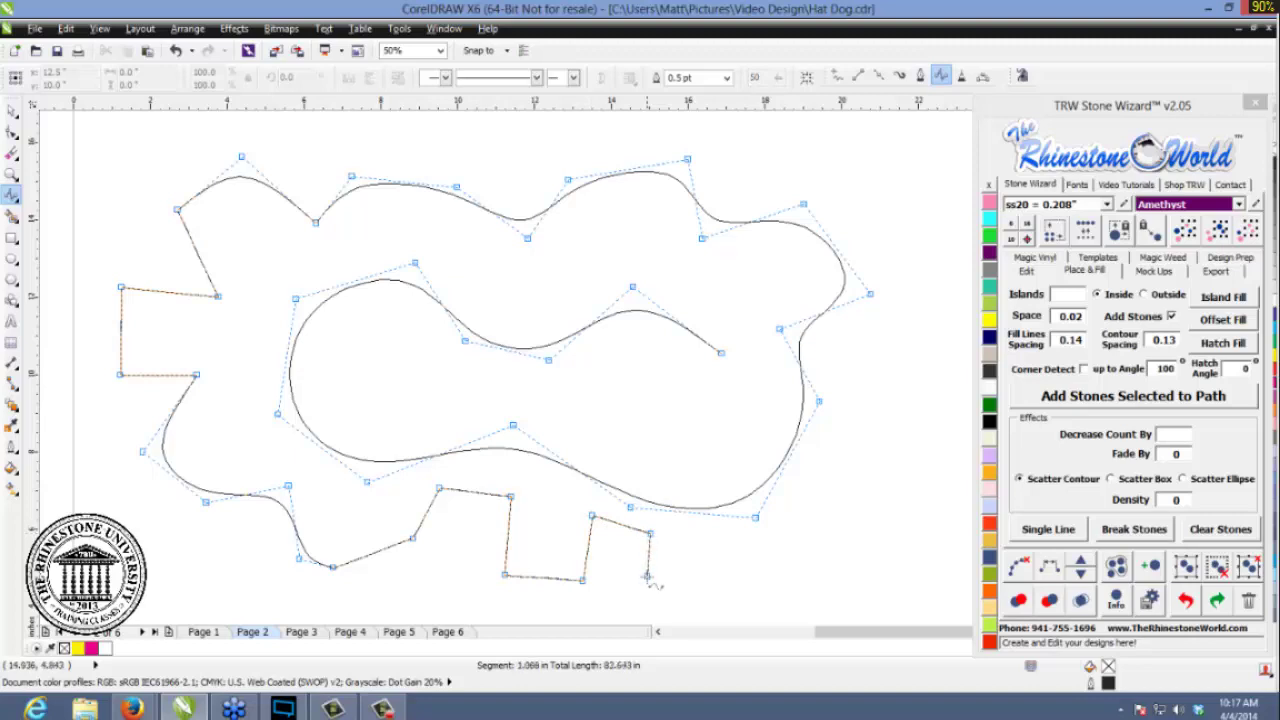
left_click(646, 588)
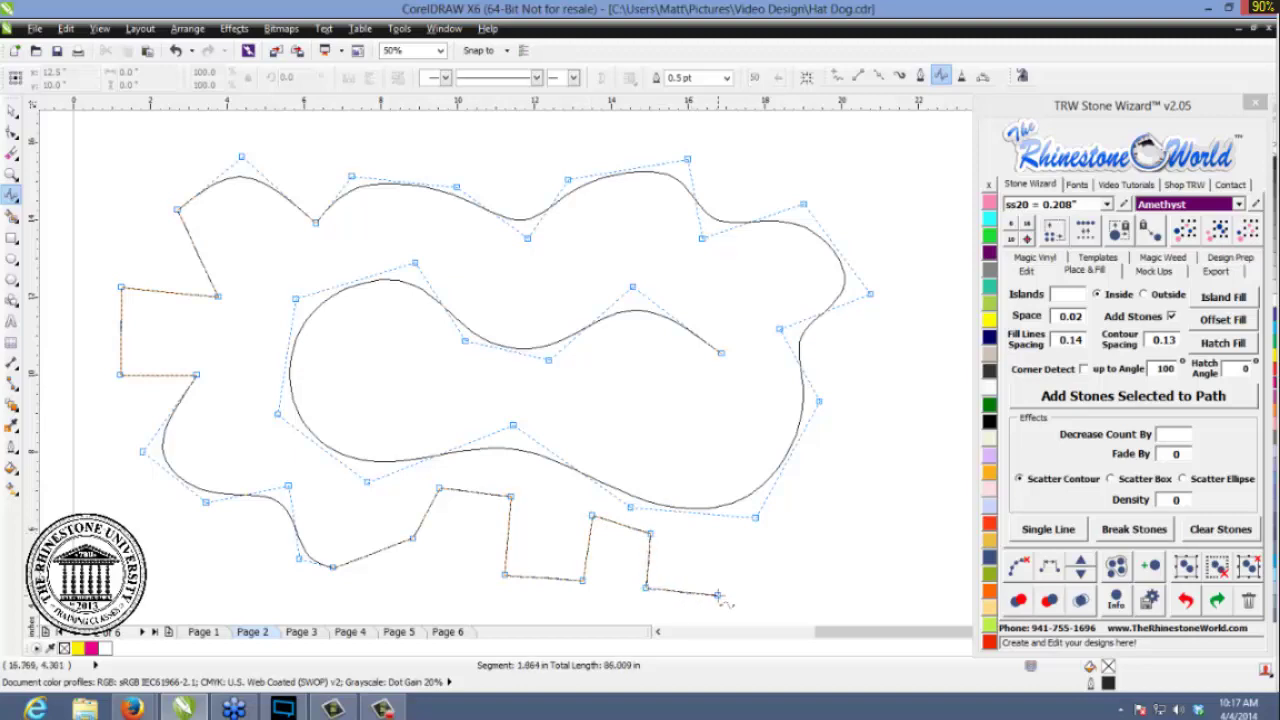
left_click(723, 539)
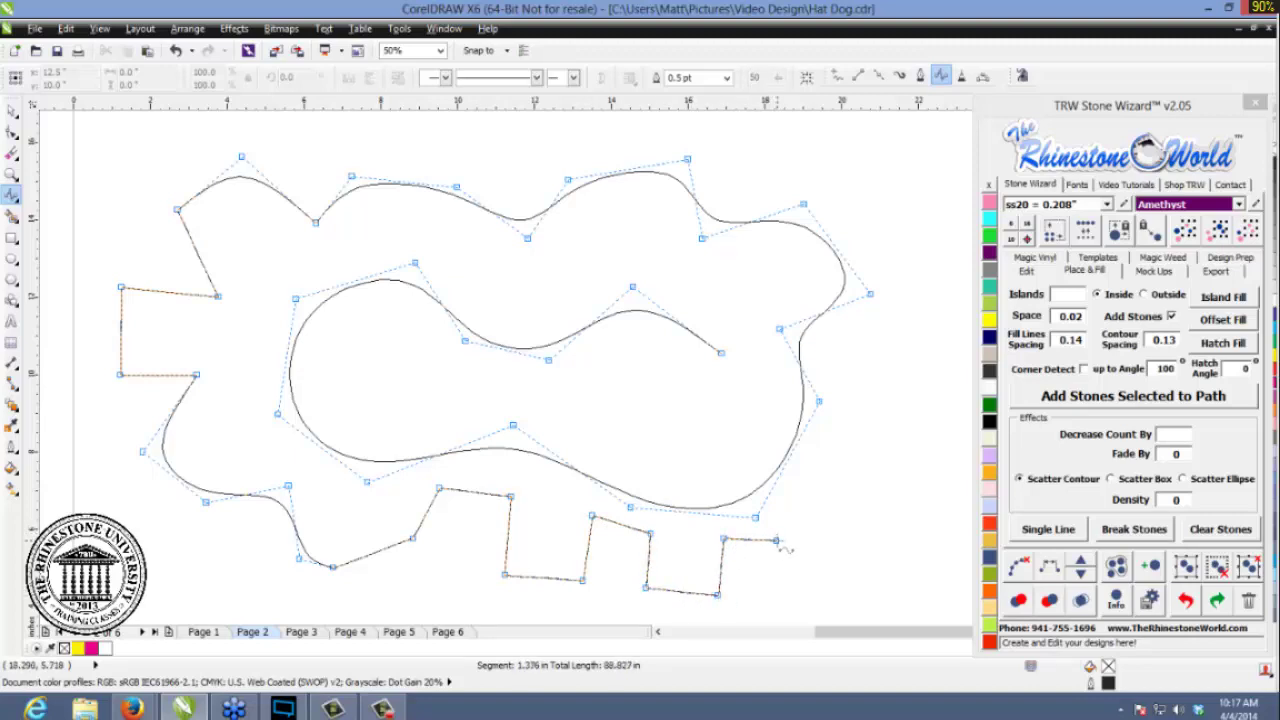
left_click(786, 537)
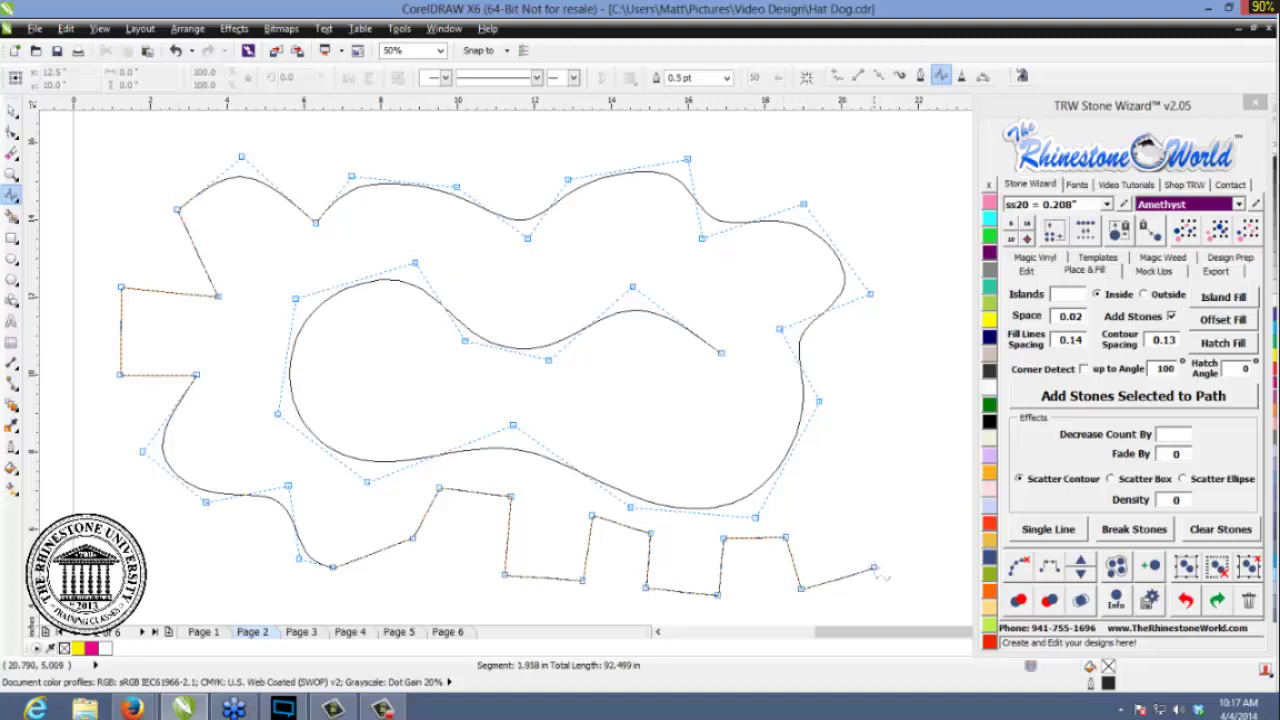
- Curve the B-Spline smoothly up the page's right side from the square teeth and end it as an open curve
left_click(873, 567)
left_click(893, 503)
left_click(841, 453)
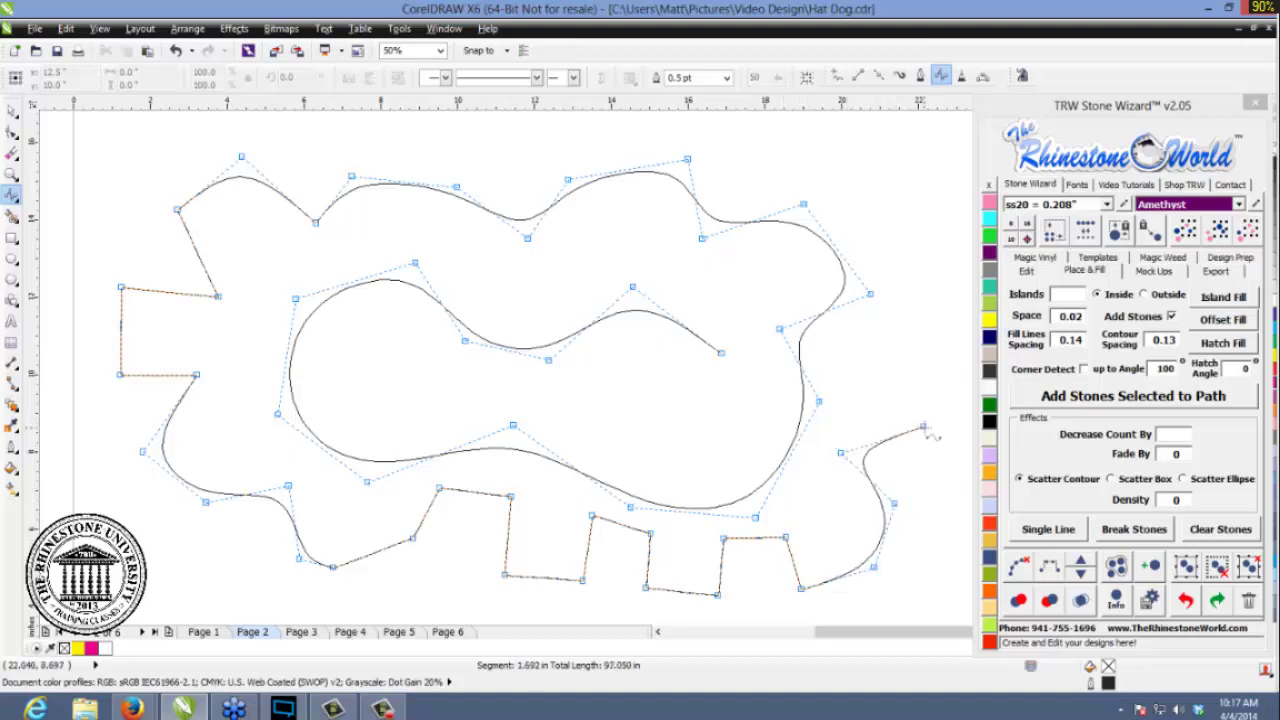
left_click(927, 428)
left_click(957, 343)
double_click(887, 311)
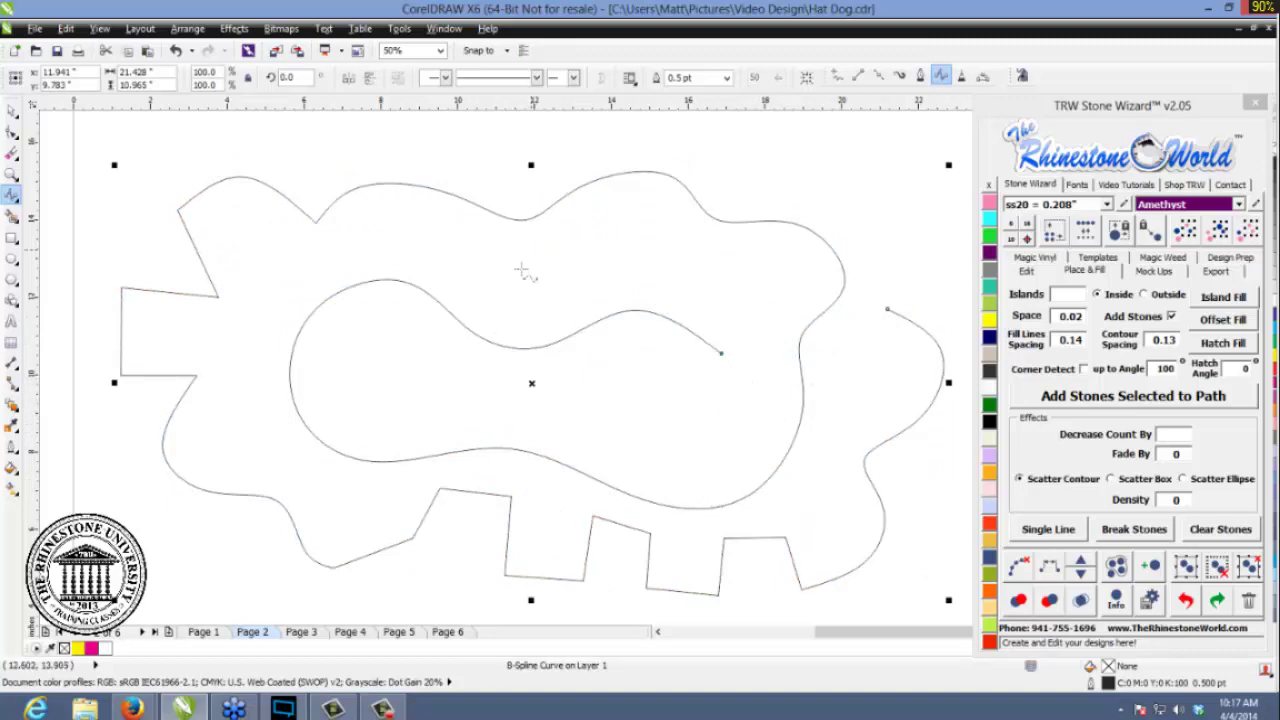
- Place ss20 Amethyst stones along the whole B-Spline path
left_click(11, 110)
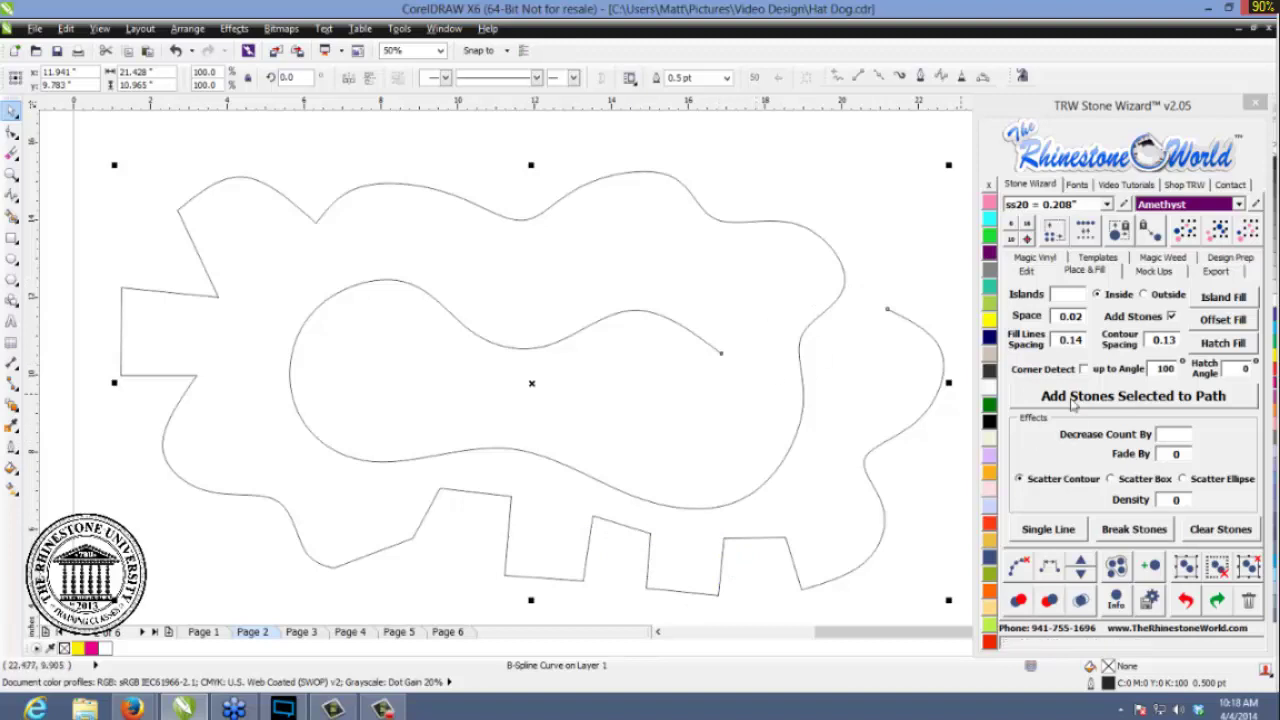
left_click(1075, 400)
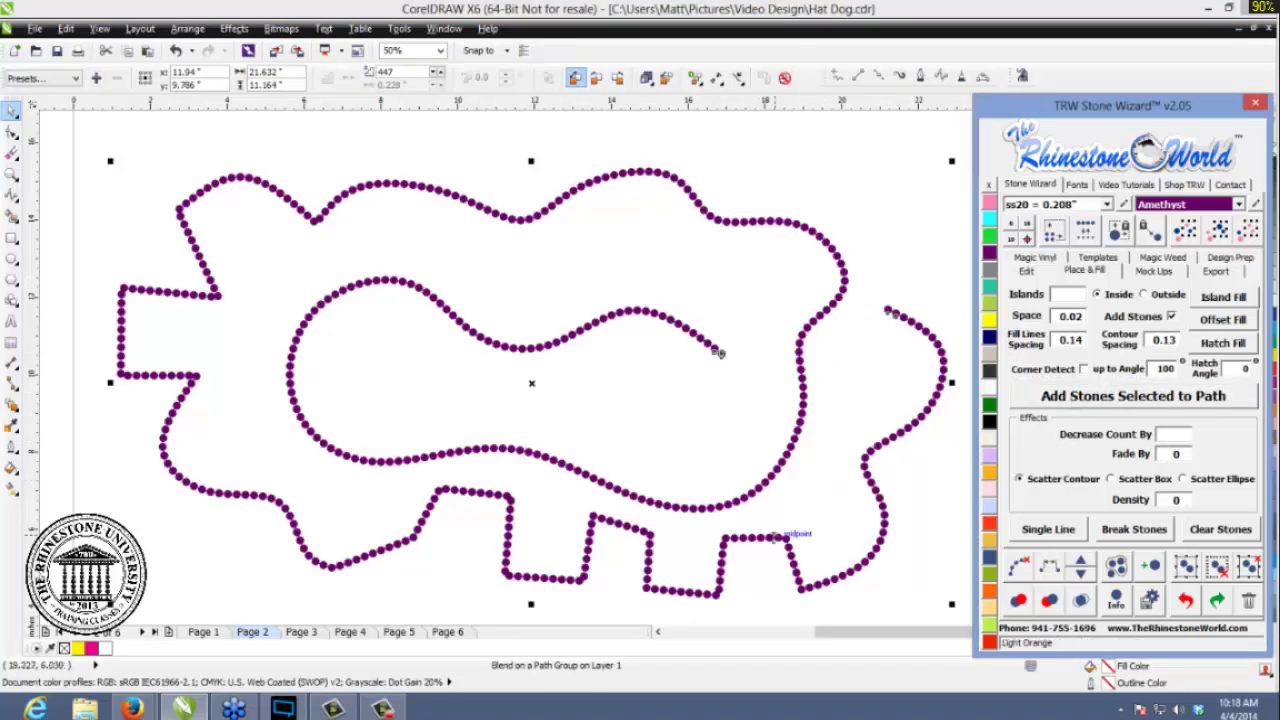
left_click(765, 318)
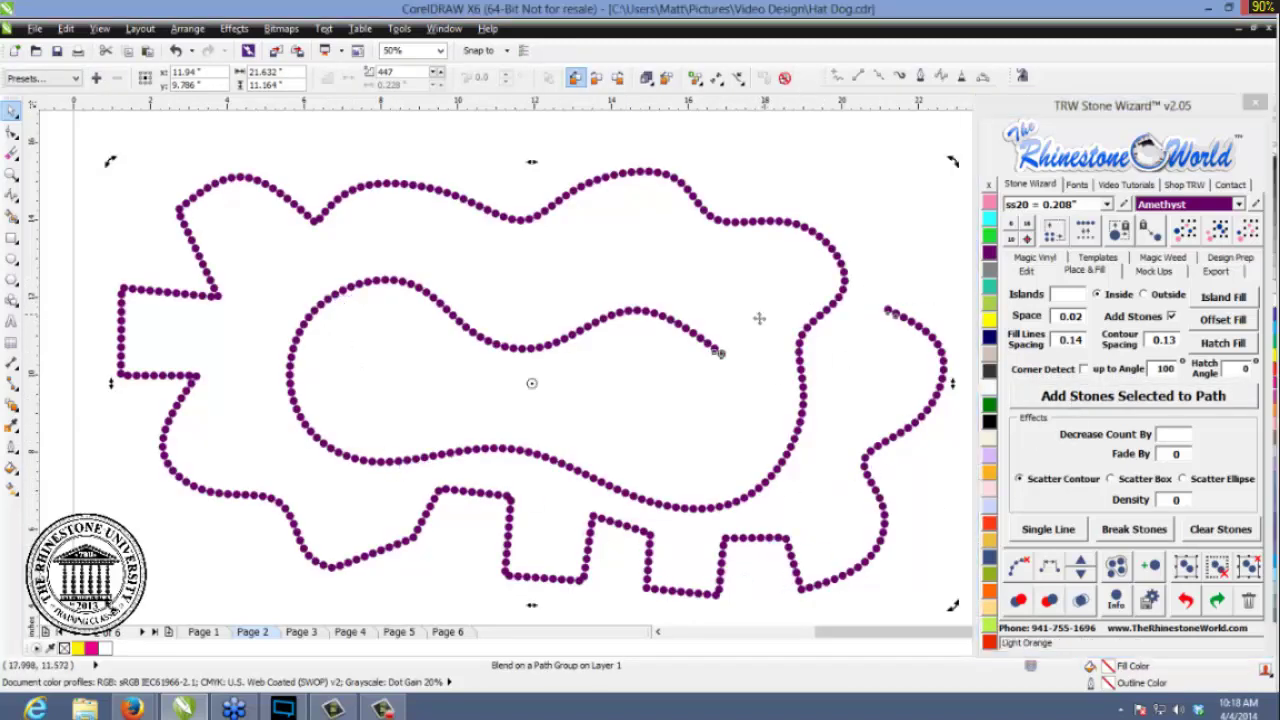
left_click(812, 200)
- Delete the stoned B-Spline curve from the page
left_click(718, 352)
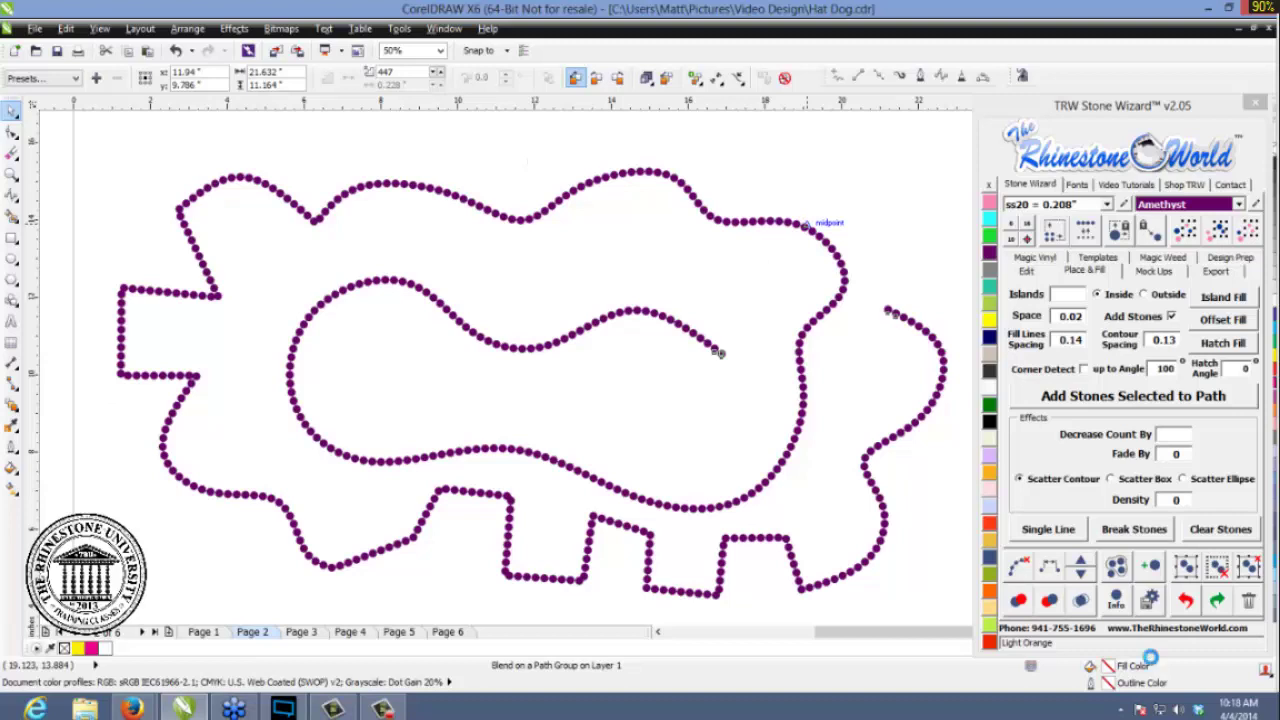
key("Delete")
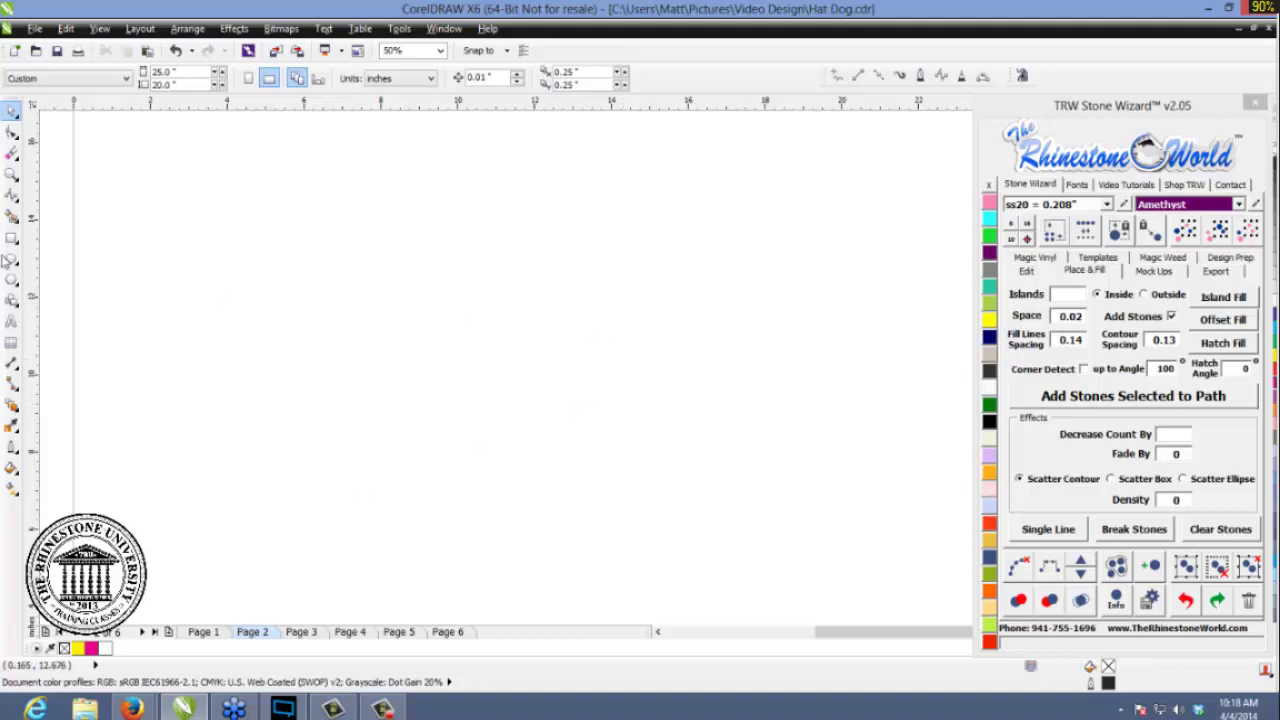
- Start a B-Spline swoosh with a small curled tip, running its upper edge leftward to a clamped corner
left_click(14, 196)
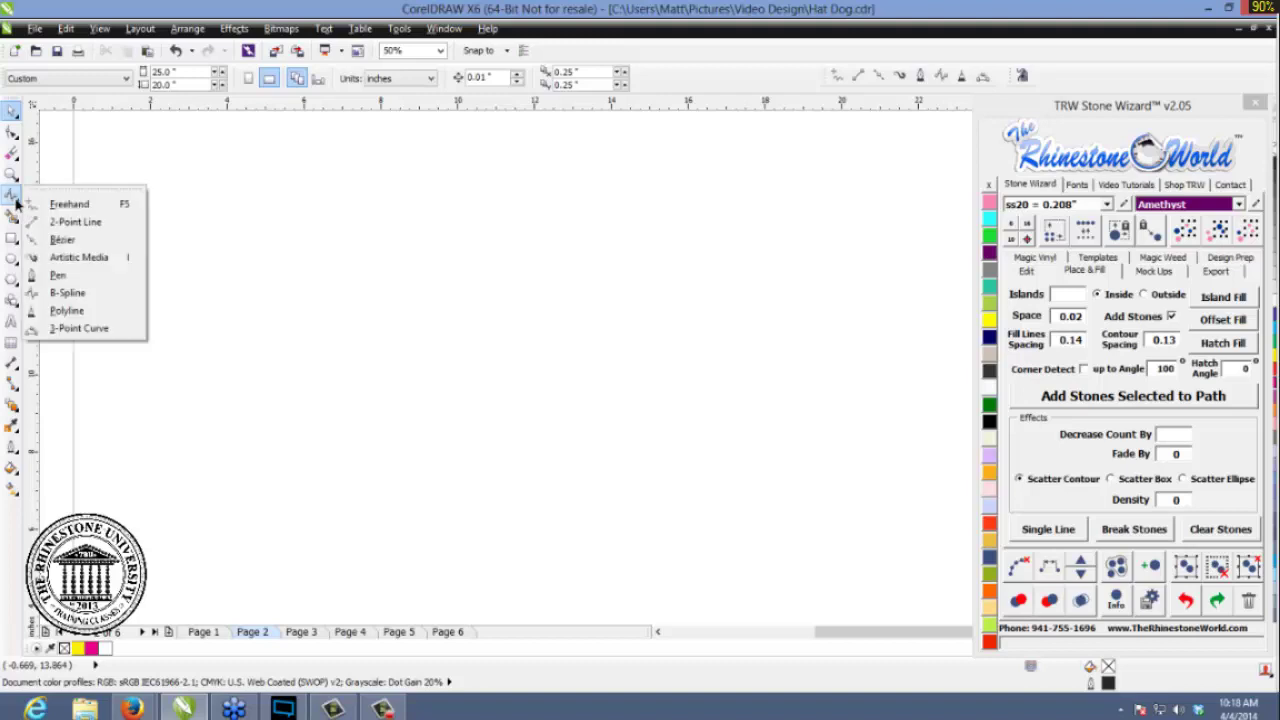
left_click(45, 292)
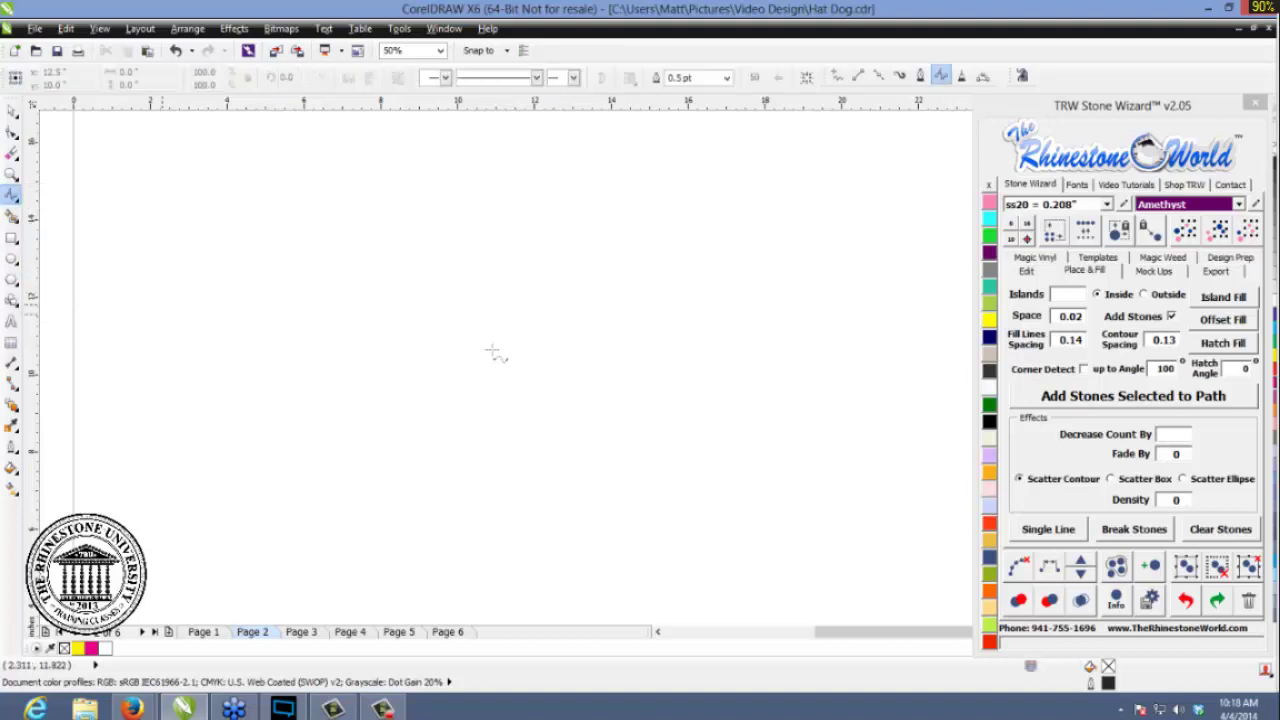
left_click(676, 238)
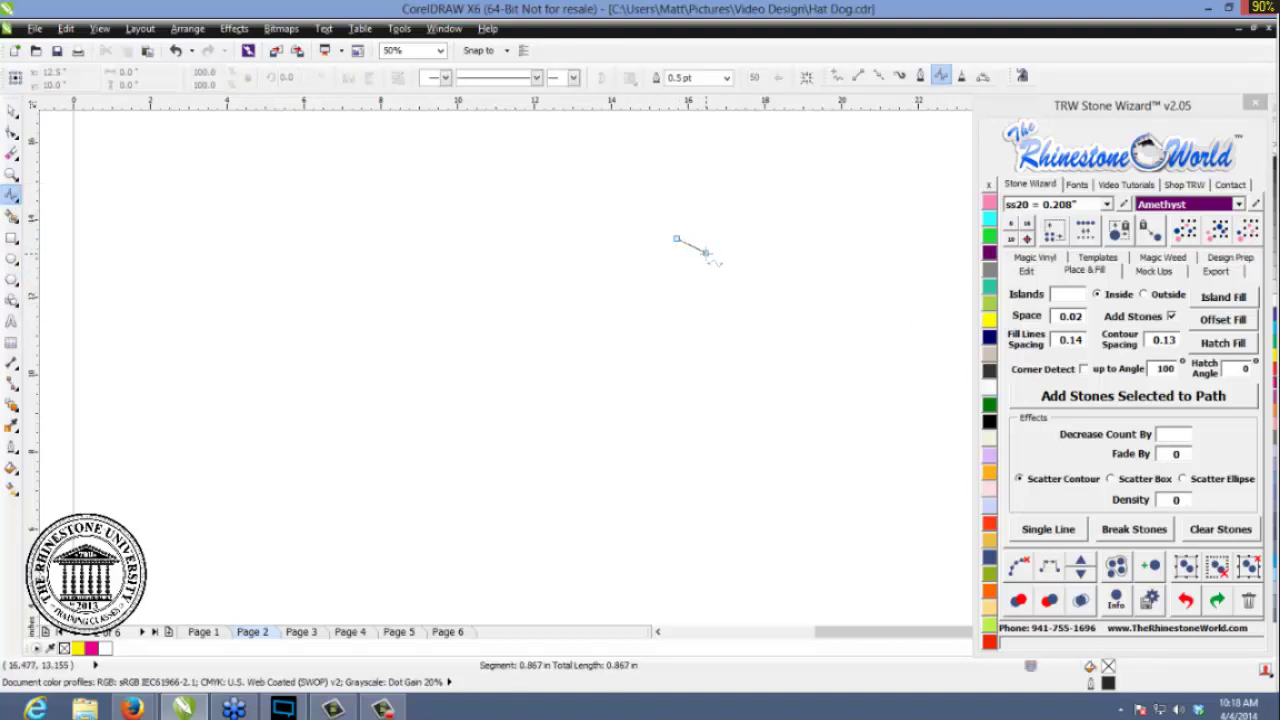
left_click(704, 253)
left_click(688, 296)
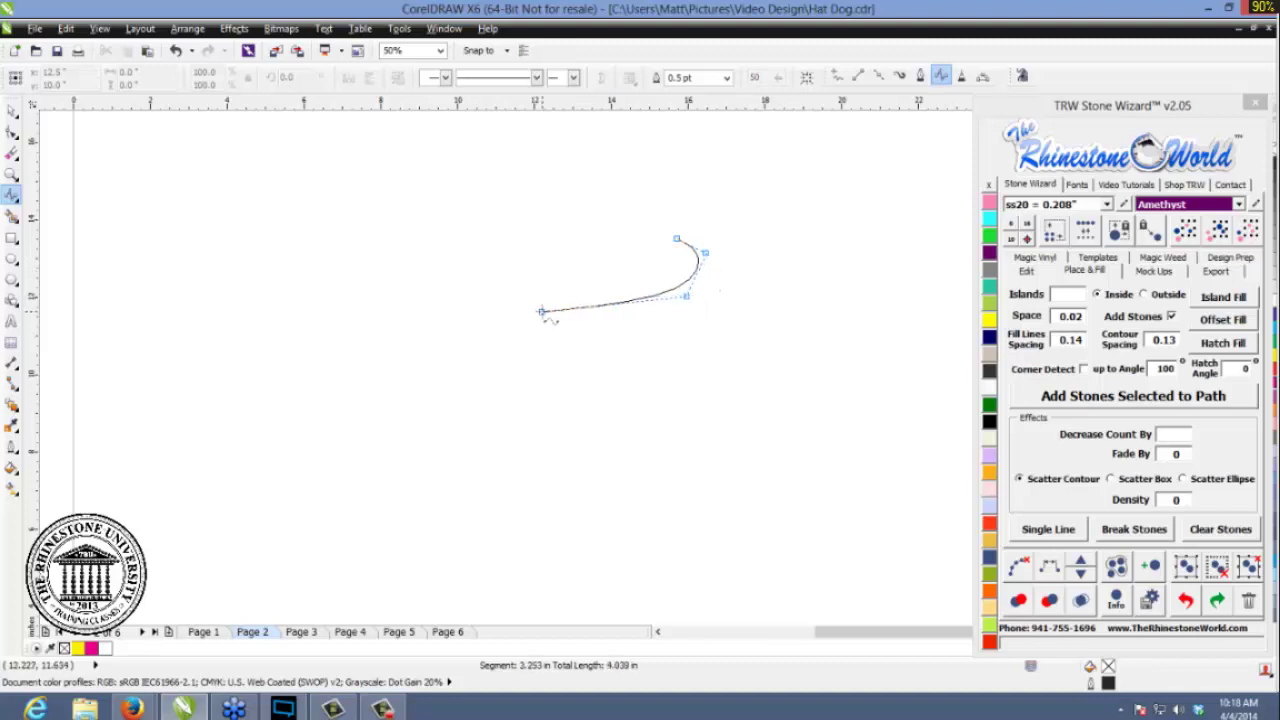
left_click(541, 312)
left_click(325, 308)
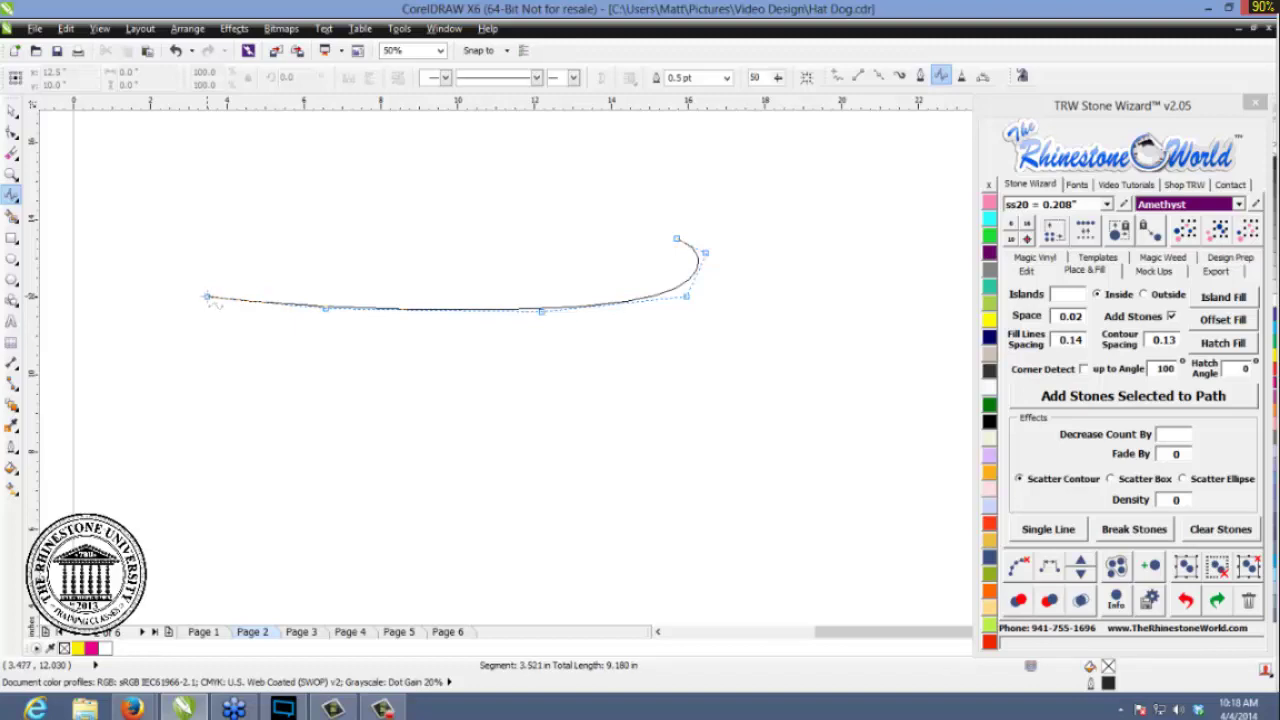
left_click(207, 297)
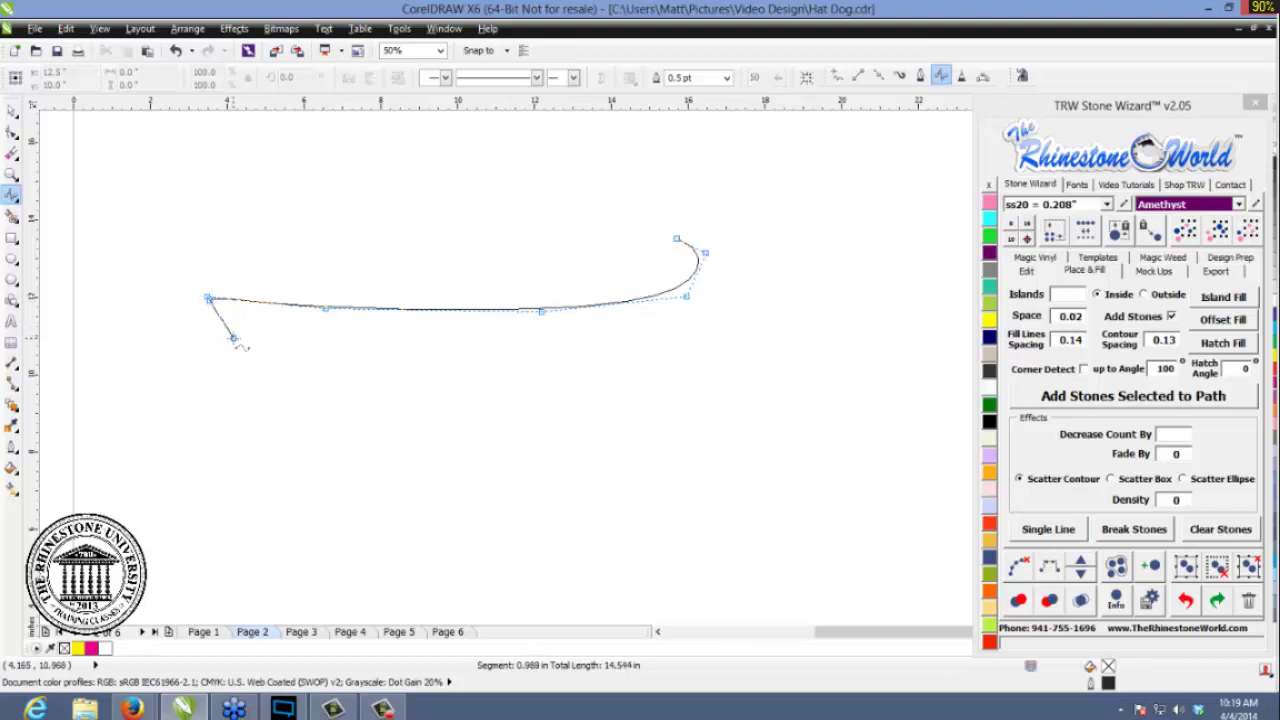
- Extend the swoosh's B-Spline down an inward-curving left end and round its lower-left corner
left_click(232, 340)
left_click(227, 379)
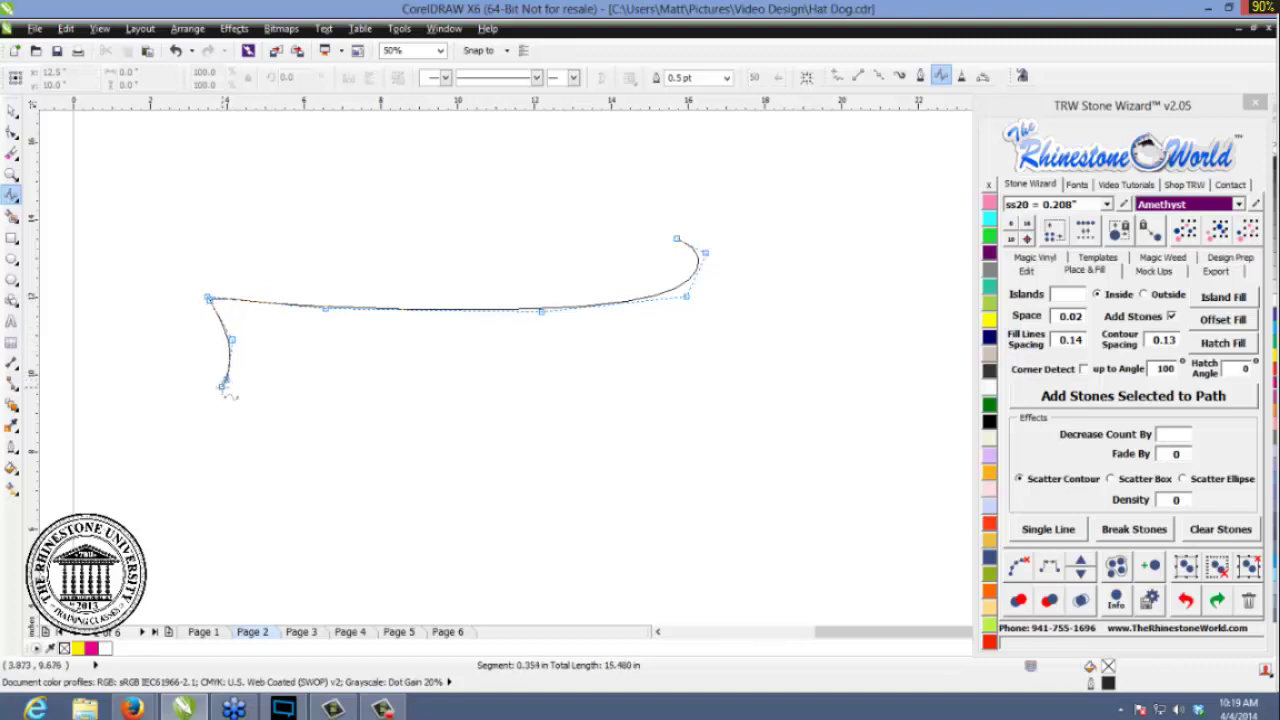
left_click(218, 396)
left_click(217, 405)
left_click(240, 408)
- Sweep the B-Spline's lower edge up and around the hook, closing the swoosh at about 13.4 by 4.7 inches
left_click(499, 396)
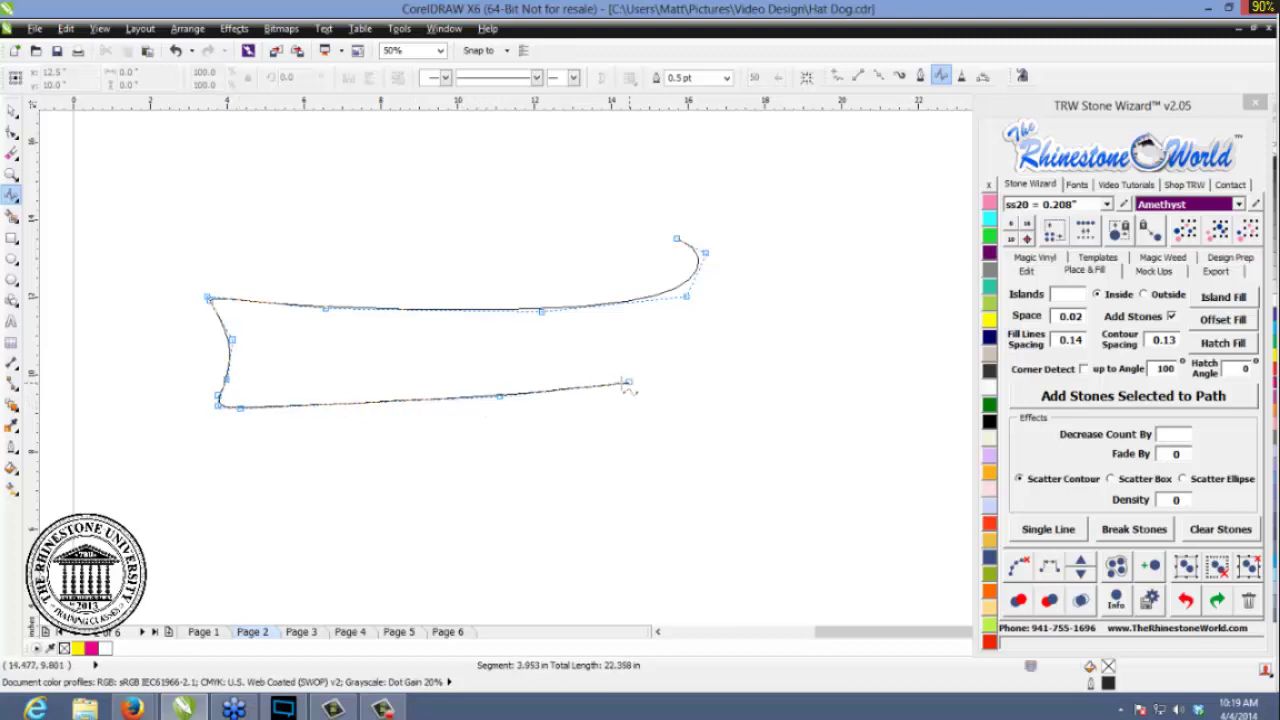
left_click(708, 332)
left_click(734, 259)
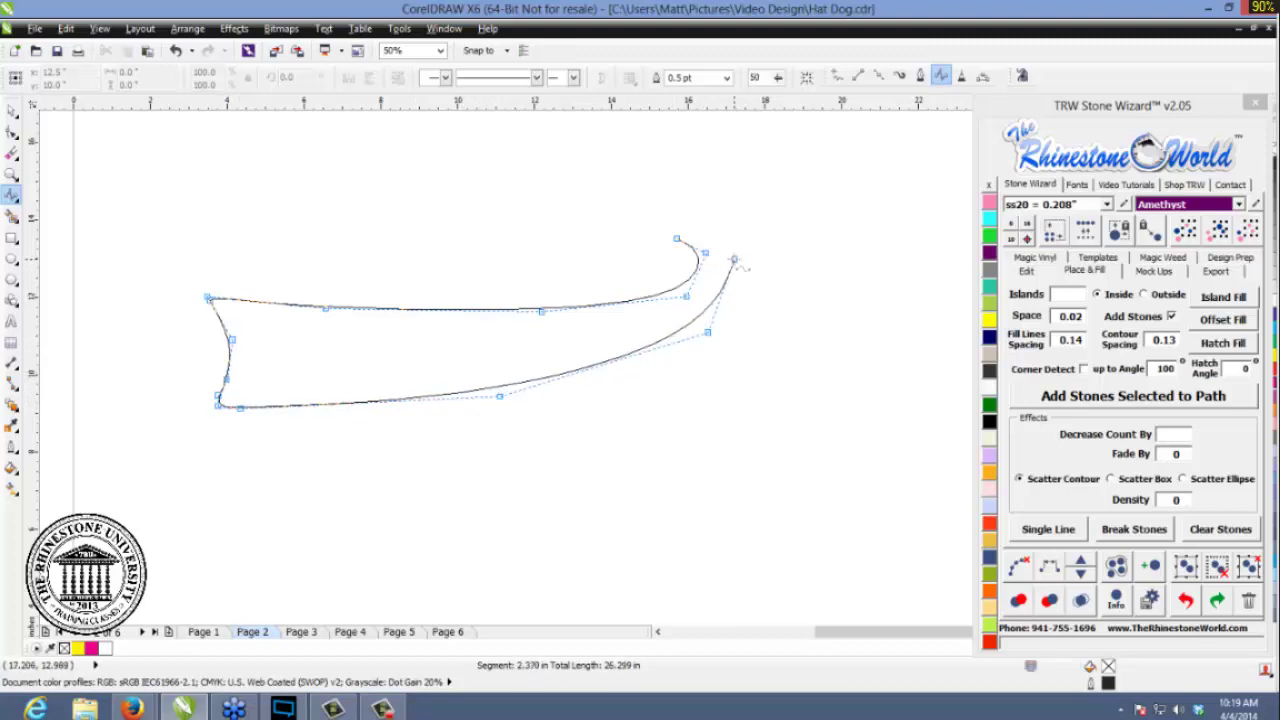
left_click(702, 221)
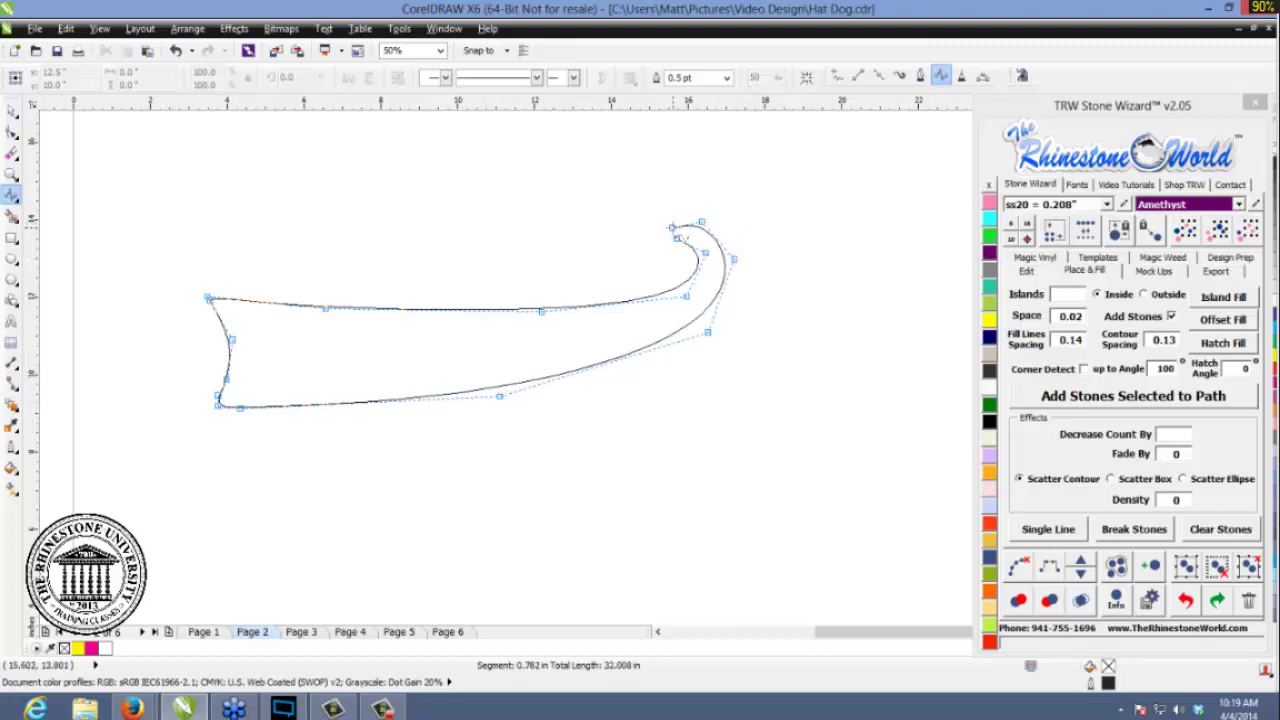
double_click(675, 234)
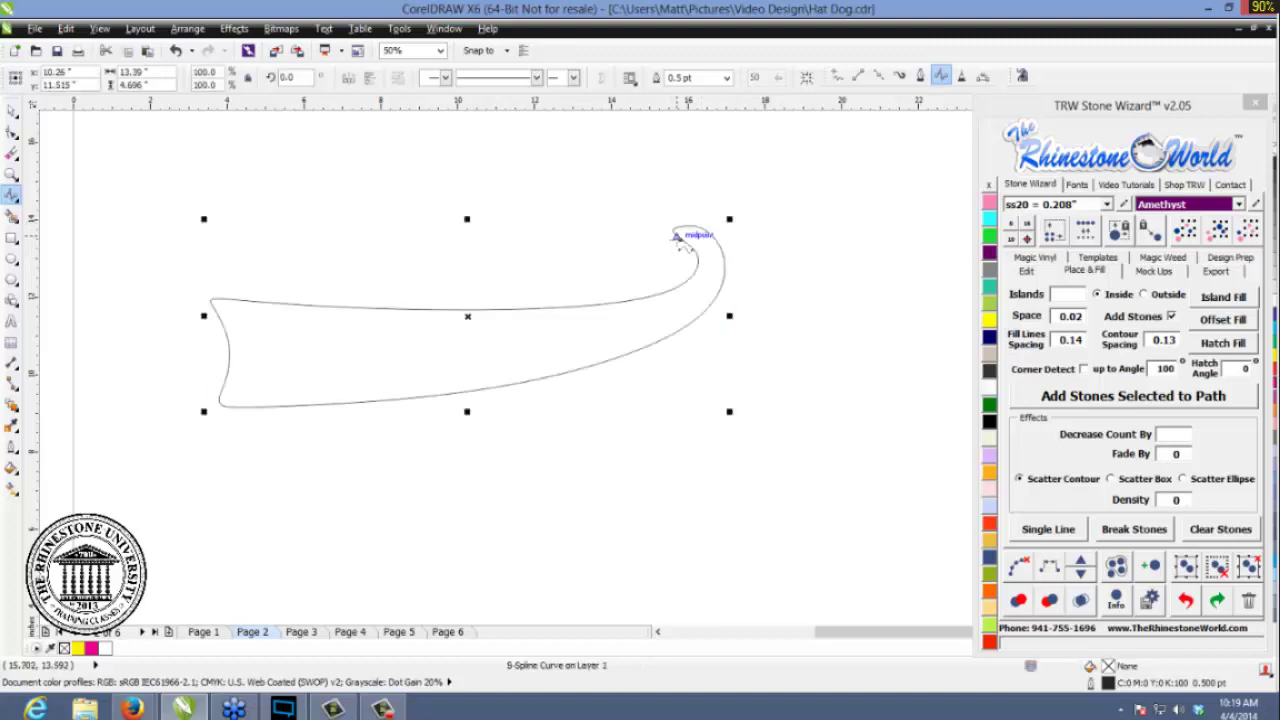
- Fill the swoosh with Aquamarine and remove its outline
left_click(989, 218)
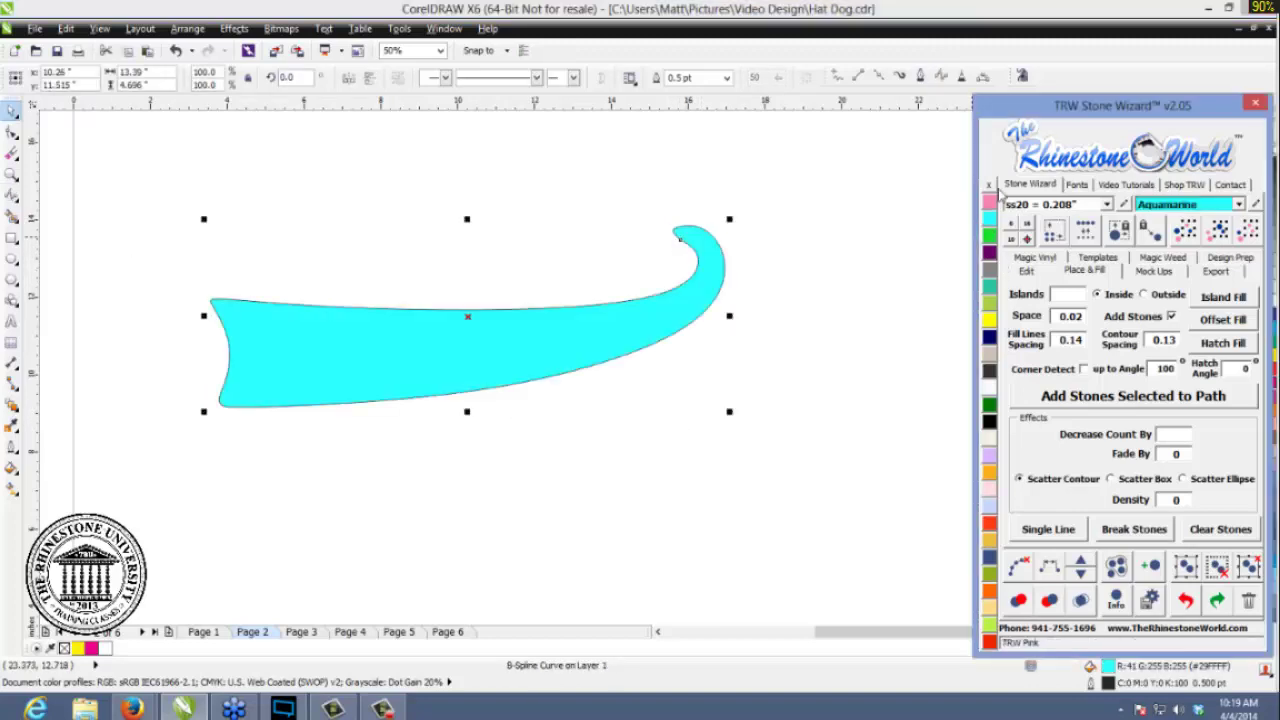
right_click(989, 186)
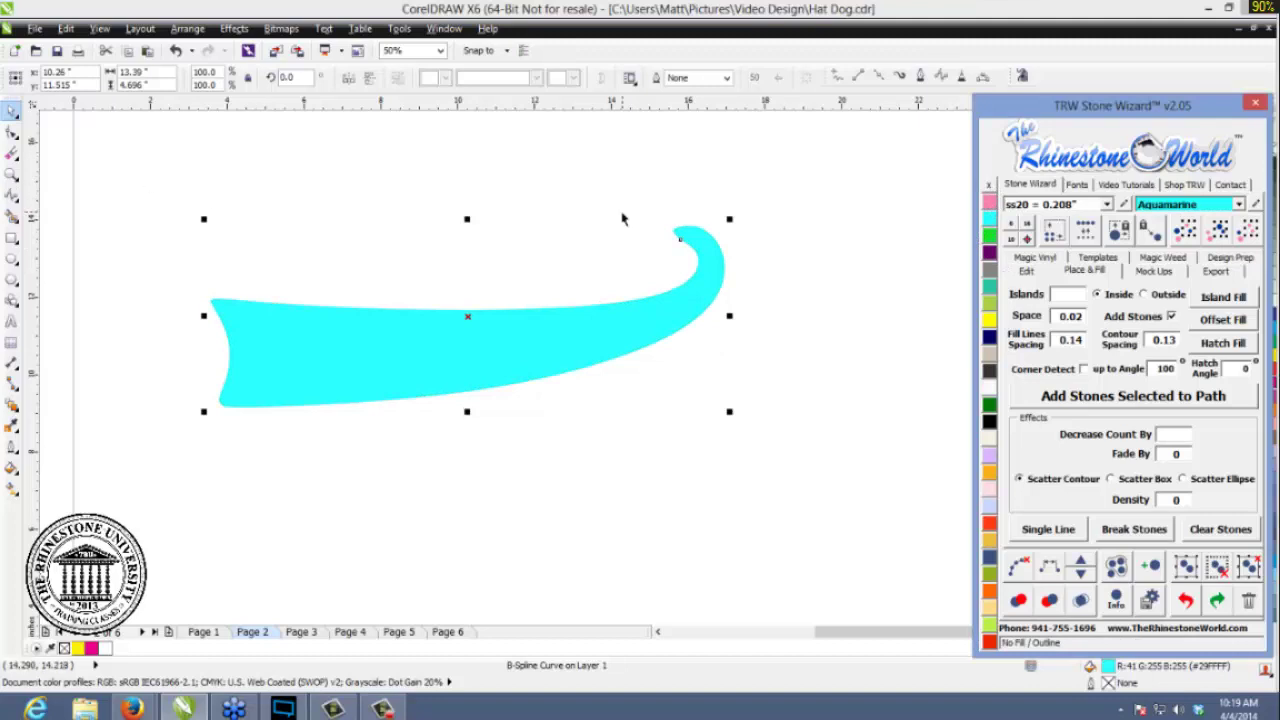
left_click(186, 193)
left_click(11, 320)
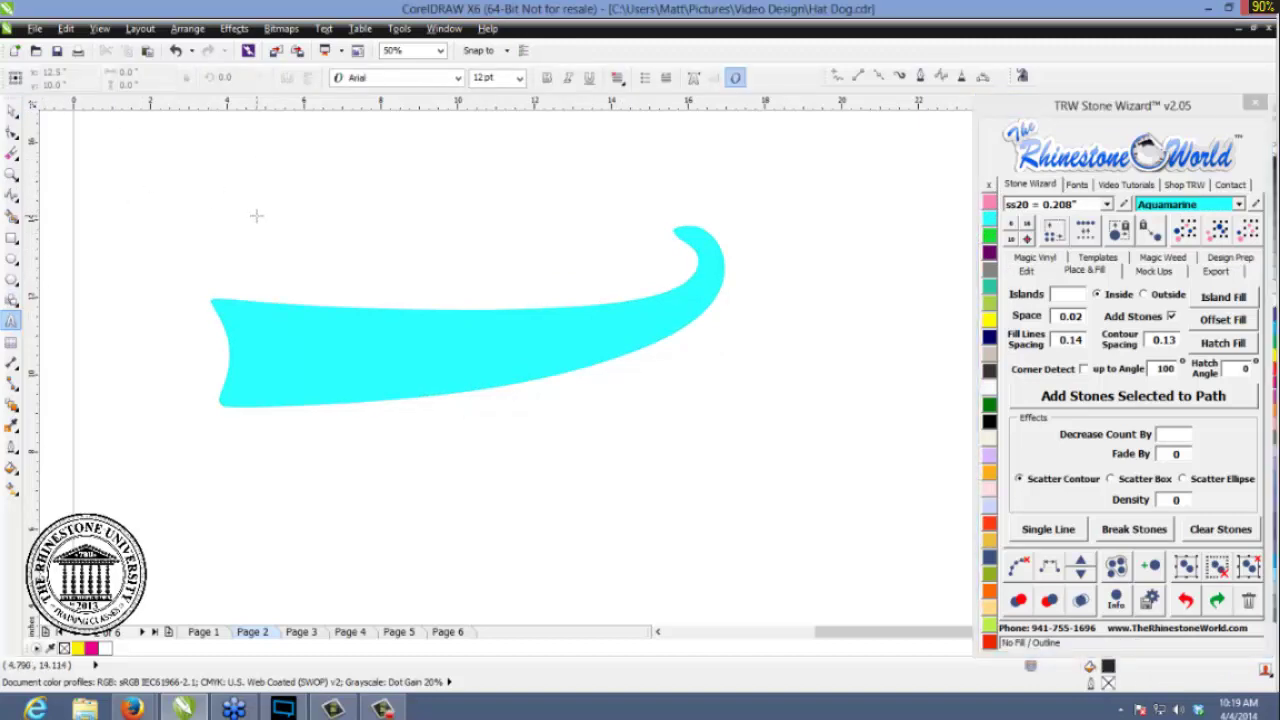
left_click_drag(247, 209, 275, 243)
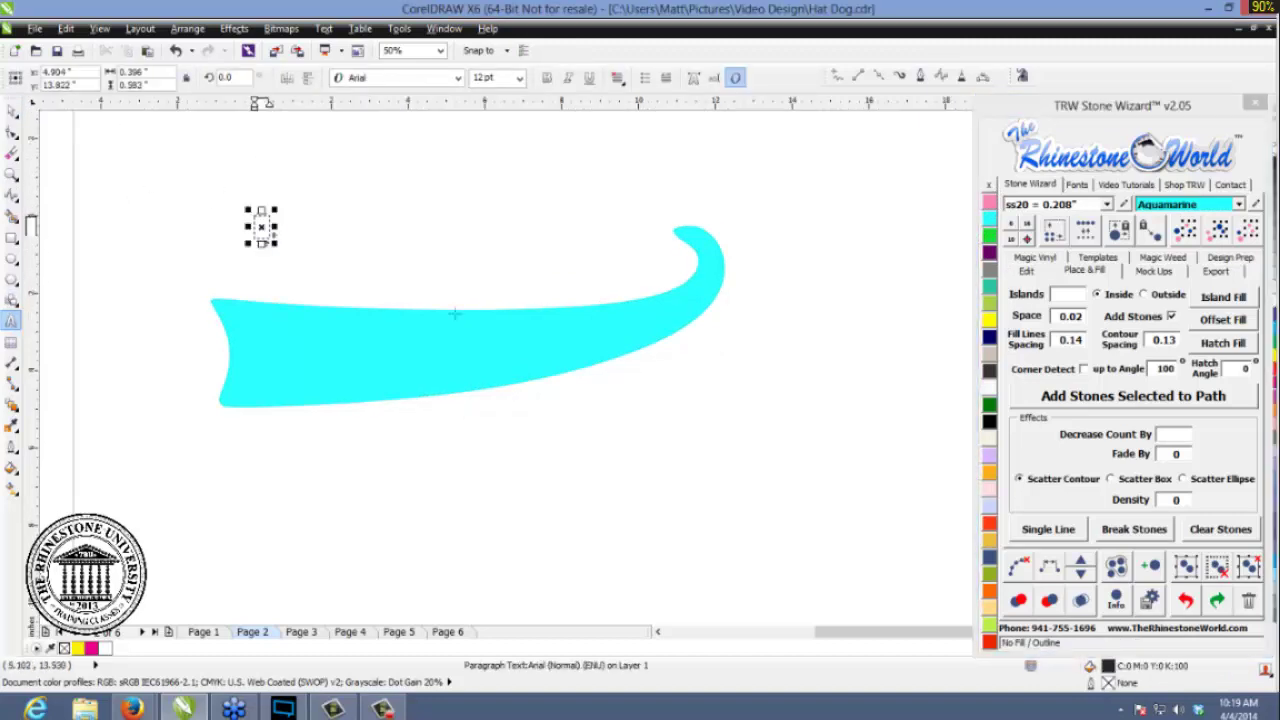
left_click(12, 111)
- Add the artistic text "Baseball" above the swoosh, with only the first letter capitalized
left_click(11, 320)
left_click(294, 238)
type("b")
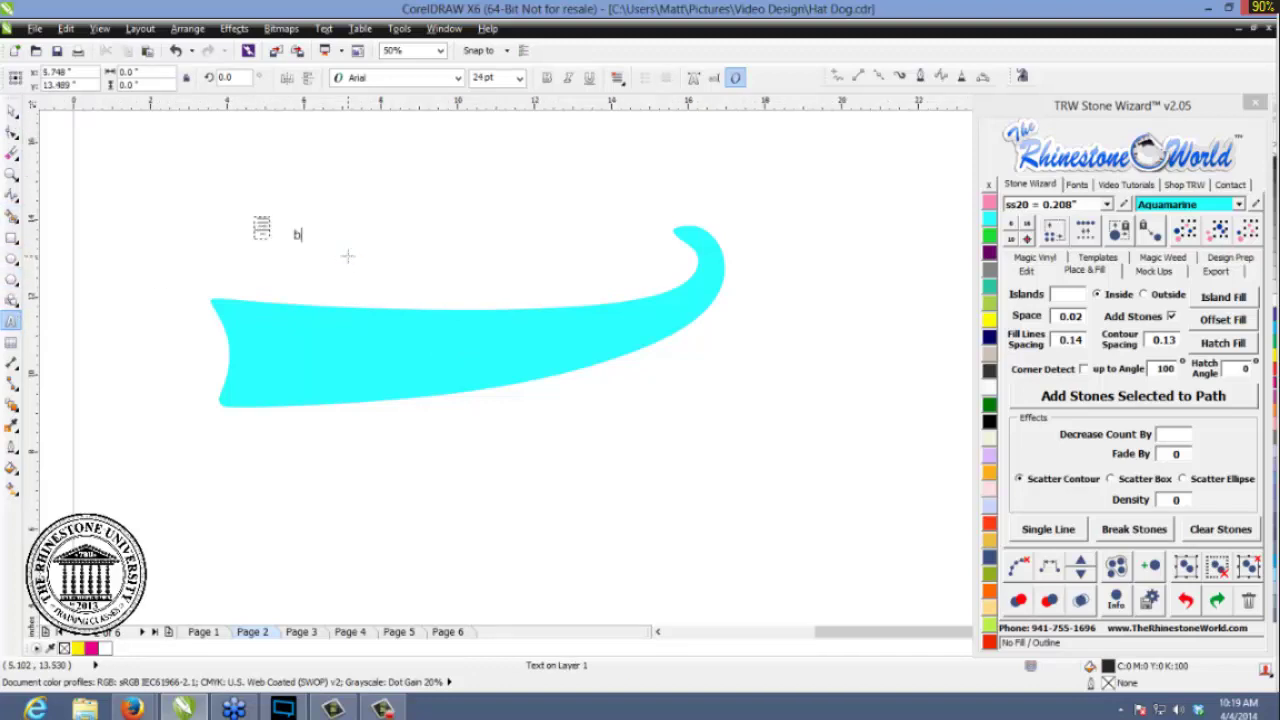
type("ASEBALL")
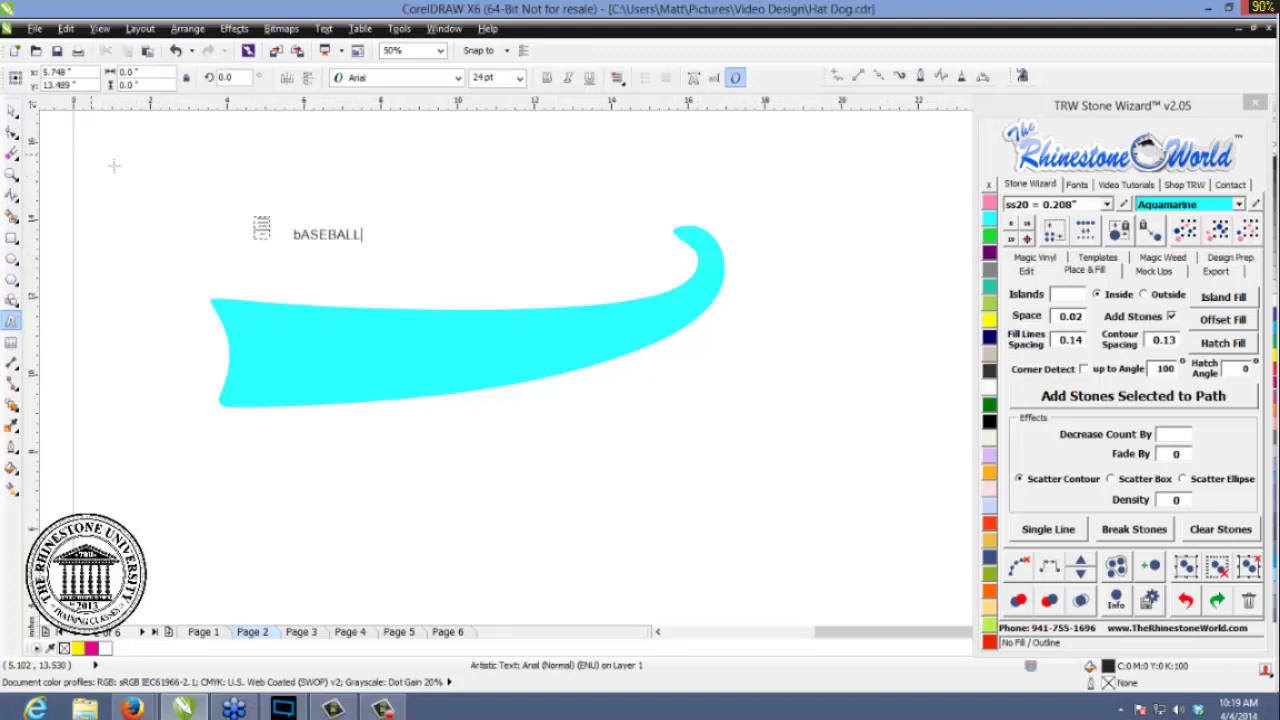
key("BackSpace")
key("BackSpace")
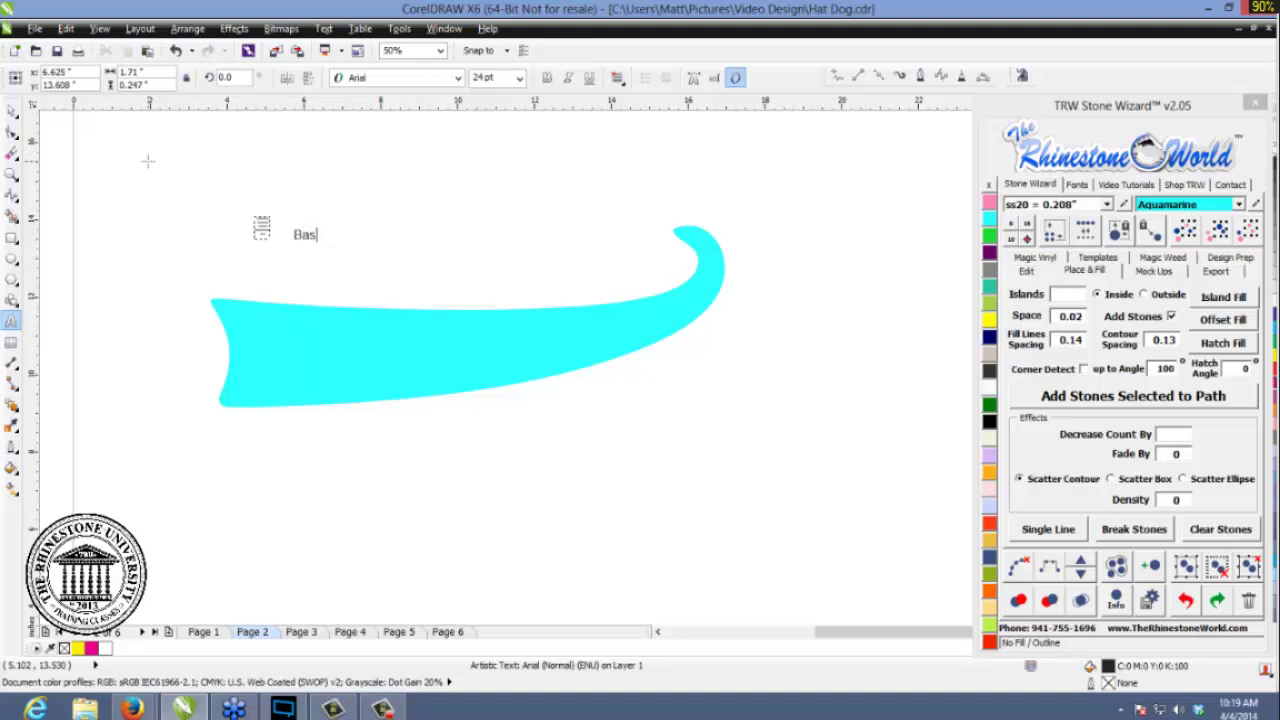
type("ll")
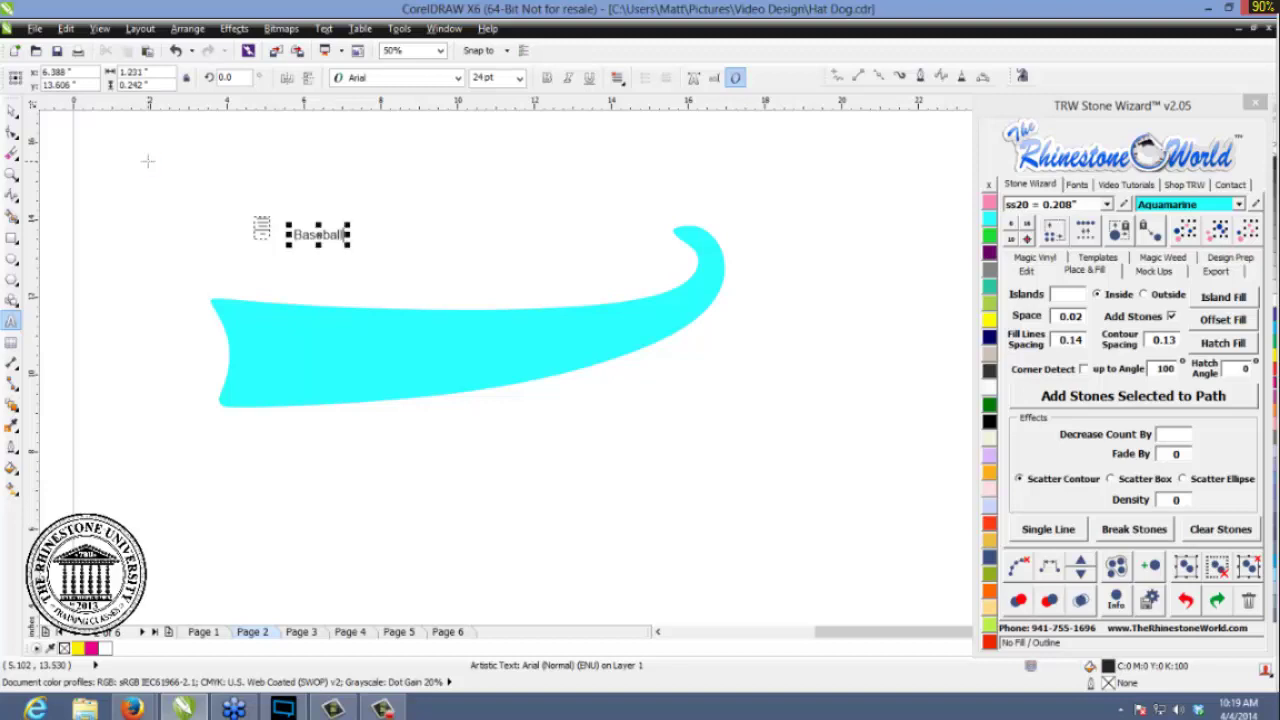
- Remove the stray paragraph text frame beside the word Baseball
left_click(12, 110)
left_click(261, 228)
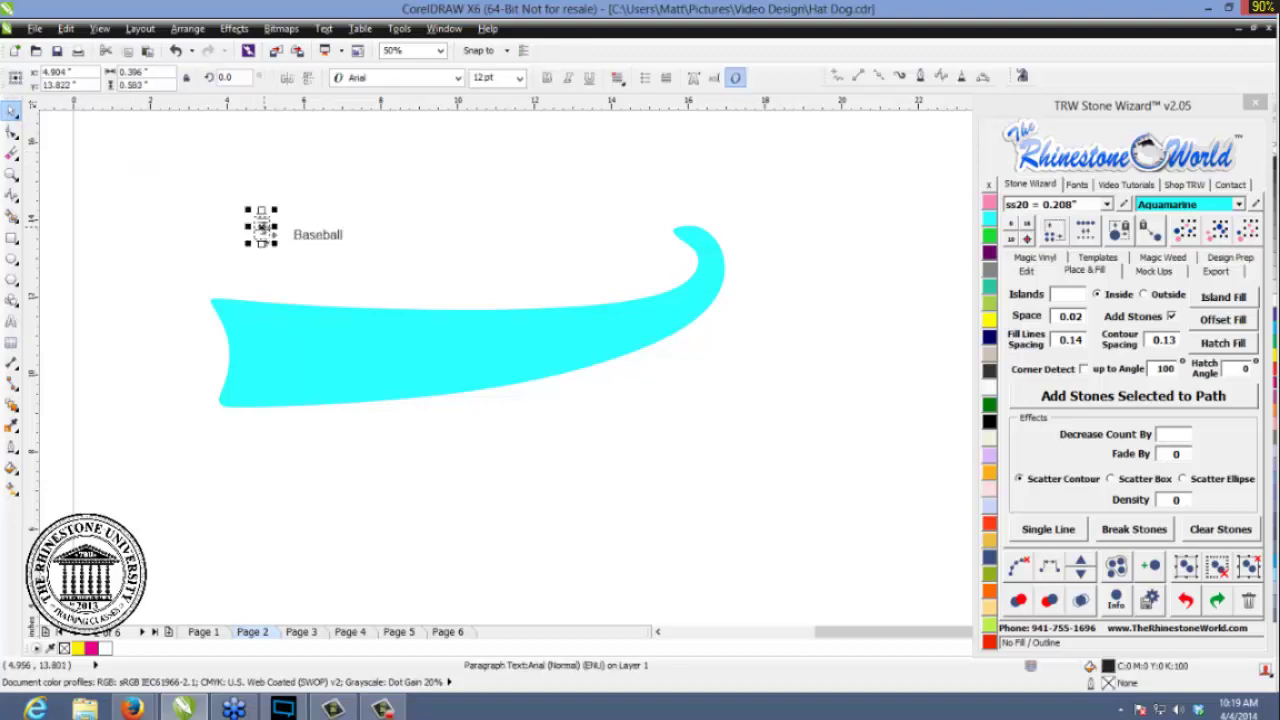
left_click(334, 246)
- Find the brush fonts and apply Brush Script Std to the Baseball text
left_click(334, 238)
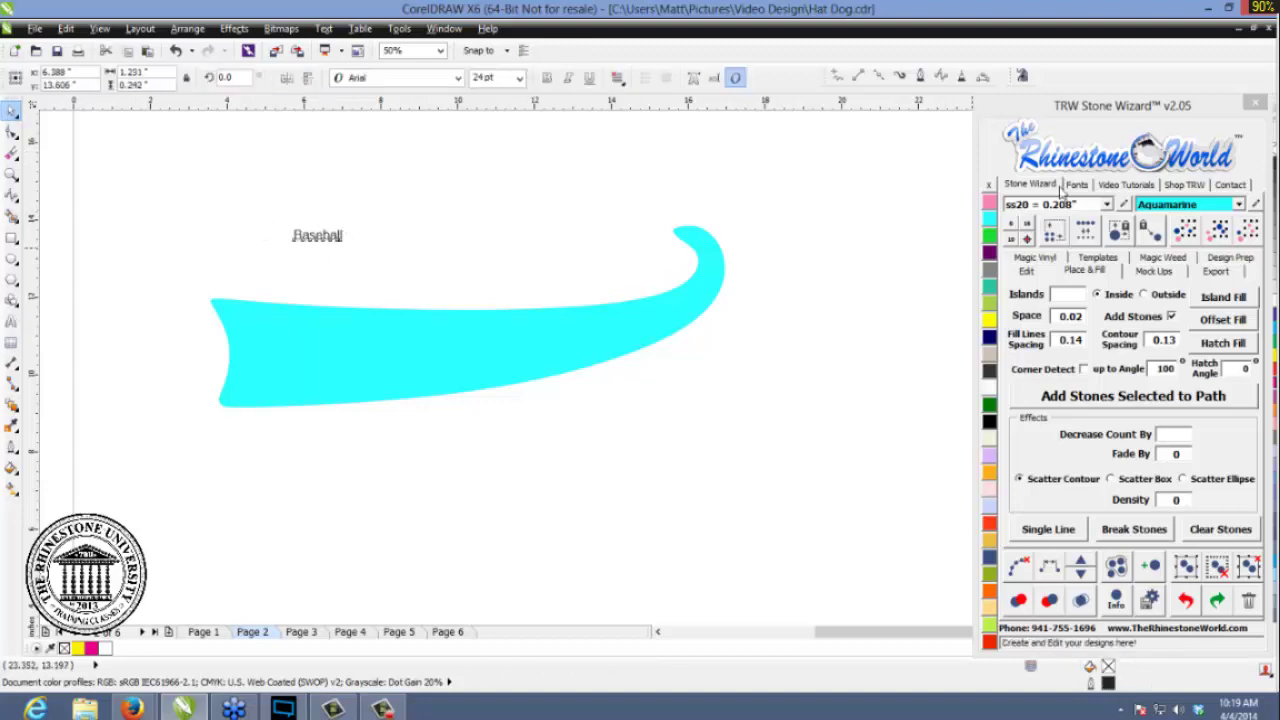
left_click(1076, 186)
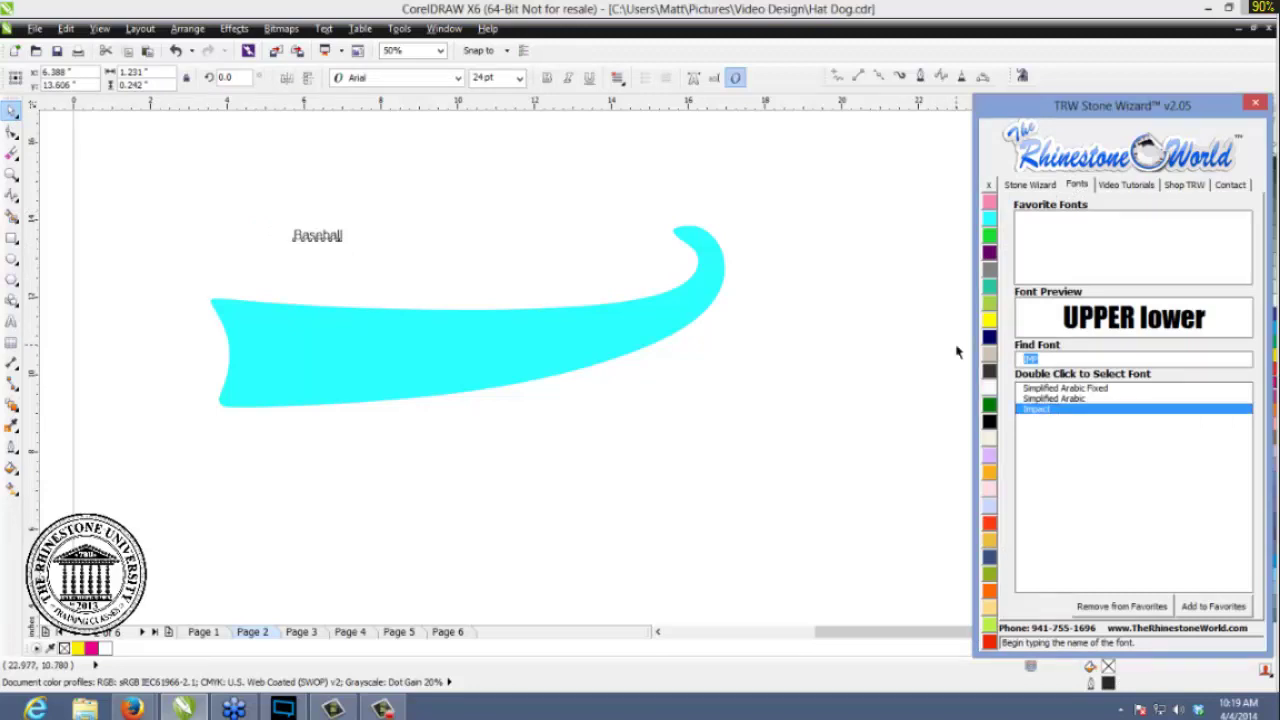
key("BackSpace")
type("brush")
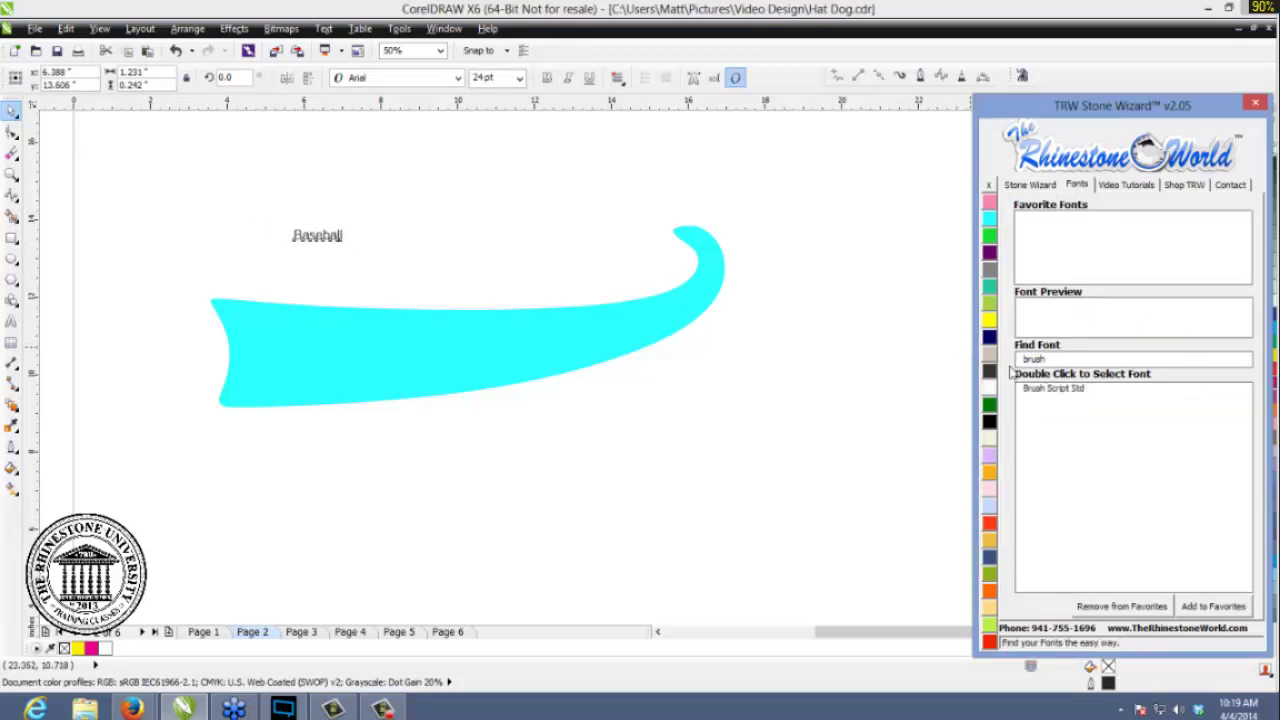
double_click(1034, 390)
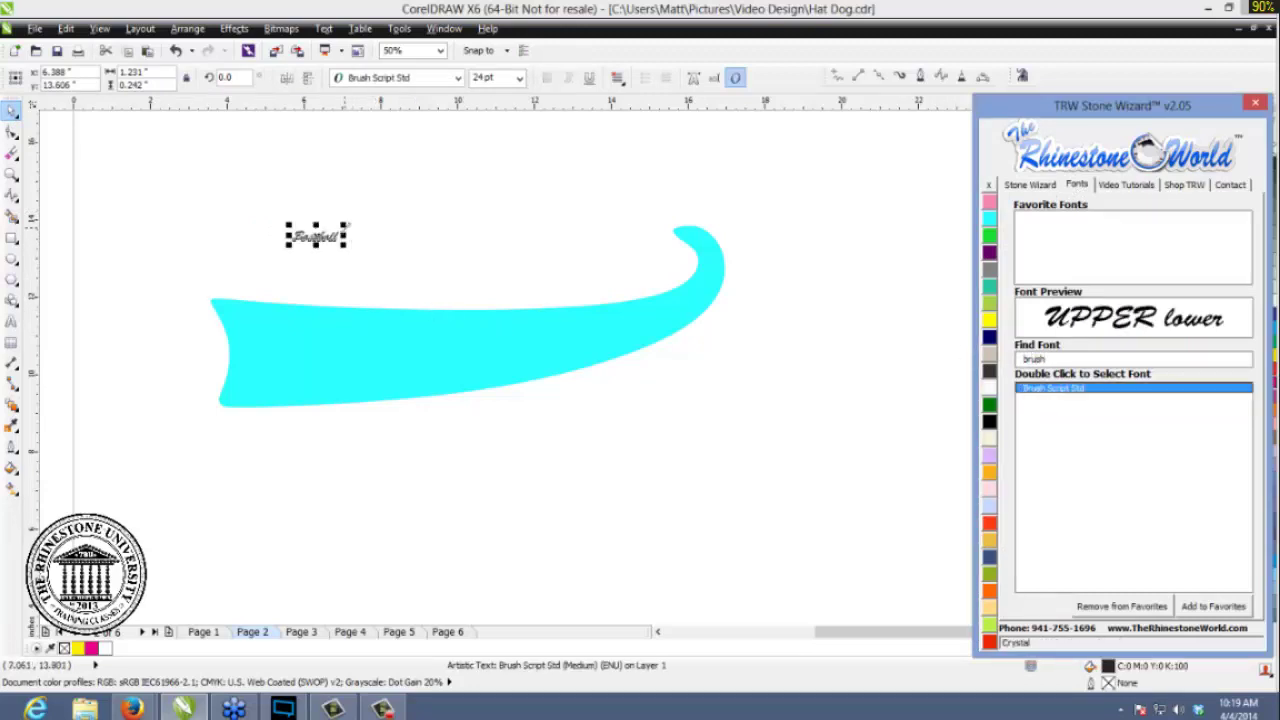
- Enlarge the Baseball text to about 12.6 by 4.1 inches and position it just above the swoosh
left_click_drag(346, 226, 694, 127)
left_click_drag(490, 244, 500, 290)
left_click_drag(572, 258, 474, 266)
left_click_drag(597, 160, 680, 136)
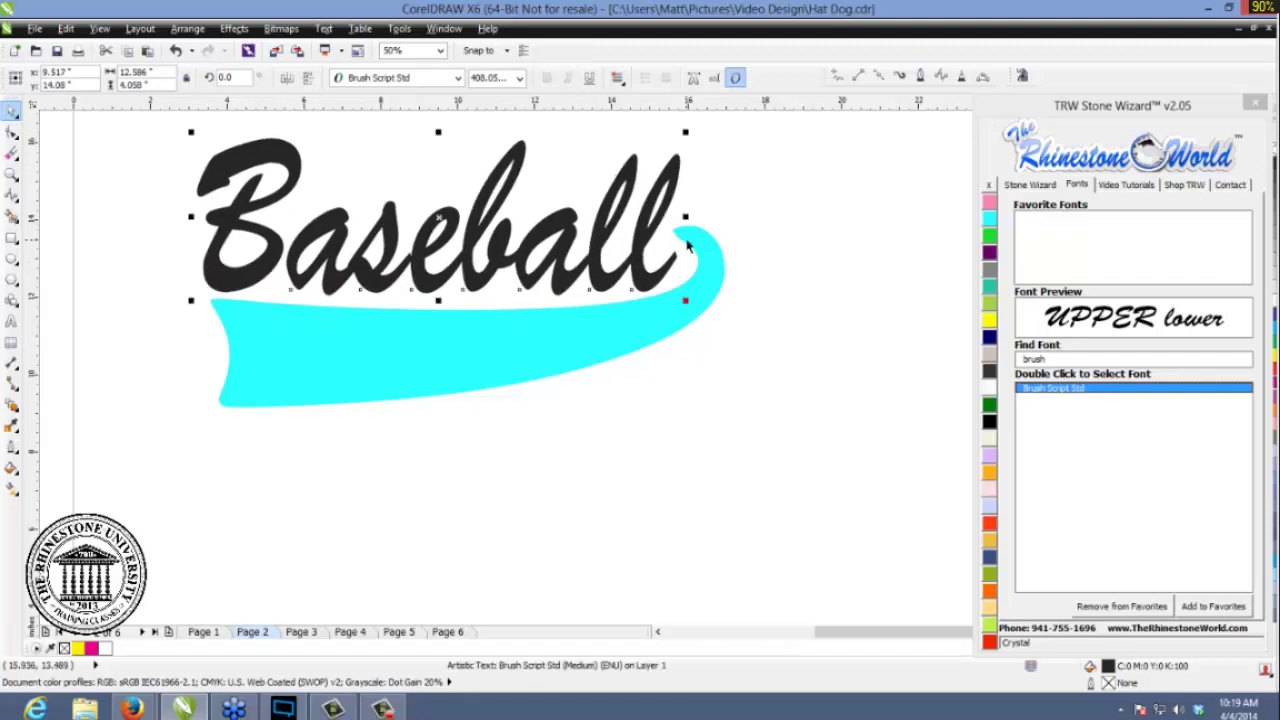
- Reshape the swoosh's curled tip by moving its end control points down so it meets the last l of Baseball
left_click(690, 243)
key("F10")
scroll(697, 248, "up", 3)
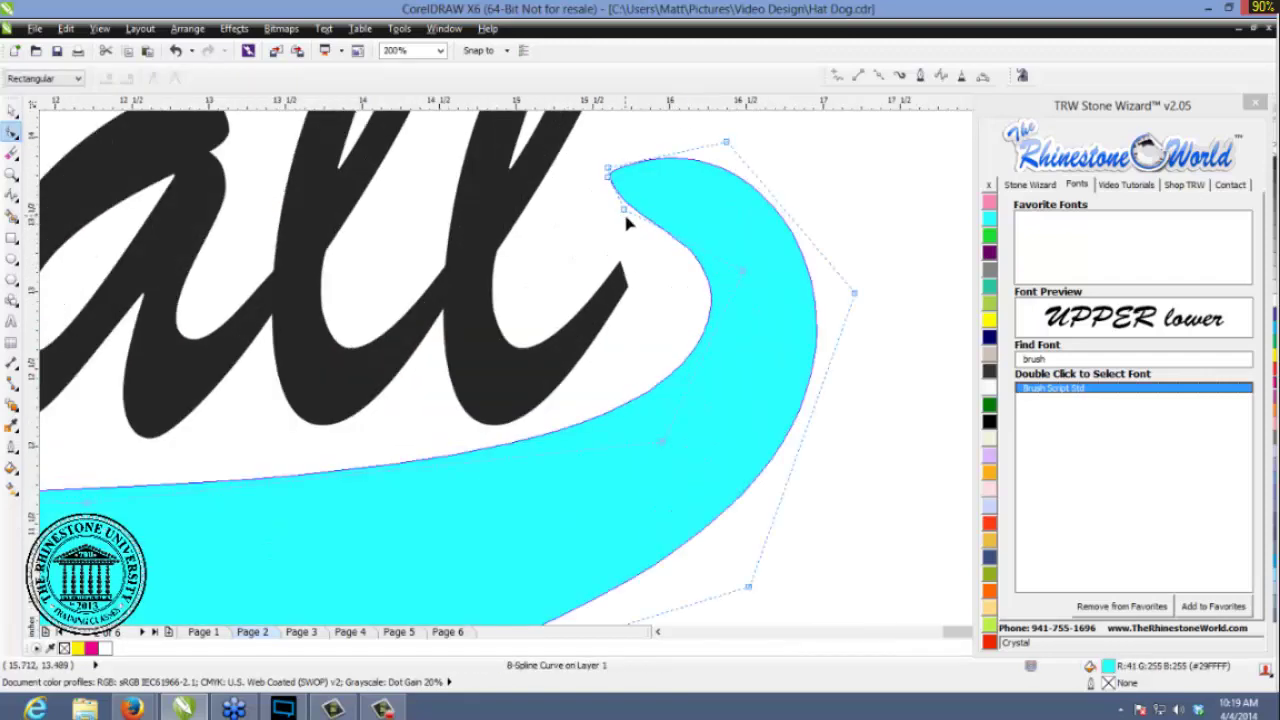
left_click_drag(623, 211, 624, 300)
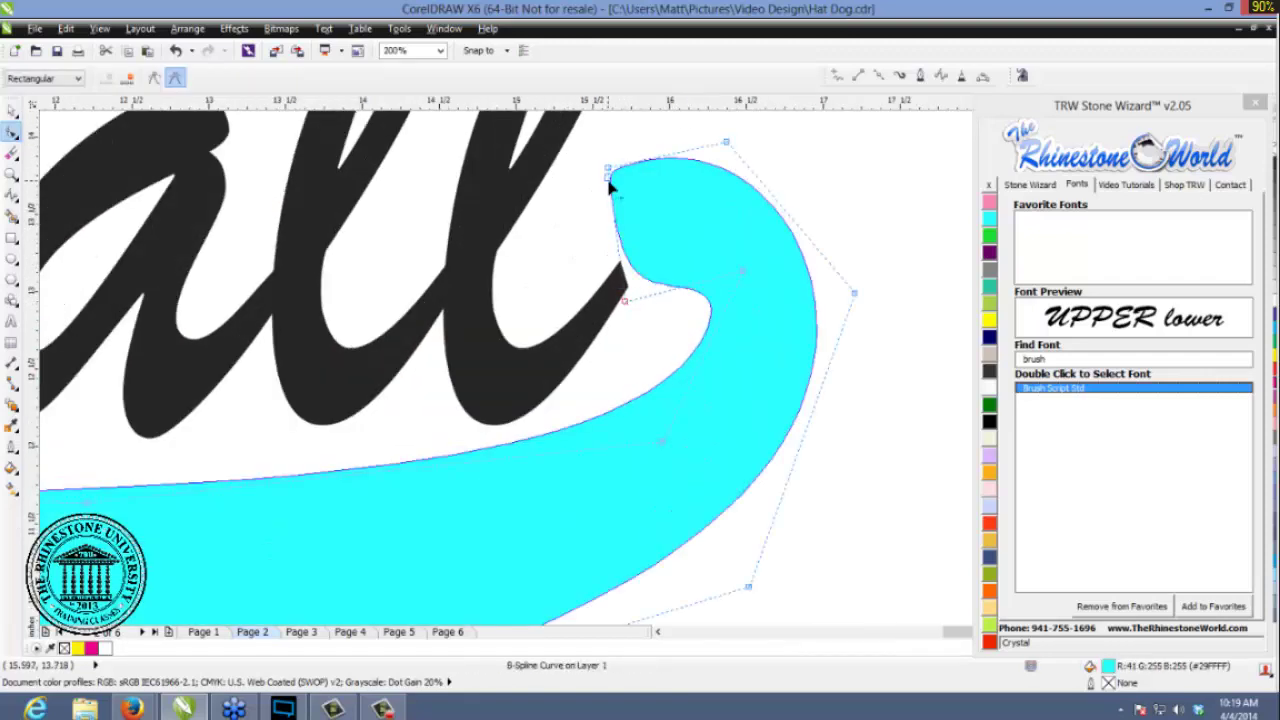
left_click_drag(612, 188, 584, 295)
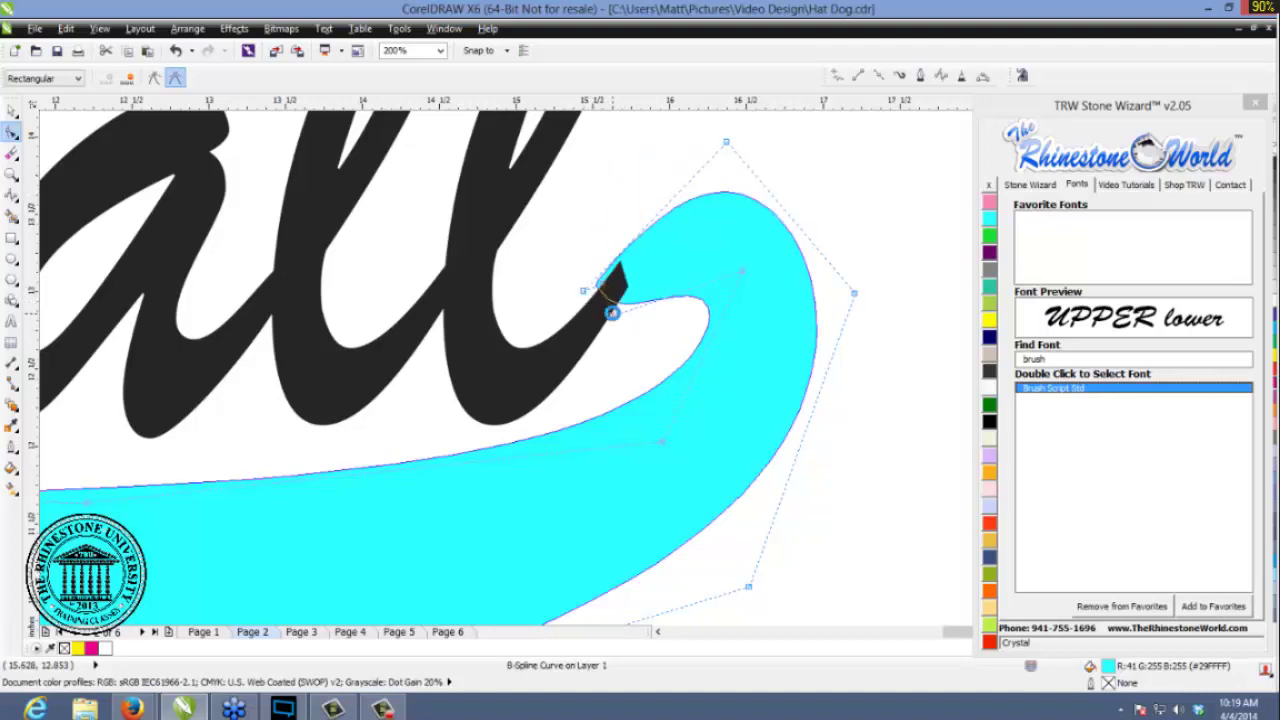
scroll(612, 313, "down", 2)
left_click(12, 108)
left_click(227, 172)
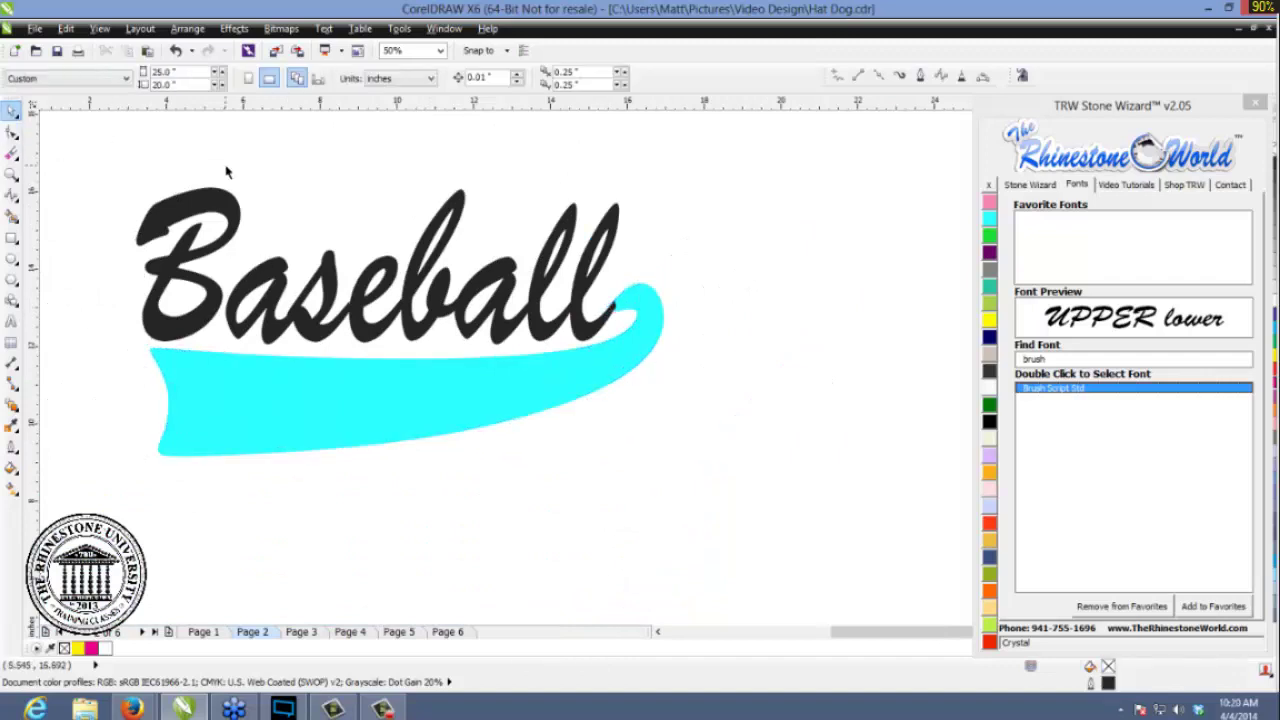
- Fill the Baseball text with the swoosh's cyan and nudge the swoosh slightly up and right against the lettering
scroll(546, 400, "down", 1)
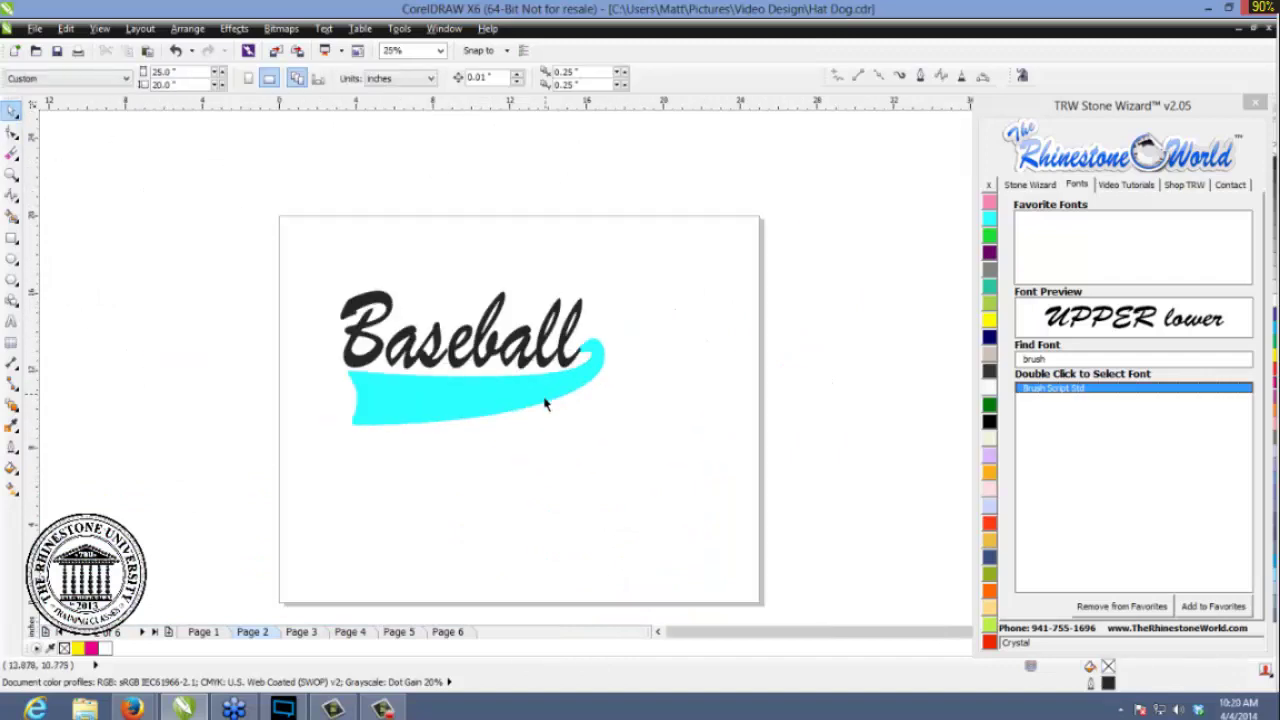
scroll(517, 451, "up", 1)
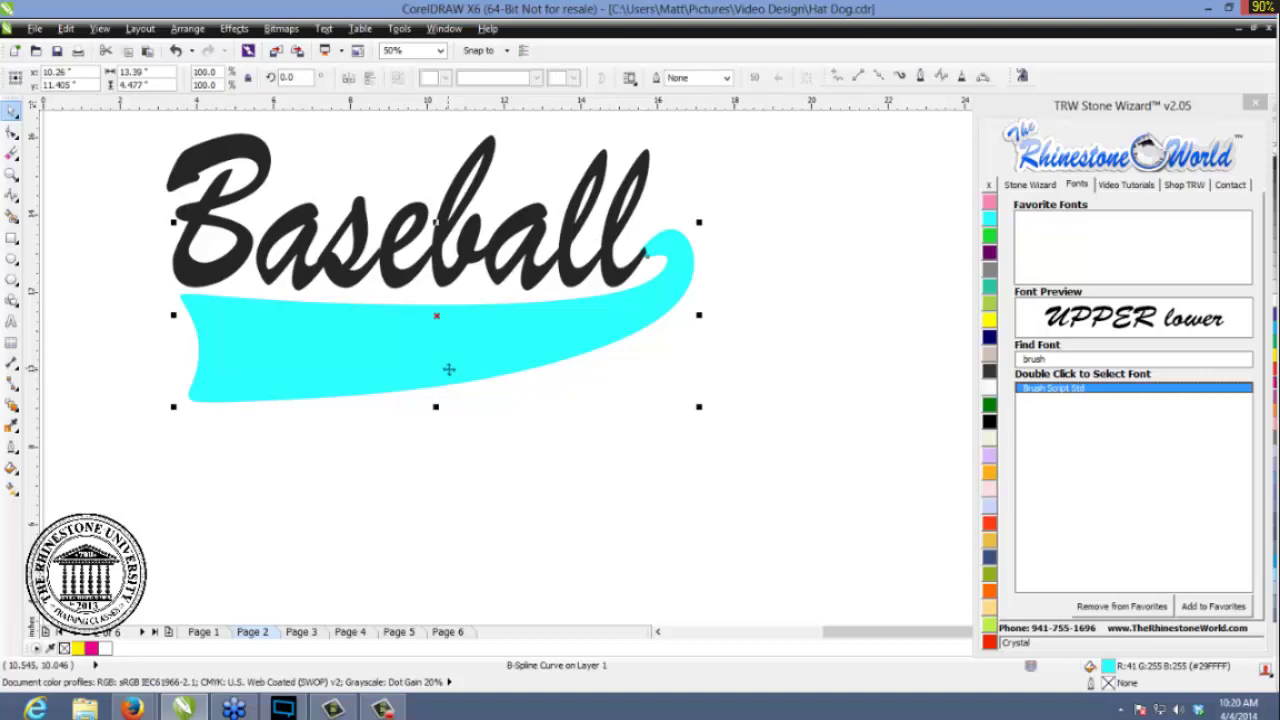
left_click(557, 423)
left_click(570, 284)
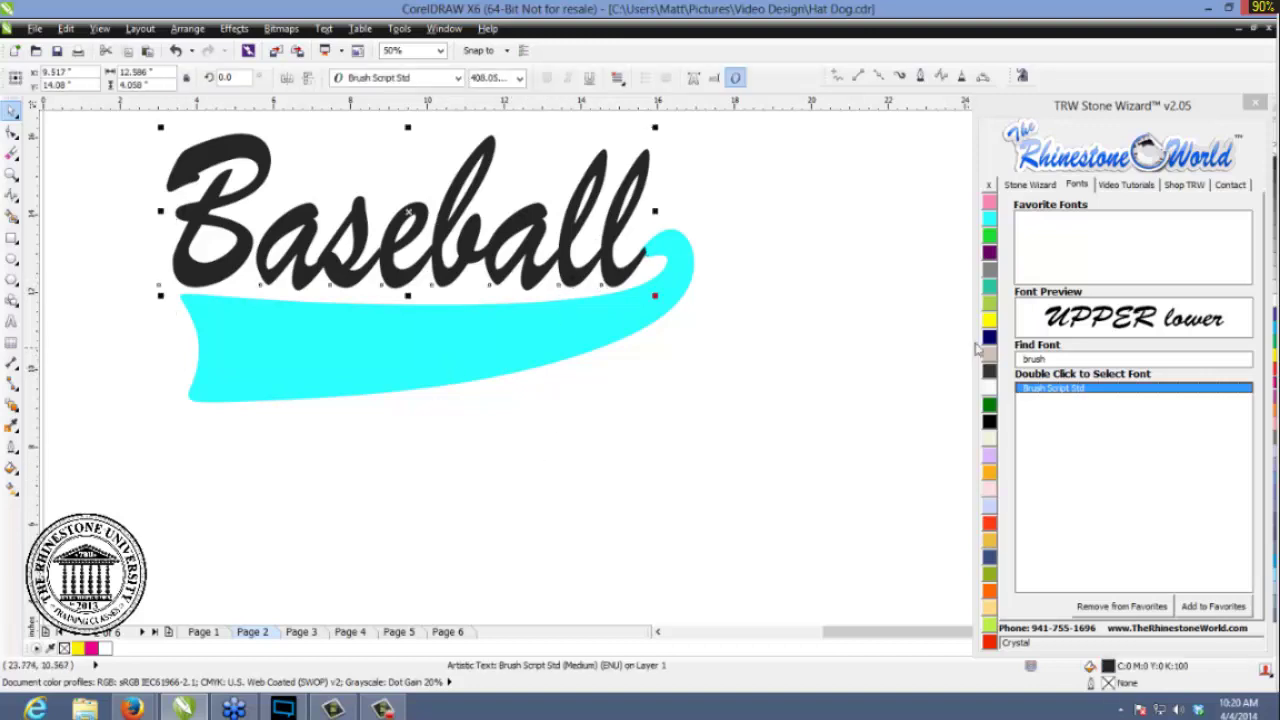
left_click(989, 220)
left_click_drag(609, 333, 616, 327)
left_click(987, 219)
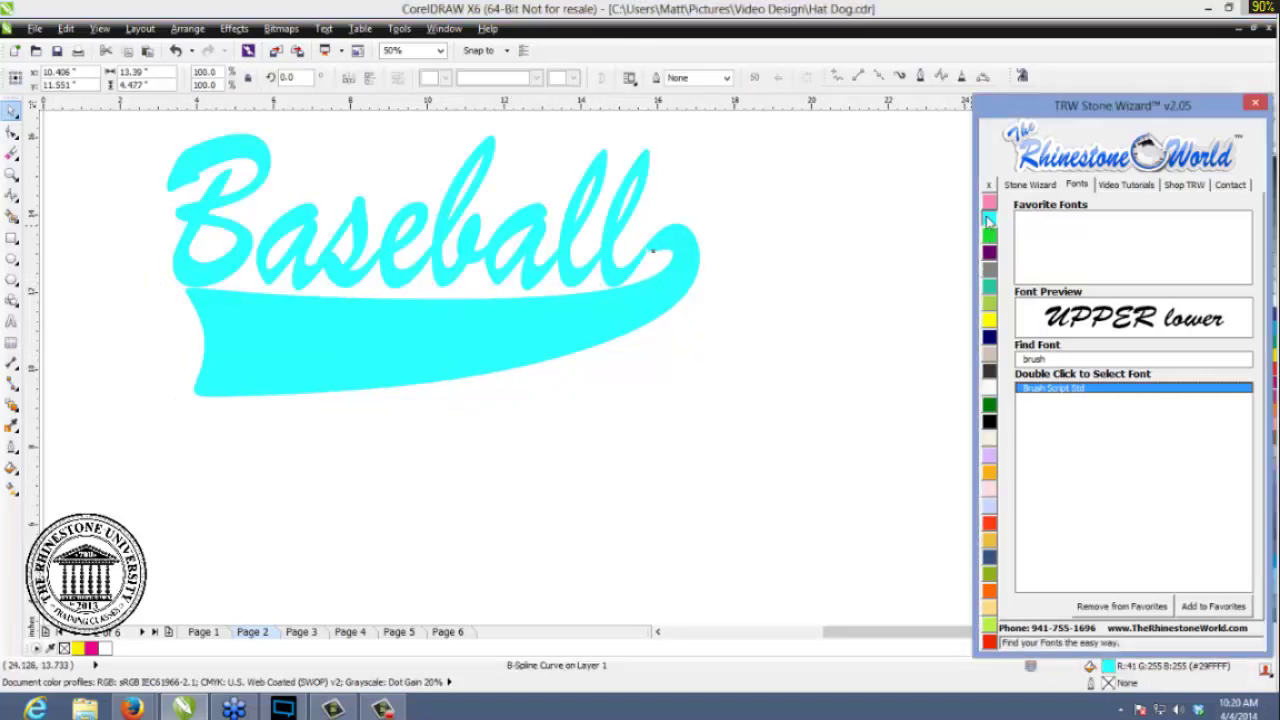
left_click(784, 341)
- Move the control point at the swoosh's tip down so the tip blends into the tail of the last l
scroll(662, 259, "up", 2)
left_click(657, 240)
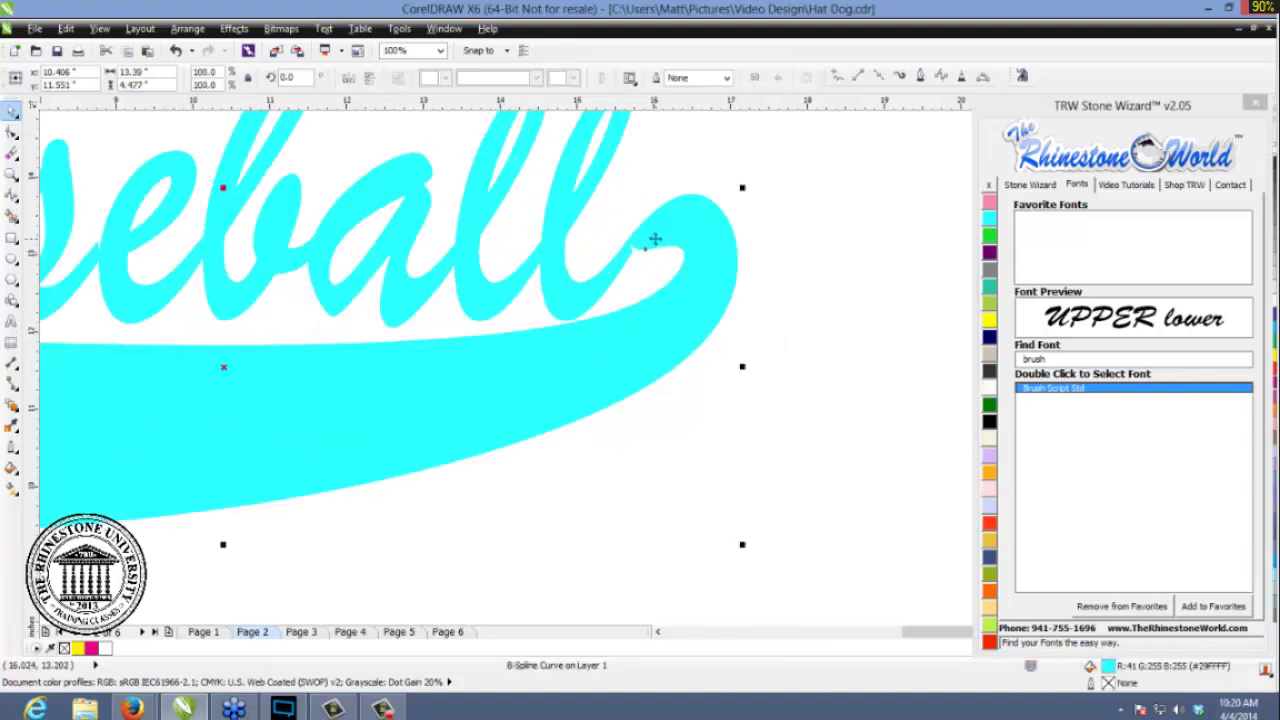
scroll(654, 237, "up", 3)
key("F10")
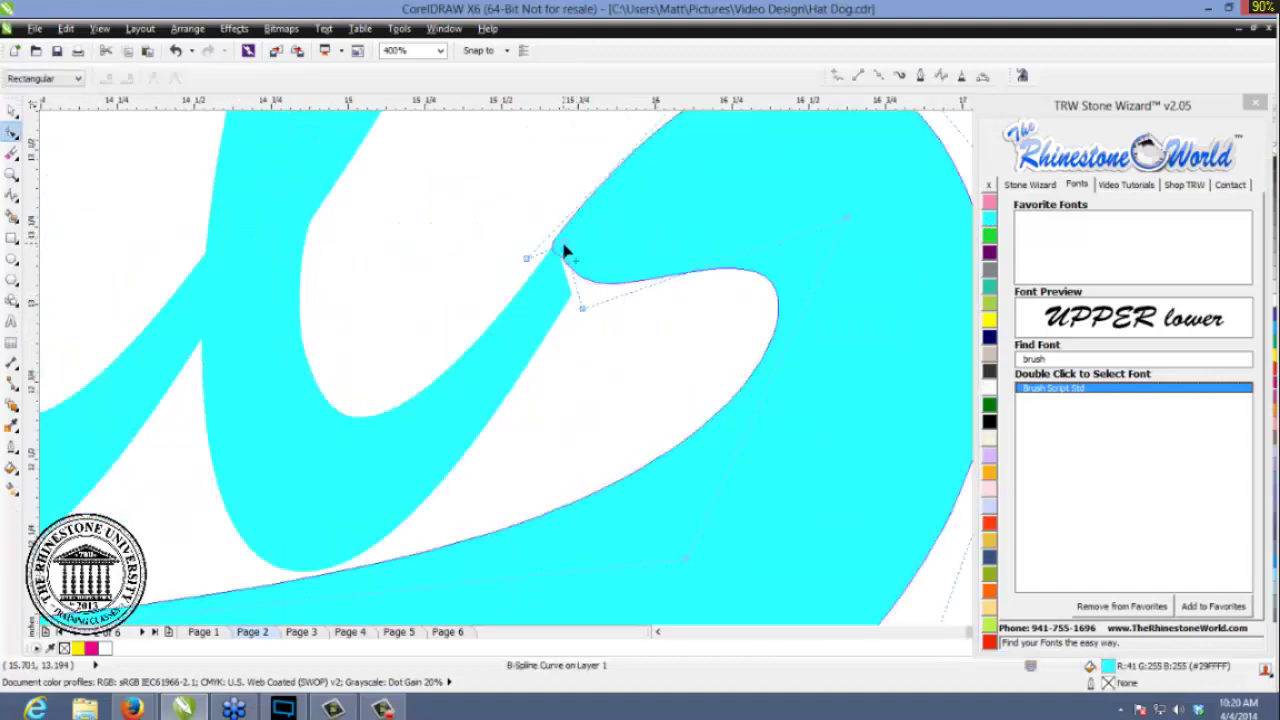
left_click_drag(562, 250, 535, 310)
key("space")
scroll(617, 294, "down", 1)
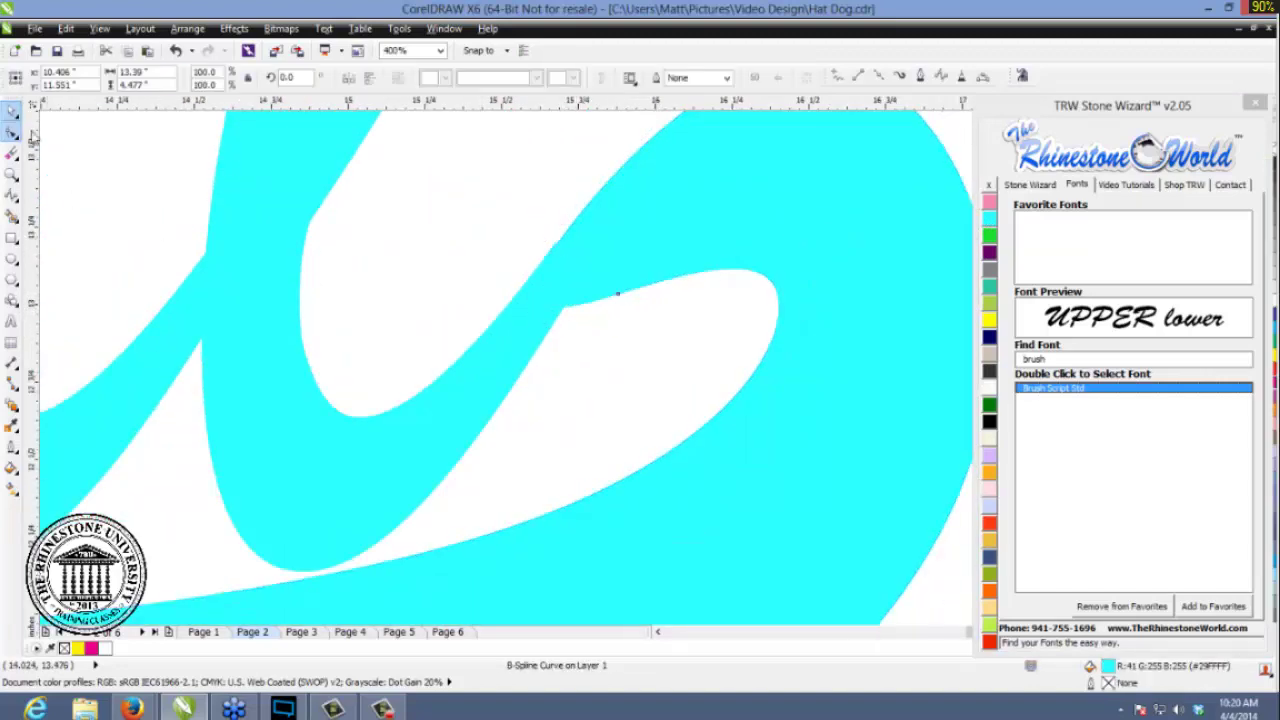
- Move the Baseball text and swoosh together about 3.7 inches right and 1.5 inches down
scroll(303, 320, "down", 4)
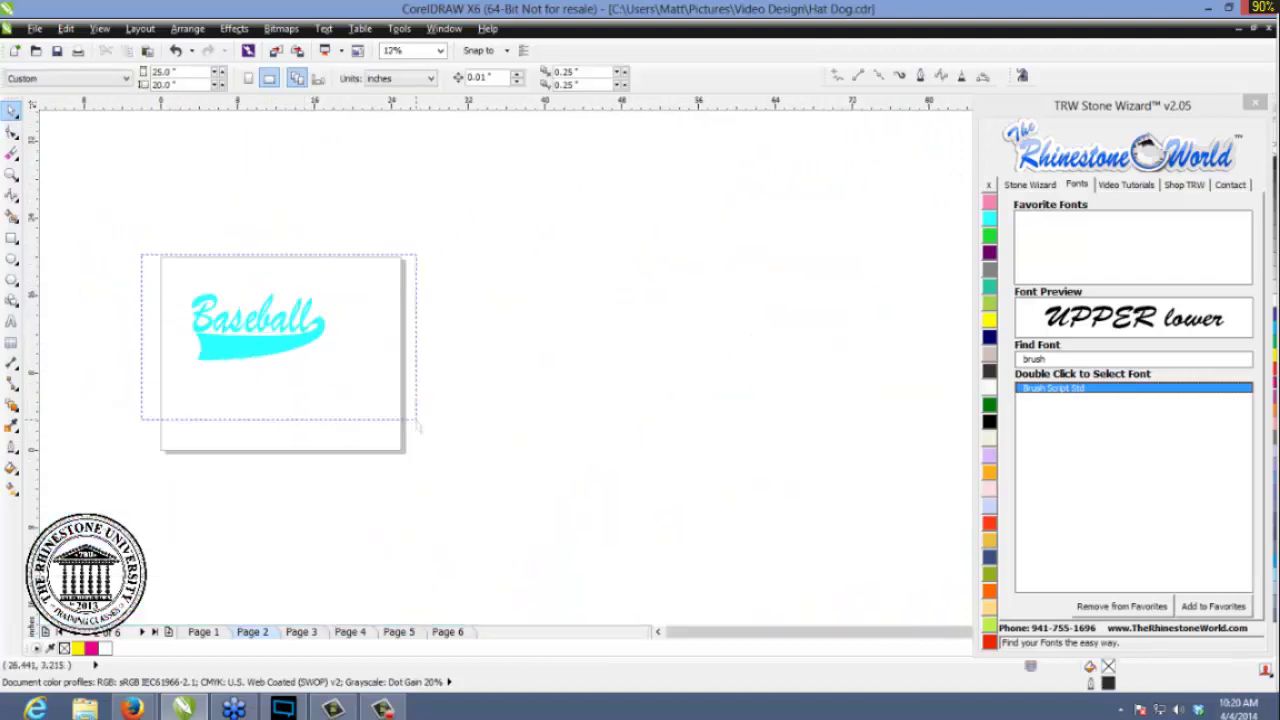
key("ctrl+a")
scroll(222, 316, "up", 1)
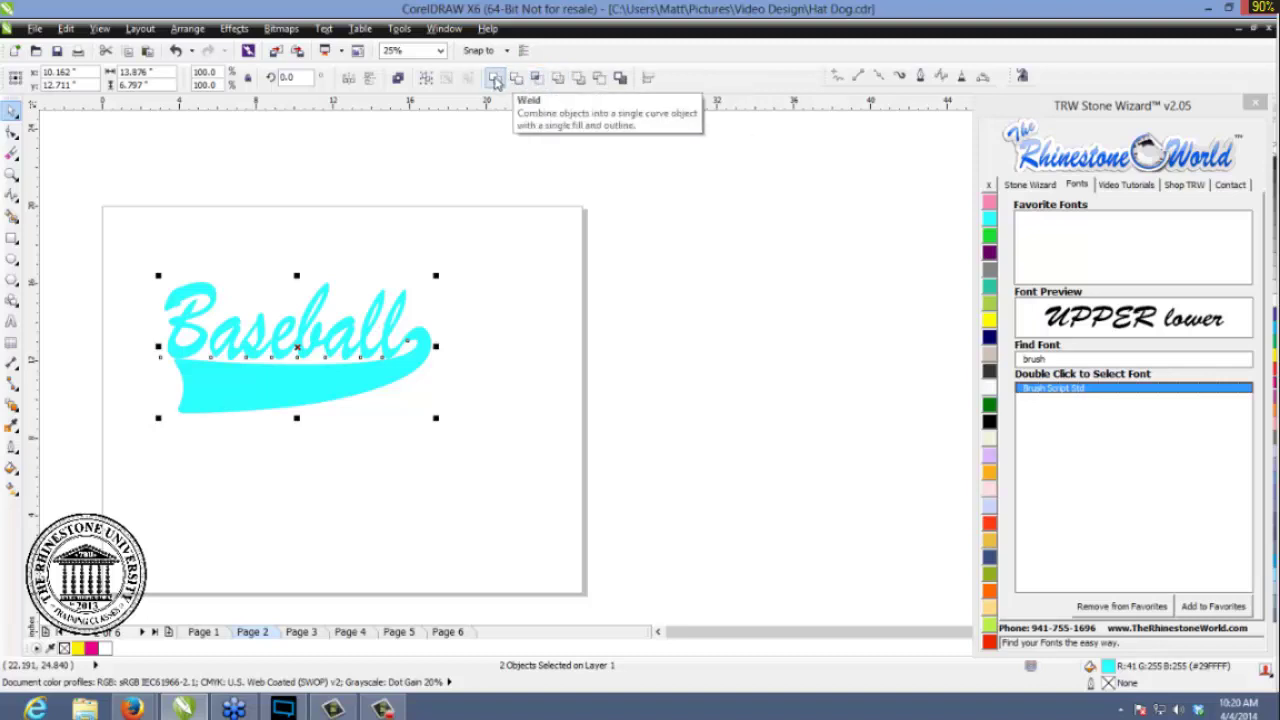
left_click_drag(486, 214, 166, 468)
left_click_drag(237, 400, 311, 425)
left_click(530, 252)
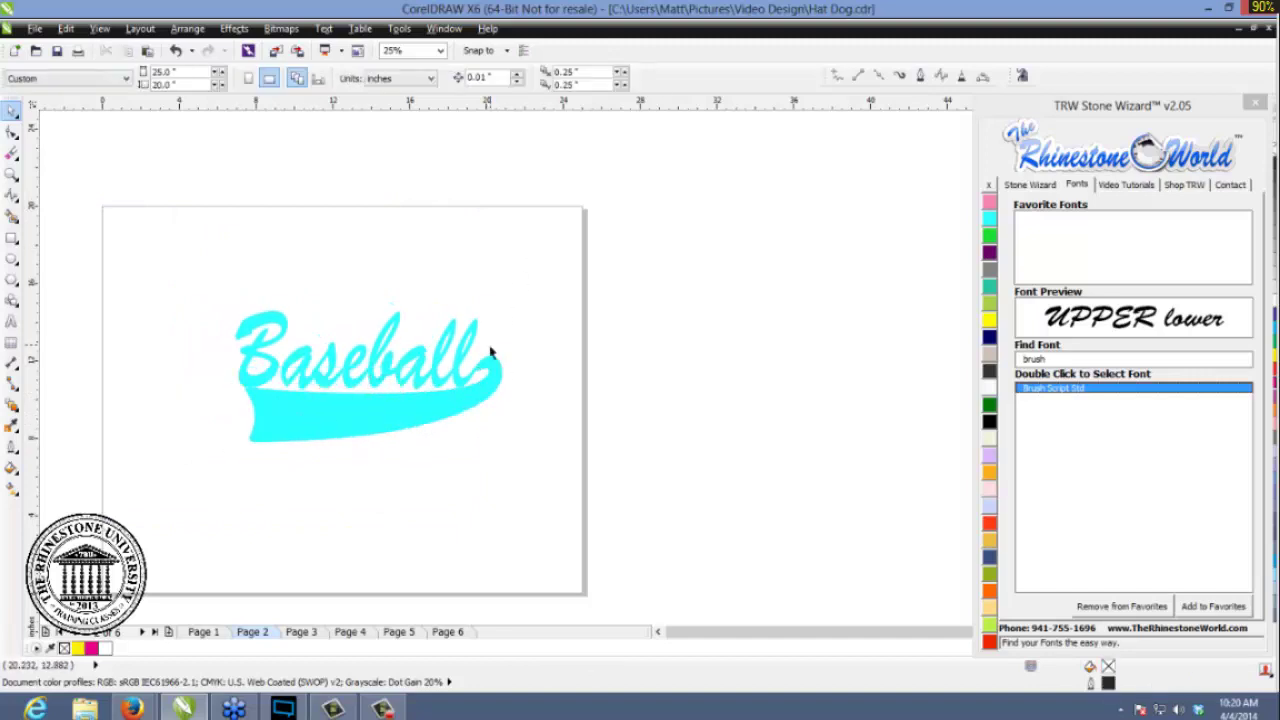
- Convert the Baseball artistic text to curves
left_click(432, 356)
scroll(432, 356, "up", 1)
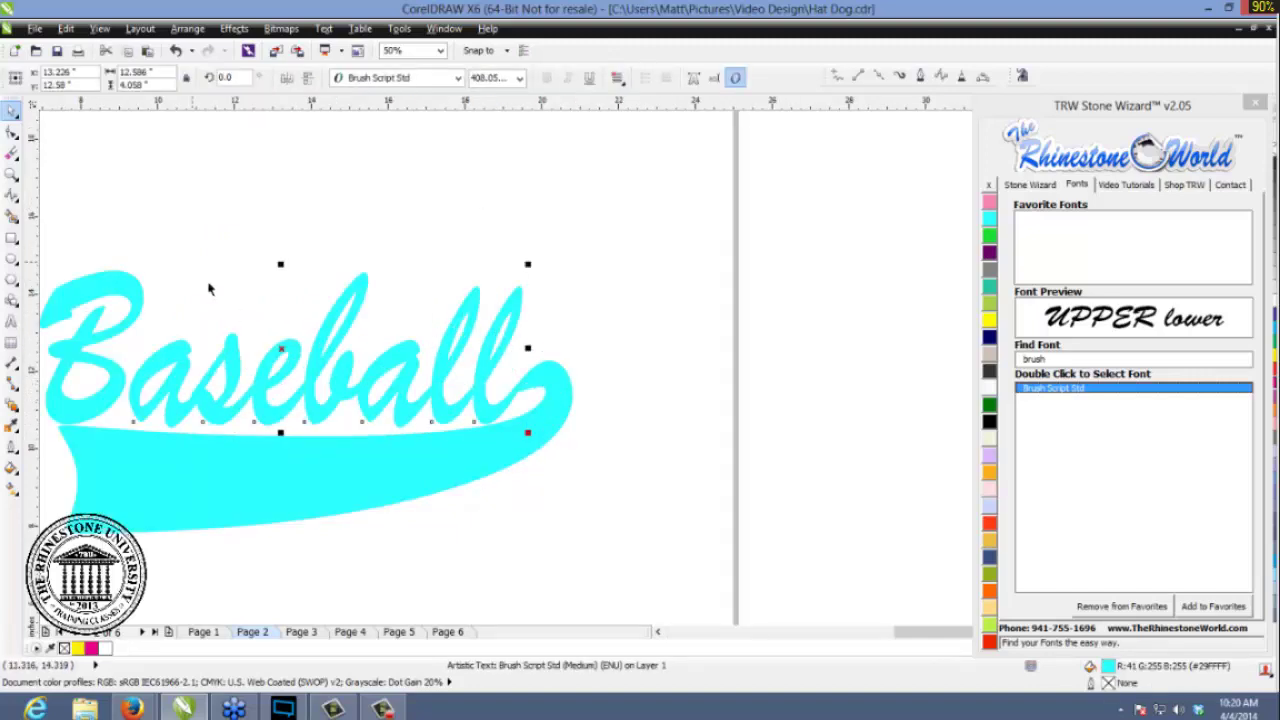
left_click(186, 32)
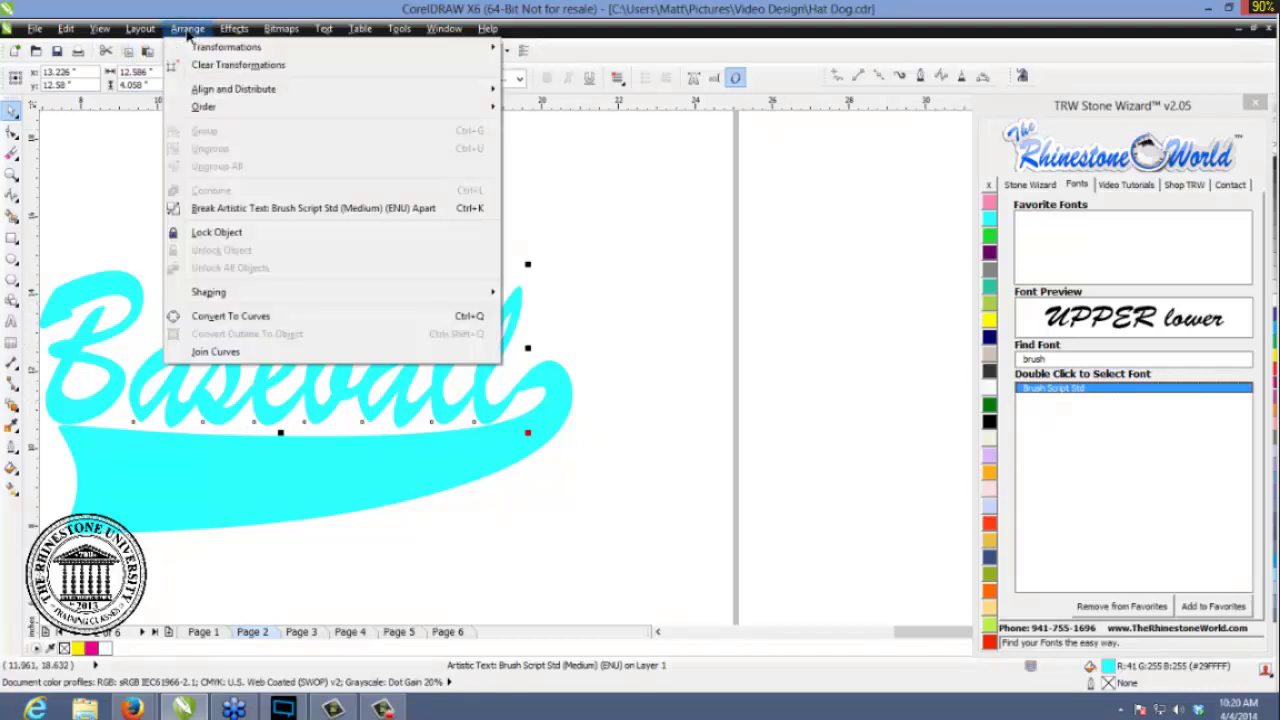
left_click(230, 316)
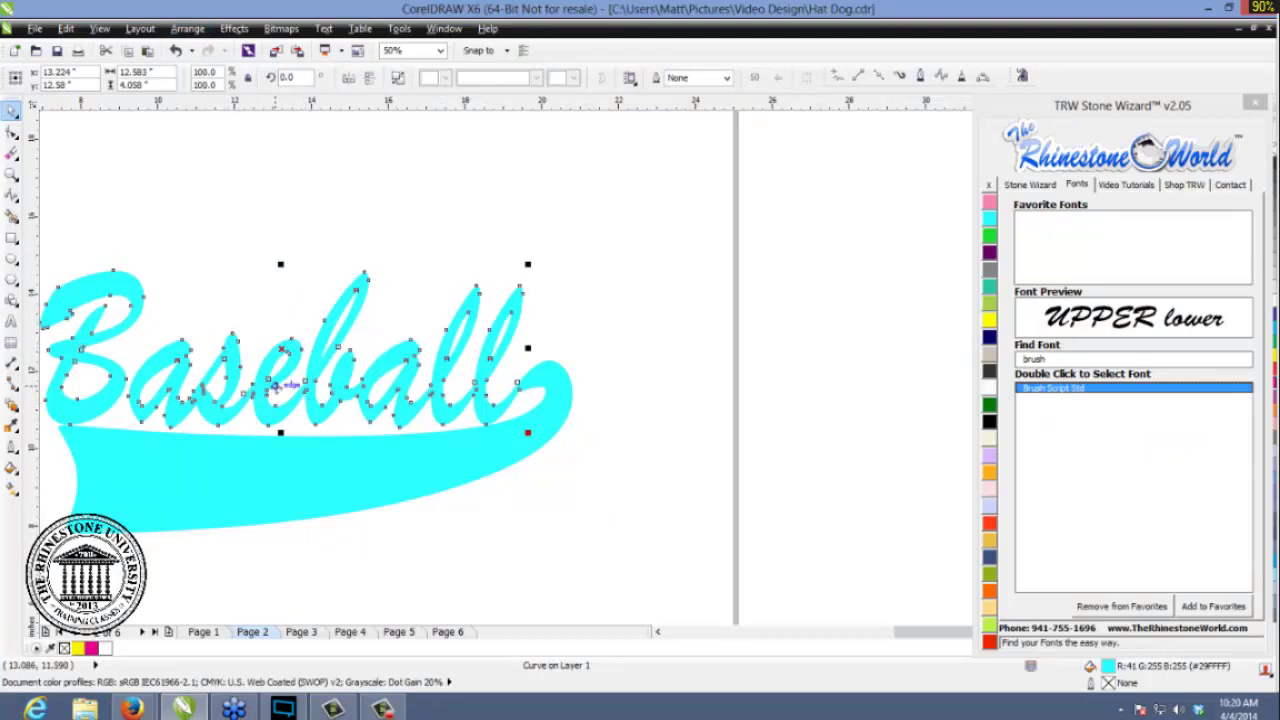
left_click_drag(290, 368, 318, 326)
key("ctrl+z")
left_click(593, 318)
scroll(663, 229, "left", 3)
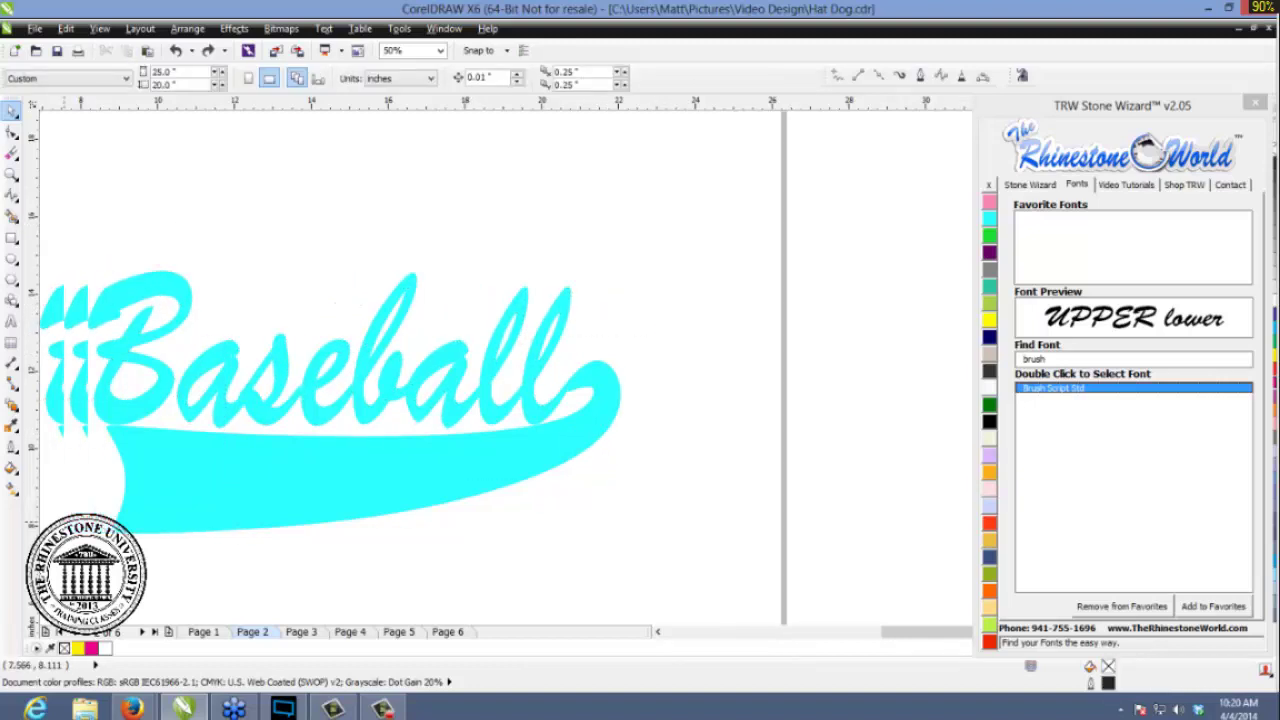
- Move the Baseball curve and swoosh together about 1.9 inches right and 2.5 inches up
key("ctrl+a")
scroll(189, 517, "down", 1)
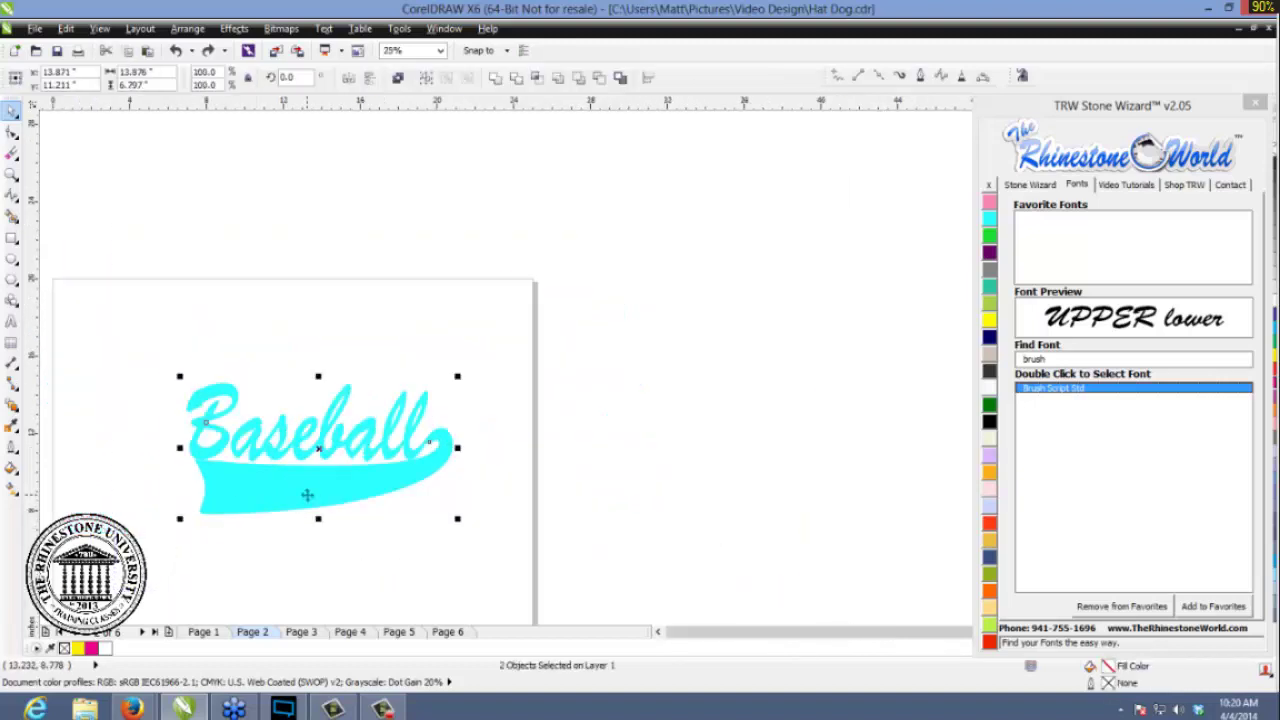
left_click_drag(305, 490, 344, 446)
key("Escape")
- Try shifting the Baseball curve upward to check its overlapping letter outlines, and undo the move
scroll(398, 377, "up", 2)
left_click_drag(493, 443, 486, 394)
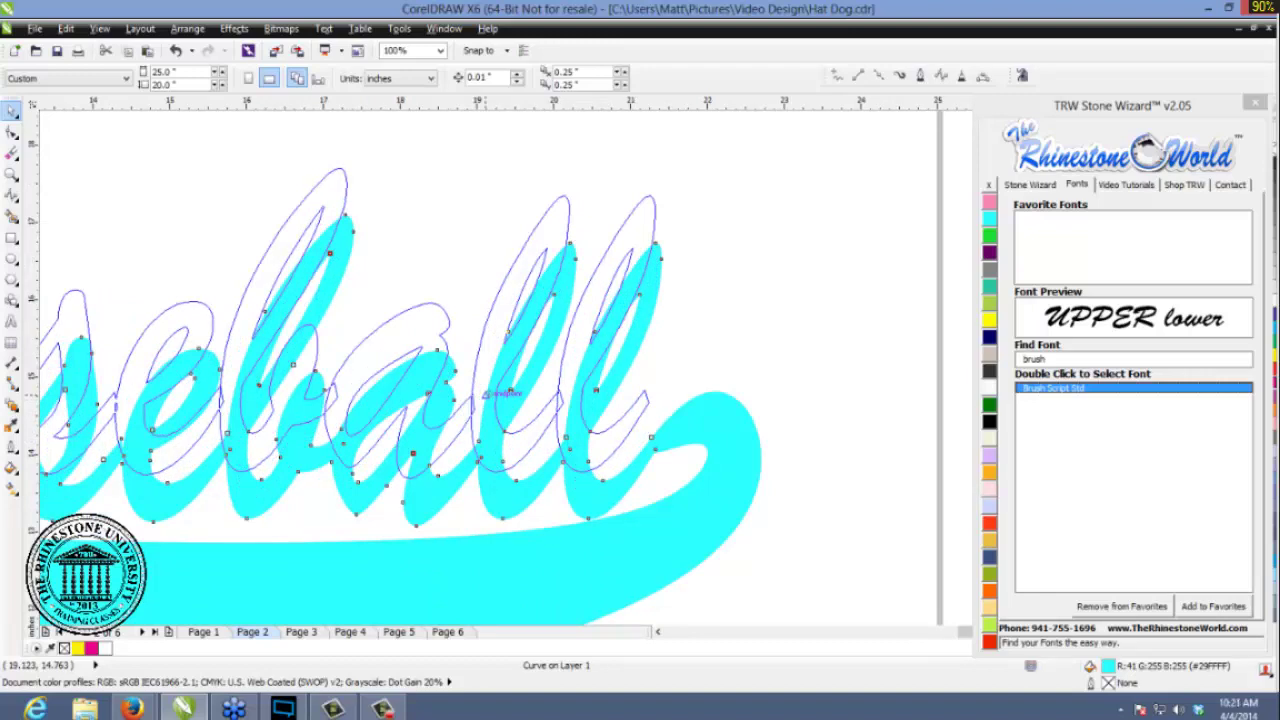
left_click_drag(498, 393, 498, 393)
key("ctrl+z")
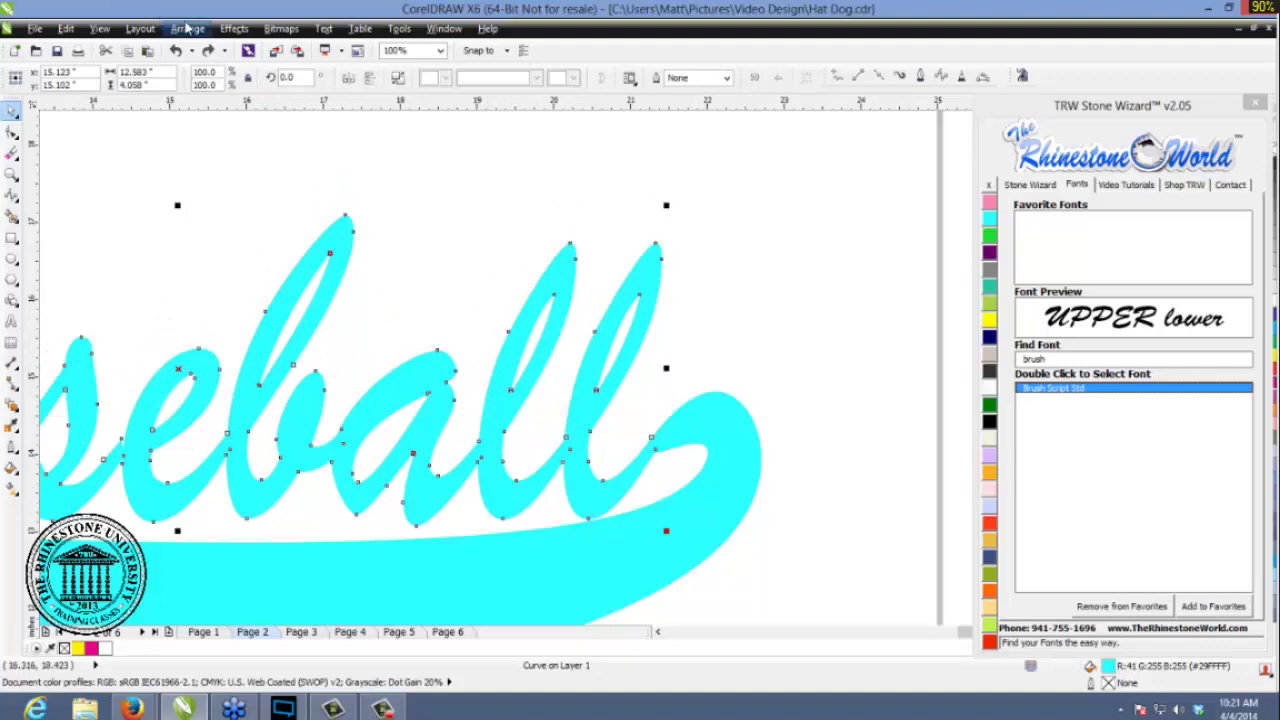
- Weld the Baseball curve to merge its overlapping letters into one outline
left_click(186, 28)
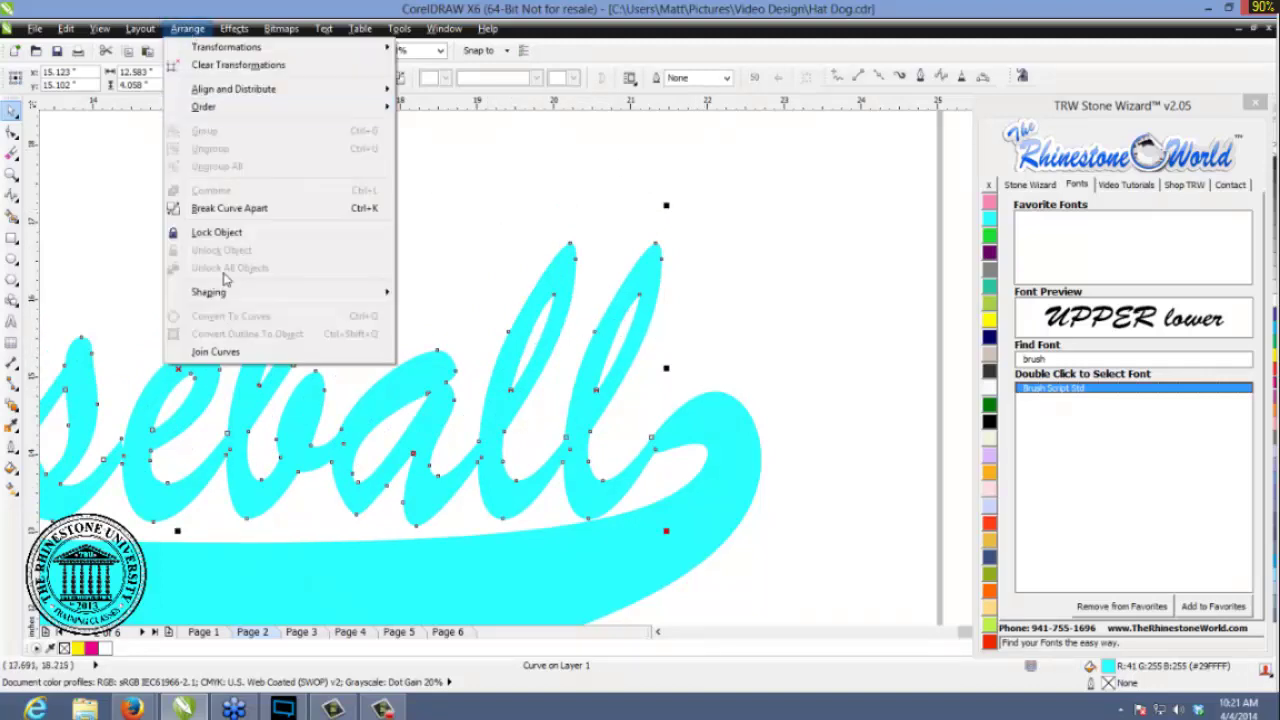
mouse_move(228, 292)
left_click(440, 292)
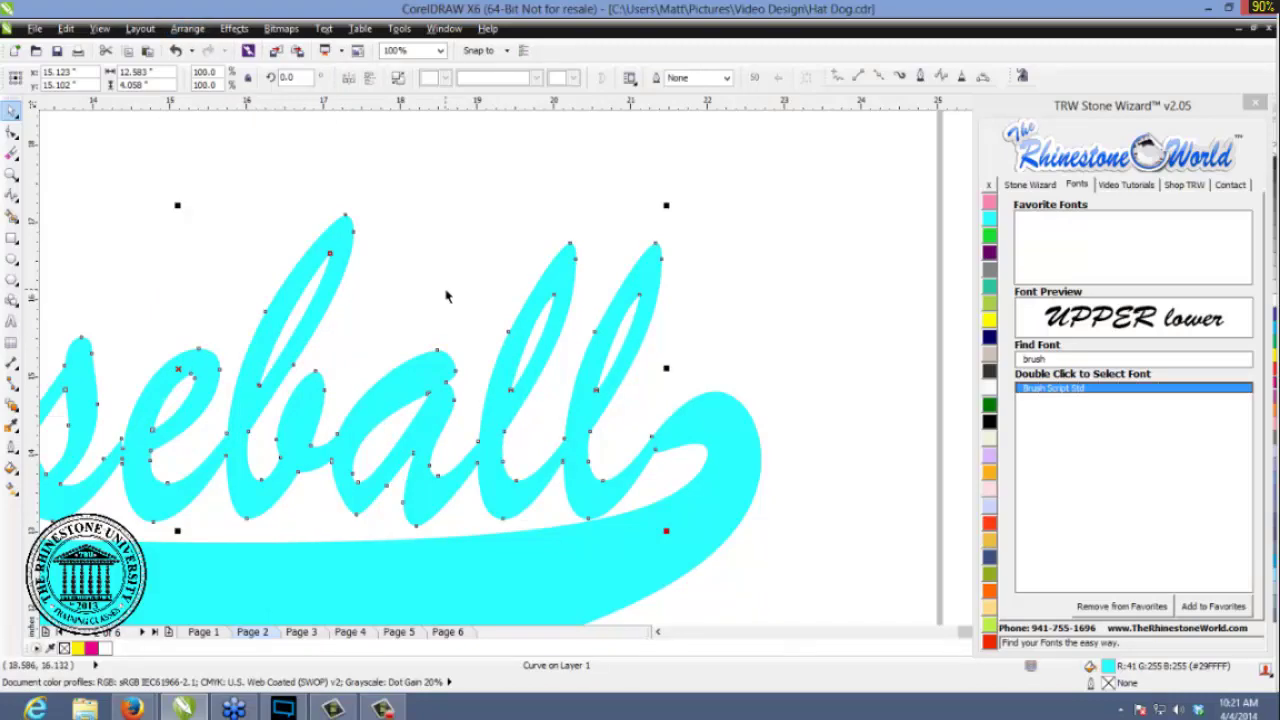
left_click(447, 296)
- Try moving the welded Baseball lettering and the swoosh separately to check their outlines, undoing each move
left_click_drag(496, 403, 487, 268)
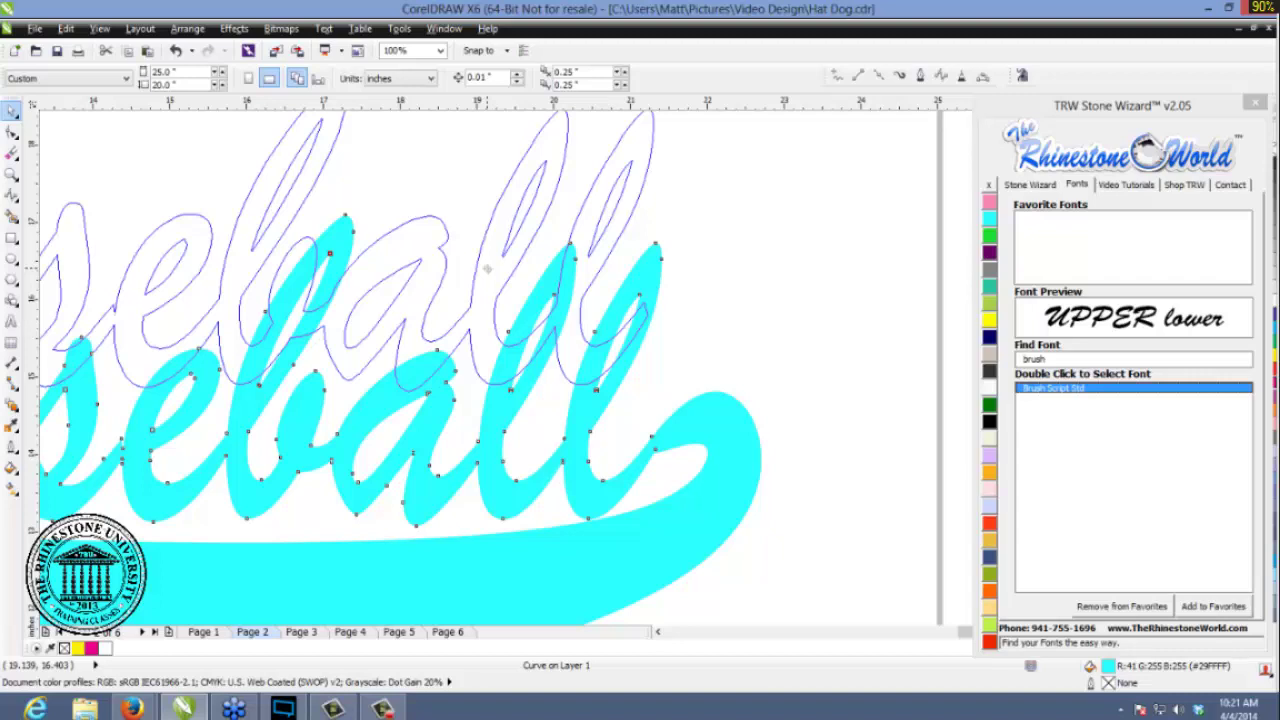
left_click_drag(487, 268, 486, 287)
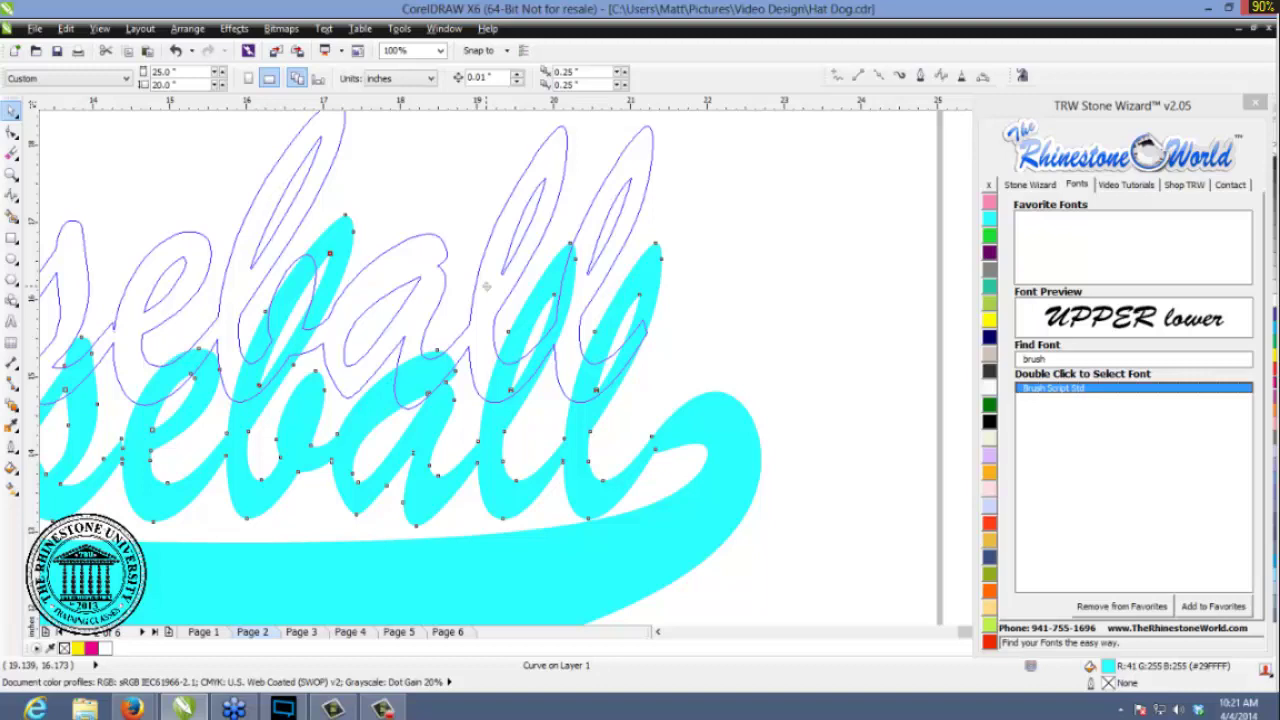
left_click_drag(486, 287, 486, 286)
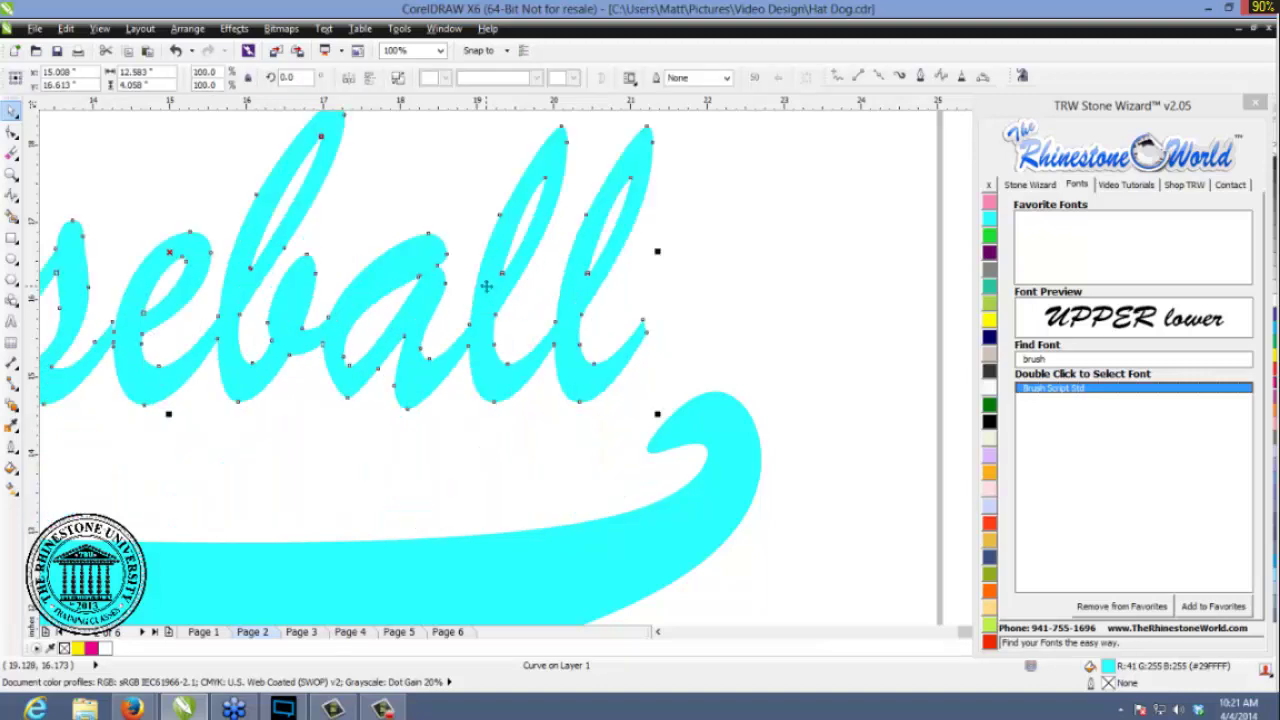
key("ctrl+z")
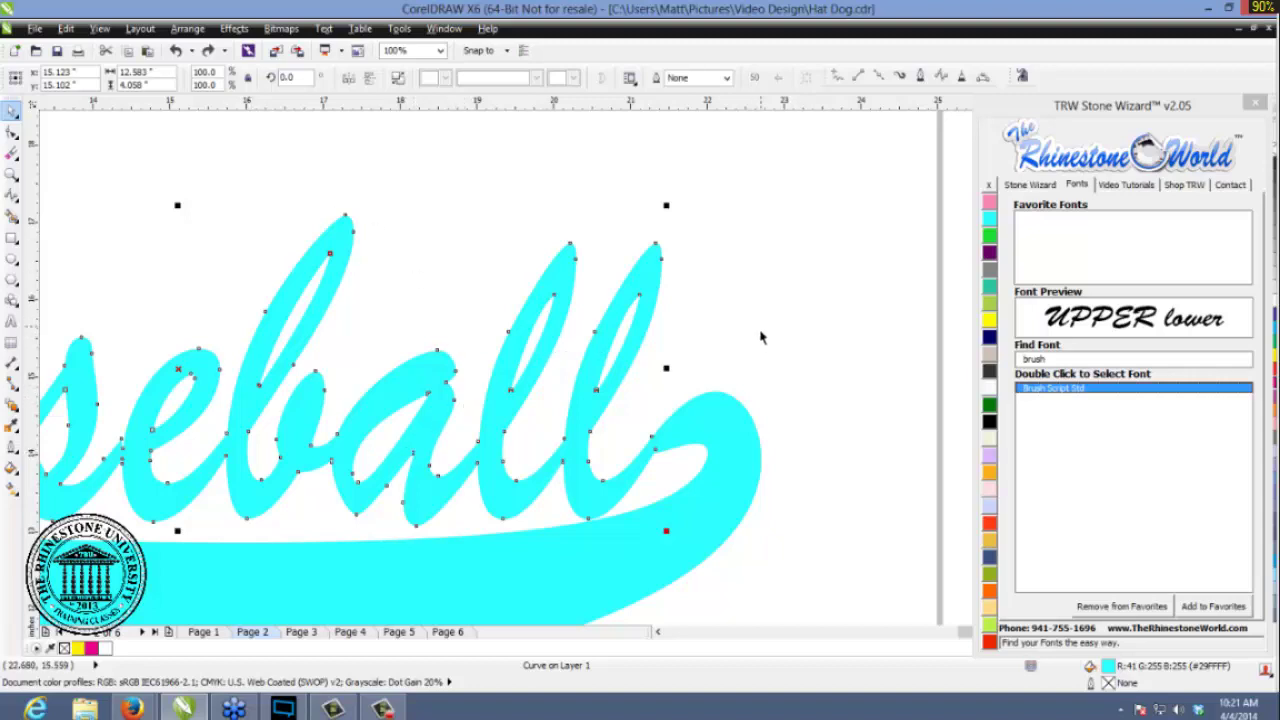
left_click(754, 299)
scroll(754, 299, "down", 2)
left_click(760, 377)
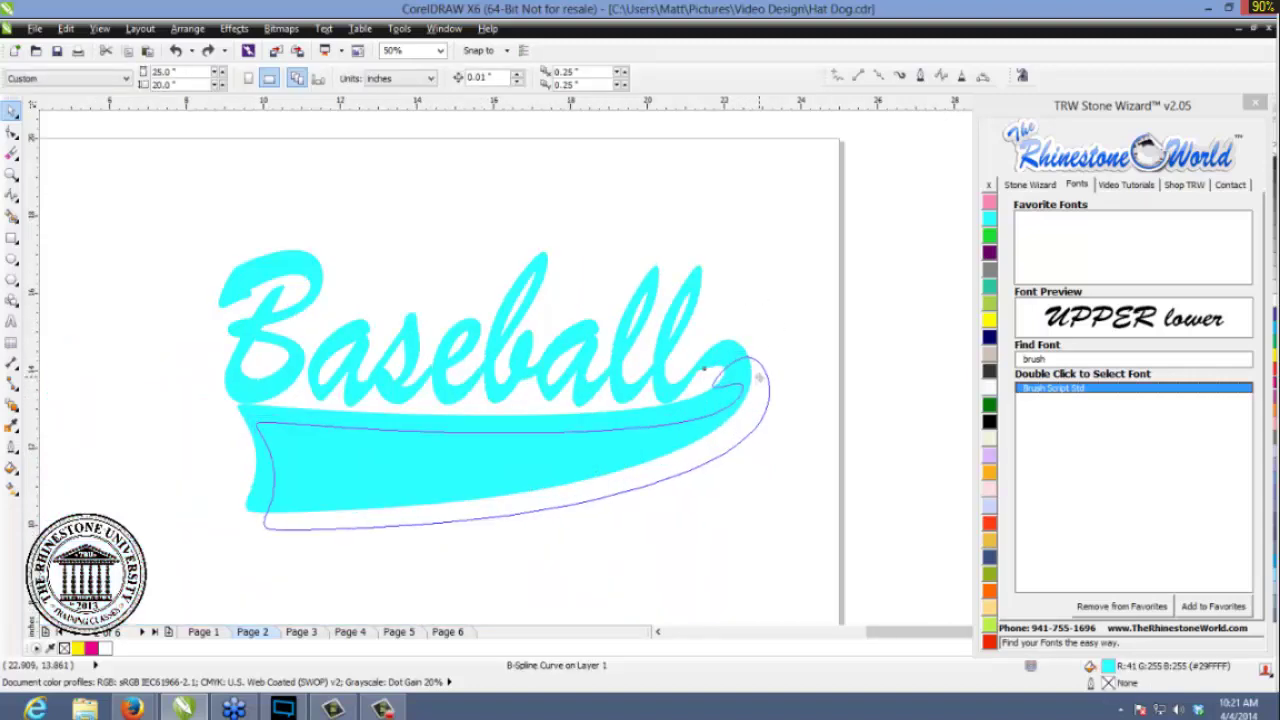
key("ctrl+z")
left_click(808, 380)
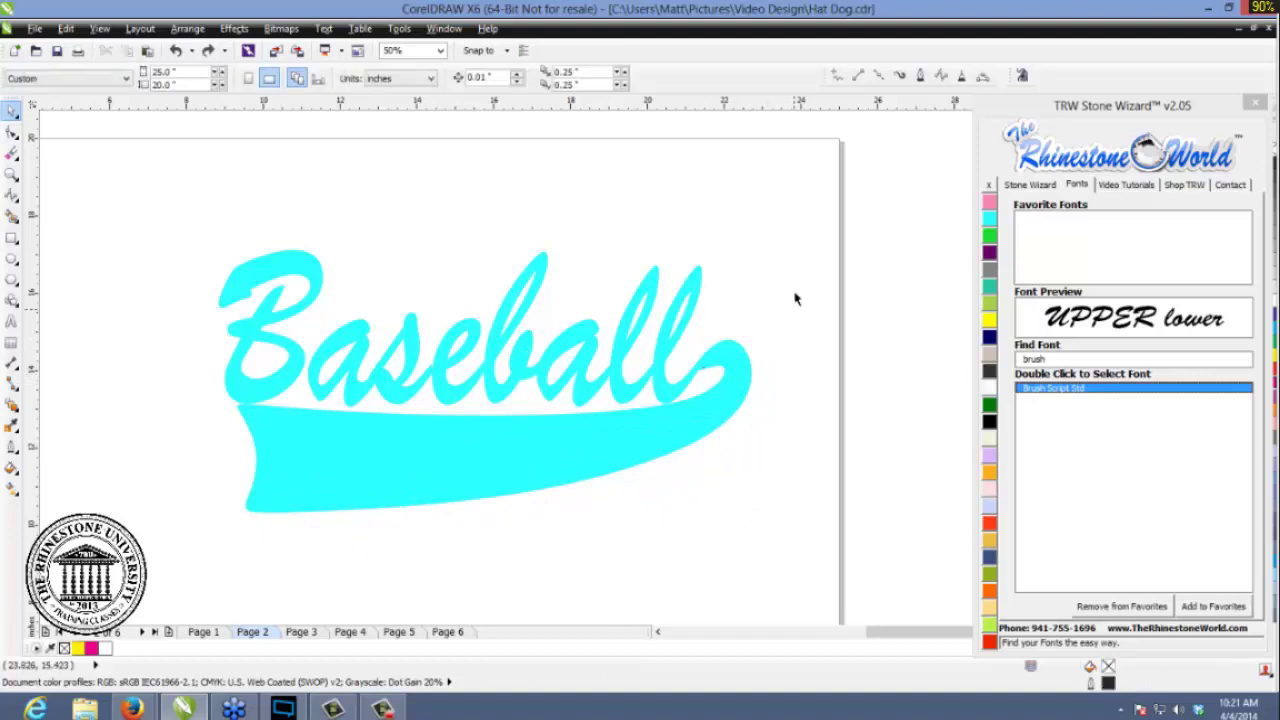
- Weld the Baseball lettering and the swoosh into a single curve and shift it about 0.5 inch left
left_click_drag(794, 190, 240, 537)
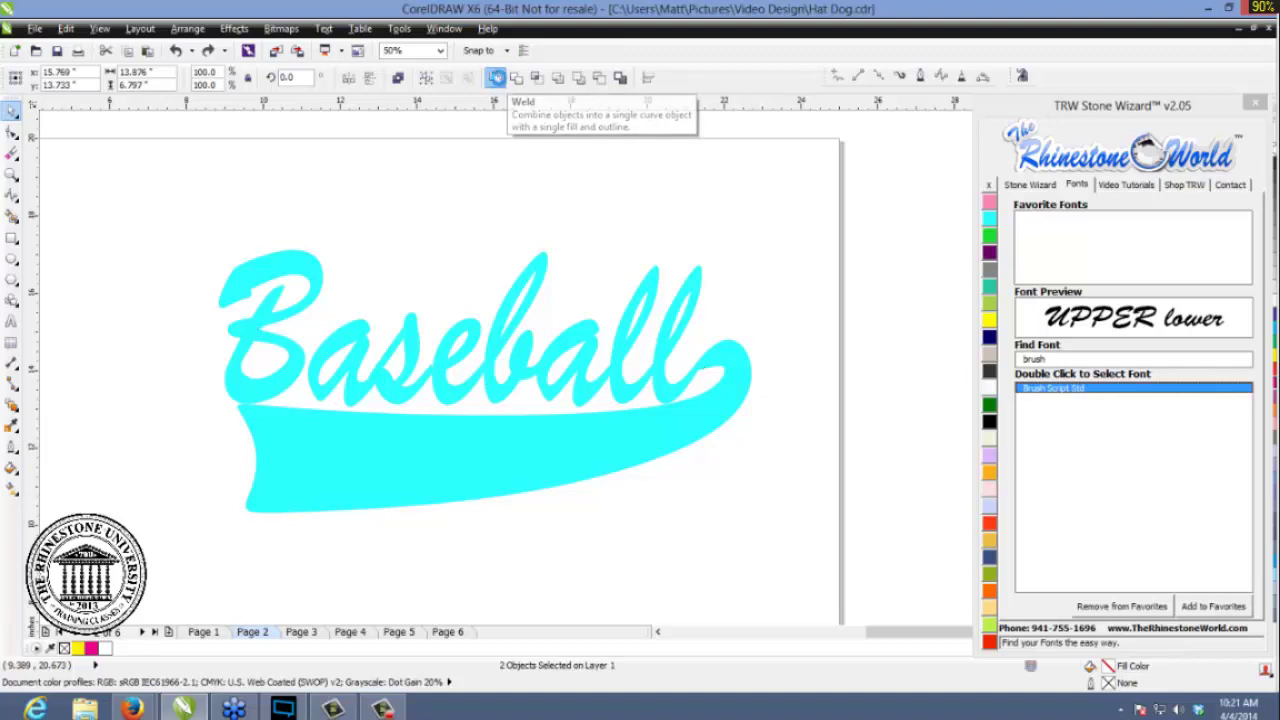
left_click(501, 84)
mouse_move(727, 366)
left_mouse_down()
mouse_move(766, 311)
mouse_move(727, 366)
mouse_move(707, 366)
left_mouse_up()
- Recolor the welded Baseball design bright green after trying a yellow fill
left_click(989, 318)
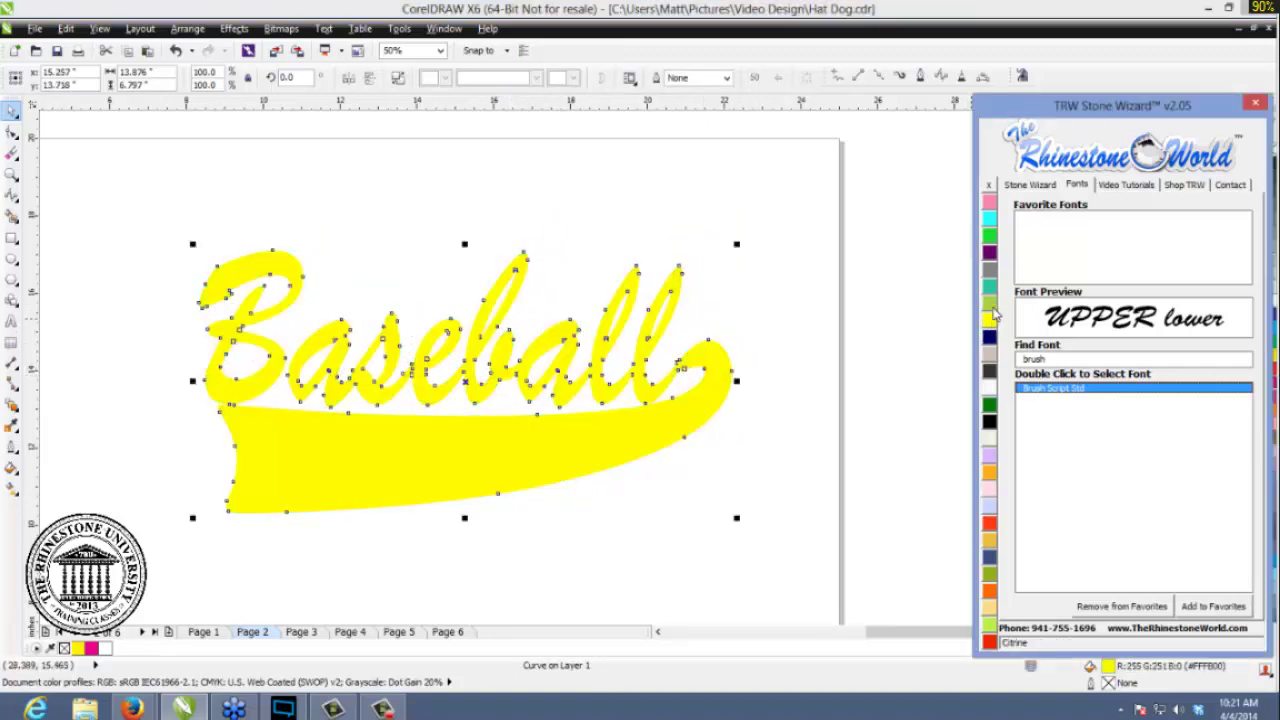
left_click(990, 236)
left_click(830, 340)
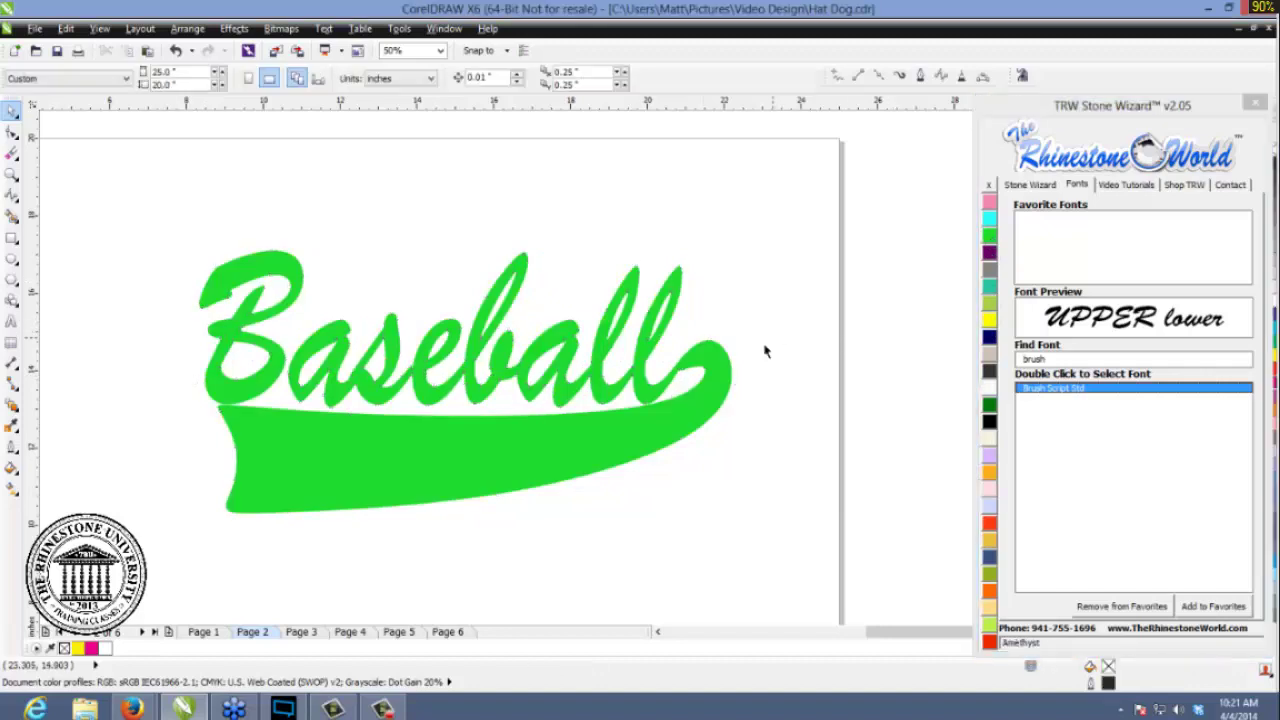
- Try reshaping the notch where the letters s and e join in the welded curve, and undo the edit
scroll(417, 370, "up", 4)
key("F10")
left_click(420, 368)
scroll(423, 372, "up", 3)
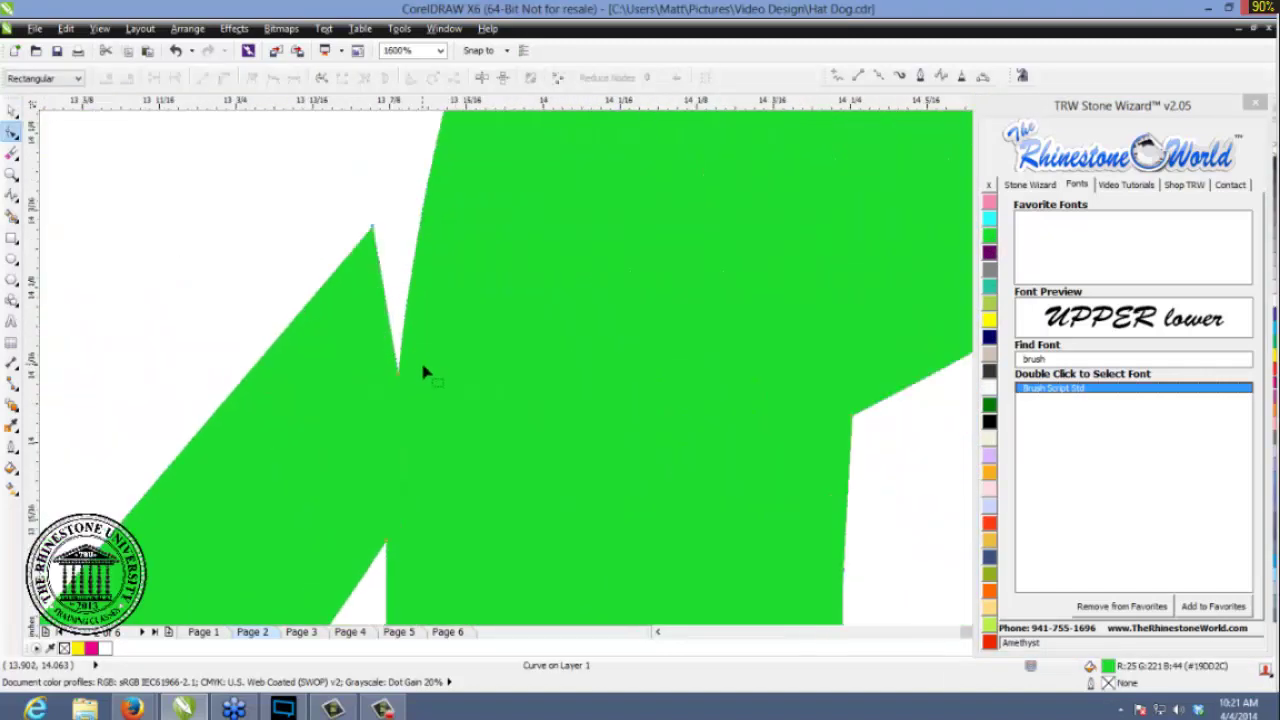
left_click_drag(403, 371, 400, 375)
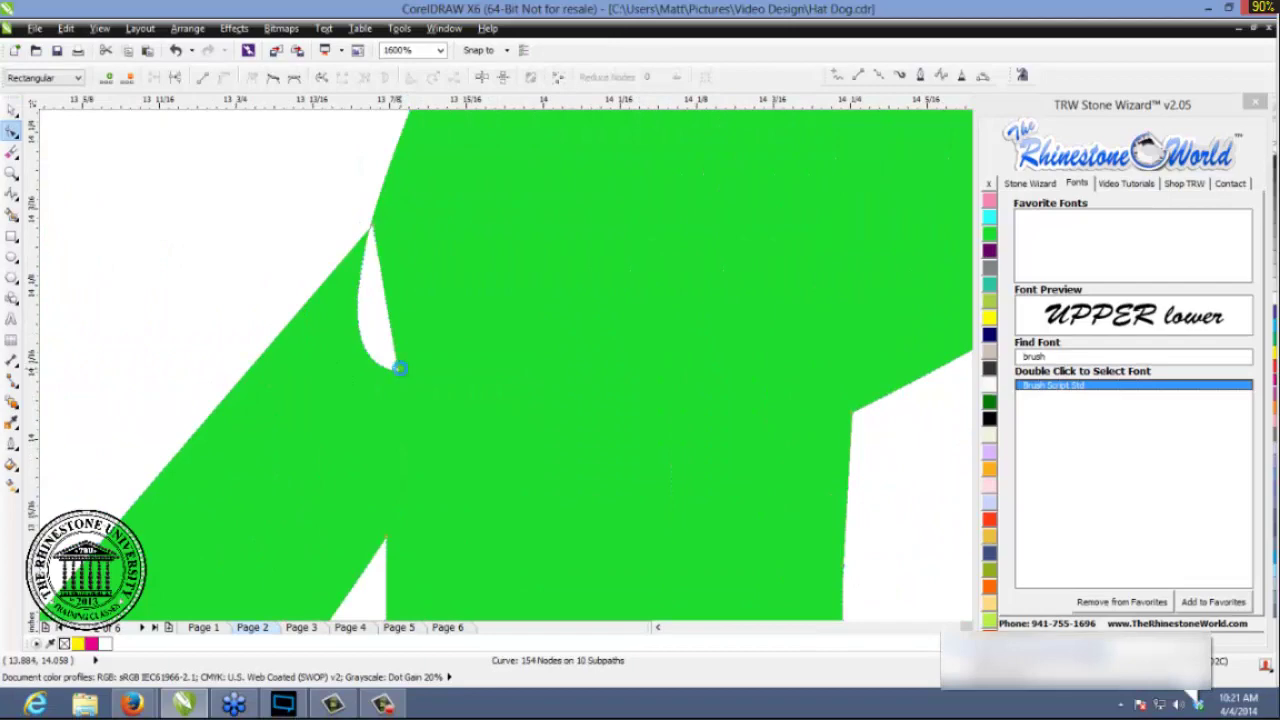
key("ctrl+z")
scroll(300, 260, "down", 3)
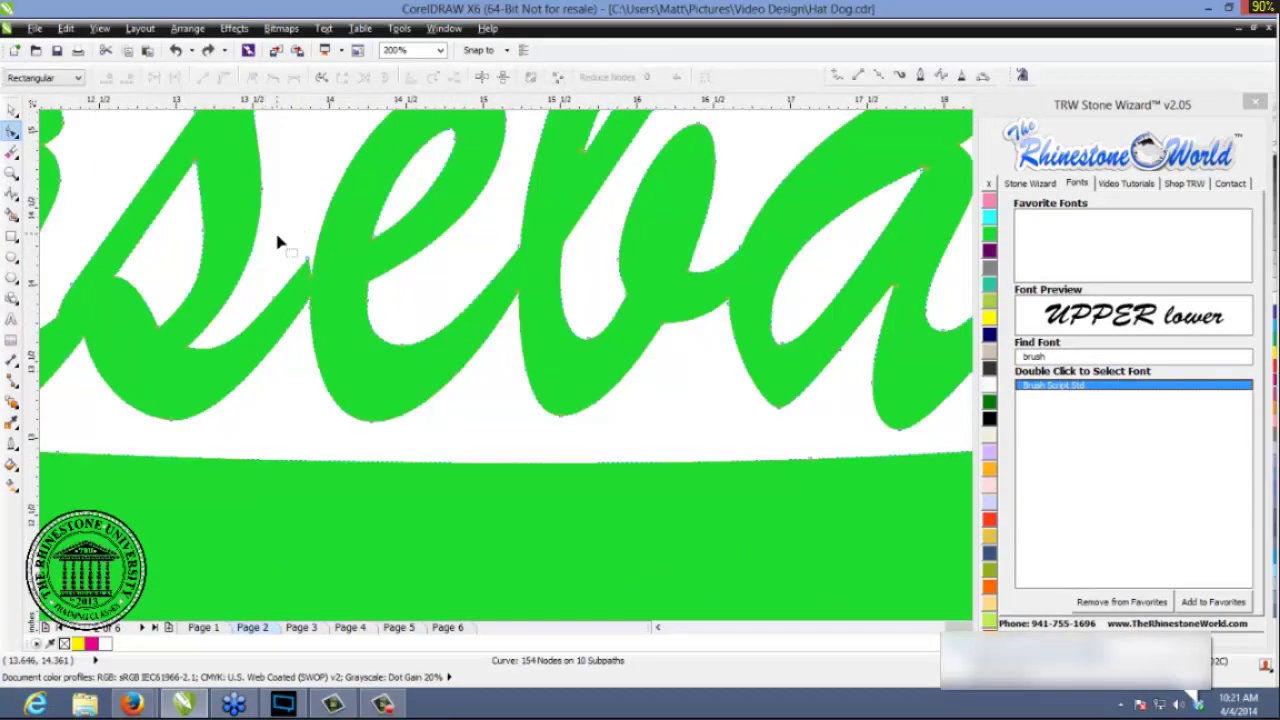
- Delete the extra nodes at the notch where the letters s and e join in the welded curve
left_click(326, 283)
scroll(309, 268, "up", 1)
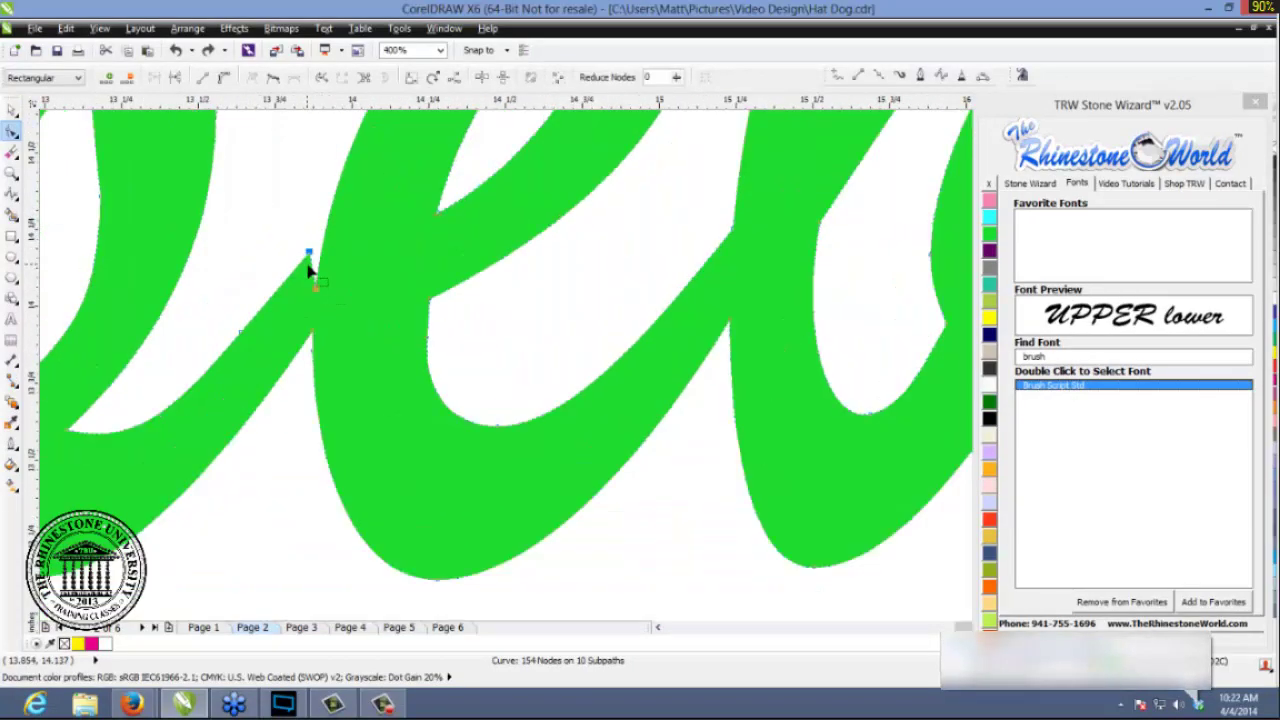
key("Delete")
scroll(309, 280, "down", 2)
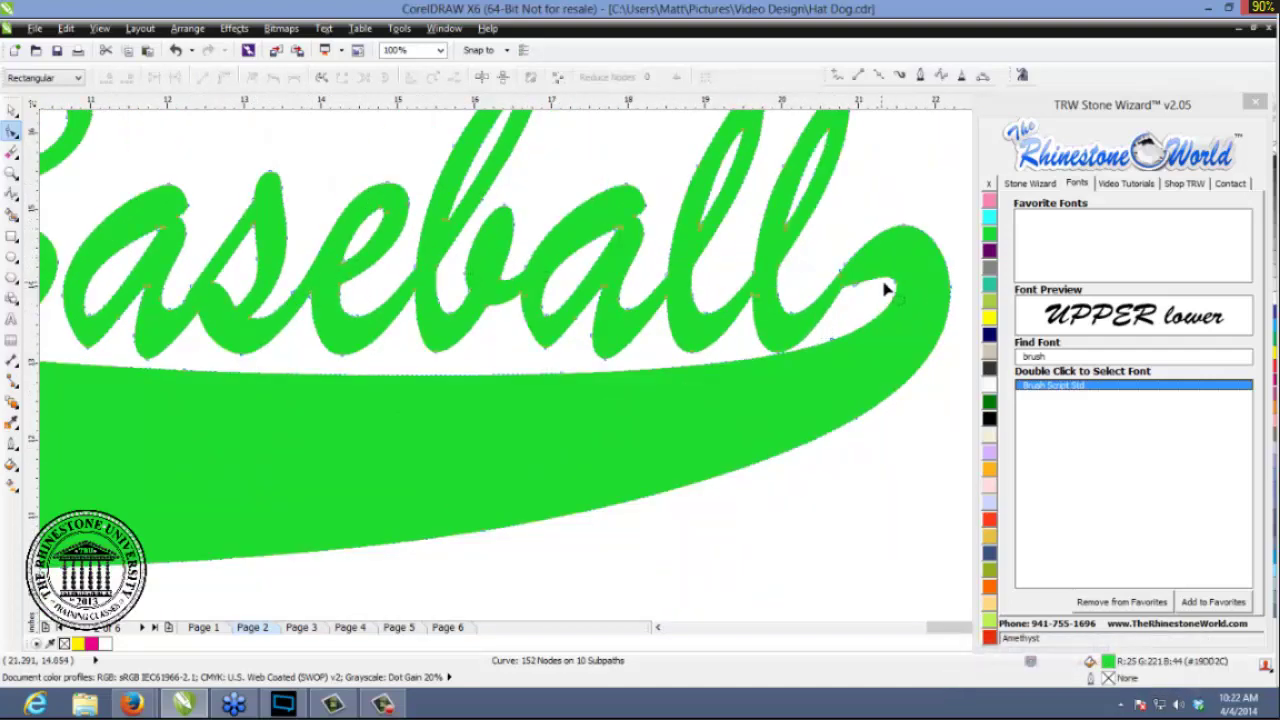
- Smooth the join between the last letter l and the swoosh tail by deleting the extra nodes on both edges
scroll(898, 262, "up", 1)
scroll(903, 245, "up", 1)
mouse_move(656, 410)
left_mouse_down()
mouse_move(666, 440)
mouse_move(662, 426)
left_mouse_up()
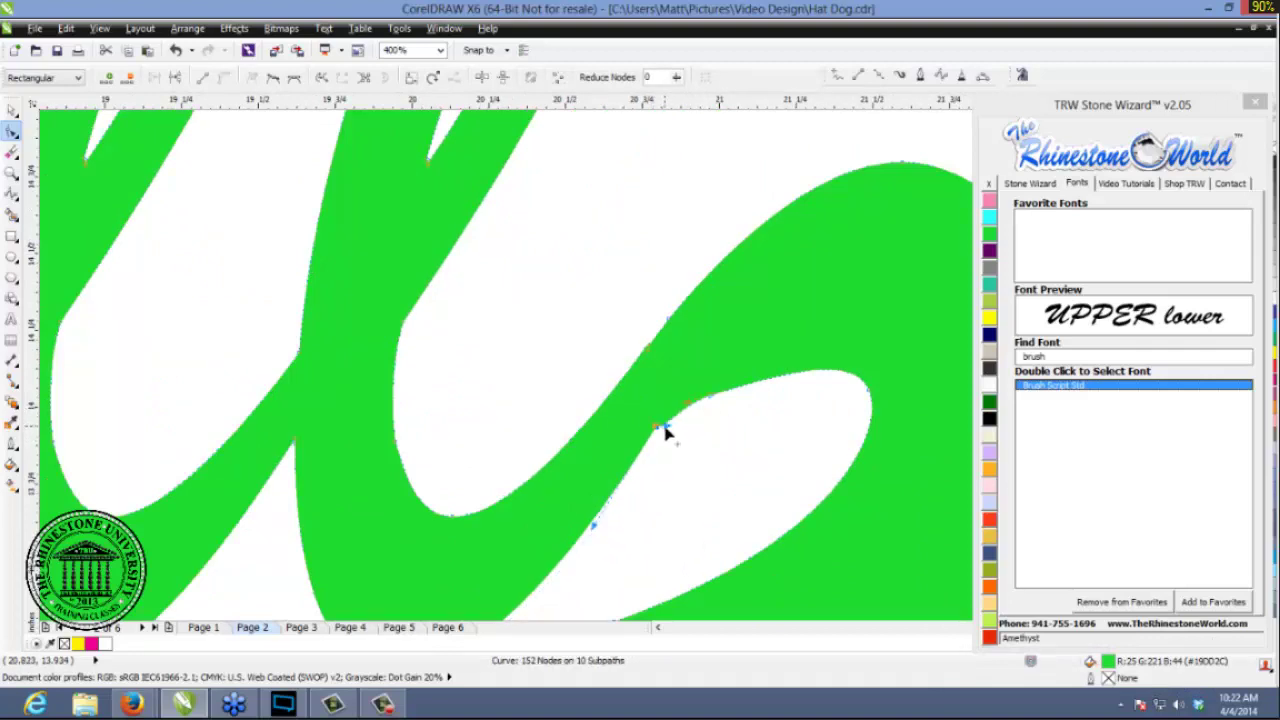
key("Delete")
left_click(710, 397)
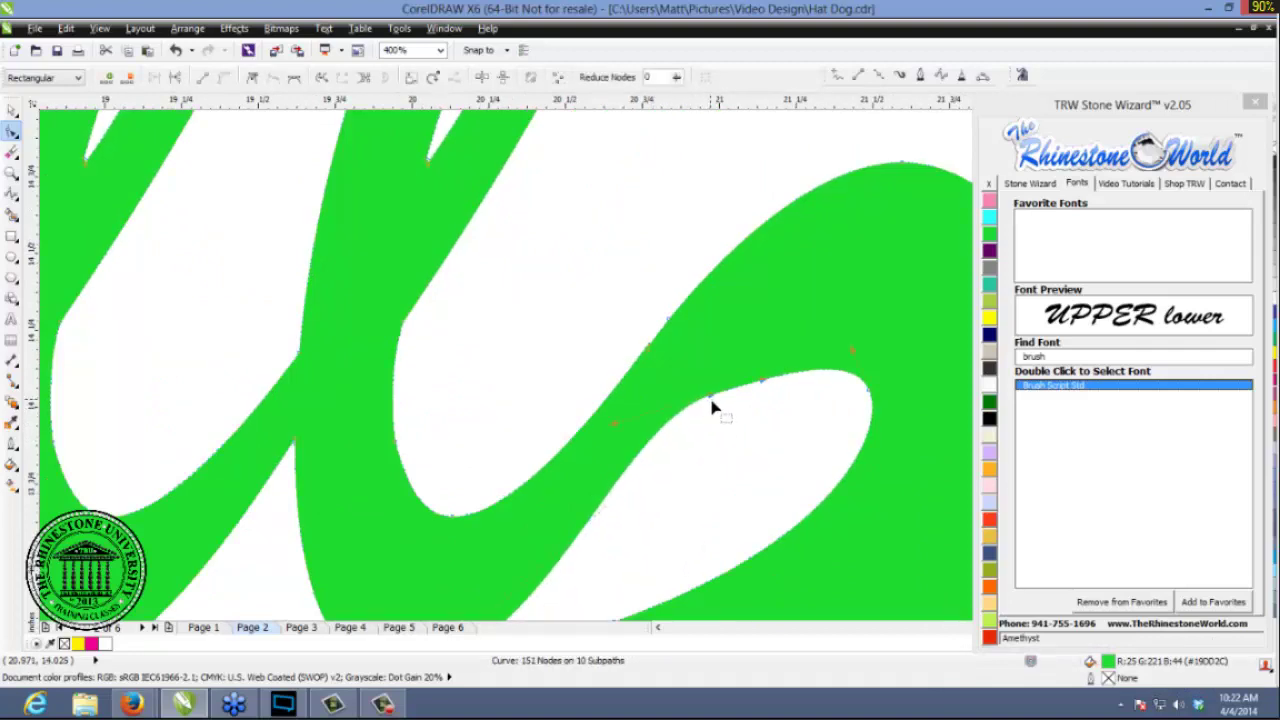
key("Delete")
left_click_drag(621, 327, 664, 375)
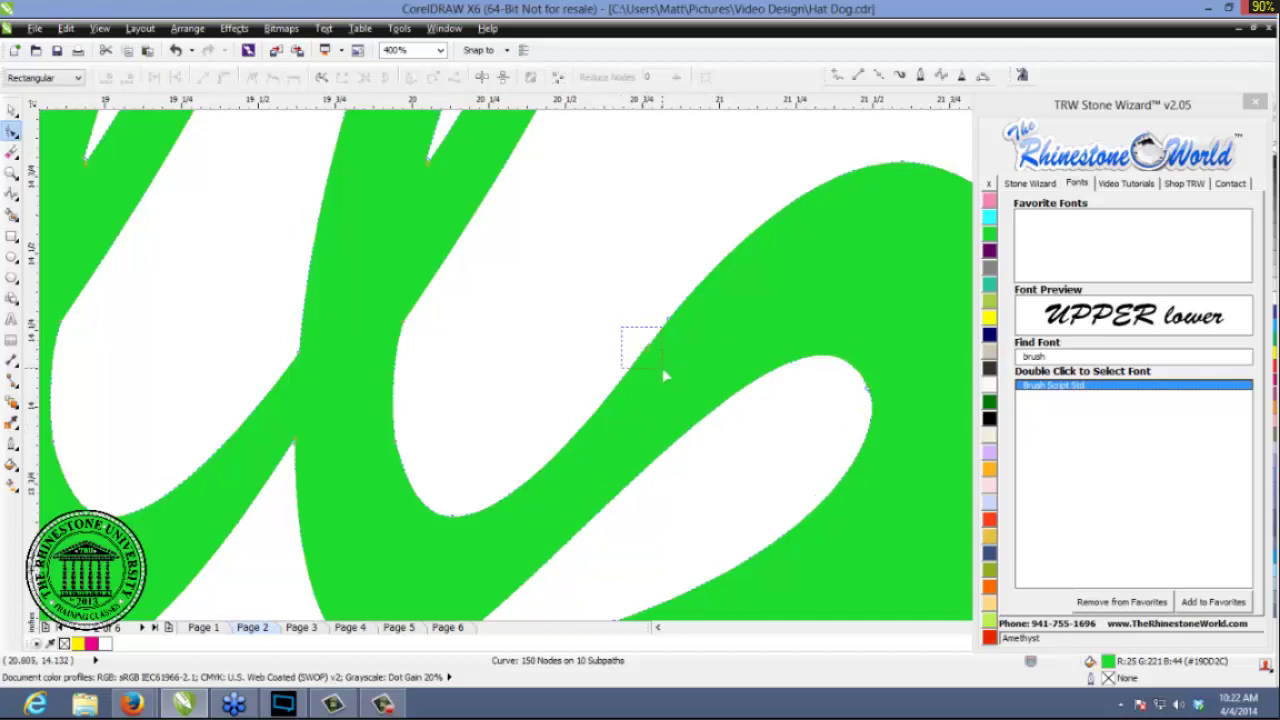
scroll(663, 376, "down", 2)
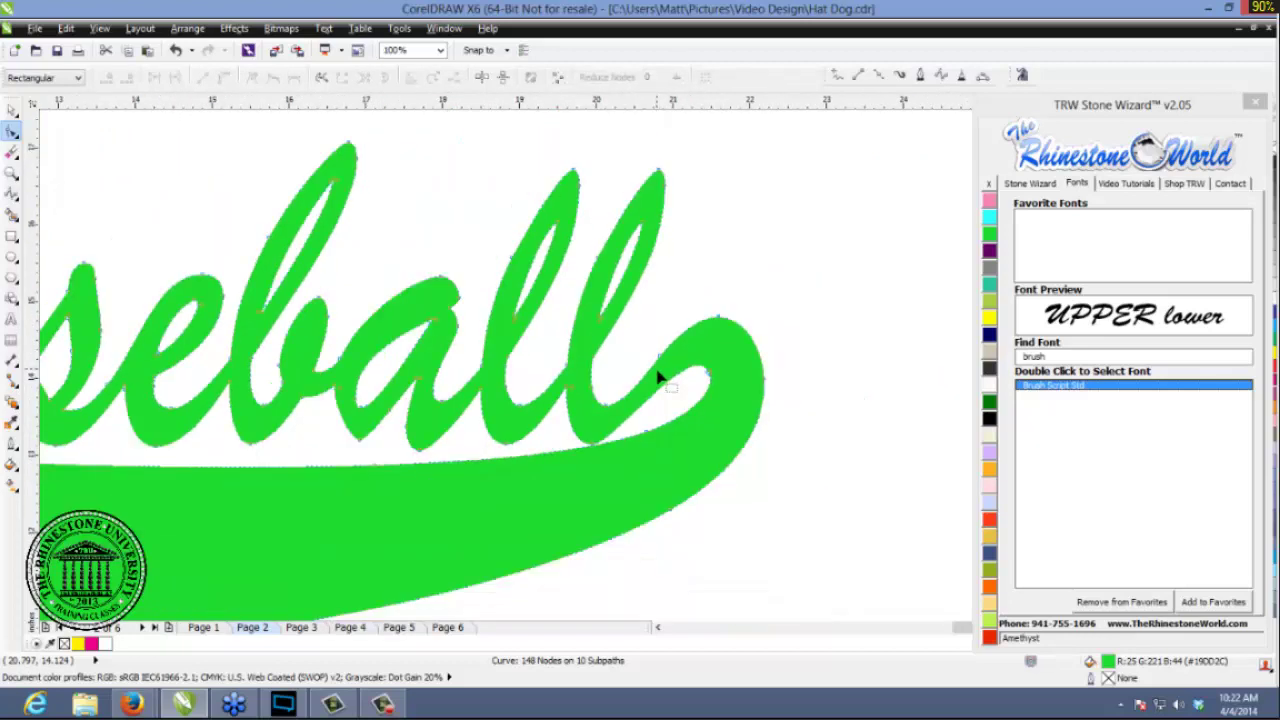
left_click(12, 110)
key("Escape")
scroll(257, 255, "down", 3)
scroll(107, 209, "up", 2)
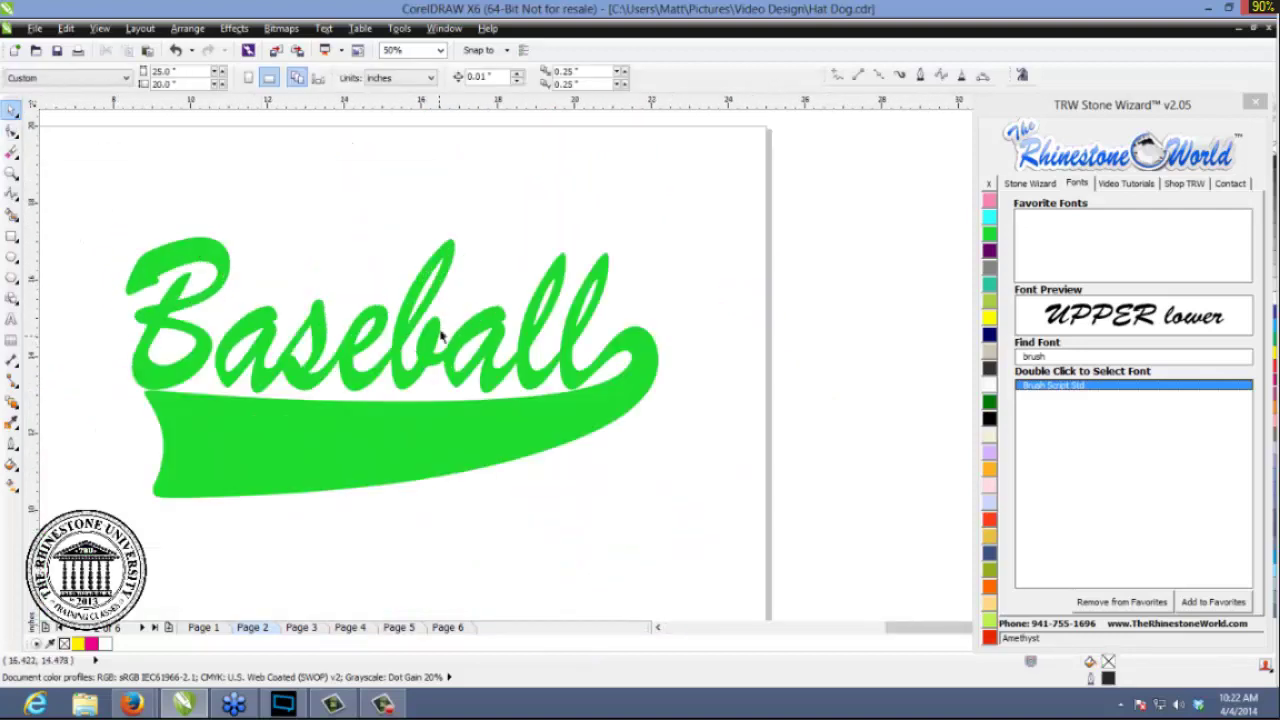
- Try a purple hairline outline on the welded Baseball design, and undo it
left_click(485, 322)
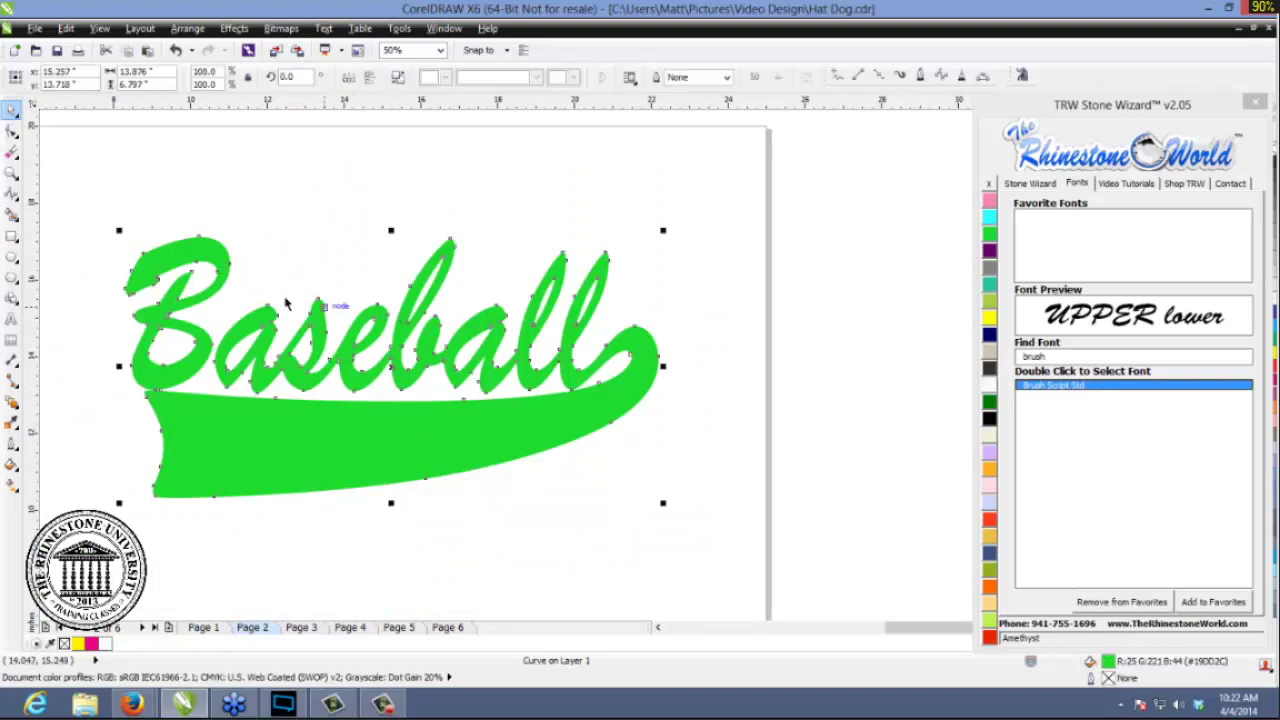
right_click(991, 254)
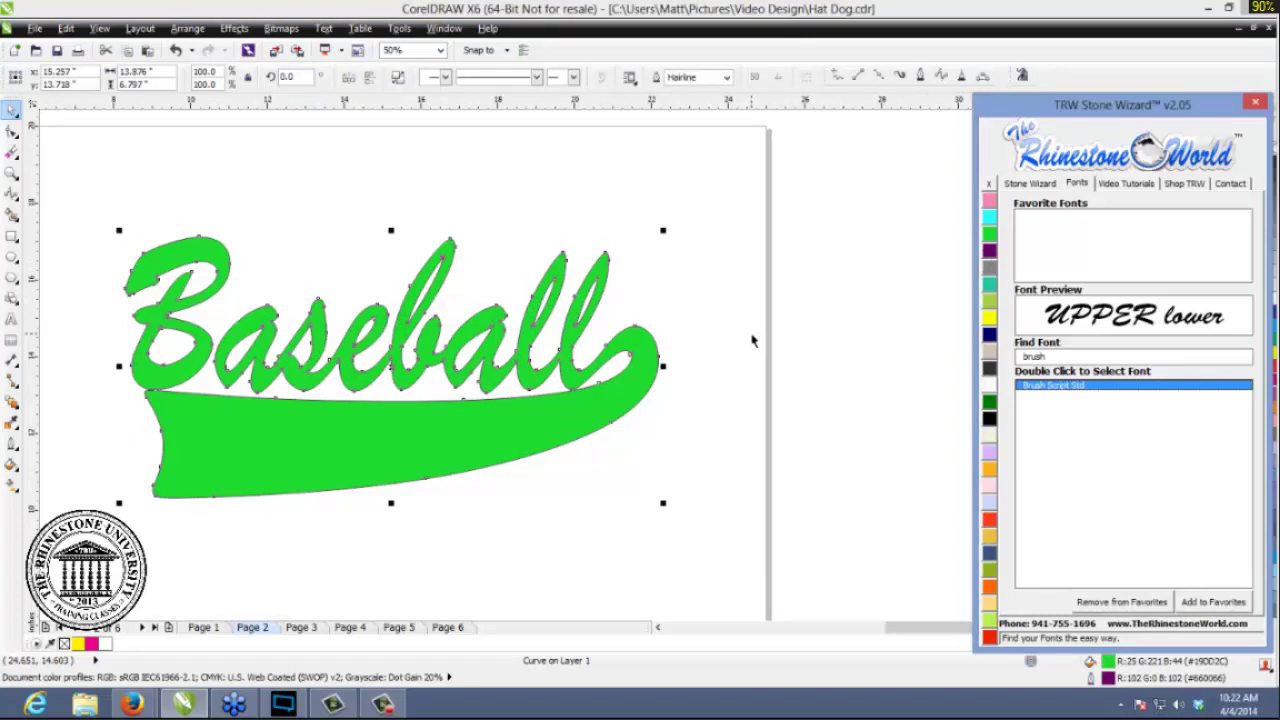
left_click(641, 287)
key("ctrl+z")
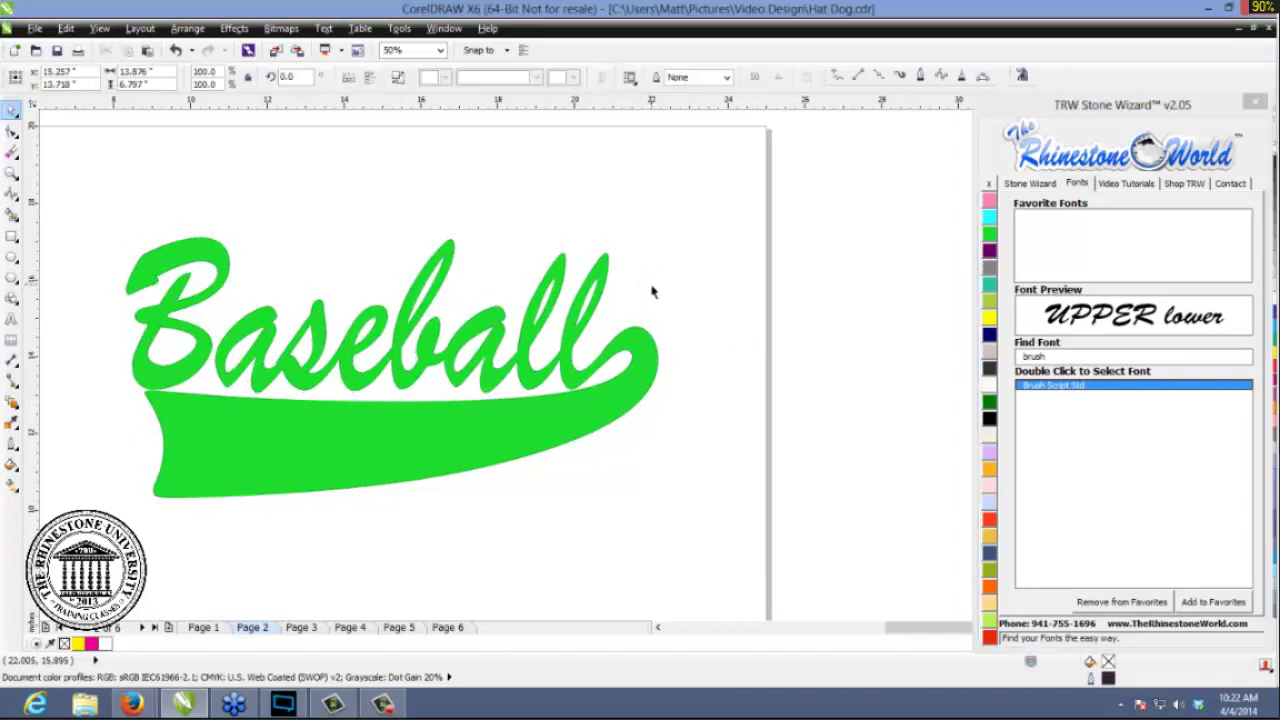
- Configure the Stone Wizard island fill for 1 island on the outside, without adding stones
left_click(1030, 184)
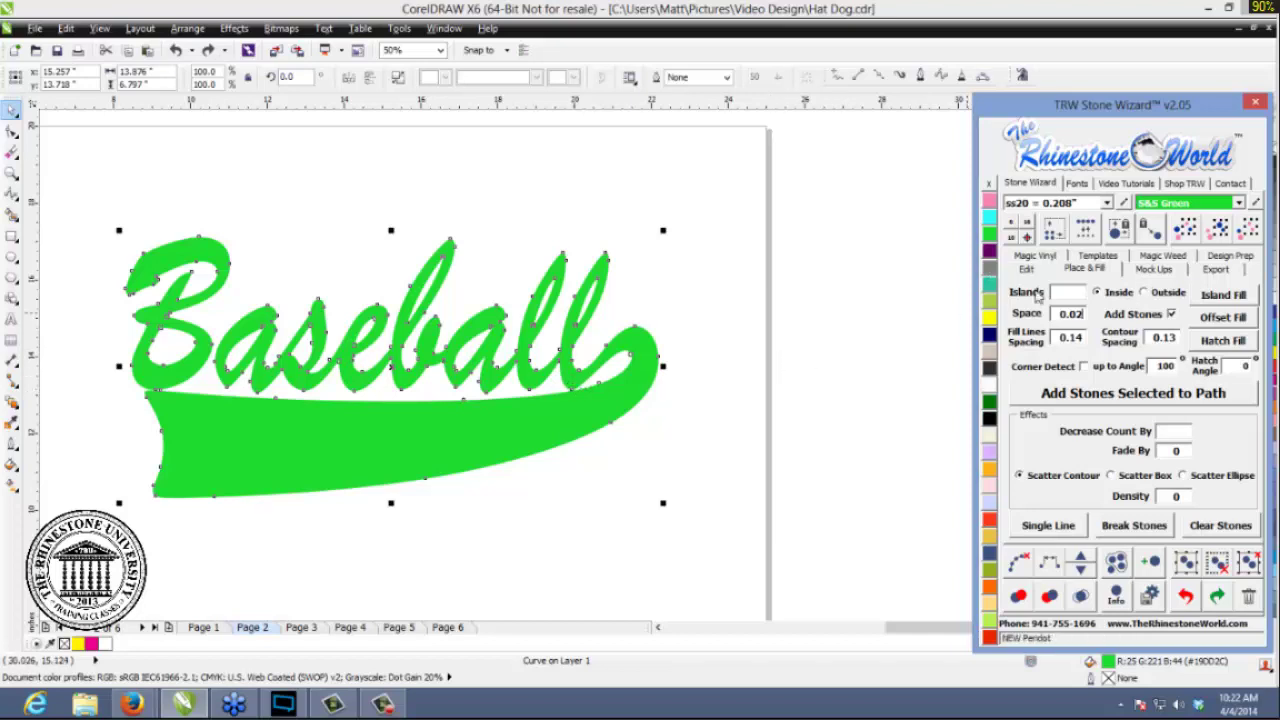
left_click(1079, 271)
left_click(1070, 291)
left_click(1152, 293)
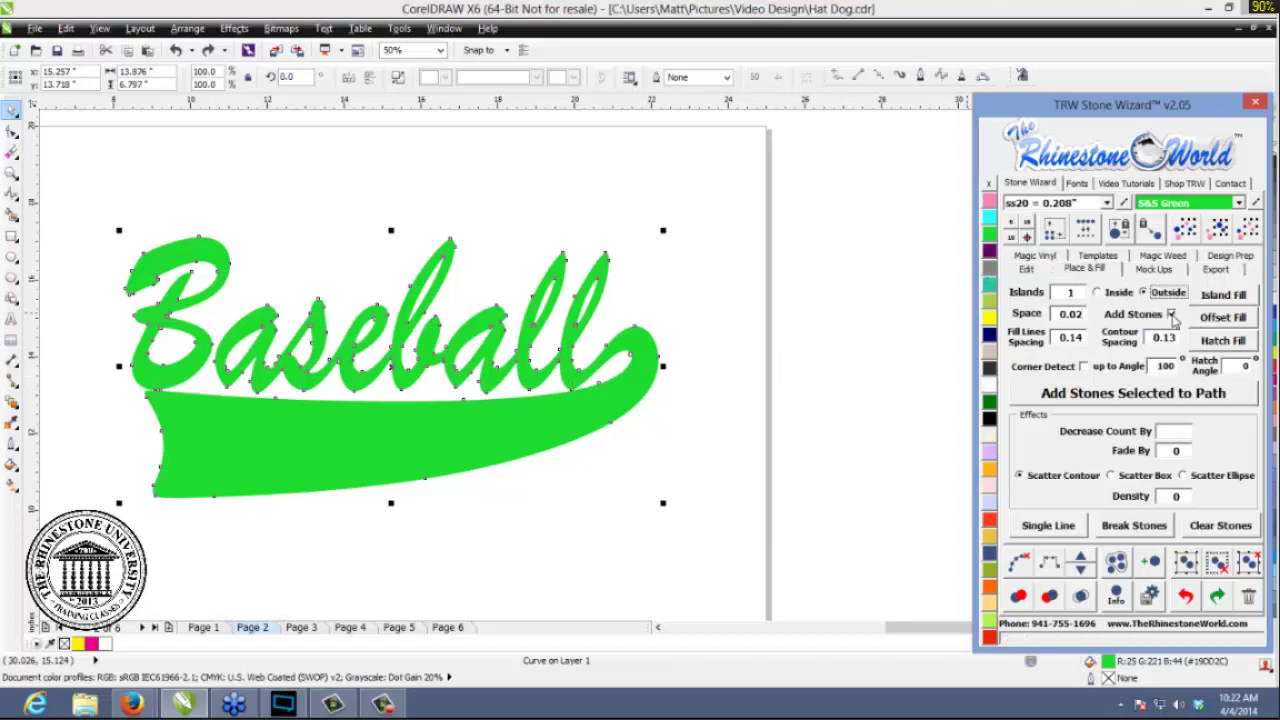
left_click(1171, 315)
left_click(1163, 337)
- Scale the Baseball design down proportionally to about 9.6 inches wide
left_click(745, 304)
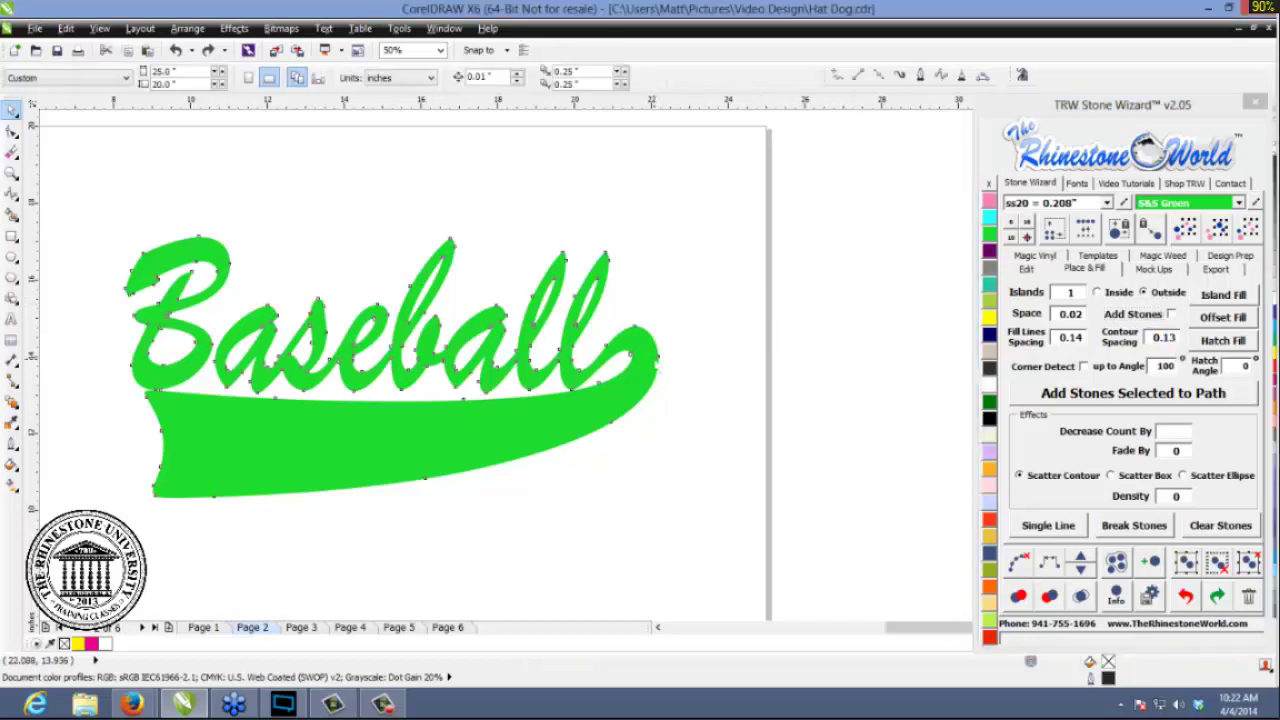
left_click(265, 357)
left_click_drag(662, 240, 537, 330)
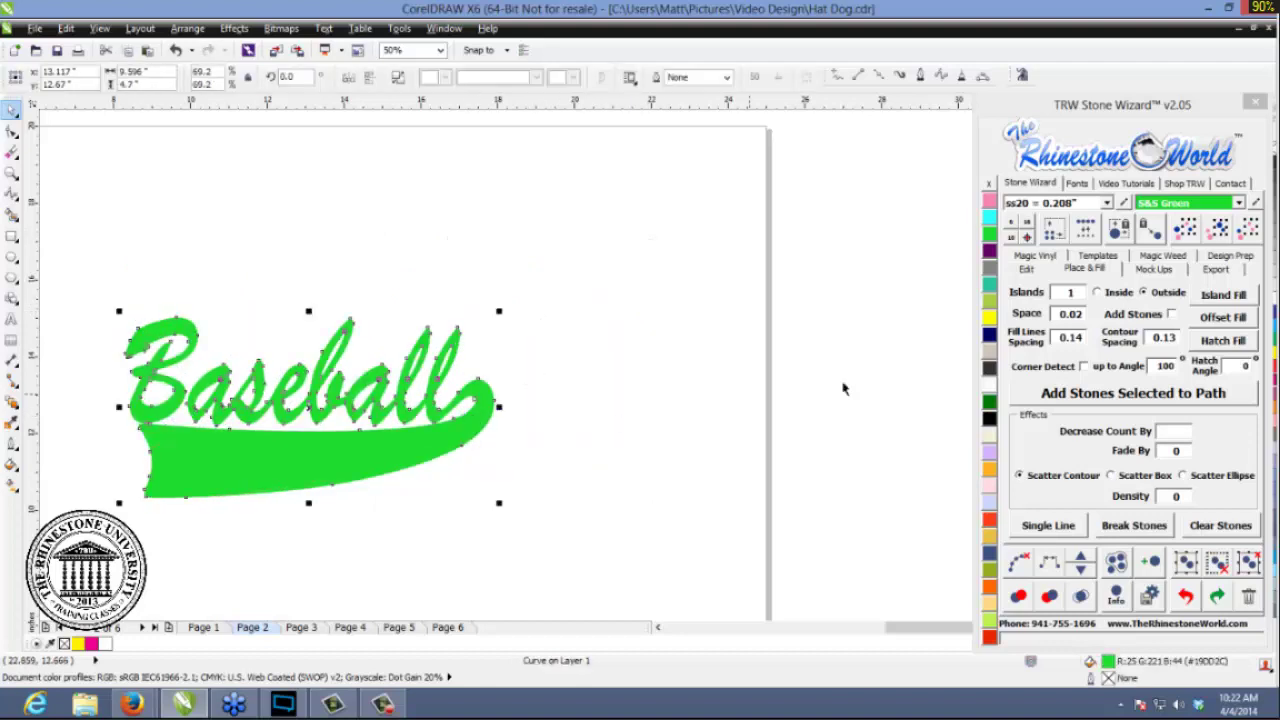
- Set the contour spacing to 0.12 and create the outside island contour around the Baseball design
left_click_drag(1162, 338, 1177, 338)
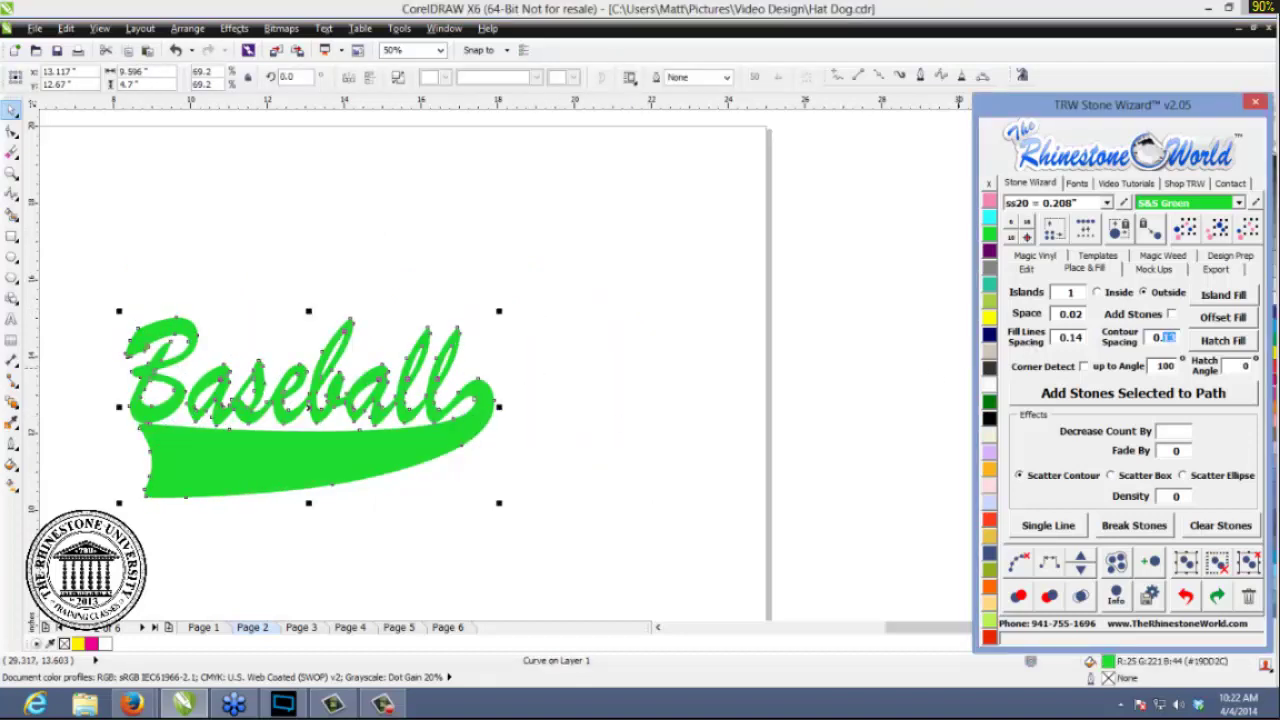
type("1")
left_click(1221, 300)
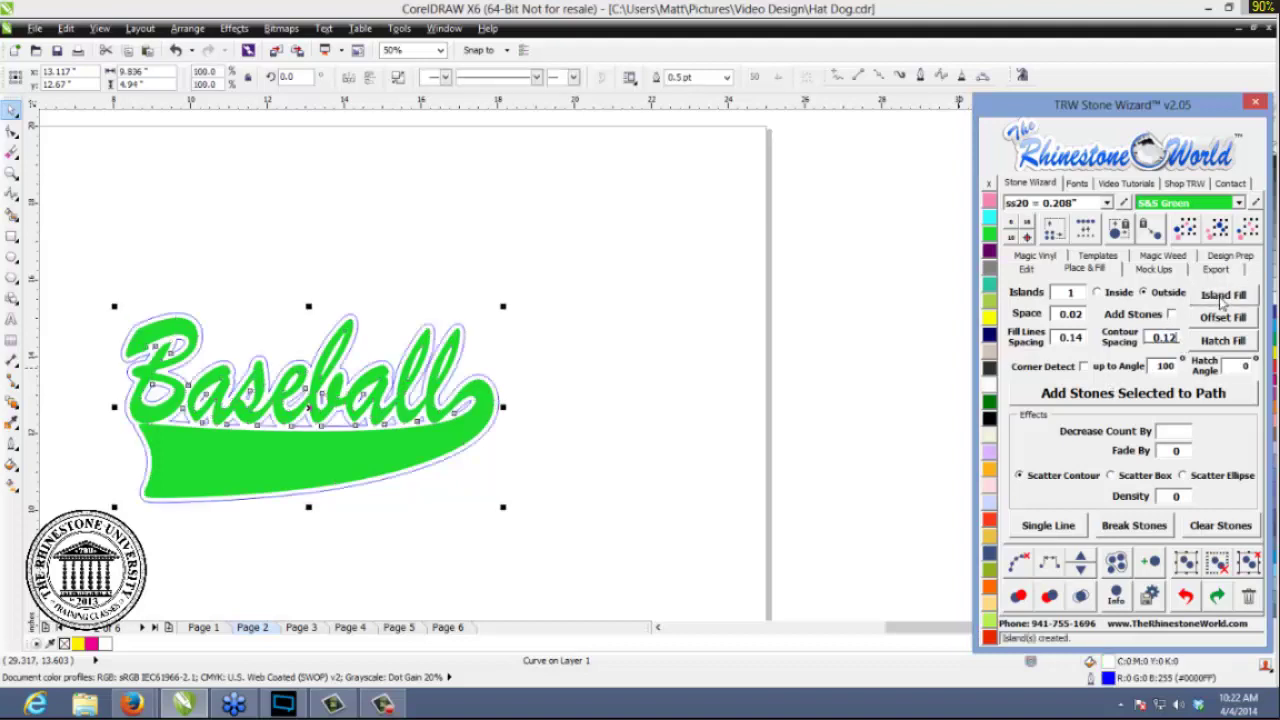
- Fill the new contour shape behind the Baseball design with Amethyst purple
left_click(423, 511)
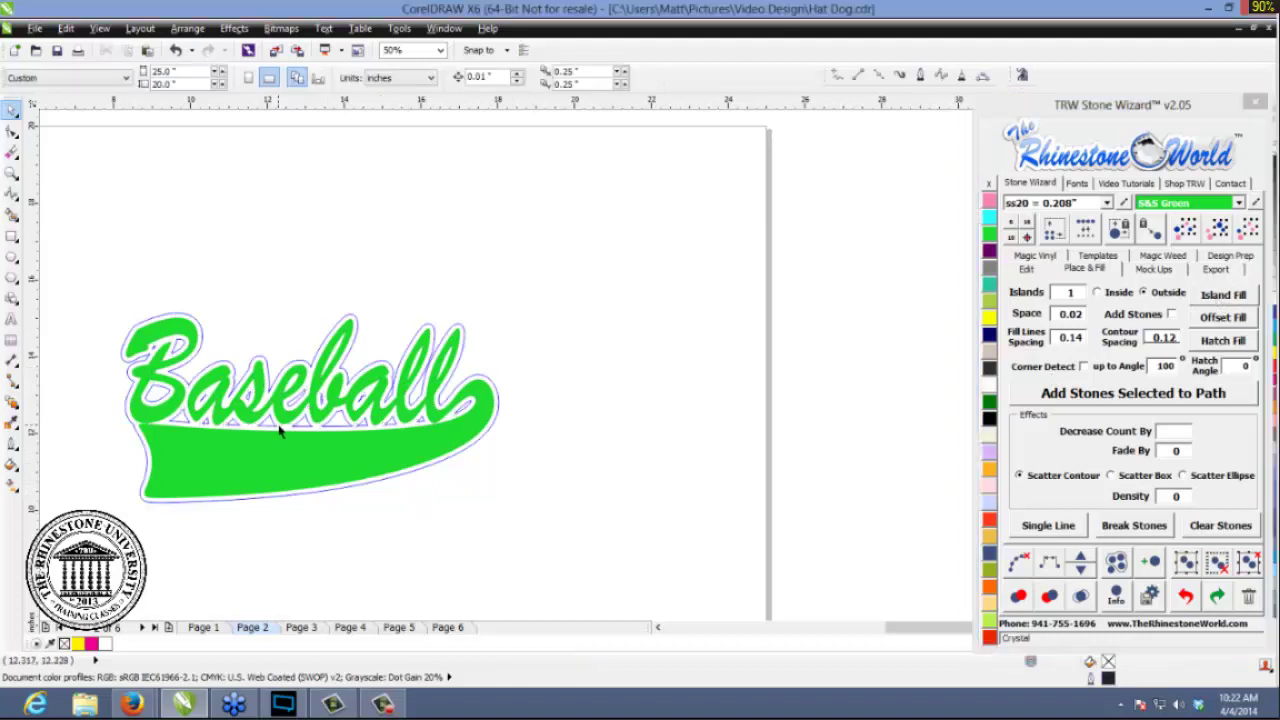
left_click(501, 410)
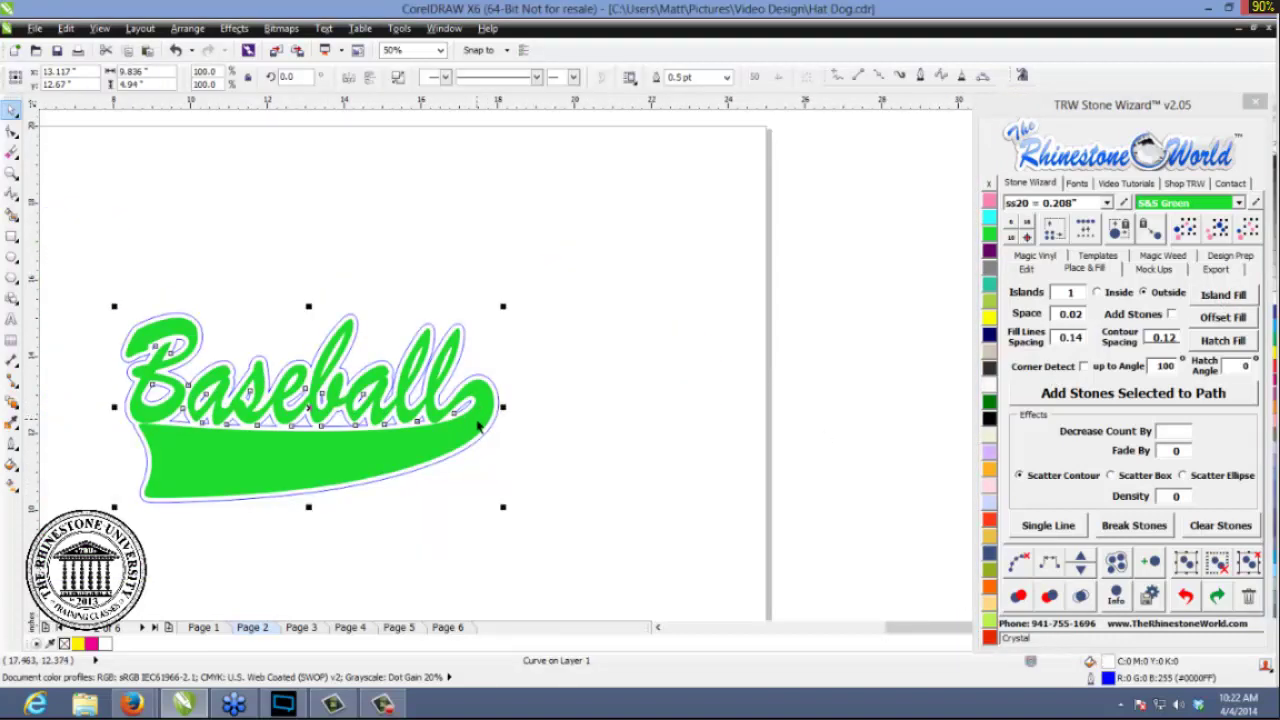
scroll(478, 422, "up", 1)
left_click(991, 252)
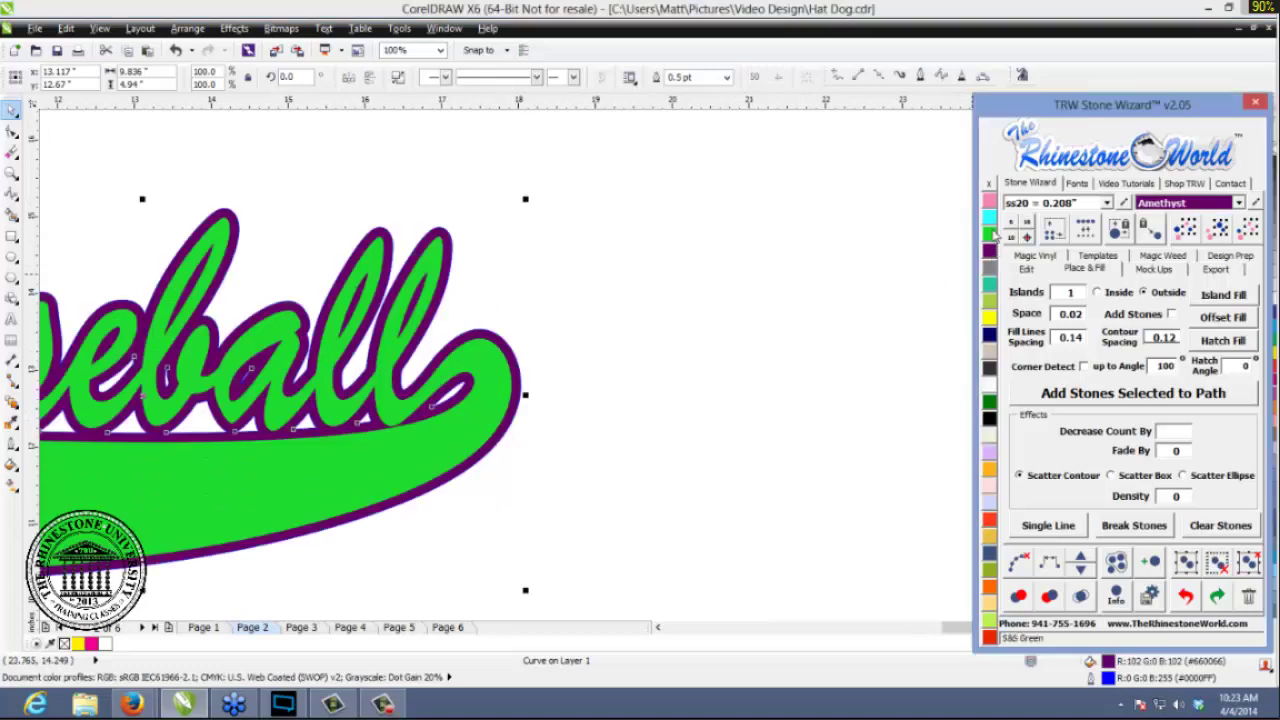
left_click(708, 338)
scroll(708, 338, "down", 1)
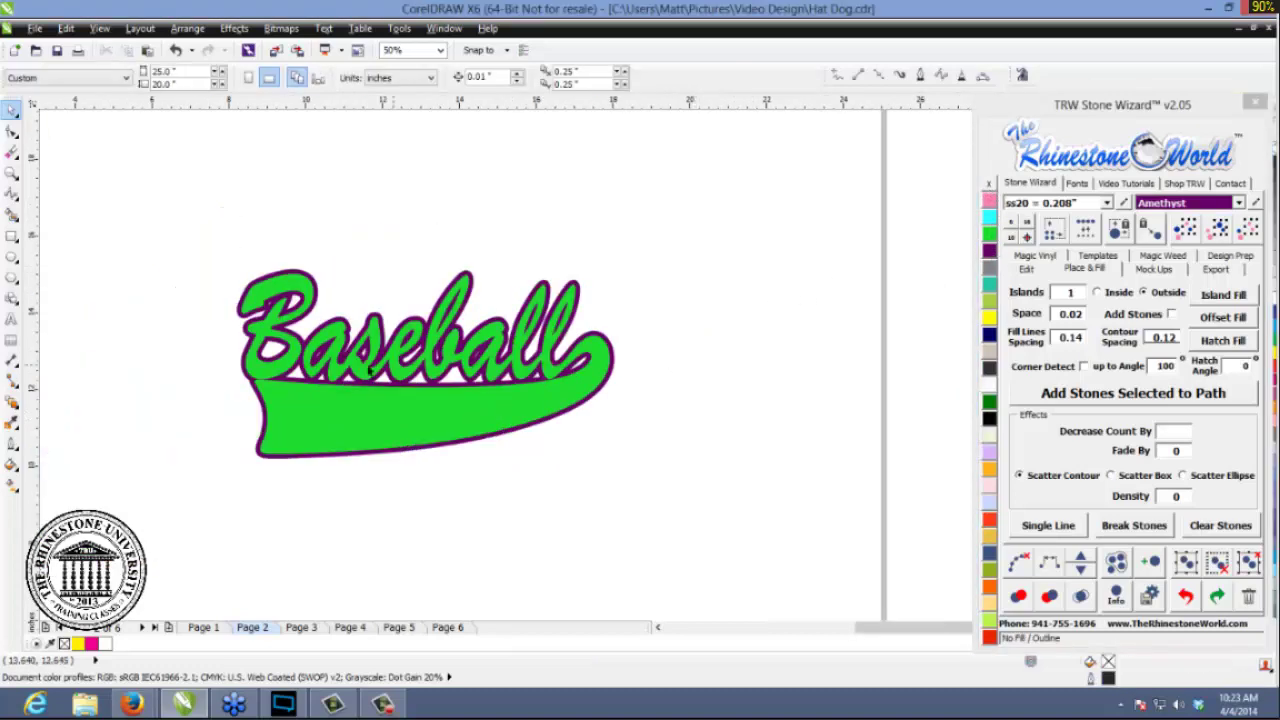
- Try moving the solid purple background away from the green lettering, and undo the move
scroll(536, 444, "up", 1)
left_click_drag(543, 420, 655, 520)
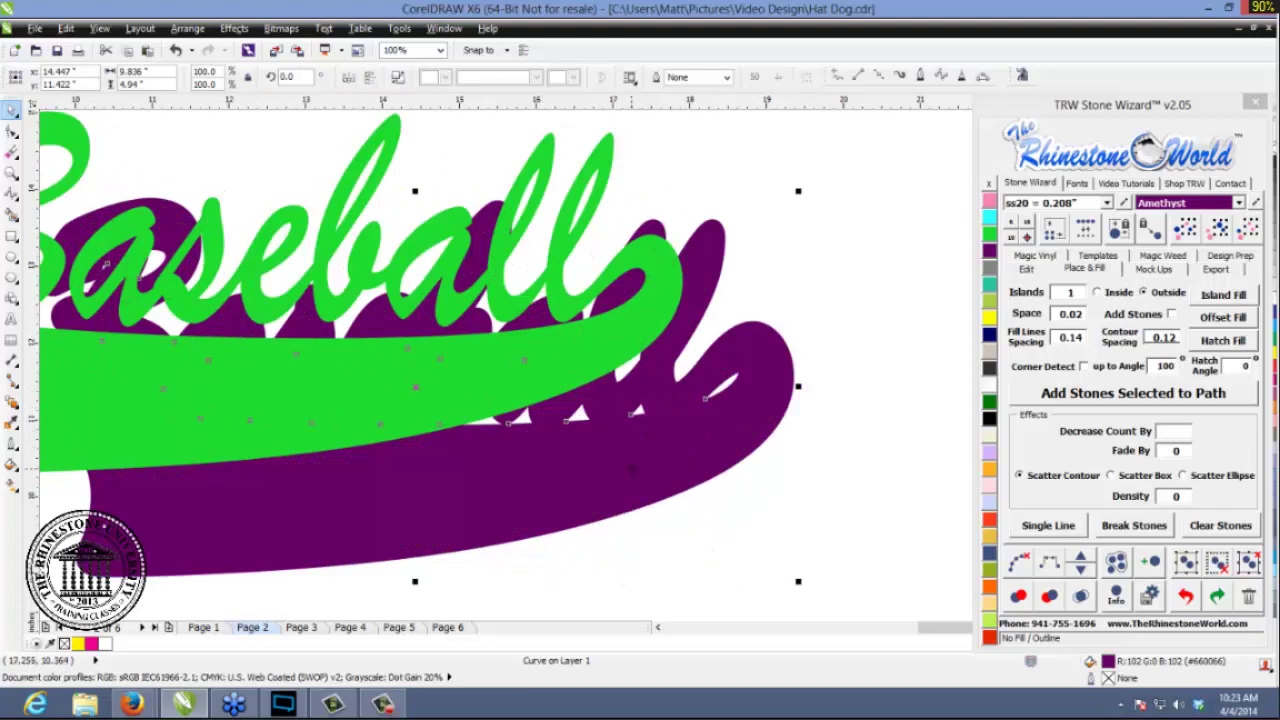
key("ctrl+z")
left_click(631, 486)
scroll(616, 494, "down", 1)
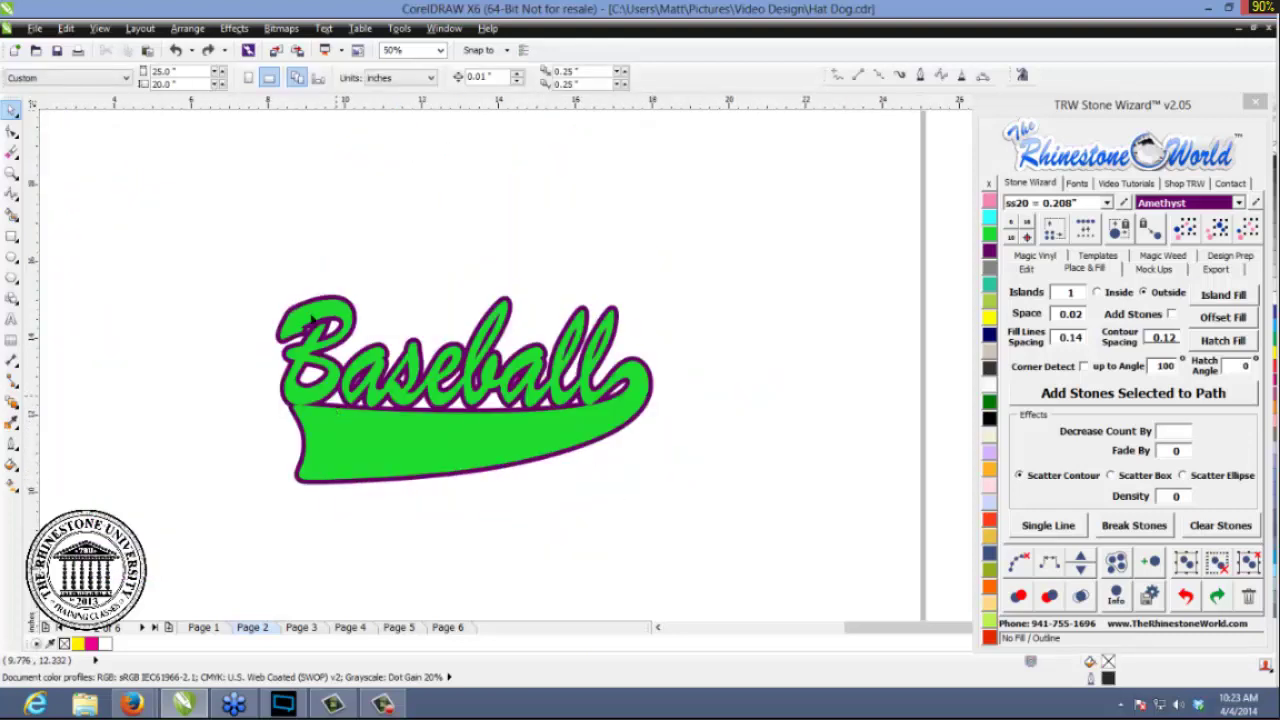
- Apply a Magic Trap of .02 to the green Baseball design and its purple background together
left_click_drag(218, 232, 756, 561)
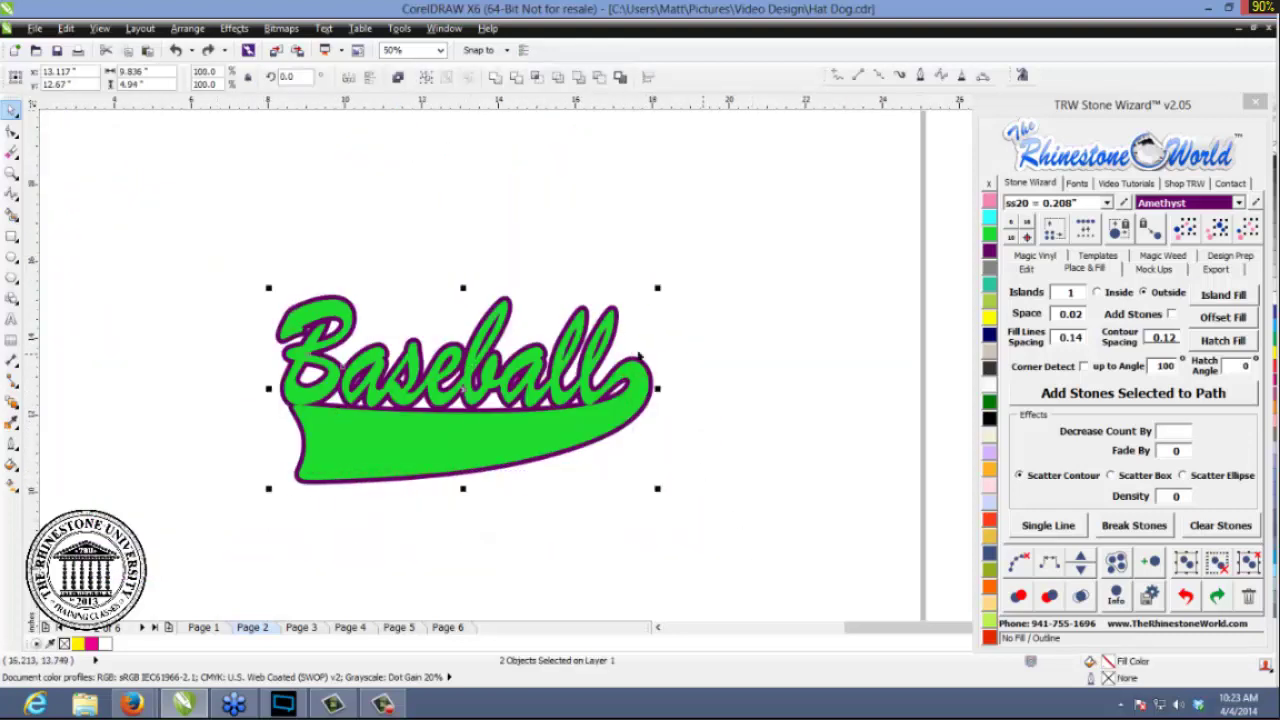
left_click(1040, 275)
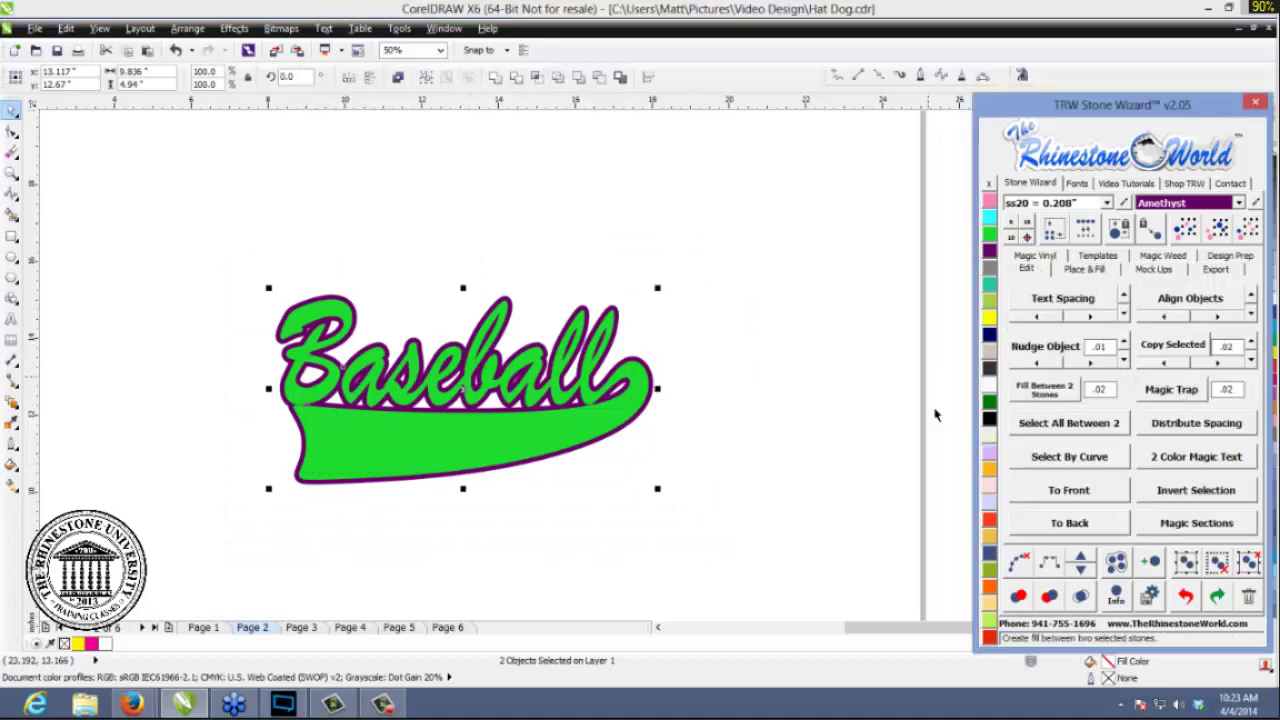
left_click(670, 436)
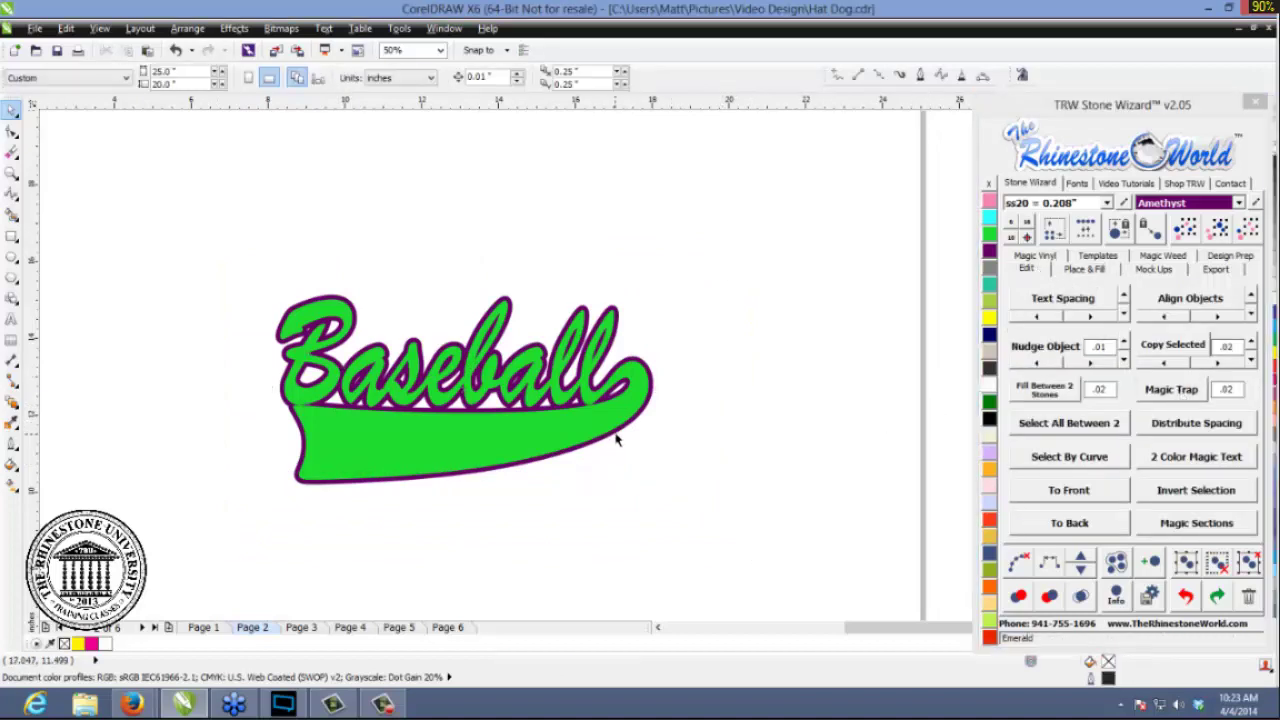
- Try moving the trapped purple border aside twice to inspect its cutout and overlap, undoing each move
left_click_drag(616, 438, 724, 502)
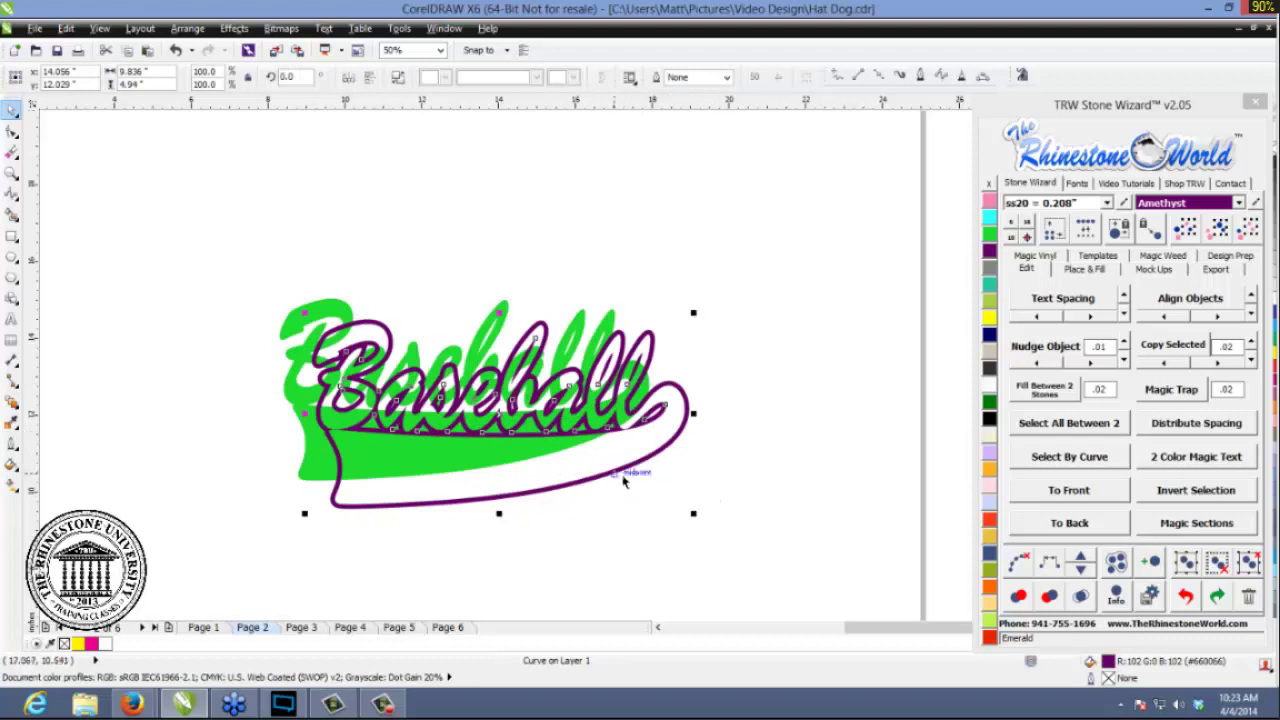
key("ctrl+z")
left_click(705, 466)
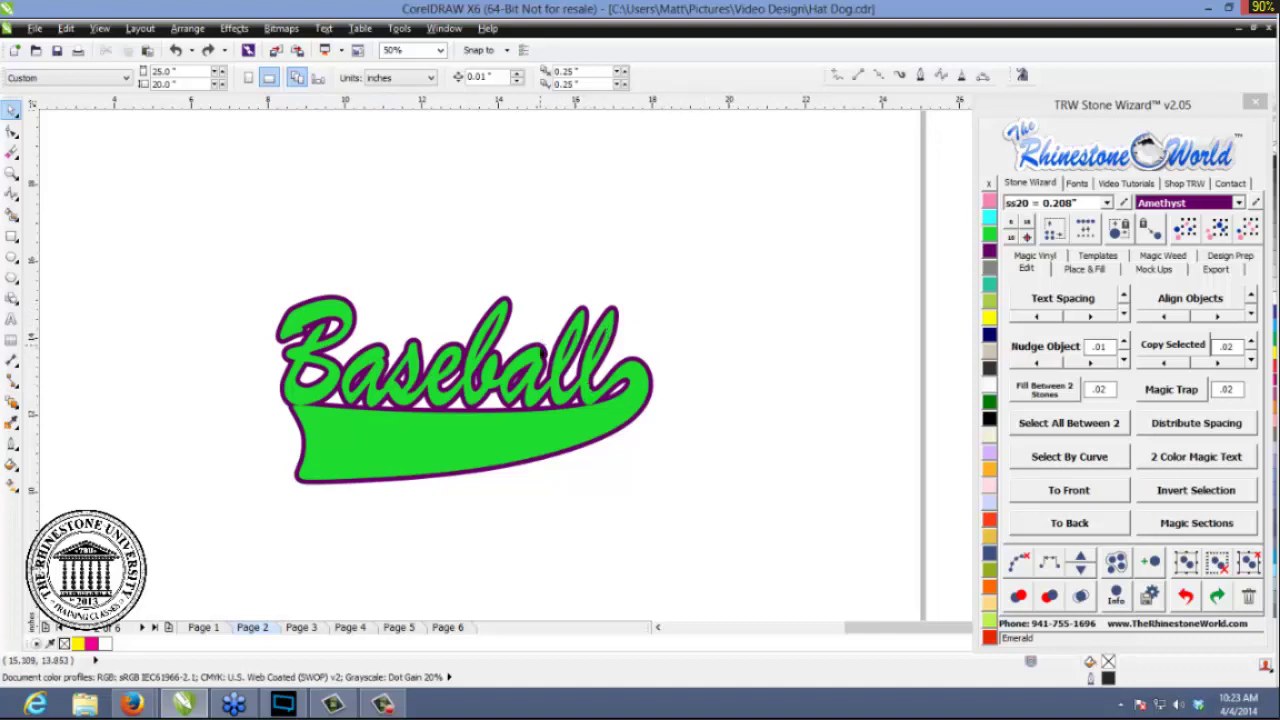
scroll(500, 380, "up", 3)
scroll(560, 390, "down", 3)
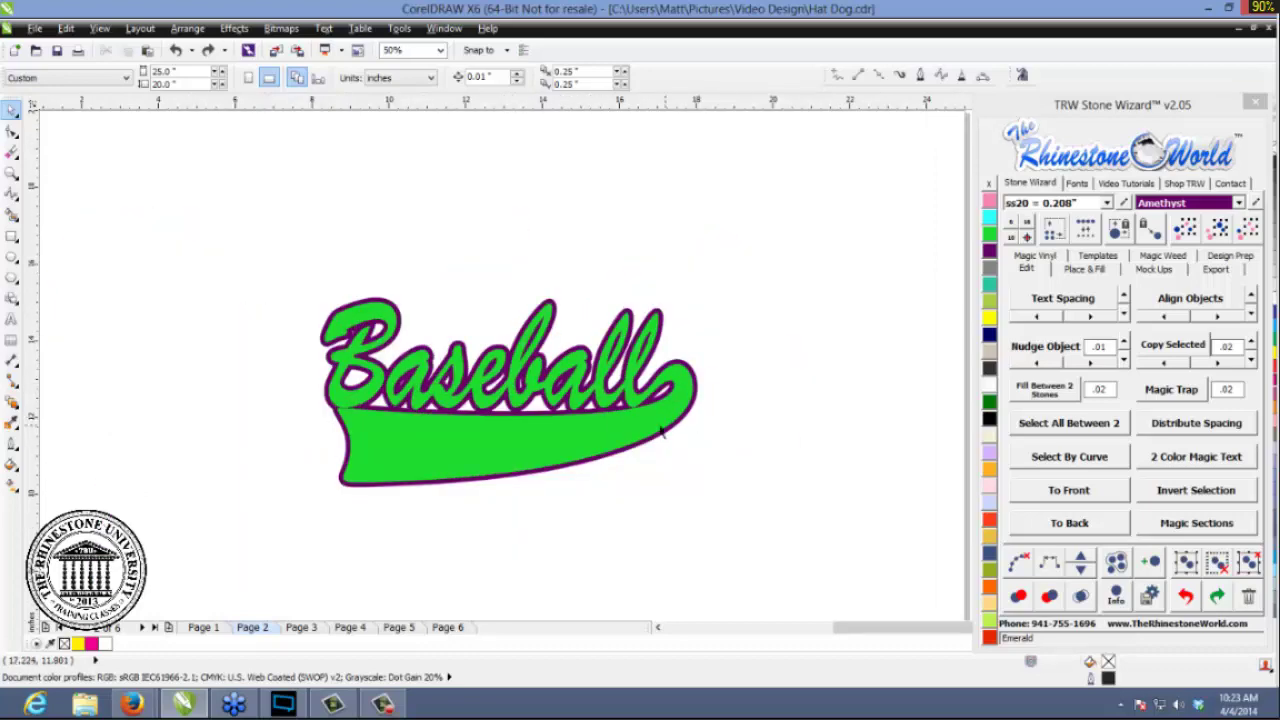
scroll(649, 459, "up", 2)
left_click_drag(628, 393, 675, 438)
key("ctrl+z")
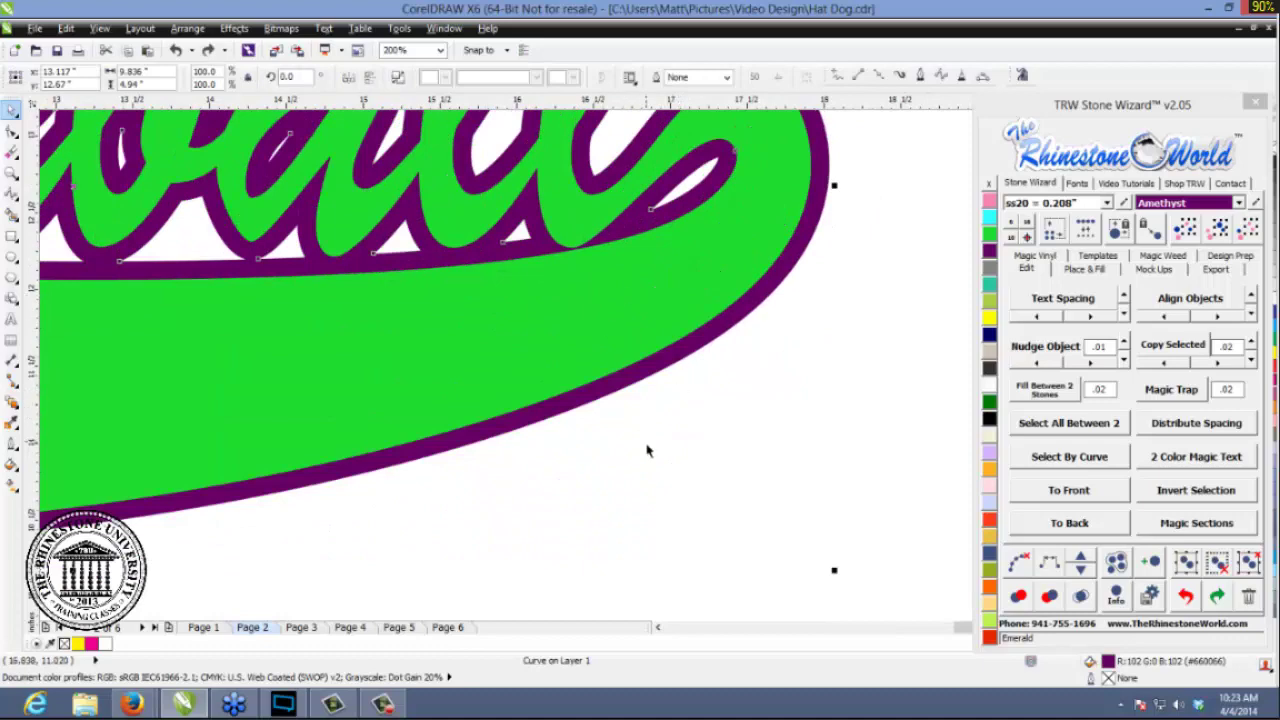
scroll(647, 451, "down", 2)
key("Escape")
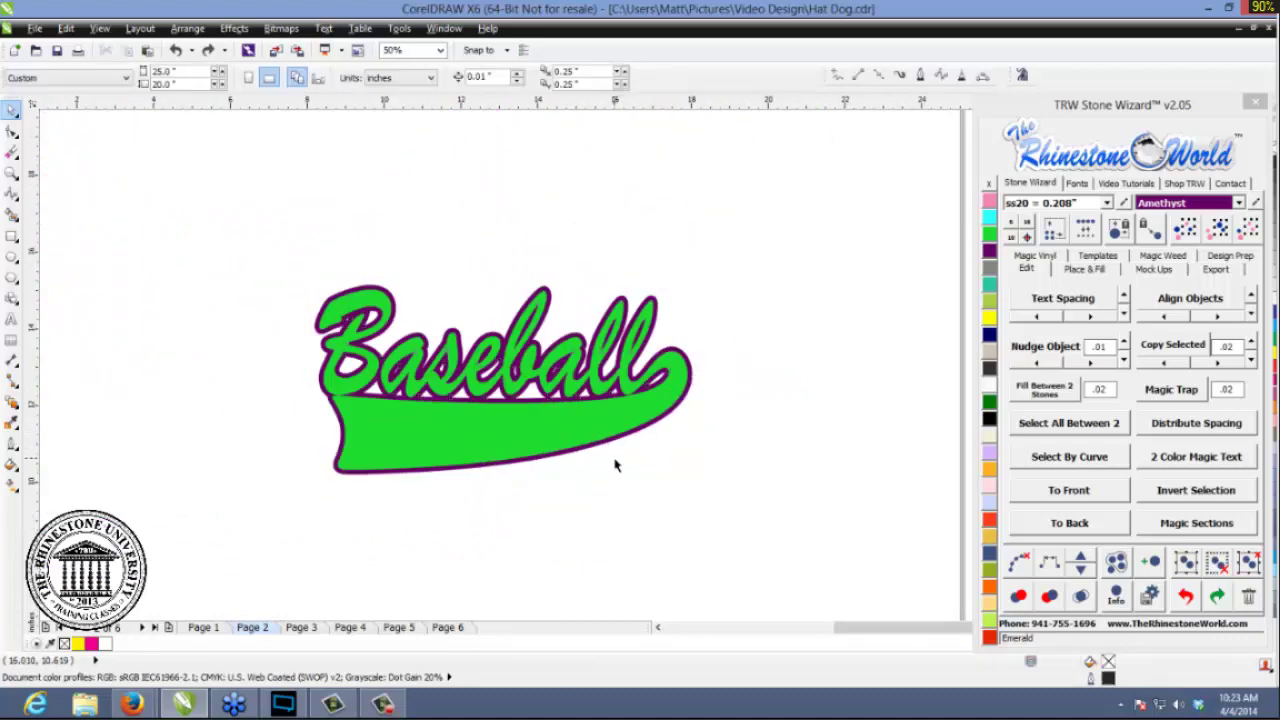
- Apply the Grass Magic Glitter vinyl fill to the green Baseball lettering and swoosh
left_click(606, 430)
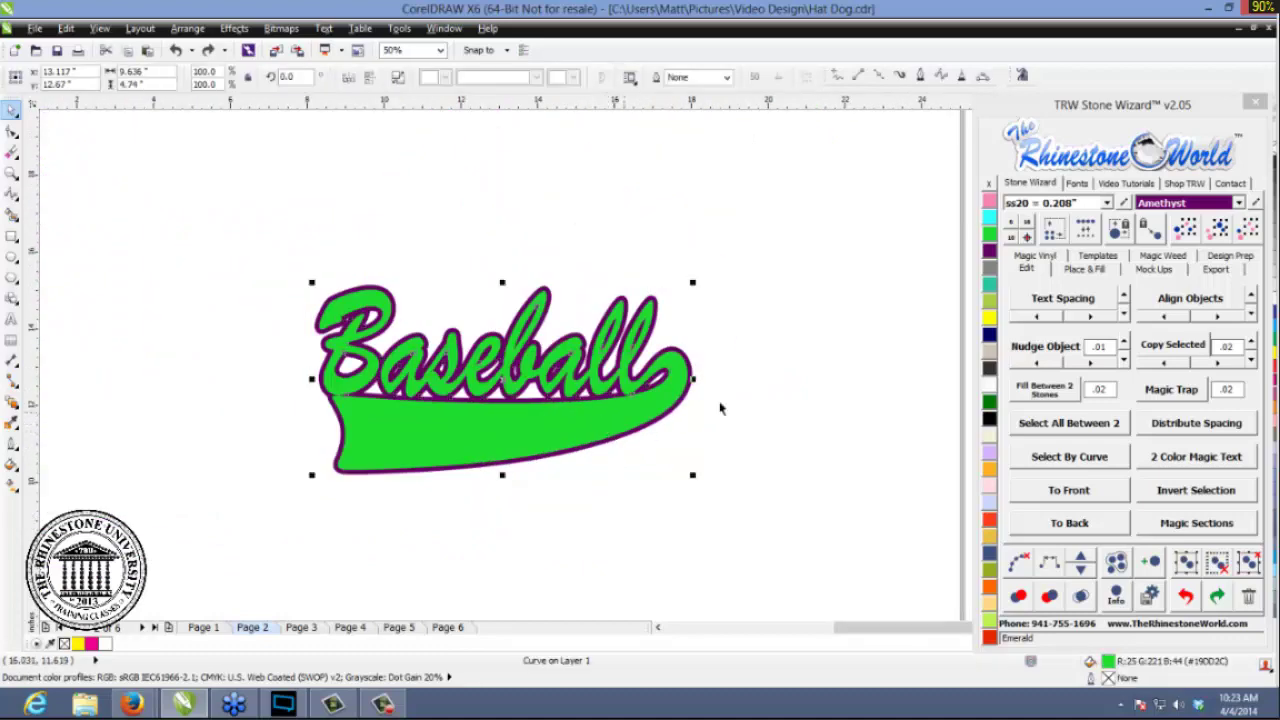
left_click(1046, 462)
left_click(627, 416)
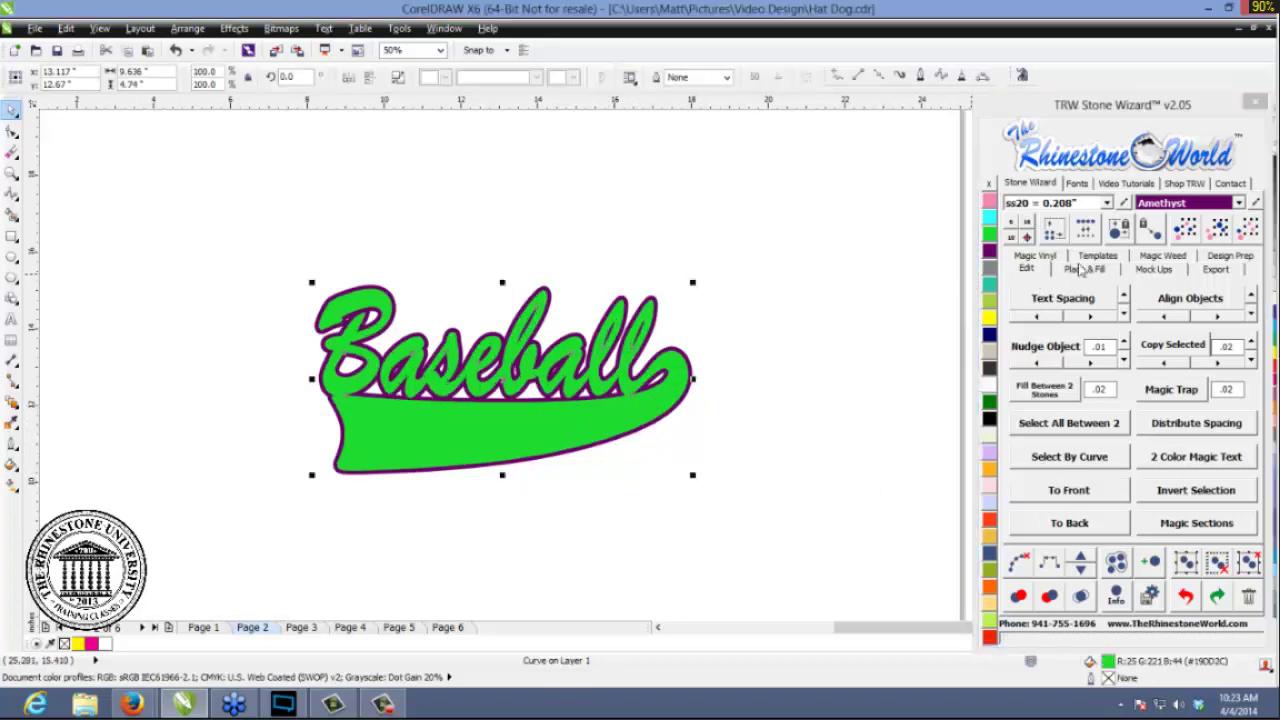
left_click(1040, 258)
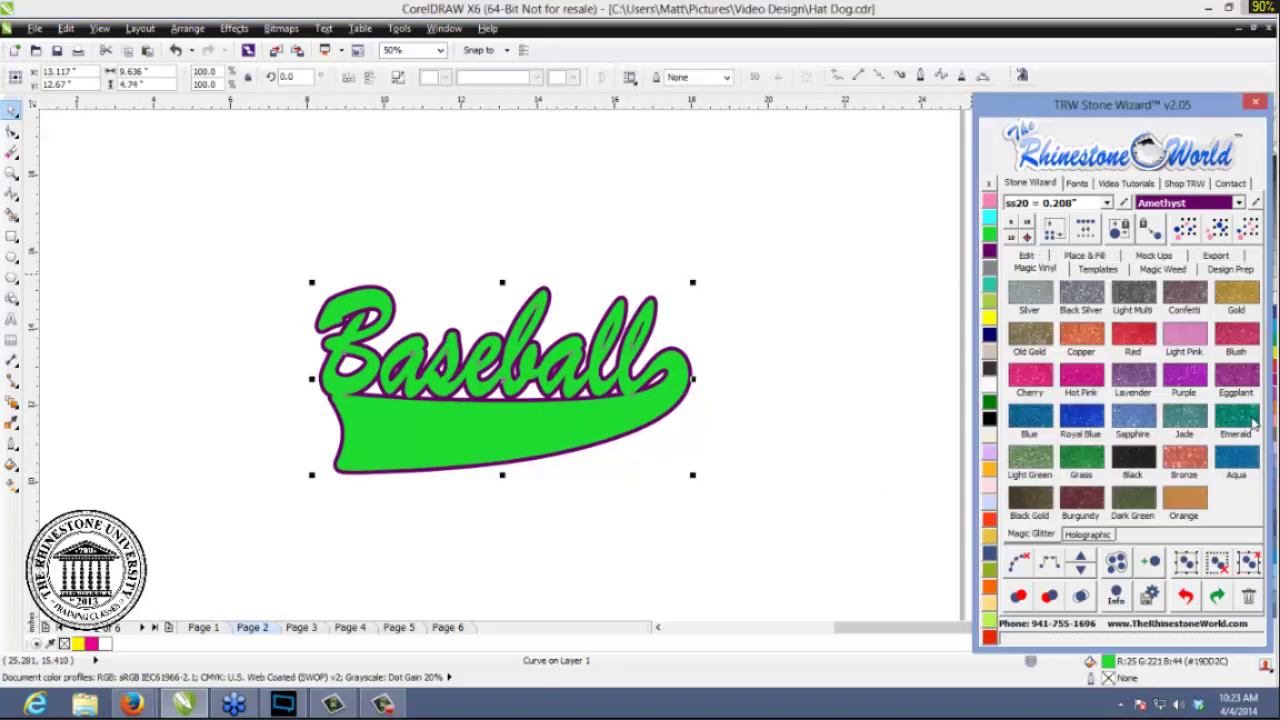
left_click(1082, 460)
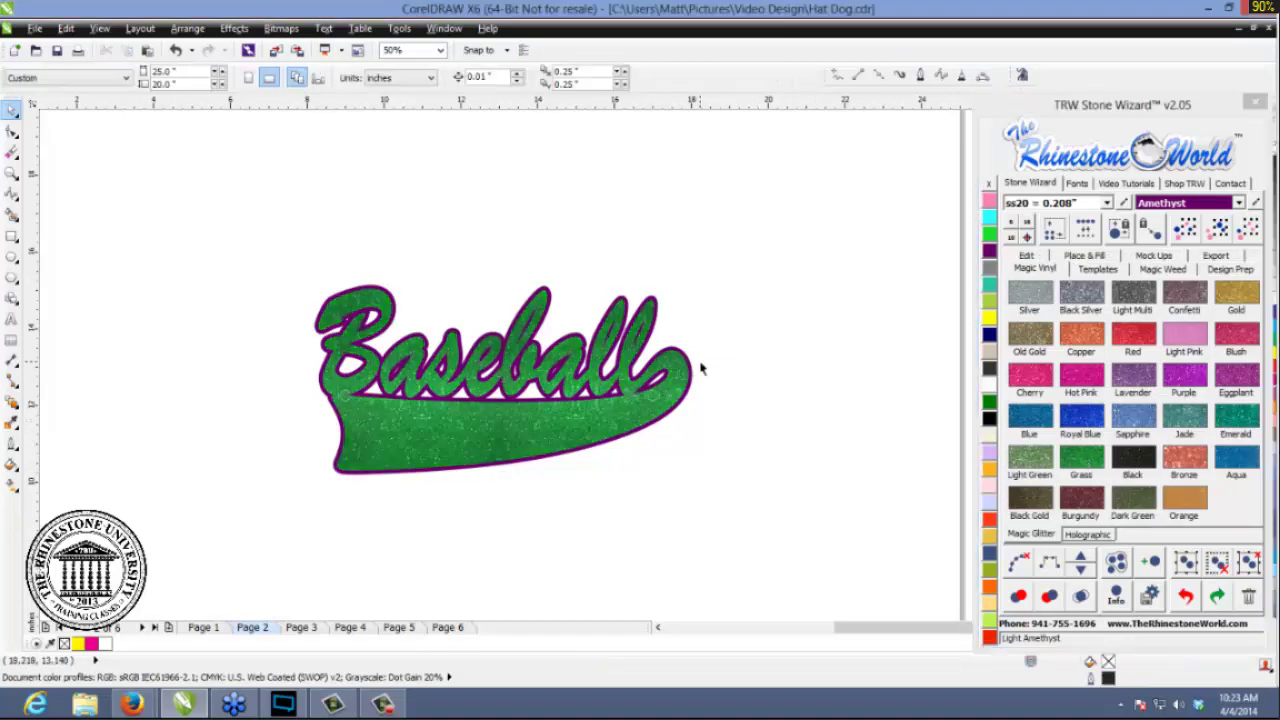
- Apply the Silver Magic Glitter vinyl fill to the purple border around the Baseball design
scroll(695, 385, "up", 2)
left_click(1021, 297)
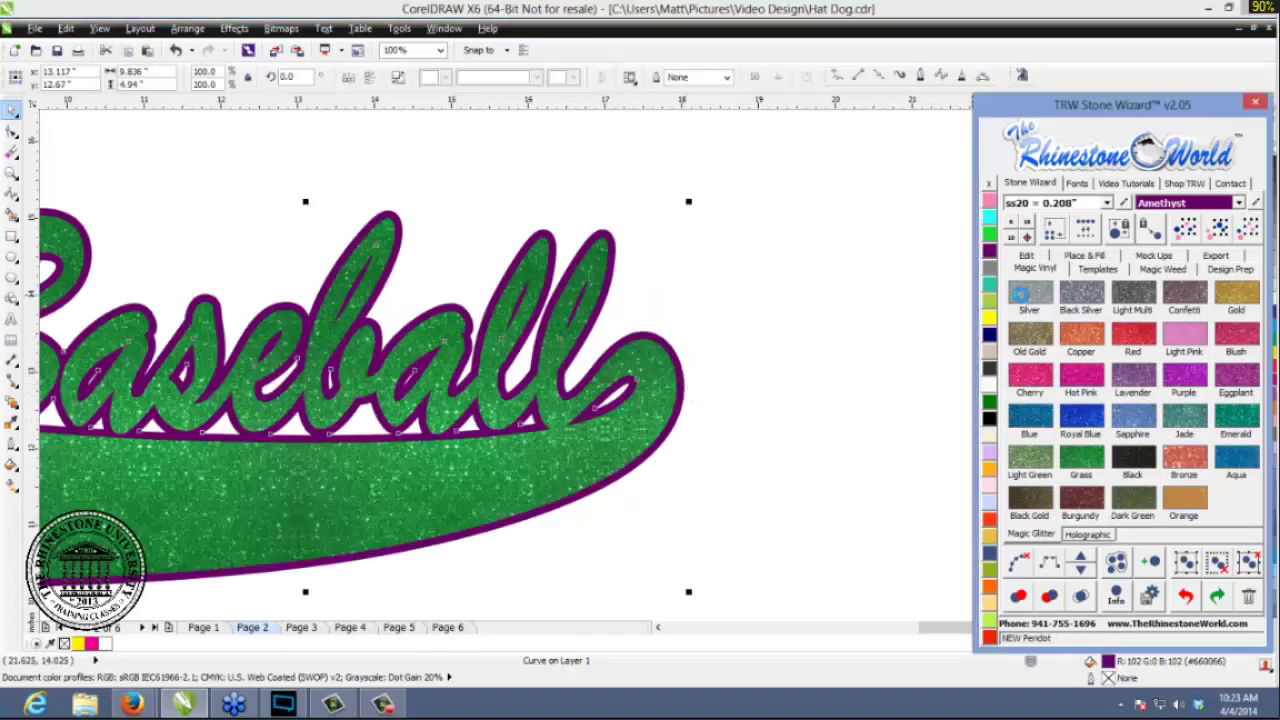
- Apply the Cherry Magic Glitter vinyl fill to the green Baseball lettering and swoosh
left_click(788, 410)
scroll(786, 410, "down", 1)
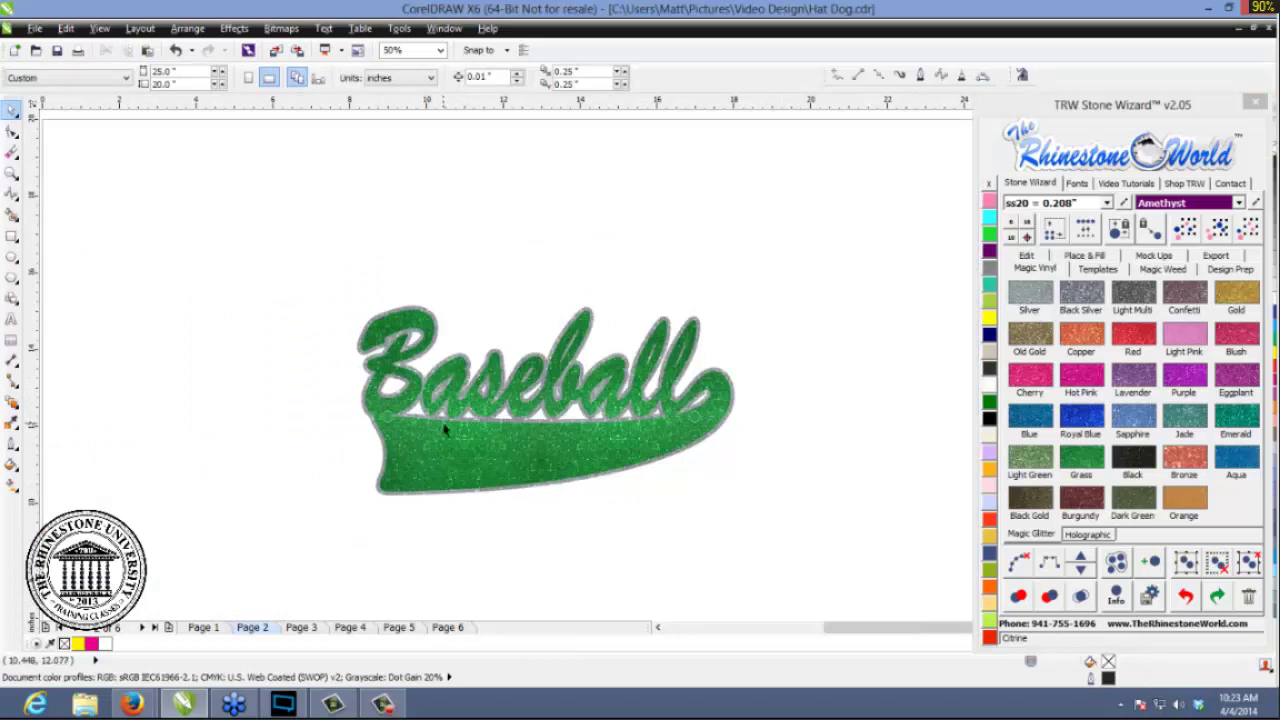
scroll(446, 430, "up", 1)
scroll(565, 385, "down", 1)
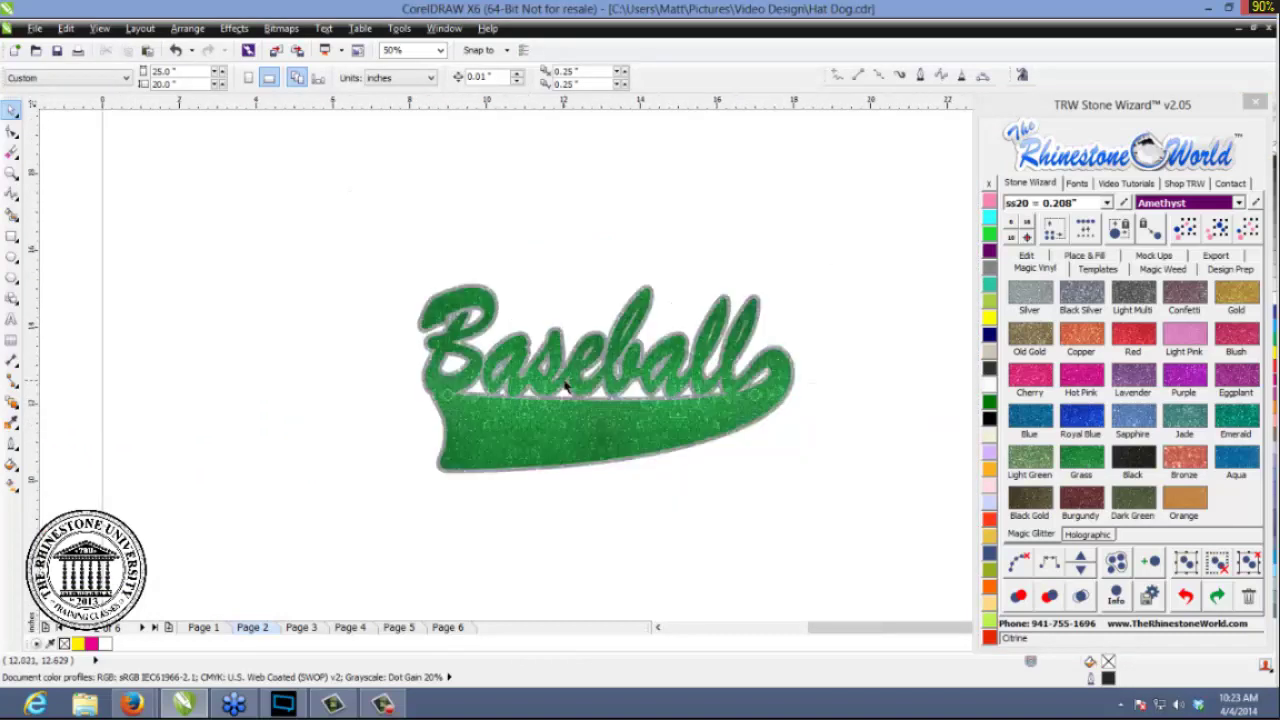
left_click(694, 410)
left_click(1020, 376)
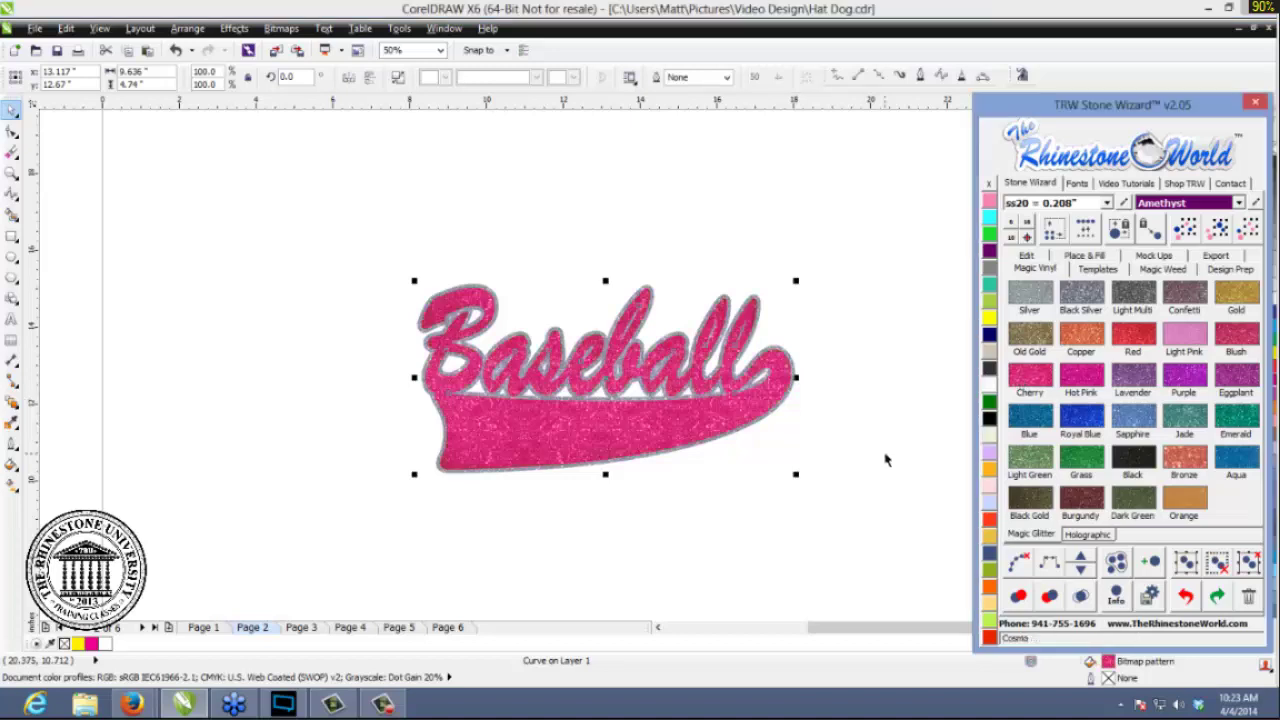
- Apply the Black Magic Glitter vinyl fill to the silver border around the Baseball design
left_click(810, 416)
left_click(793, 396)
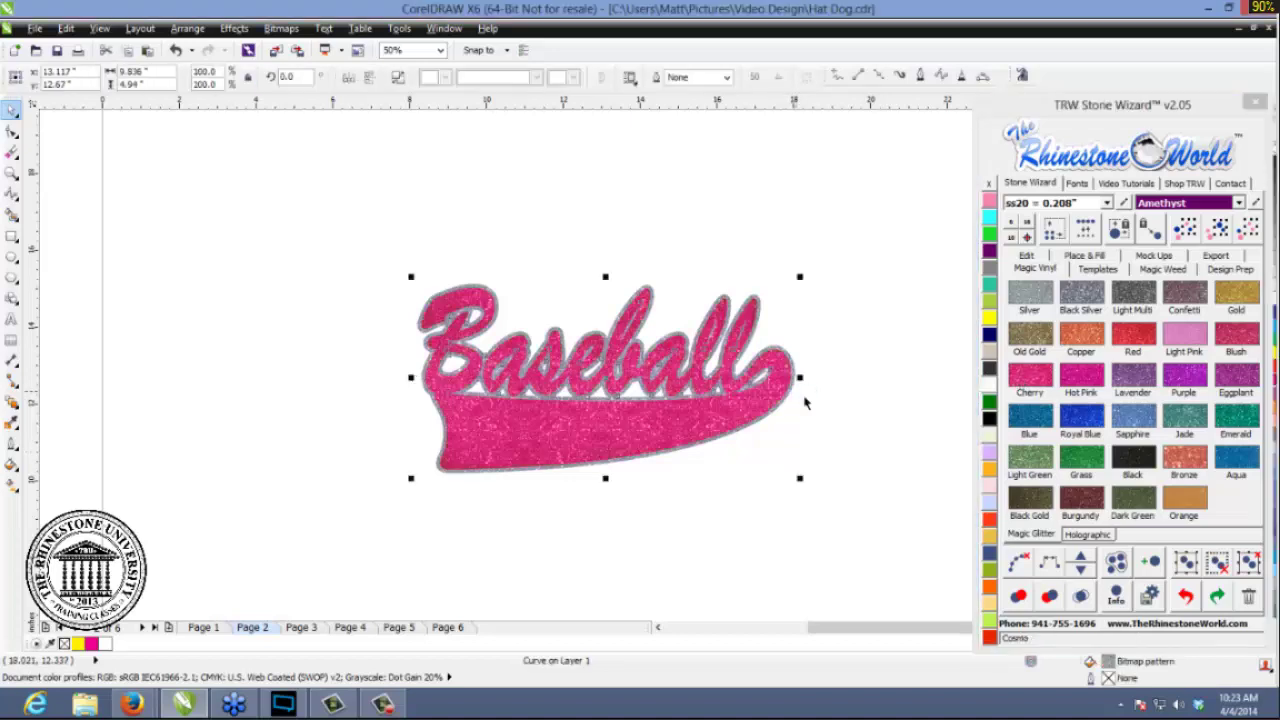
left_click(1124, 462)
left_click(814, 457)
- Create a front mockup of the complete Baseball design on the women's tank top
scroll(774, 363, "down", 2)
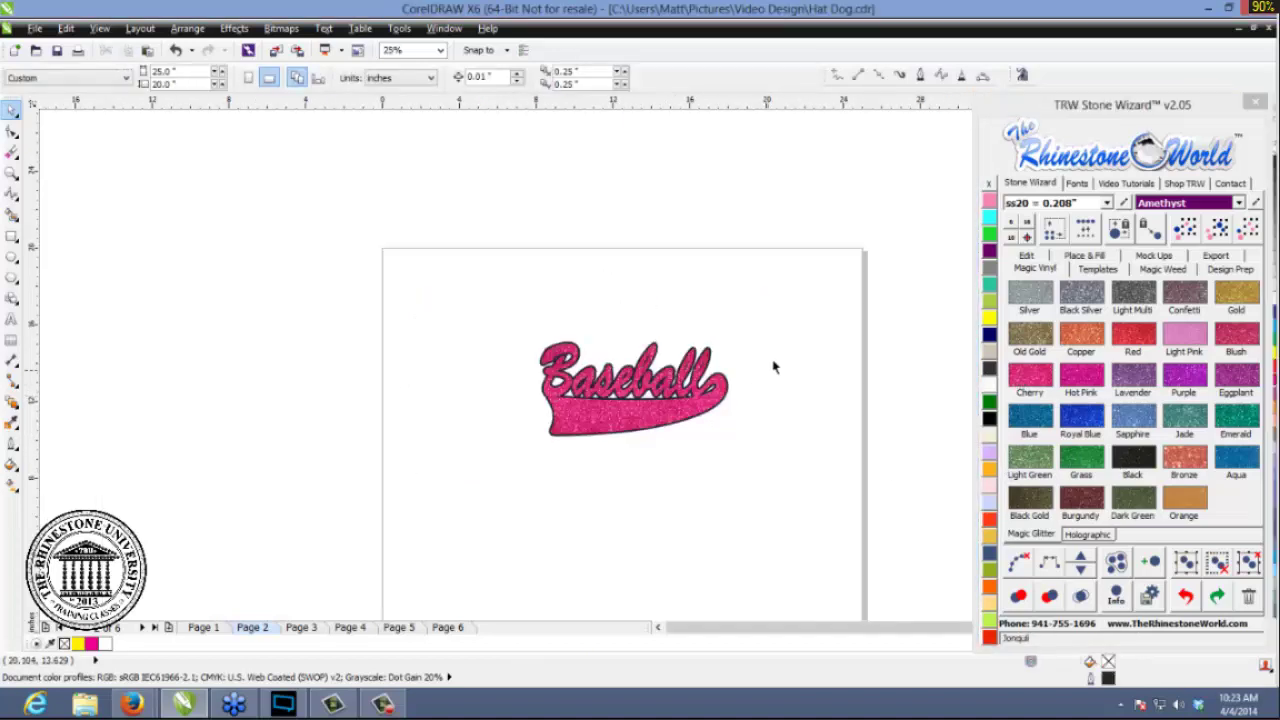
left_click_drag(468, 502, 470, 502)
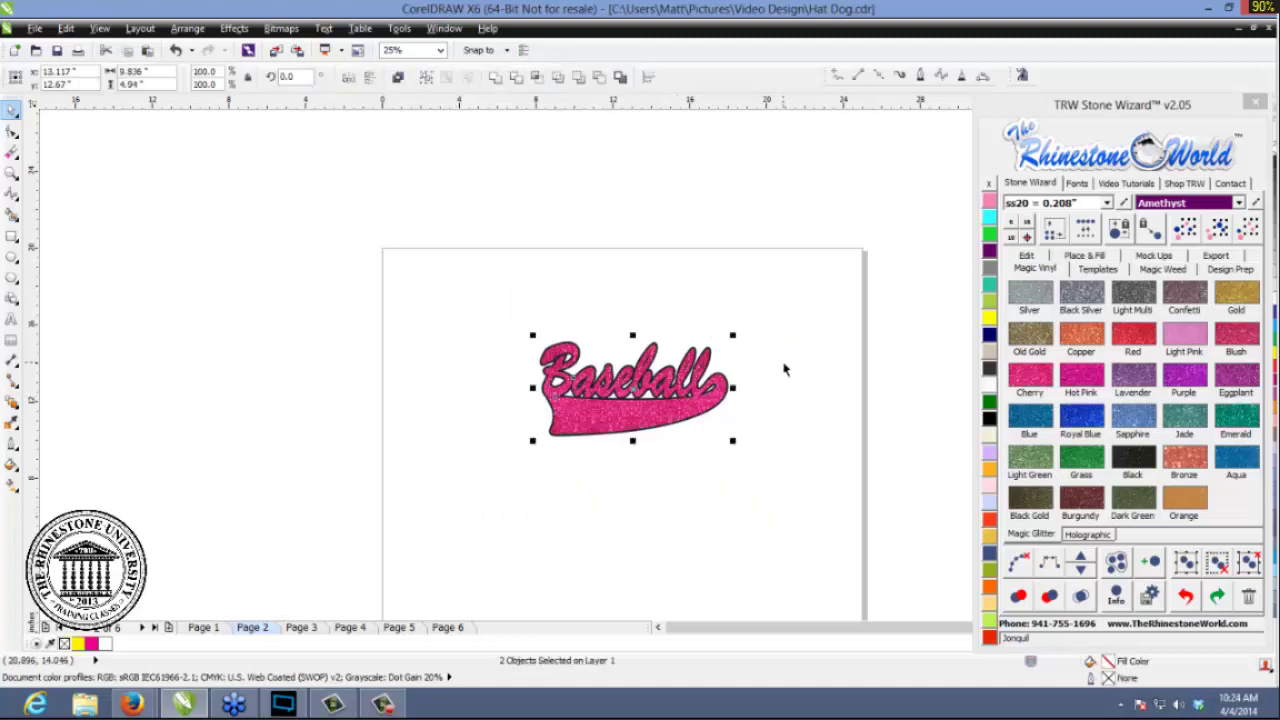
left_click(1136, 257)
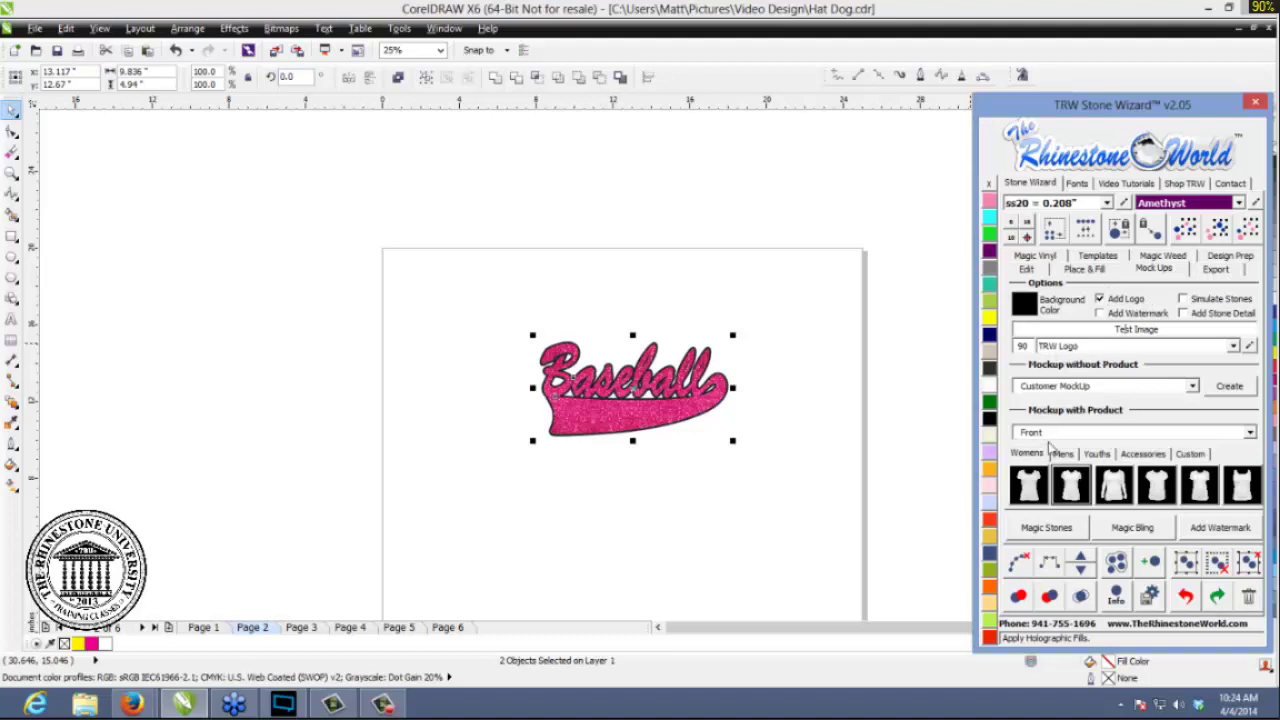
left_click(1256, 490)
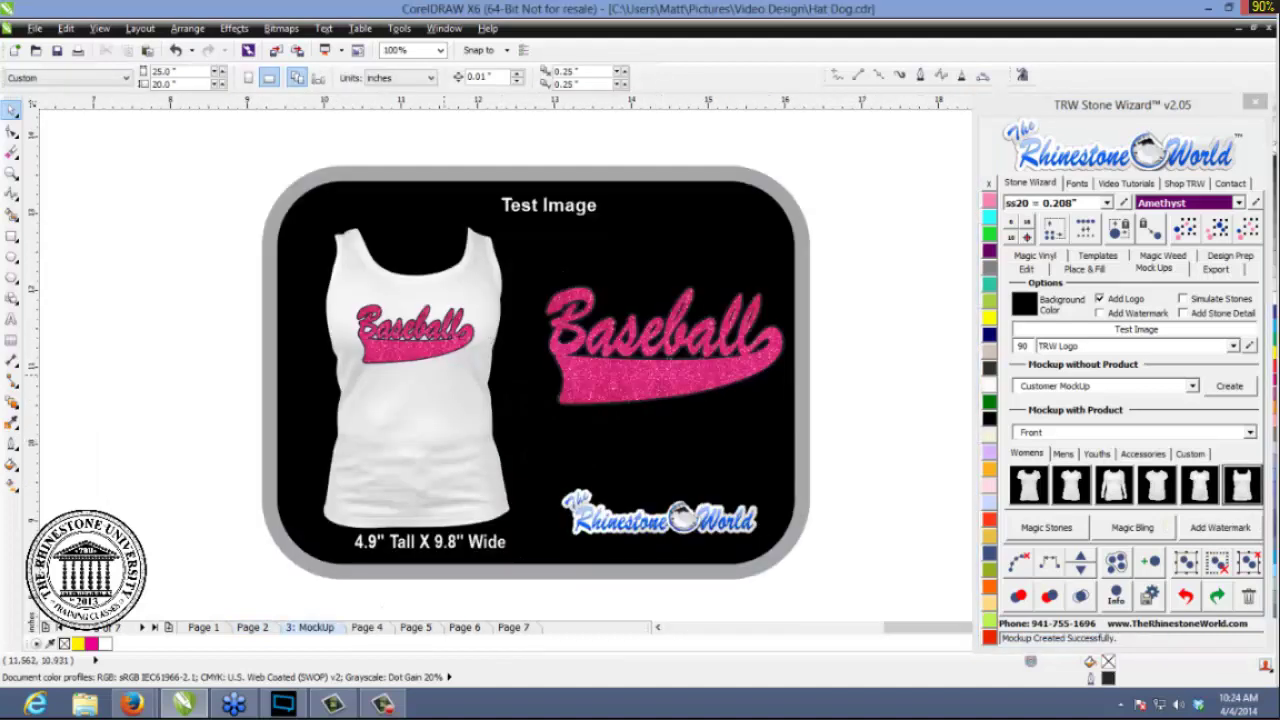
- Recolor the mockup's black background to Black Diamond and check the Baseball design on the tank top
left_click(575, 420)
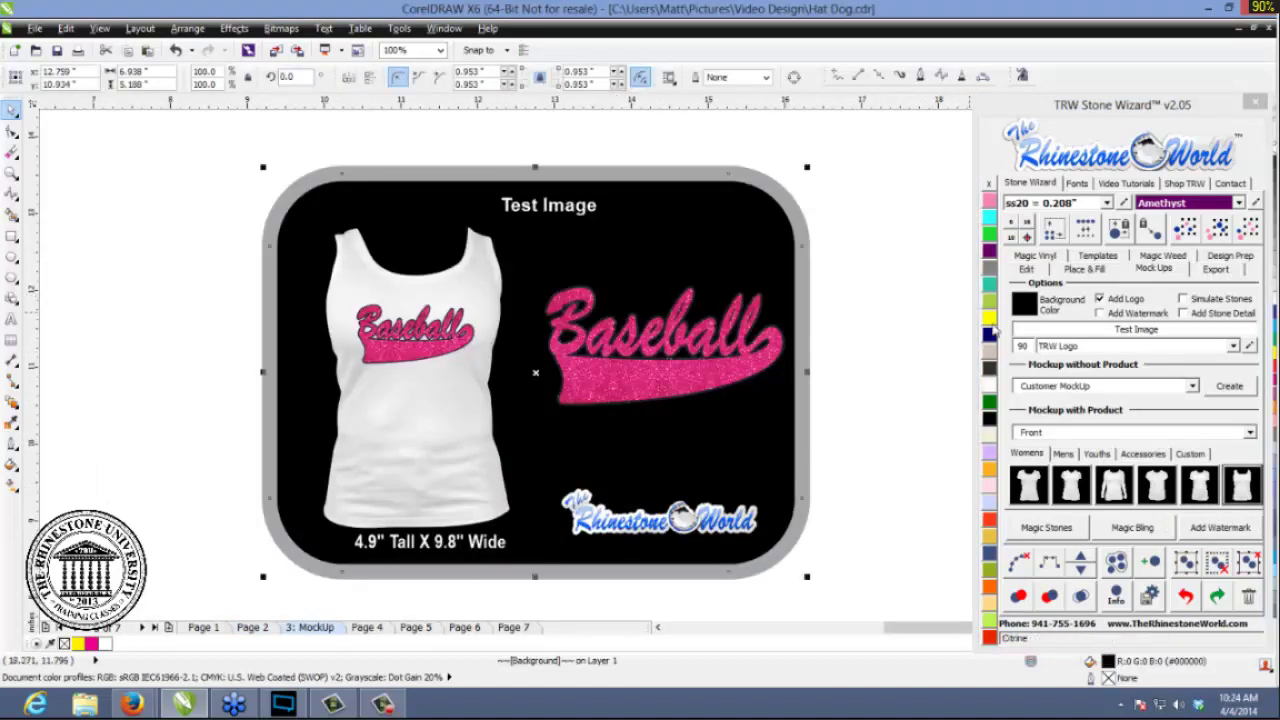
left_click(990, 280)
left_click(853, 410)
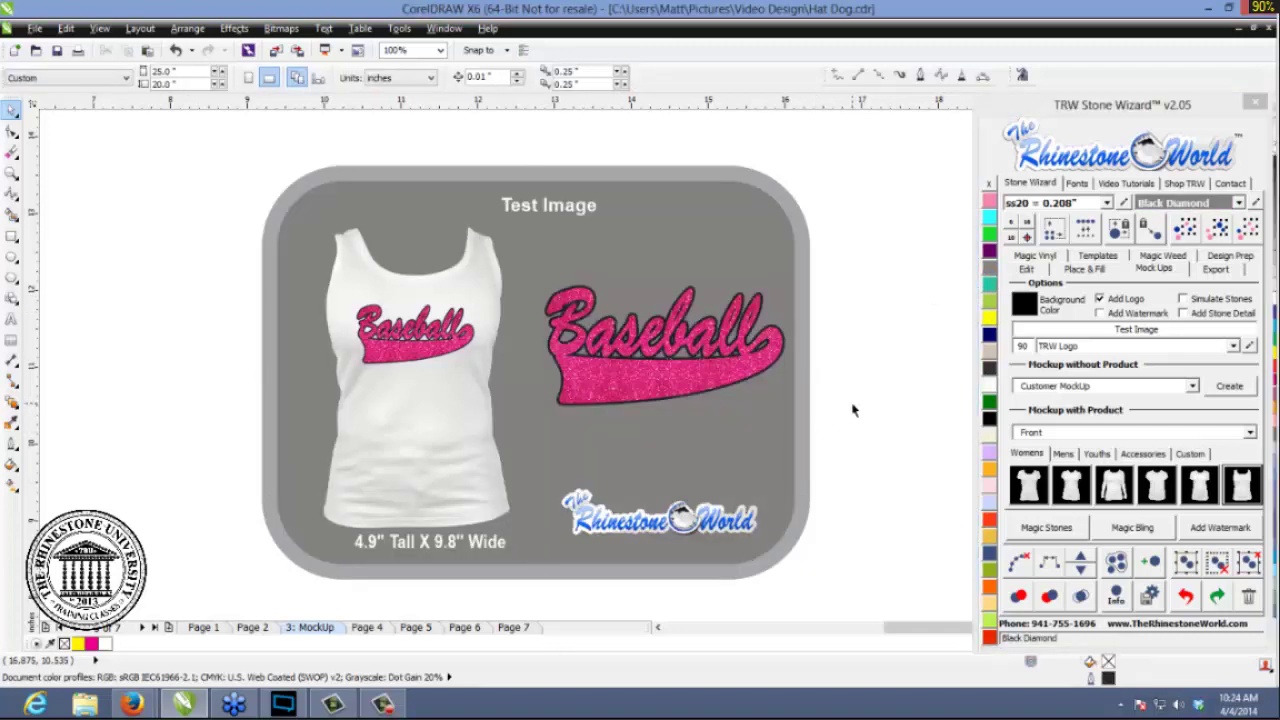
scroll(473, 363, "up", 1)
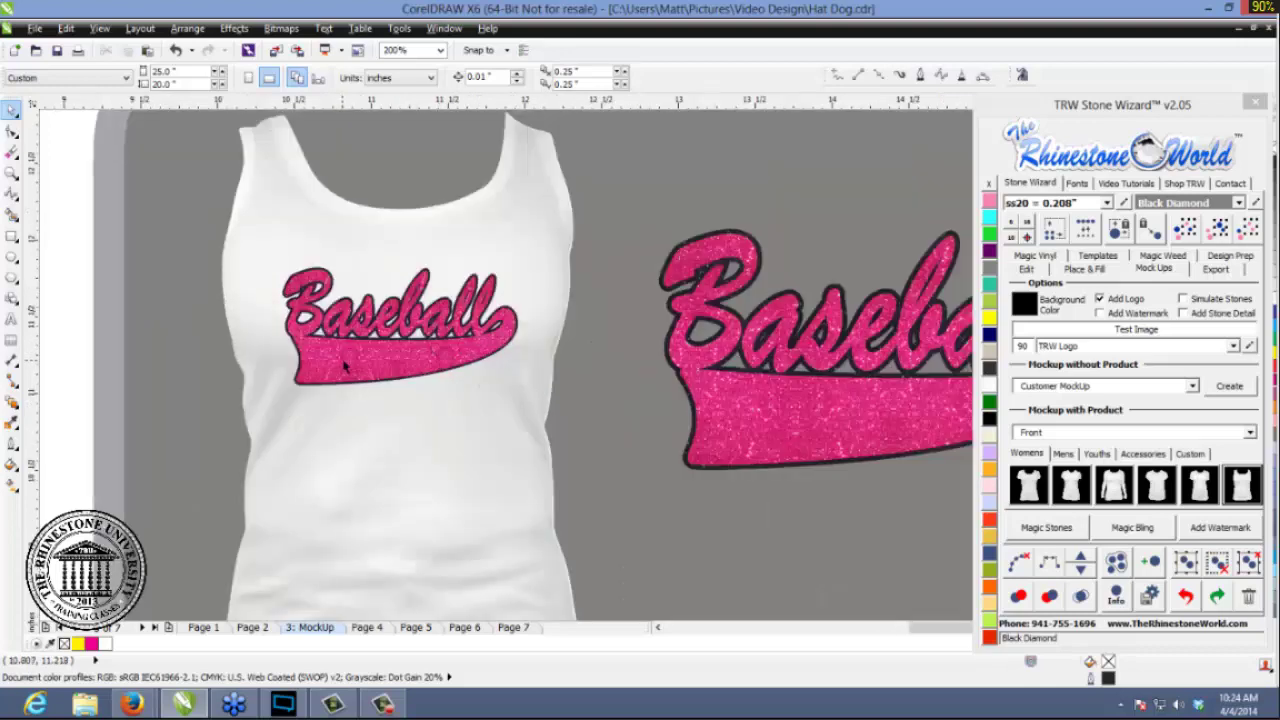
scroll(369, 366, "down", 1)
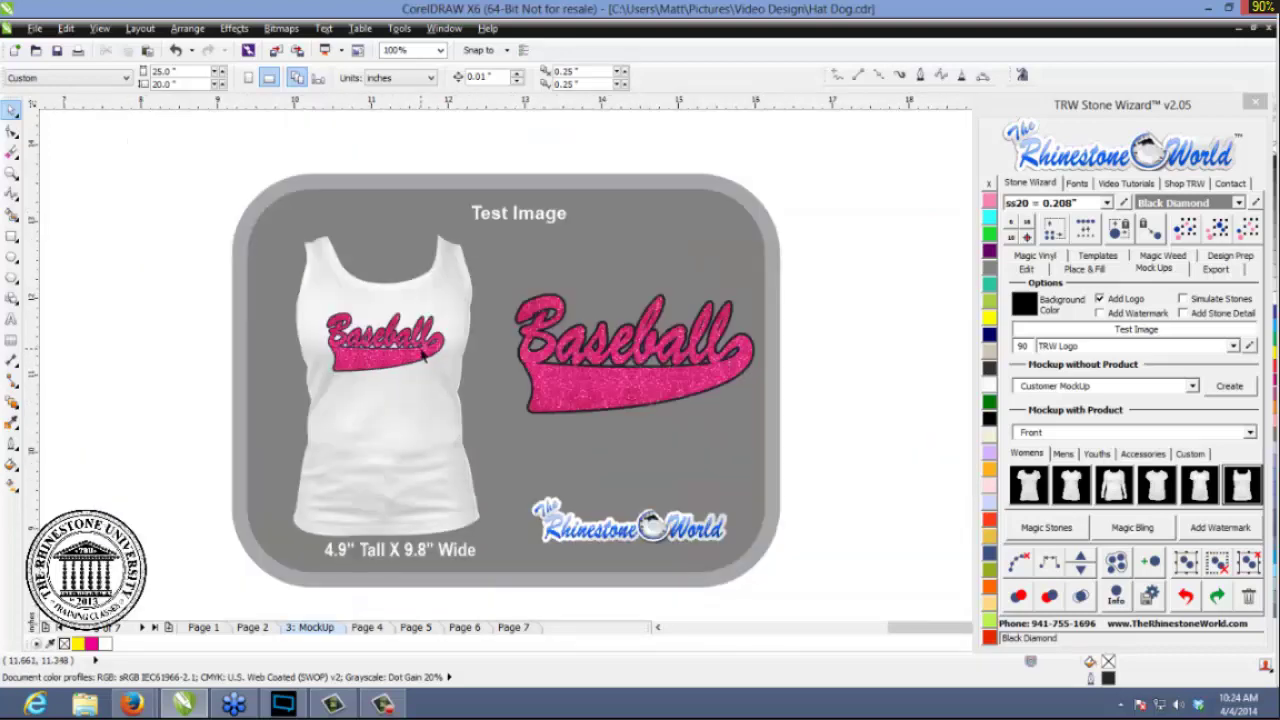
- Go to Page 4 and compare the stone gaps, sizes and colors of the three rhinestone S shapes
left_click(264, 634)
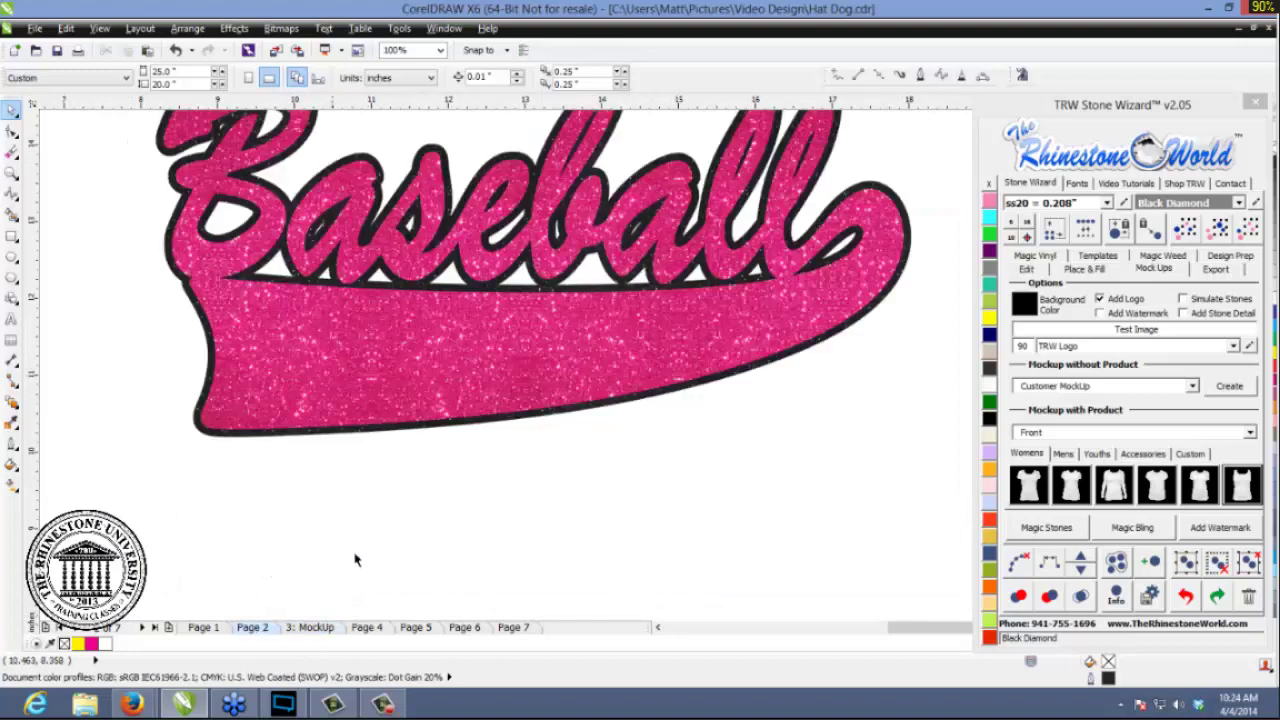
left_click(364, 627)
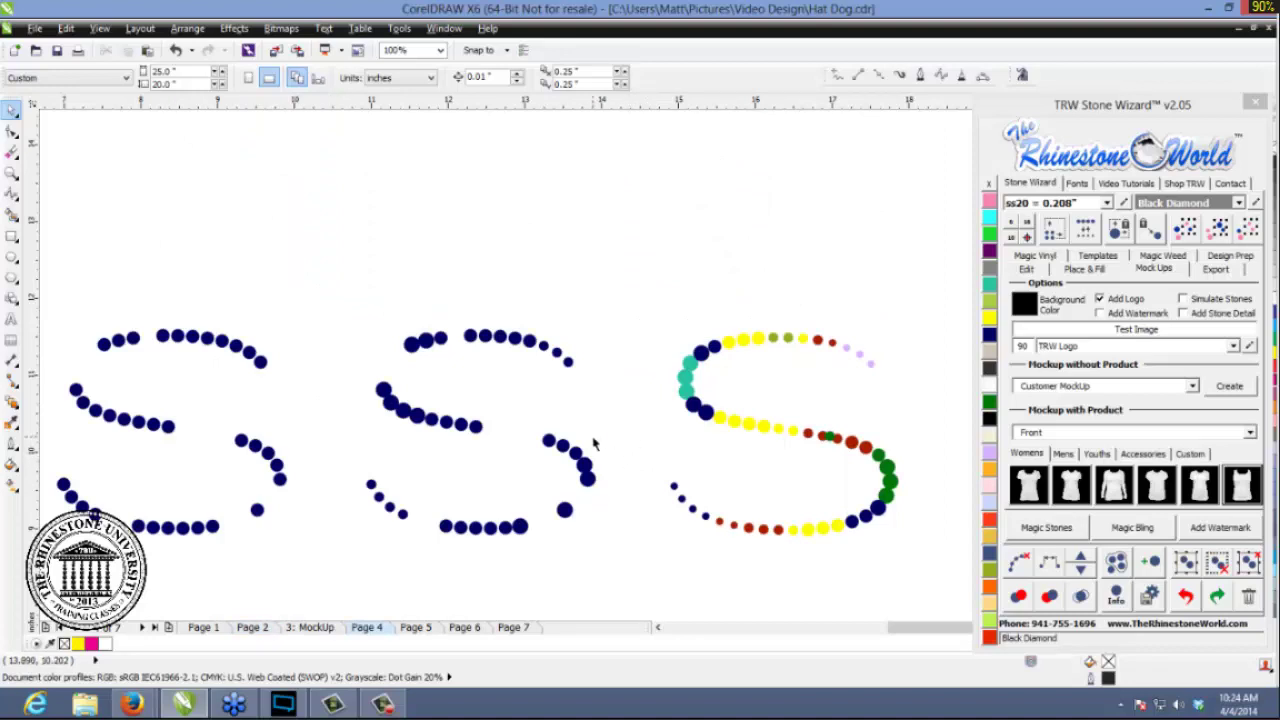
scroll(597, 443, "down", 2)
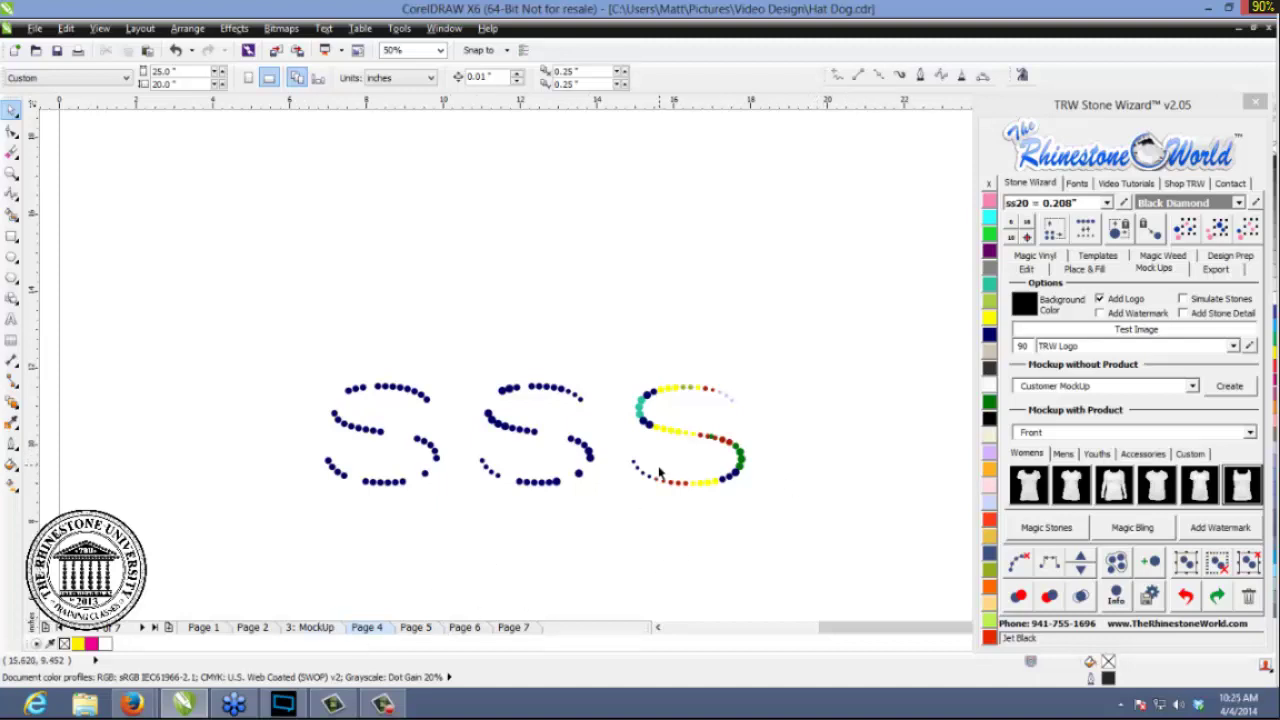
scroll(594, 466, "up", 2)
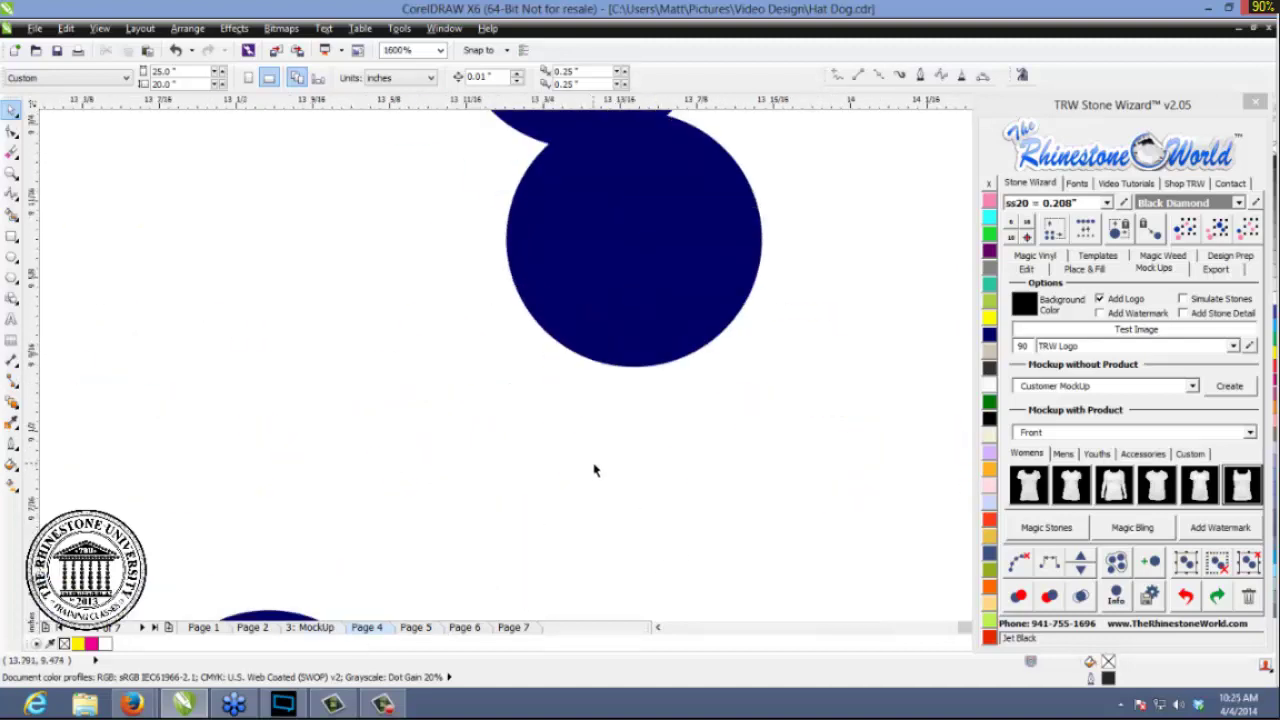
scroll(592, 461, "down", 2)
scroll(595, 463, "up", 2)
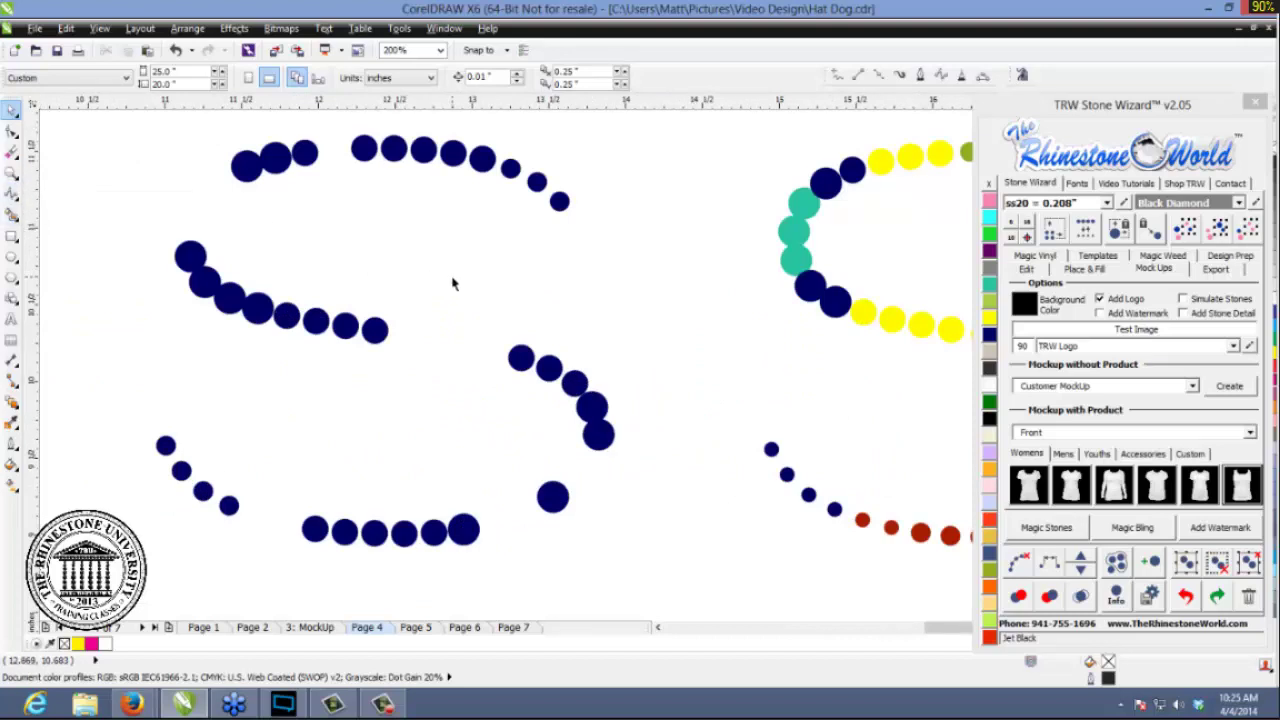
scroll(452, 284, "down", 2)
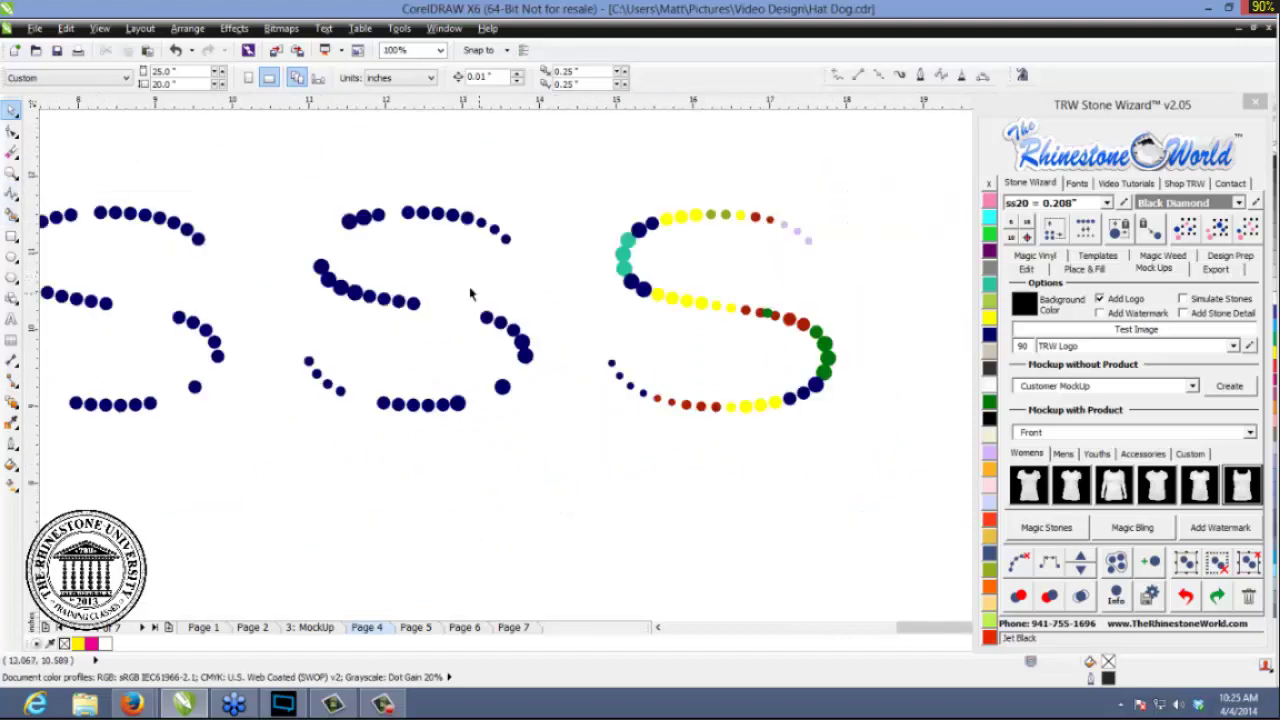
scroll(587, 354, "down", 1)
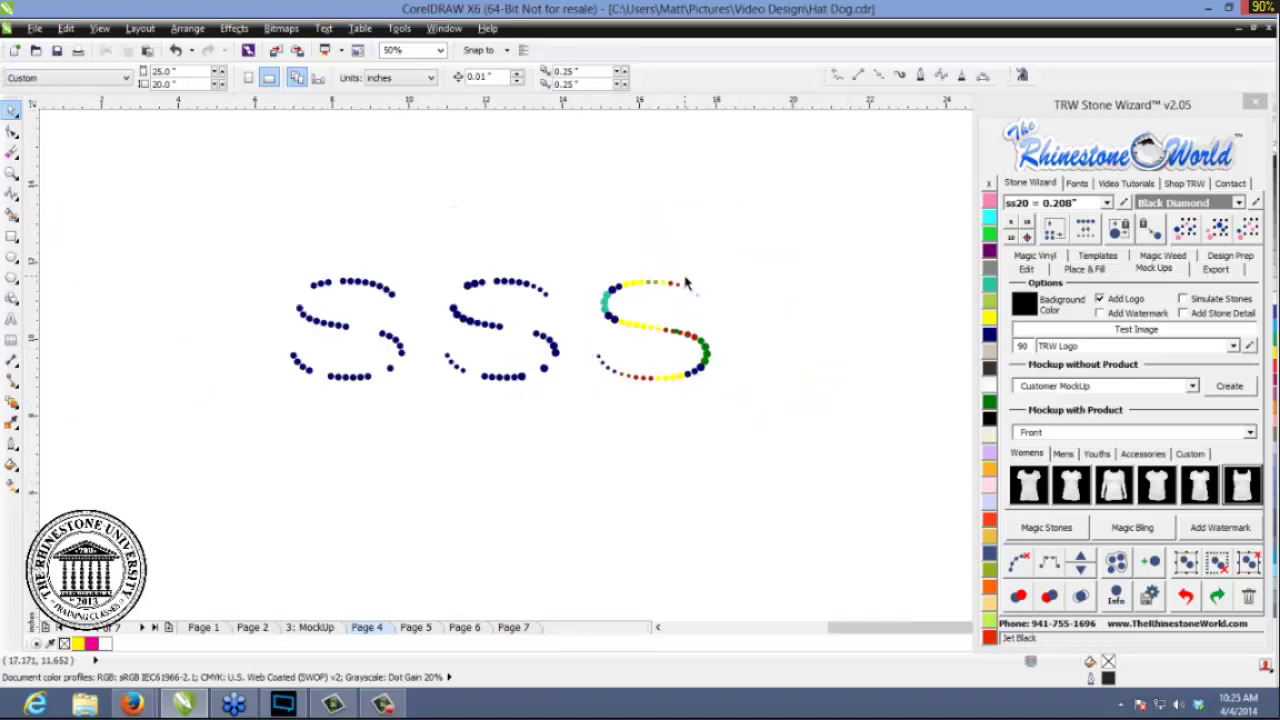
scroll(674, 288, "up", 1)
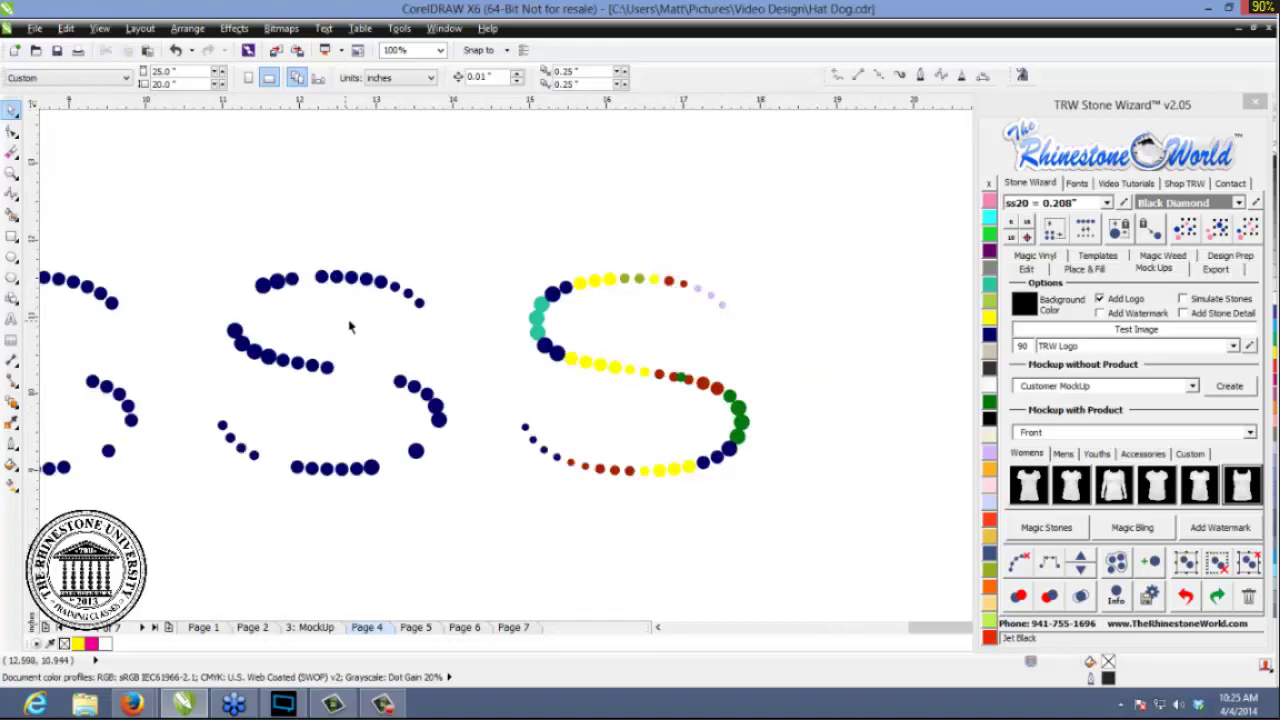
scroll(366, 318, "down", 1)
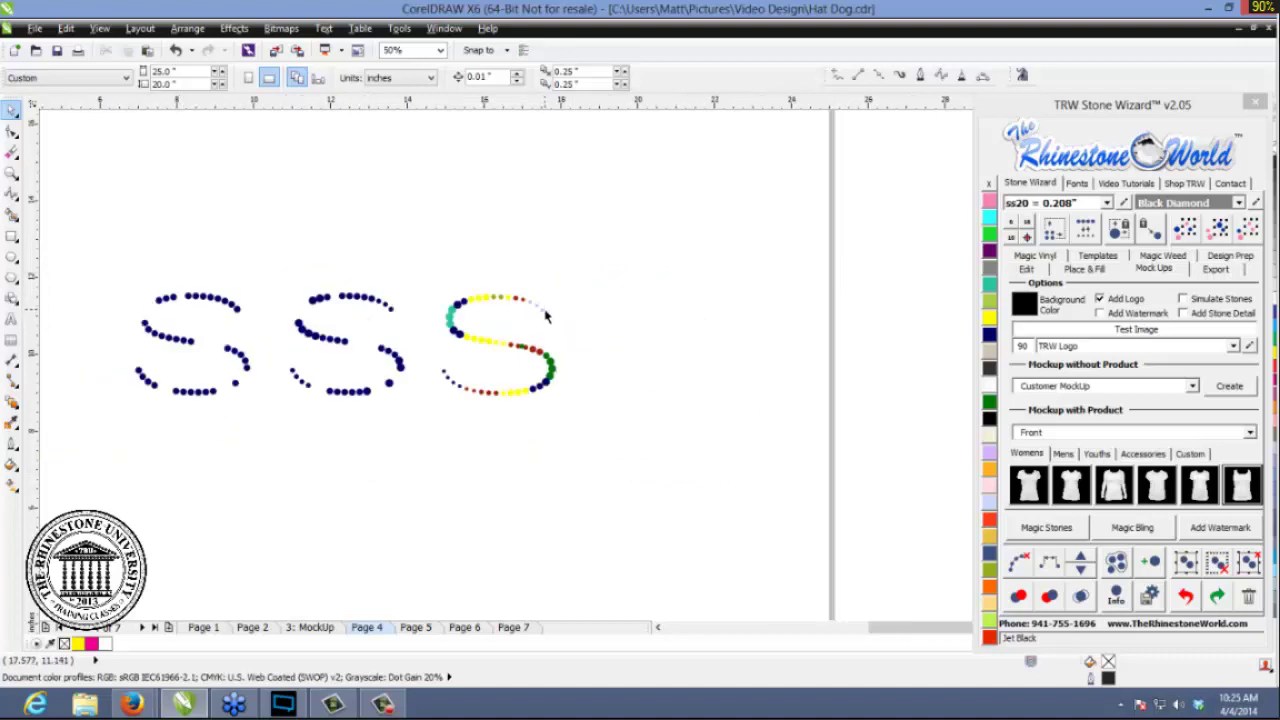
- Examine individual stones up close along the multicolored S for differences in size, spacing and overlap
scroll(545, 317, "up", 5)
scroll(545, 317, "up", 1)
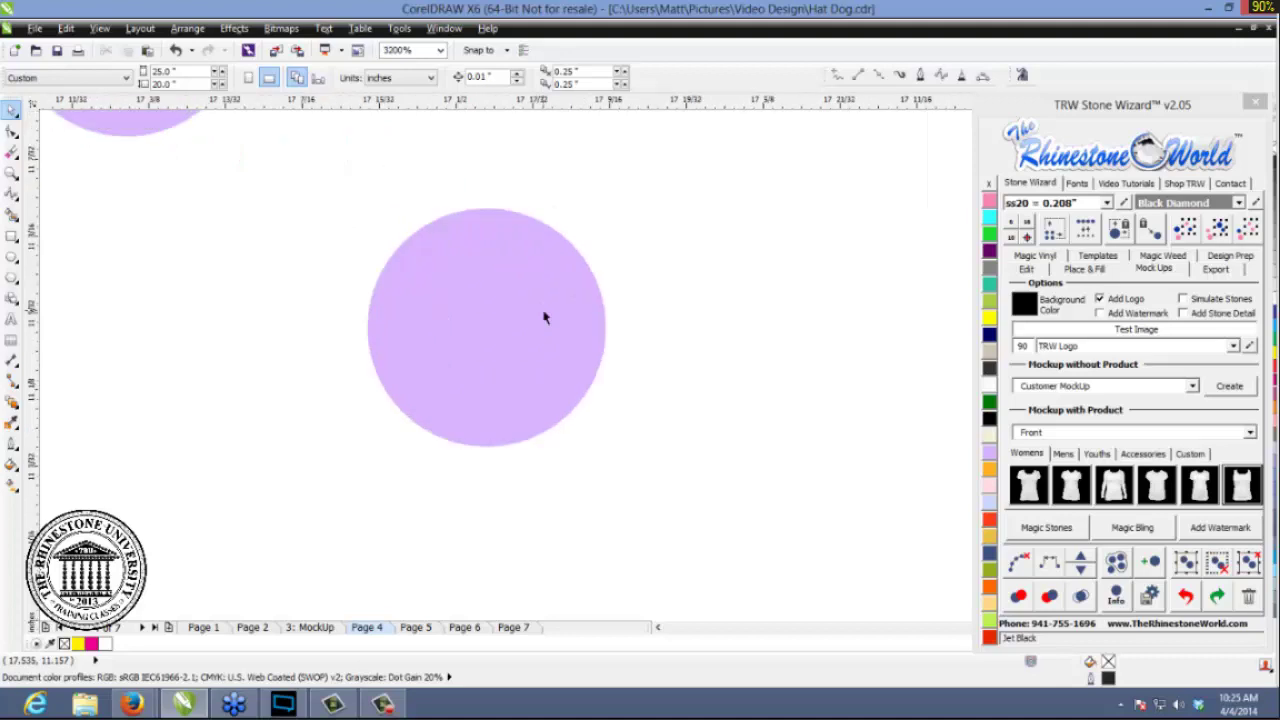
scroll(545, 317, "down", 5)
scroll(545, 317, "up", 3)
scroll(545, 317, "up", 3)
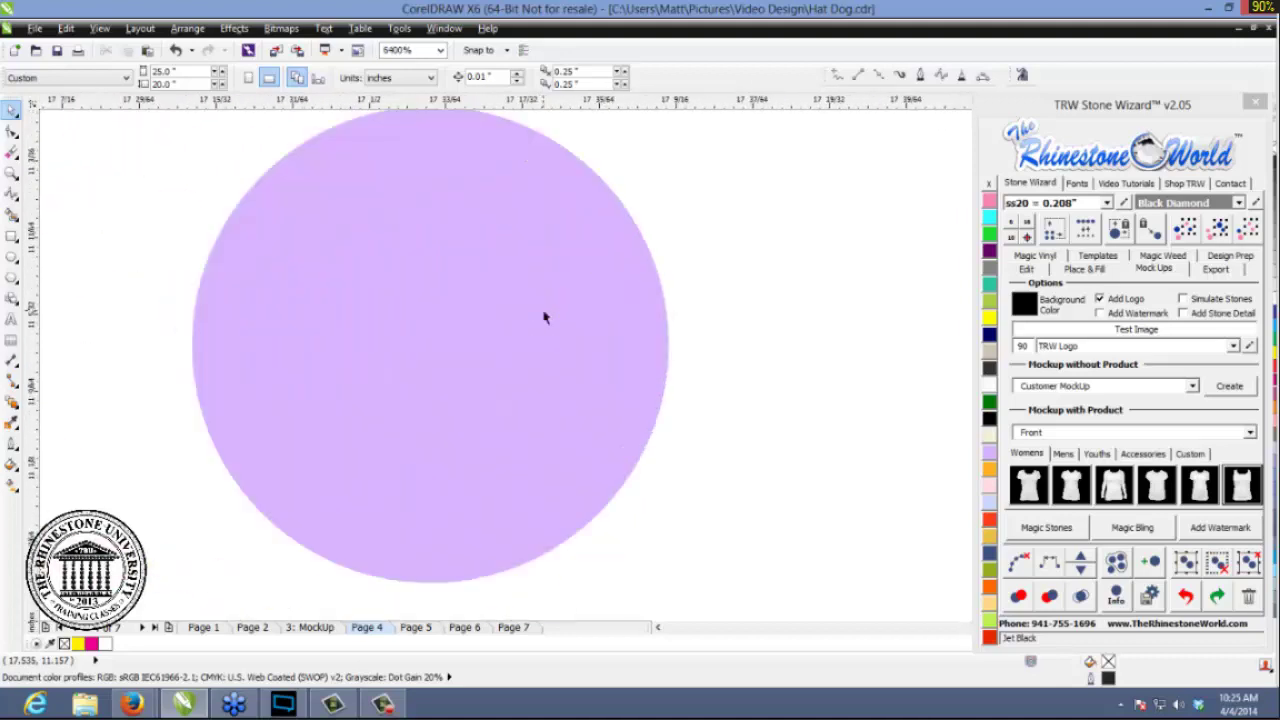
scroll(545, 317, "down", 5)
scroll(545, 317, "up", 5)
scroll(545, 318, "down", 6)
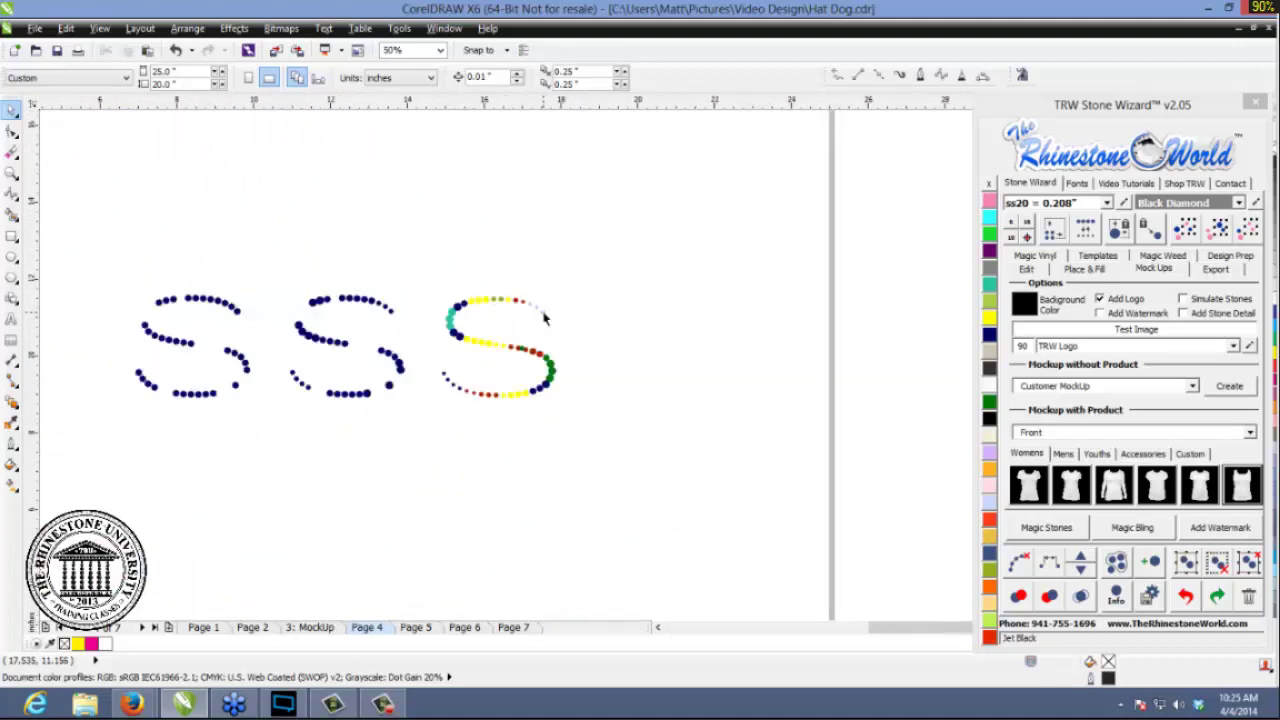
scroll(458, 337, "up", 6)
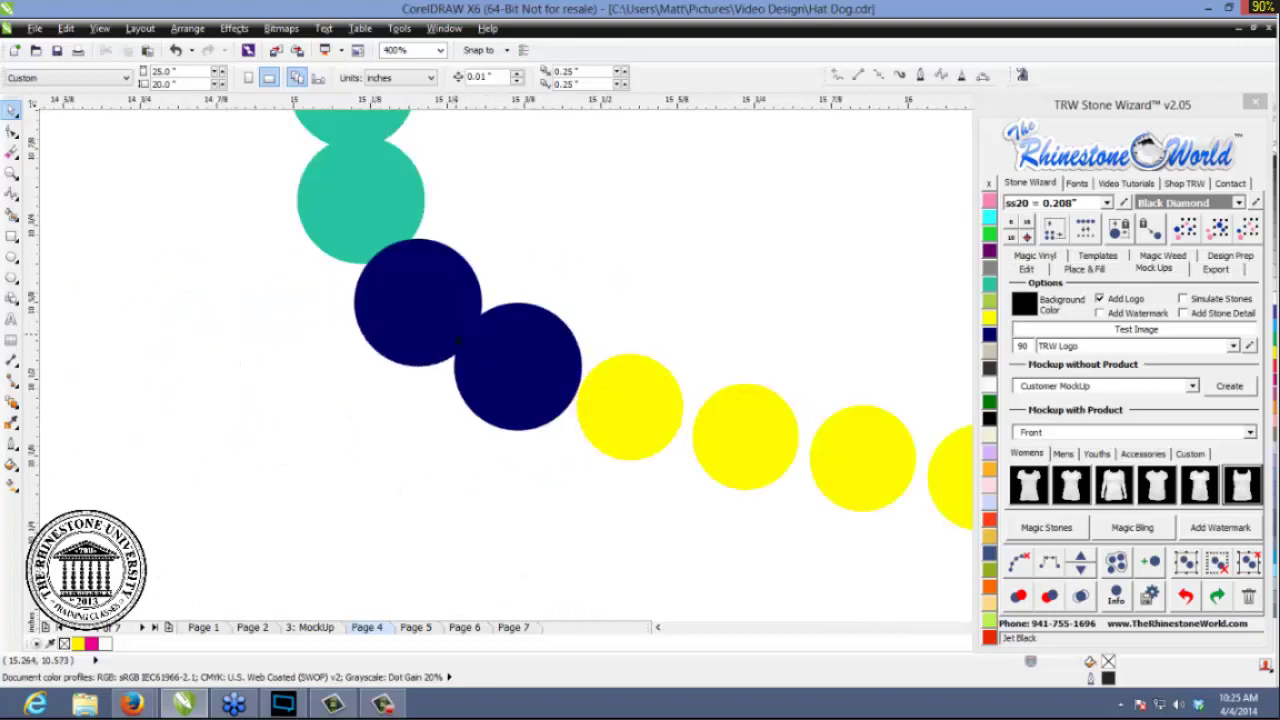
scroll(461, 339, "down", 6)
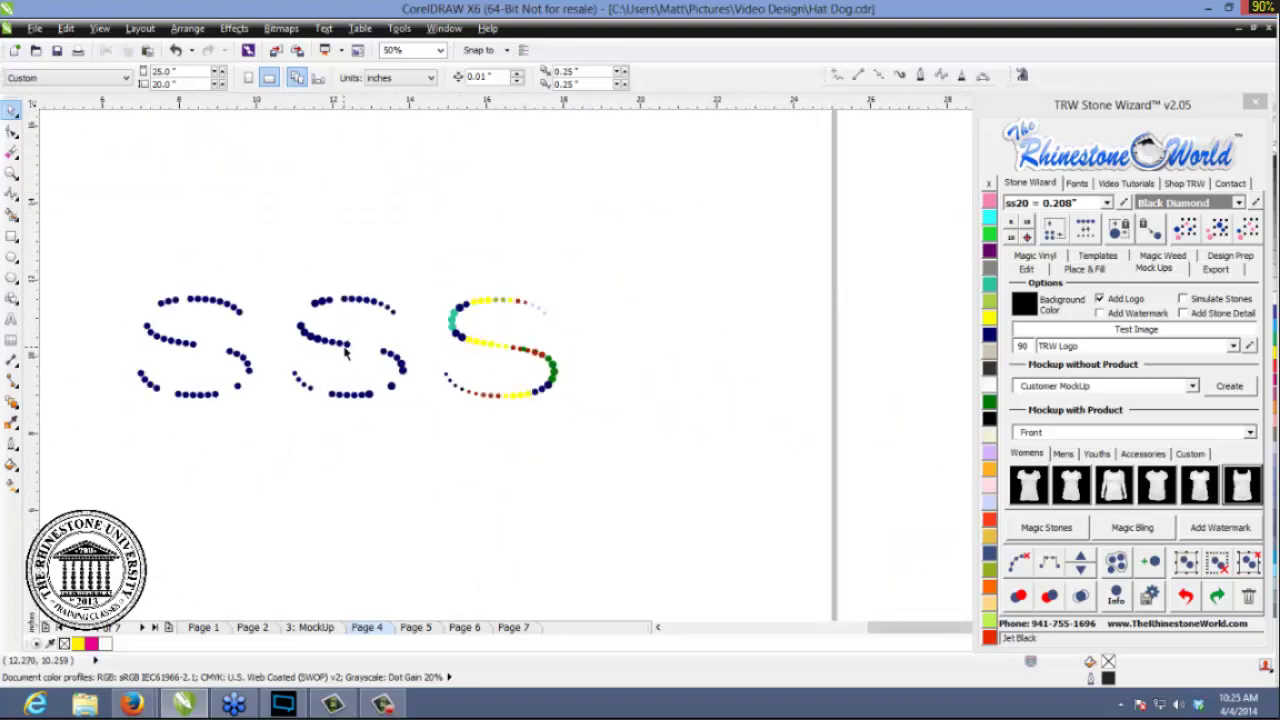
scroll(345, 350, "up", 6)
scroll(345, 350, "down", 5)
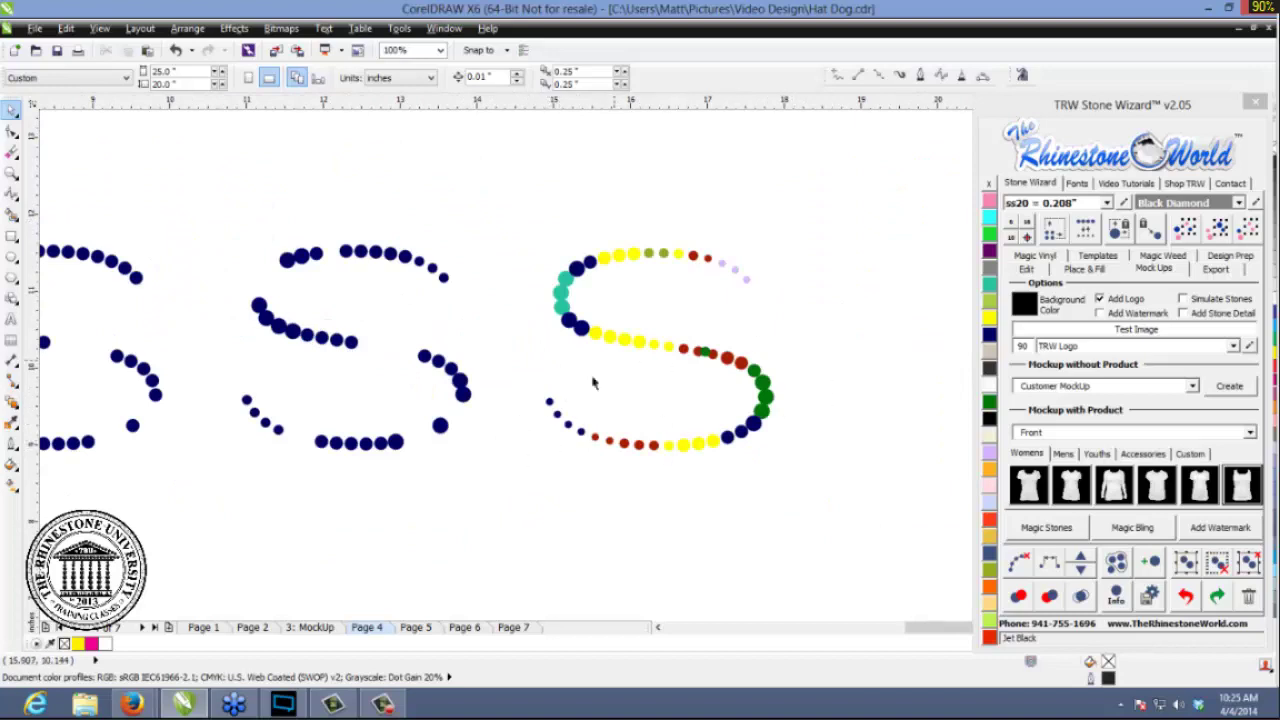
scroll(592, 383, "down", 2)
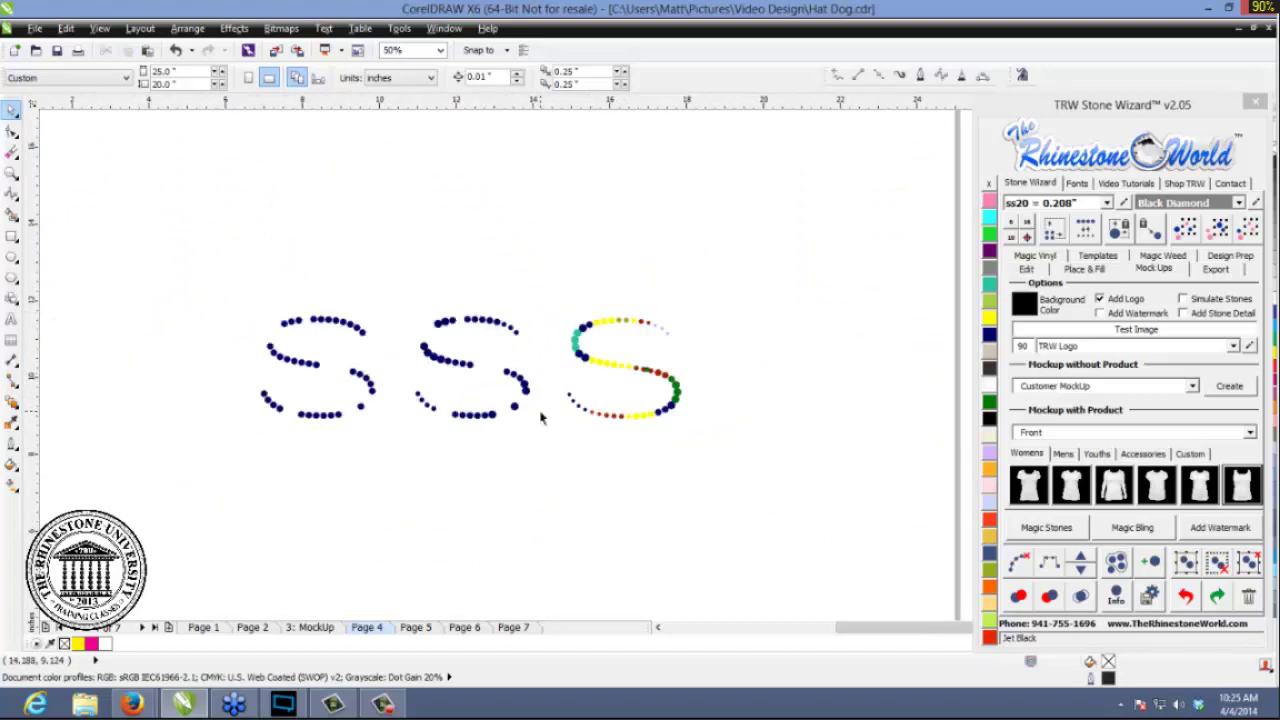
scroll(644, 424, "up", 4)
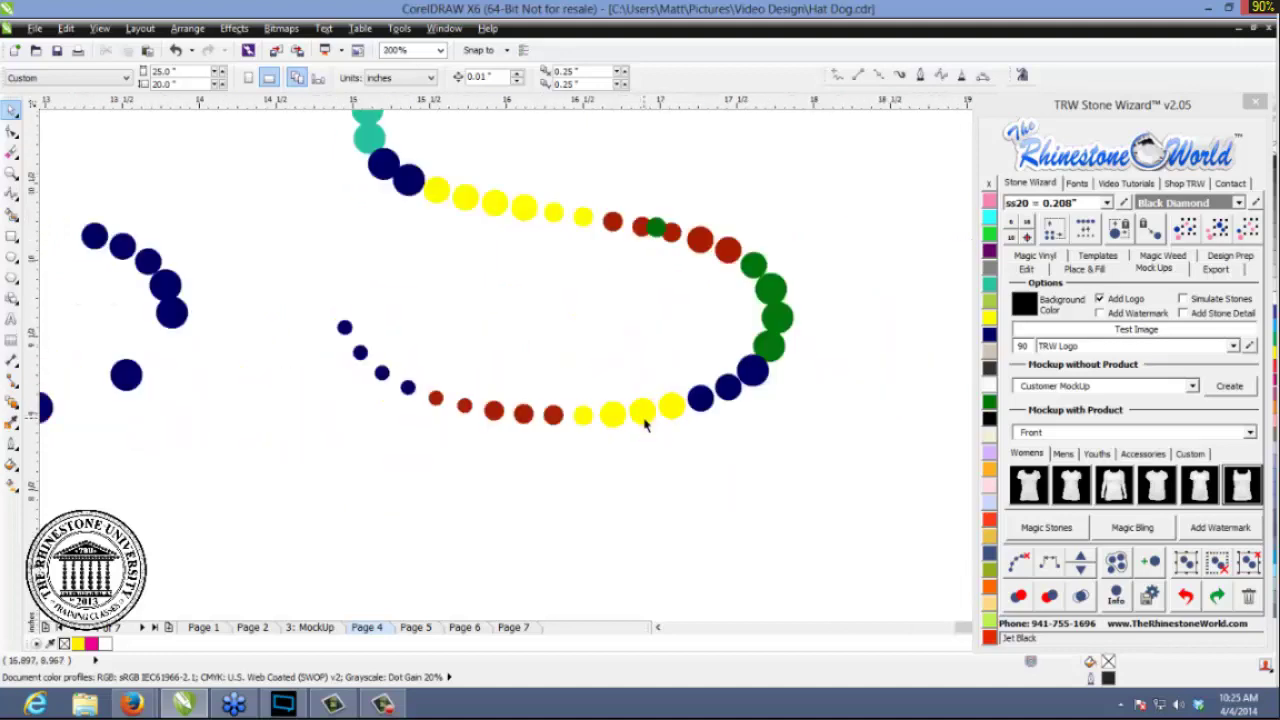
scroll(644, 424, "down", 4)
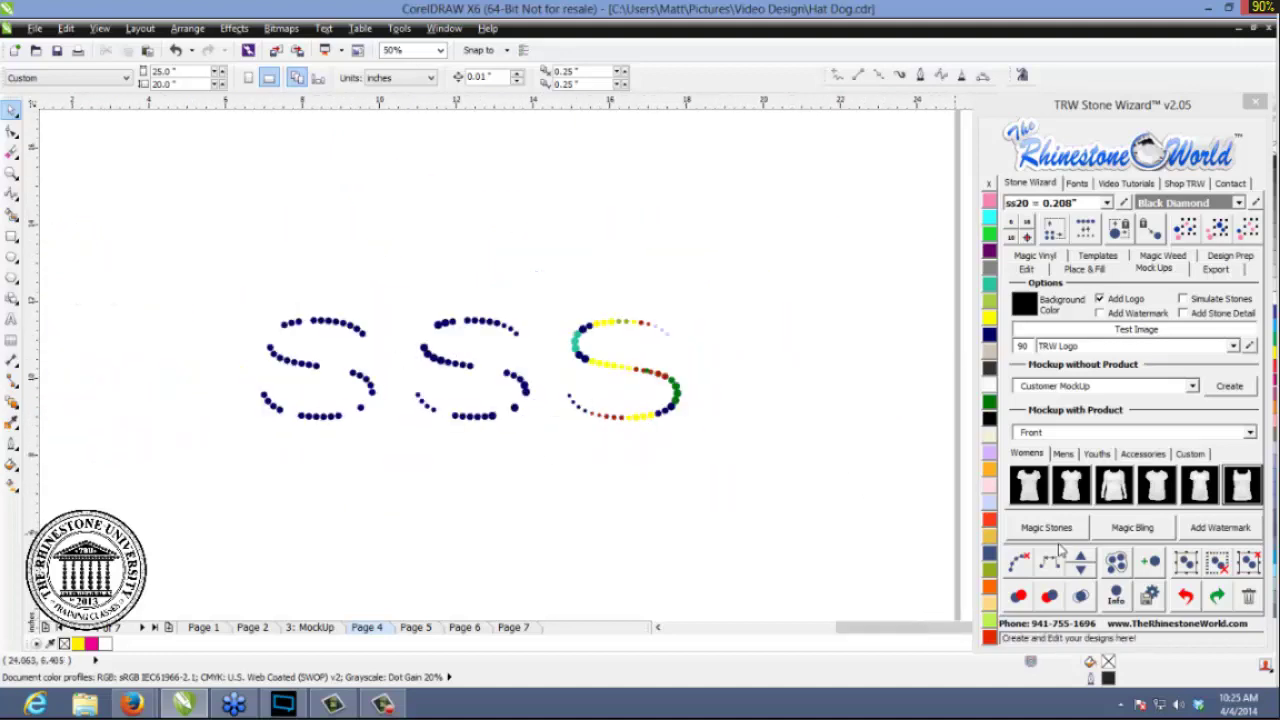
- Bring up the Place & Fill settings and examine the gaps between stones in the first blue S
left_click(1028, 257)
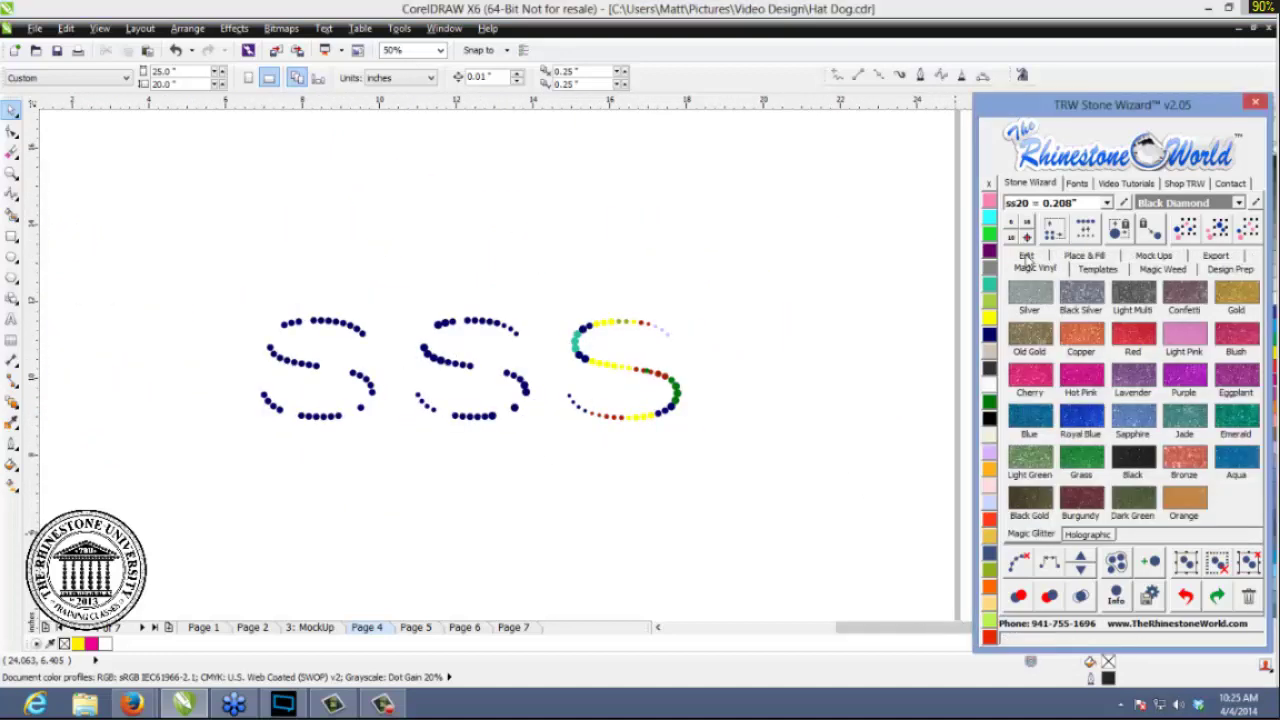
left_click(1091, 258)
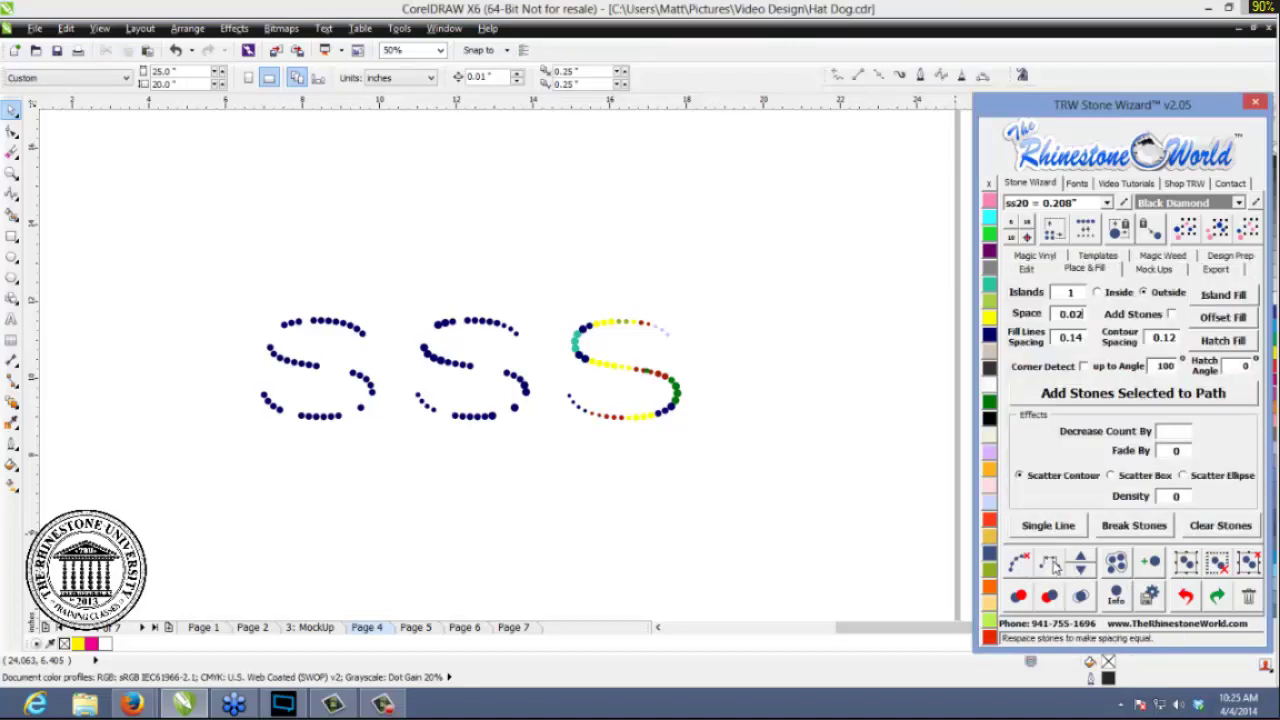
left_click(712, 430)
scroll(278, 358, "up", 3)
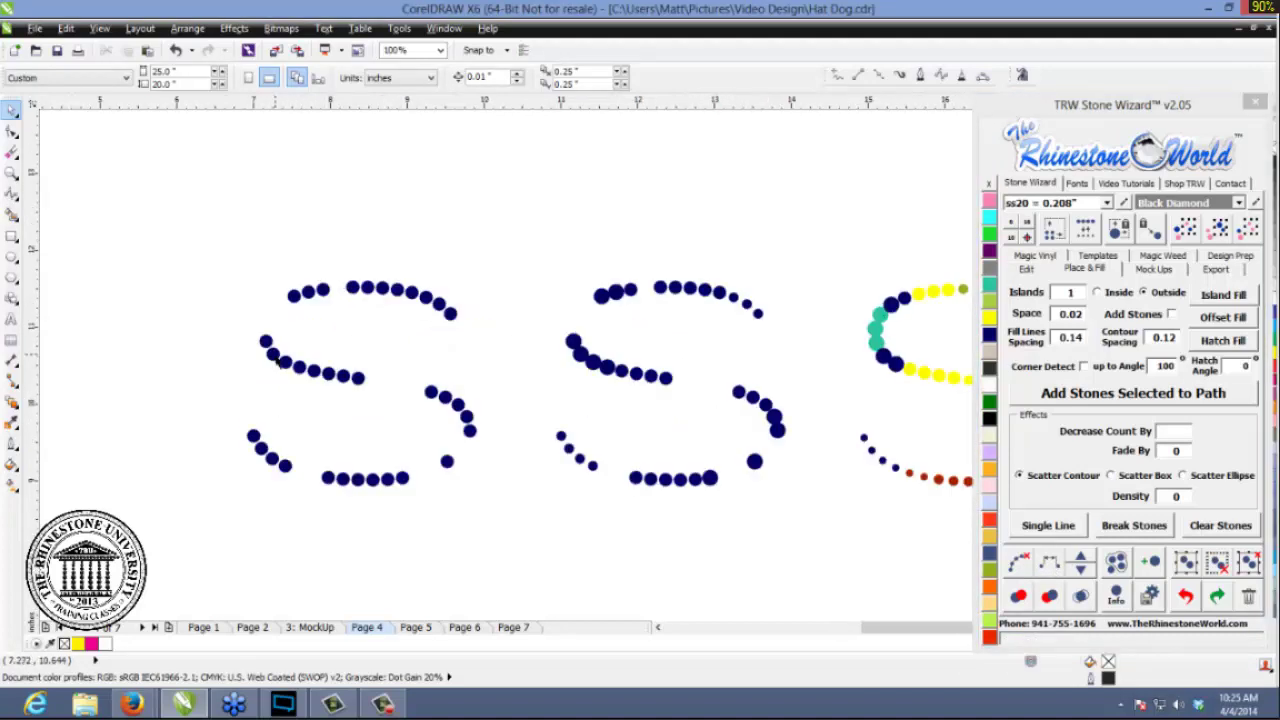
scroll(280, 358, "down", 2)
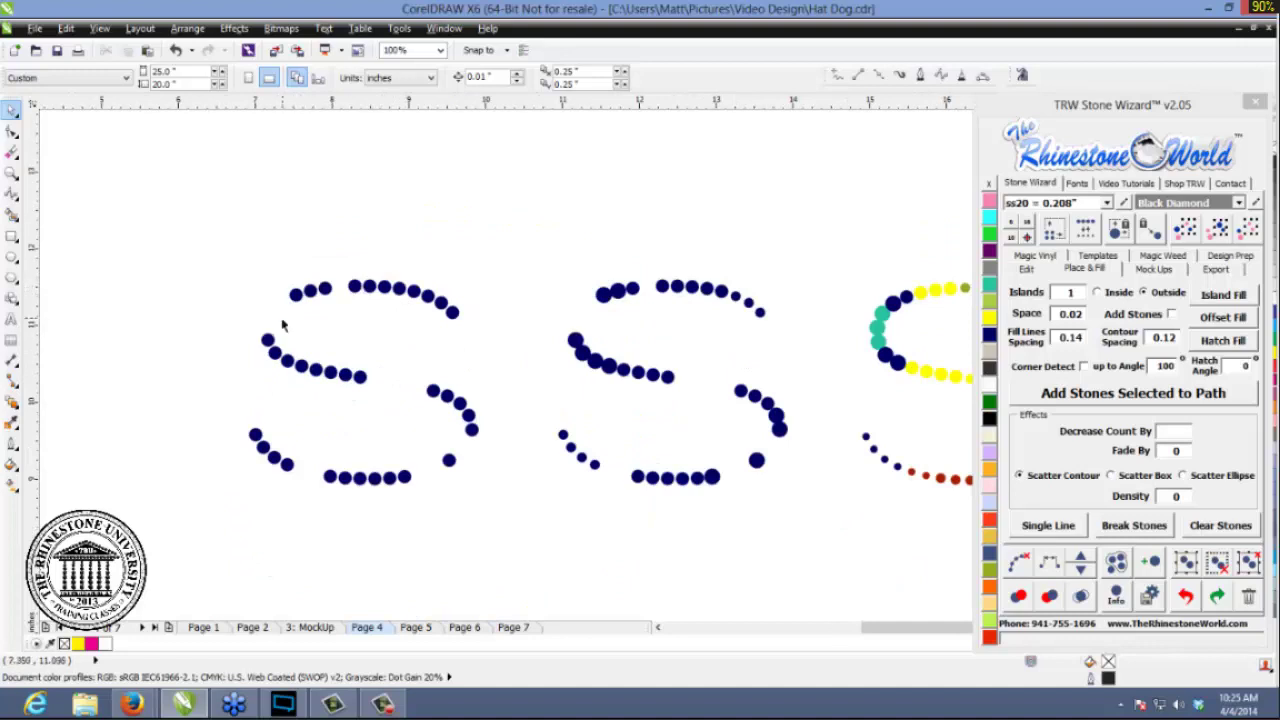
- Duplicate the first blue rhinestone S and place the copy directly below the original
scroll(443, 420, "down", 2)
left_click_drag(472, 324, 318, 474)
left_click_drag(450, 408, 498, 522)
left_click(498, 521)
scroll(394, 397, "up", 1)
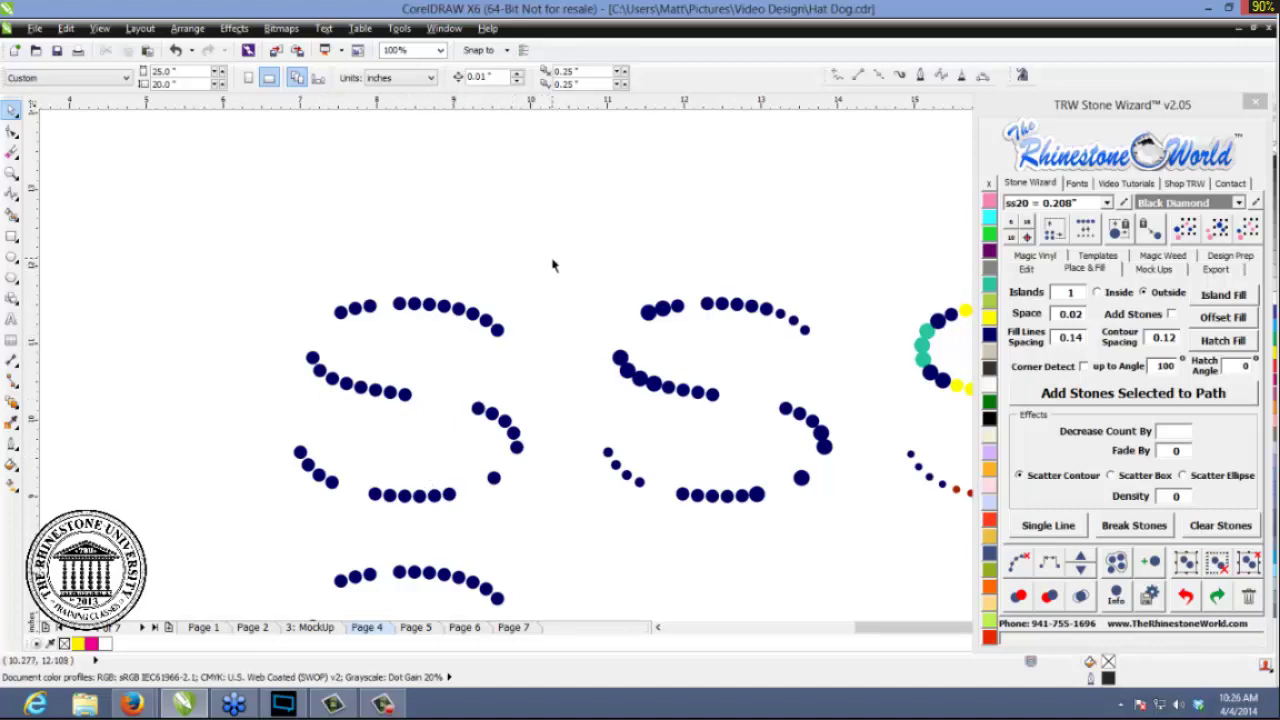
- Respace all stones of the upper uniform-size blue S equally along a generated path
left_click_drag(552, 262, 272, 539)
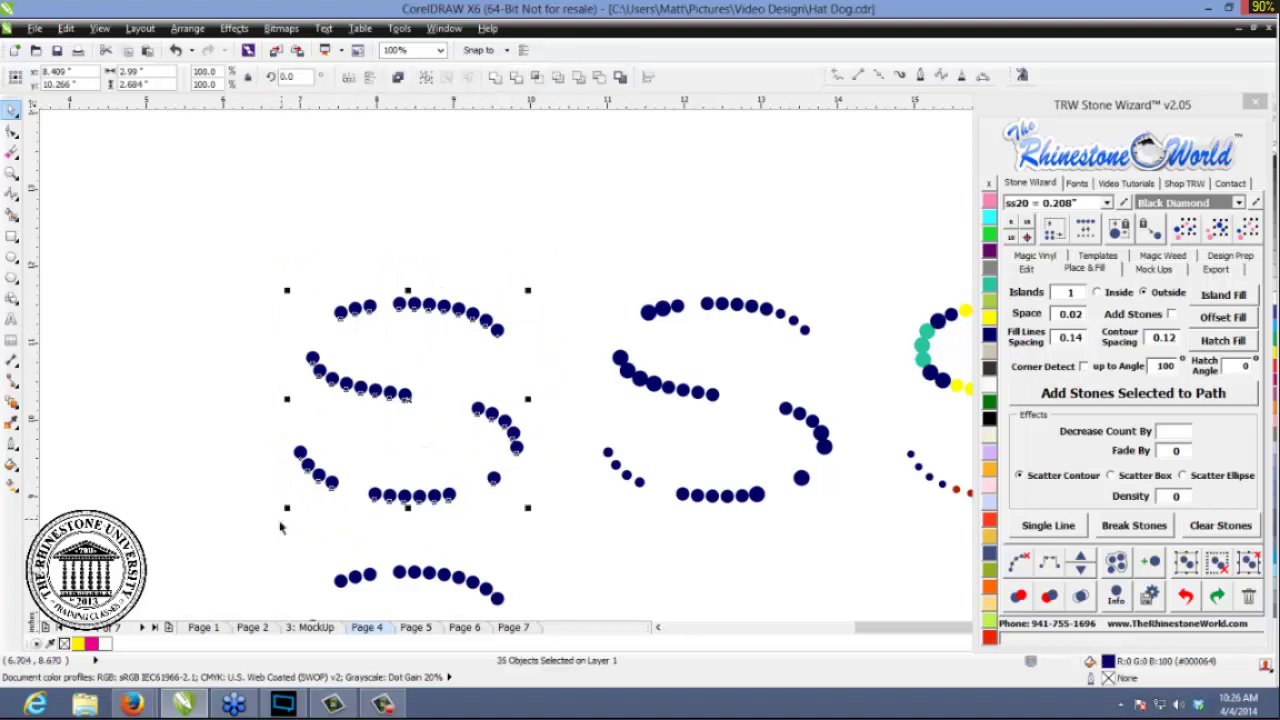
left_click(1049, 565)
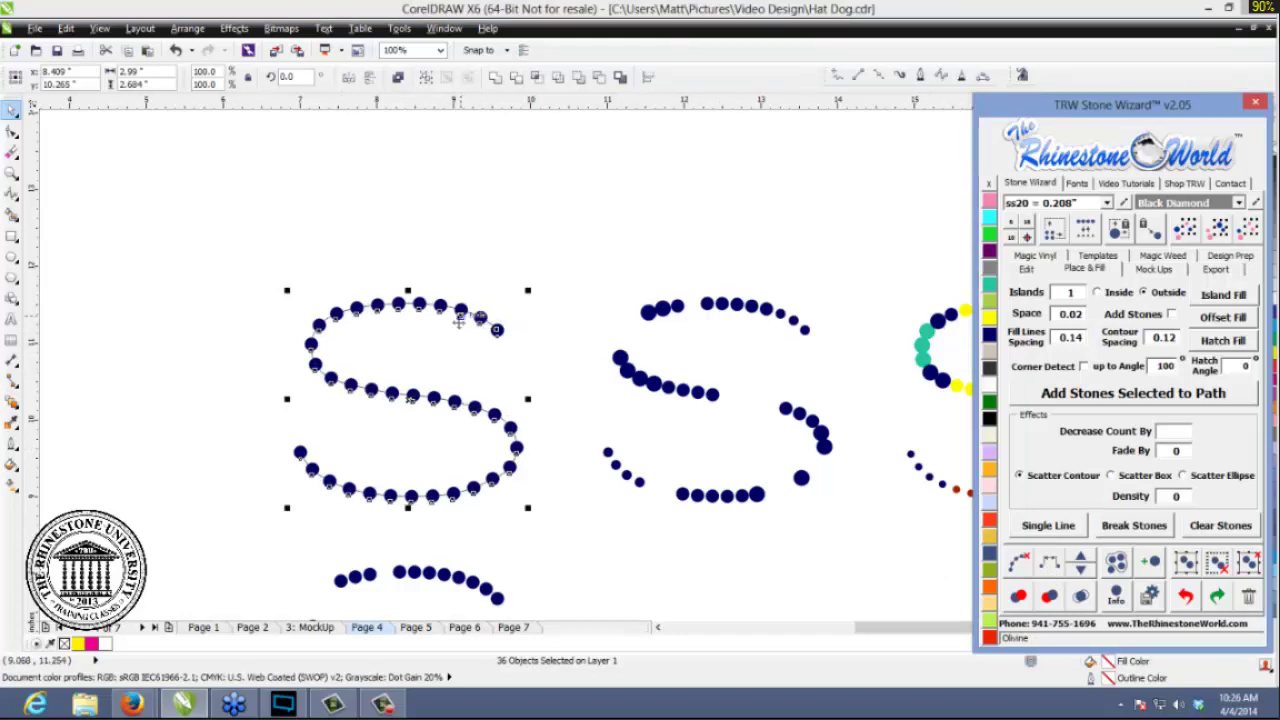
left_click(516, 385)
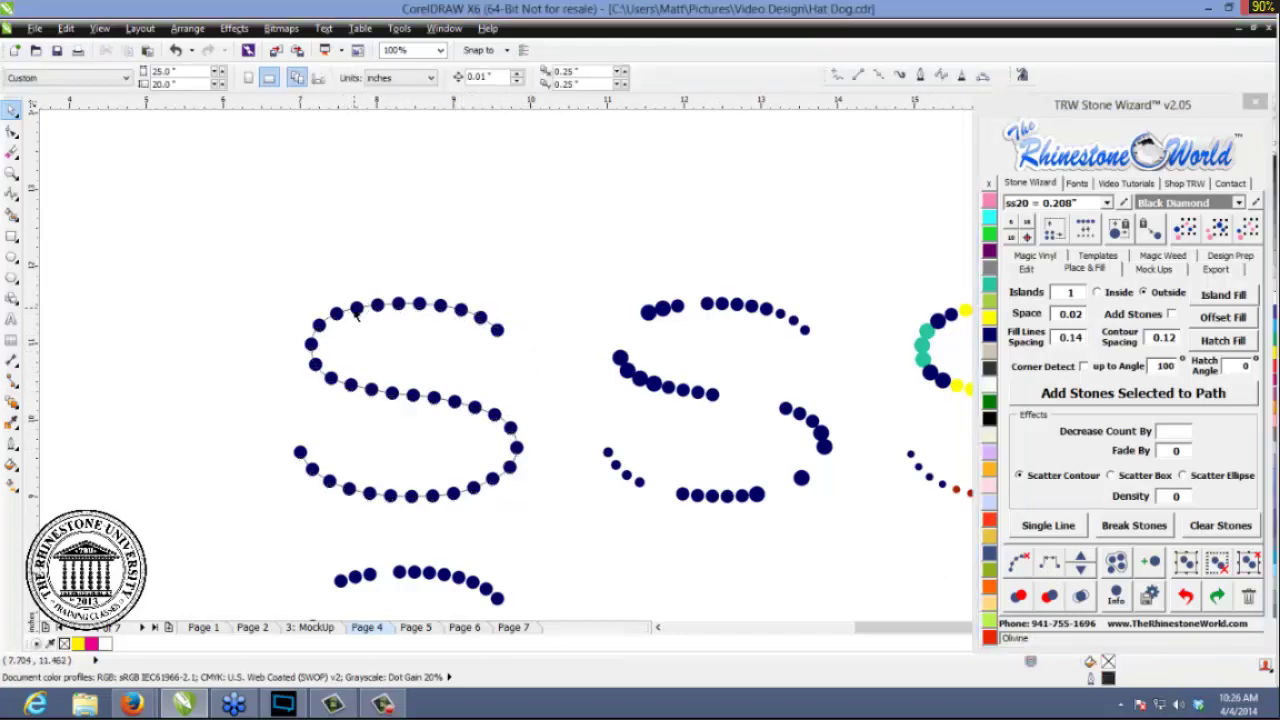
- Move the generated S path into the empty area beside the blue S and add ss20 stones along it
left_click_drag(348, 314, 352, 239)
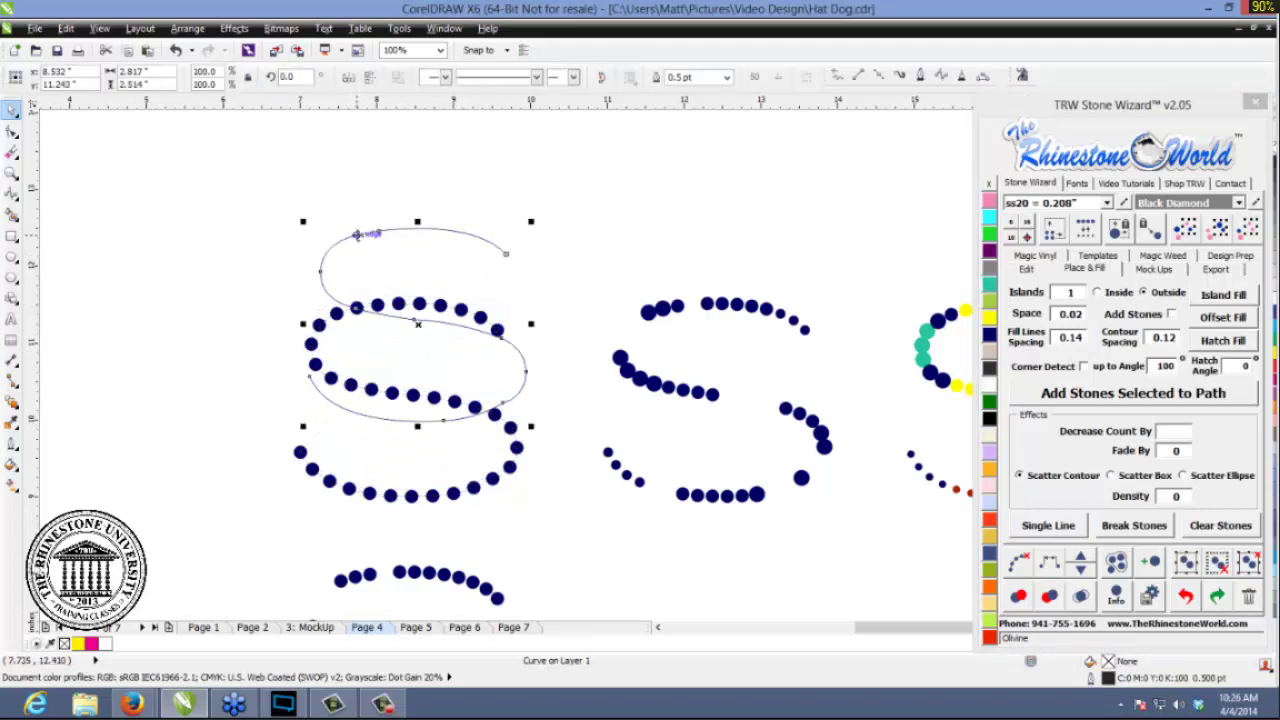
scroll(502, 360, "down", 2)
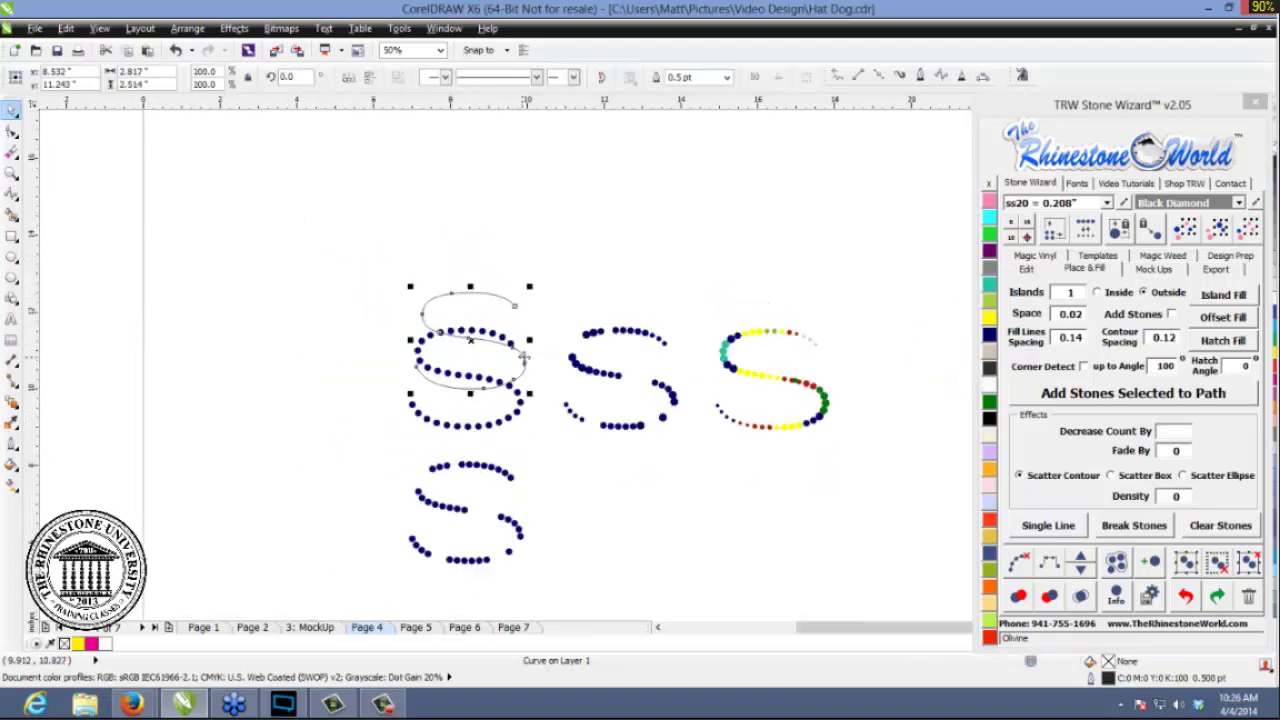
left_click_drag(499, 361, 361, 396)
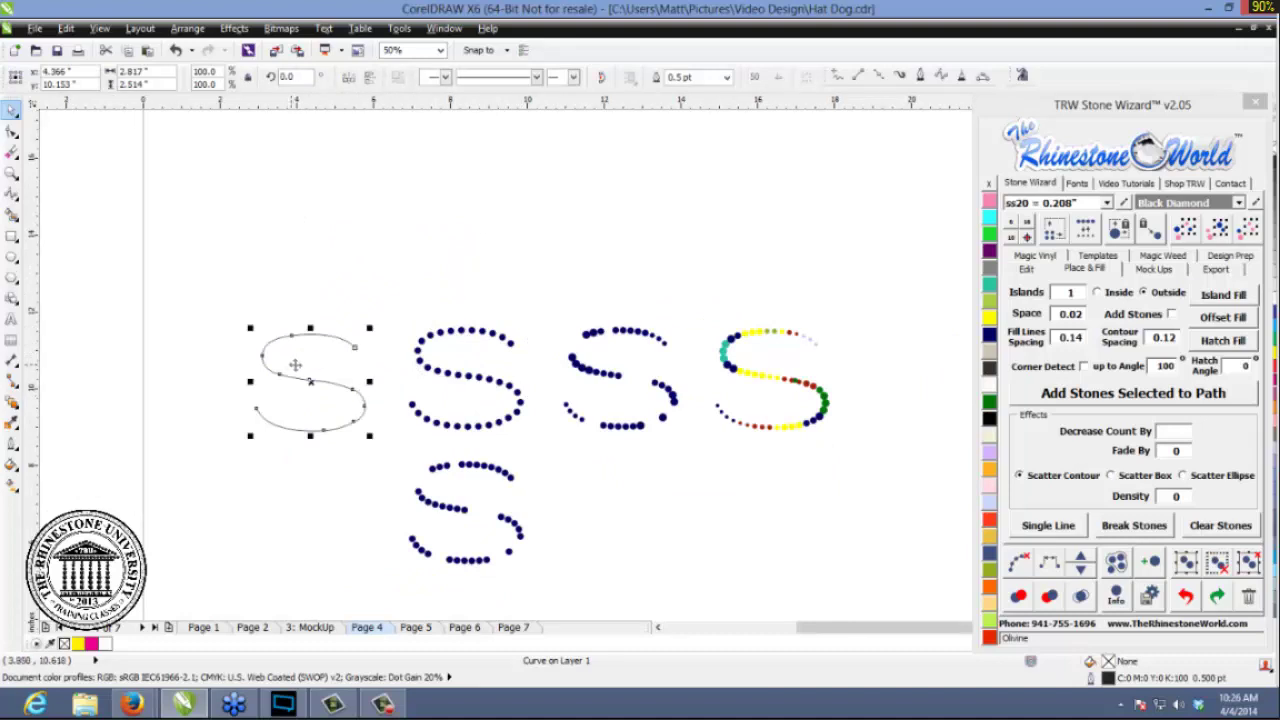
scroll(318, 386, "up", 4)
scroll(305, 445, "down", 2)
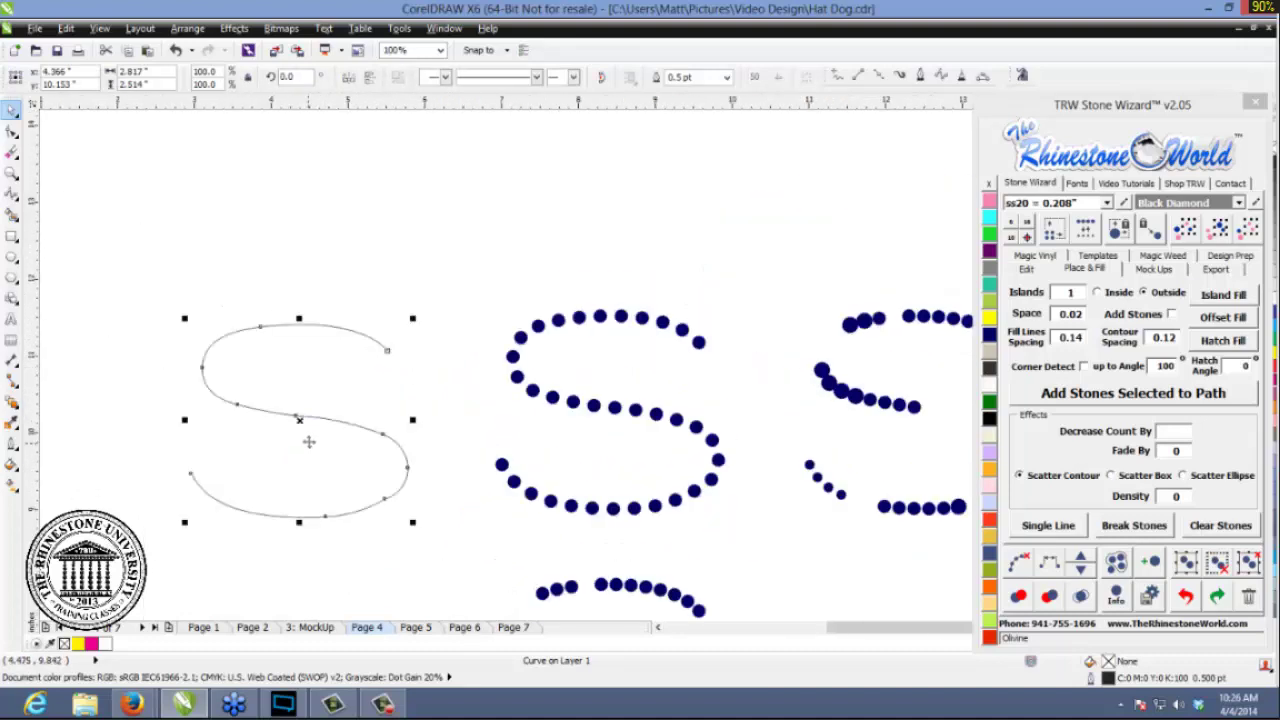
left_click(1083, 396)
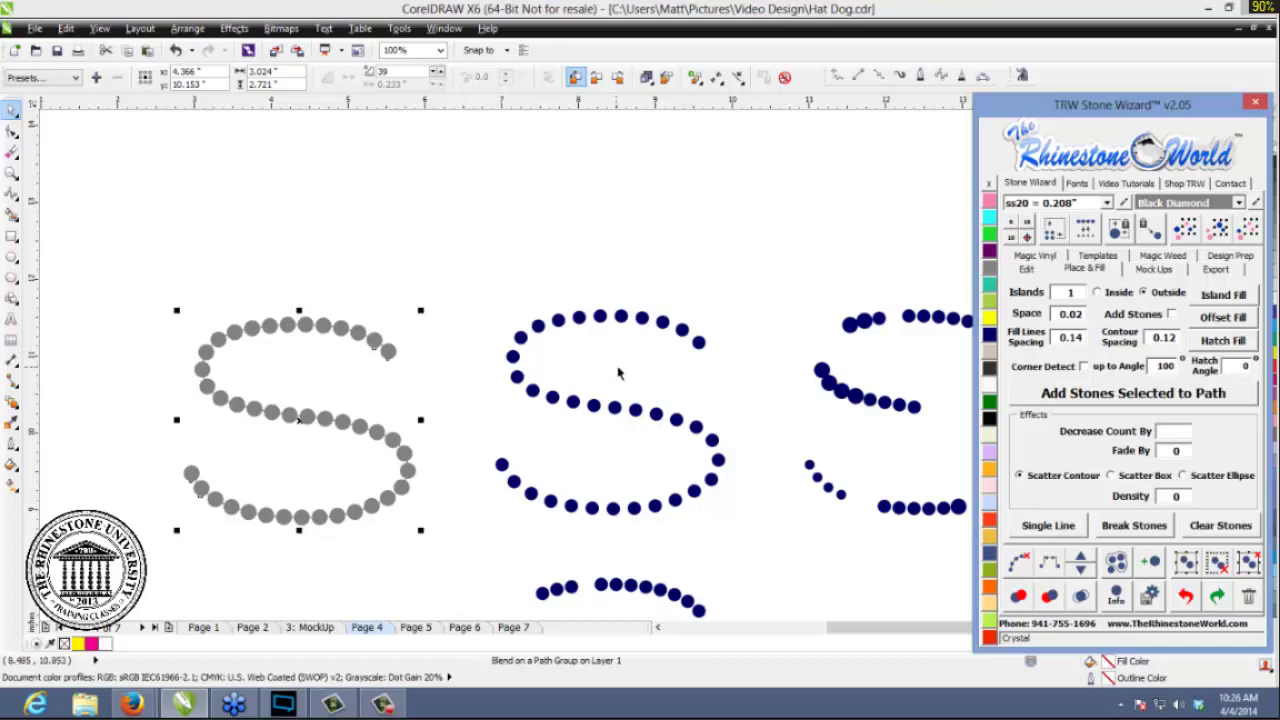
left_click(441, 392)
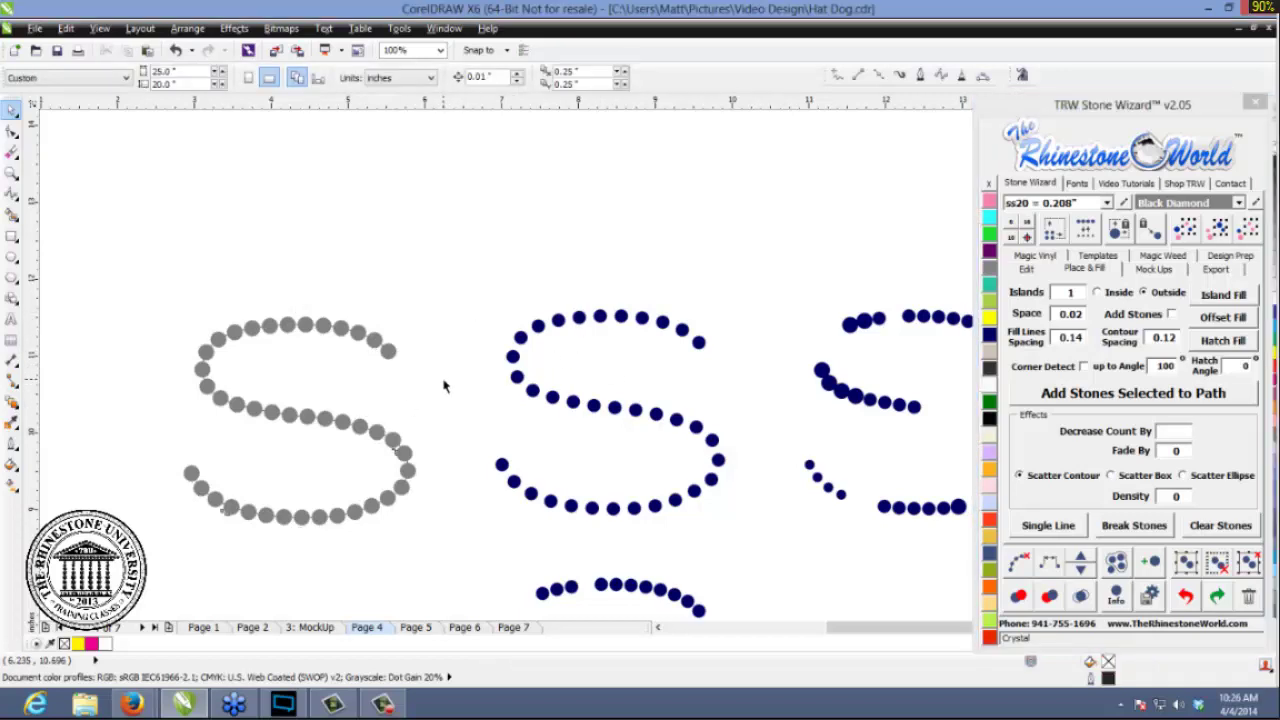
- Undo the added stones, the path moves and the respacing of the first blue S
key("ctrl+z")
key("ctrl+z")
key("ctrl+z")
key("ctrl+z")
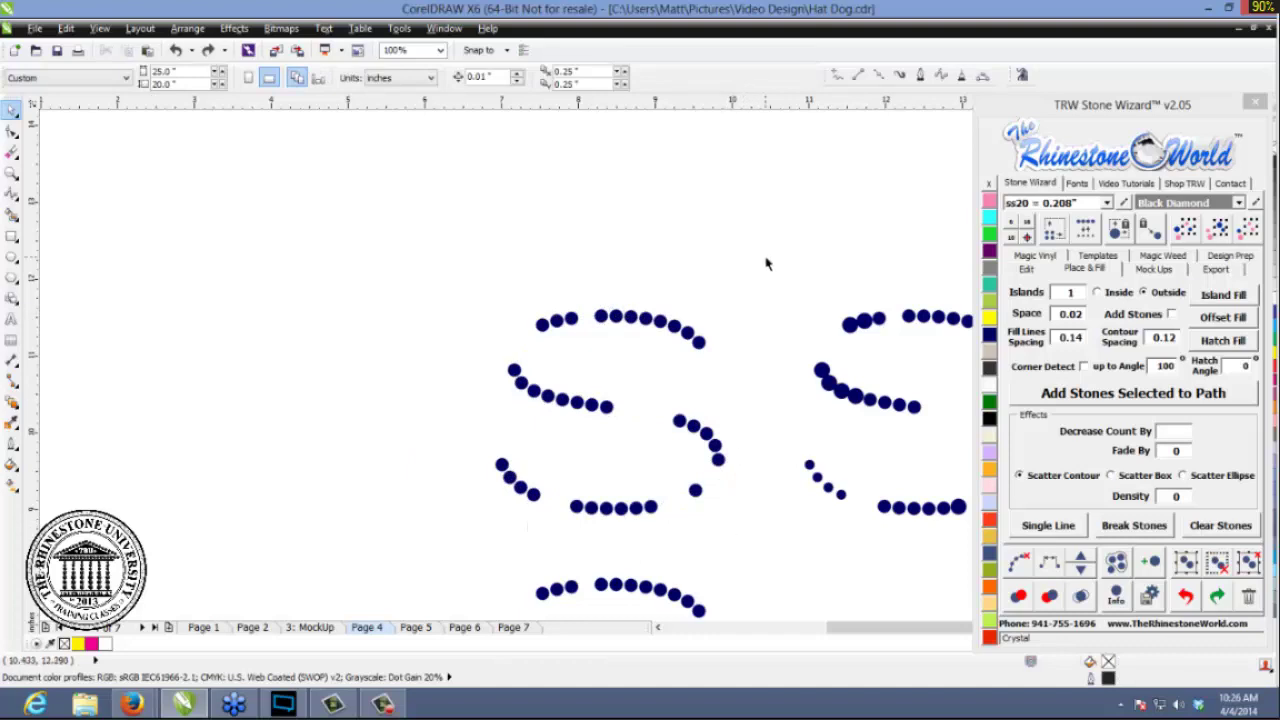
- Select all stones of the upper uniform-size blue S and respace them equally across its gaps
left_click_drag(768, 262, 426, 558)
scroll(771, 541, "up", 2)
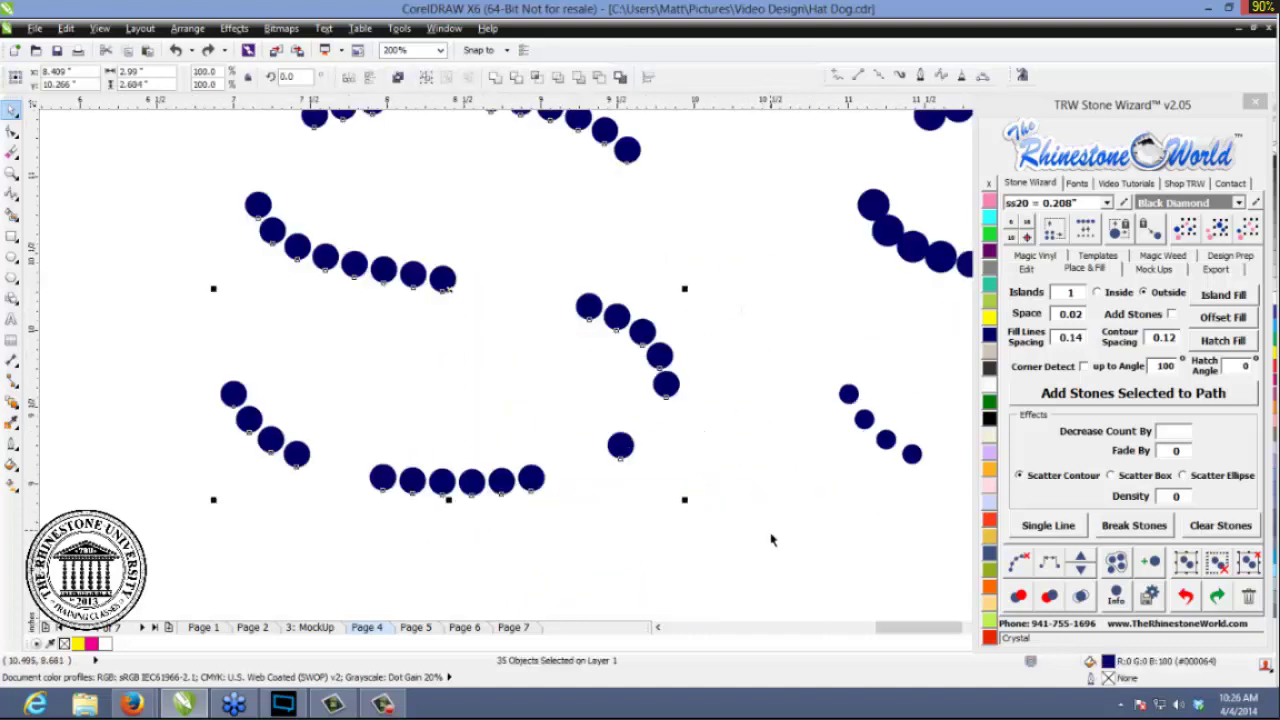
scroll(695, 335, "down", 2)
scroll(692, 328, "up", 2)
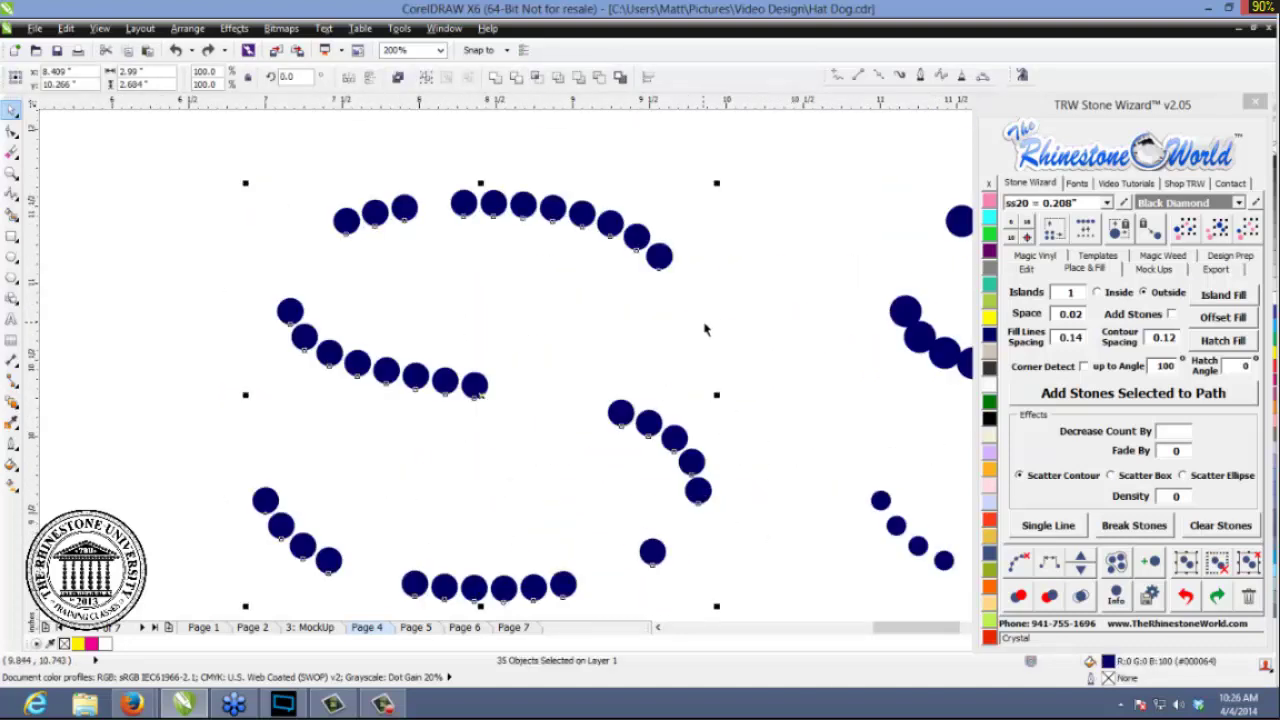
left_click(1049, 565)
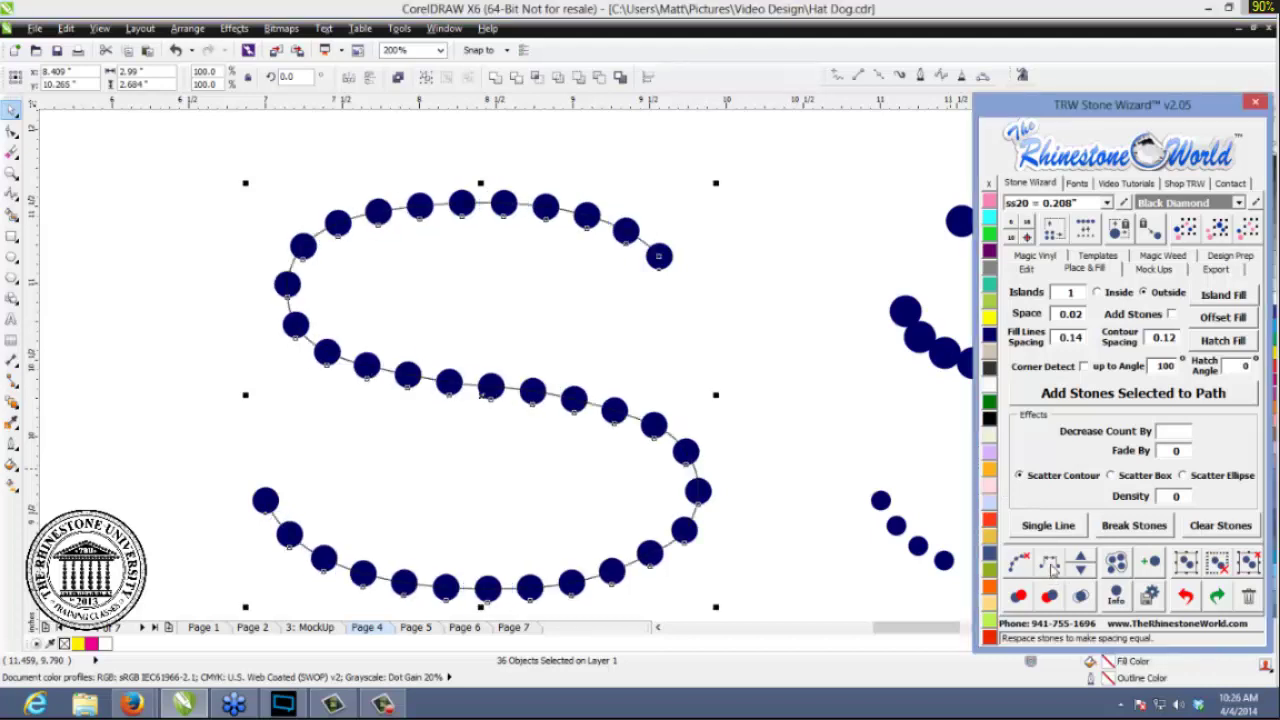
- Add 12 stones one at a time to the respaced S to close up the spacing, and deselect it
left_click(1082, 563)
left_click(1082, 563)
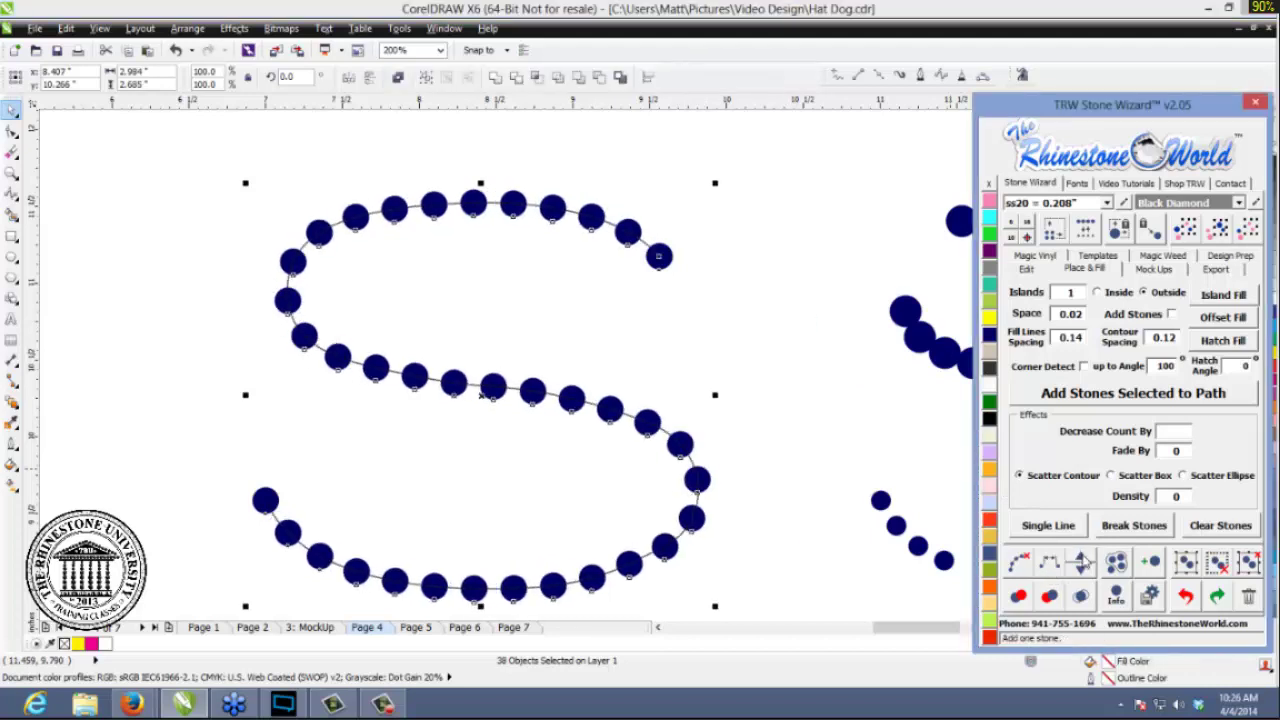
left_click(1082, 563)
left_click(1082, 563)
left_click(1082, 563)
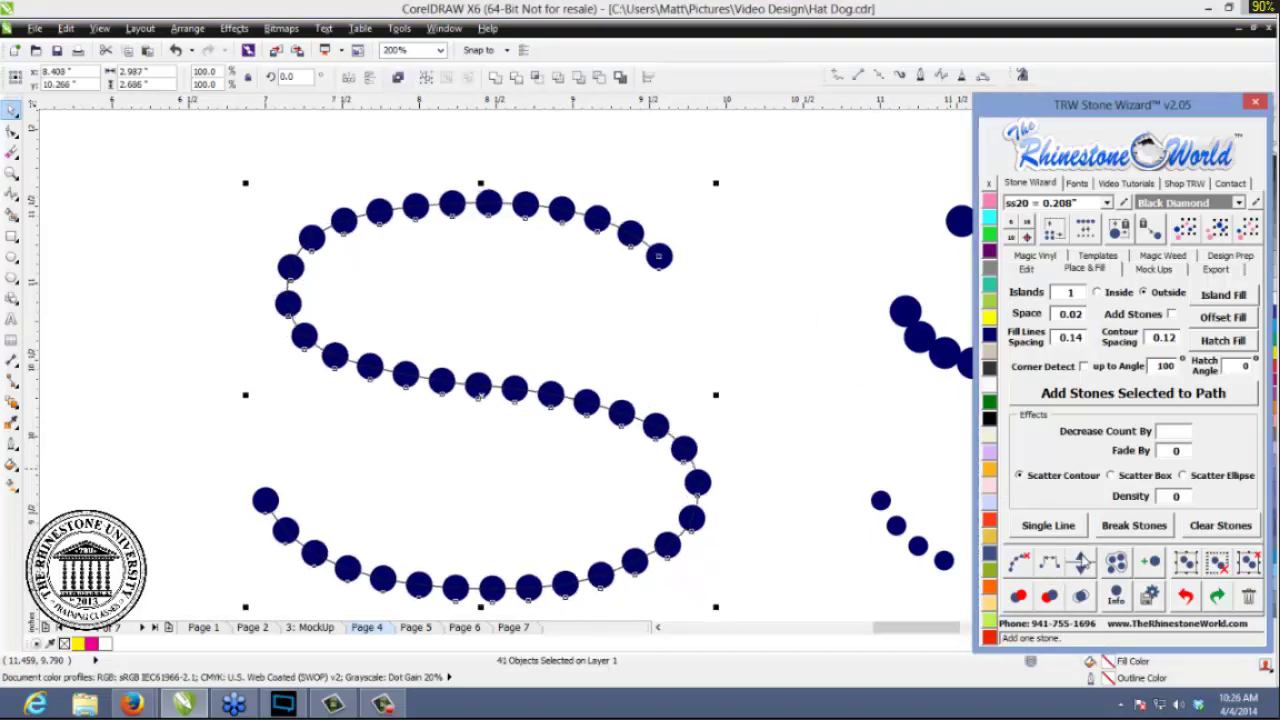
left_click(1082, 563)
left_click(1082, 563)
left_click(1082, 563)
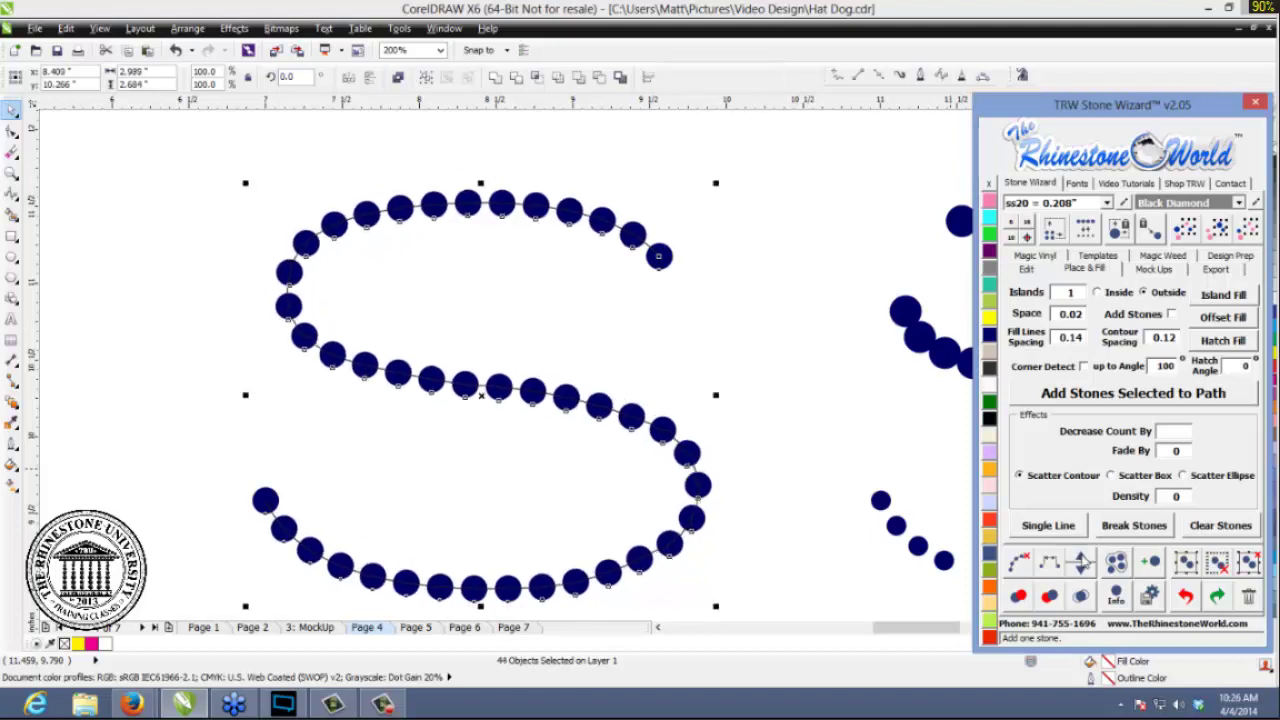
left_click(1082, 563)
left_click(1082, 563)
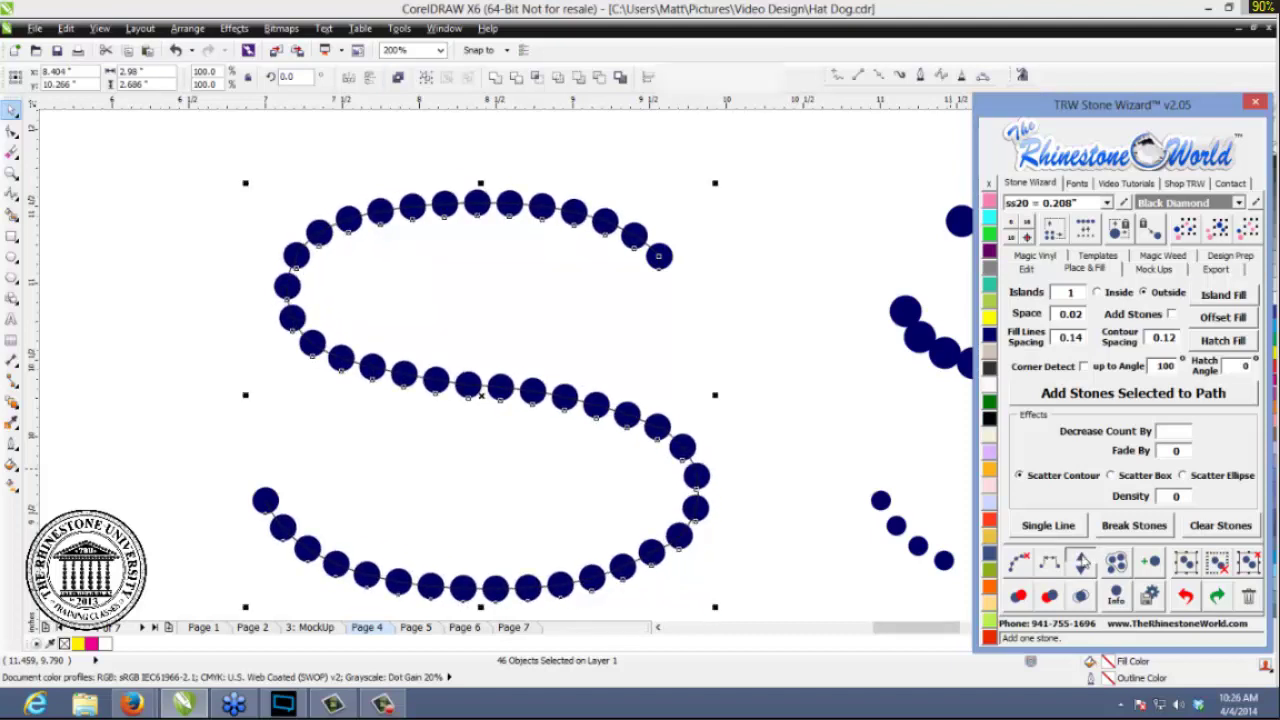
left_click(1082, 563)
left_click(1082, 563)
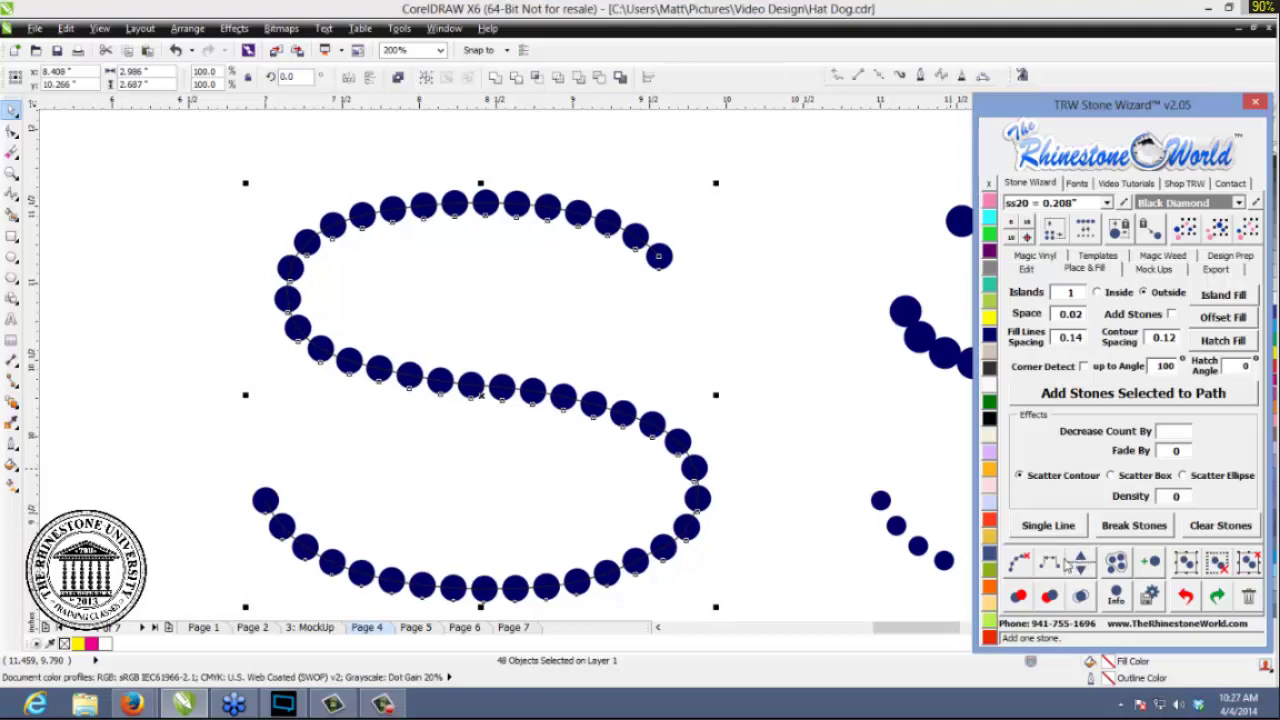
left_click(952, 532)
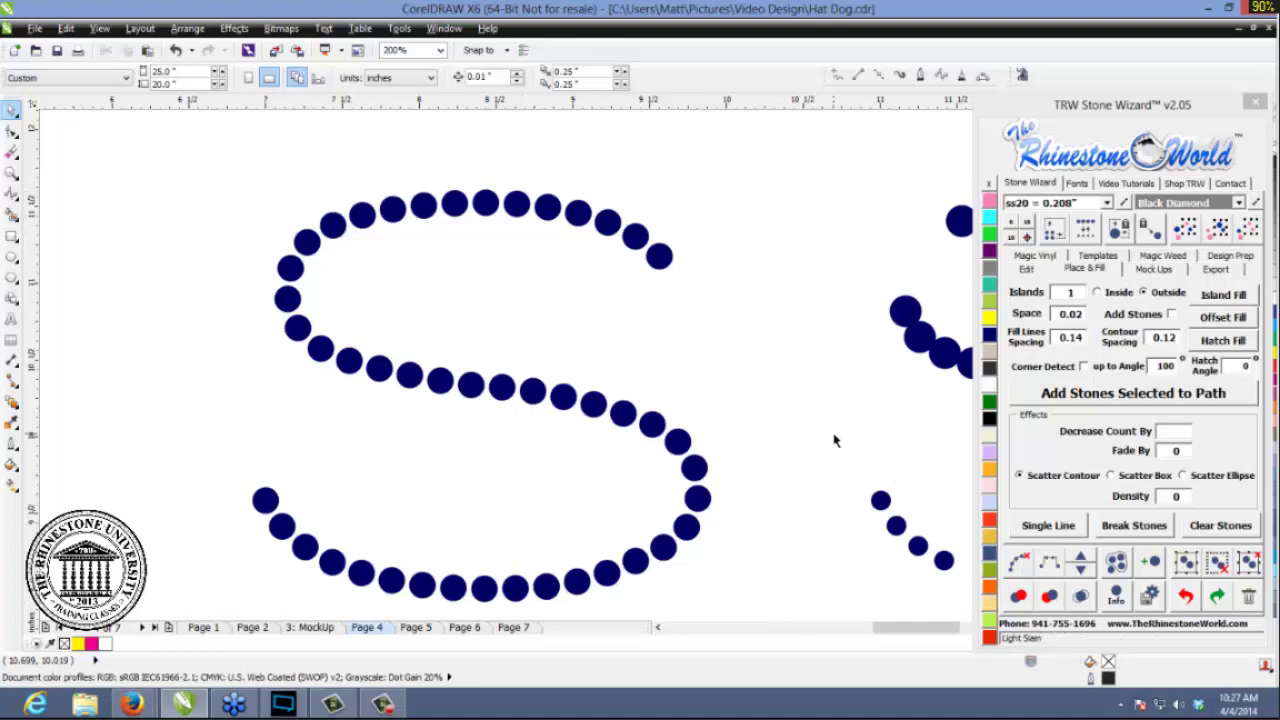
- Try to respace the stones of the mixed-size blue S equally
scroll(500, 371, "down", 2)
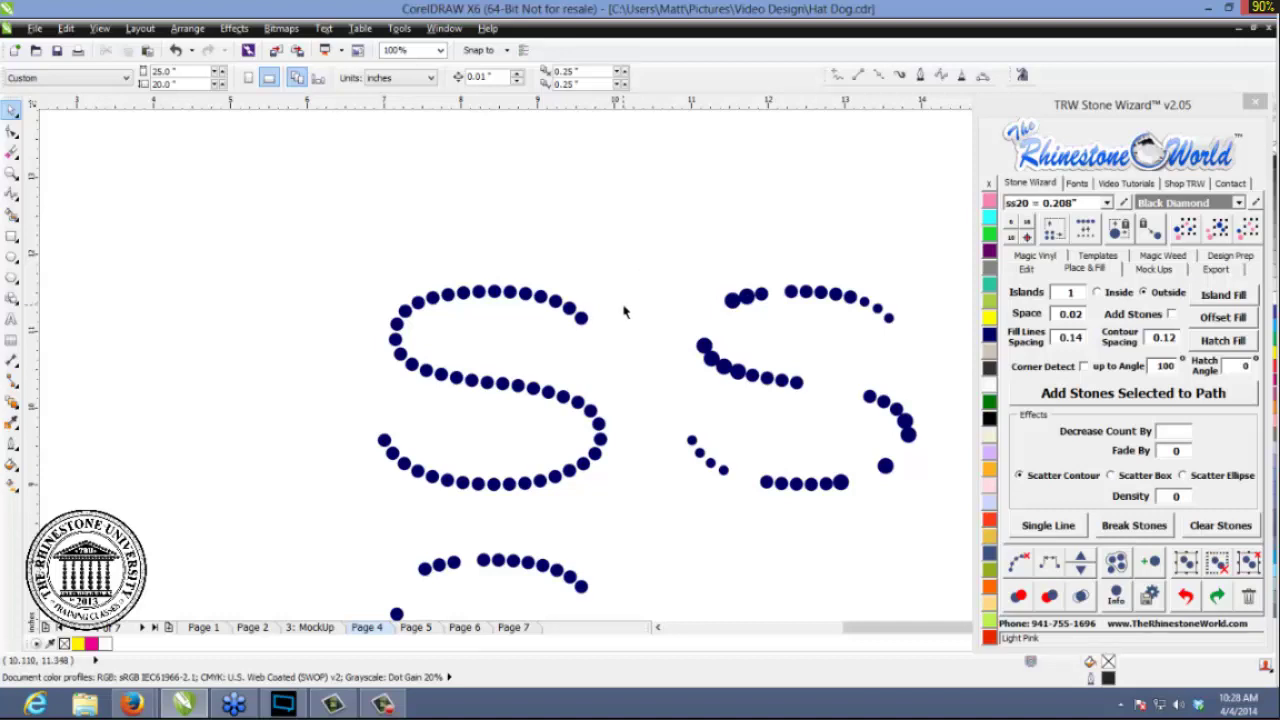
scroll(627, 284, "down", 2)
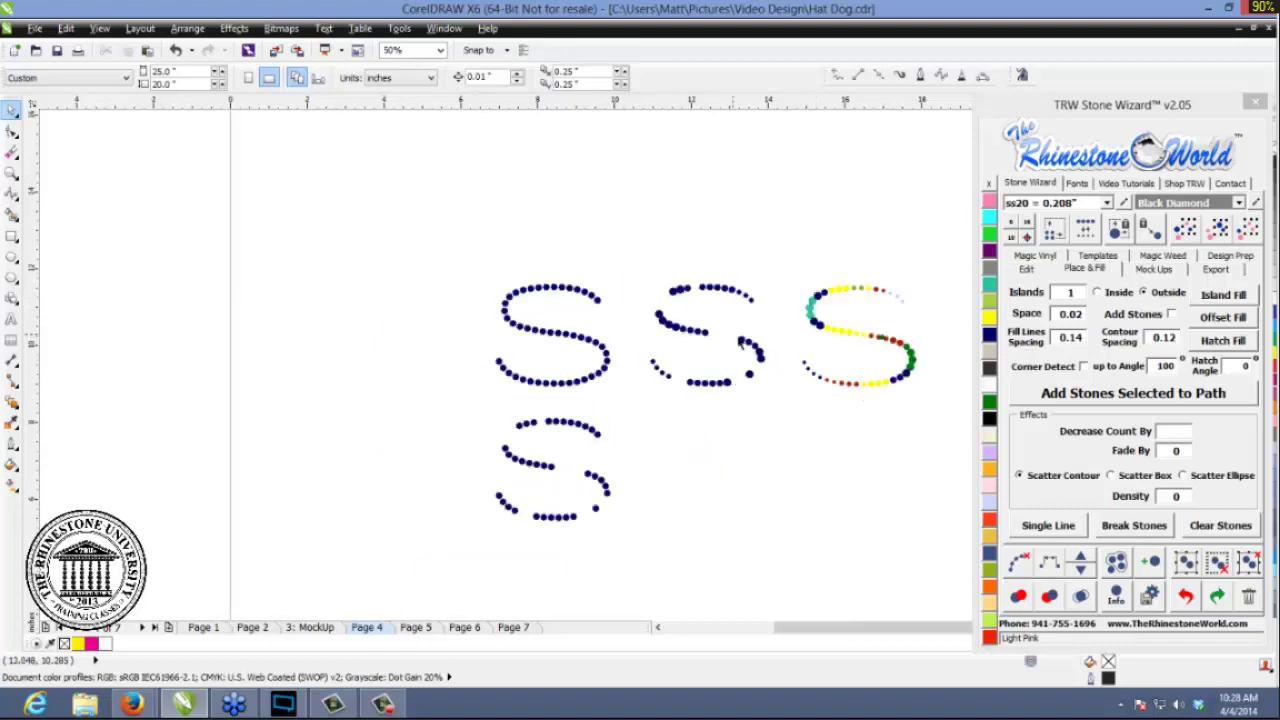
scroll(741, 344, "up", 2)
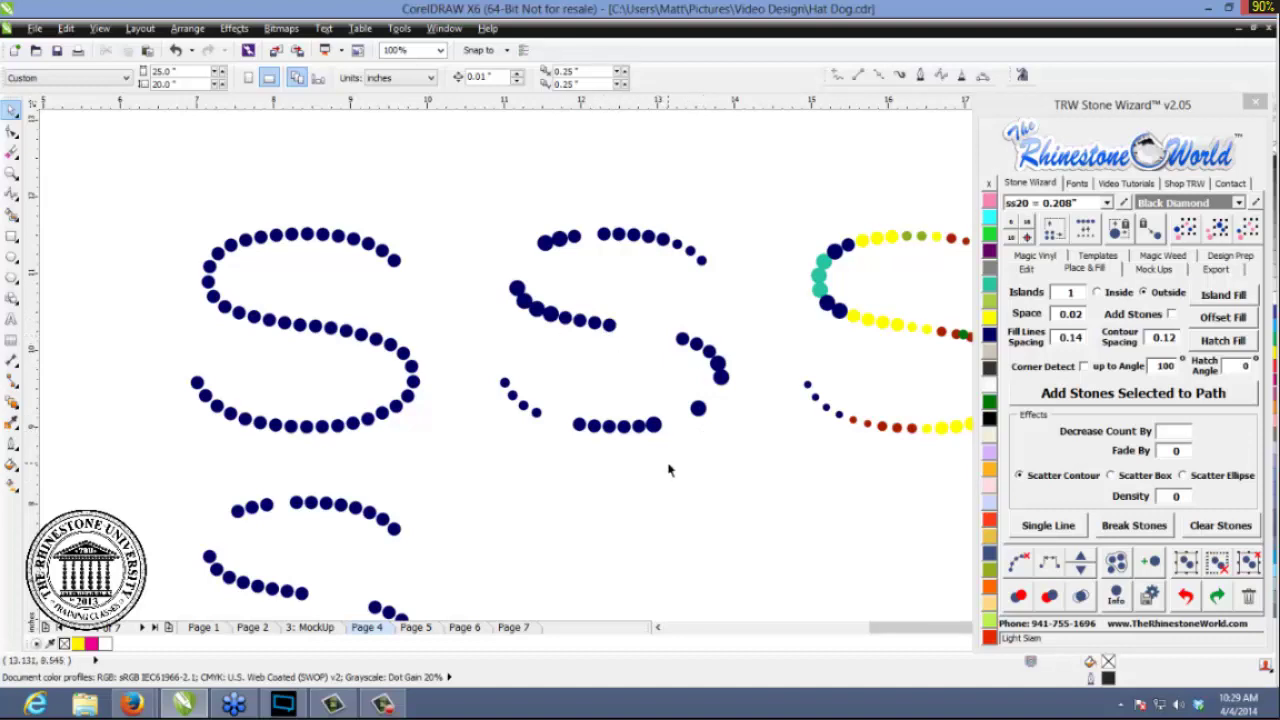
scroll(672, 466, "down", 1)
scroll(742, 410, "up", 1)
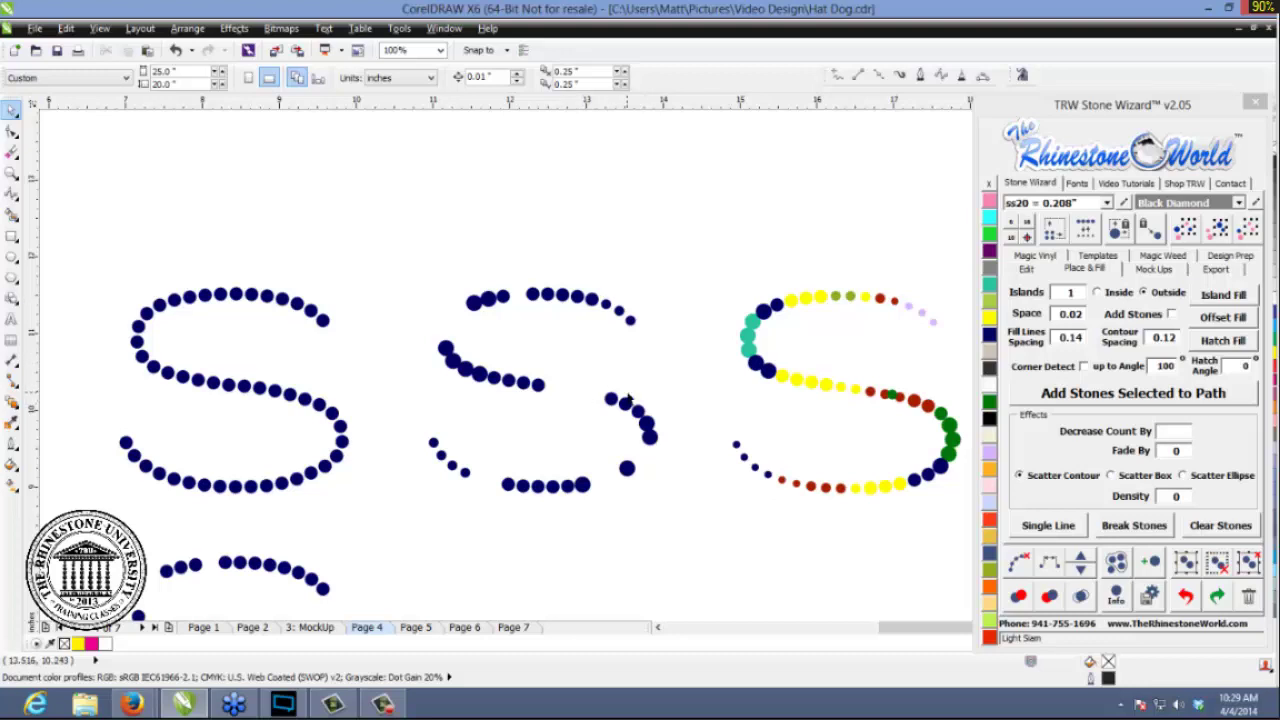
scroll(630, 400, "up", 1)
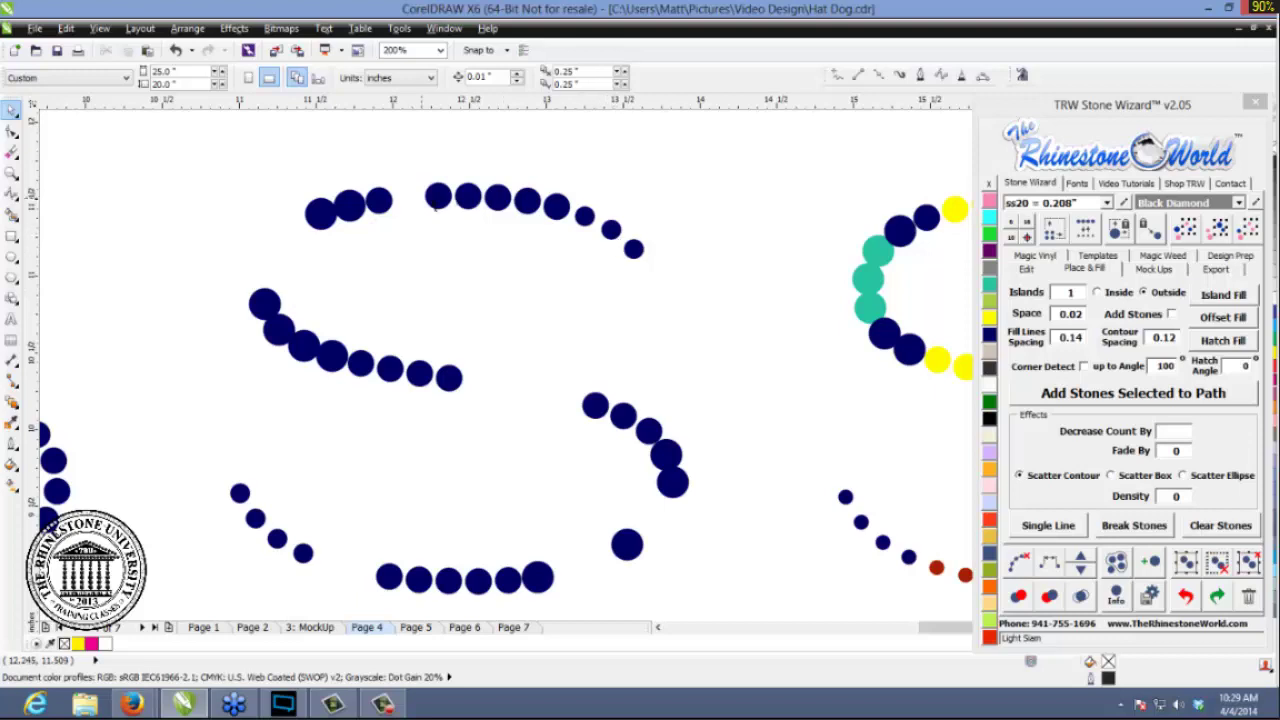
scroll(417, 302, "down", 1)
left_click_drag(596, 208, 277, 452)
left_click(1050, 575)
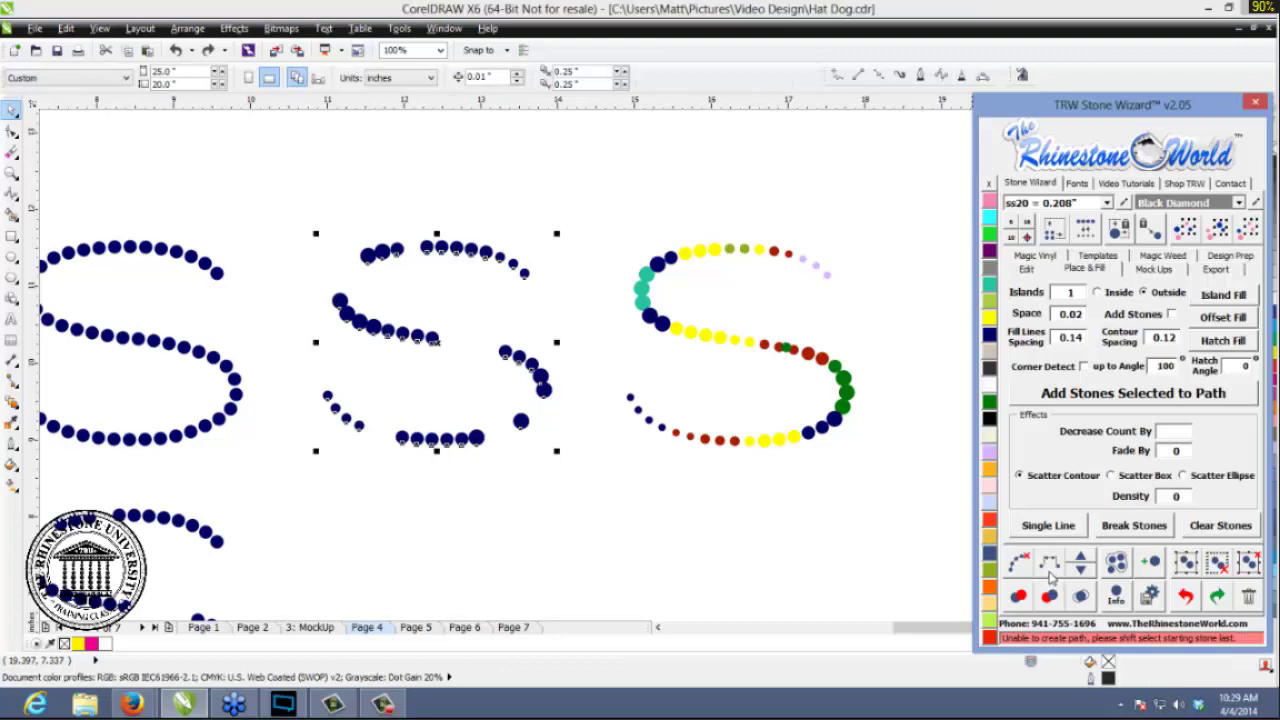
left_click(555, 365)
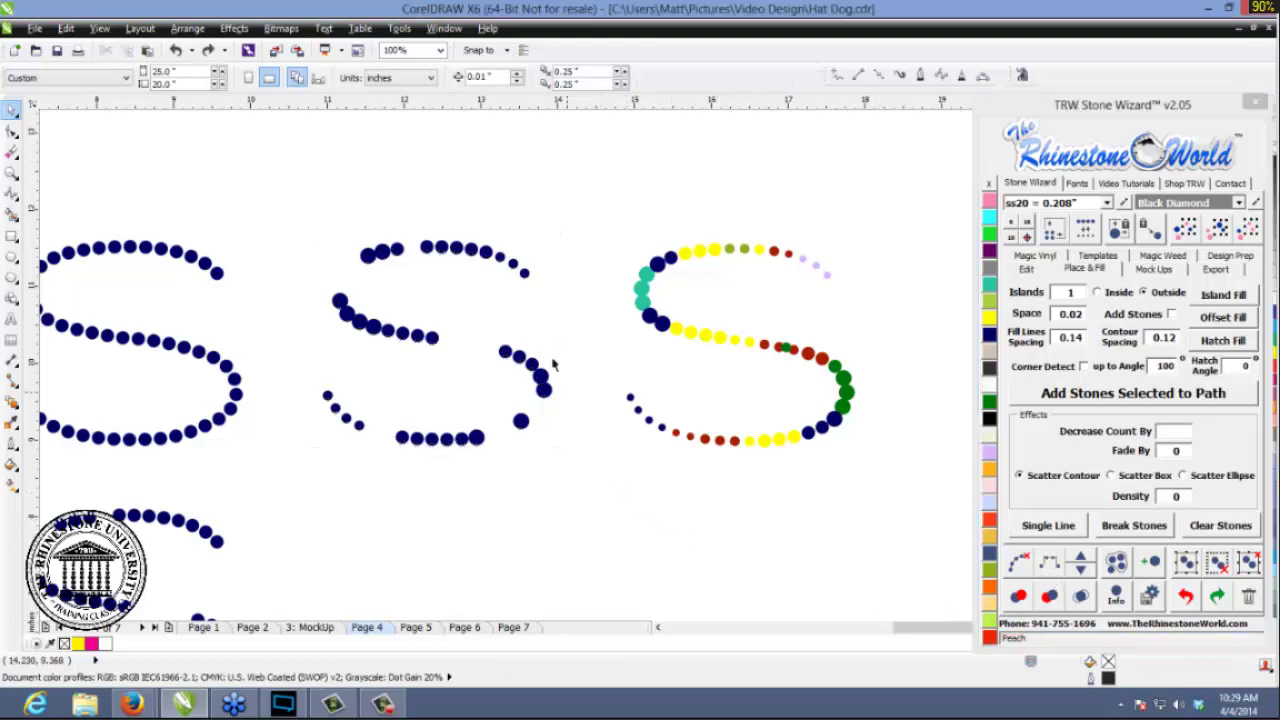
- Reselect the mixed-size blue S, respace its stones equally, and undo the respacing
left_click_drag(562, 200, 302, 477)
scroll(315, 405, "up", 2)
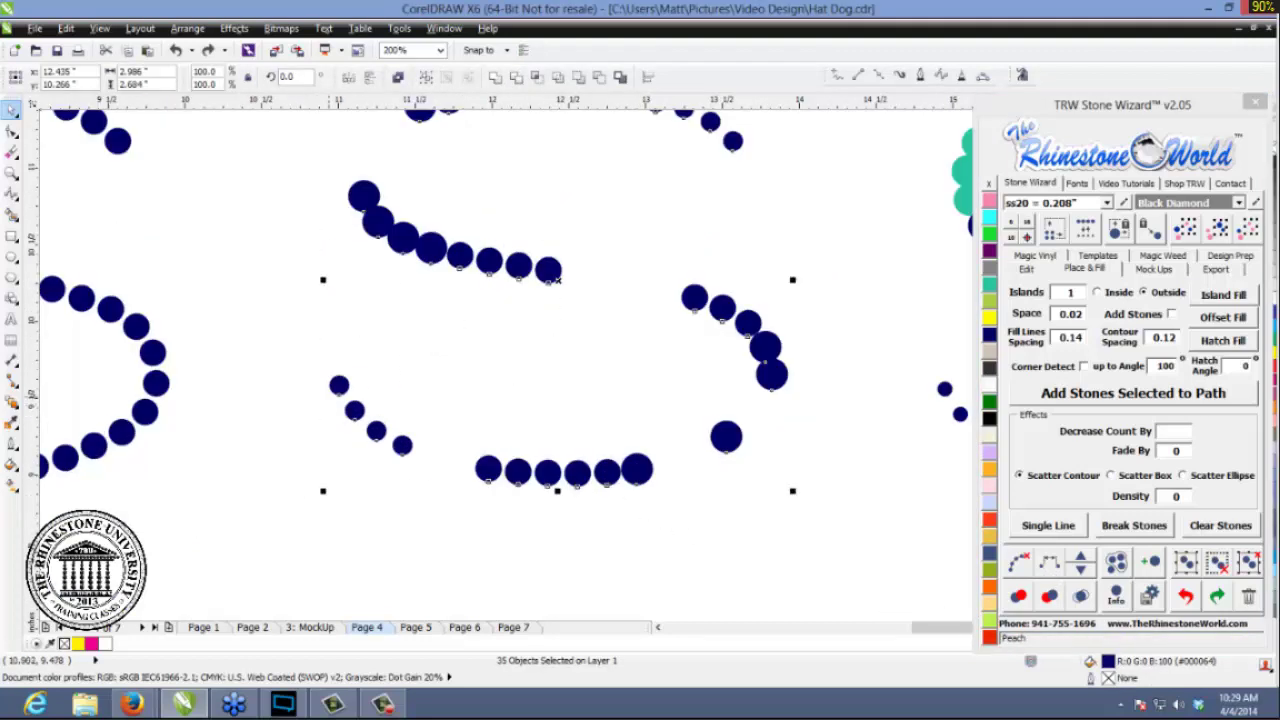
left_click(1050, 566)
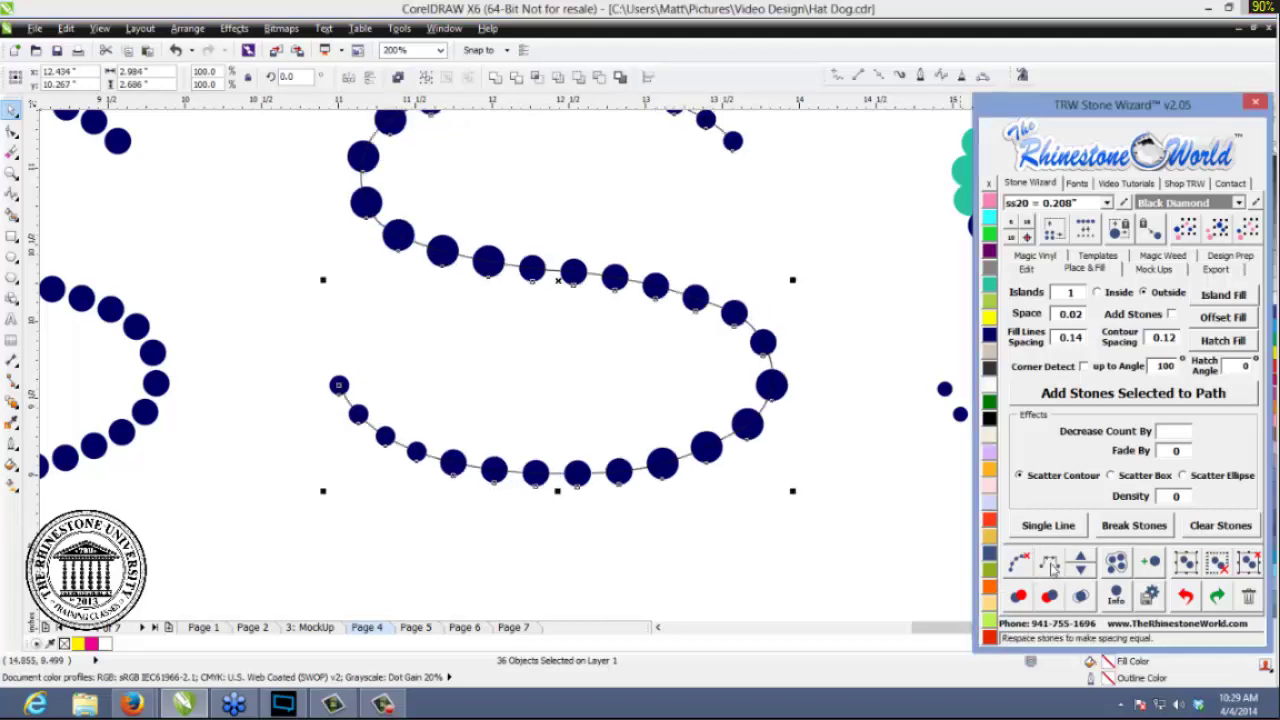
left_click(748, 242)
key("ctrl+z")
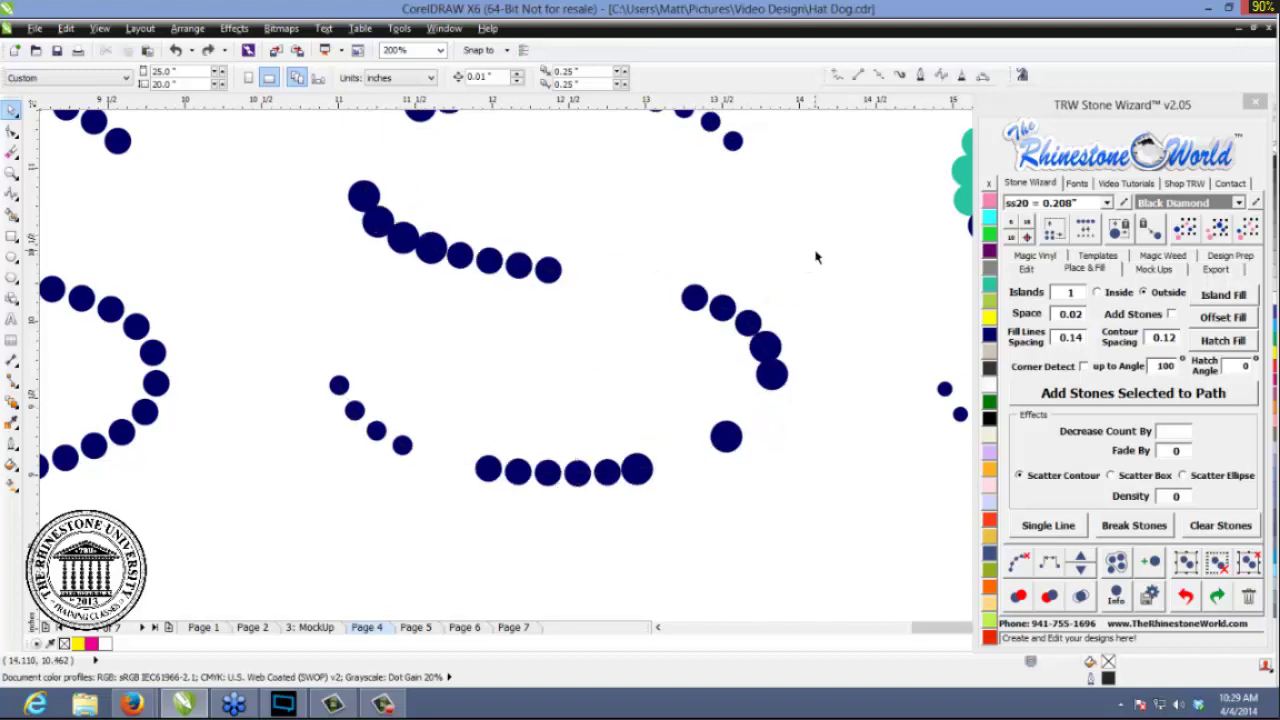
- Select the mixed-size blue S with its lower-left end stone picked last as the starting stone, and respace the stones equally
scroll(810, 291, "down", 2)
scroll(749, 297, "up", 2)
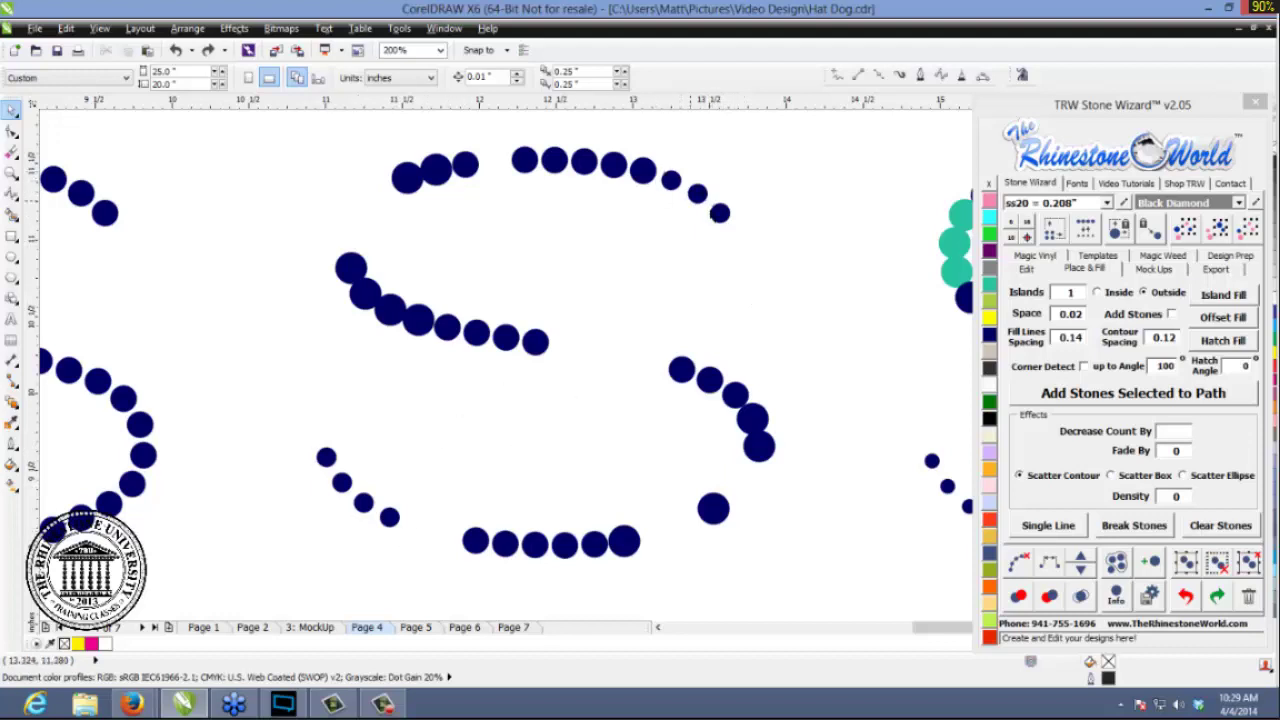
left_click_drag(852, 121, 270, 590)
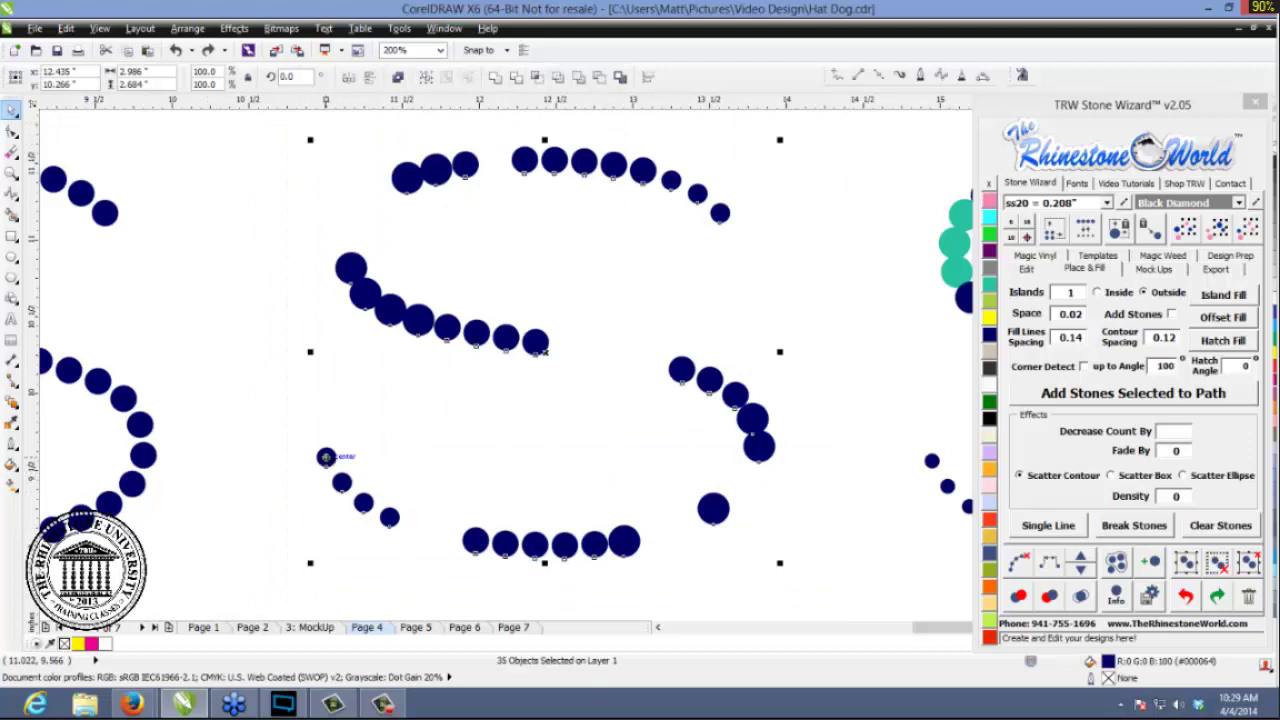
left_click(326, 457, "shift")
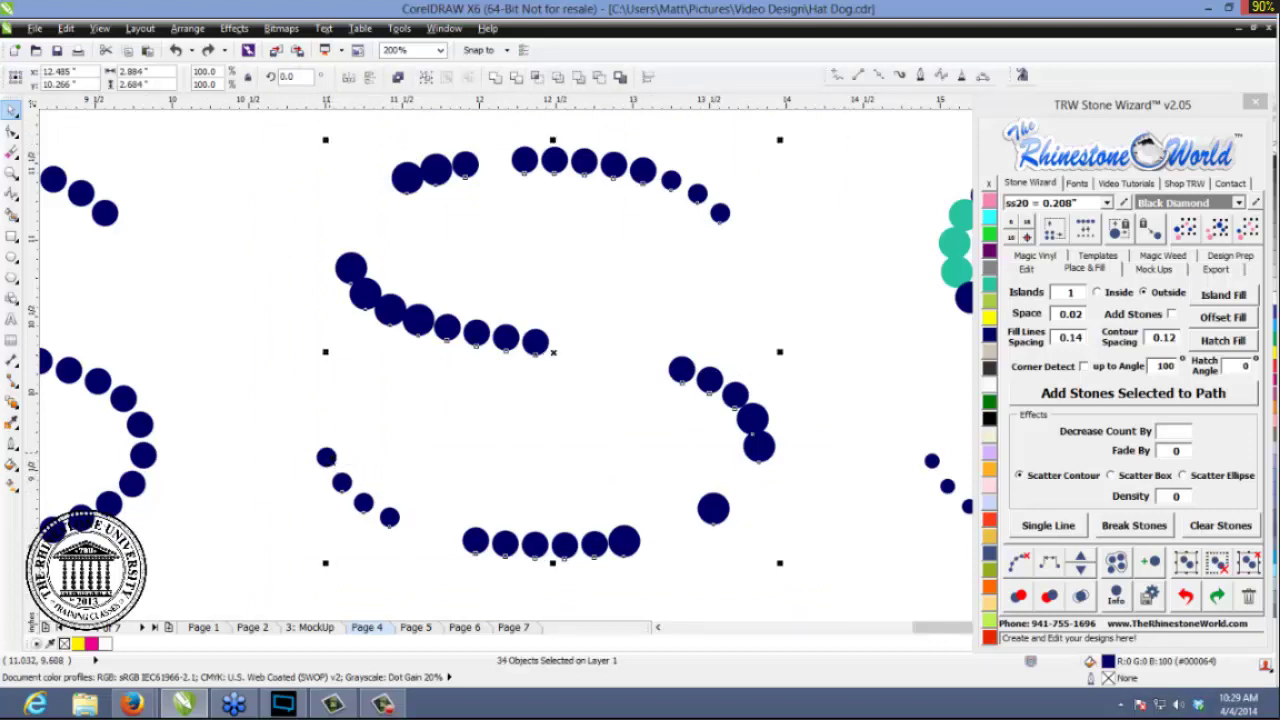
left_click(332, 461, "shift")
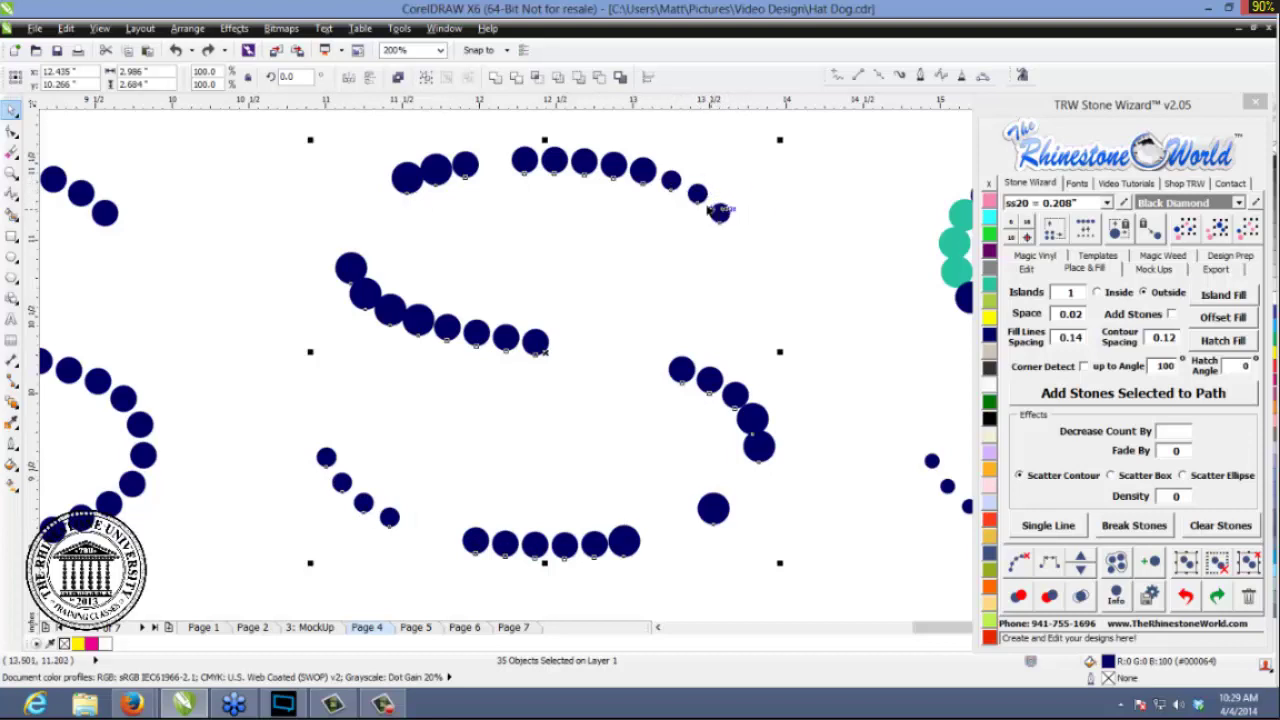
left_click(1050, 566)
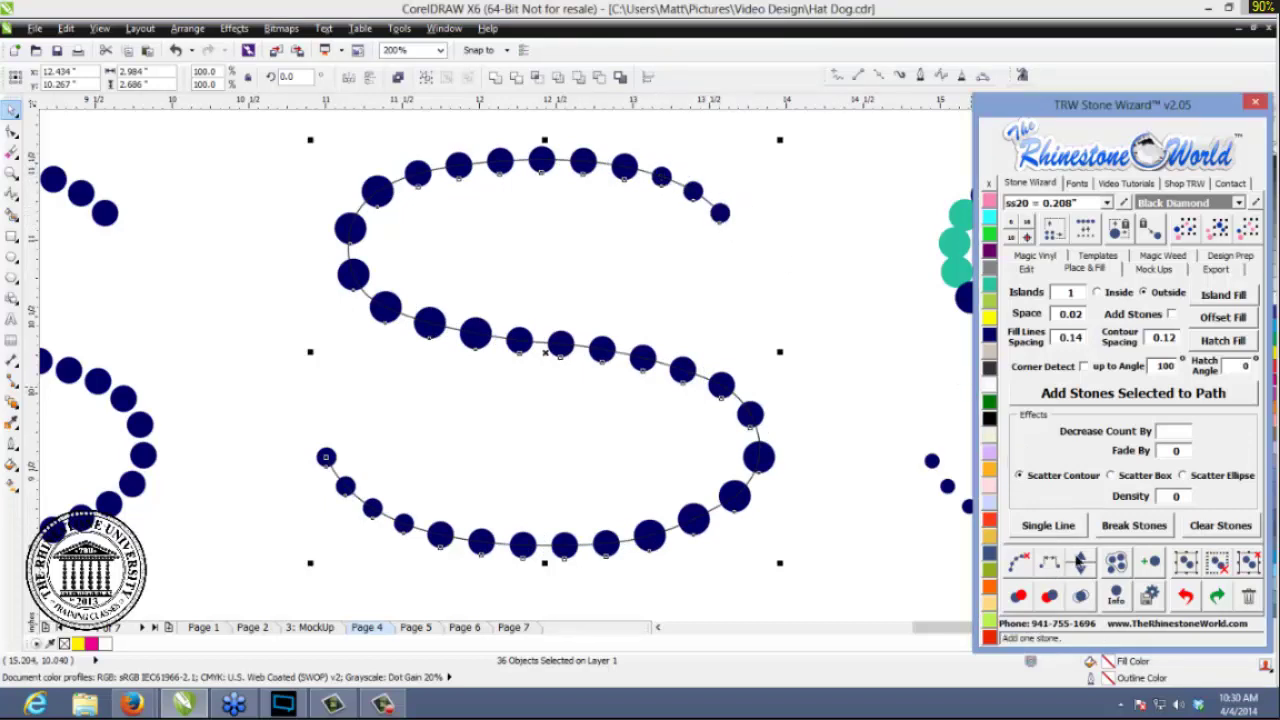
- Add three stones to the respaced mixed-size S to tighten its spacing
left_click(1080, 560)
left_click(1080, 560)
left_click(1080, 560)
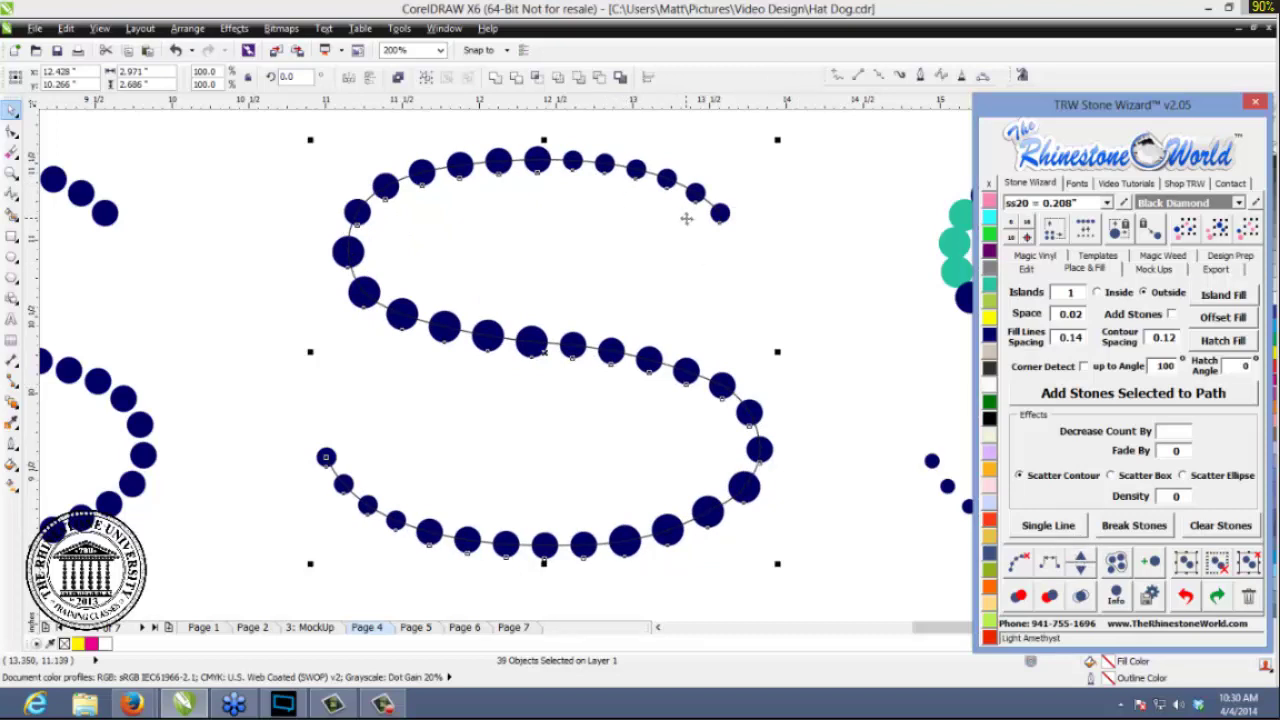
- Undo the added stones and the equal respacing of the mixed-size blue S to restore its original gaps
left_click(800, 273)
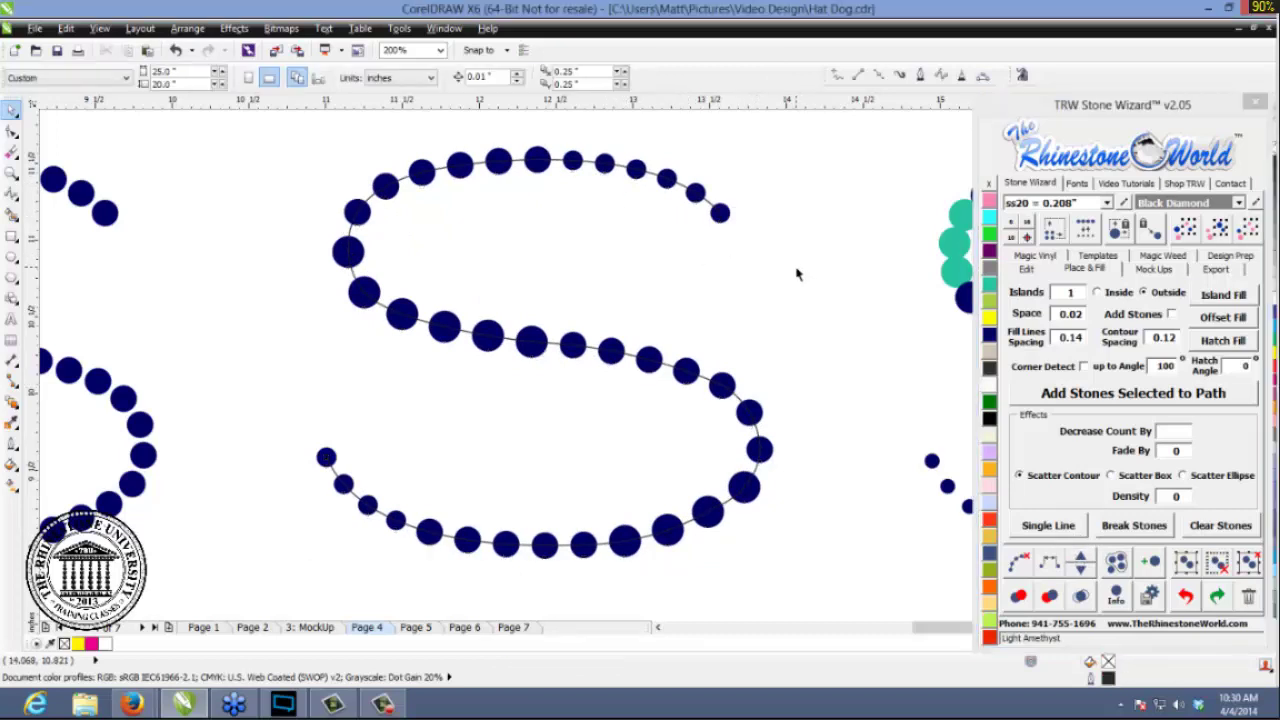
key("ctrl+z")
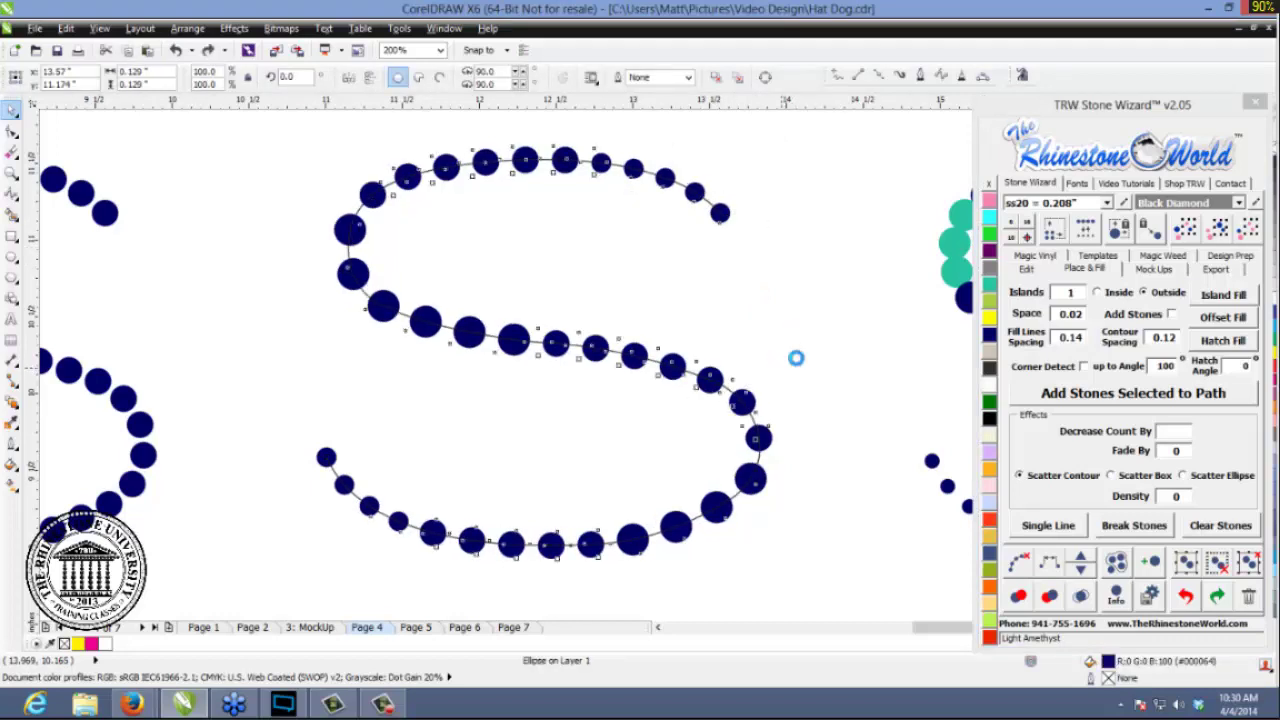
key("ctrl+z")
key("ctrl+z")
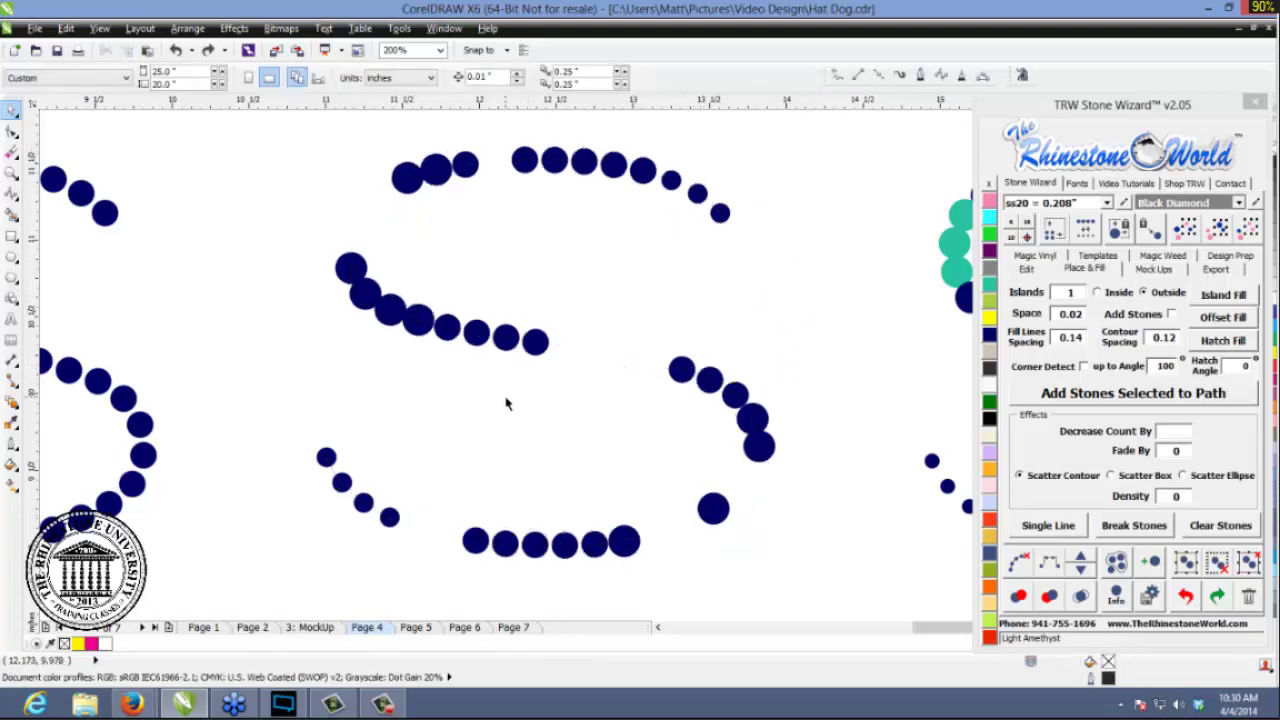
- Duplicate the large ss20 stone at the lower end of the mixed-size S's upper-left gap in place with Copy Selected
left_click(351, 267)
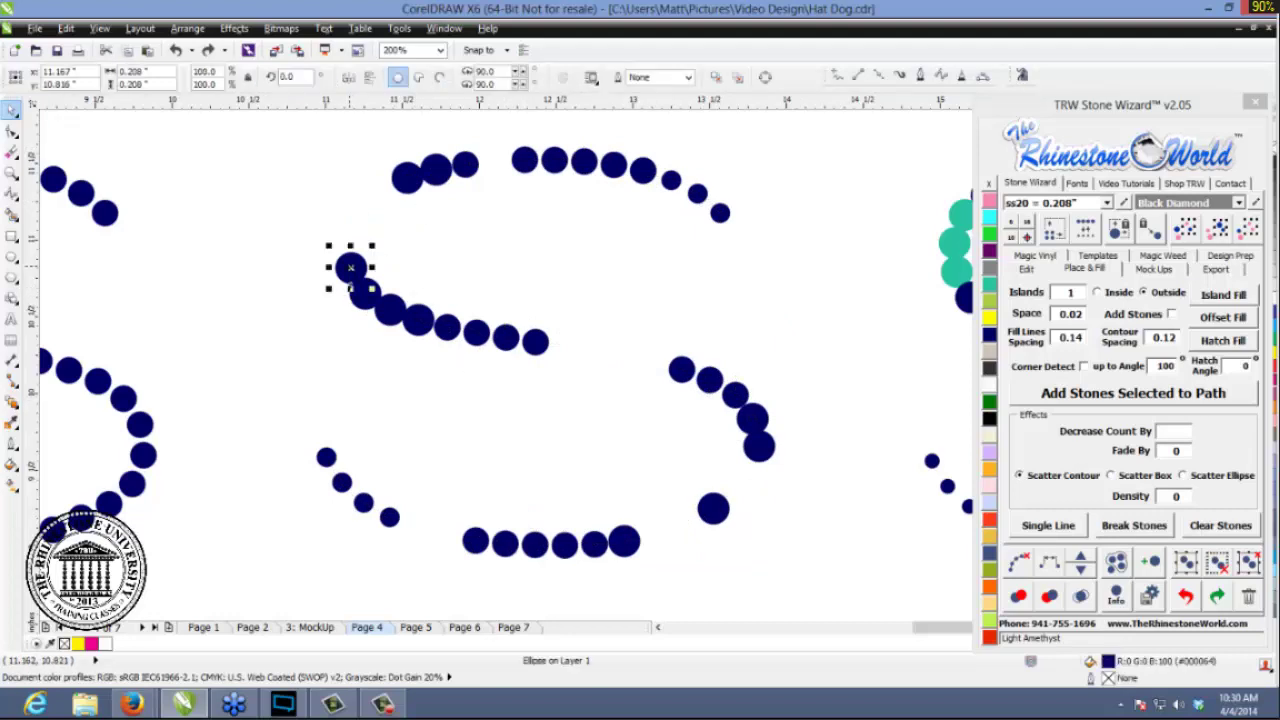
left_click(1034, 274)
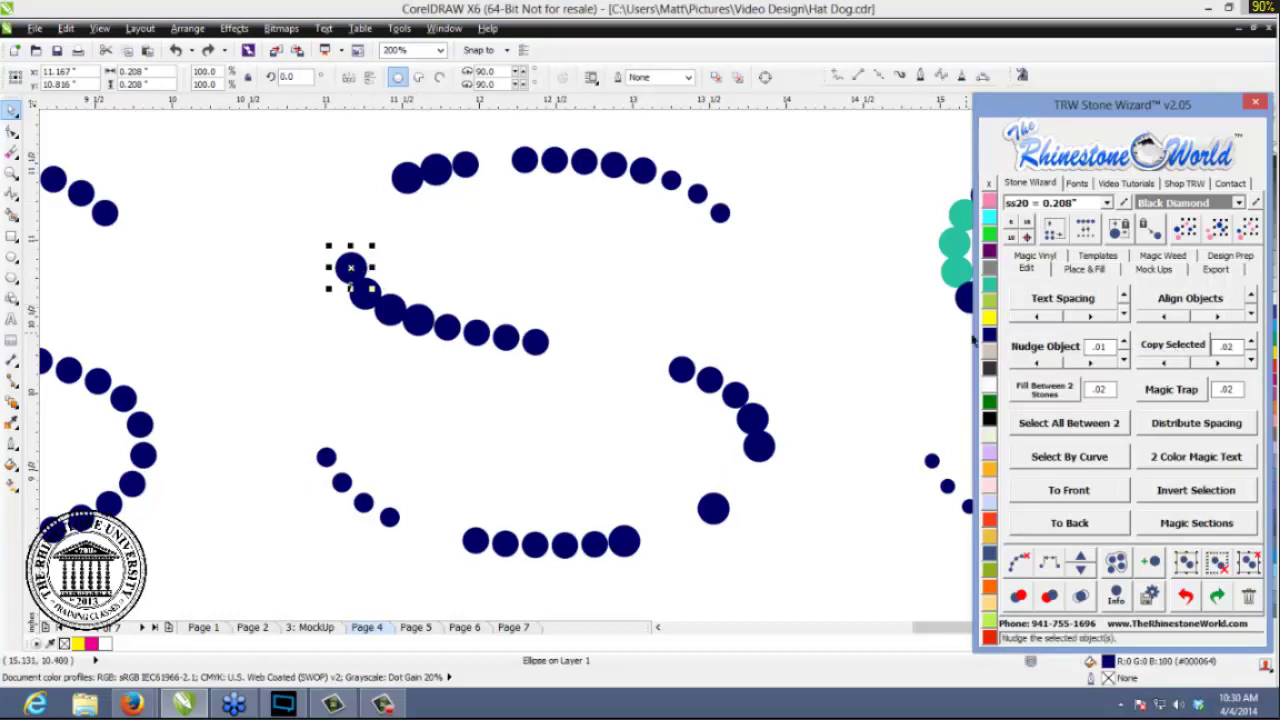
left_click(1162, 349)
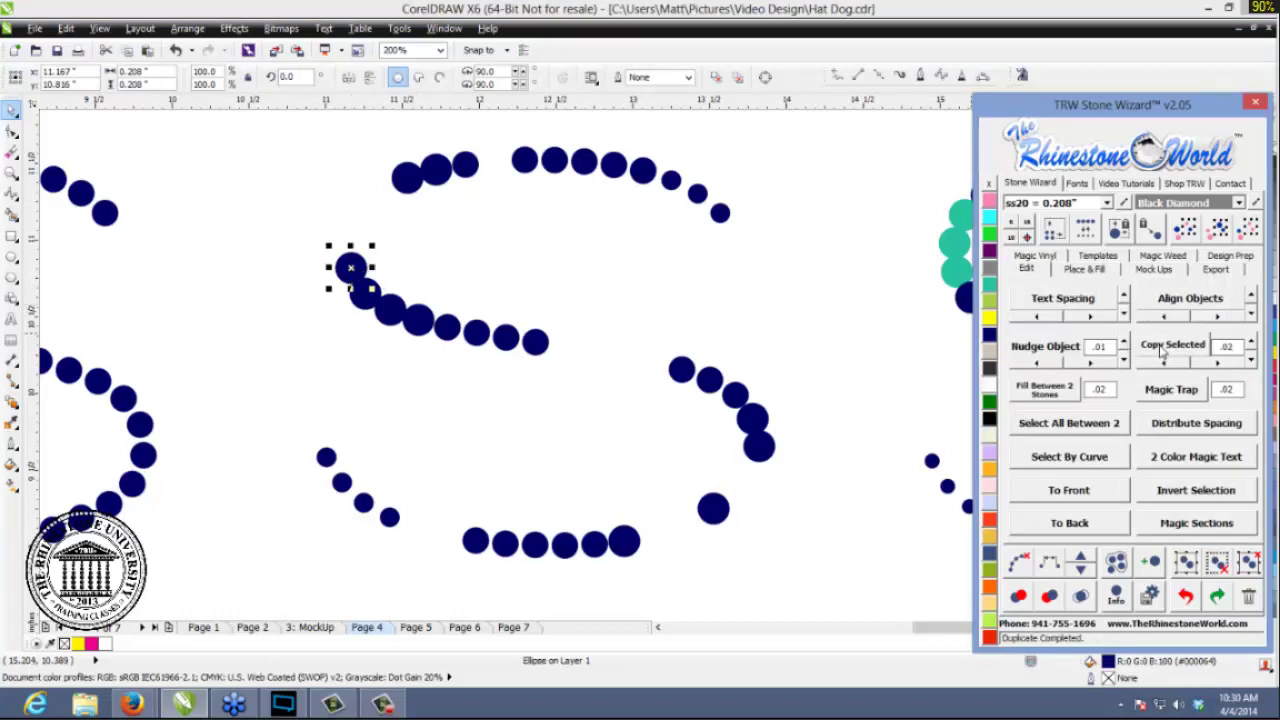
left_click(1160, 348)
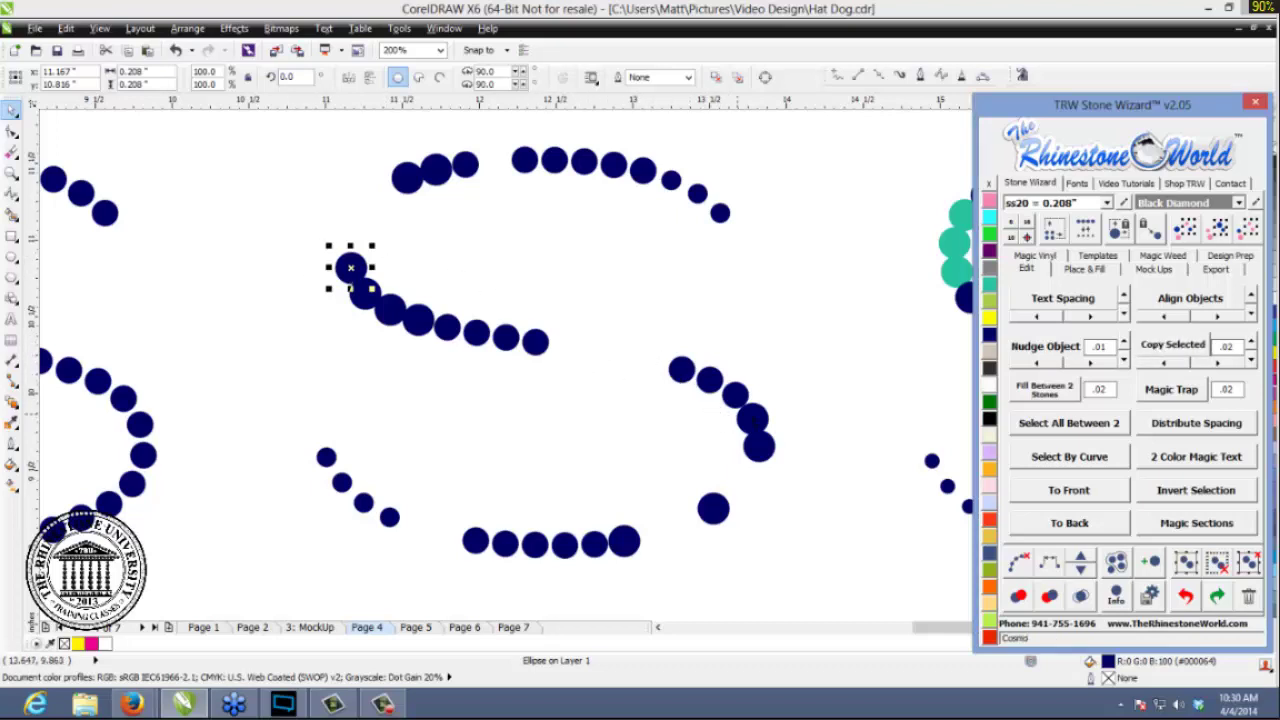
- Duplicate the large navy stone on the lower right curve of the middle S with Copy Selected
left_click(752, 418)
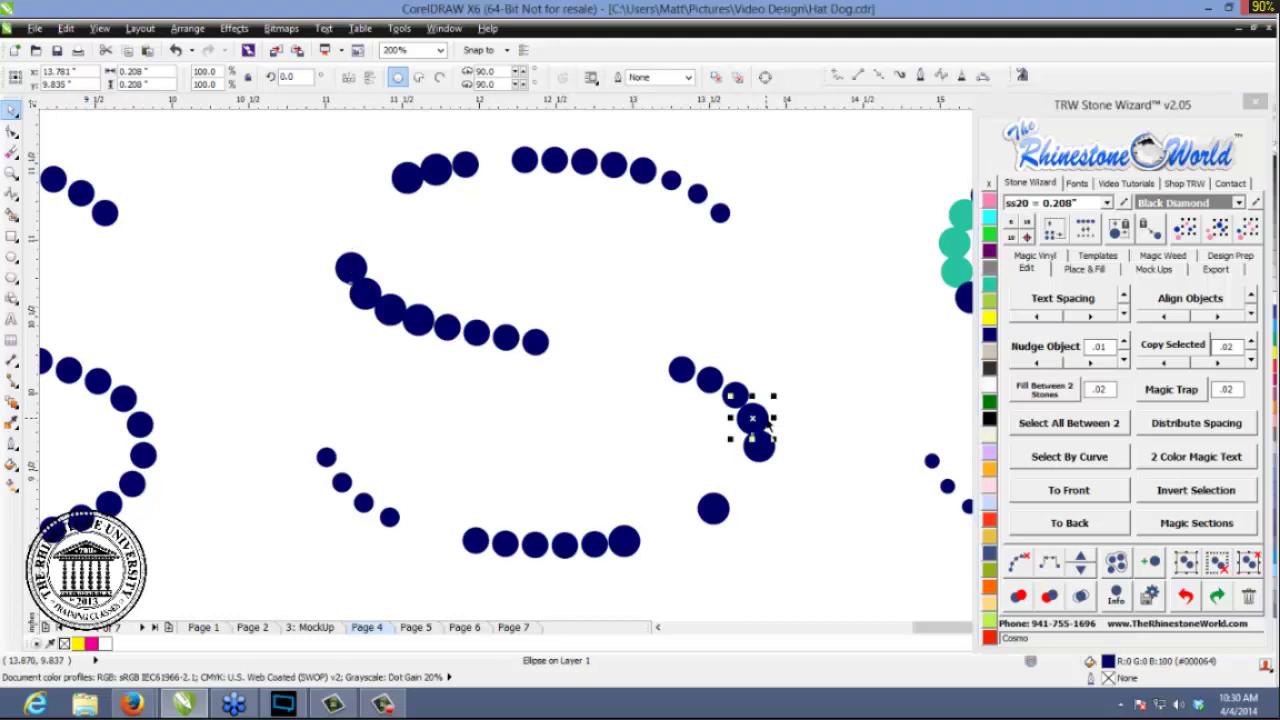
left_click(1160, 347)
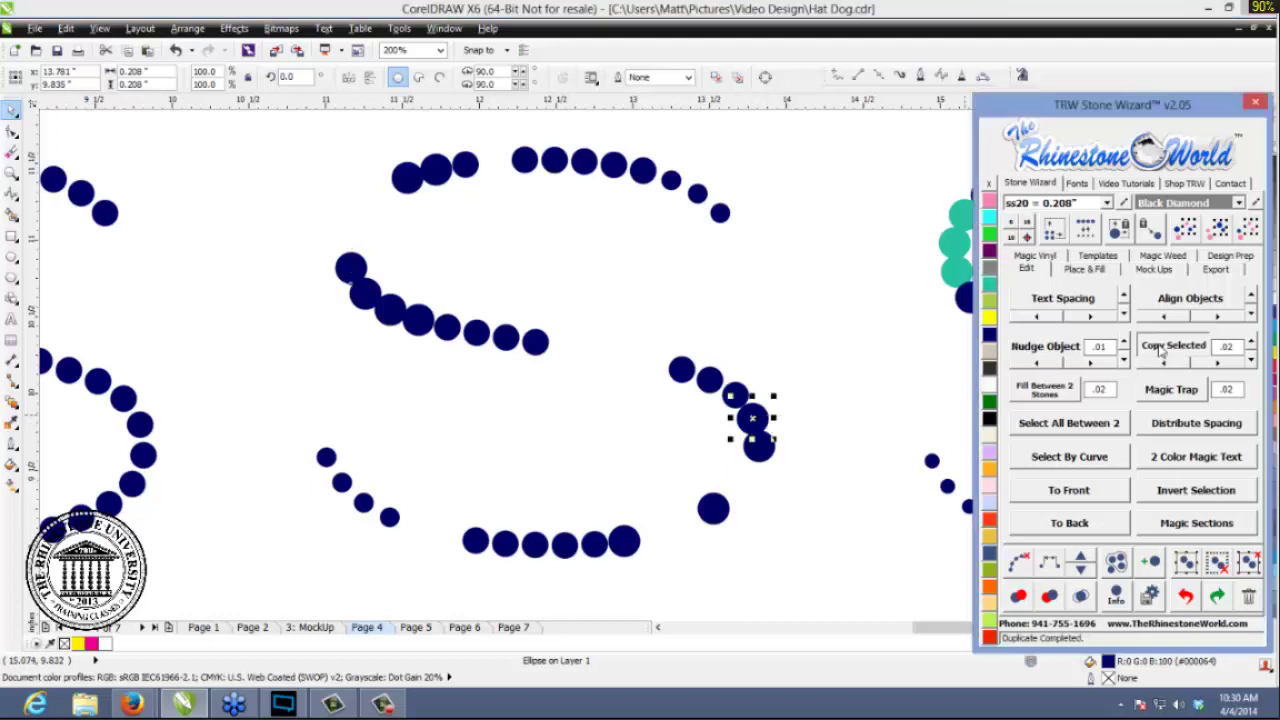
left_click(857, 410)
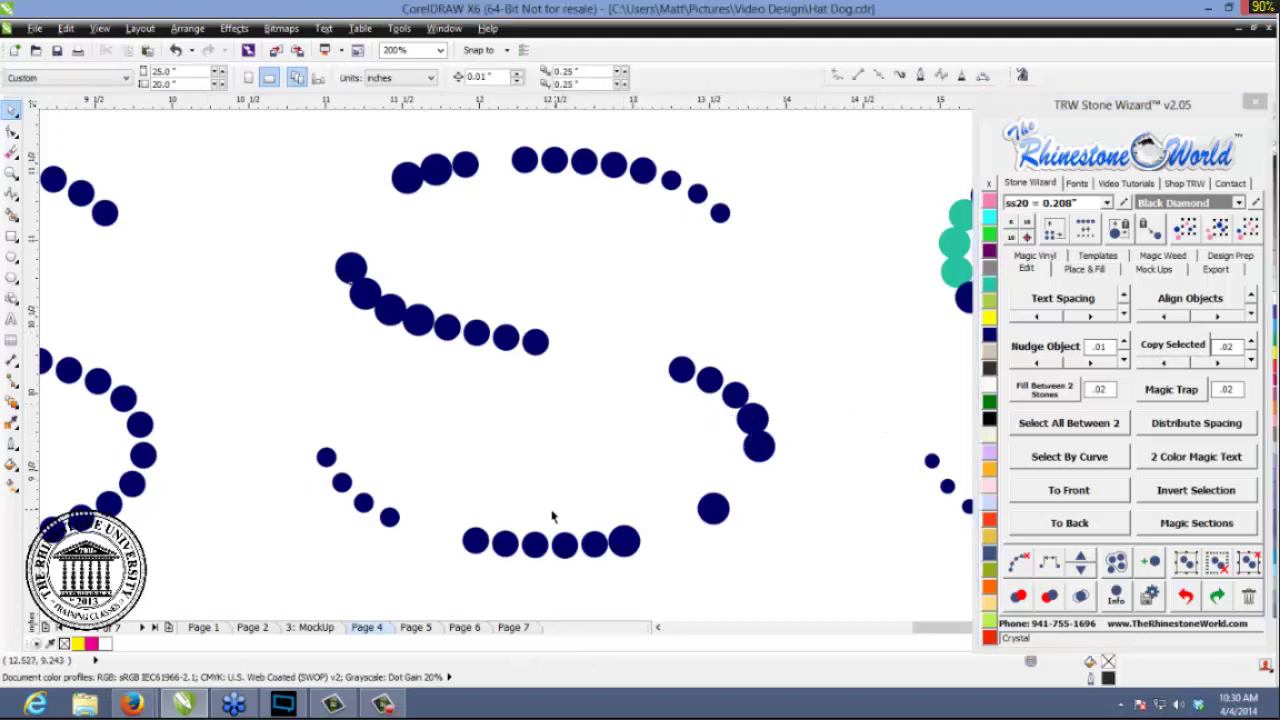
- Select all stones of the middle S, picking its lower-left end stone last, and respace them equally
left_click_drag(820, 140, 236, 612)
left_click(329, 458, "shift")
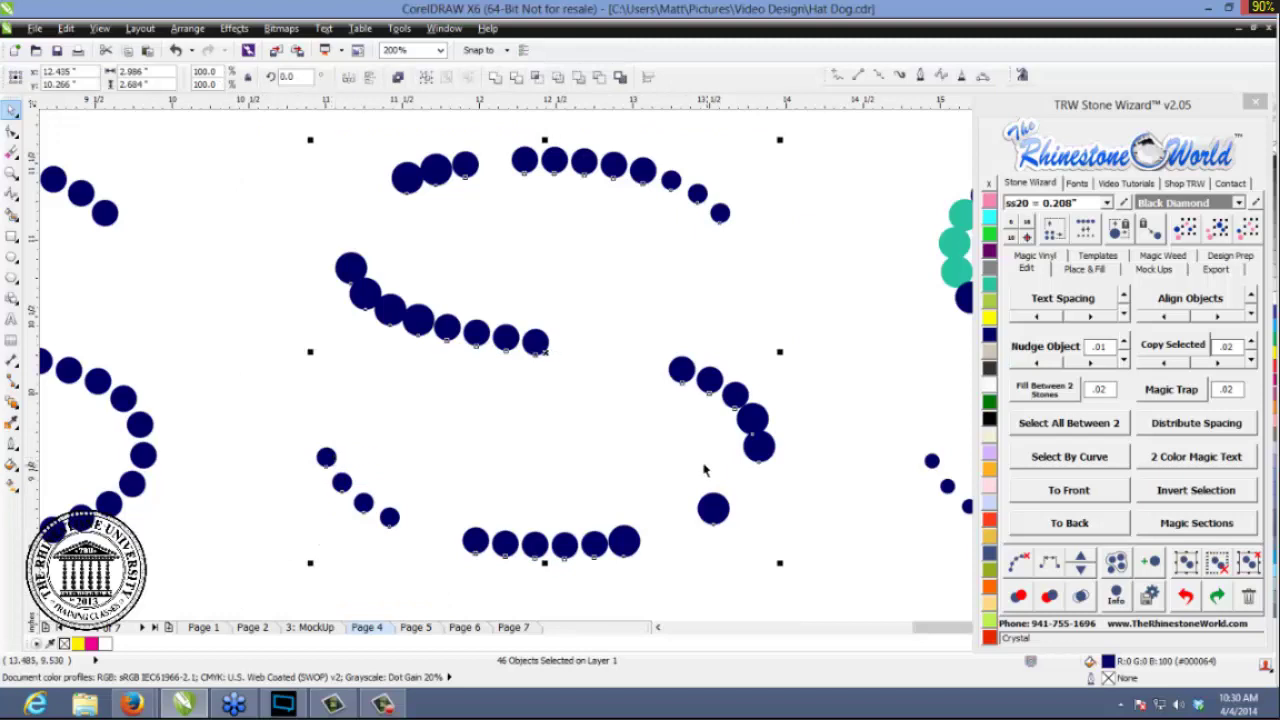
left_click(1048, 566)
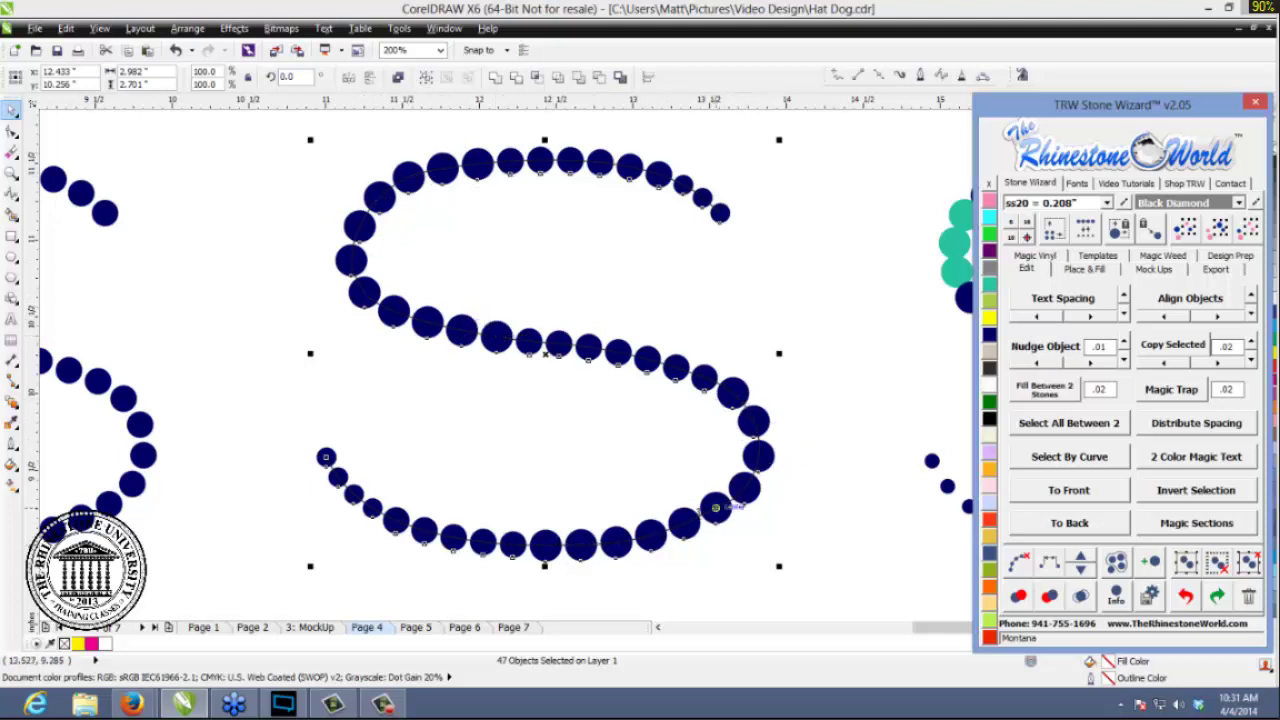
left_click(782, 250)
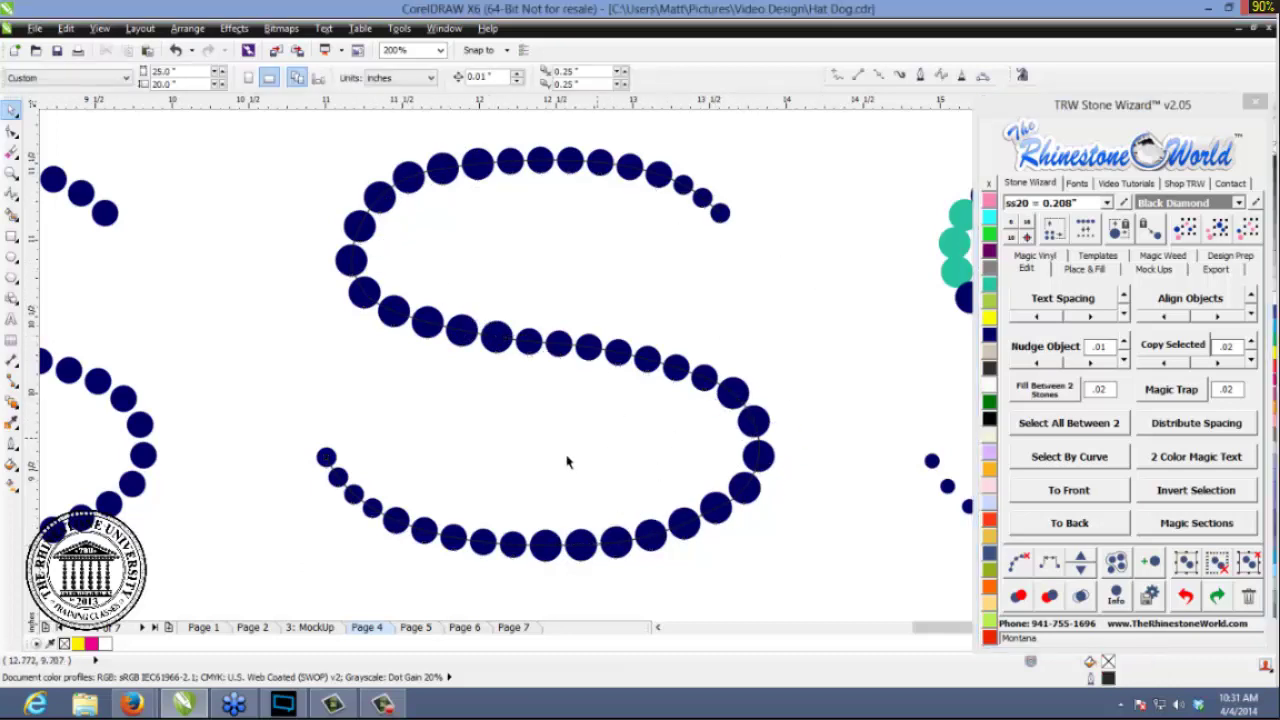
- Delete the stray green stone overlapping the red stones in the middle of the multicoloured S
scroll(507, 463, "down", 2)
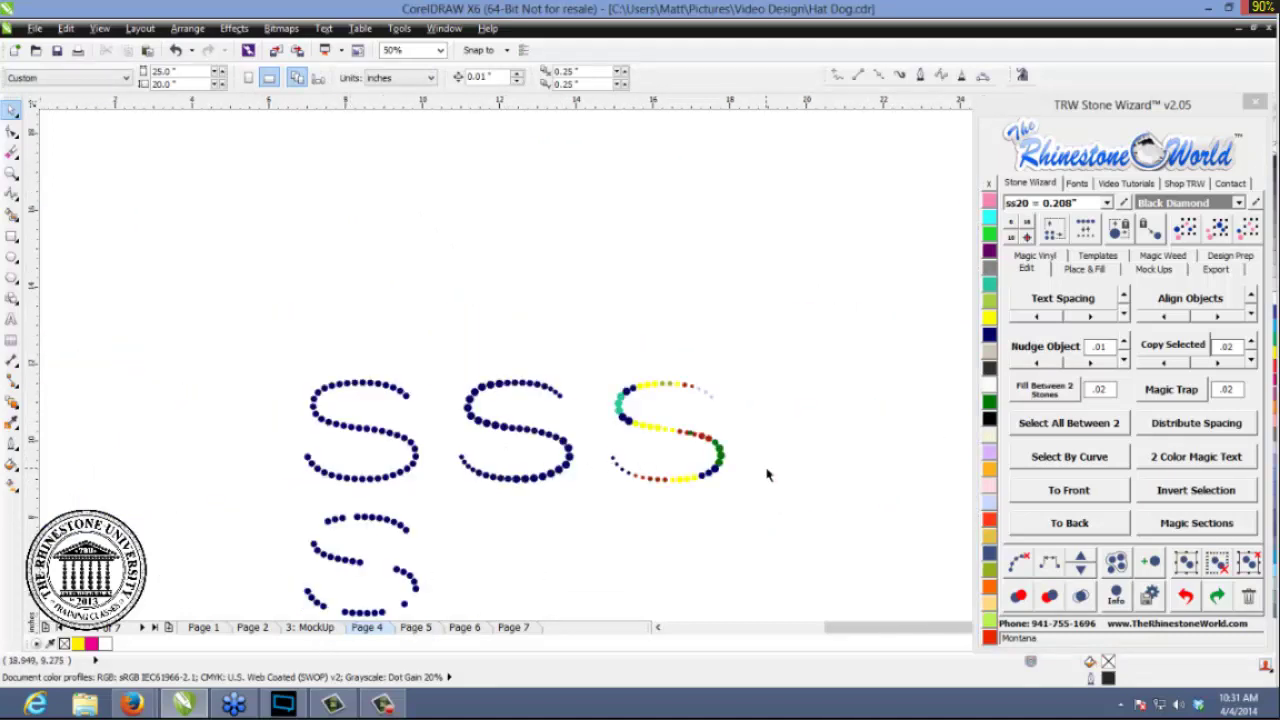
scroll(767, 474, "up", 2)
scroll(758, 455, "up", 1)
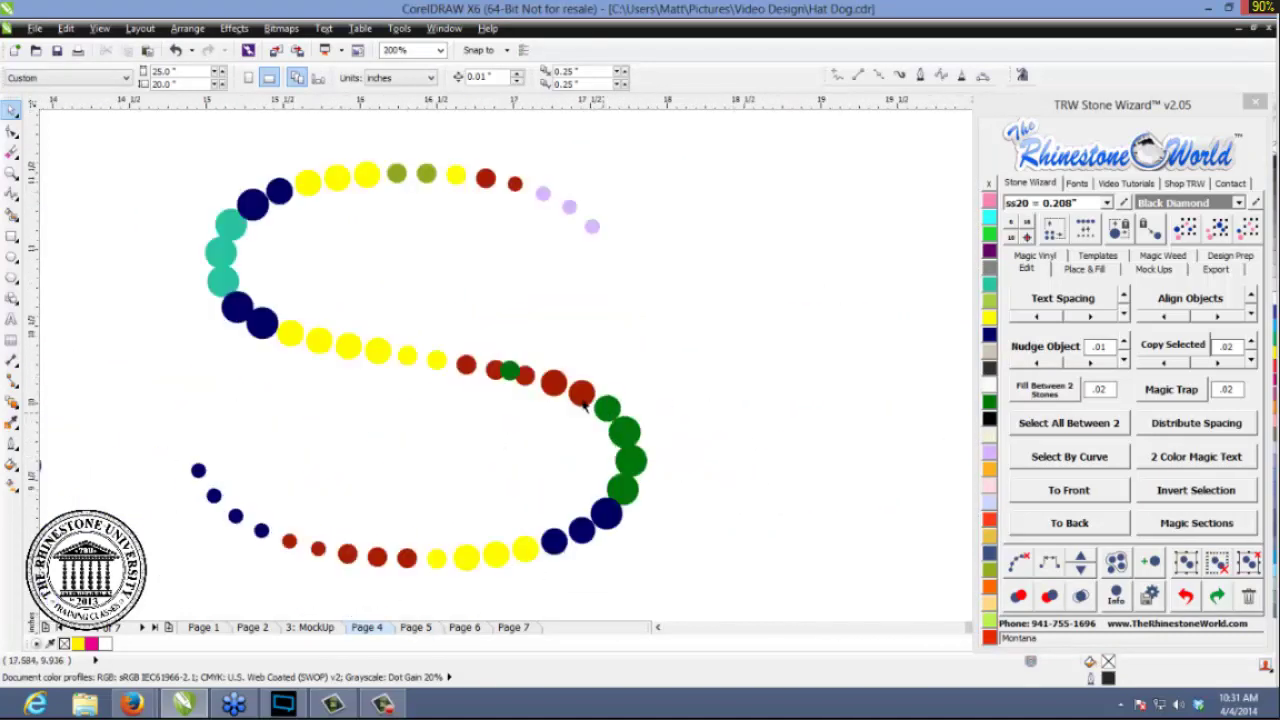
scroll(518, 382, "up", 1)
left_click(508, 372)
key("Delete")
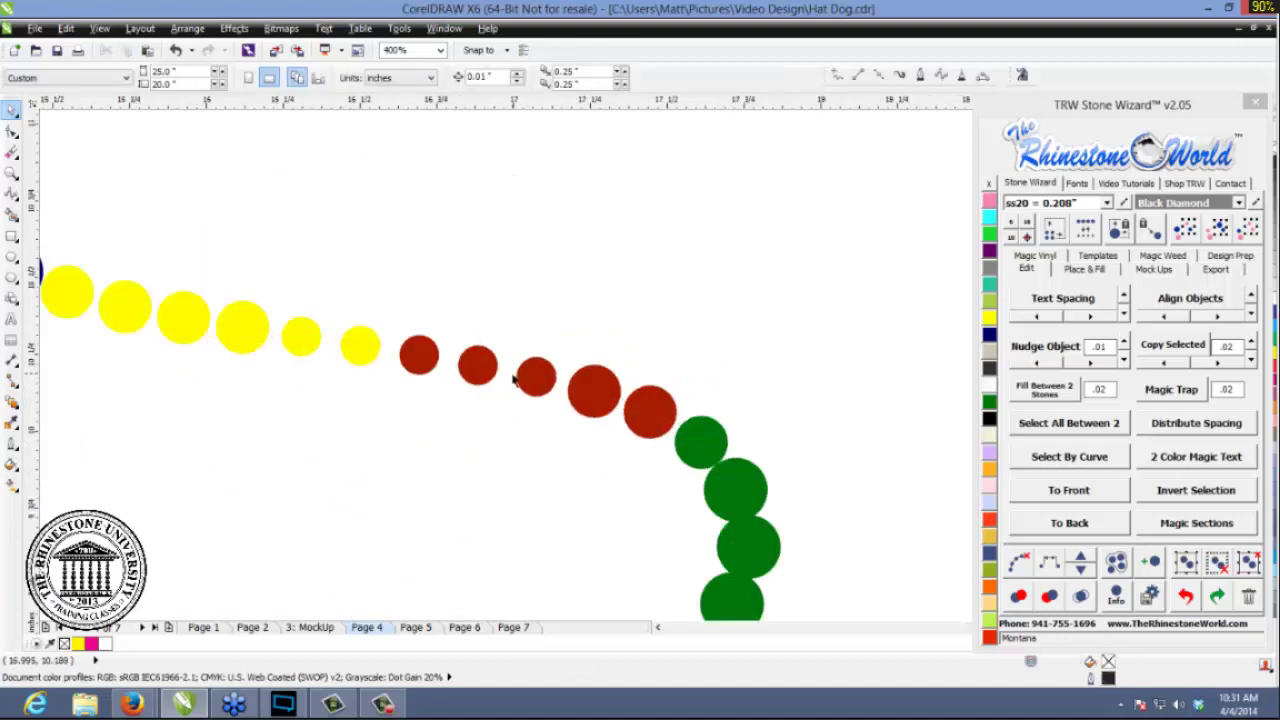
- Duplicate the small yellow stone beside the lime stones on the multicoloured S's top curve several times with Copy Selected
scroll(513, 378, "down", 1)
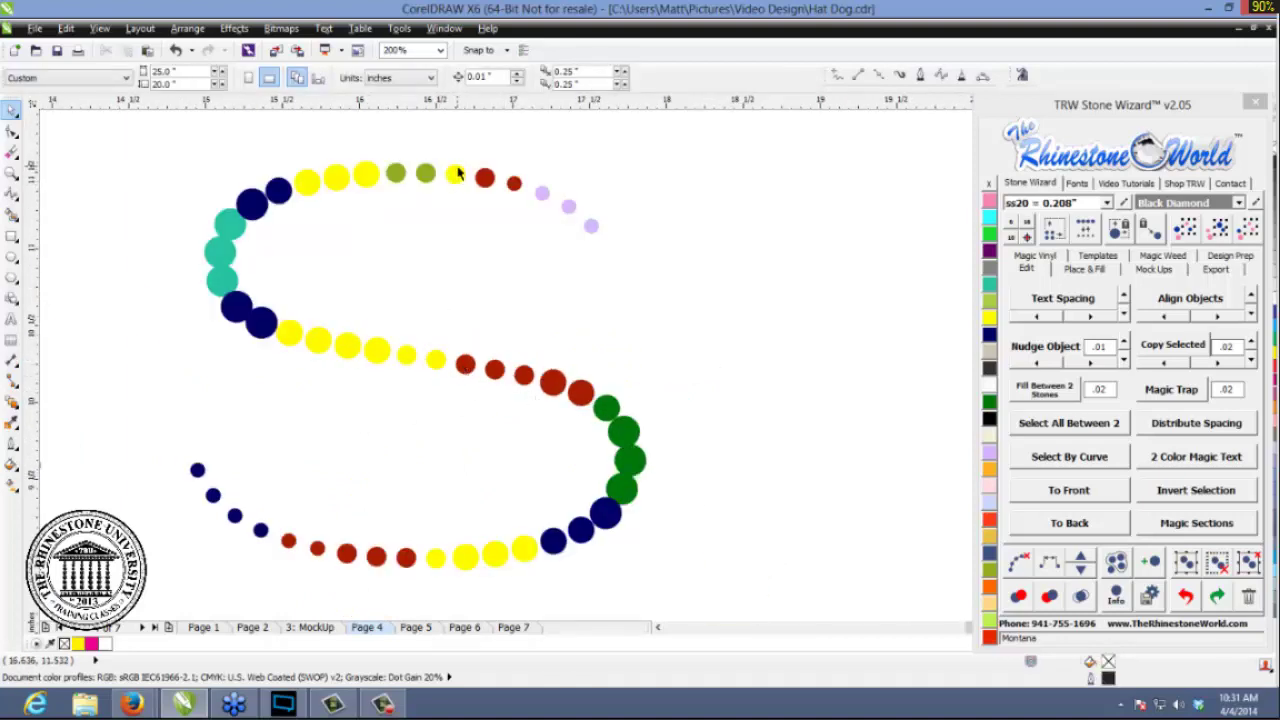
scroll(457, 174, "up", 2)
scroll(446, 212, "down", 2)
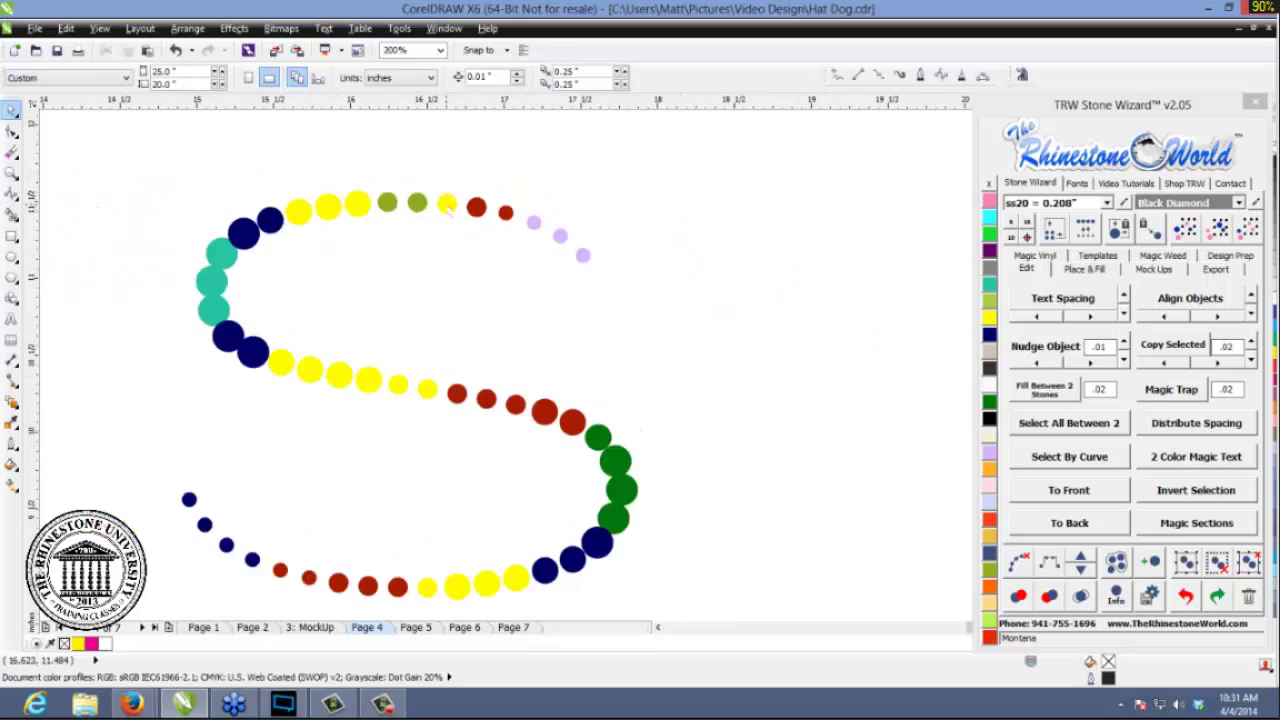
left_click(446, 204)
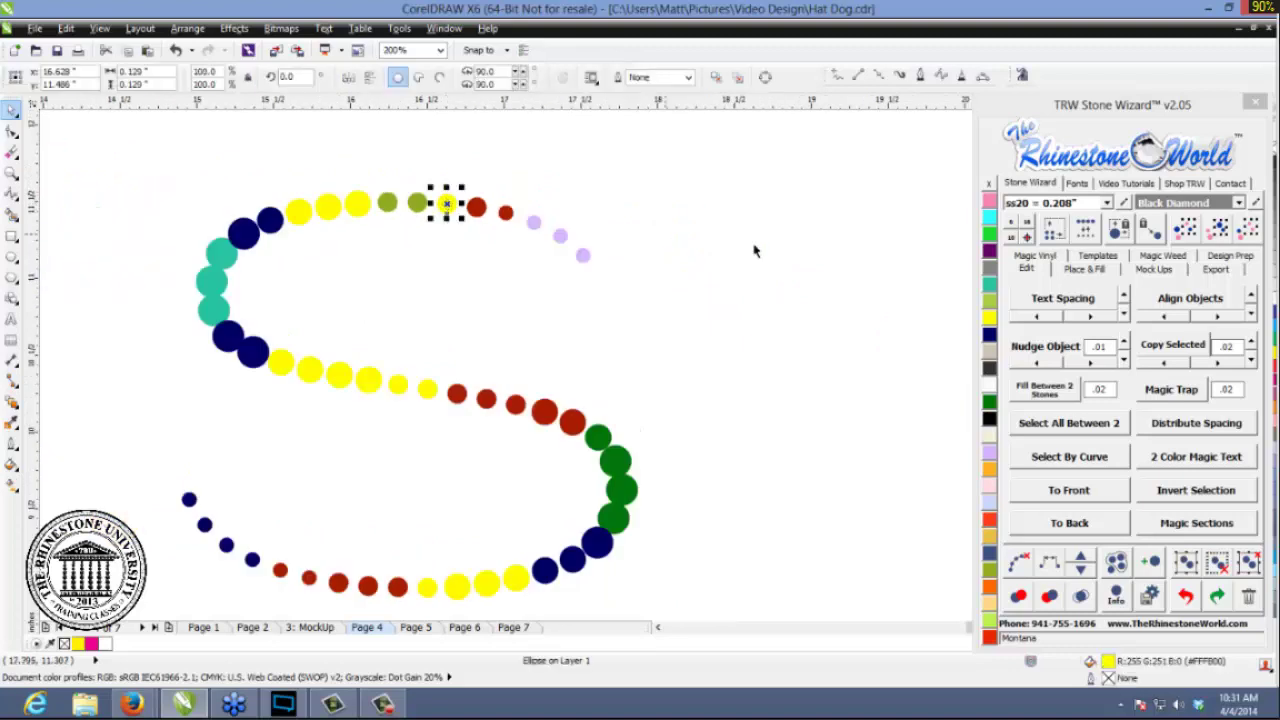
left_click(1168, 347)
left_click(1170, 348)
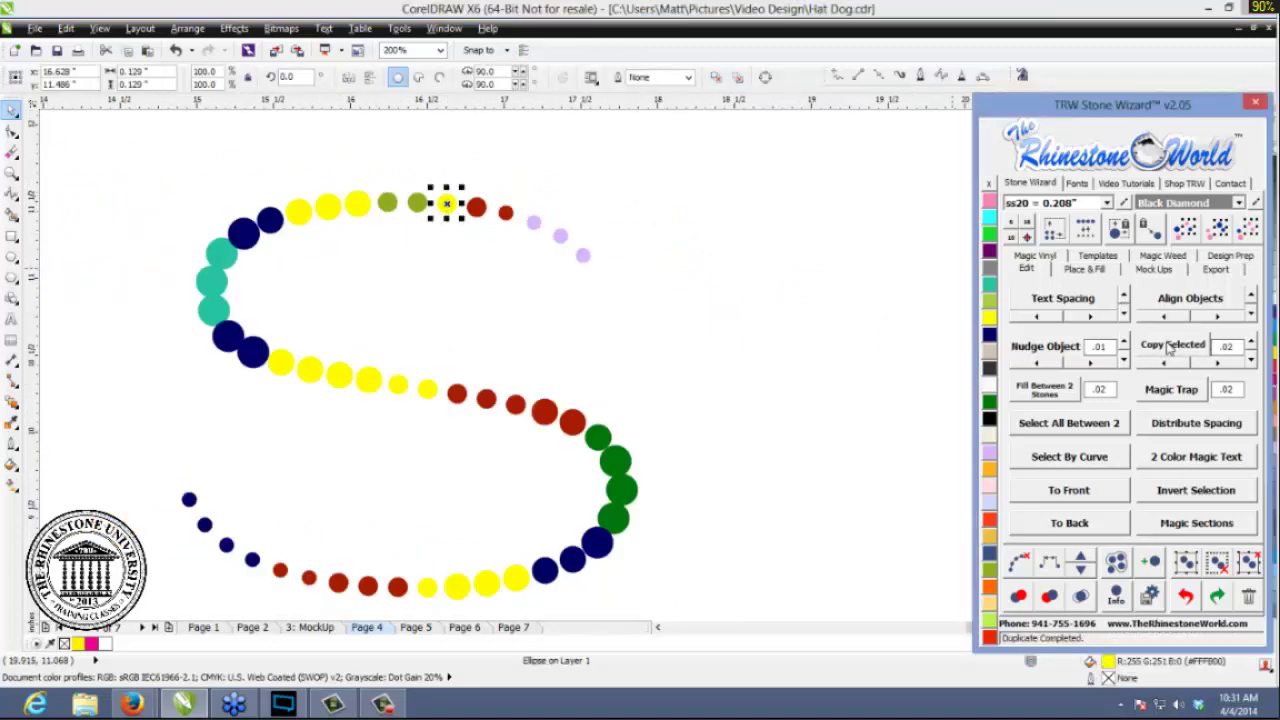
left_click(1170, 348)
left_click(633, 309)
- Respace all stones of the multicoloured S equally and check the spacing along its top curve
scroll(478, 235, "down", 1)
left_click_drag(590, 205, 318, 438)
scroll(358, 354, "up", 1)
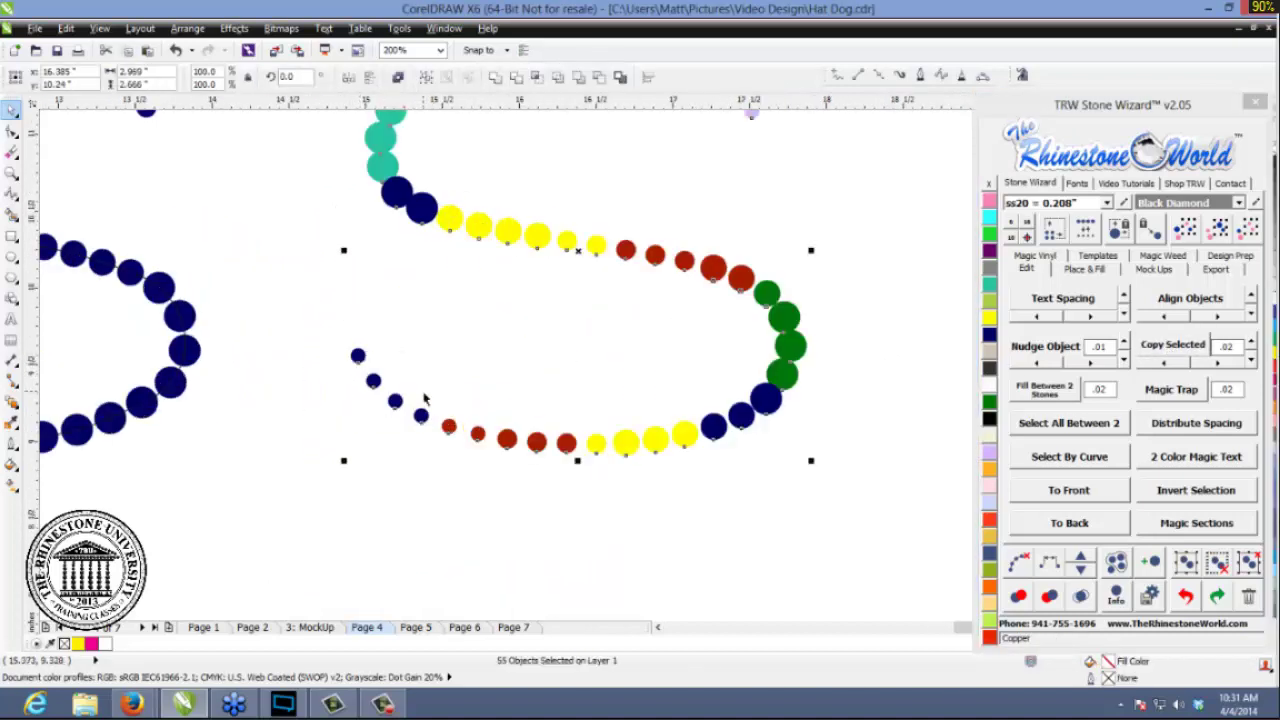
scroll(422, 397, "down", 1)
left_click(1048, 563)
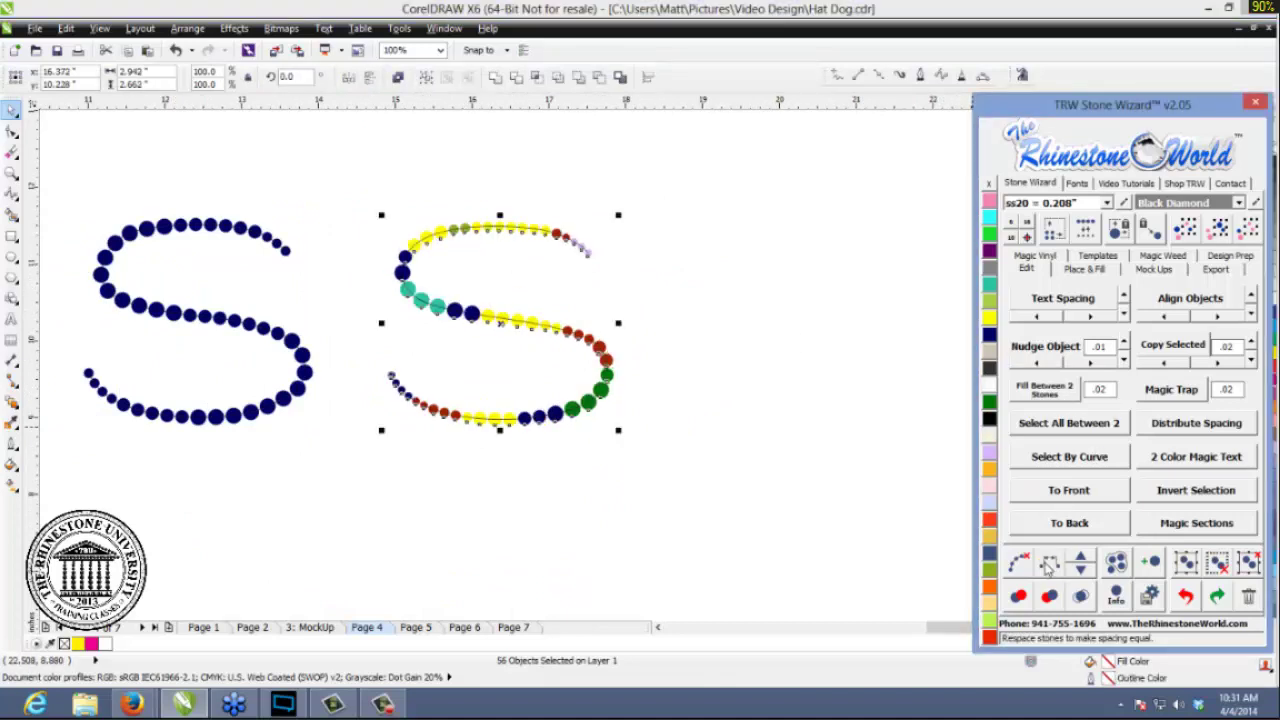
left_click(777, 403)
scroll(495, 222, "up", 1)
scroll(495, 228, "up", 1)
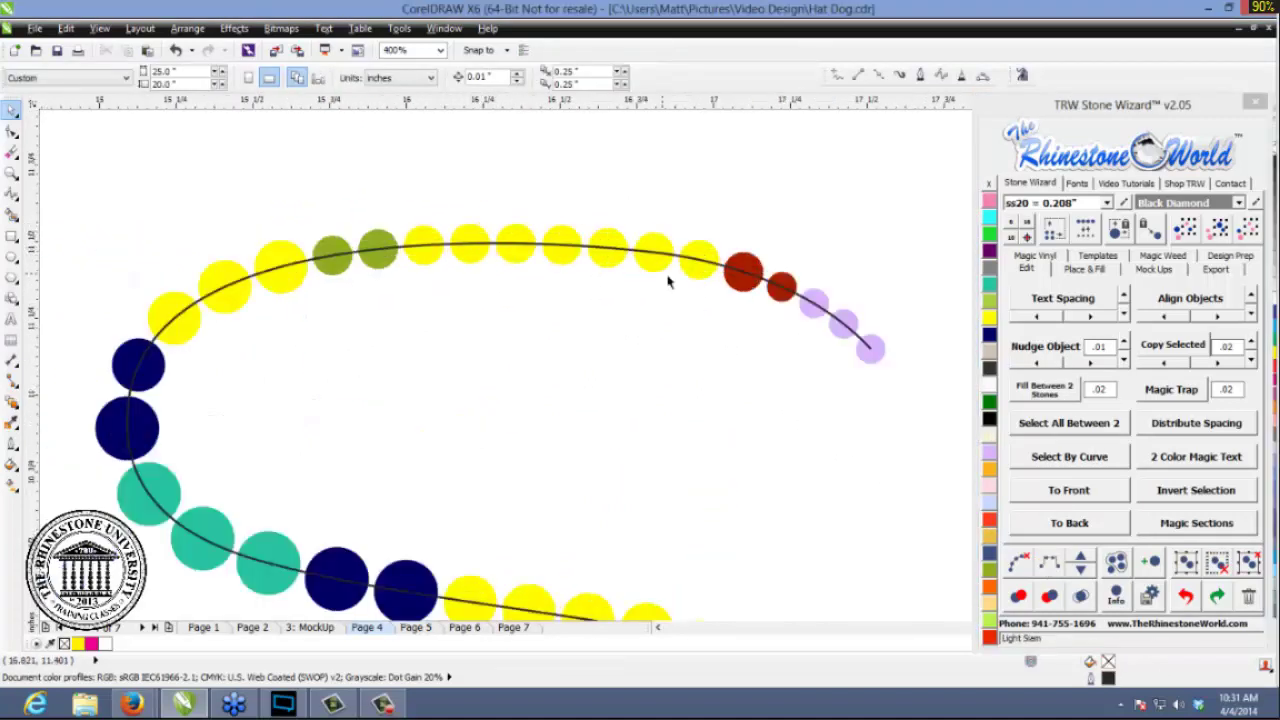
left_click(660, 373)
scroll(586, 360, "down", 2)
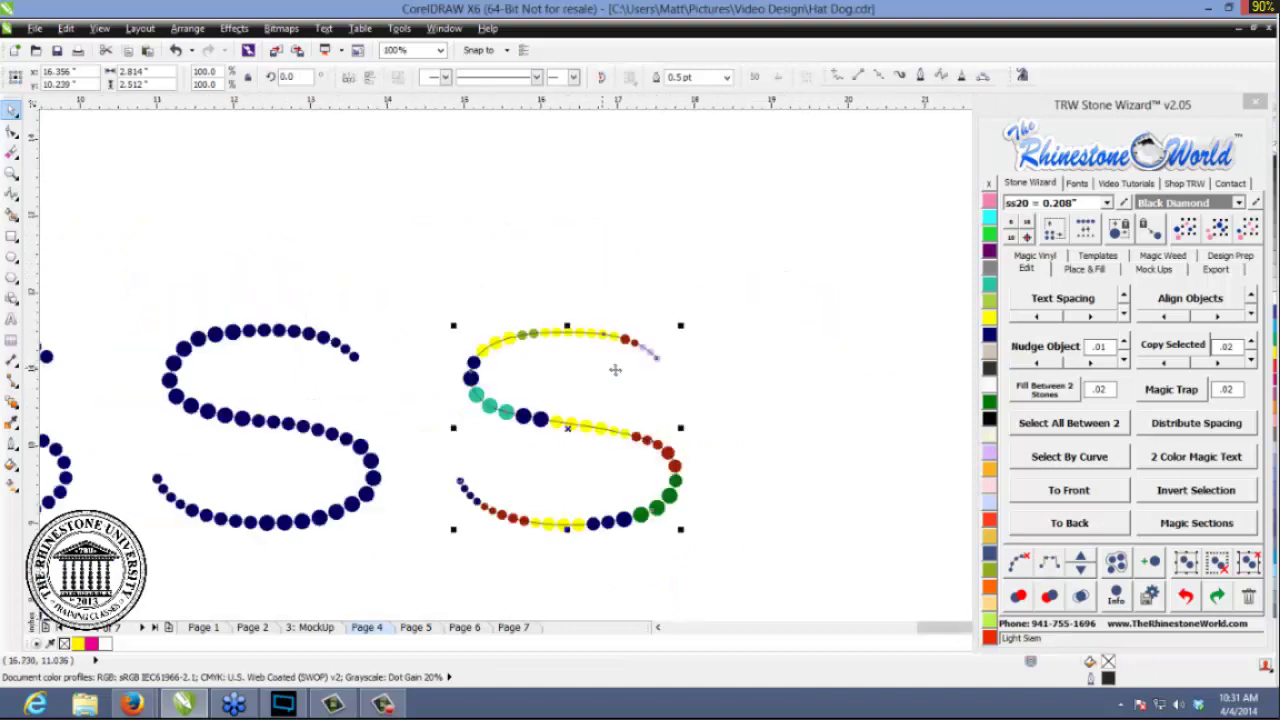
left_click(752, 434)
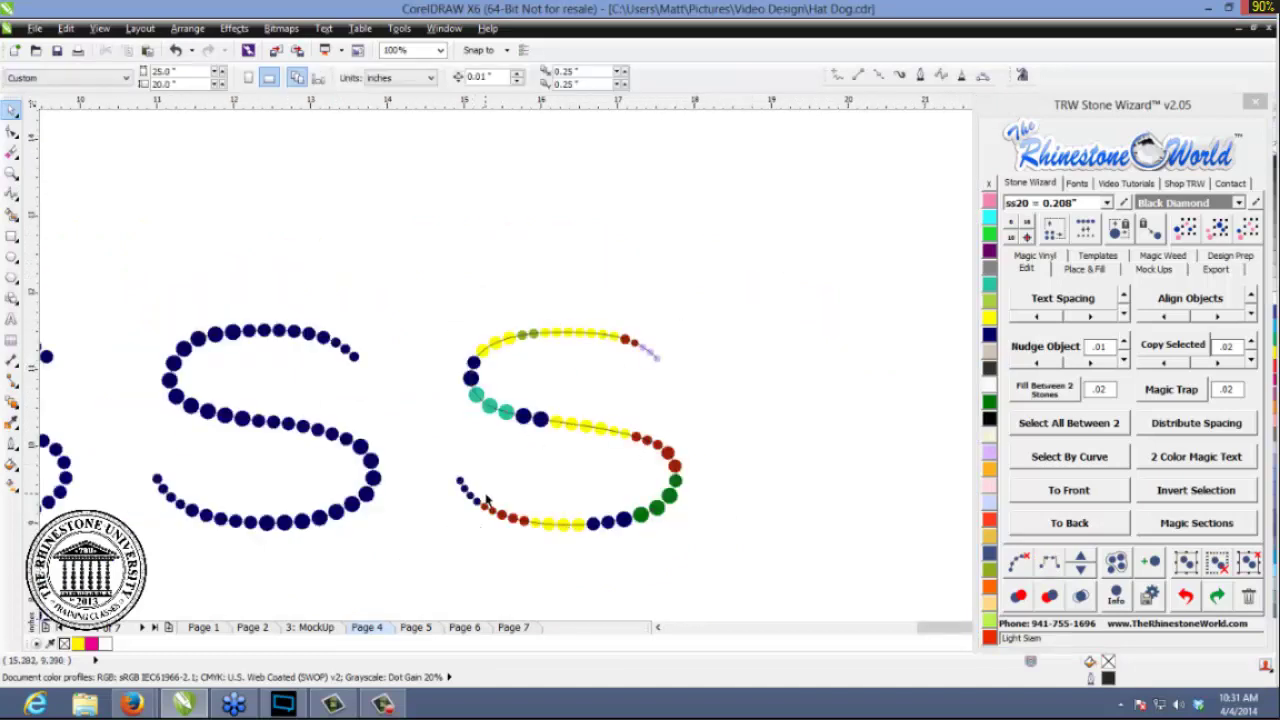
- Look over the overlapping rectangles on Page 5 and return to the S designs on Page 4
left_click(405, 628)
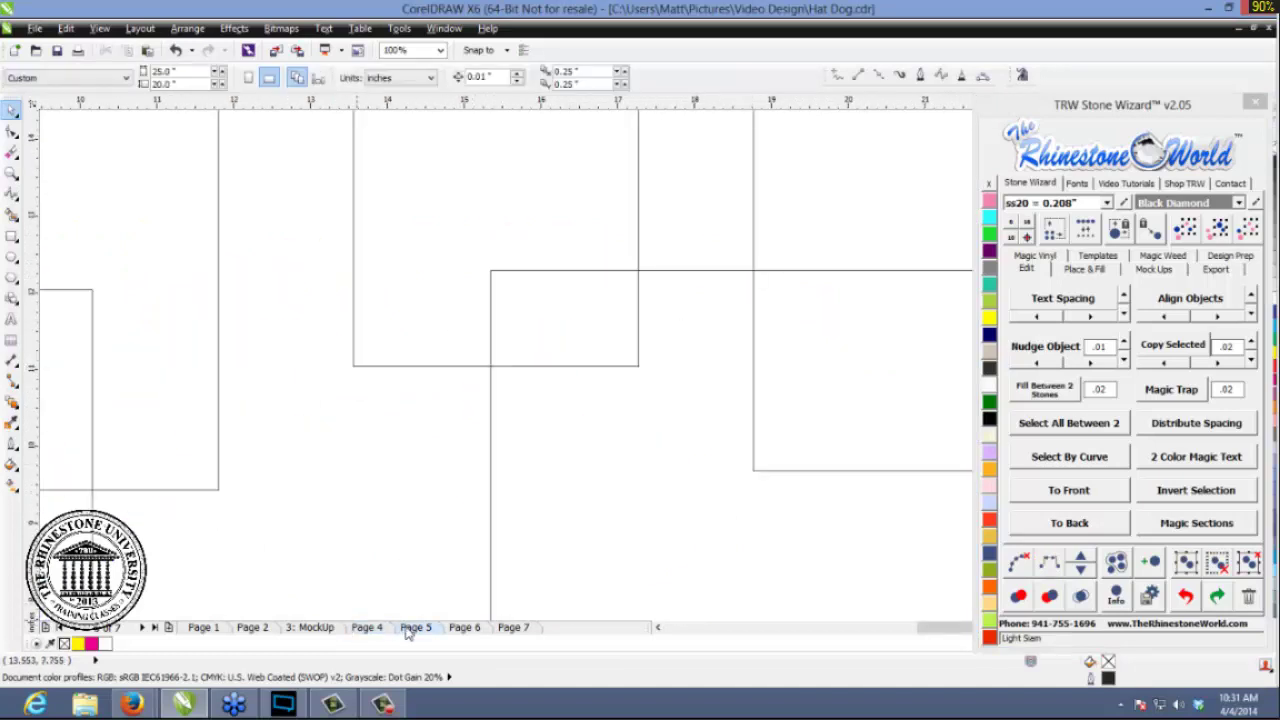
scroll(292, 432, "down", 3)
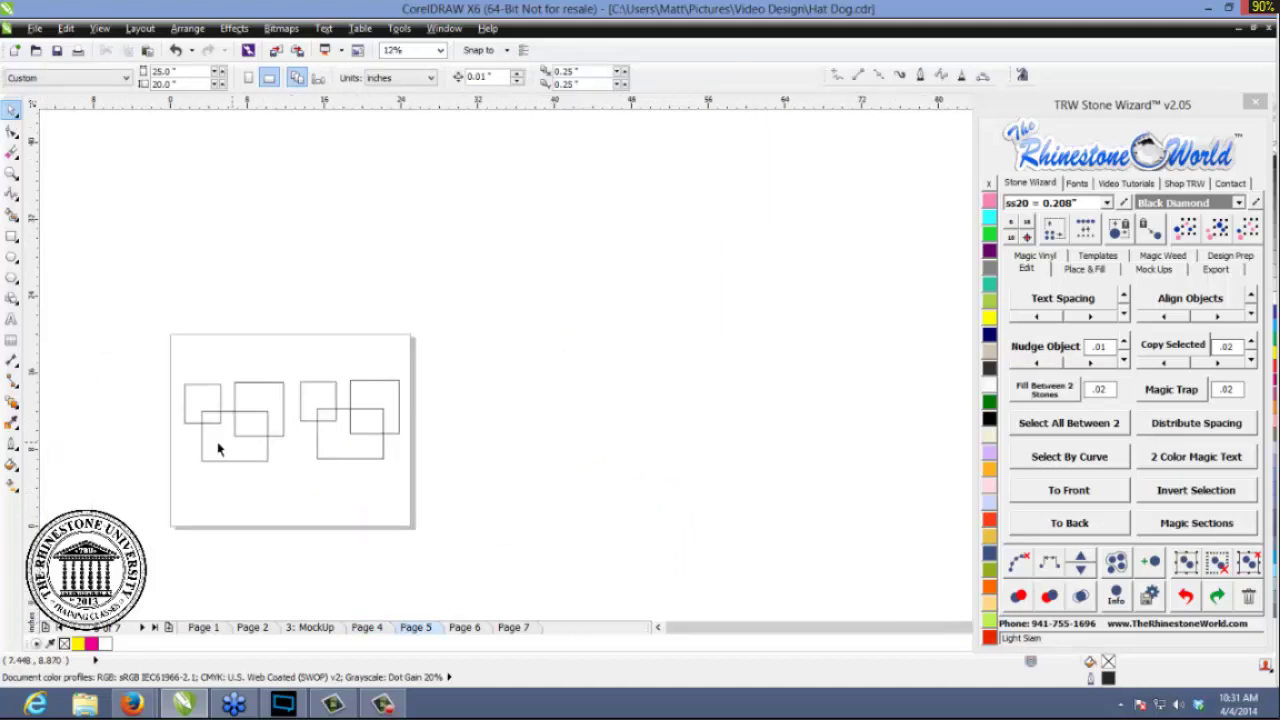
scroll(205, 450, "up", 1)
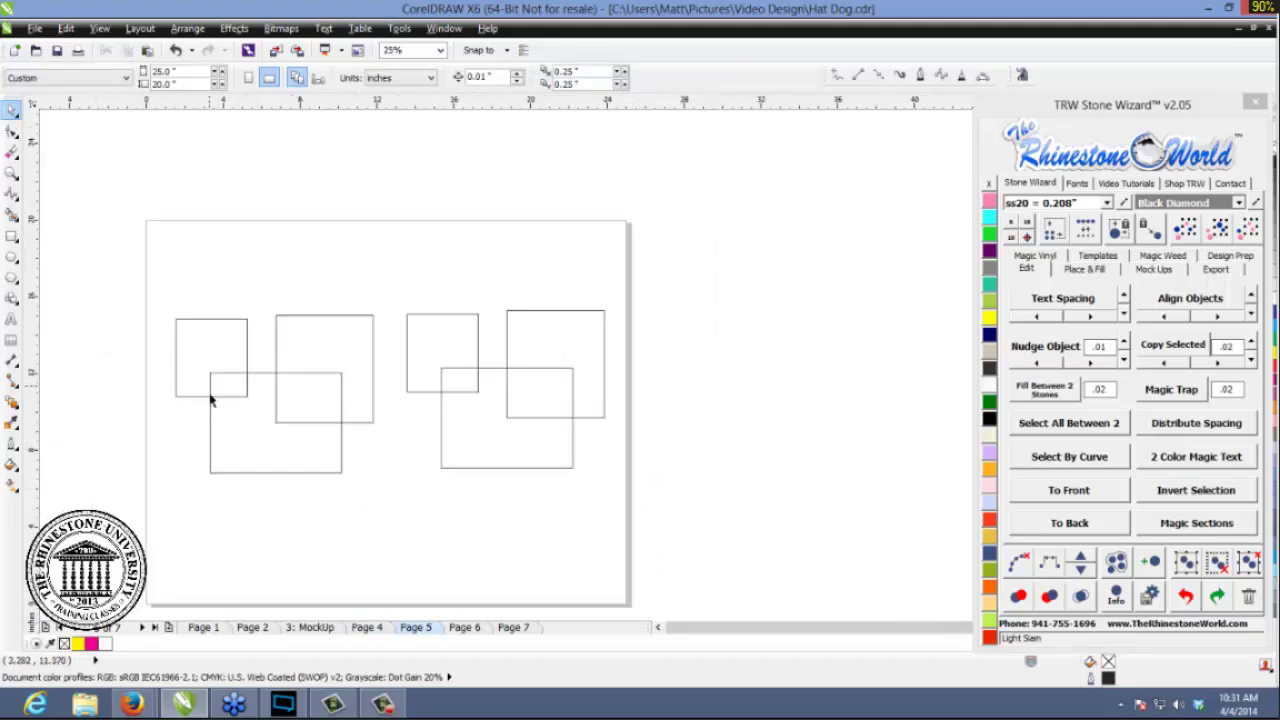
scroll(248, 385, "up", 1)
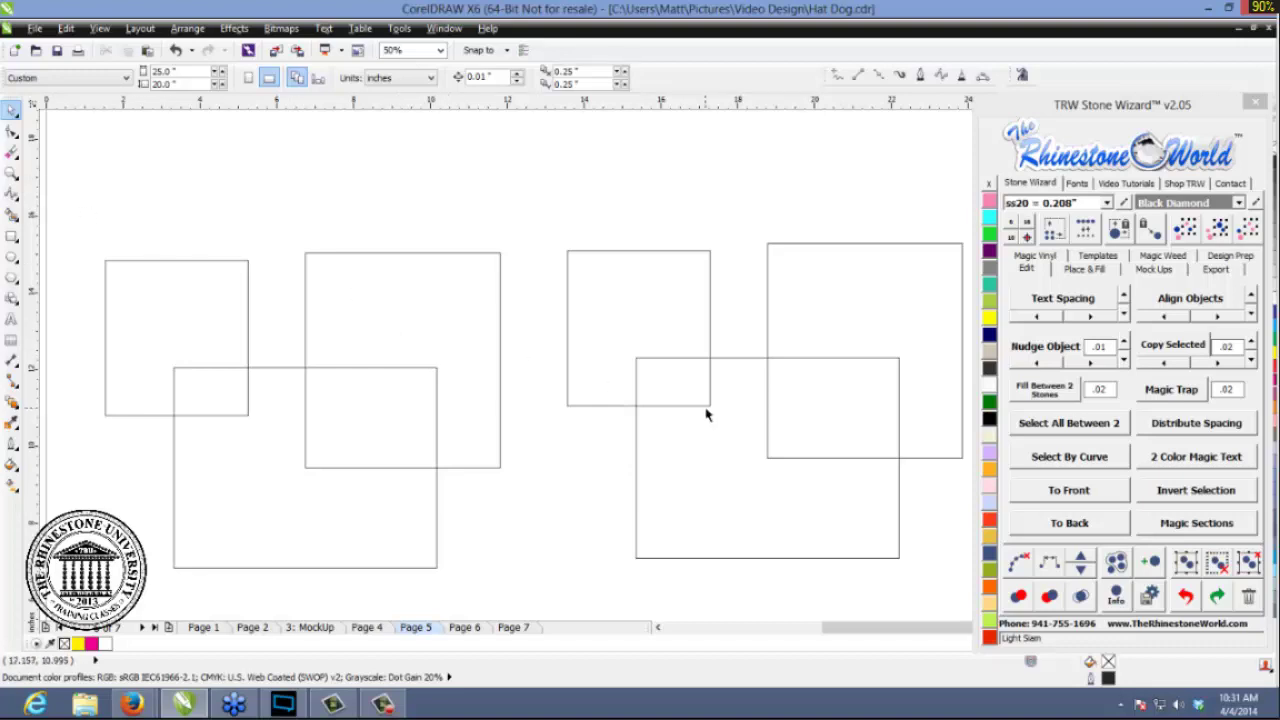
left_click(368, 627)
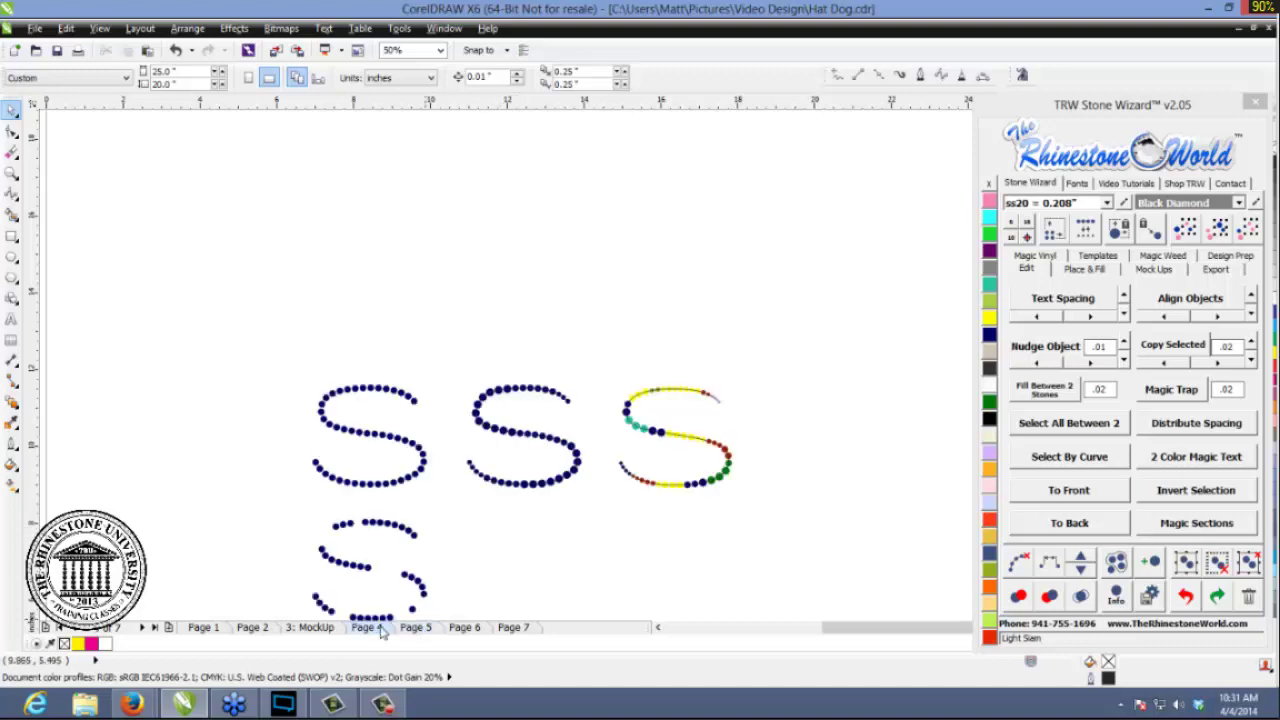
scroll(785, 476, "up", 1)
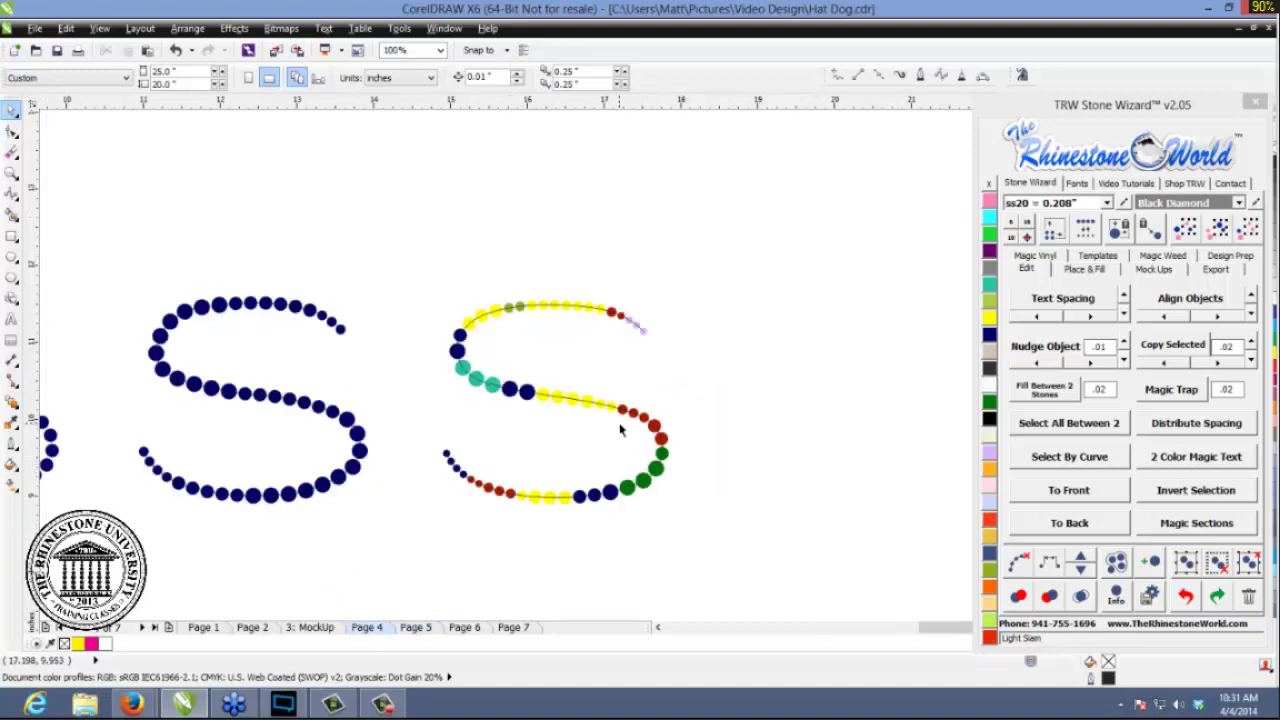
- Undo the last respacing of the multicoloured S
key("ctrl+a")
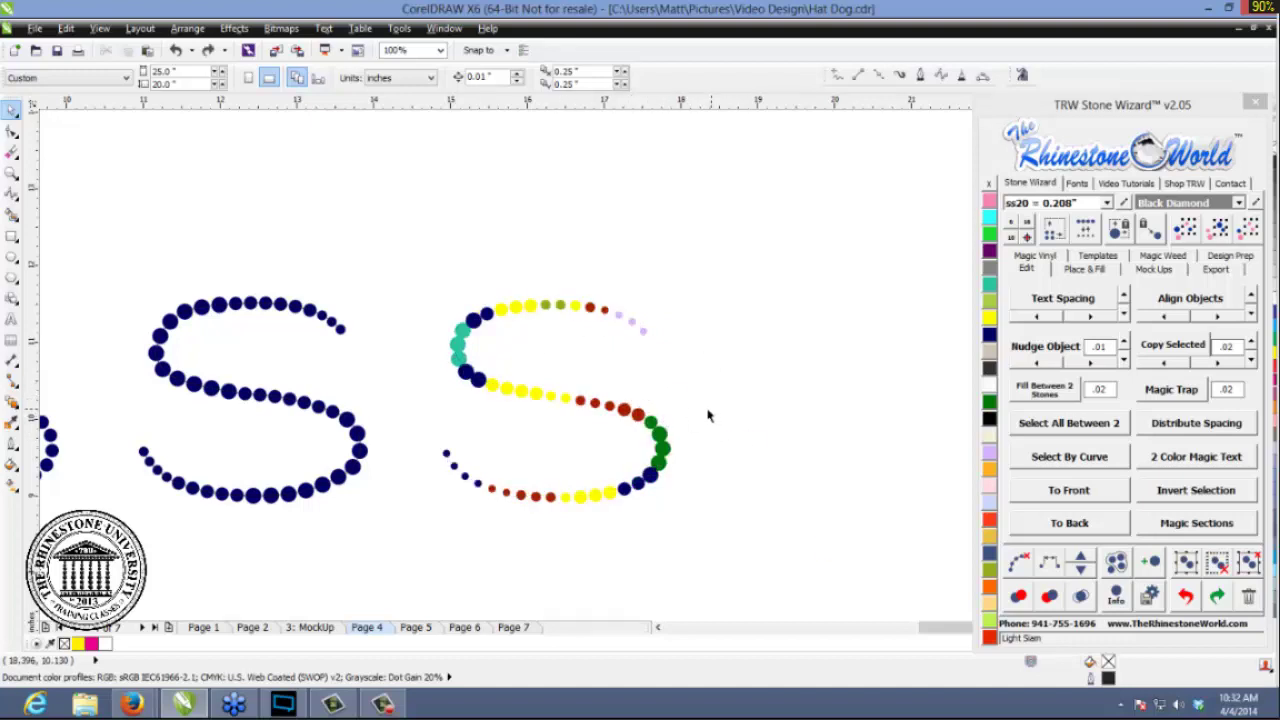
key("Tab")
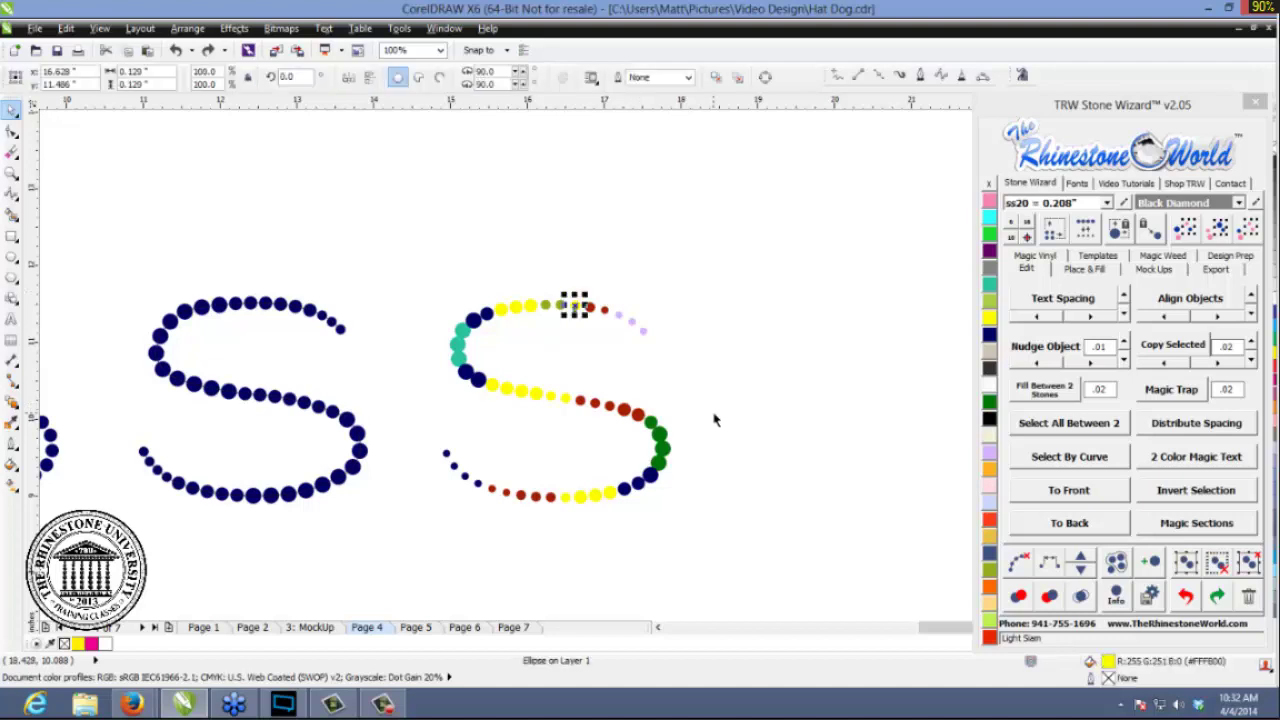
left_click(709, 406)
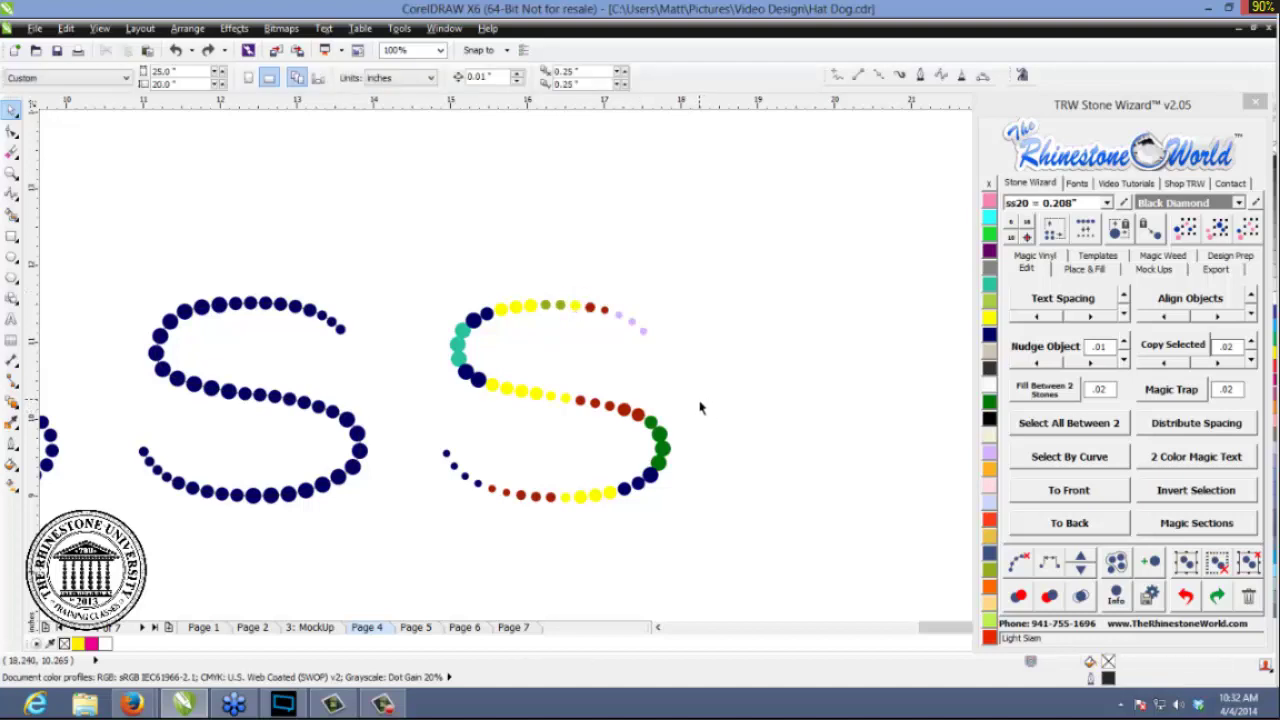
left_click_drag(748, 253, 412, 545)
left_click(658, 433)
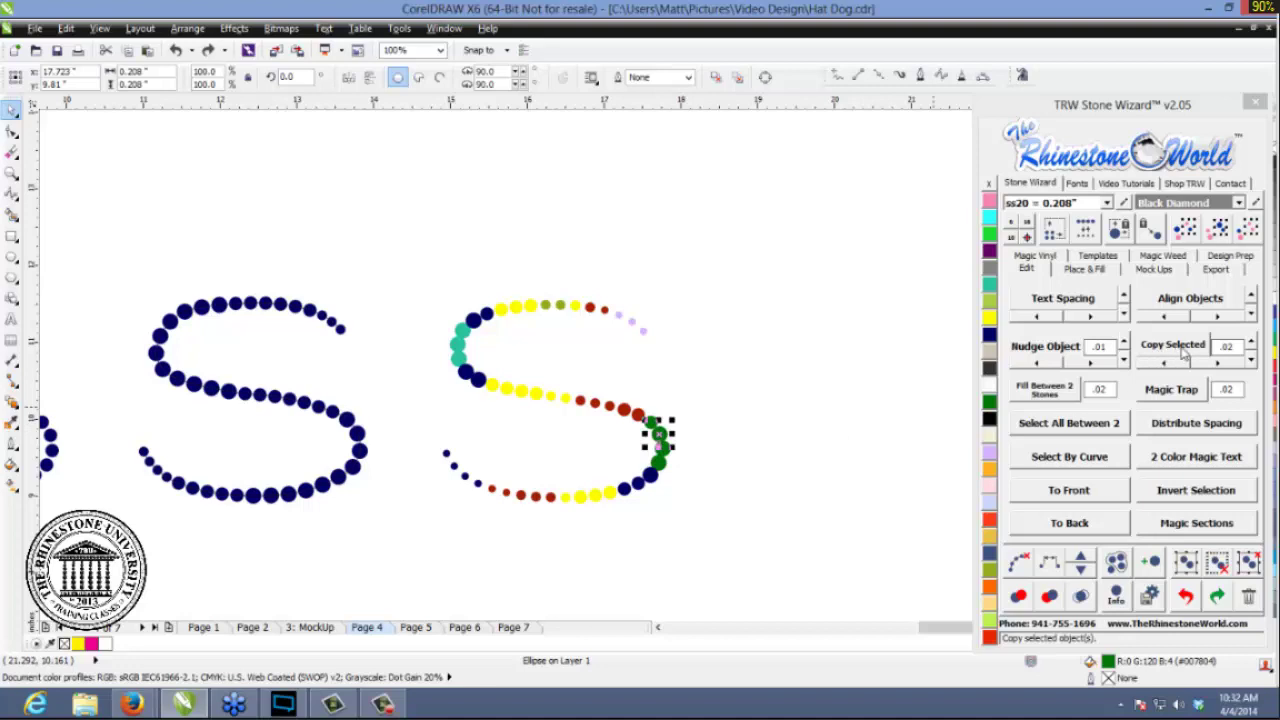
left_click(808, 322)
- Select the whole multicoloured S with its small navy lower-left end stone picked last, and respace the stones equally
left_click_drag(775, 231, 409, 558)
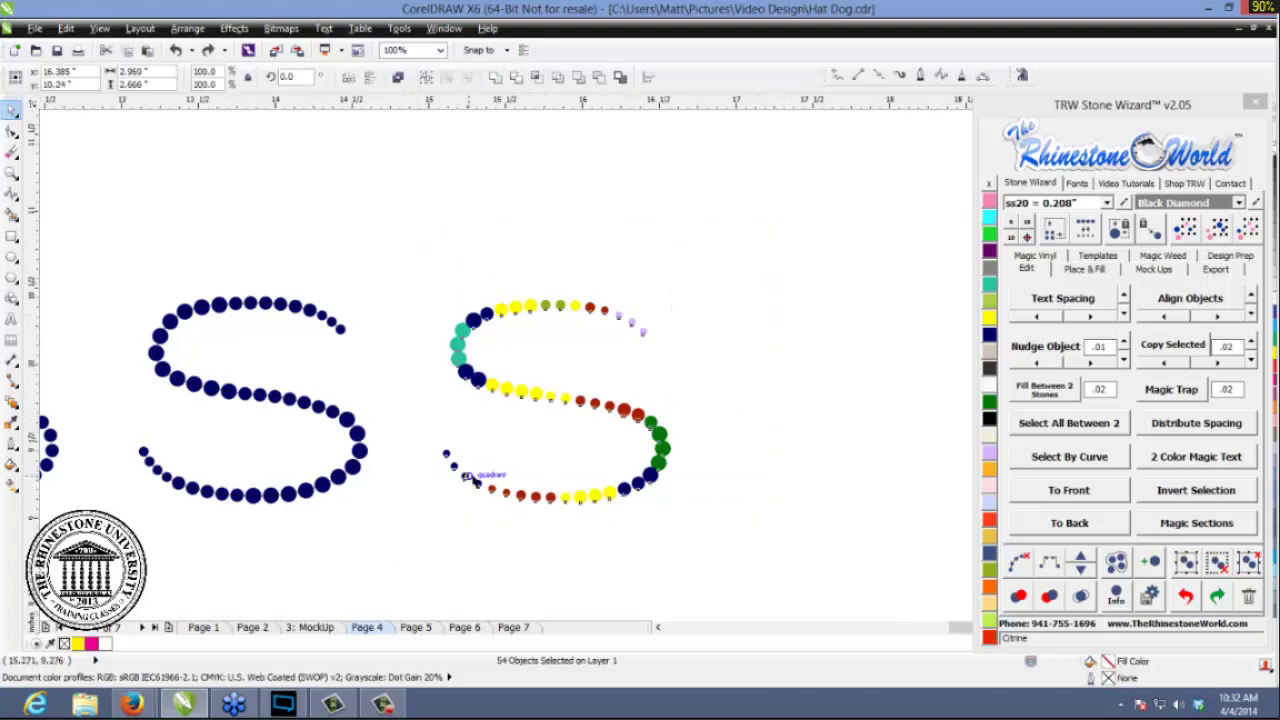
scroll(468, 477, "up", 2)
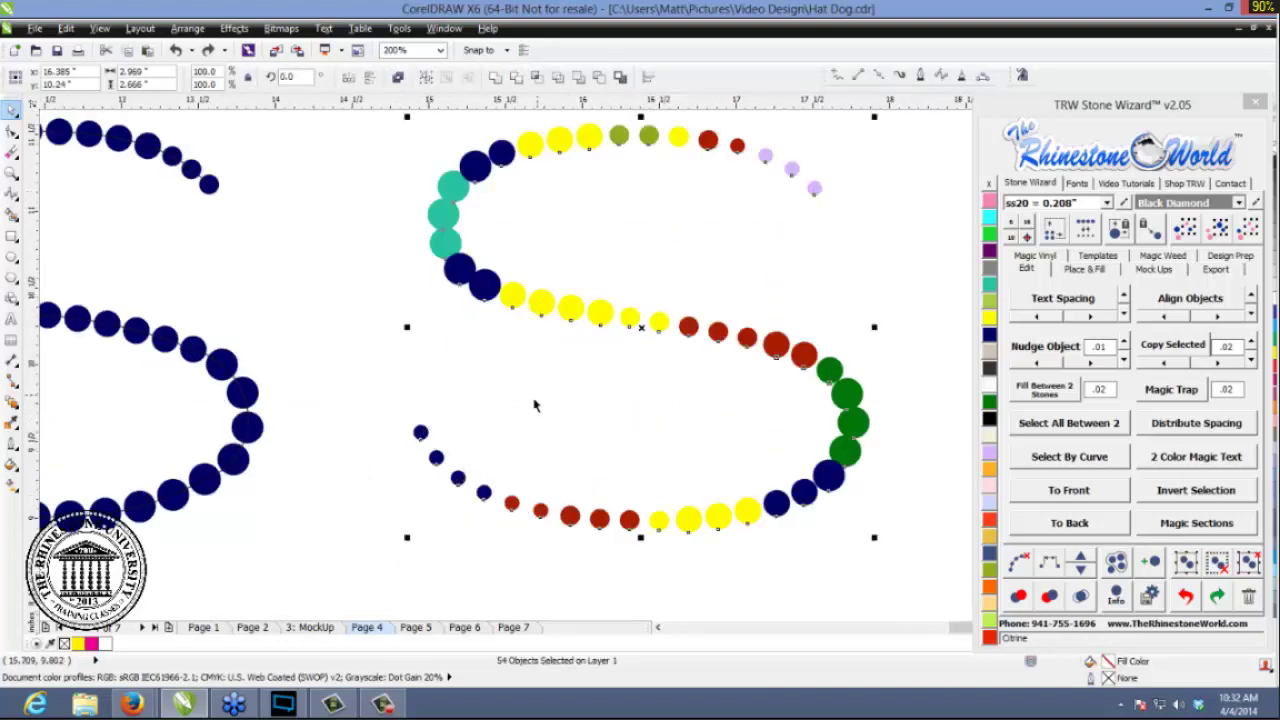
left_click(421, 432, "shift")
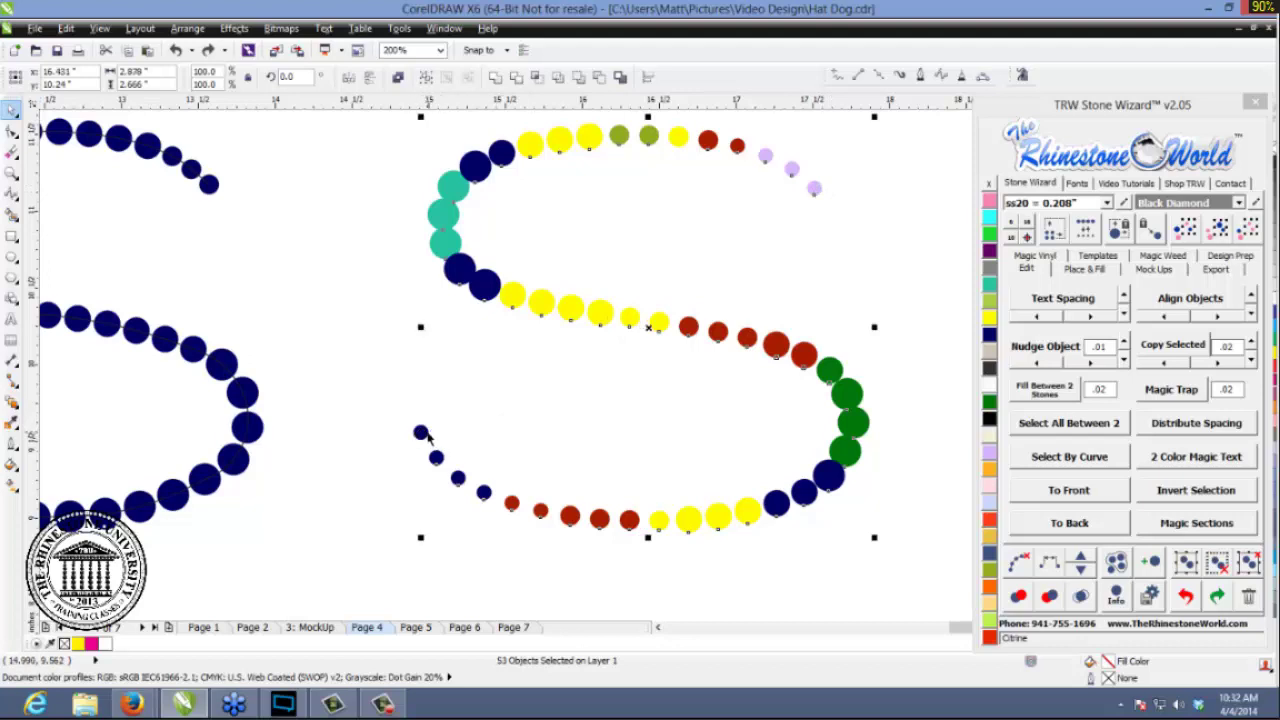
left_click(421, 432, "shift")
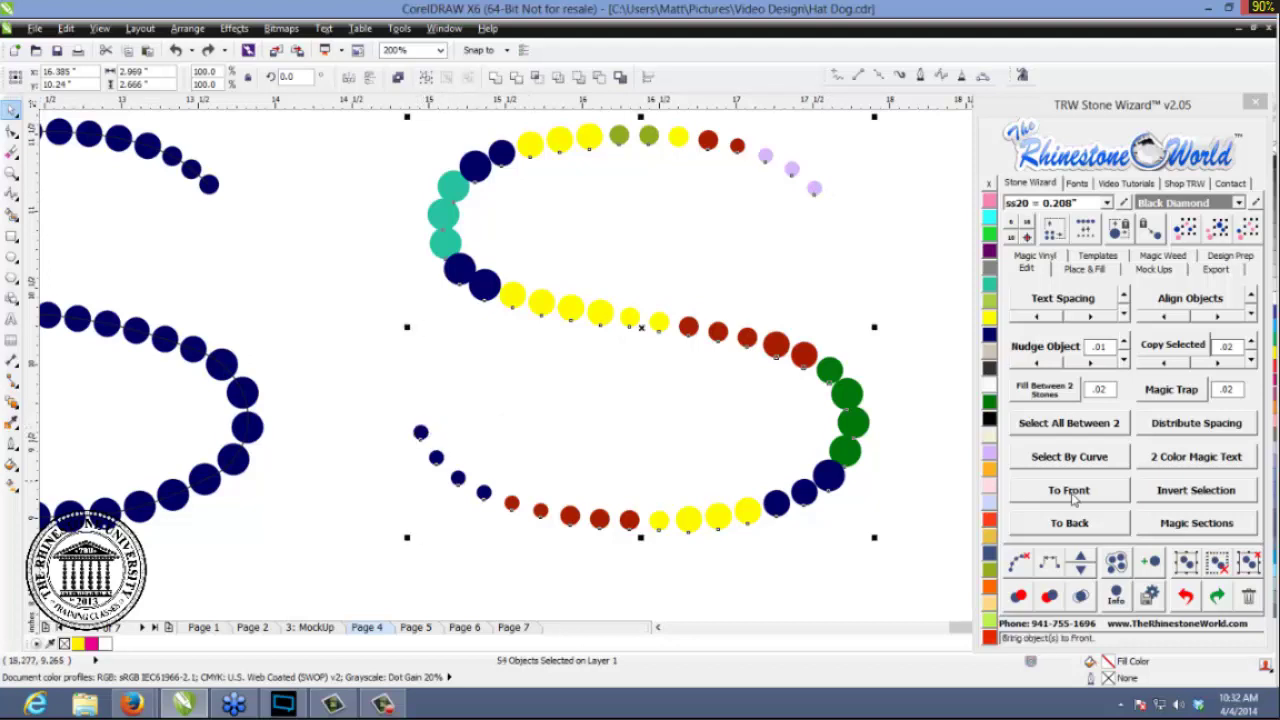
left_click(1049, 565)
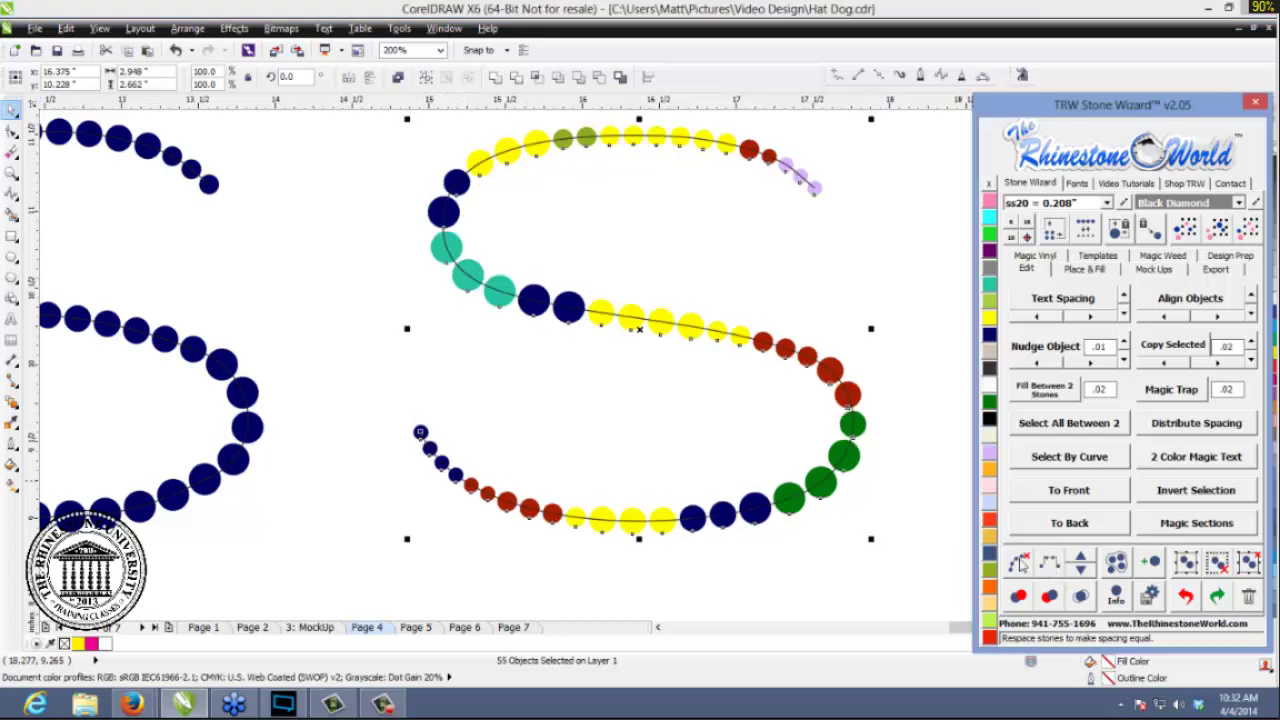
left_click(879, 448)
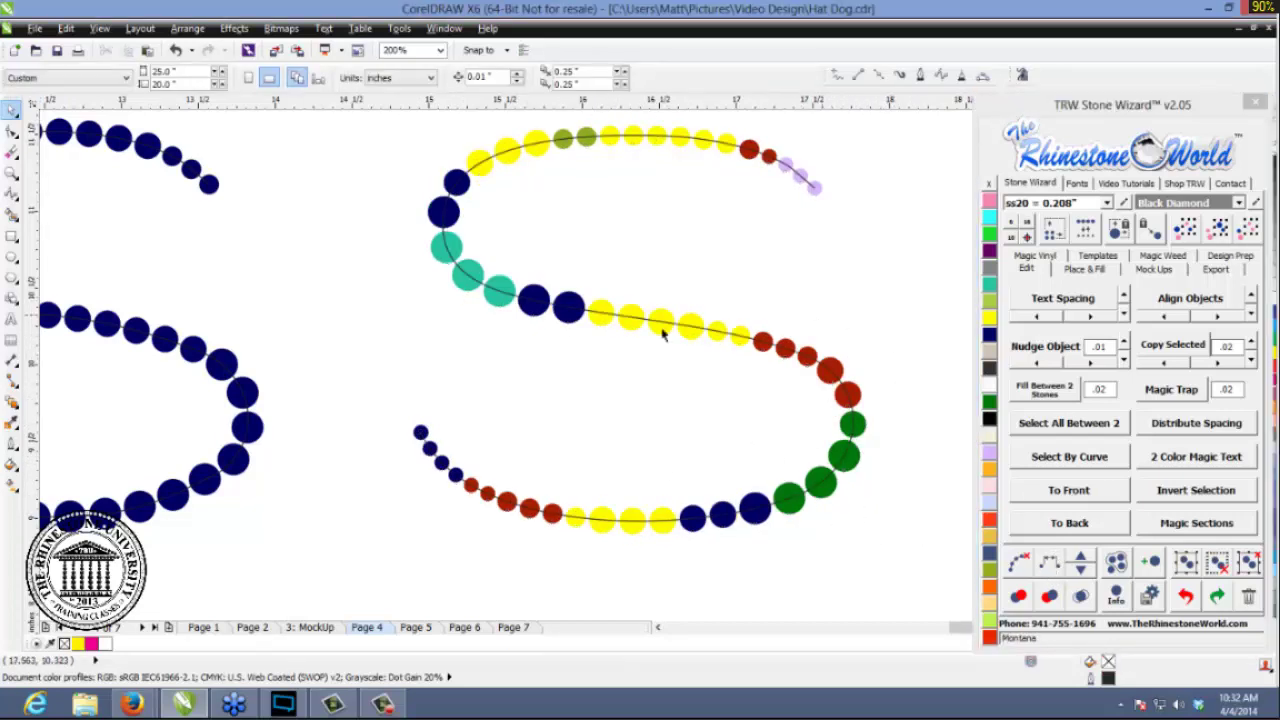
- Open Page 5 and look over its two groups of overlapping rectangles
left_click(417, 627)
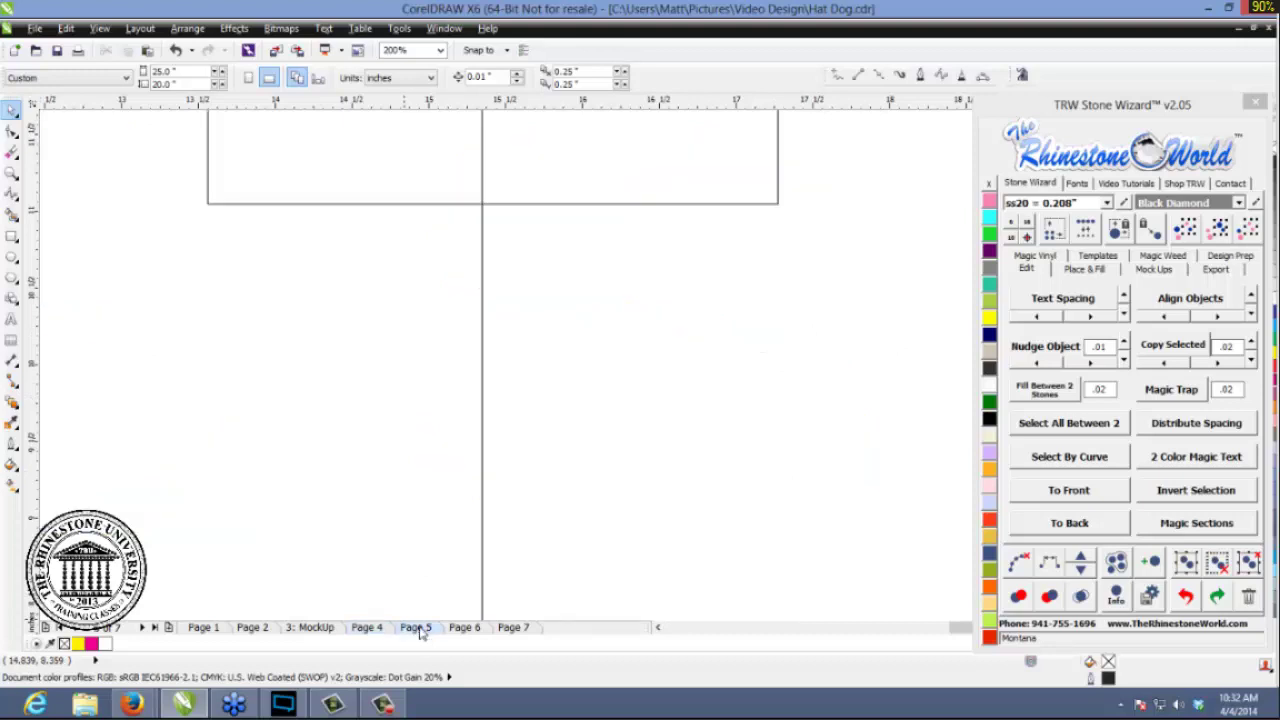
left_click(556, 477)
scroll(550, 470, "down", 3)
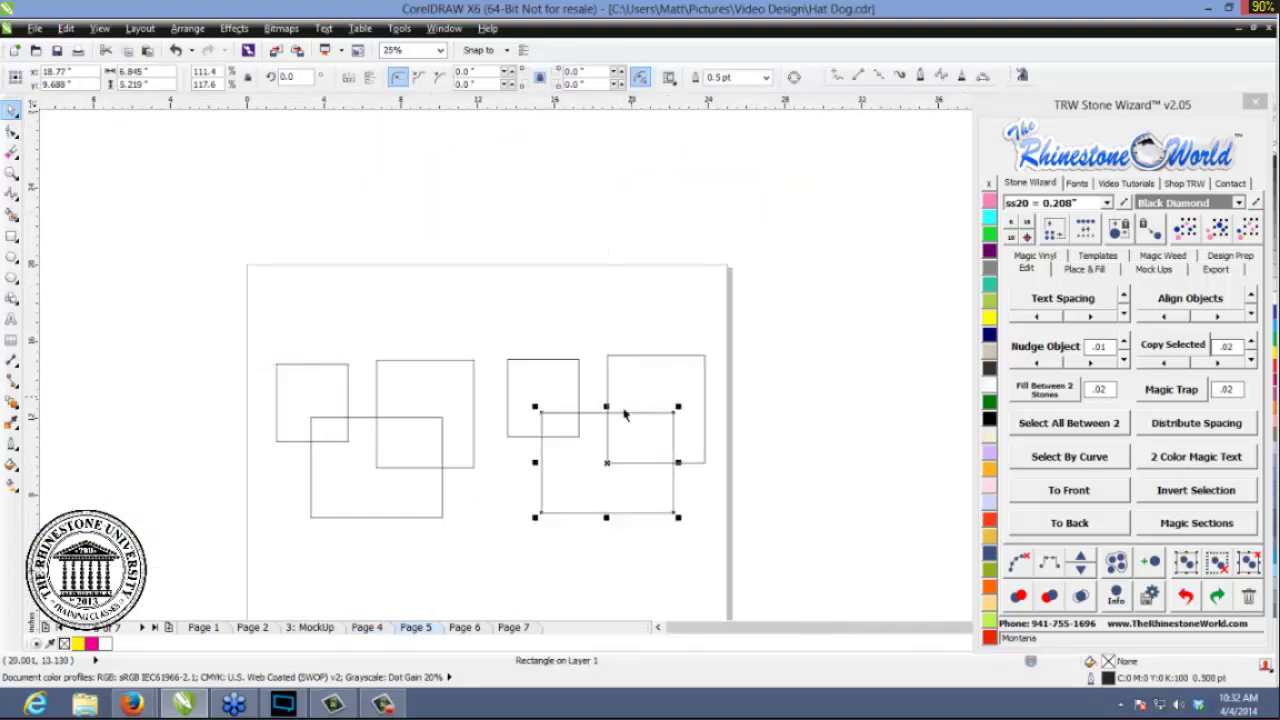
left_click(438, 310)
scroll(394, 456, "up", 1)
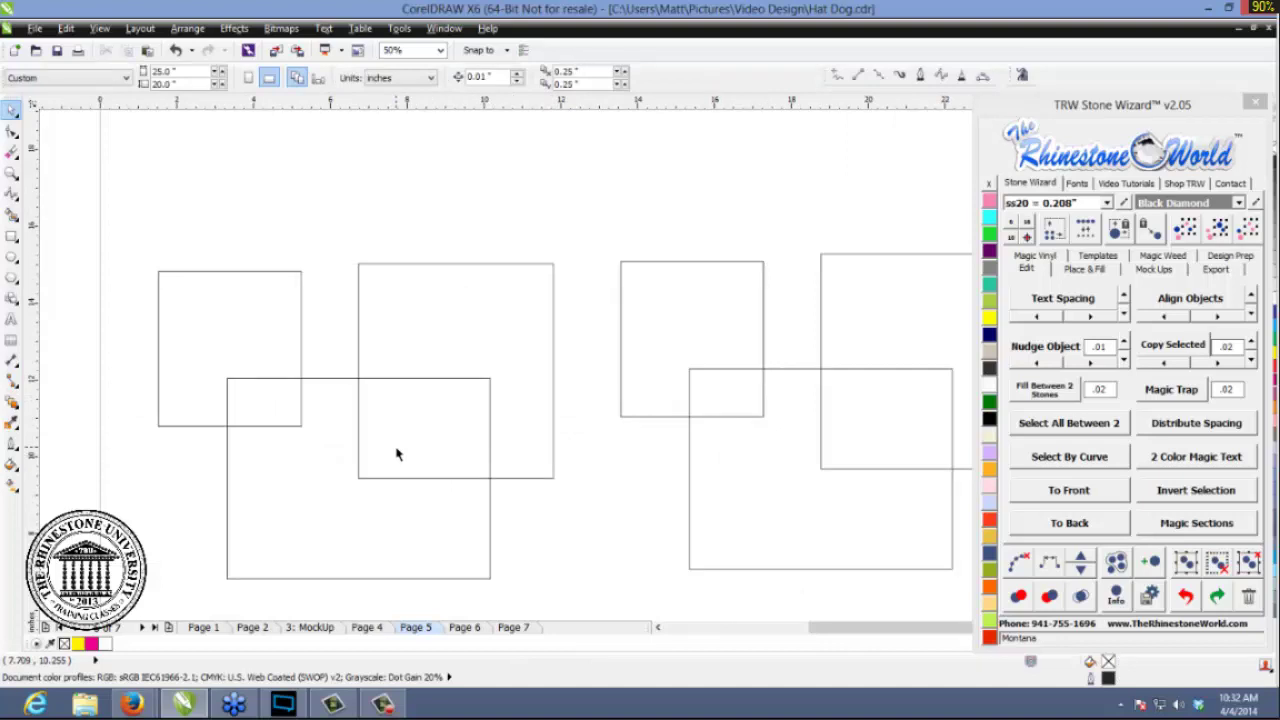
scroll(569, 314, "down", 1)
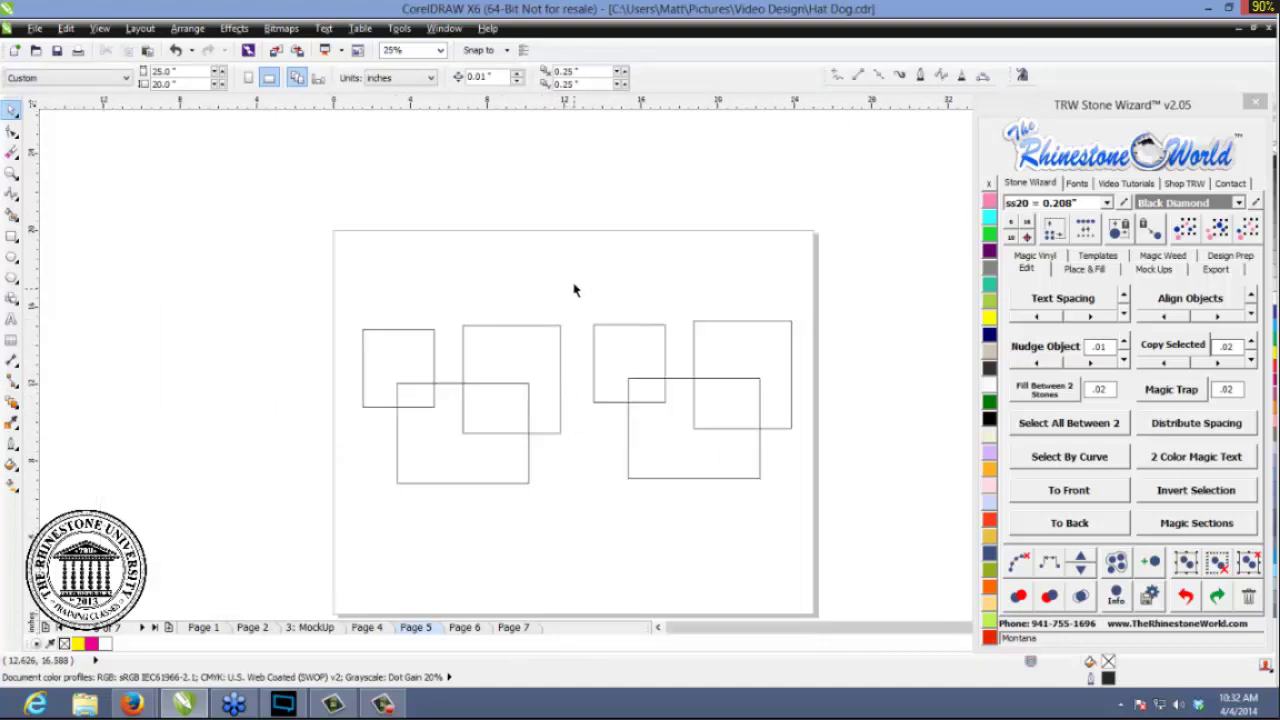
- Select the left group of three rectangles and open the Place & Fill settings, leaving Corner Detect off
left_click_drag(574, 283, 347, 505)
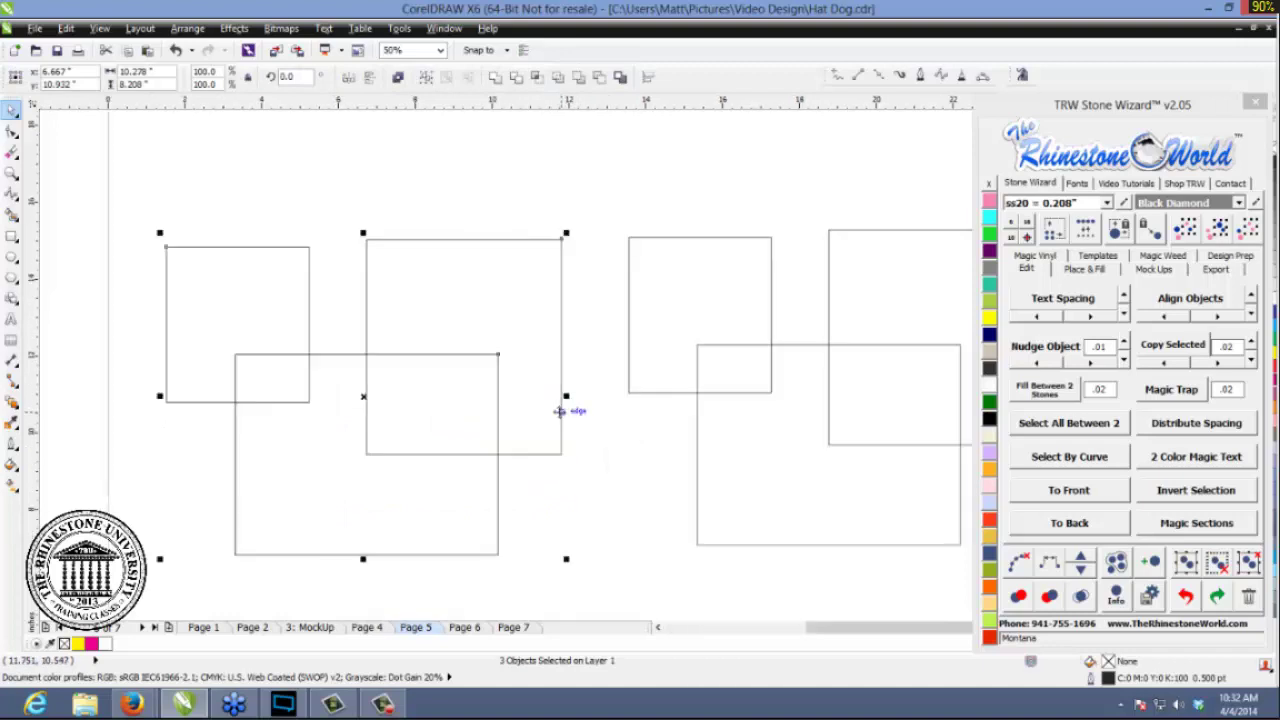
scroll(563, 408, "up", 1)
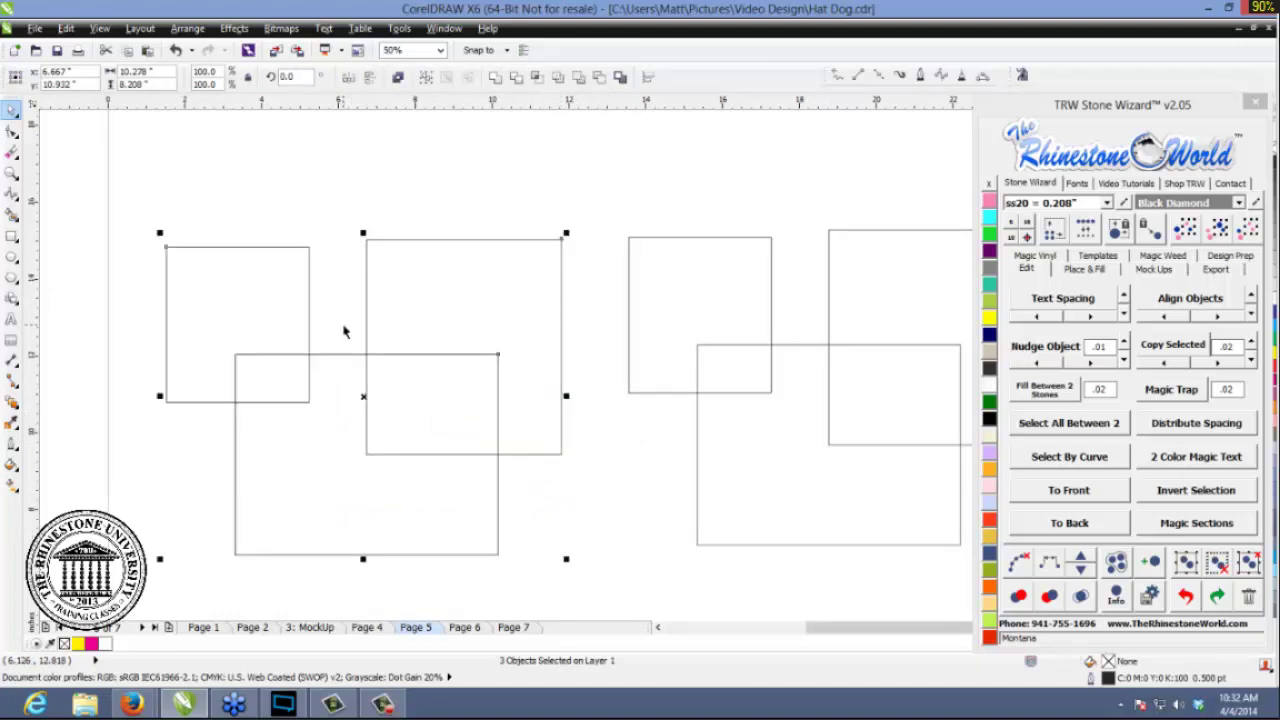
scroll(344, 331, "down", 1)
scroll(344, 331, "up", 1)
left_click(1070, 272)
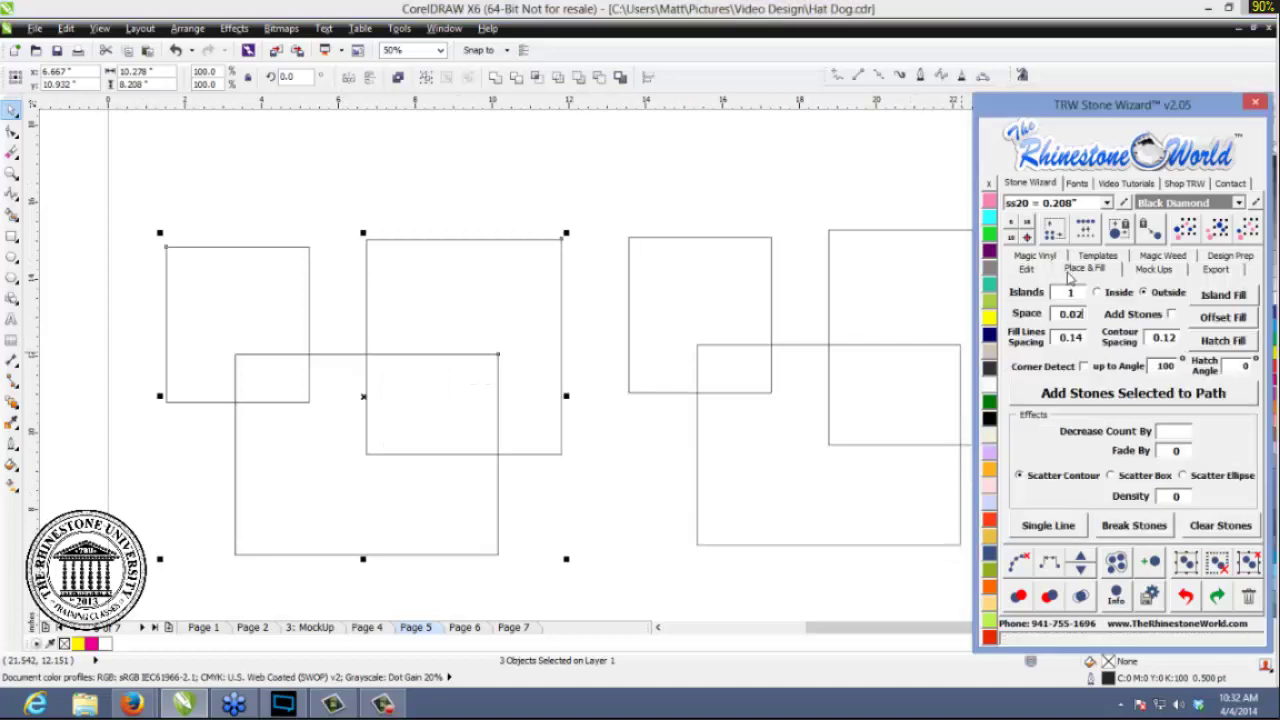
left_click(1084, 367)
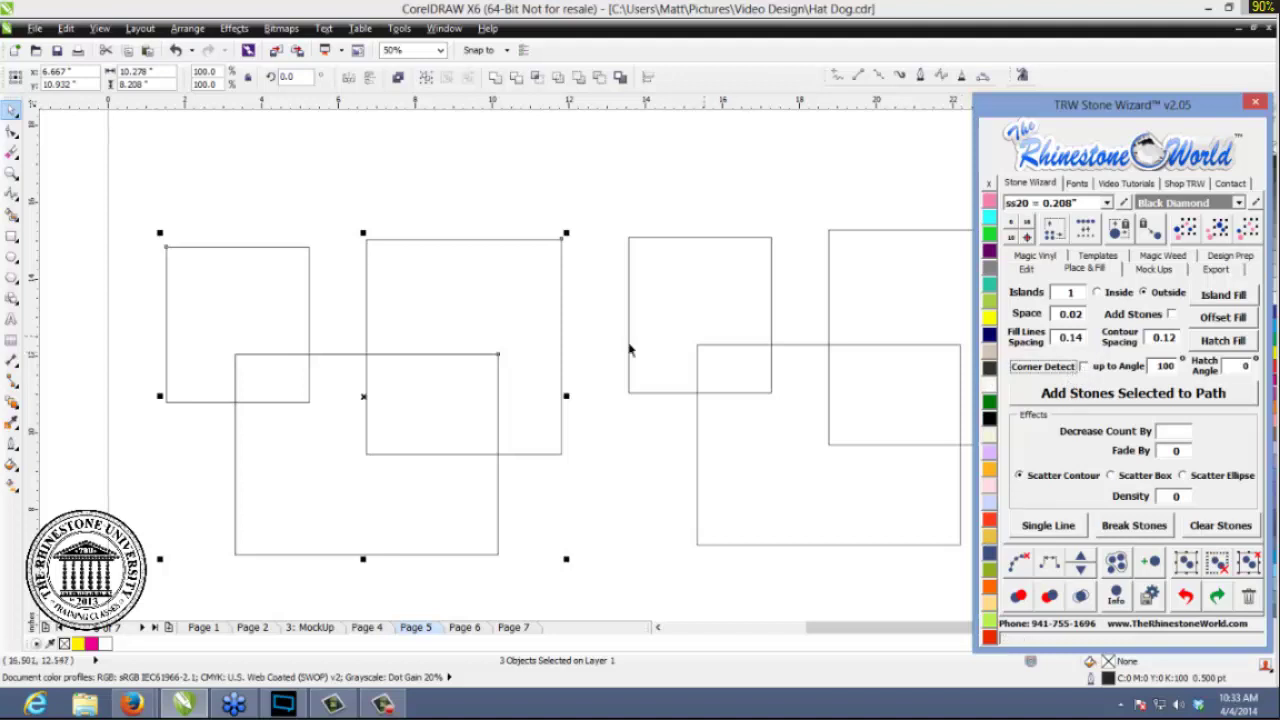
- Duplicate the left group of three overlapping rectangles straight above the original, across the page's upper edge
left_click(594, 440)
scroll(594, 440, "down", 3)
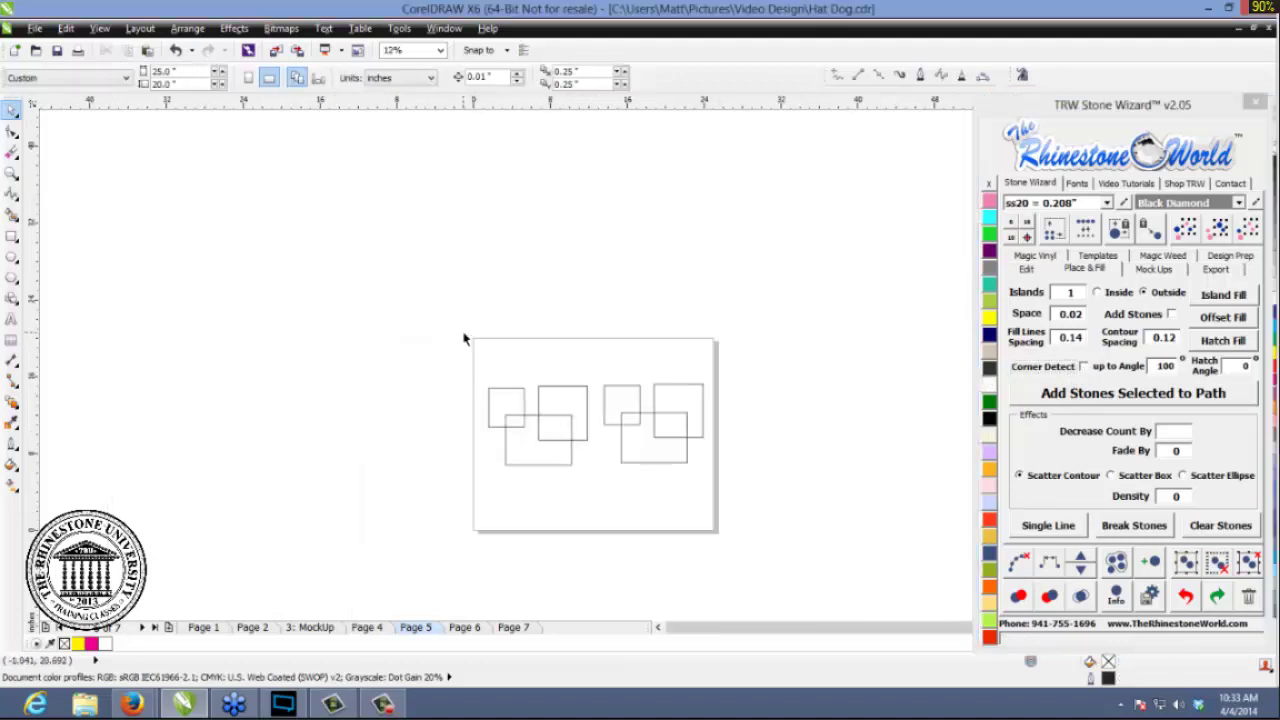
left_click_drag(463, 338, 600, 502)
left_click_drag(572, 444, 572, 350)
- Add ss20 stones with 0.02 spacing along the paths of the upper duplicated rectangles, with Corner Detect off
left_click(606, 243)
scroll(600, 234, "up", 1)
left_click_drag(593, 231, 320, 425)
left_click(1110, 400)
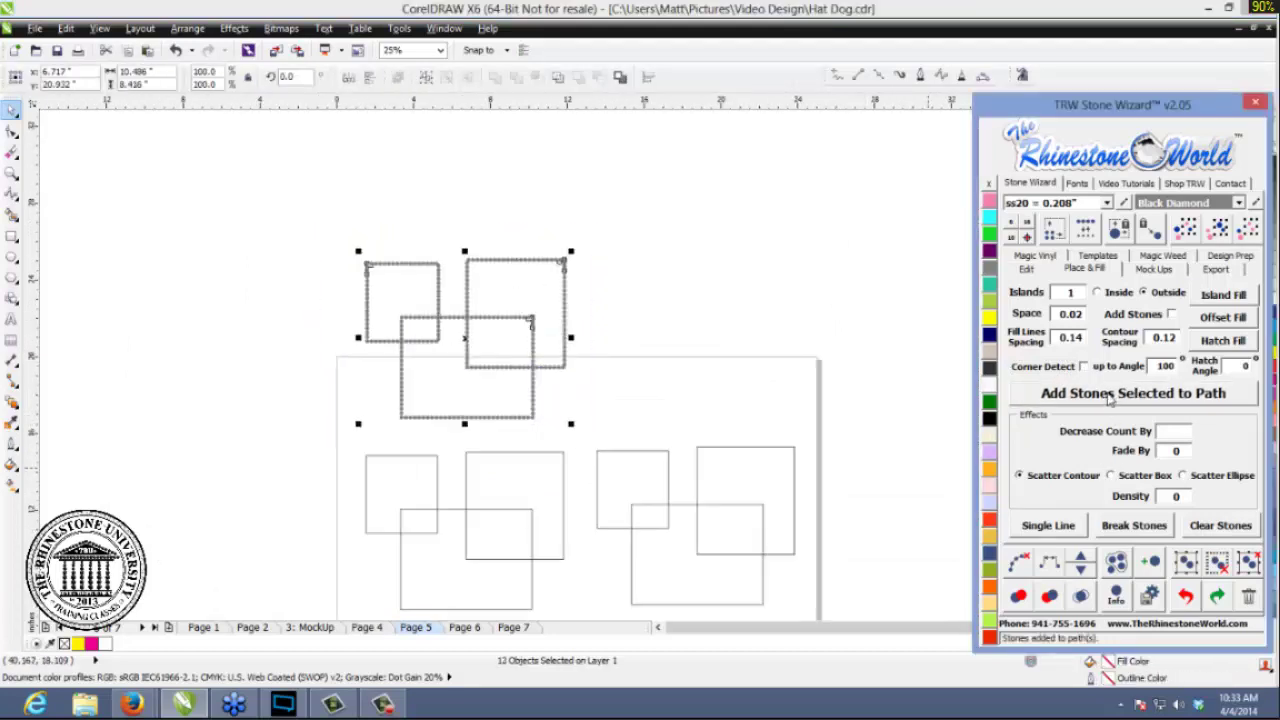
- Examine how the stones sit at the corners of the upper stoned rectangles
left_click(625, 322)
scroll(459, 265, "up", 3)
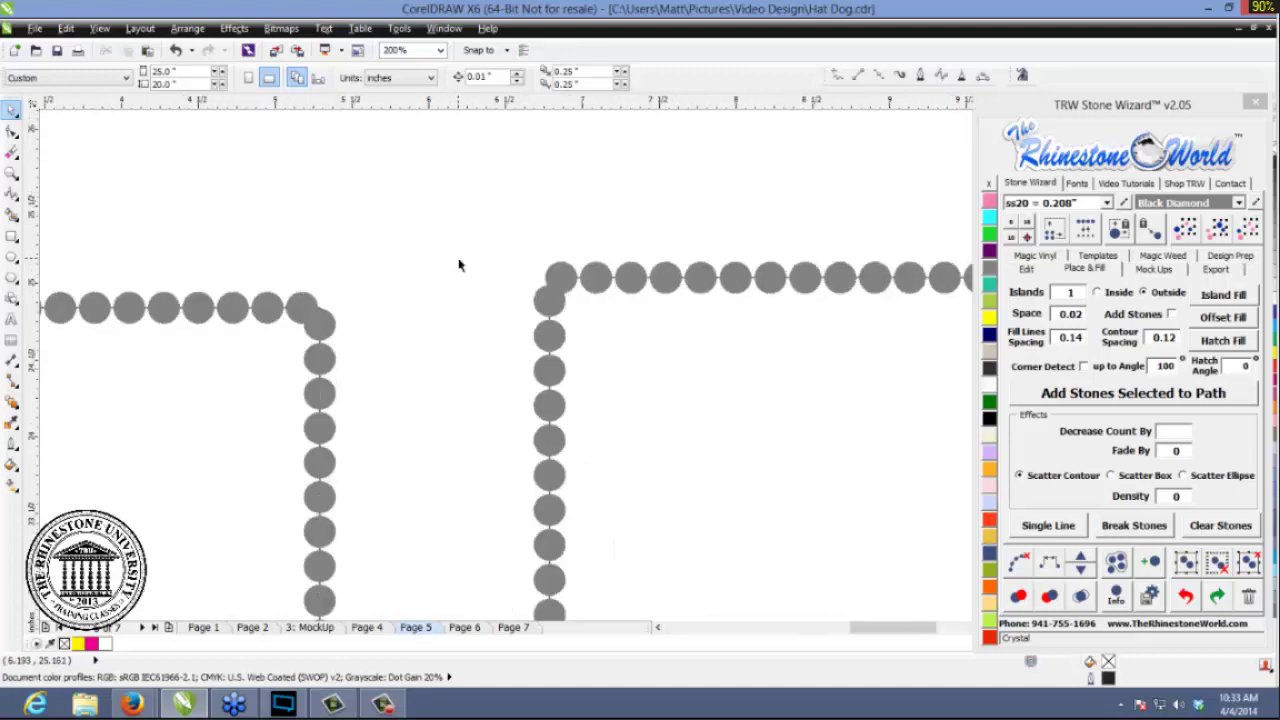
scroll(590, 290, "up", 1)
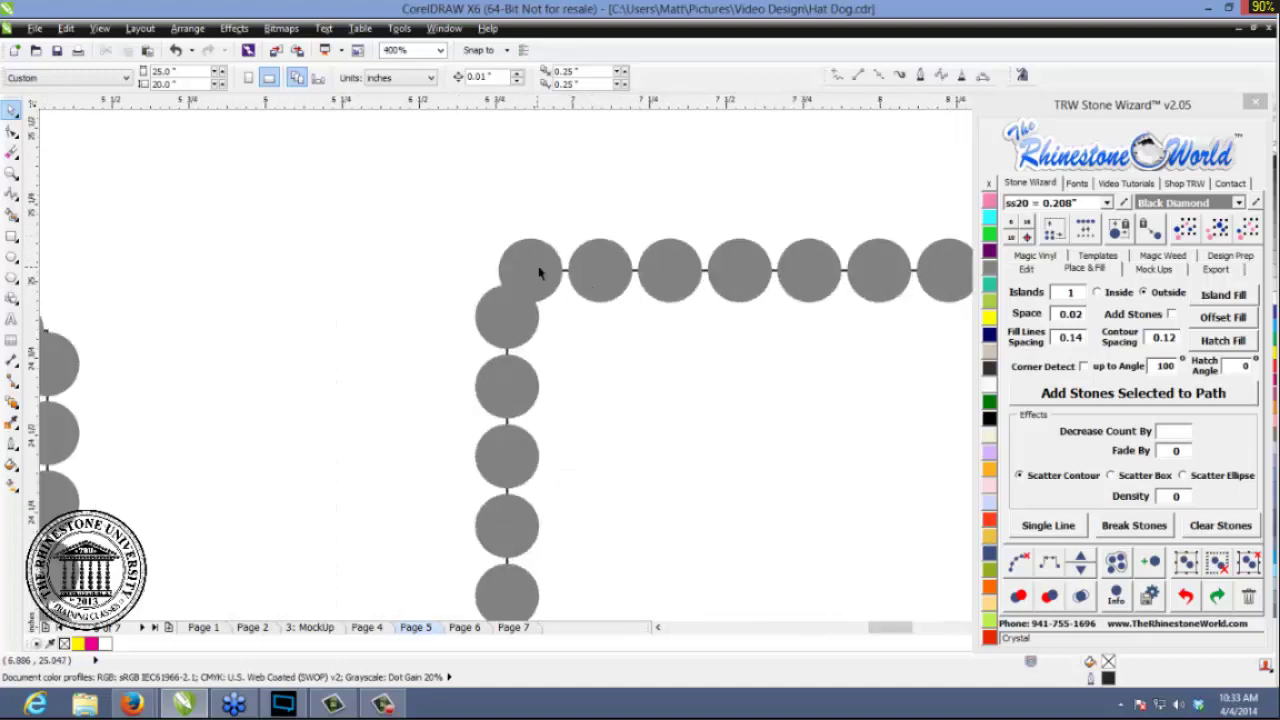
scroll(513, 316, "down", 2)
scroll(388, 322, "up", 1)
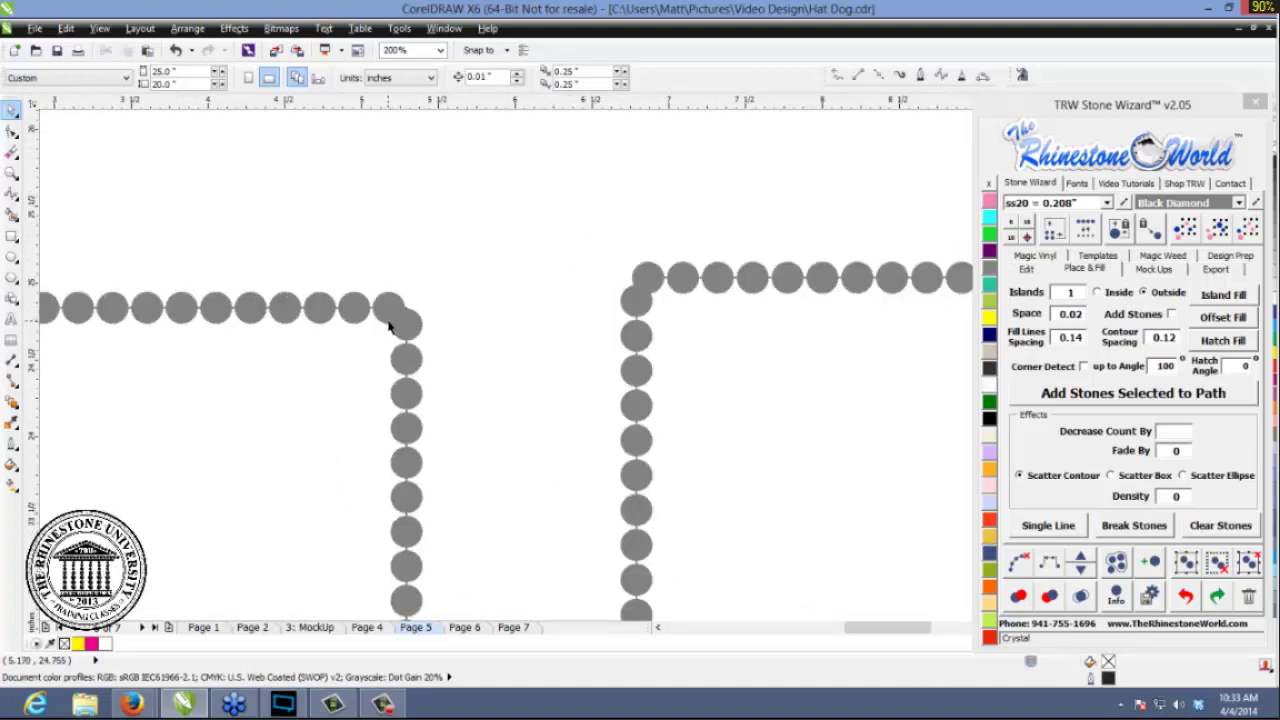
scroll(390, 325, "down", 2)
scroll(302, 497, "up", 1)
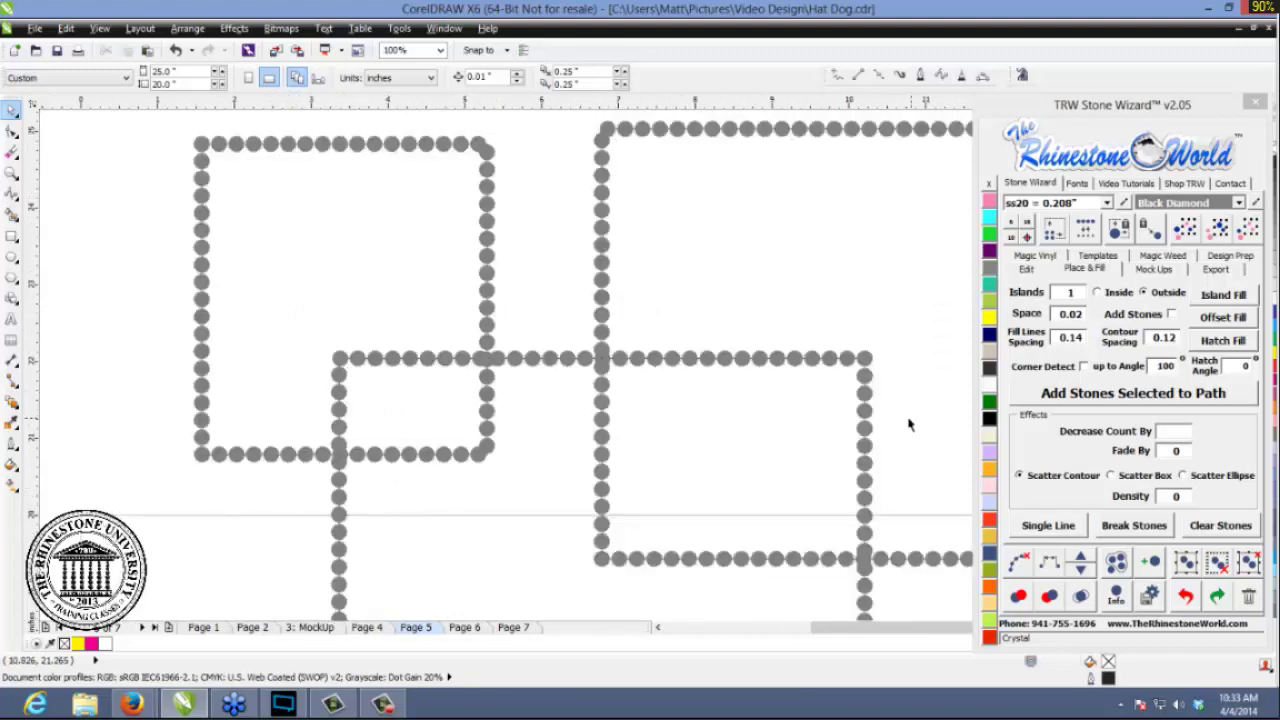
scroll(817, 410, "down", 1)
scroll(817, 391, "up", 2)
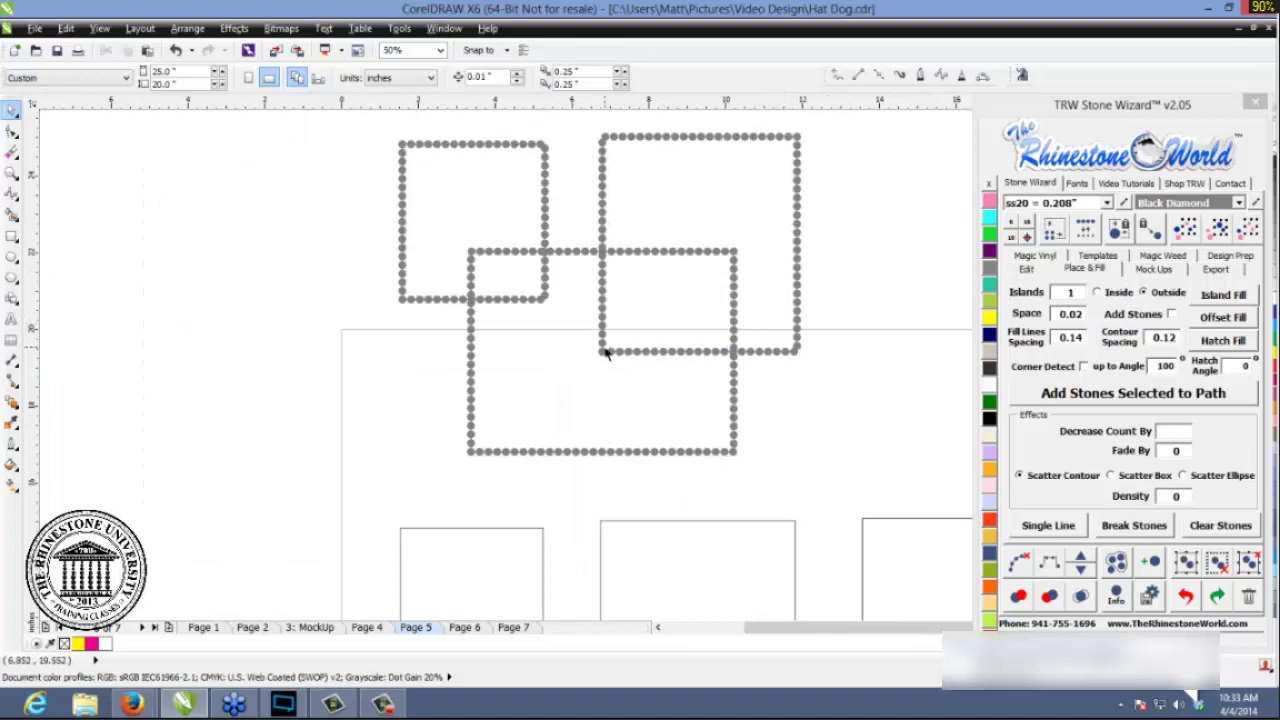
scroll(604, 352, "up", 2)
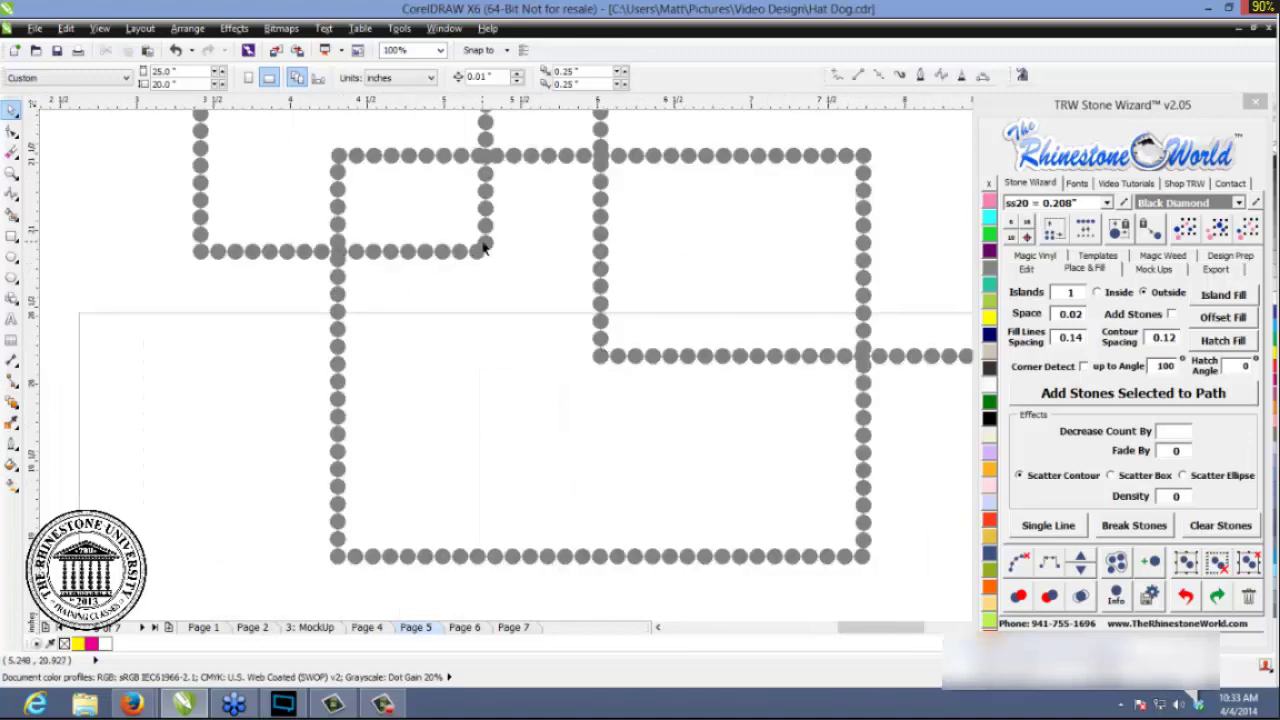
- Turn on Corner Detect up to 100° and add stones along the paths of the original left group of rectangles
scroll(481, 245, "down", 6)
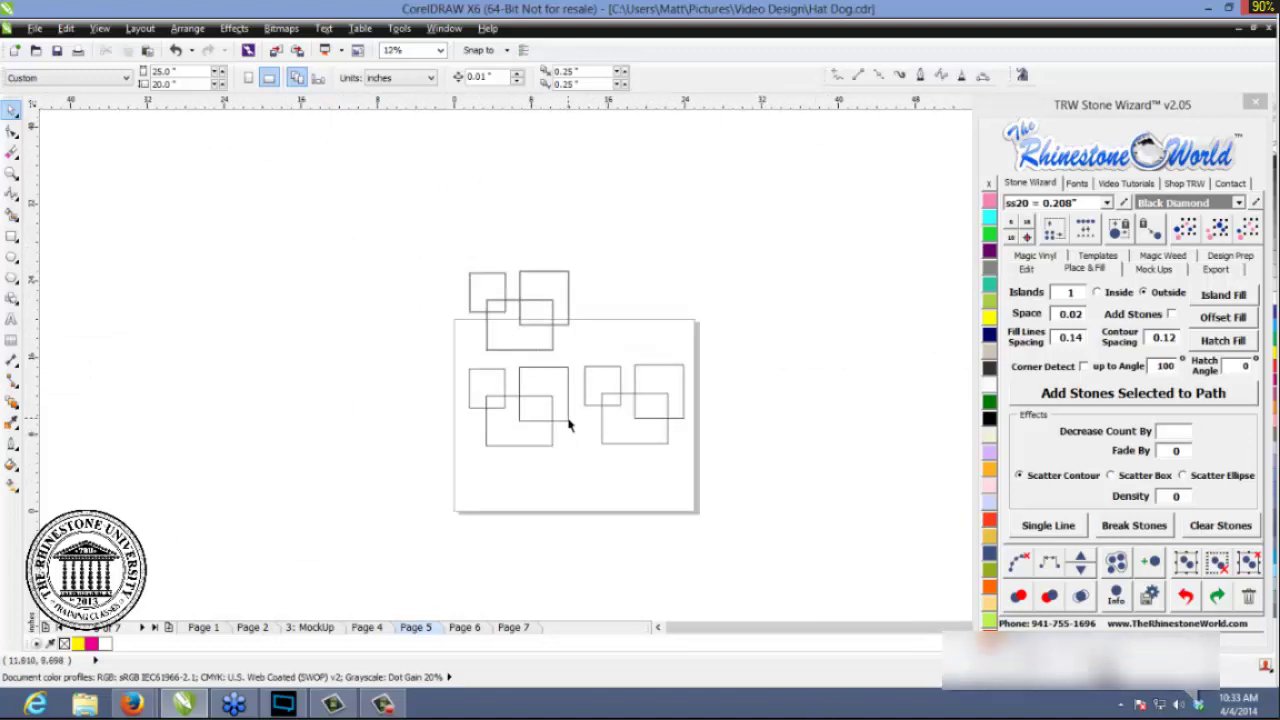
scroll(566, 423, "up", 2)
left_click_drag(342, 300, 577, 498)
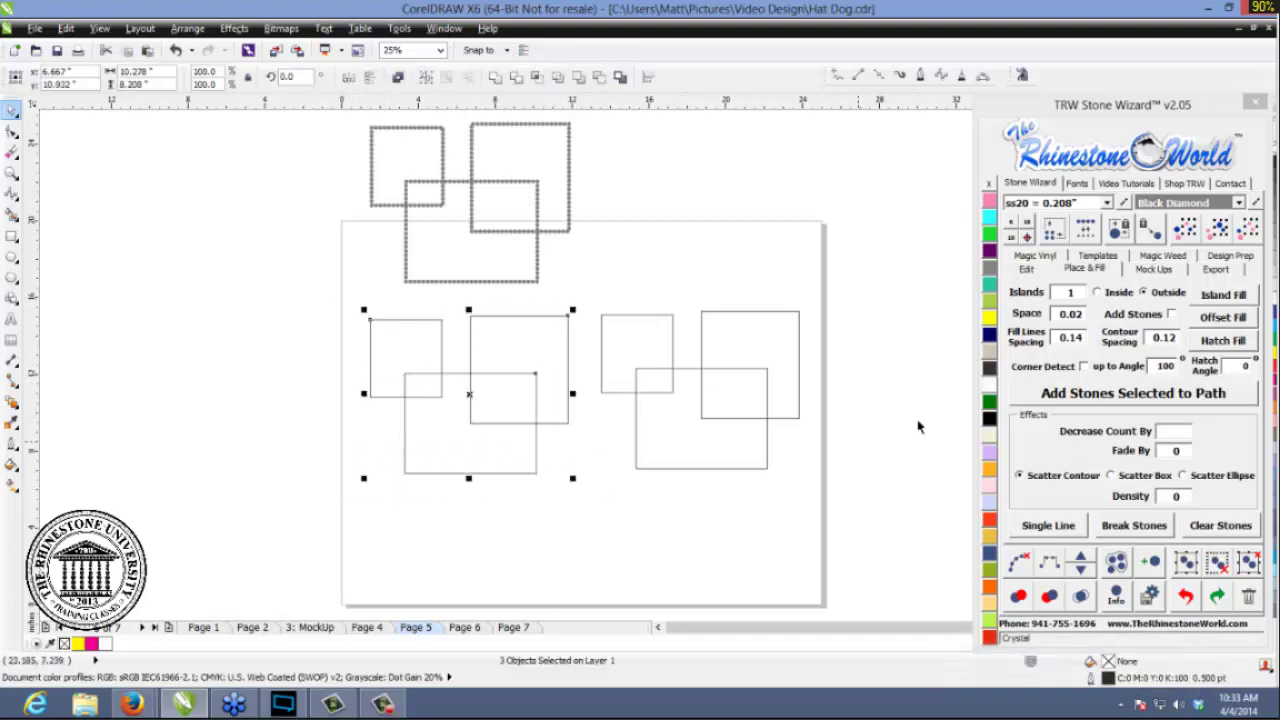
left_click(1085, 368)
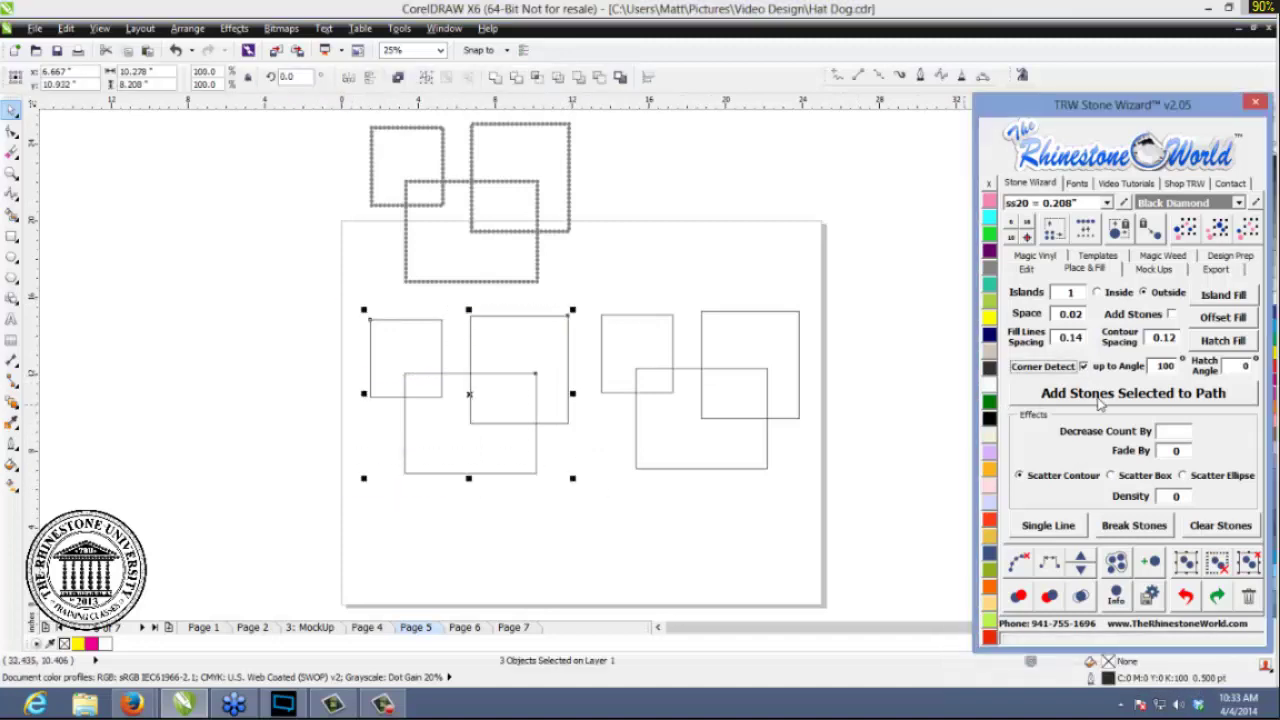
left_click(1100, 400)
left_click(611, 260)
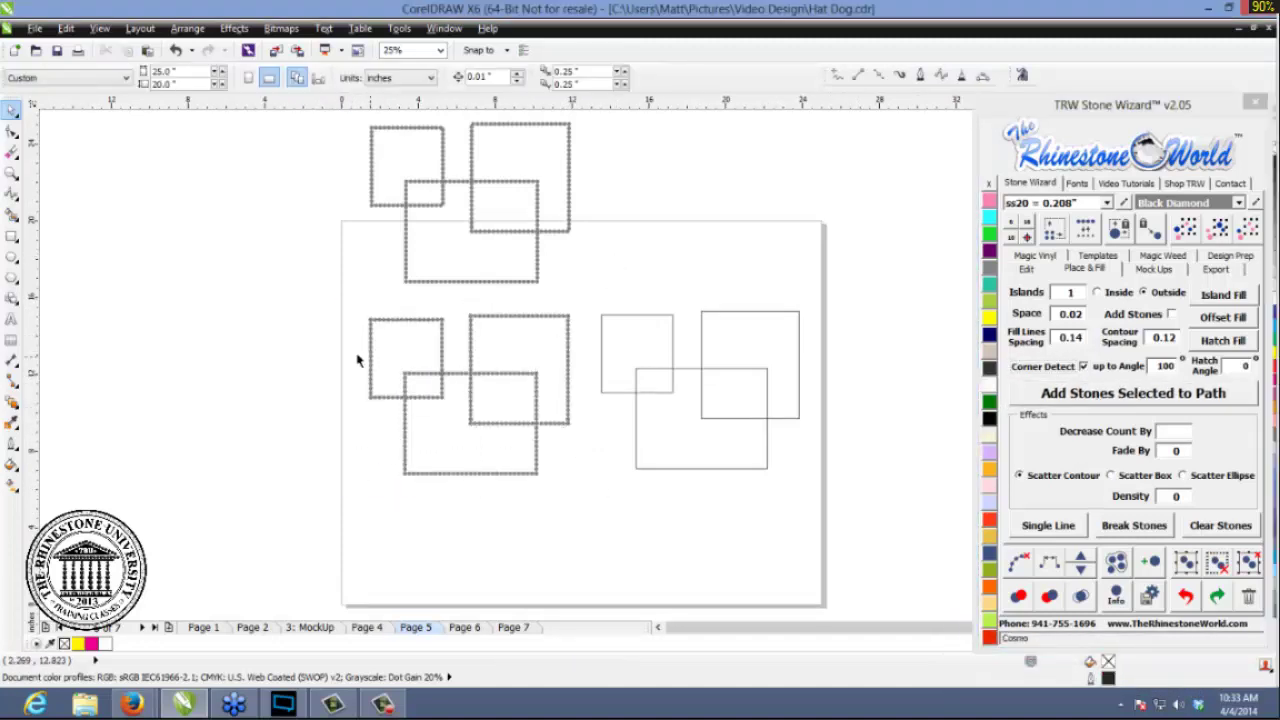
- Compare the stone corners of the upper rectangles with those of the corner-detected rectangles below
scroll(400, 323, "up", 2)
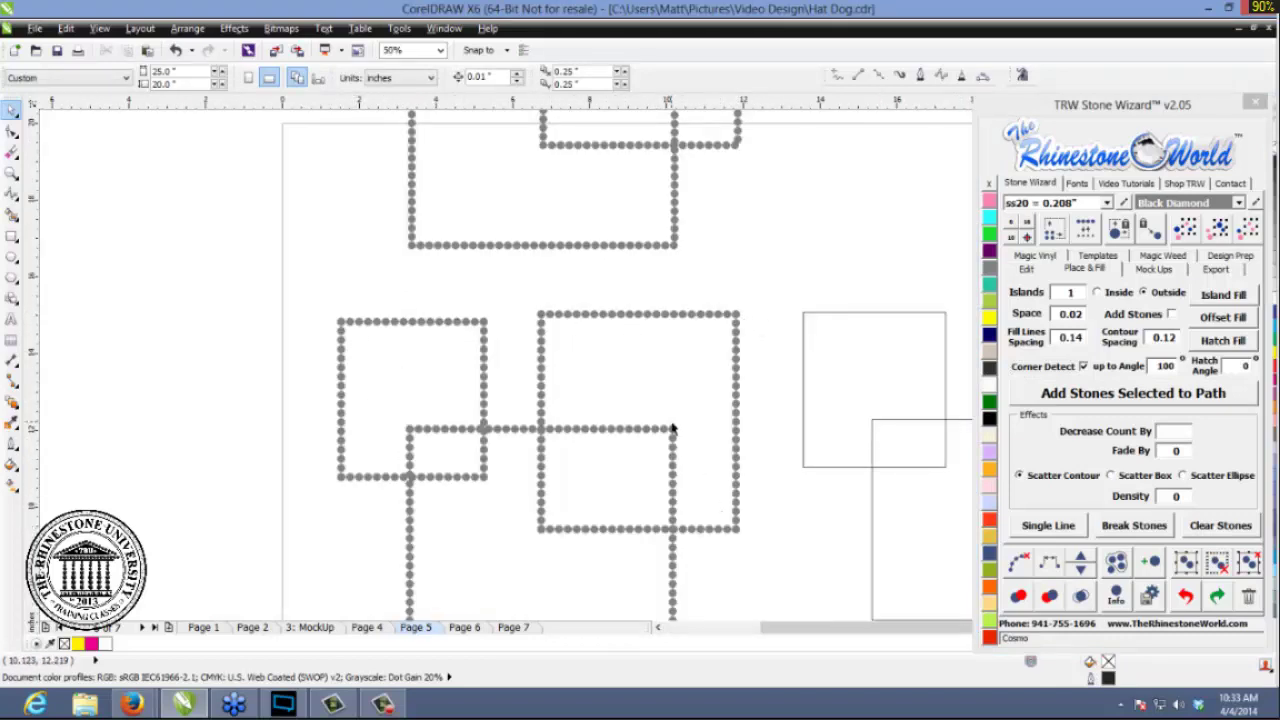
scroll(709, 358, "down", 1)
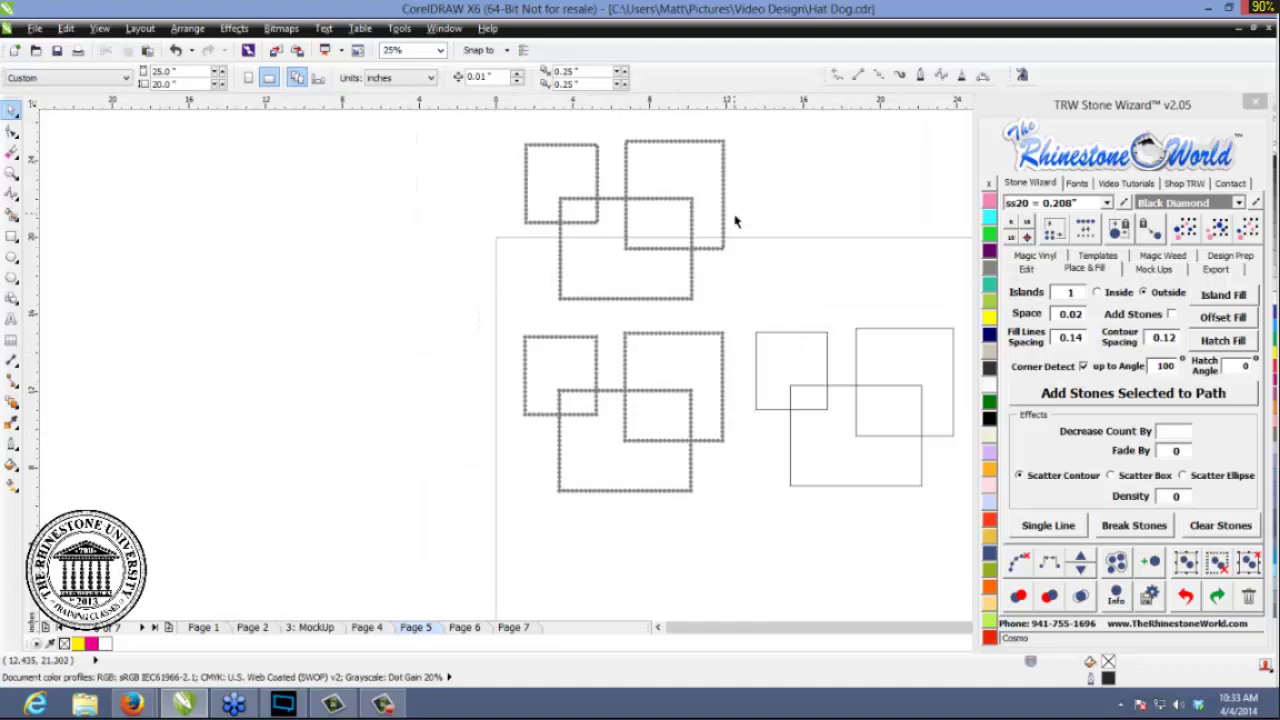
scroll(734, 220, "up", 3)
scroll(680, 170, "up", 3)
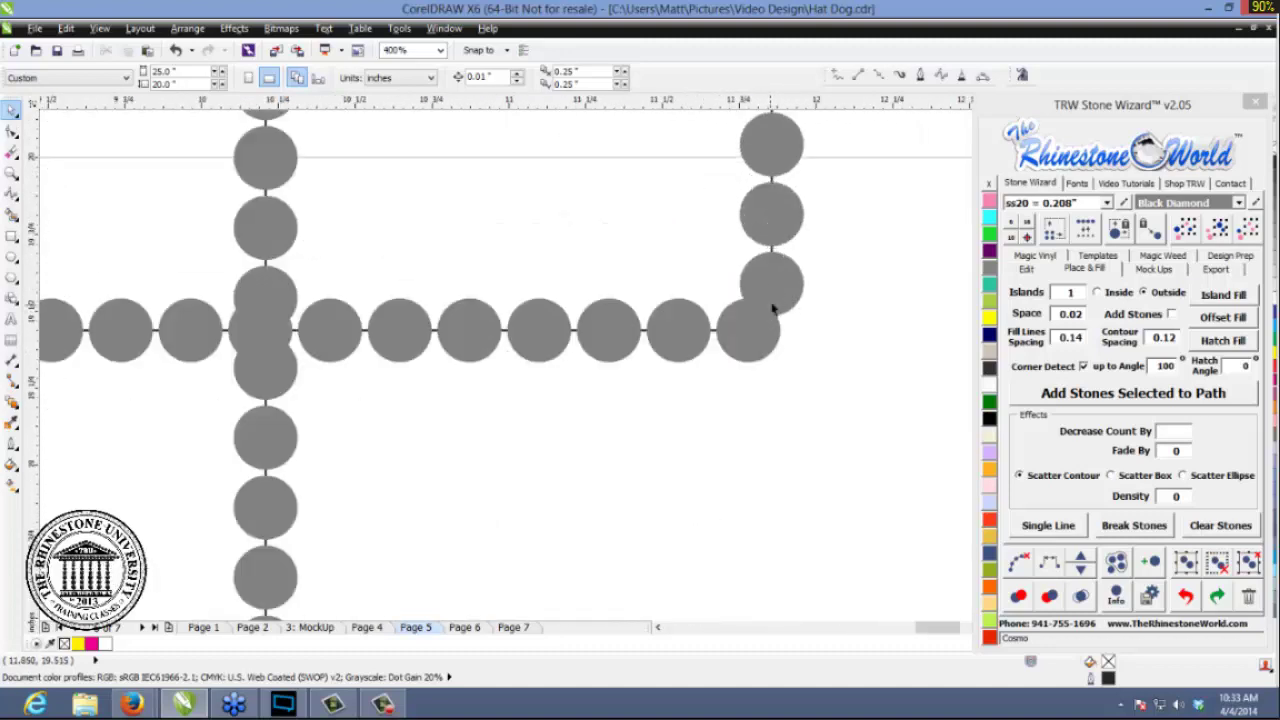
scroll(772, 310, "down", 4)
scroll(790, 545, "up", 2)
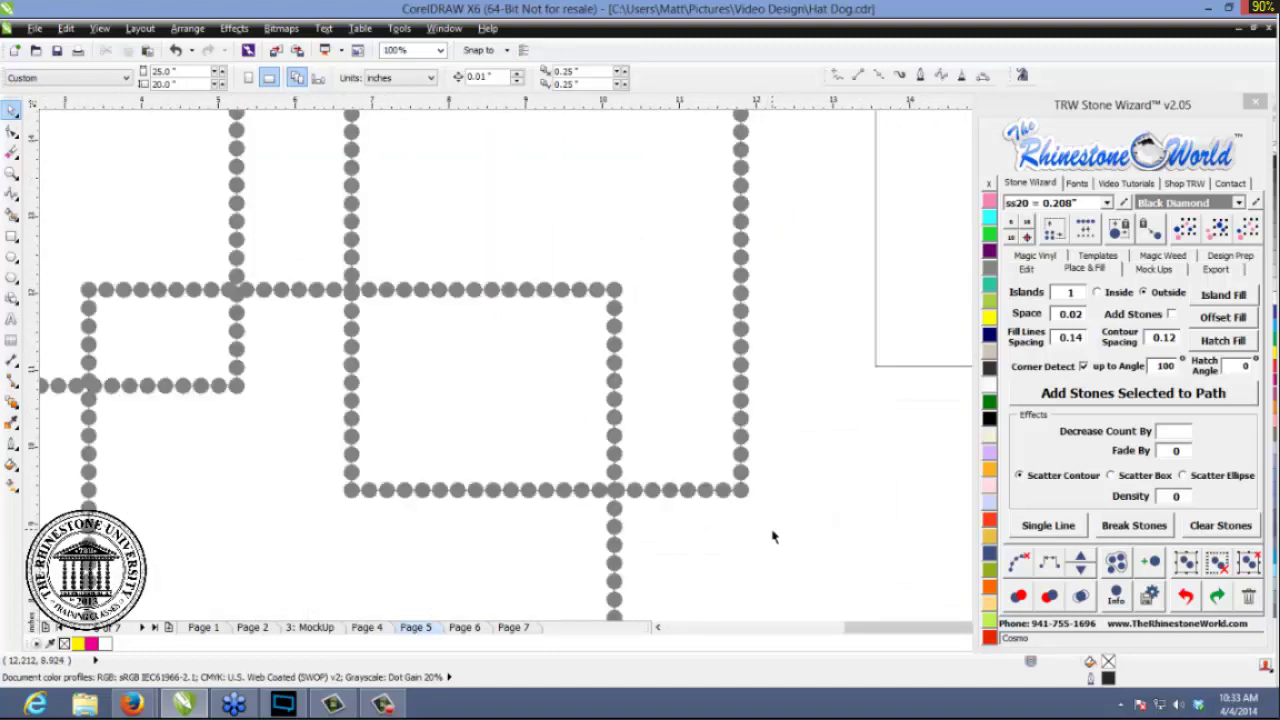
scroll(708, 417, "up", 1)
scroll(700, 428, "down", 3)
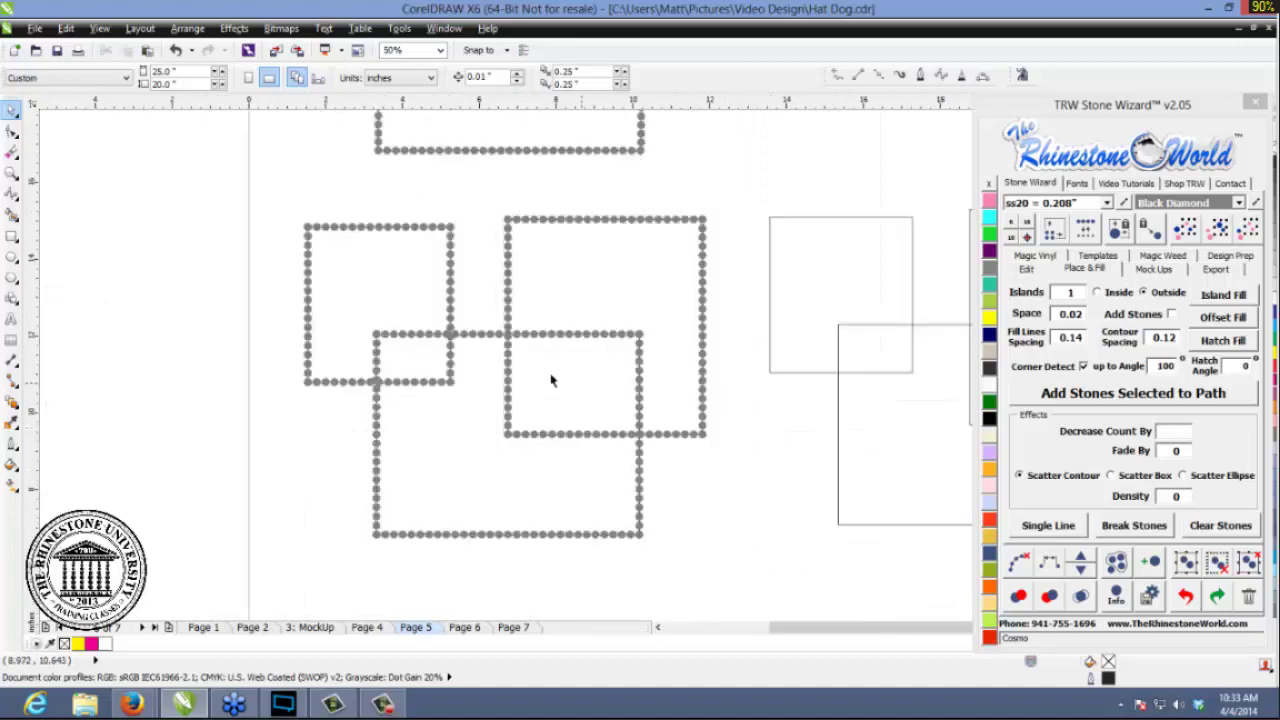
- Inspect the stones where the sides of the lower stoned rectangles cross each other
scroll(446, 345, "up", 3)
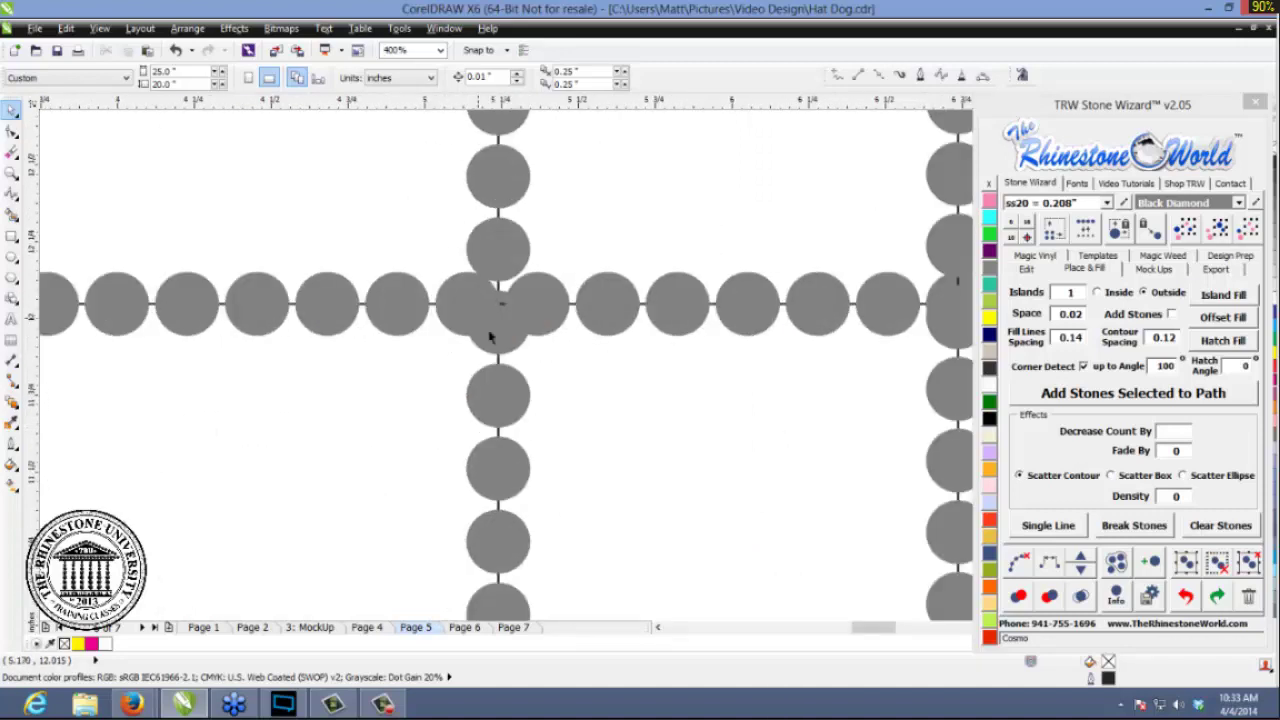
scroll(507, 320, "down", 3)
scroll(641, 318, "up", 3)
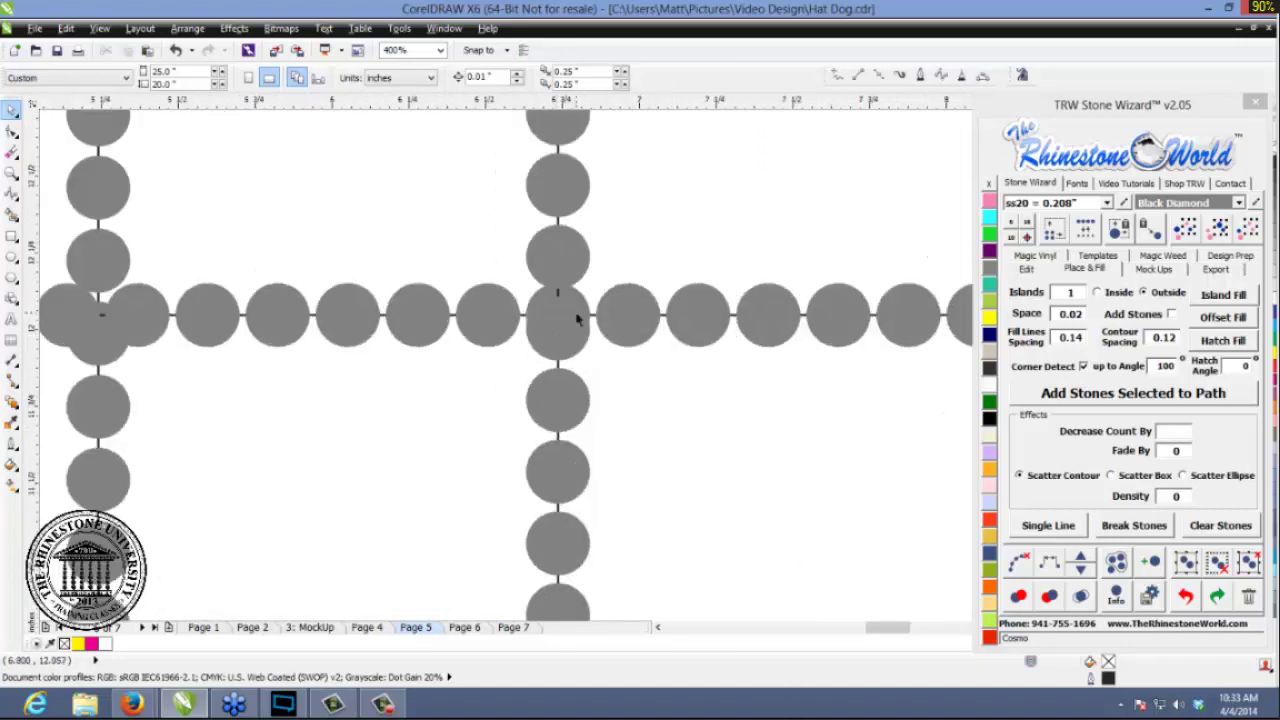
scroll(577, 318, "down", 3)
scroll(321, 404, "up", 3)
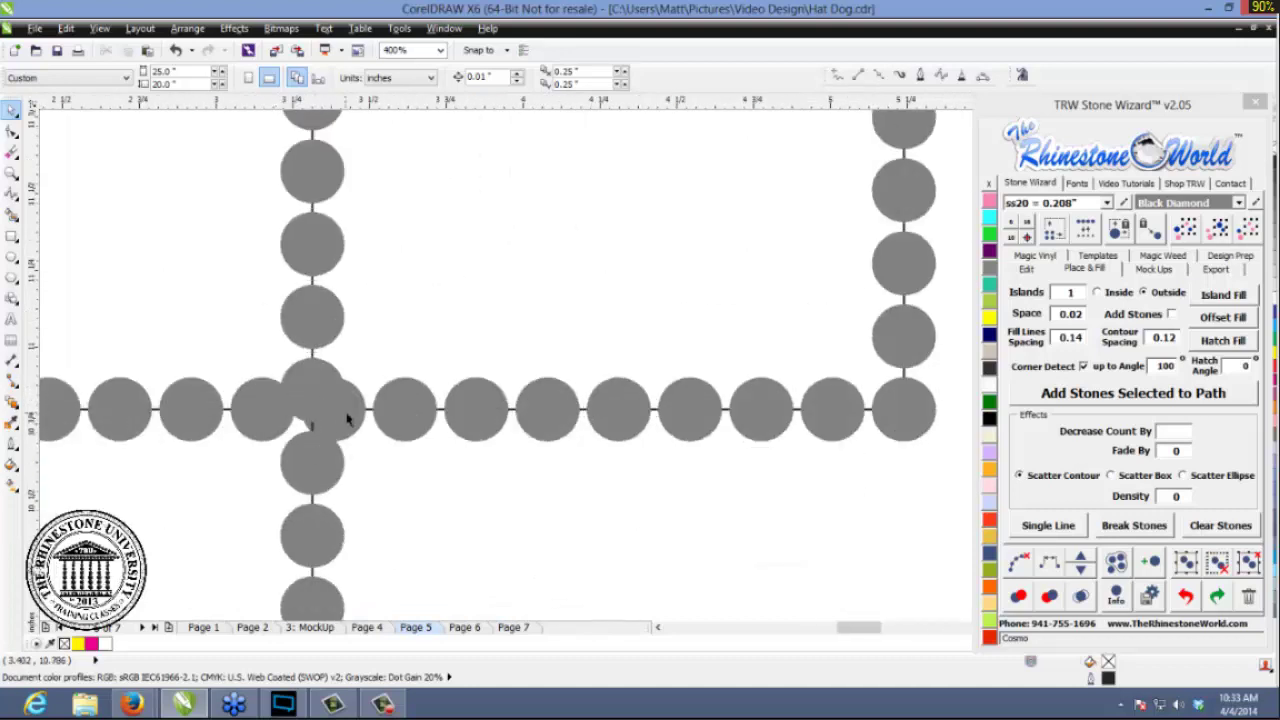
scroll(348, 420, "down", 4)
- Break the paths of the right group of three rectangles at their intersections with Magic Sections
left_click_drag(766, 303, 528, 508)
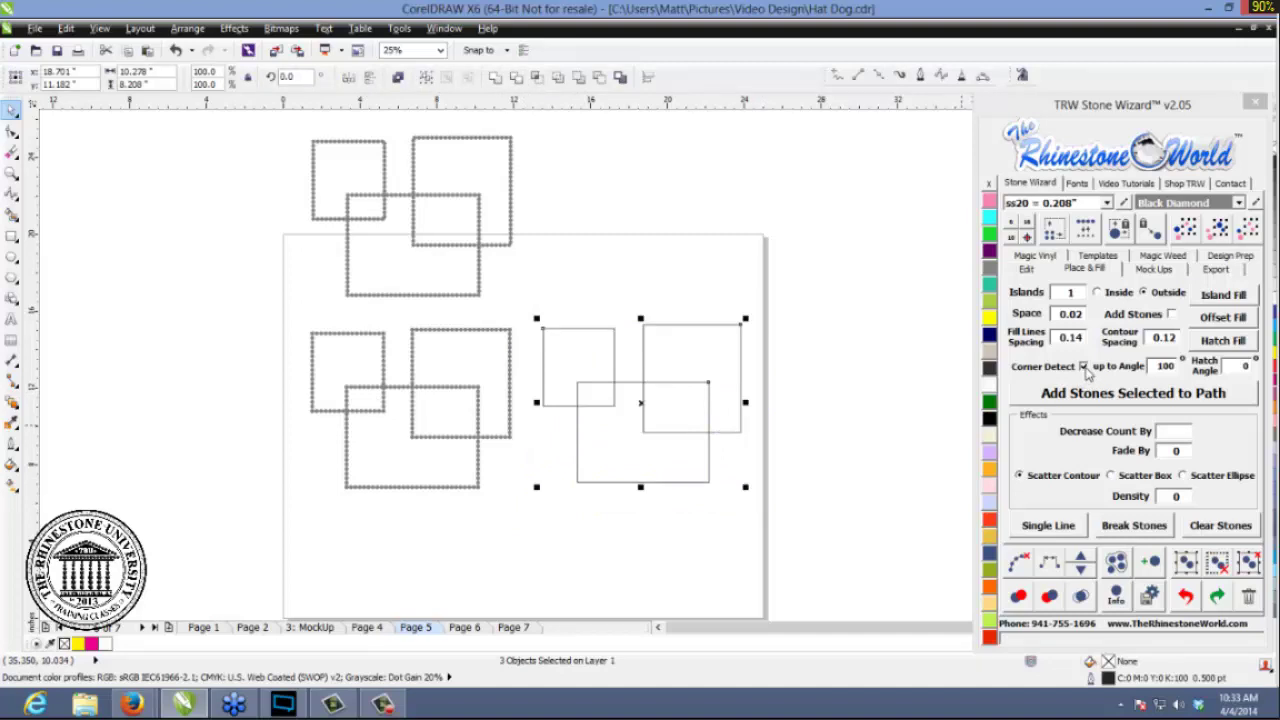
left_click(1033, 271)
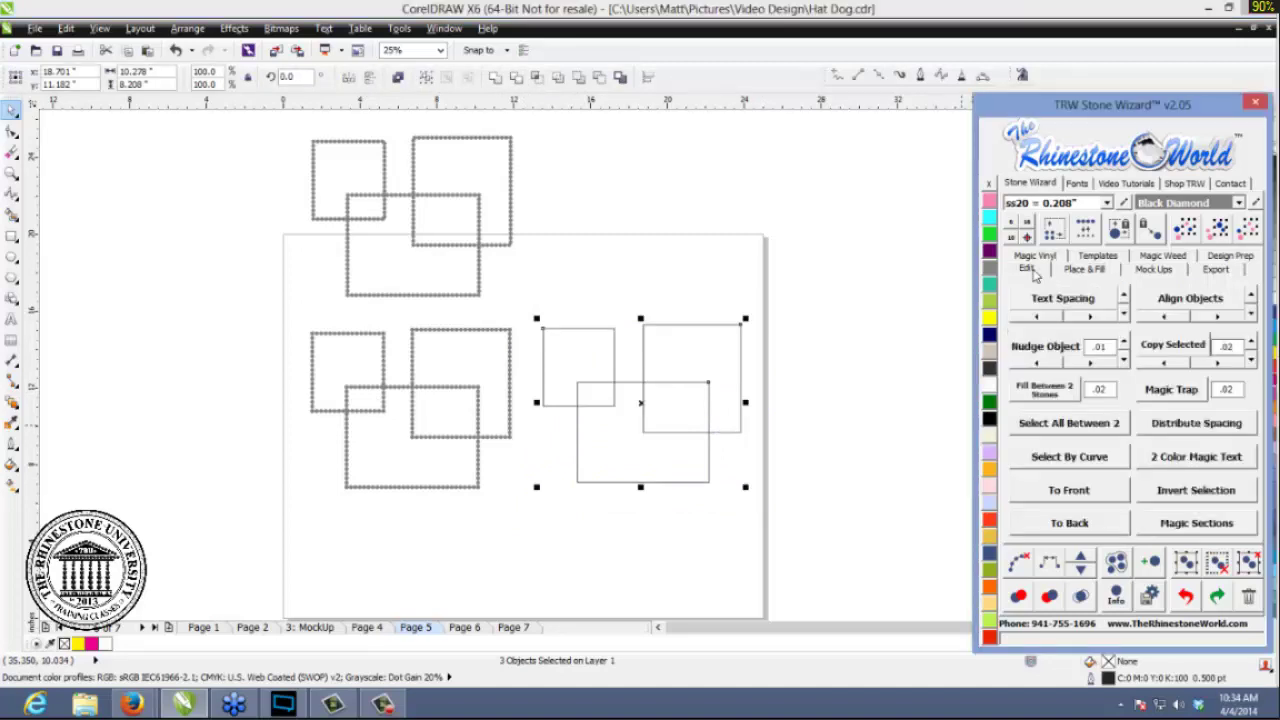
left_click(1193, 524)
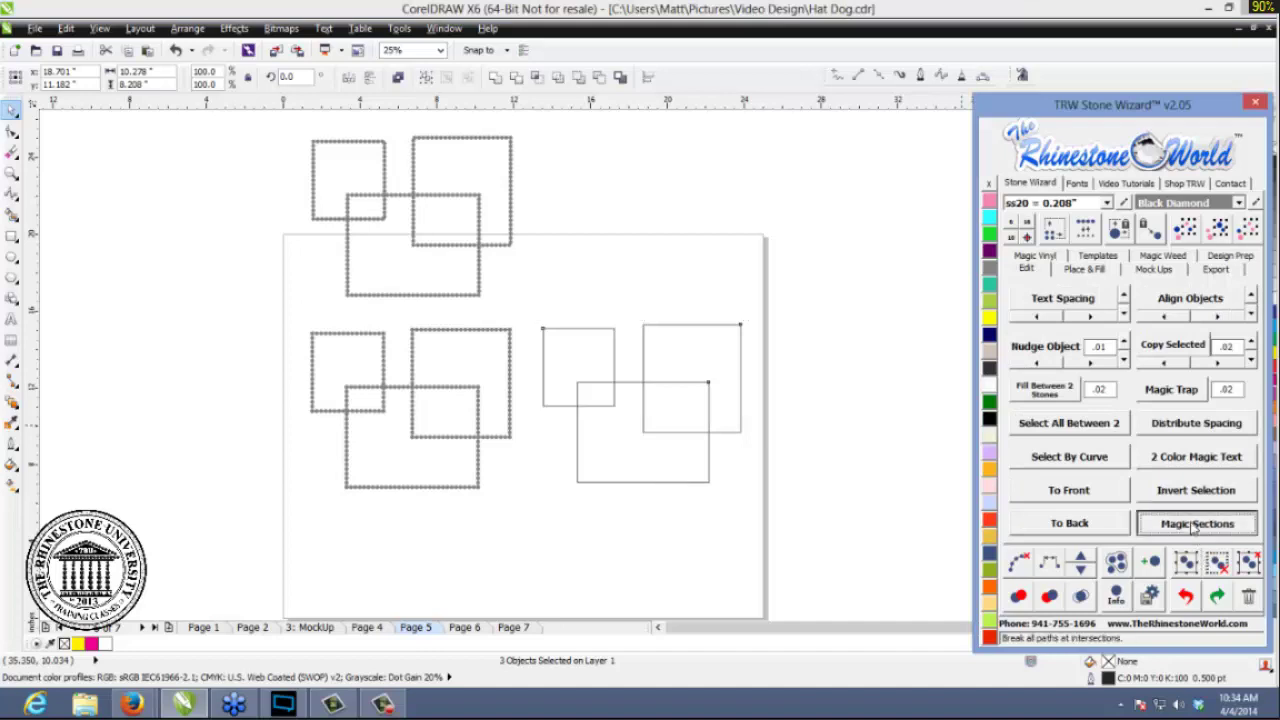
left_click(793, 418)
- Pull the outer segments of the three sectioned rectangles away from the shared intersections
scroll(720, 366, "up", 1)
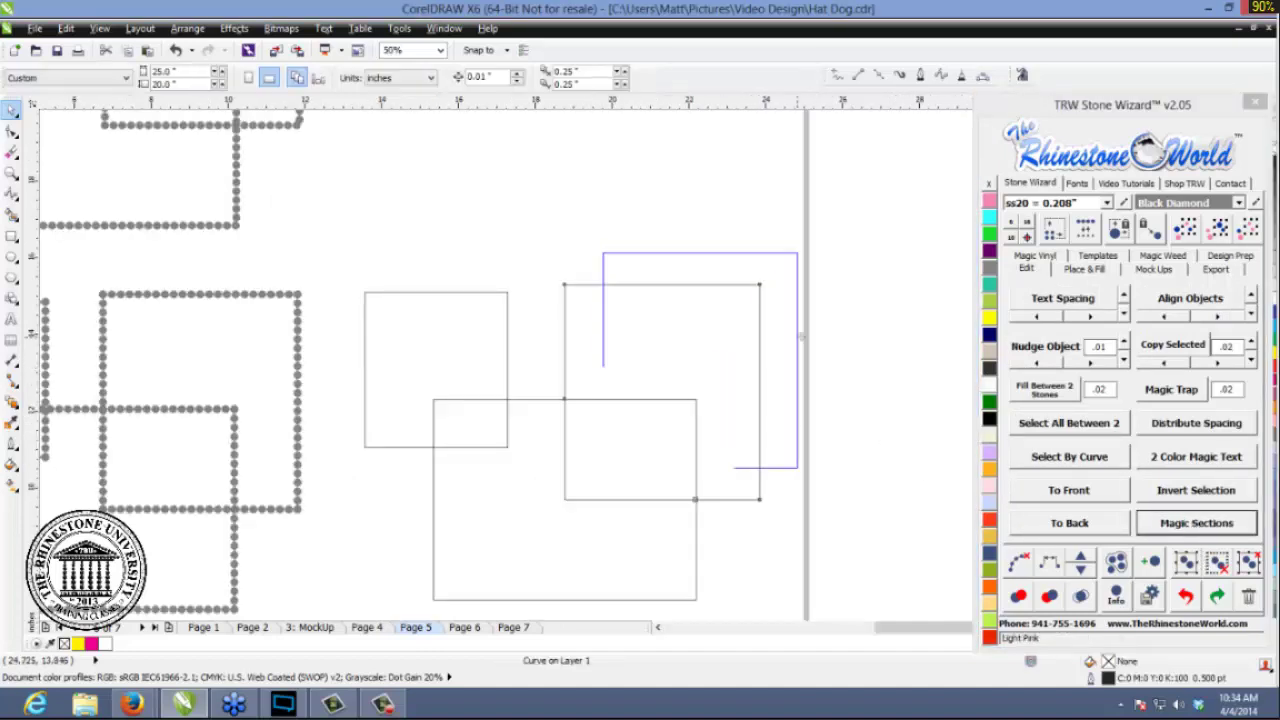
left_click(804, 336)
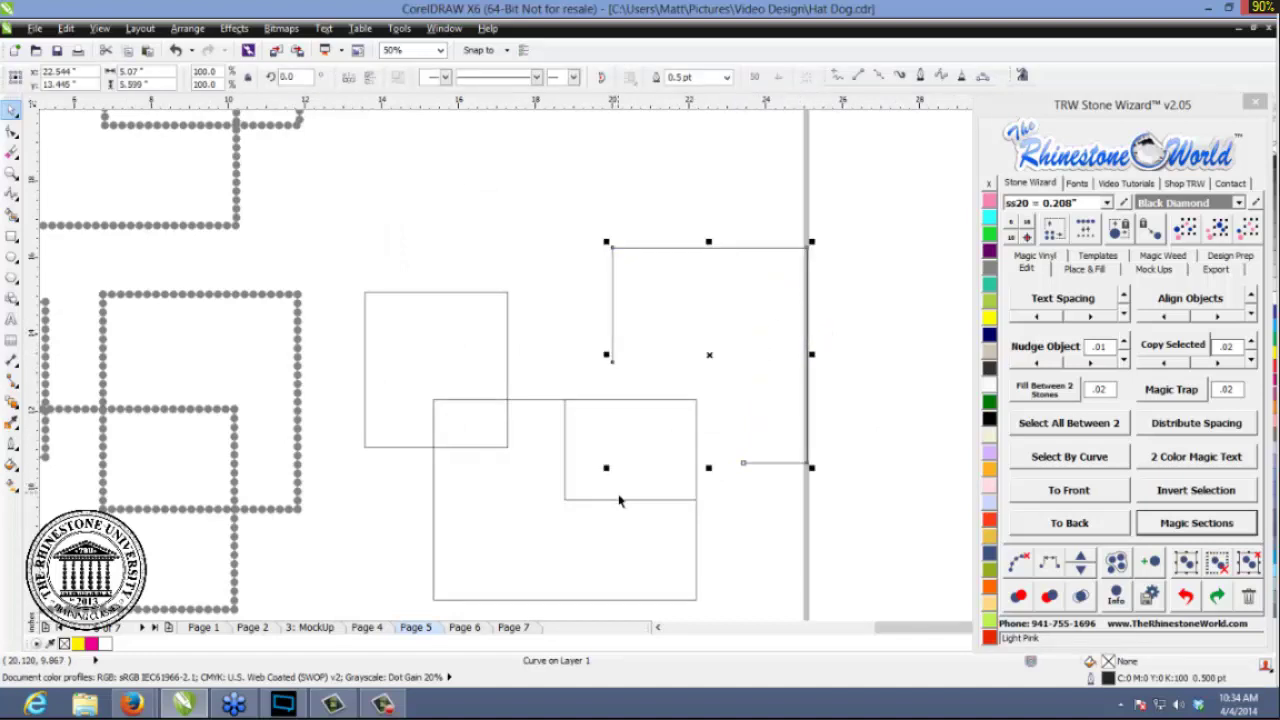
left_click_drag(617, 499, 599, 519)
left_click_drag(507, 365, 537, 353)
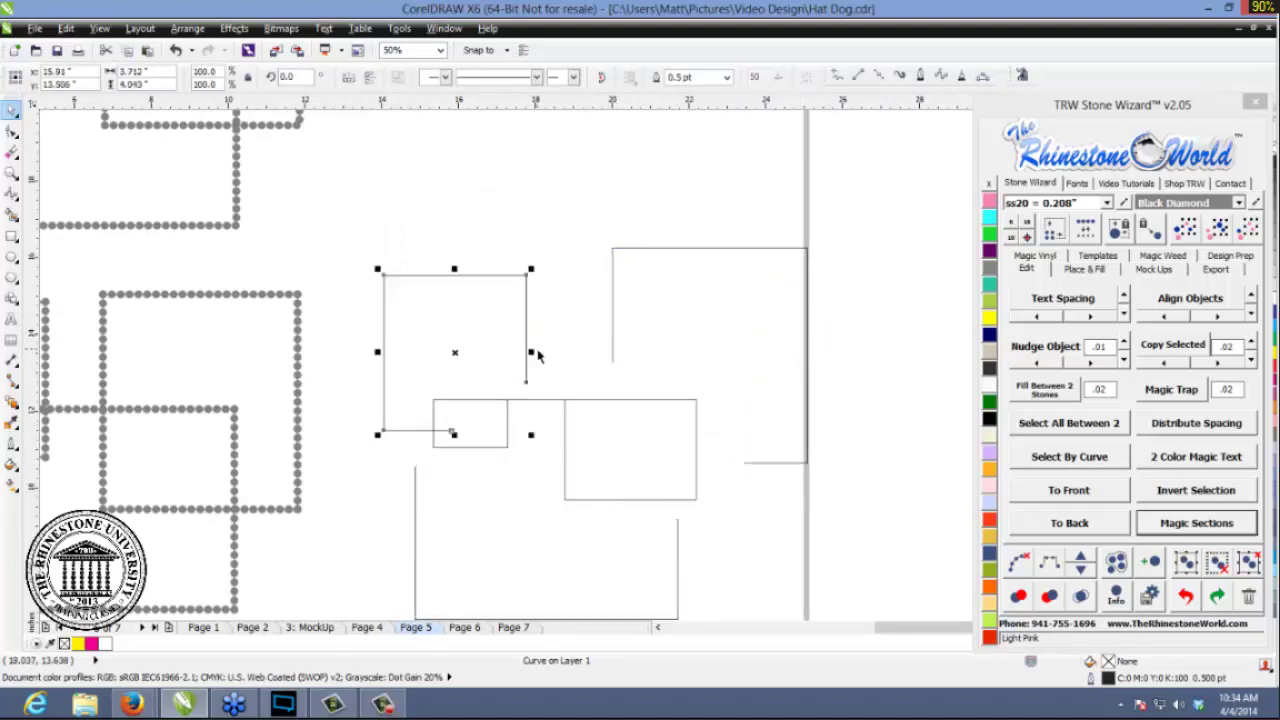
- Undo the moves of the three outer rectangle segments
key("ctrl+z")
key("ctrl+z")
key("ctrl+z")
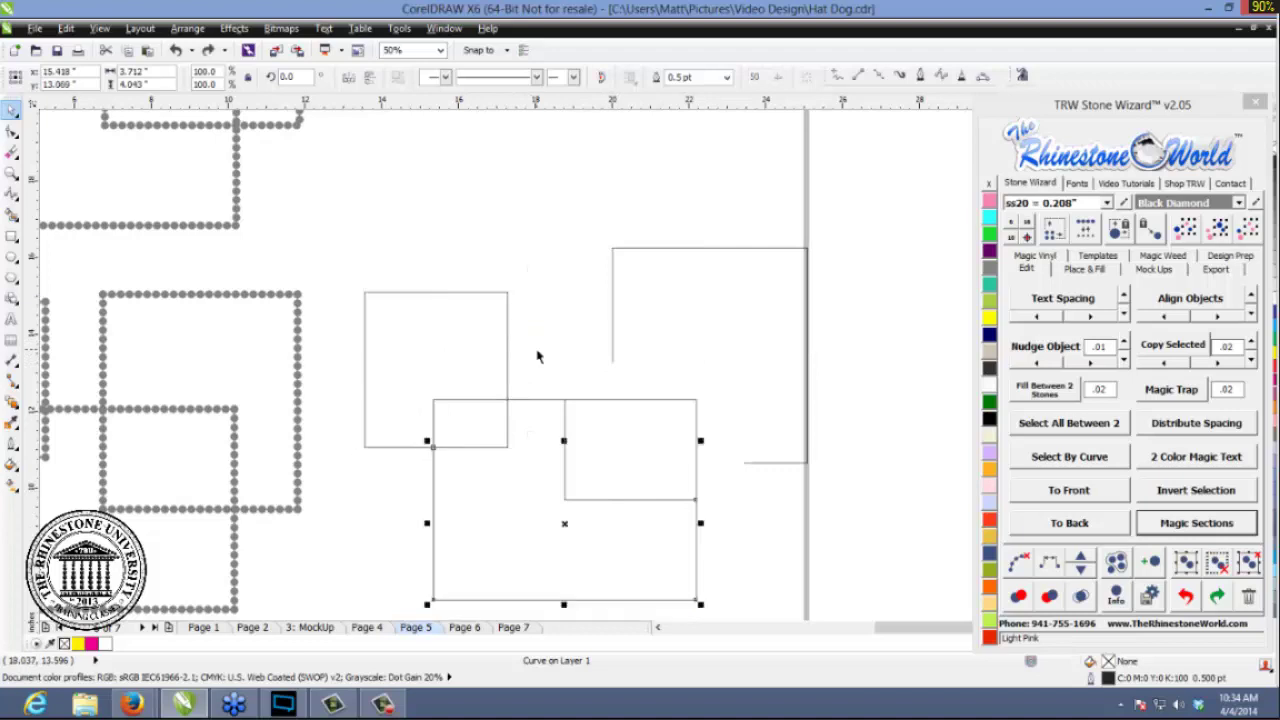
- Add ss20 Black Diamond stones to the sectioned paths of the right group of three rectangles, with Corner Detect on
left_click(801, 425)
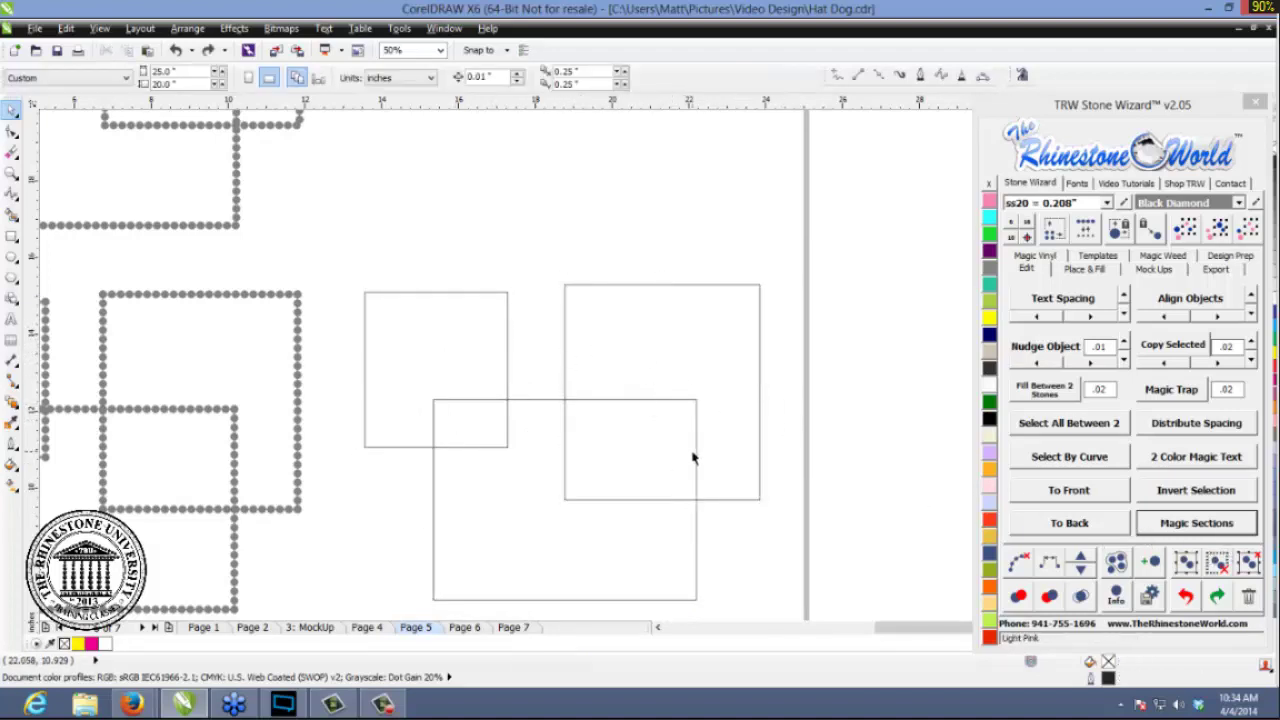
scroll(693, 458, "down", 2)
left_click_drag(780, 340, 504, 568)
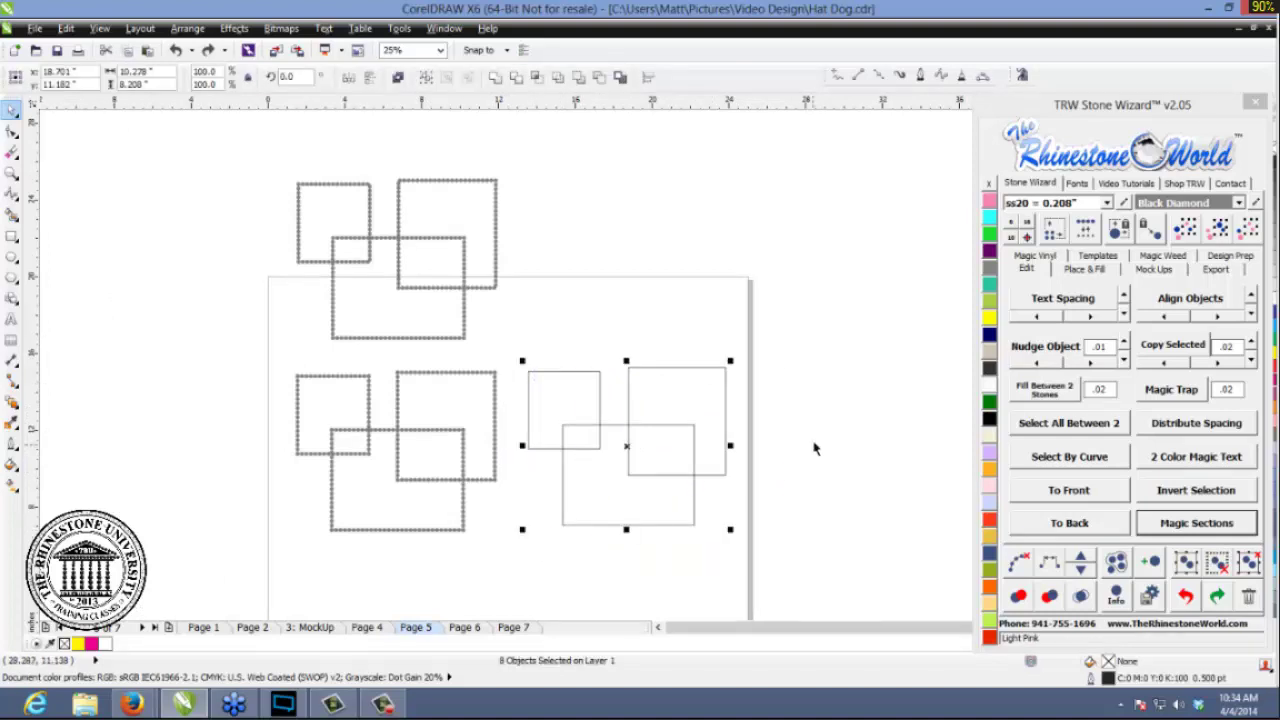
left_click(1097, 270)
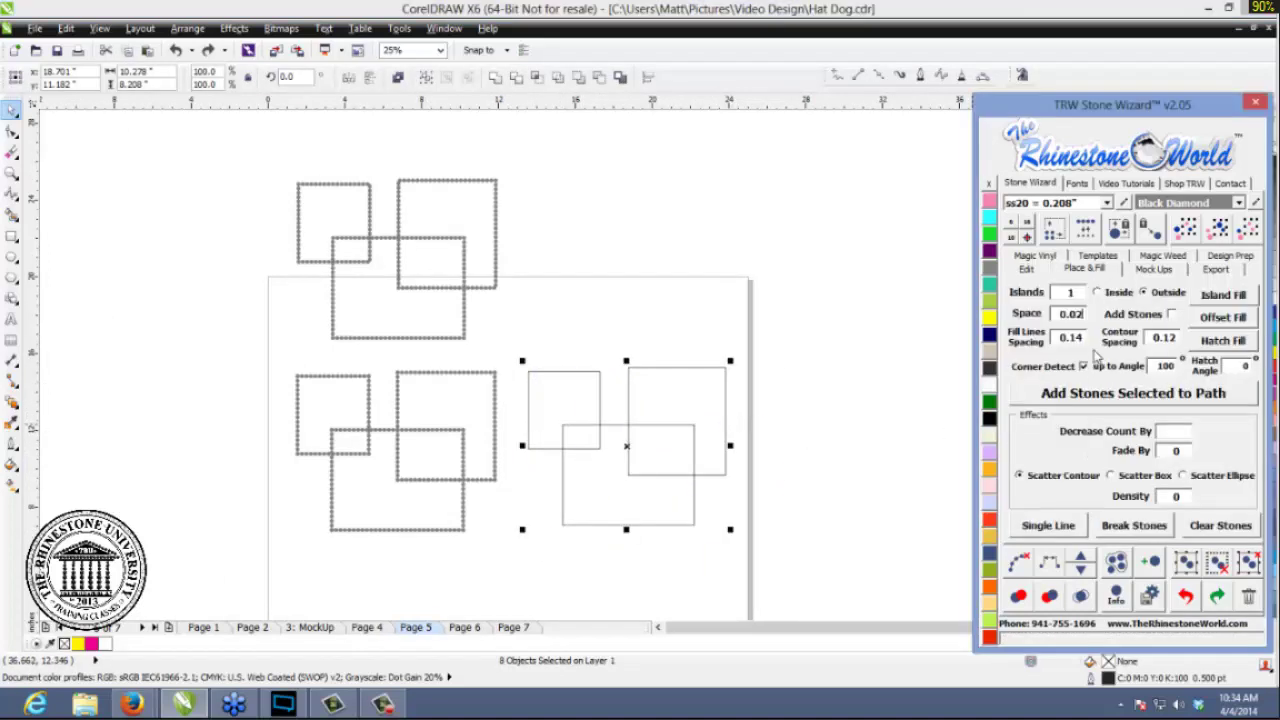
left_click(1083, 396)
left_click(791, 444)
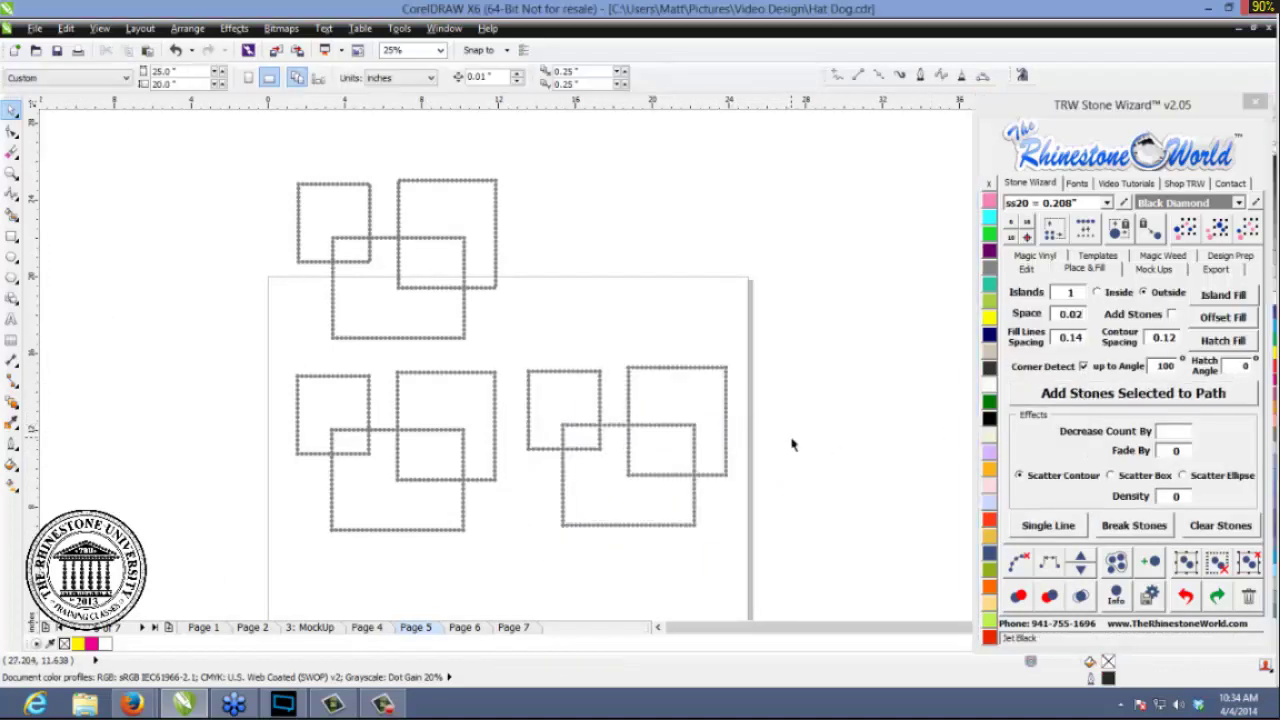
- Inspect the corners and crossings of the newly stoned right group of rectangles
scroll(540, 386, "up", 3)
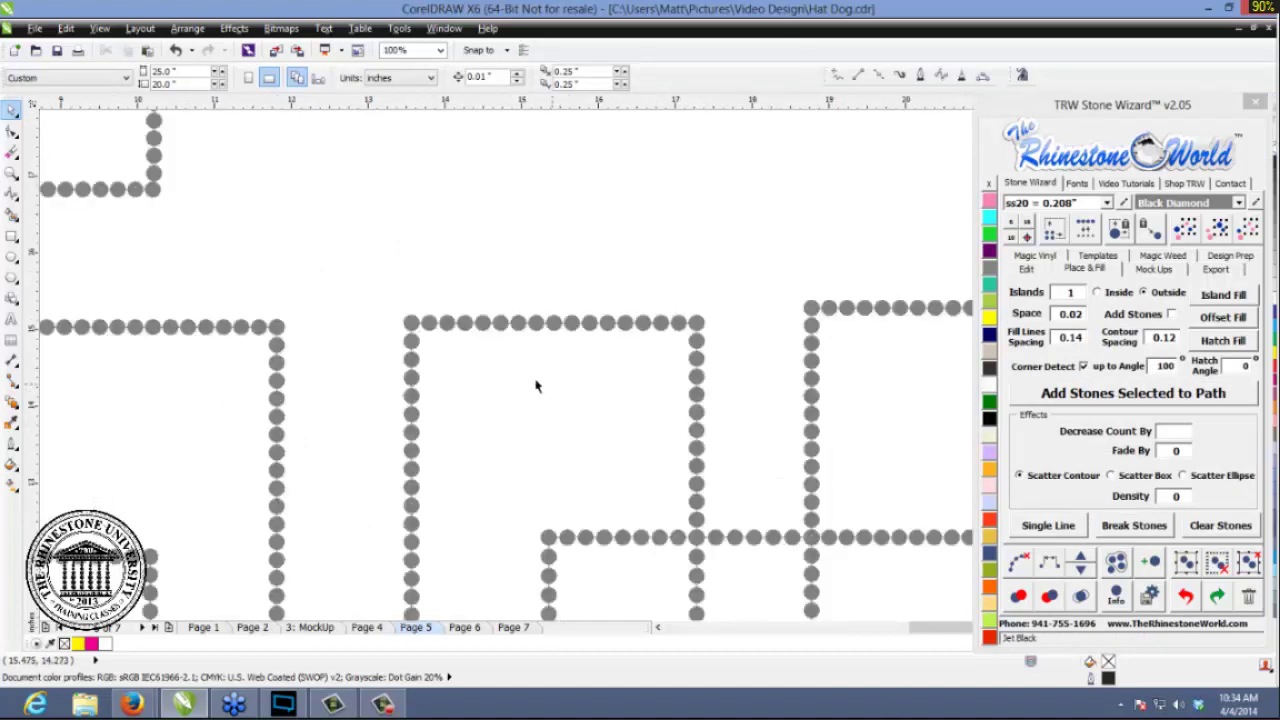
scroll(686, 322, "down", 2)
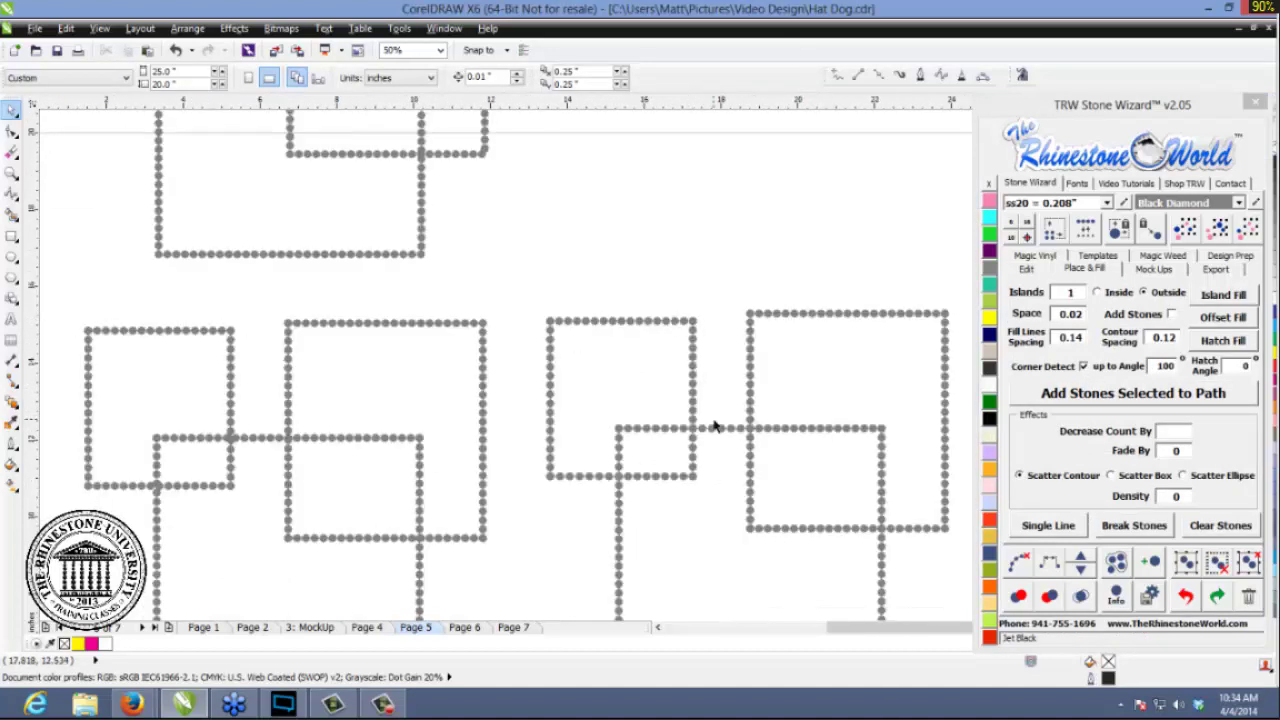
scroll(686, 437, "up", 2)
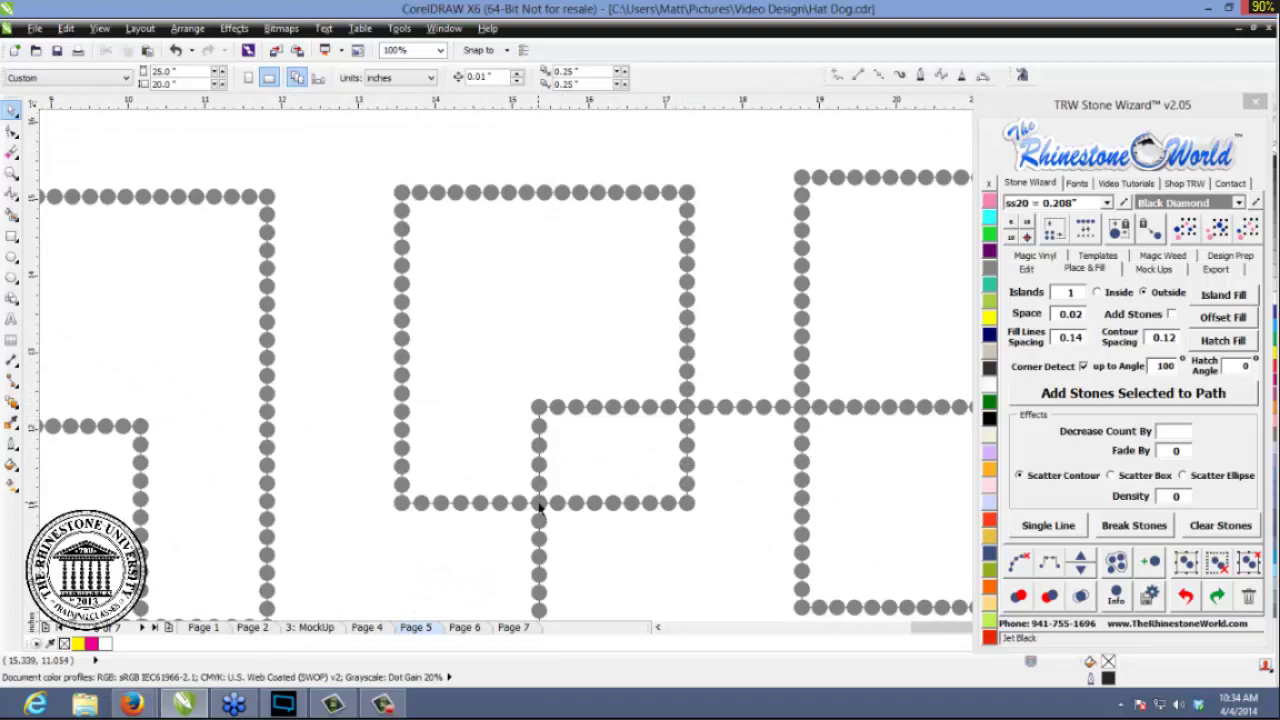
scroll(545, 500, "down", 1)
scroll(725, 463, "down", 1)
scroll(757, 500, "up", 1)
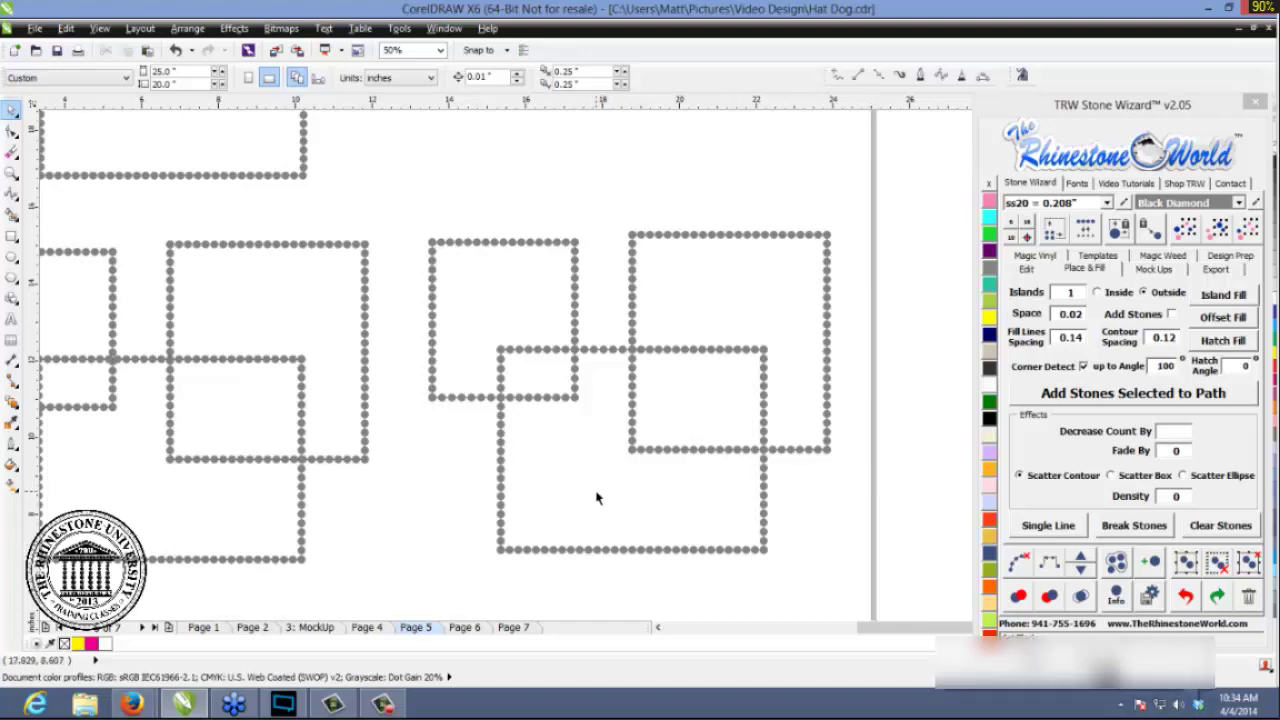
- Compare the stones at the crossings of the upper and lower left rectangle groups
scroll(112, 373, "up", 2)
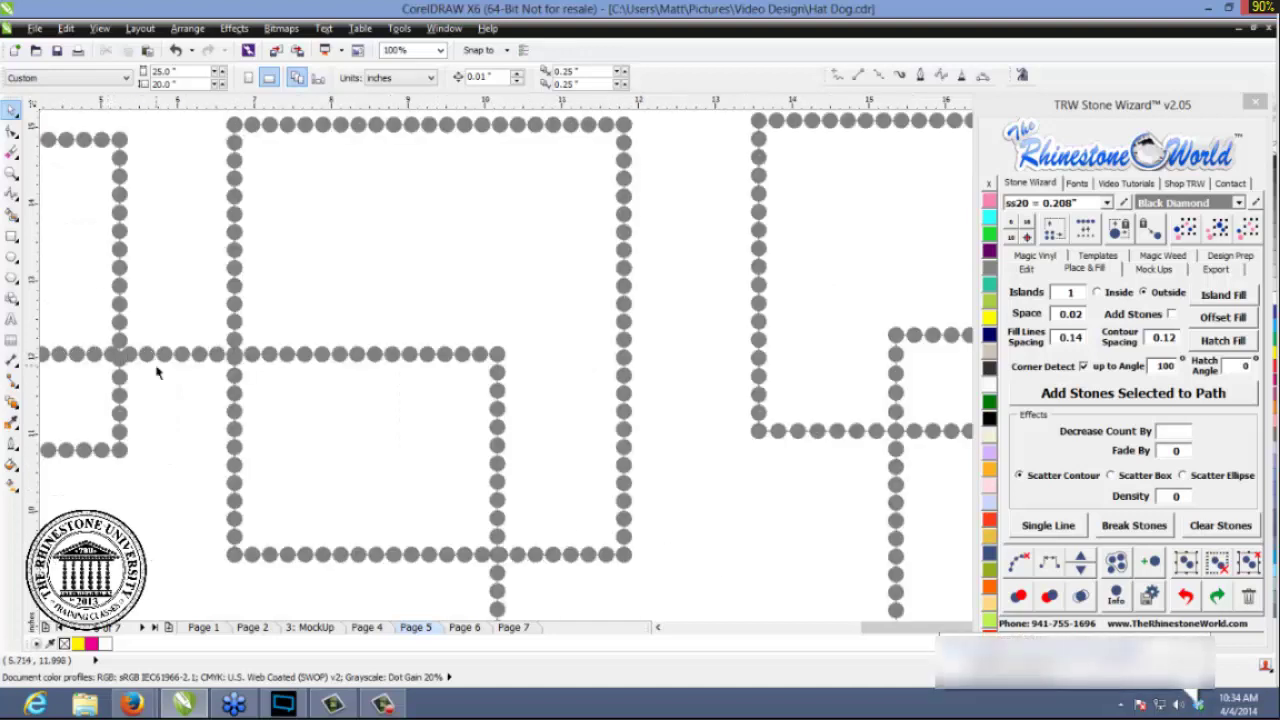
scroll(160, 366, "down", 5)
scroll(155, 298, "up", 5)
scroll(153, 295, "down", 1)
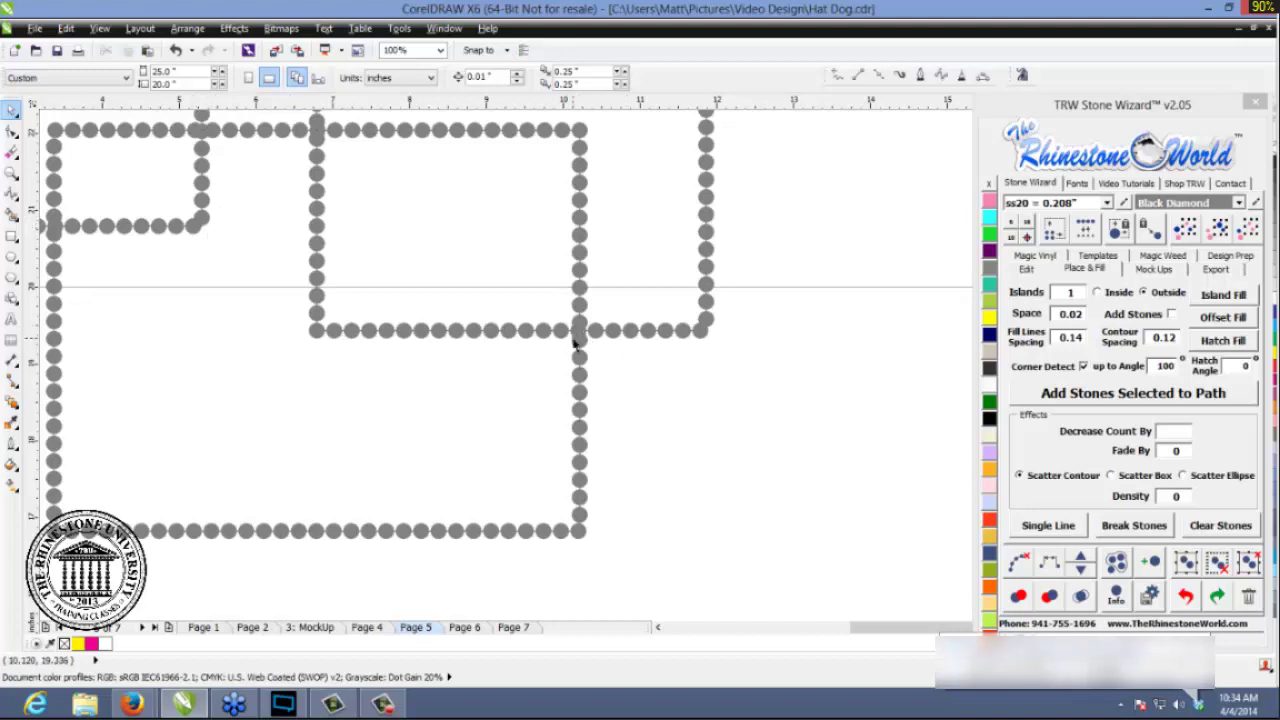
scroll(578, 330, "down", 3)
scroll(583, 314, "up", 2)
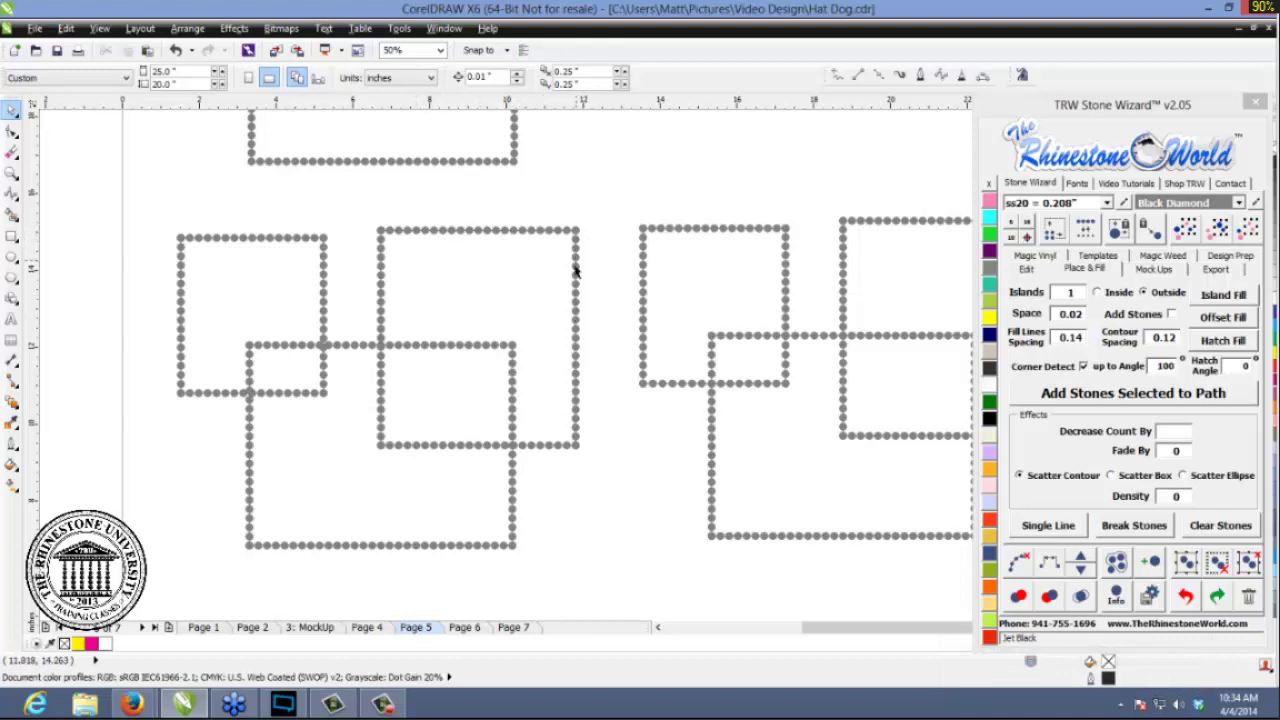
scroll(391, 393, "up", 4)
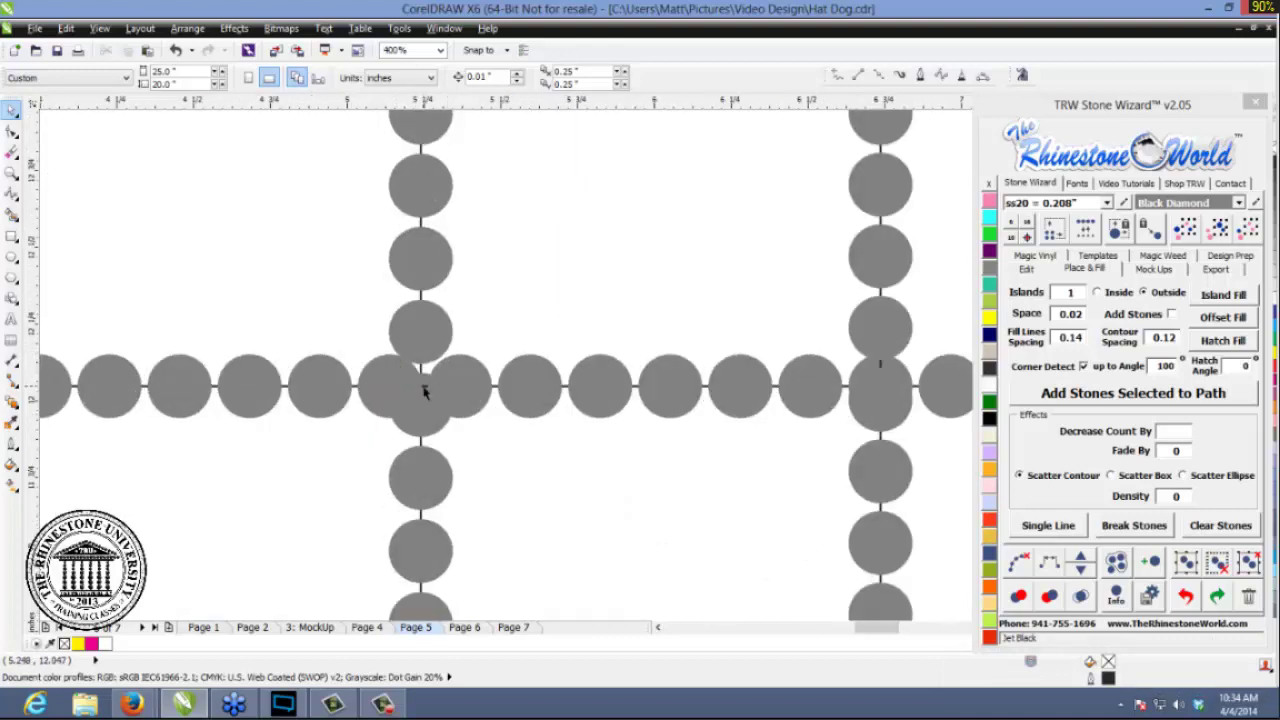
scroll(424, 393, "down", 6)
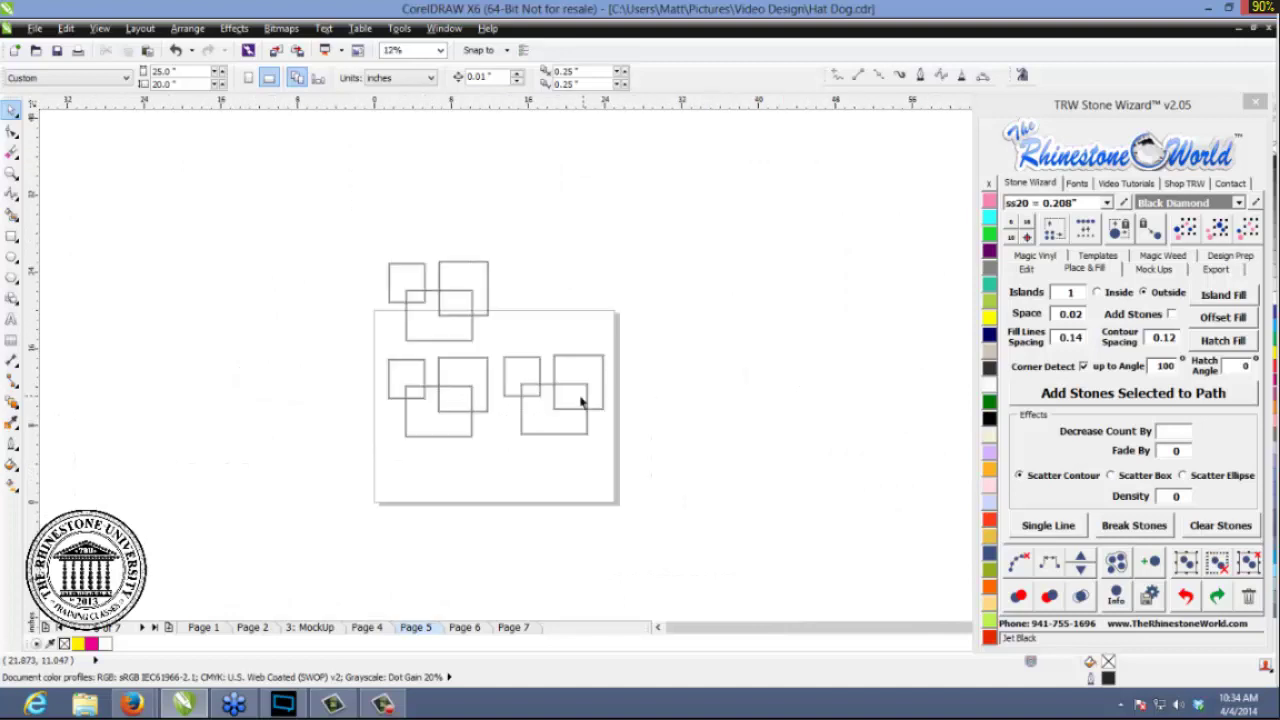
- Examine up close how the stones share each intersection in the right, sectioned rectangle group
scroll(580, 401, "up", 4)
scroll(587, 398, "down", 1)
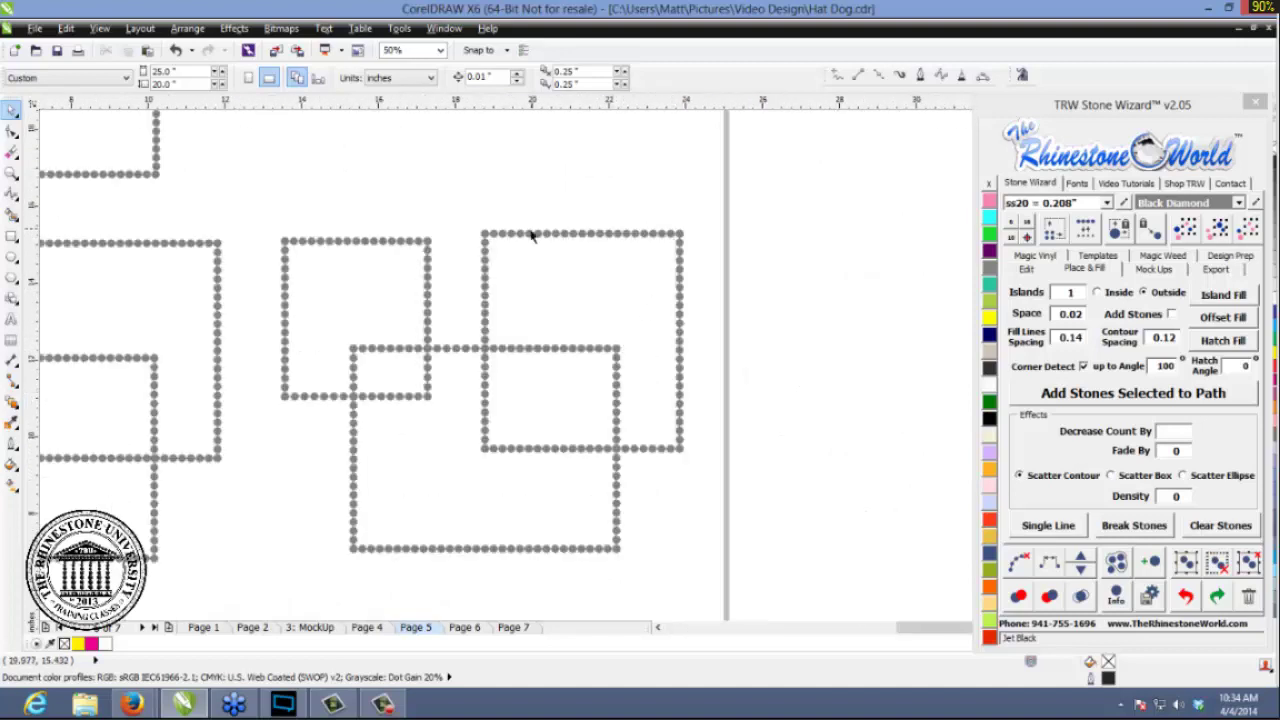
scroll(437, 364, "up", 2)
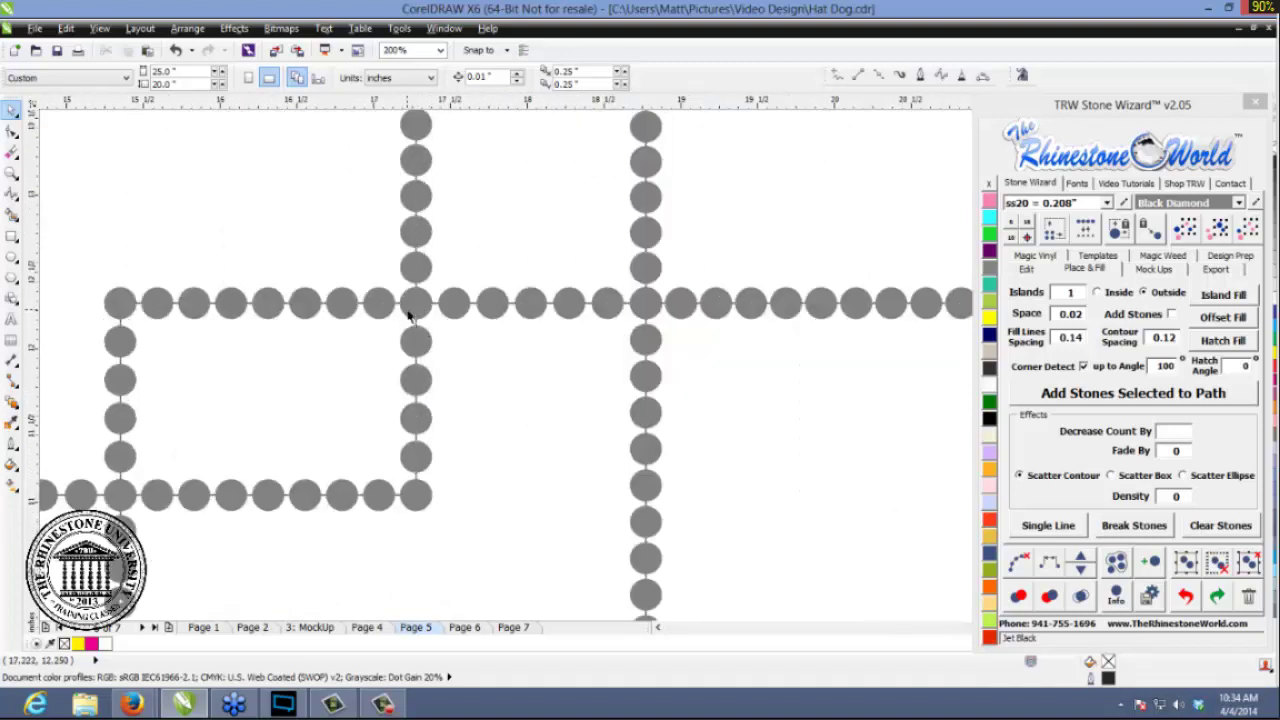
scroll(636, 338, "down", 2)
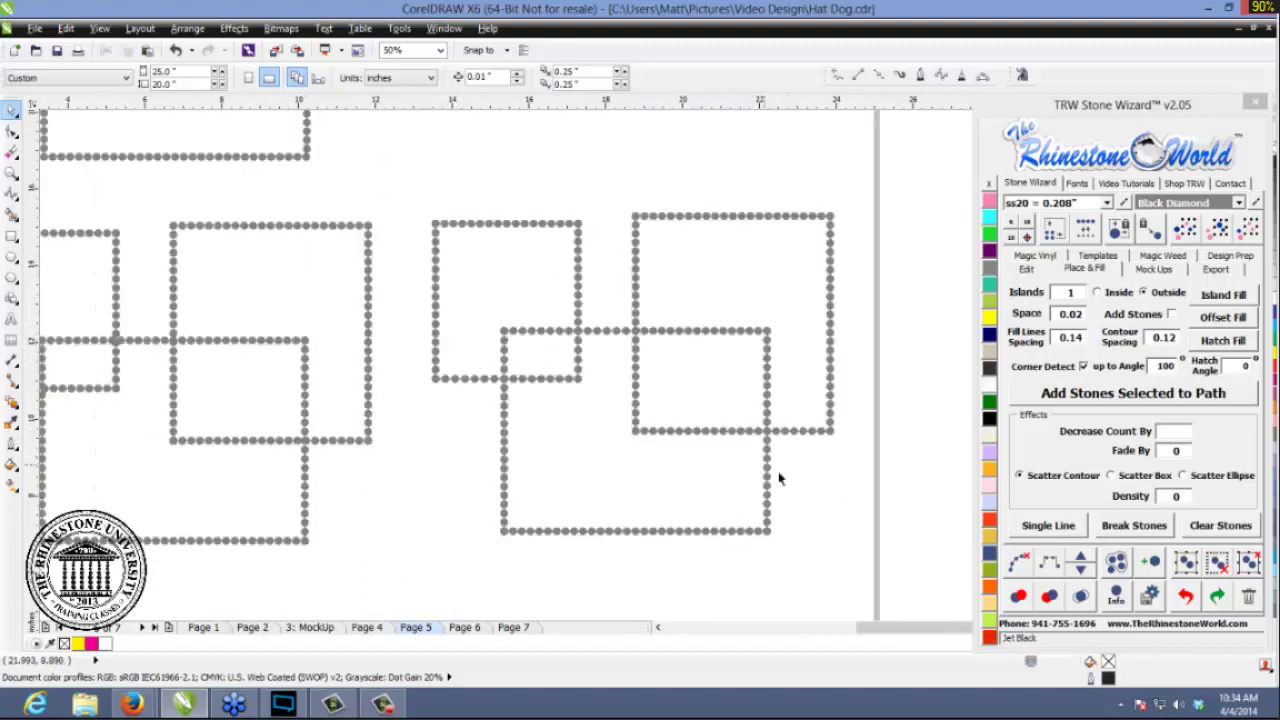
scroll(797, 445, "up", 1)
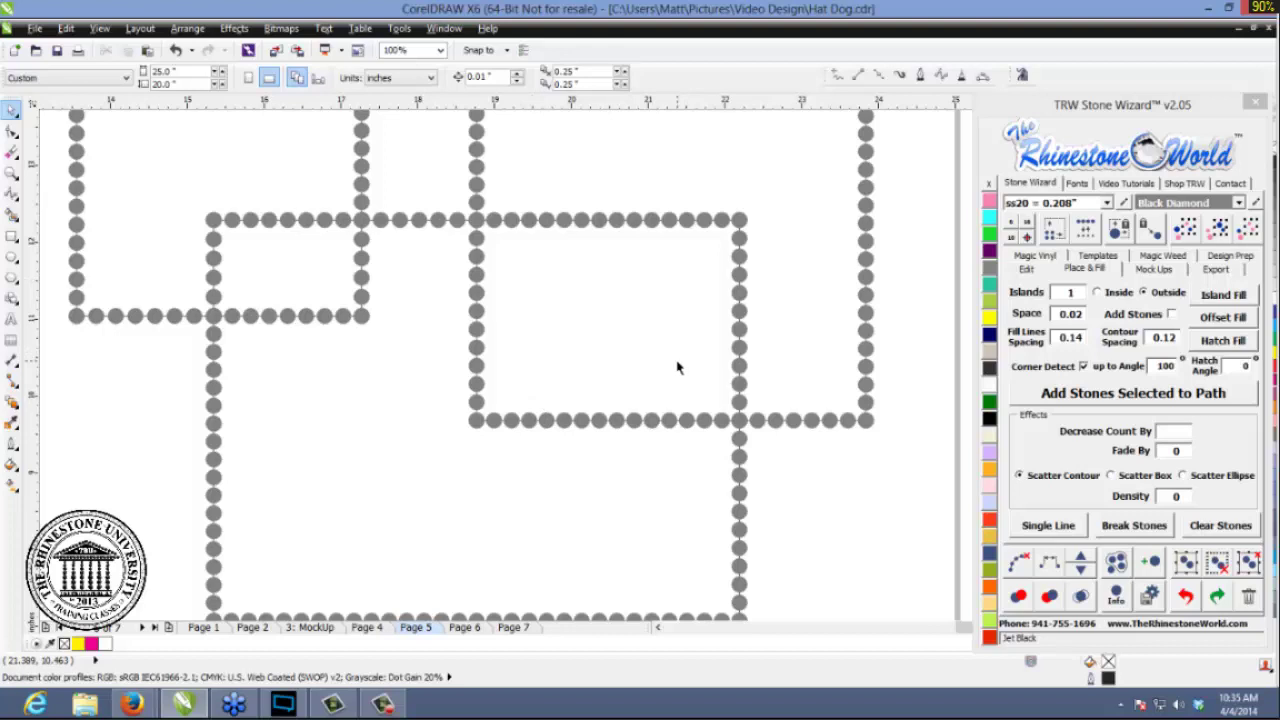
scroll(695, 405, "down", 1)
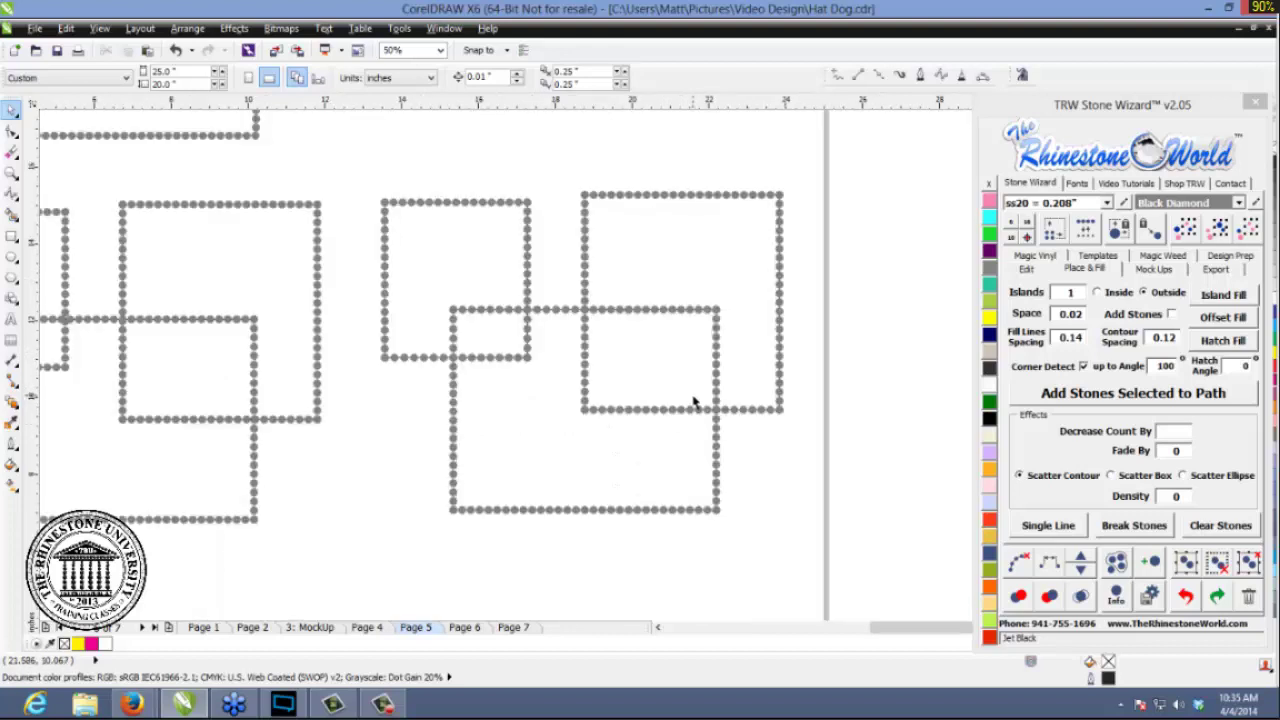
scroll(695, 405, "down", 1)
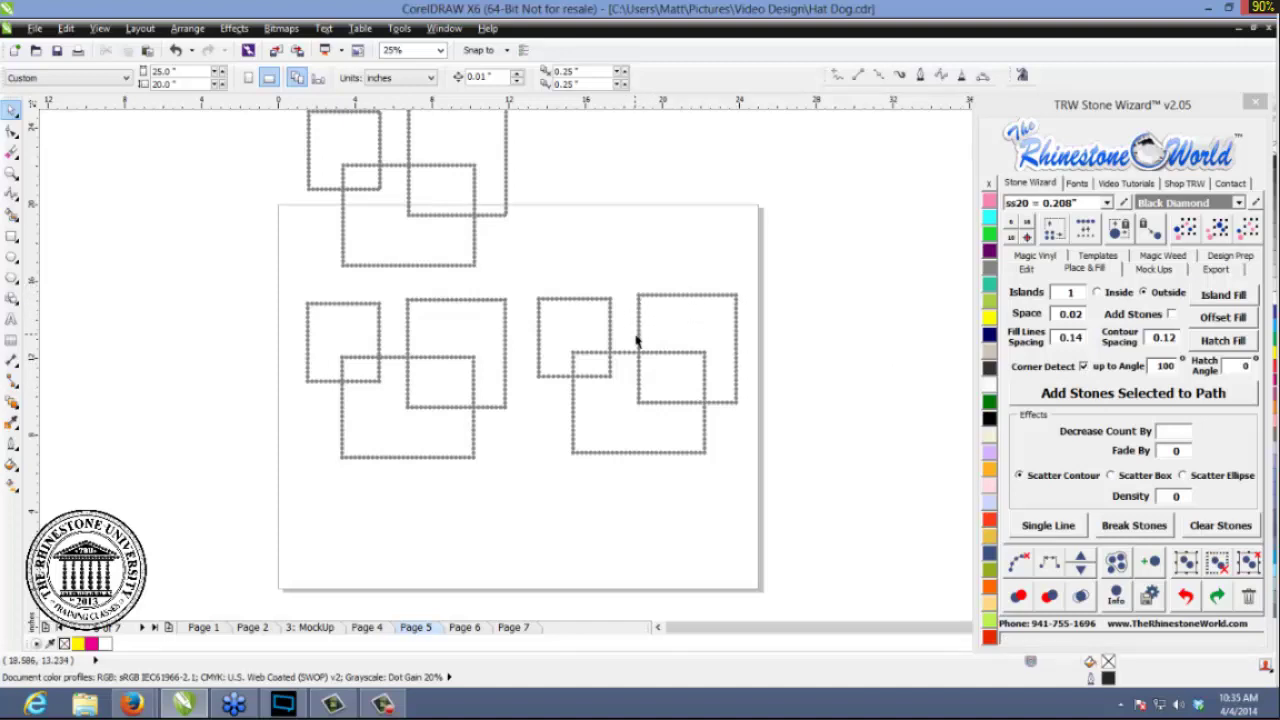
- Break the stones of the right rectangle group away from their paths and remove the path lines
left_click(1030, 272)
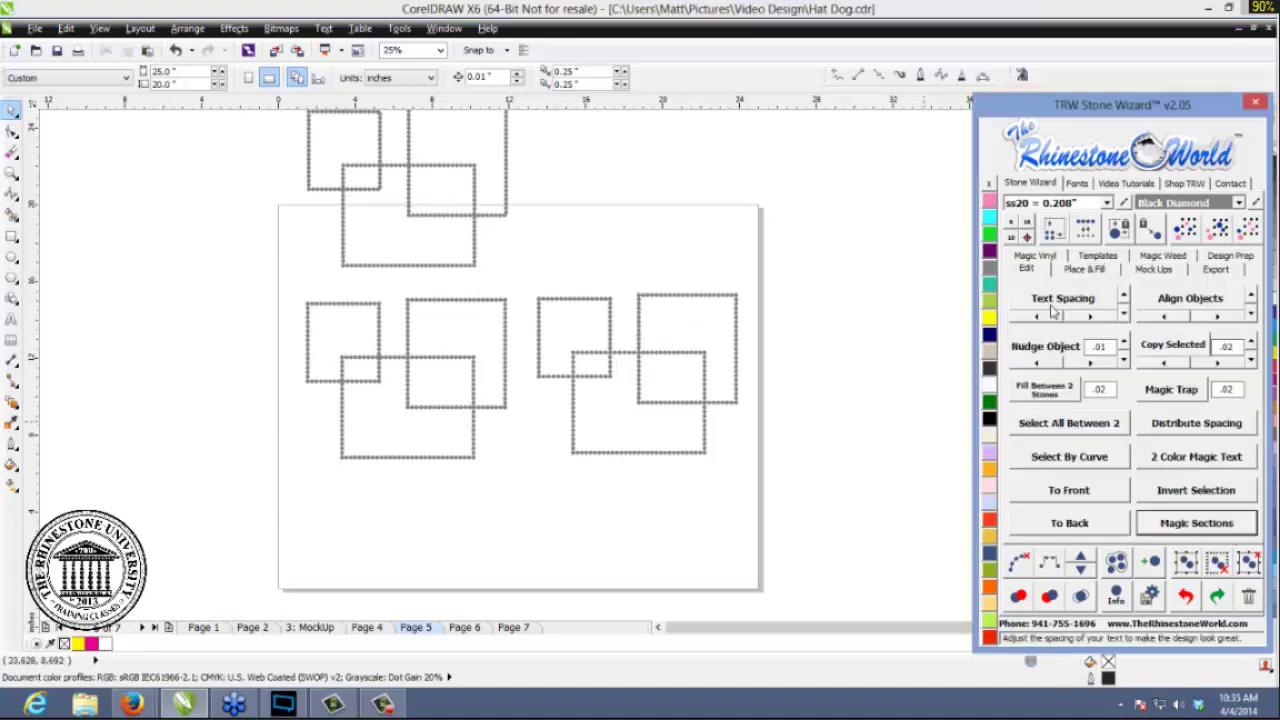
left_click(1182, 532)
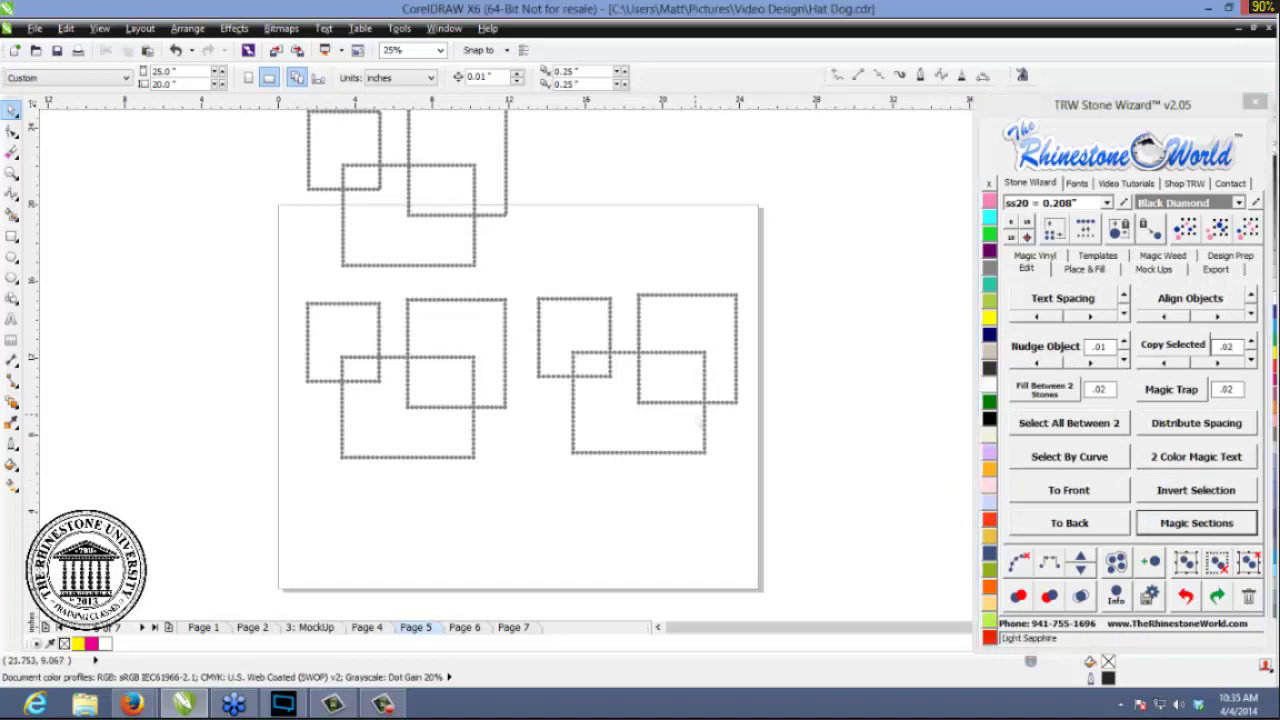
scroll(698, 422, "up", 3)
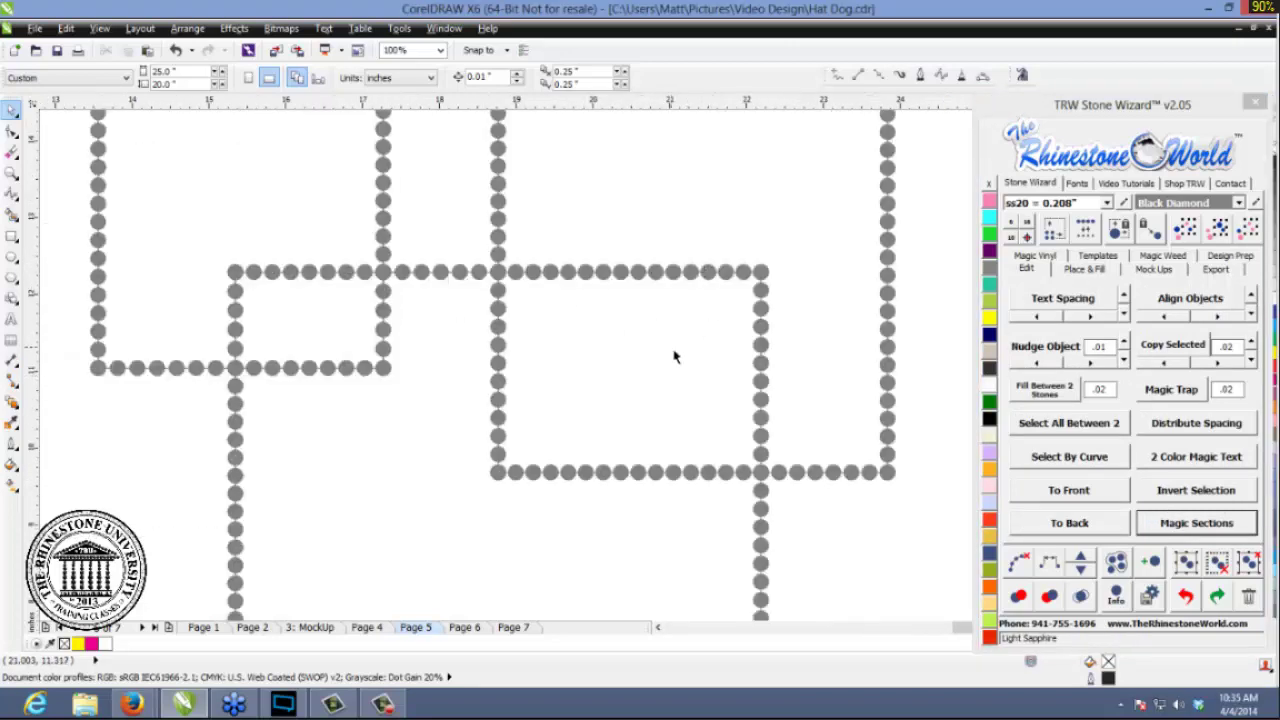
scroll(695, 366, "down", 3)
left_click_drag(797, 241, 517, 474)
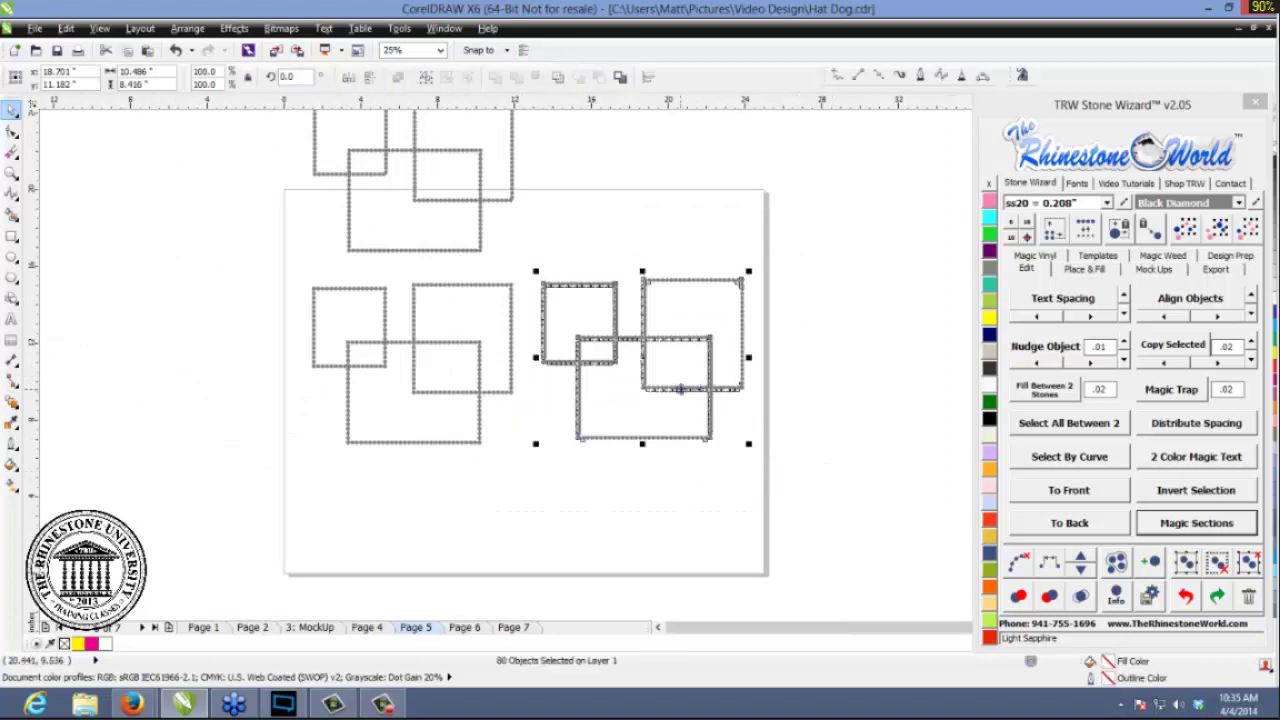
scroll(690, 385, "up", 2)
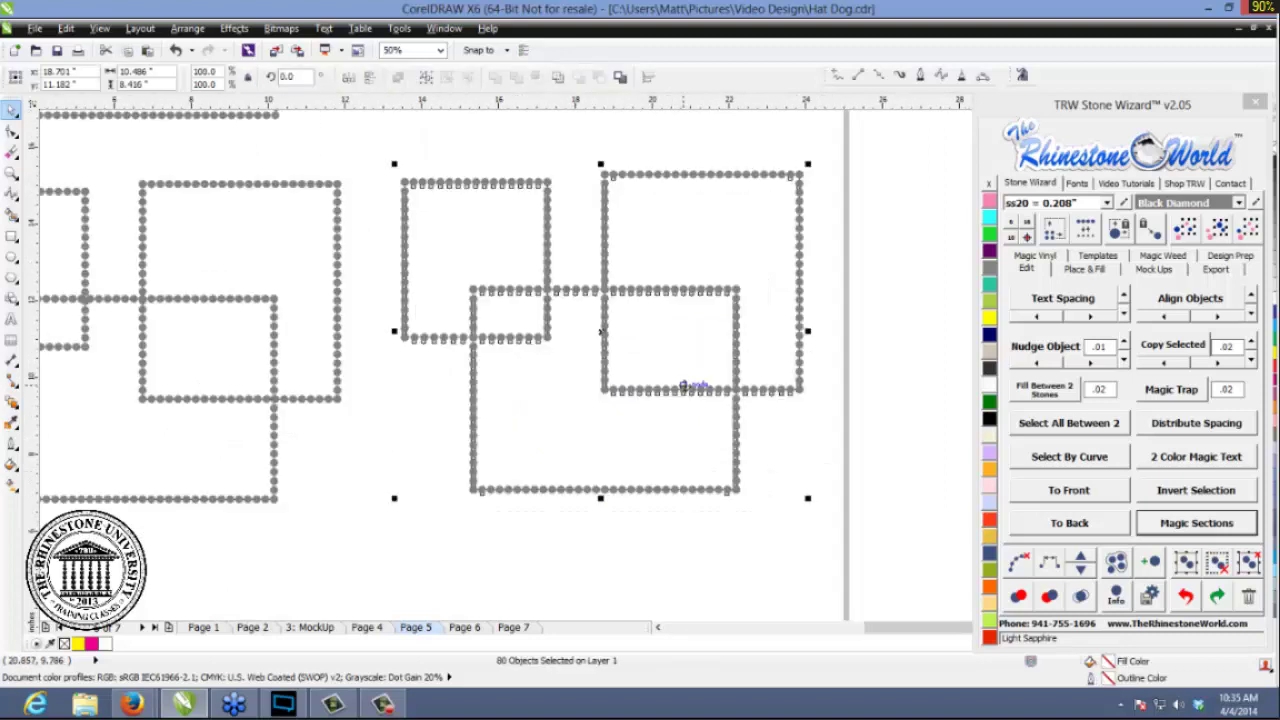
left_click(1020, 567)
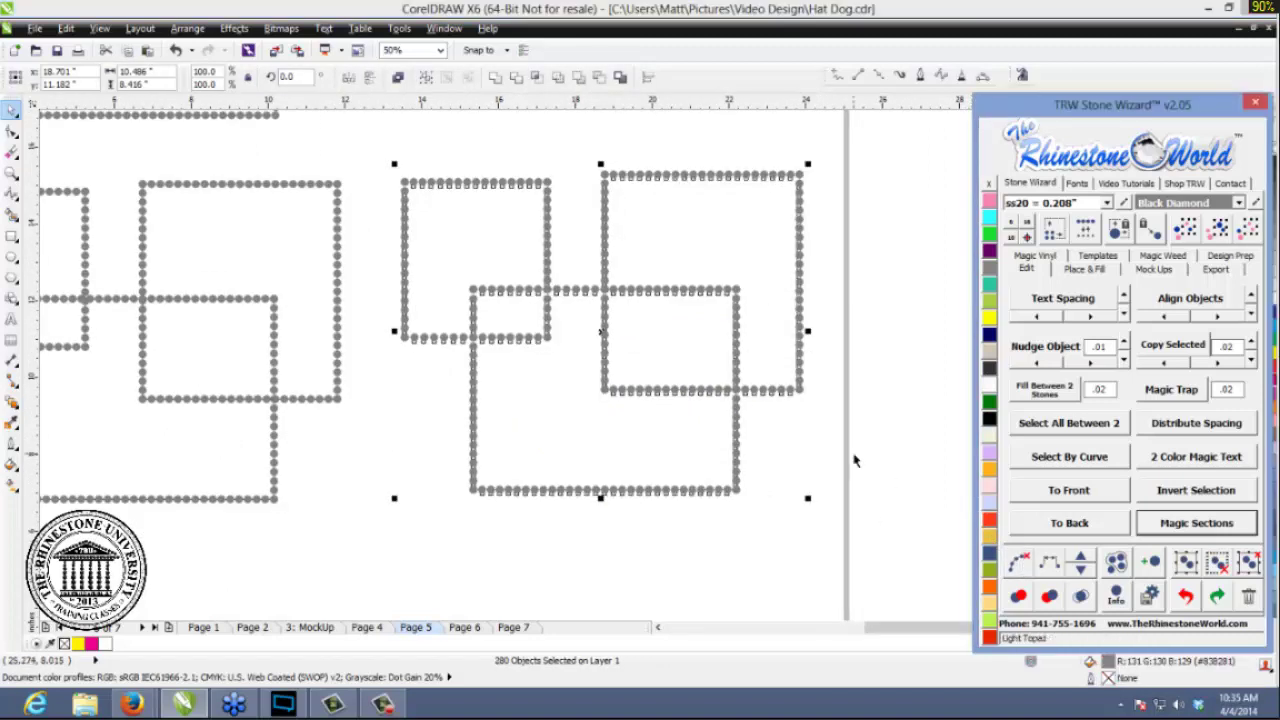
- Pull apart the stones stacked at the lower-right crossing of the right rectangle group, and undo those moves
scroll(745, 393, "up", 3)
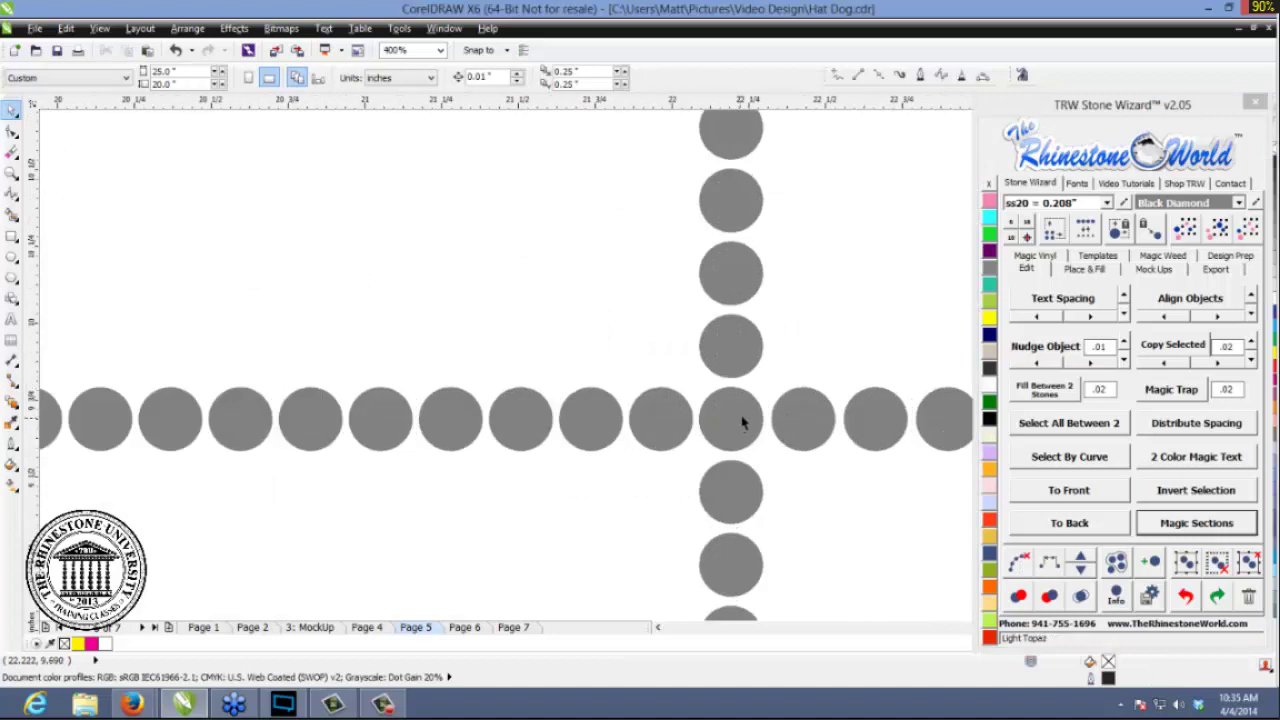
left_click_drag(738, 430, 640, 338)
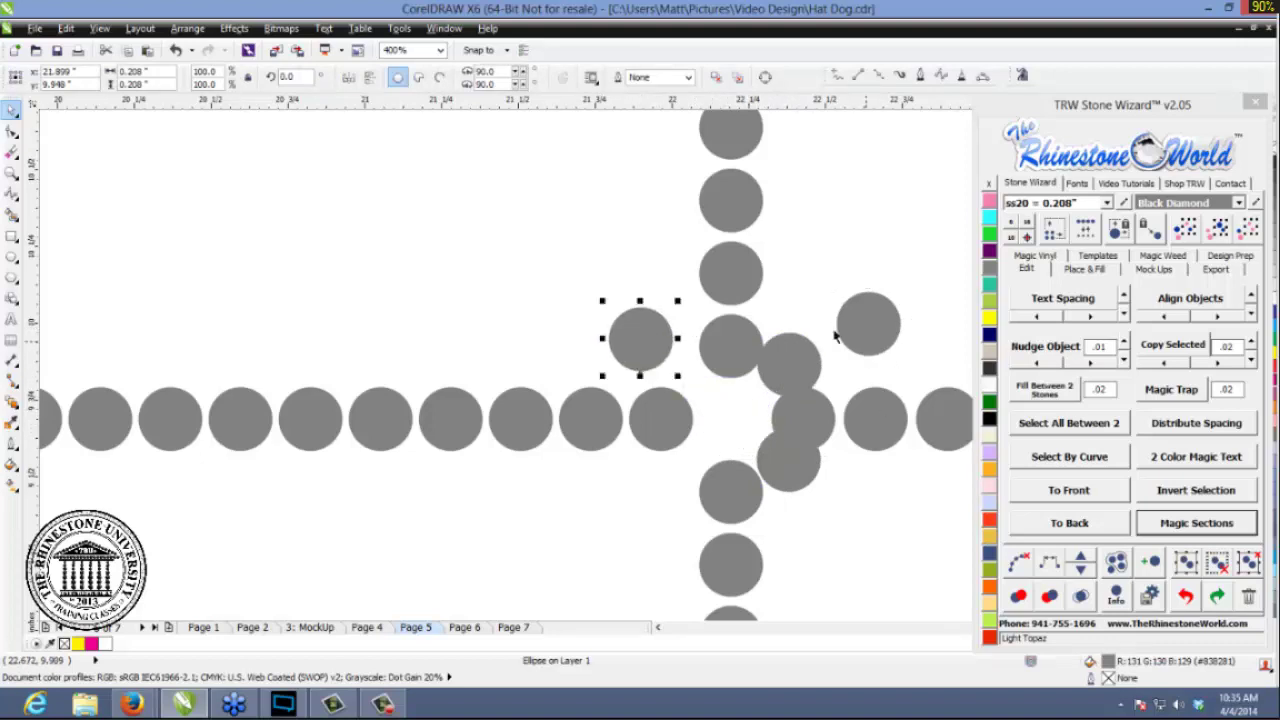
key("ctrl+z")
key("ctrl+z")
key("ctrl+z")
key("ctrl+z")
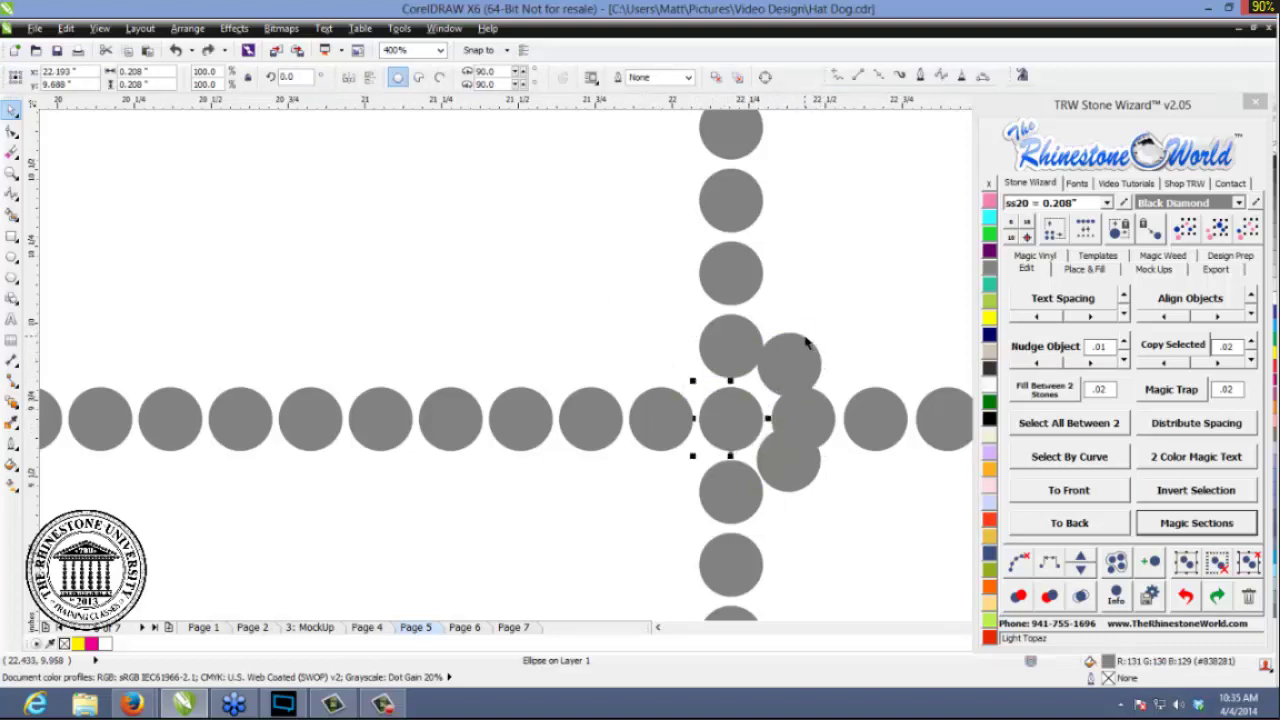
- Merge the overlapping stones across the whole right group of rectangles
scroll(757, 355, "down", 4)
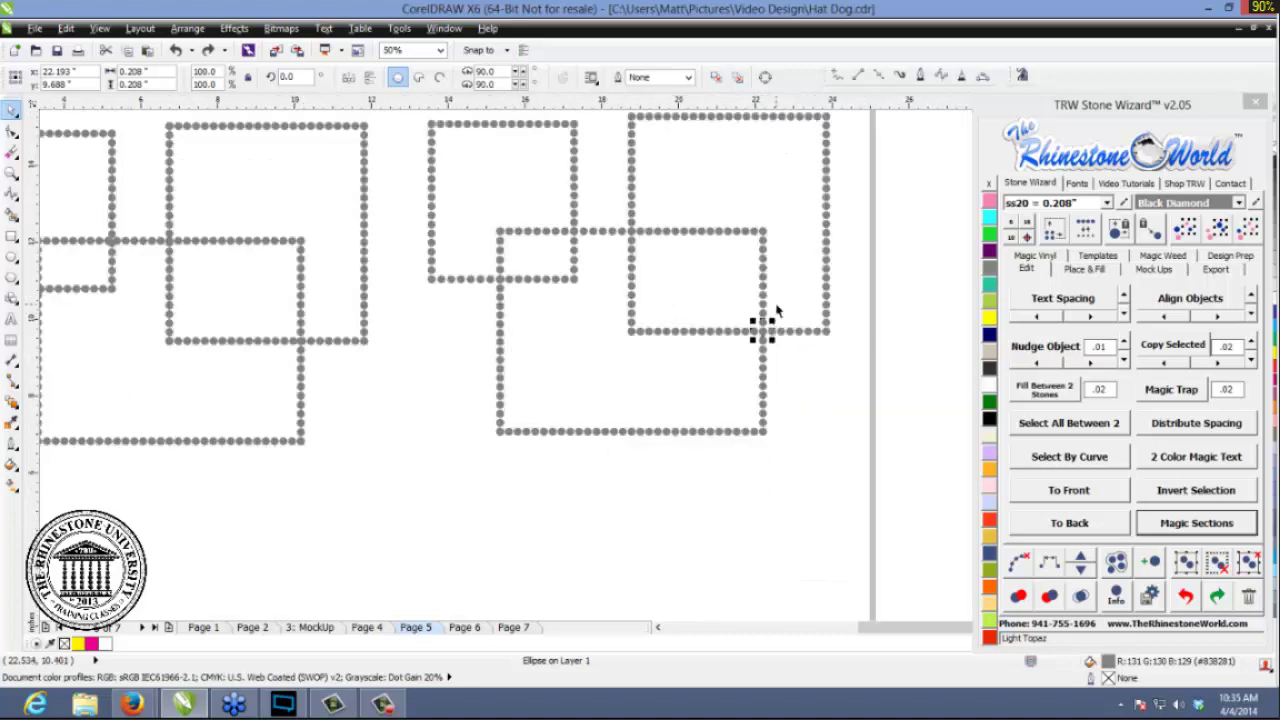
scroll(765, 250, "up", 1)
scroll(725, 410, "up", 3)
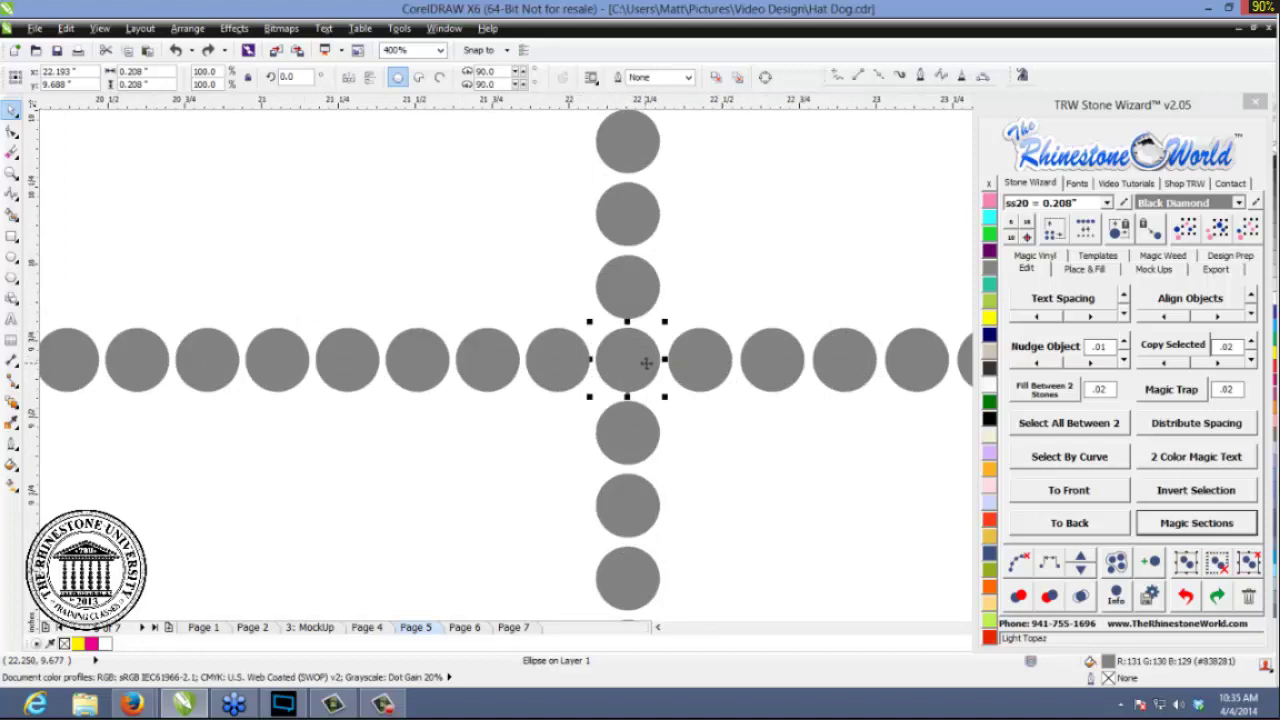
left_click(729, 460)
scroll(726, 459, "down", 5)
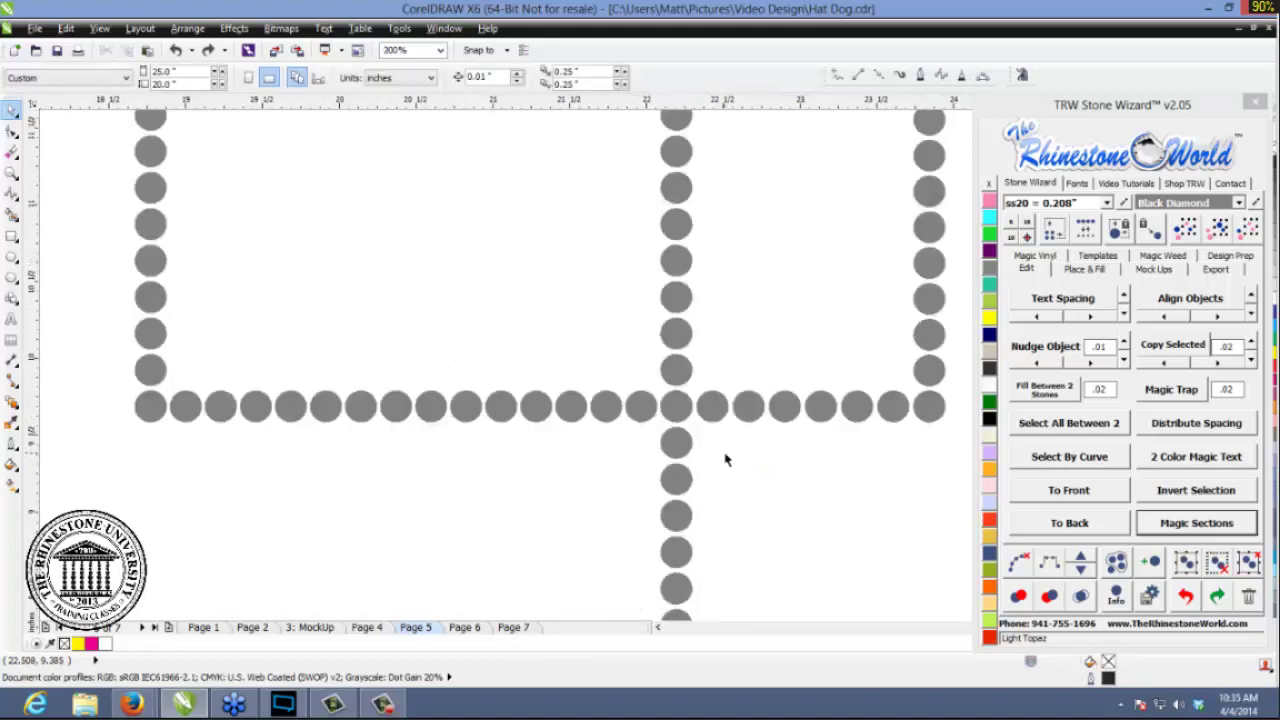
left_click_drag(865, 177, 357, 588)
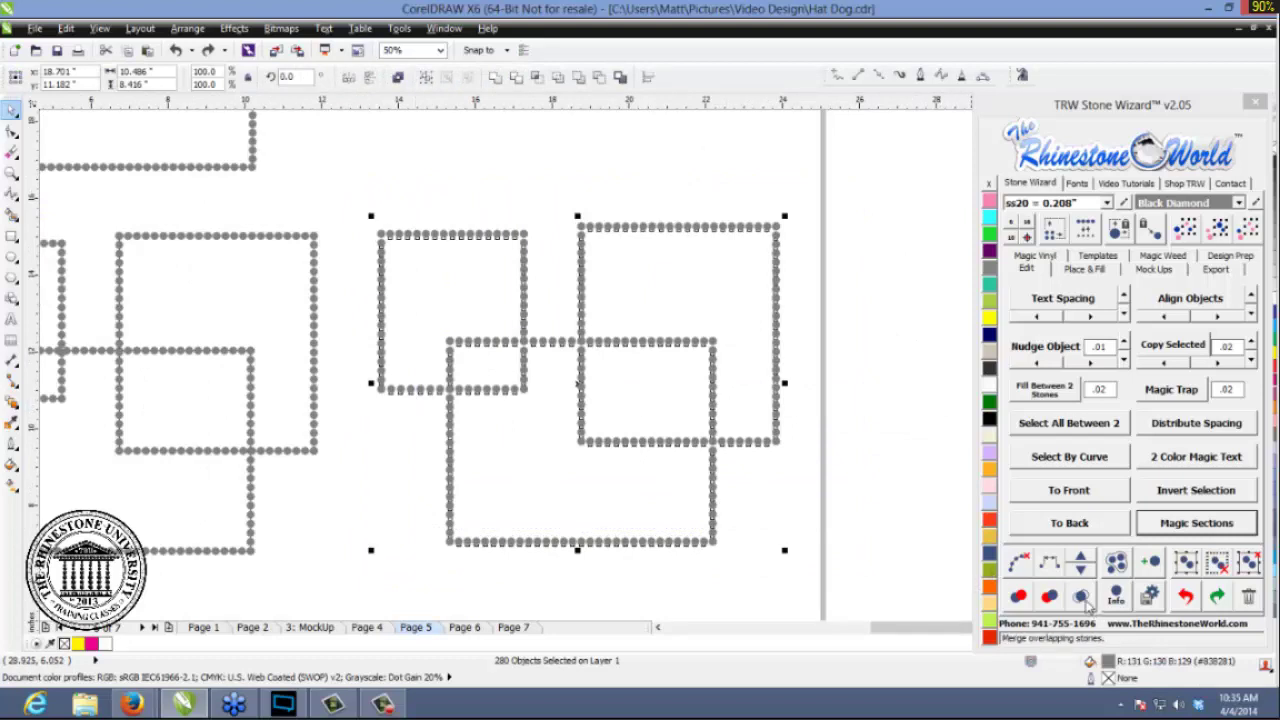
left_click(1081, 597)
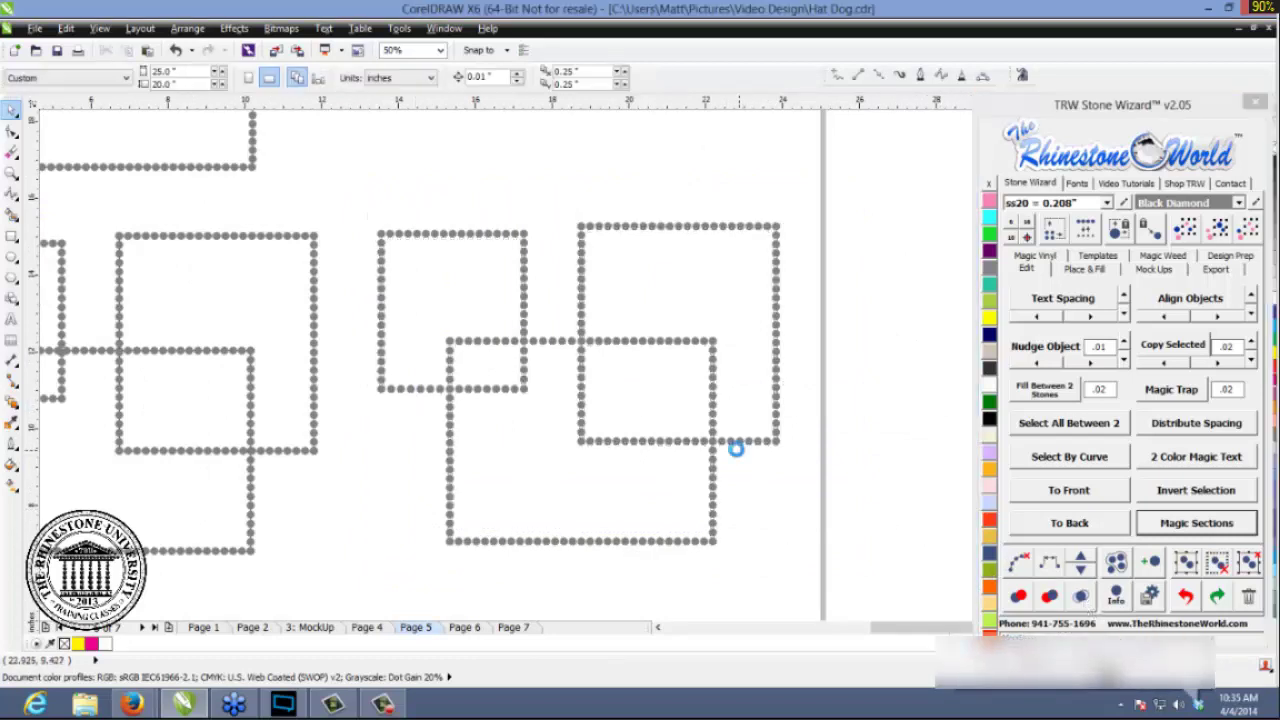
- Move the merged stone at the lower-right crossing aside to check beneath it, and undo the move
scroll(659, 412, "up", 3)
left_click_drag(642, 415, 661, 437)
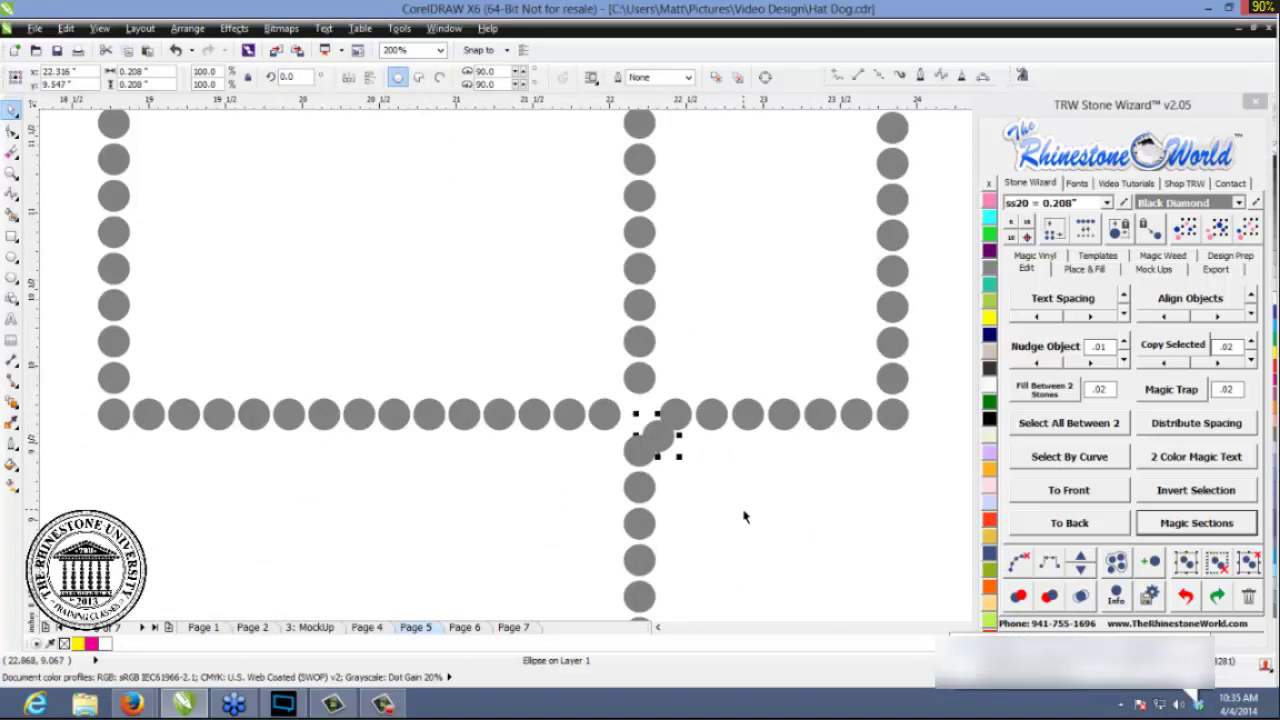
left_click(1081, 597)
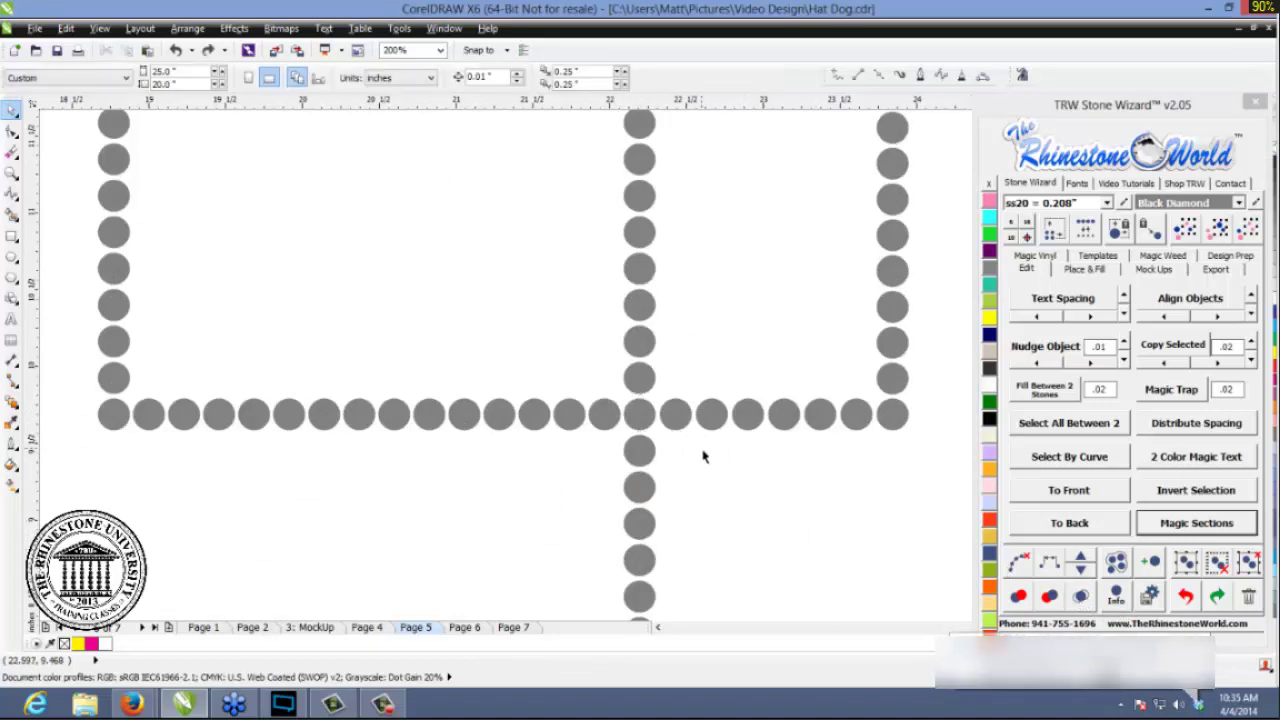
- Select the whole right group of rectangles and merge its overlapping stones again
scroll(703, 451, "down", 3)
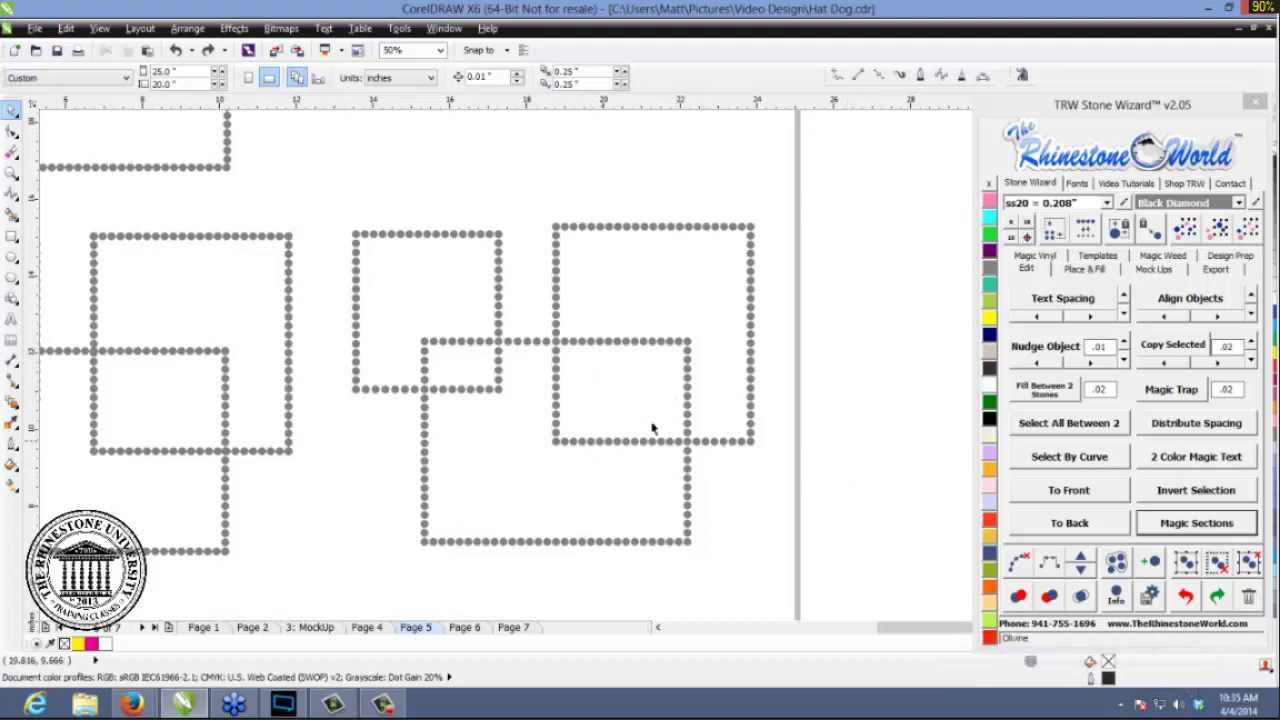
scroll(755, 237, "up", 2)
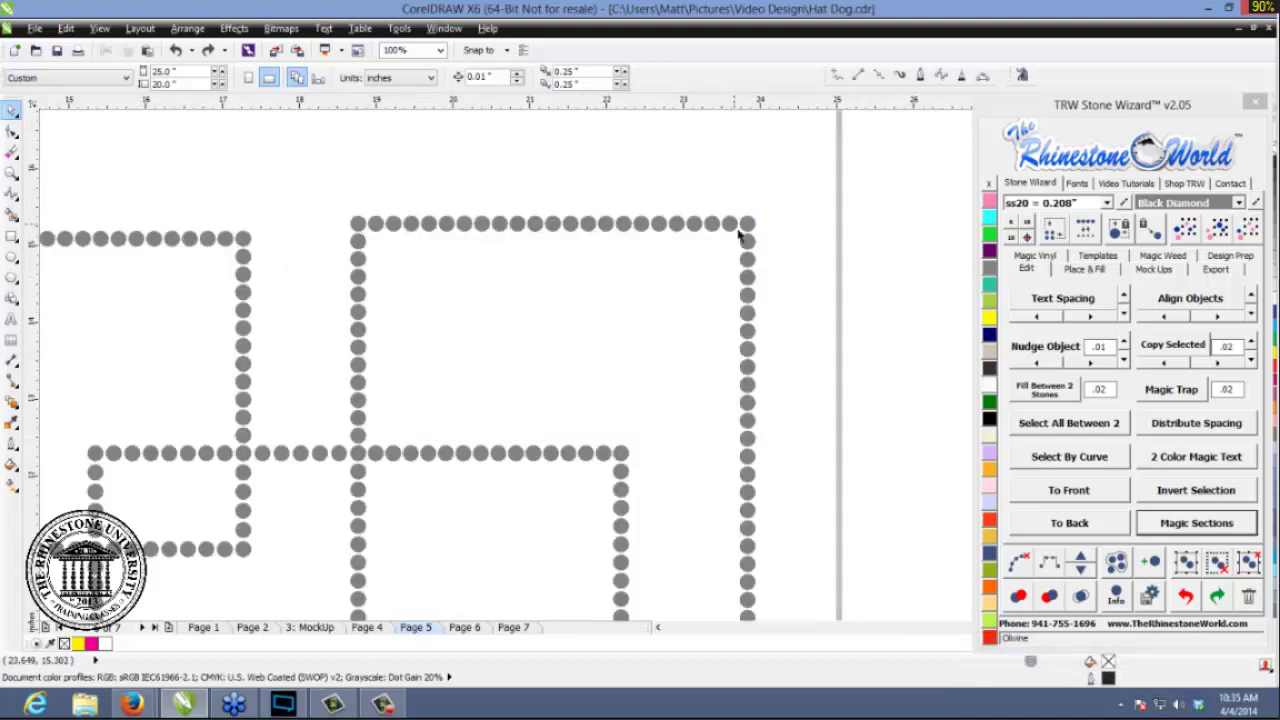
scroll(770, 236, "down", 2)
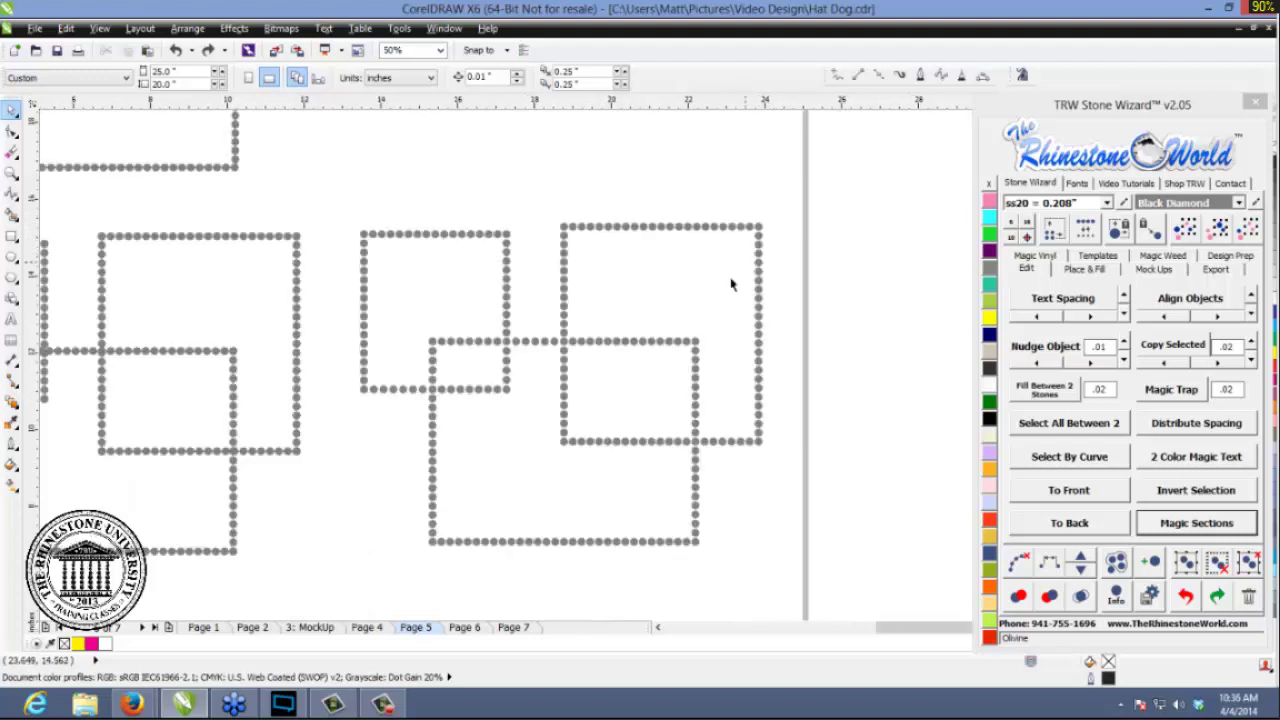
left_click_drag(824, 180, 322, 605)
left_click(1074, 604)
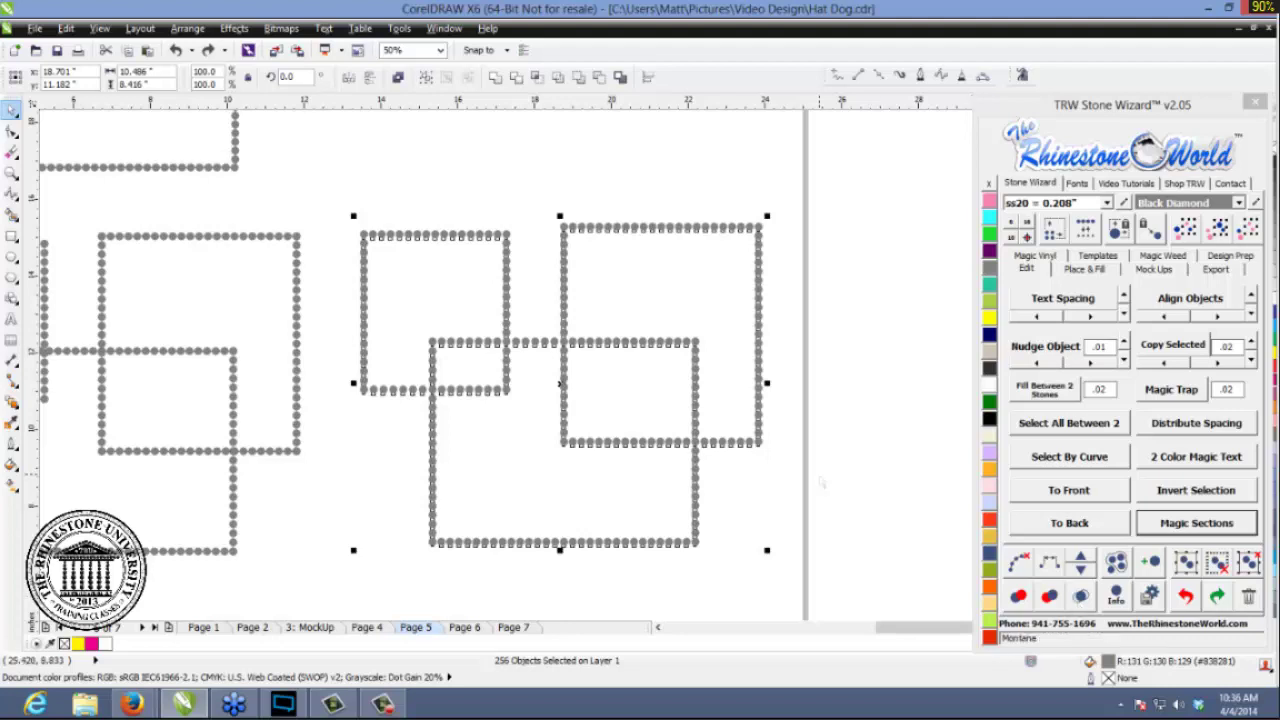
- Inspect the merged stone at the lower-right crossing of the right rectangle group for duplicates
scroll(680, 458, "up", 4)
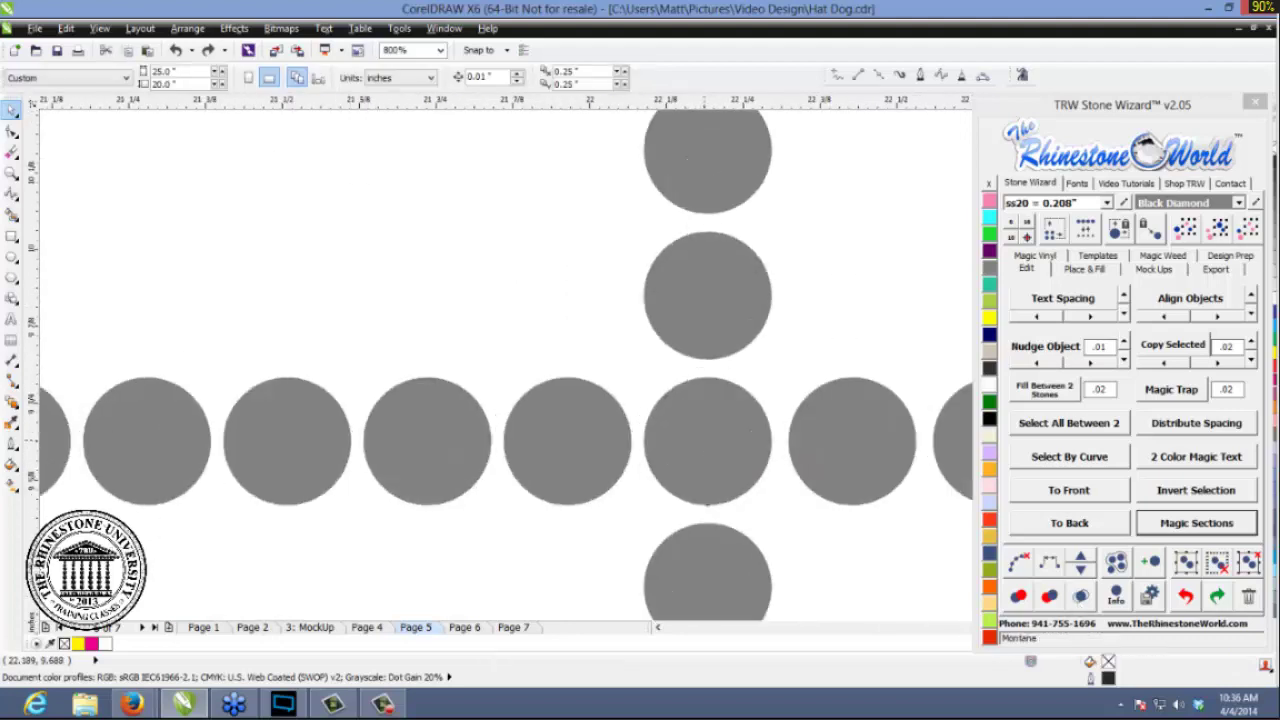
left_click(662, 380)
key("ctrl+z")
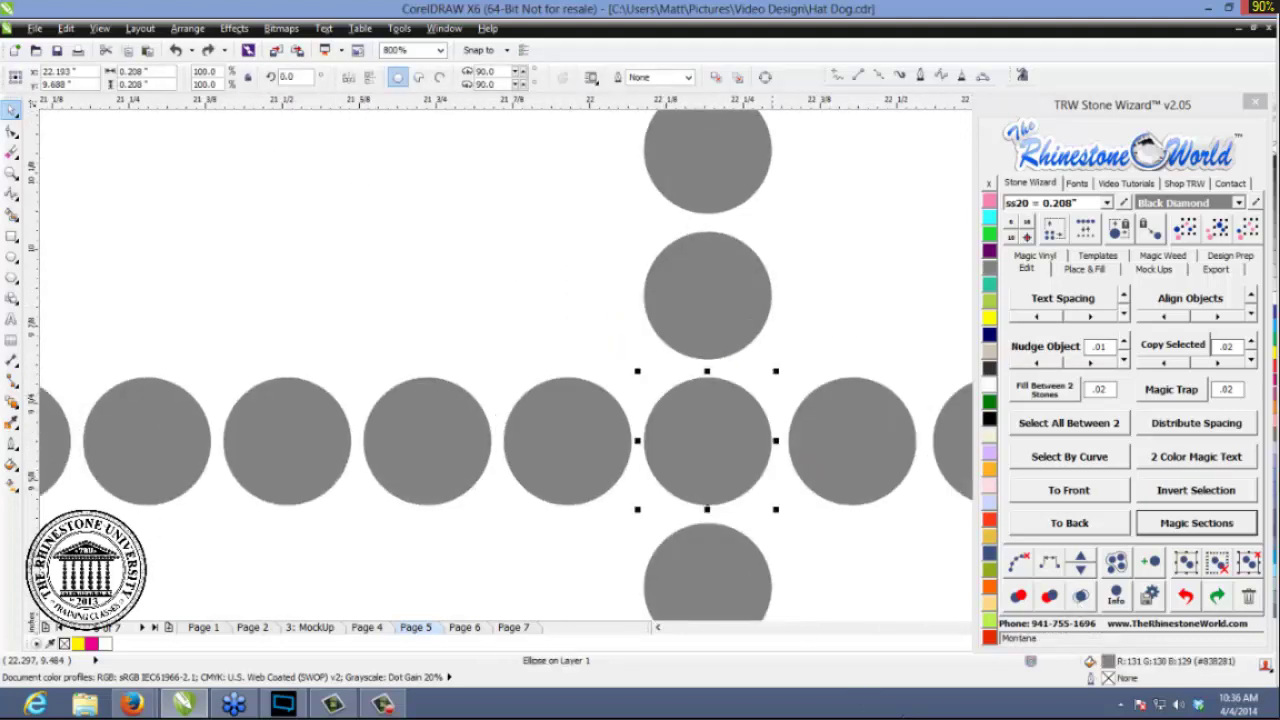
key("Escape")
scroll(665, 410, "down", 4)
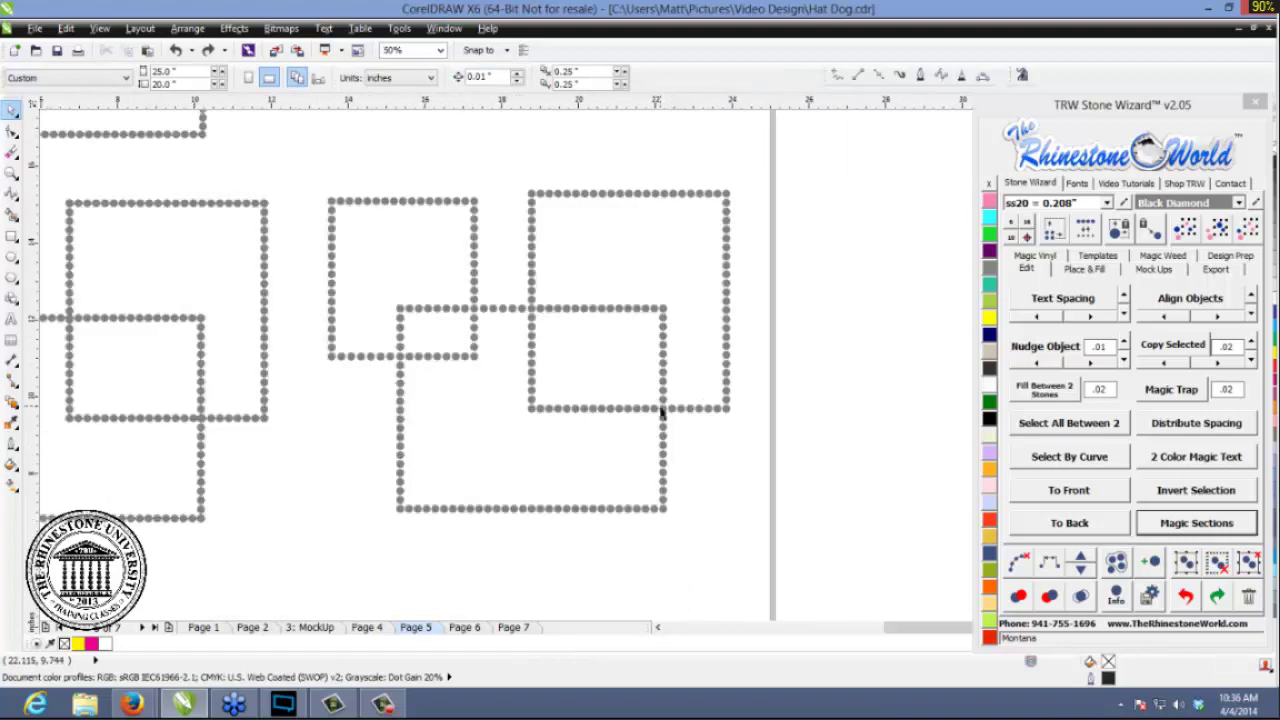
scroll(660, 410, "down", 1)
scroll(417, 175, "down", 1)
scroll(415, 155, "up", 1)
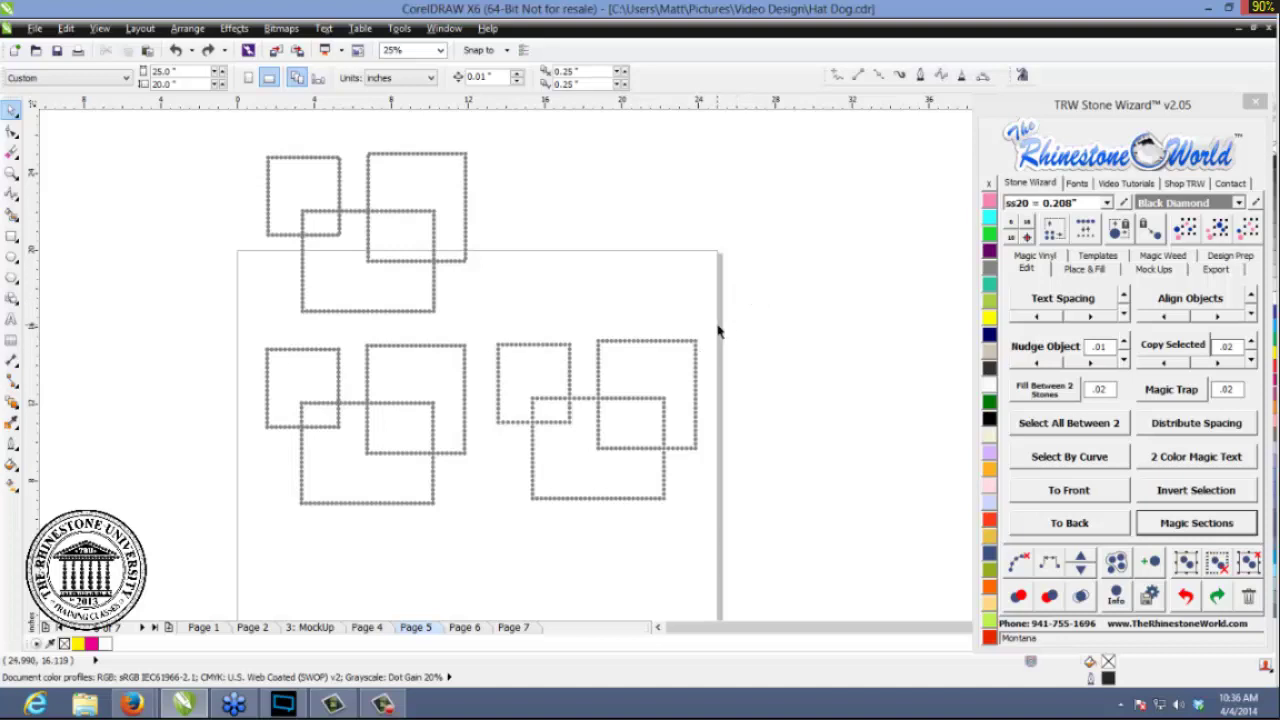
scroll(718, 331, "down", 1)
scroll(673, 285, "up", 1)
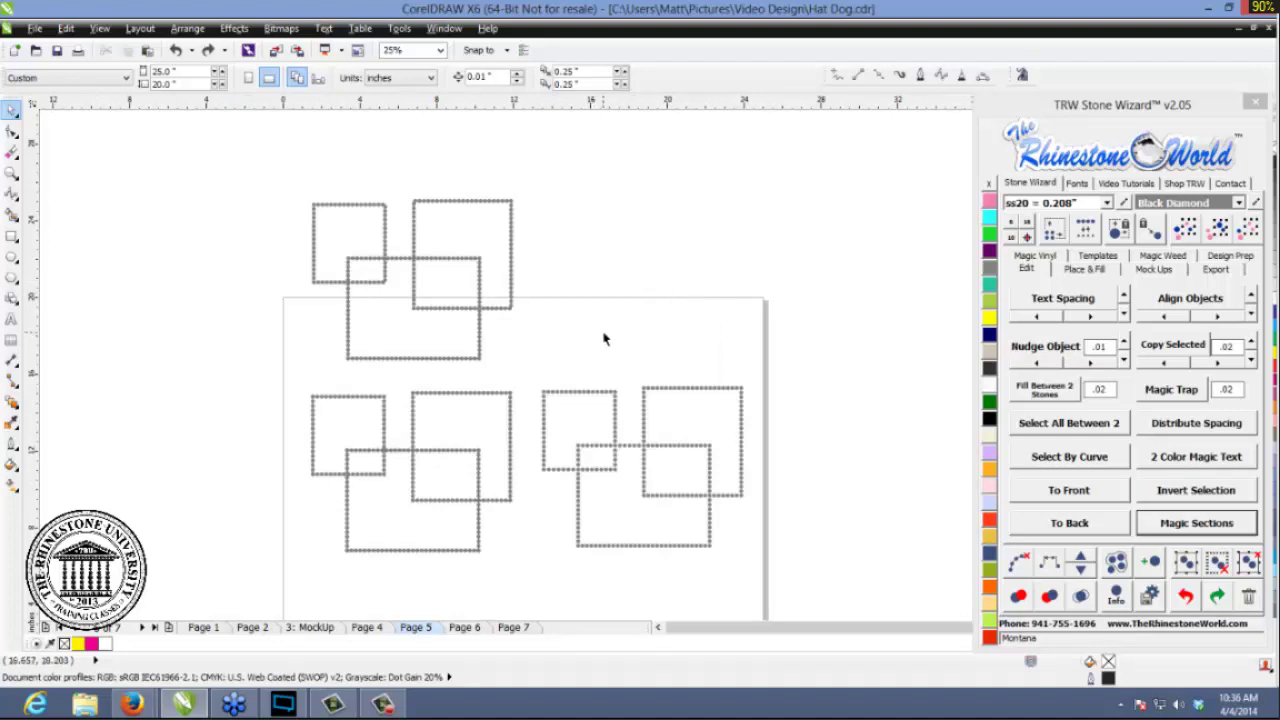
scroll(604, 339, "down", 1)
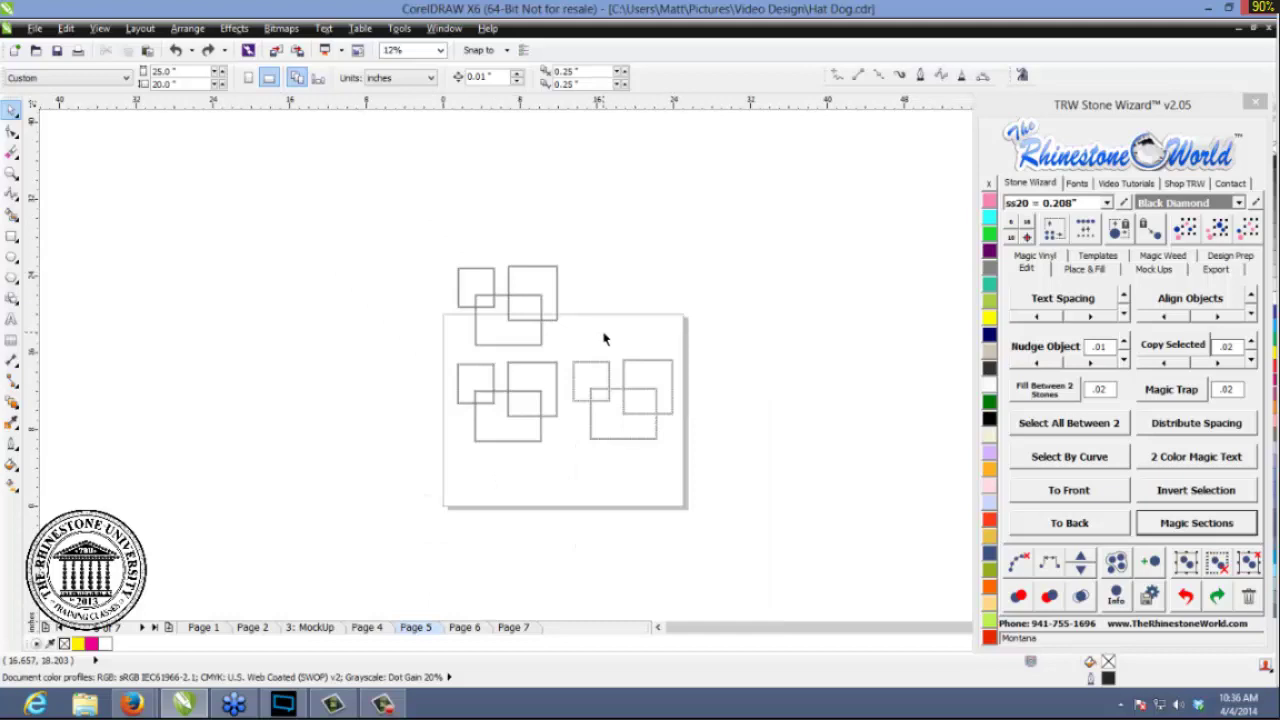
scroll(655, 332, "up", 2)
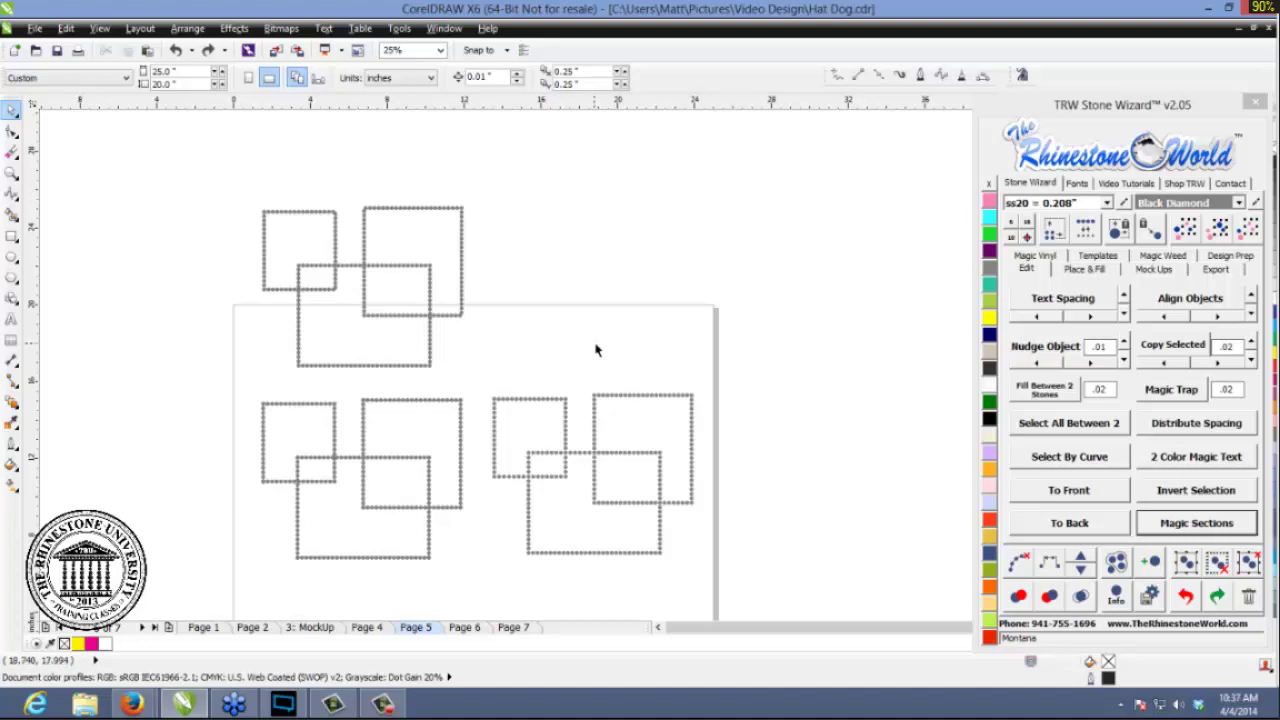
scroll(567, 378, "up", 2)
scroll(567, 378, "down", 1)
scroll(619, 510, "up", 1)
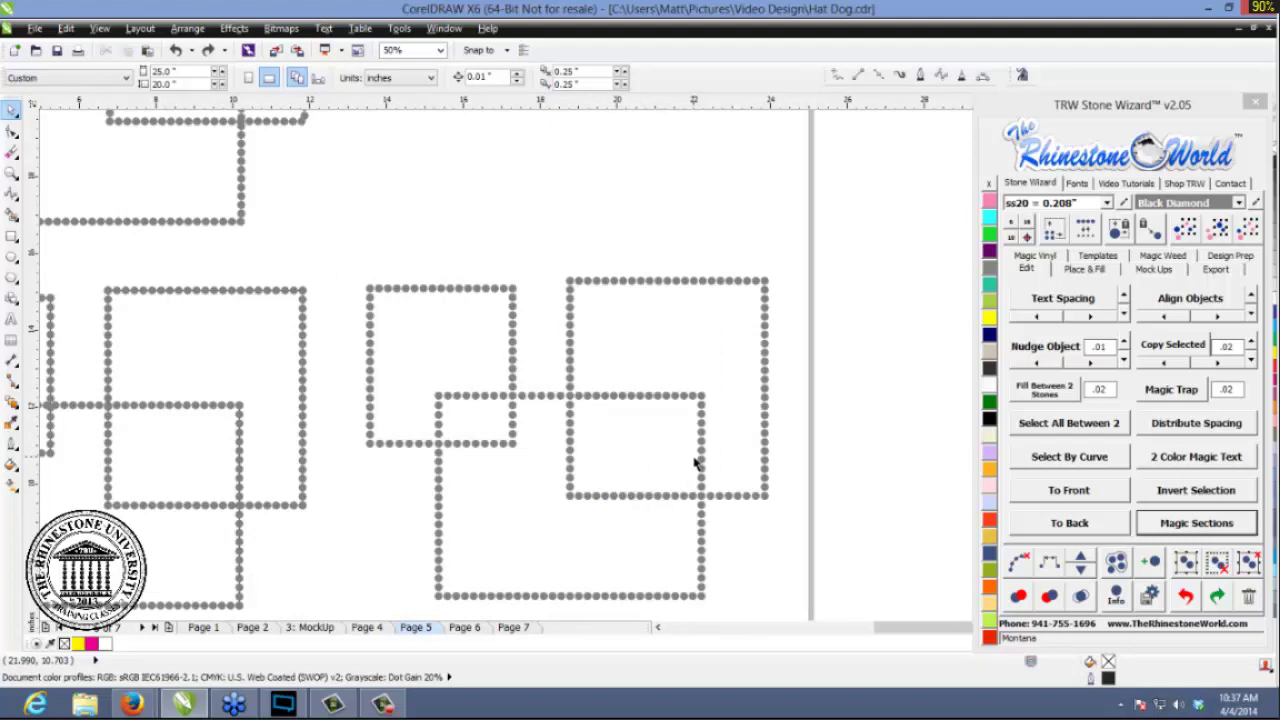
scroll(598, 372, "down", 1)
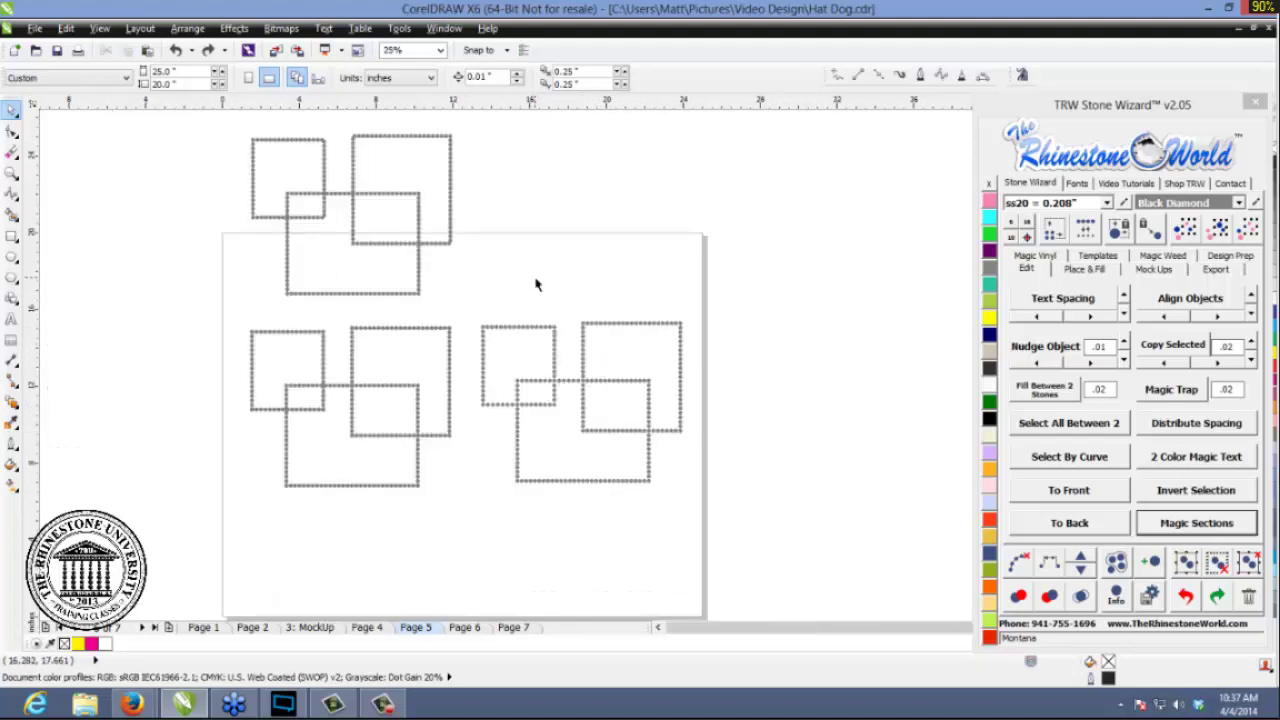
scroll(539, 288, "down", 1)
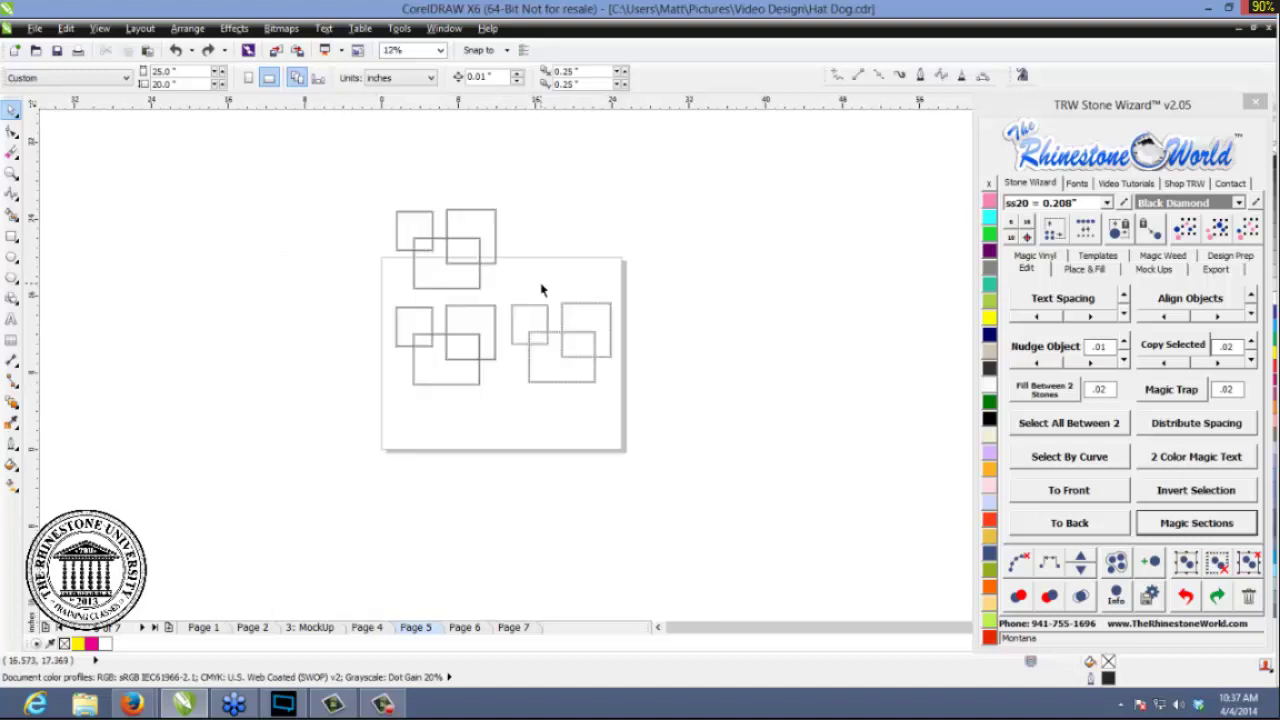
scroll(550, 230, "up", 1)
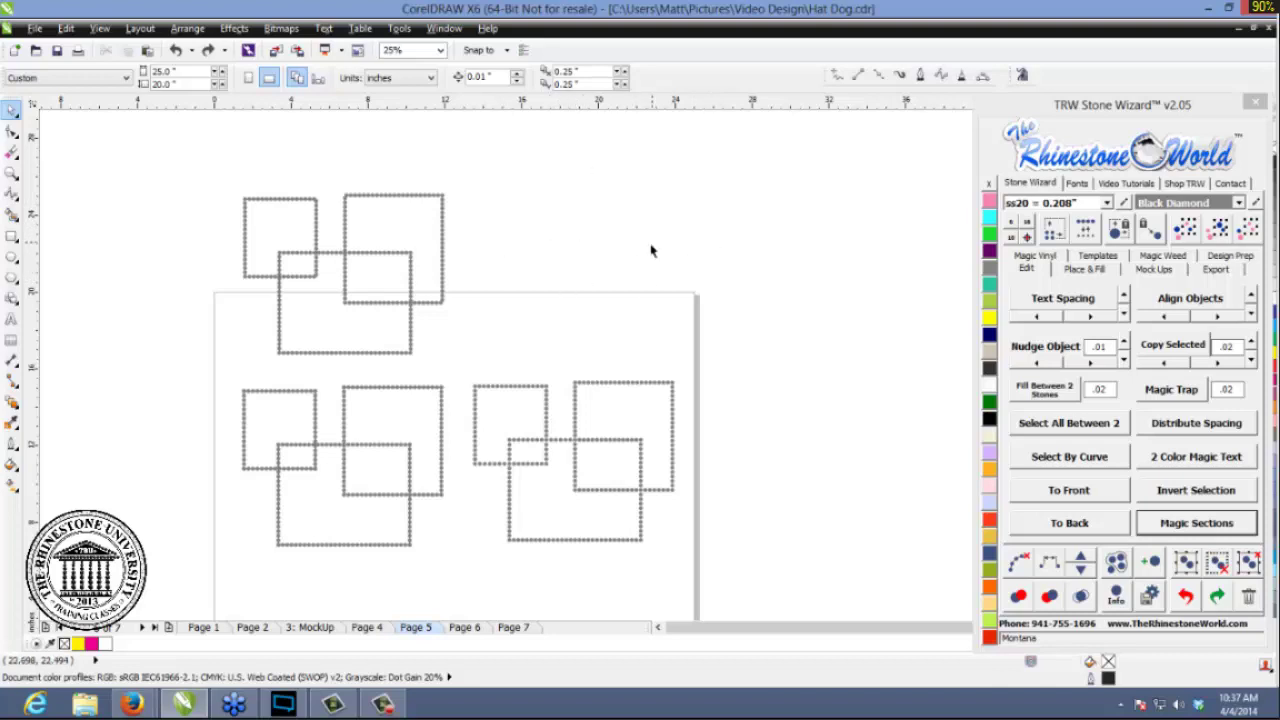
- Delete the page holding the rhinestone rectangles, and remove the leftover square of stones above the hat page
left_click_drag(748, 146, 176, 584)
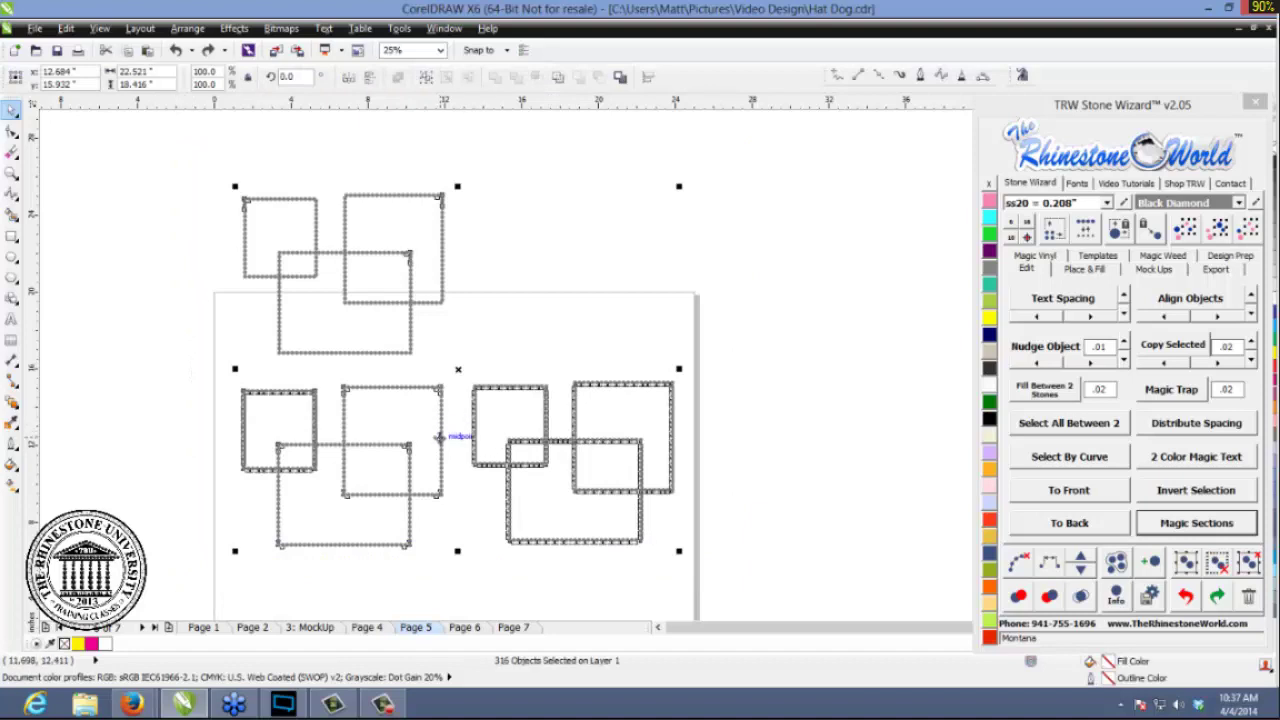
right_click(421, 634)
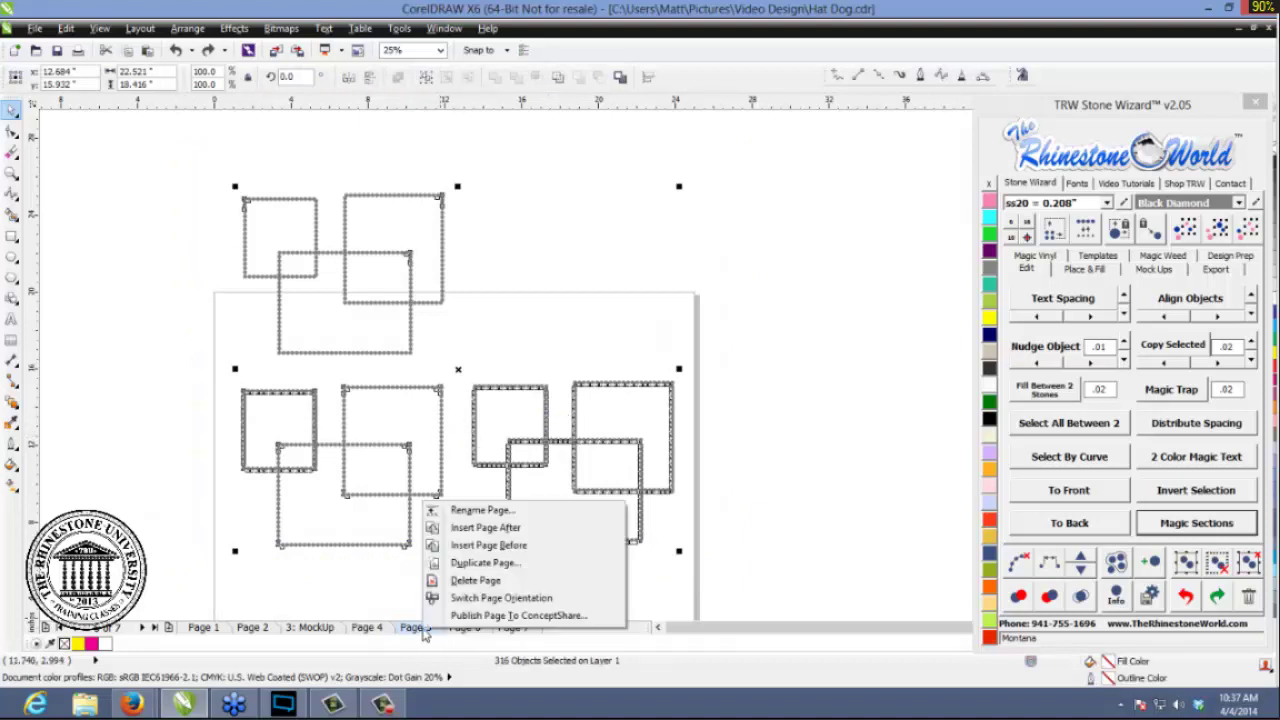
left_click(459, 588)
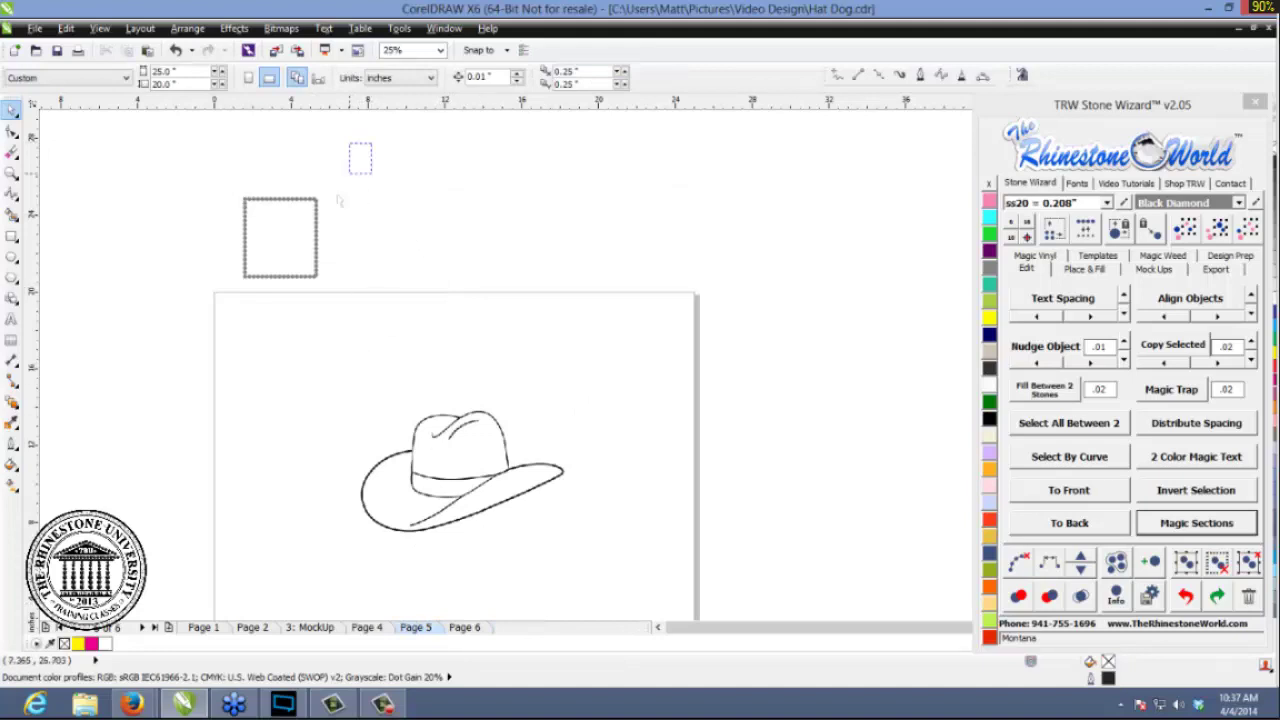
left_click_drag(358, 150, 232, 358)
key("Delete")
- Check the dog drawing on Page 6 and return to the hat drawing on Page 5
scroll(355, 371, "down", 1)
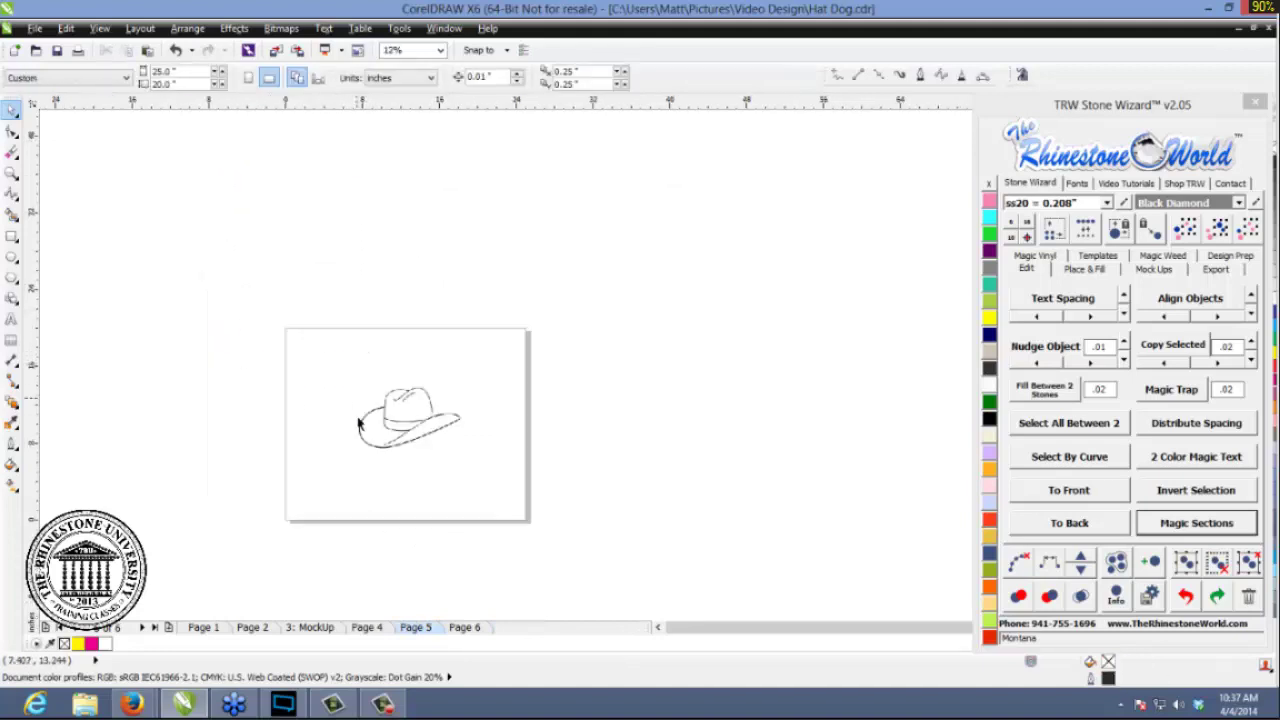
scroll(362, 442, "up", 1)
mouse_move(452, 432)
left_mouse_down()
mouse_move(501, 368)
mouse_move(446, 428)
left_mouse_up()
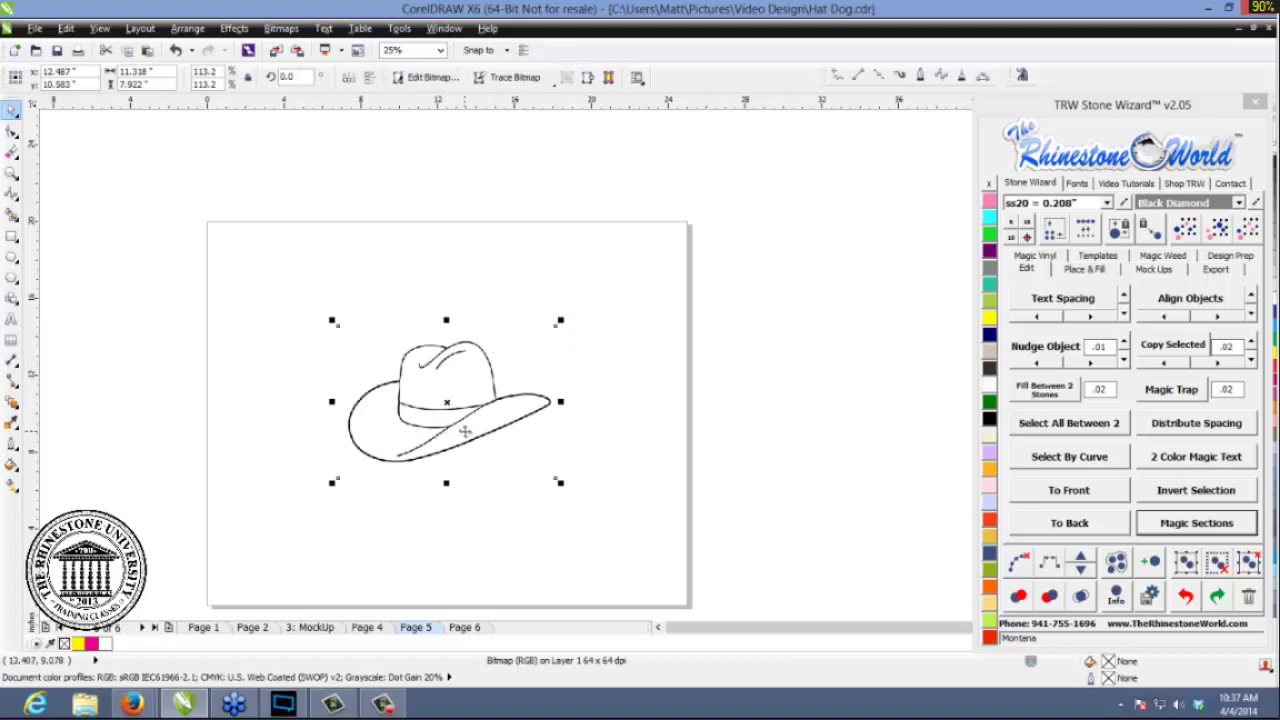
left_click(468, 628)
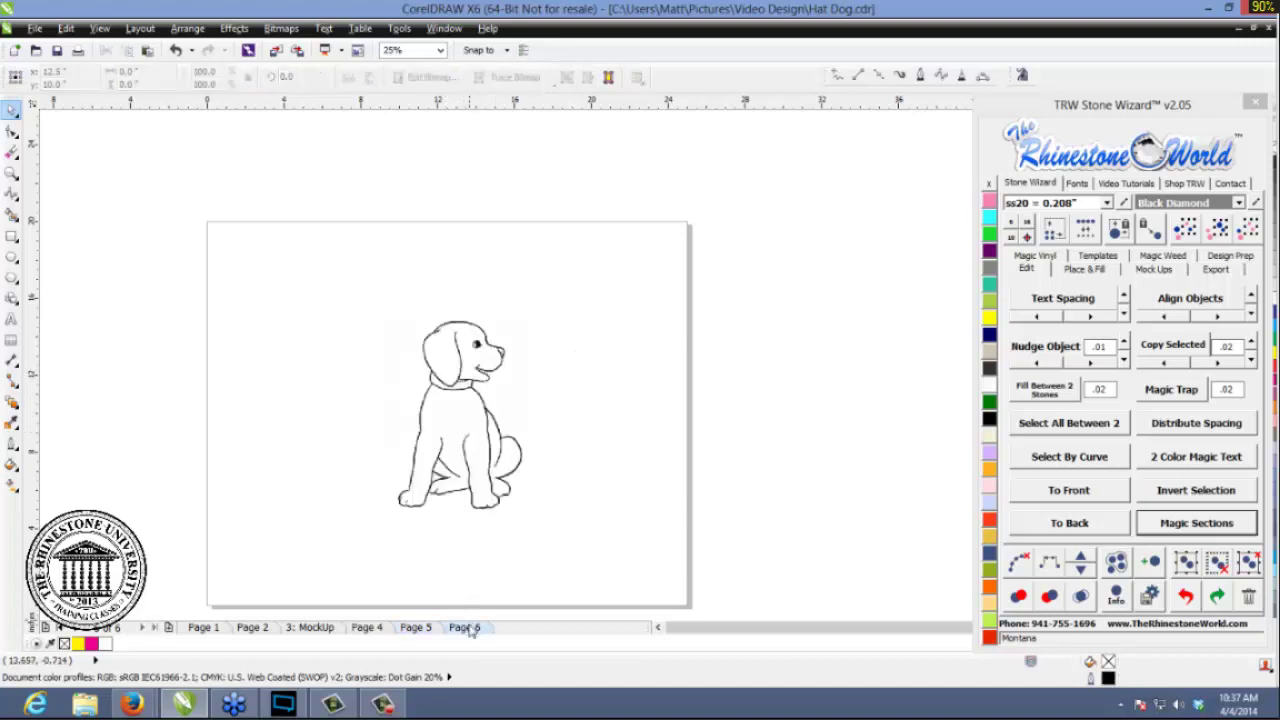
left_click(418, 628)
- Reposition the hat bitmap at about X 12.6", Y 12.2" on Page 5
left_click_drag(462, 473, 502, 440)
left_click_drag(476, 378, 440, 388)
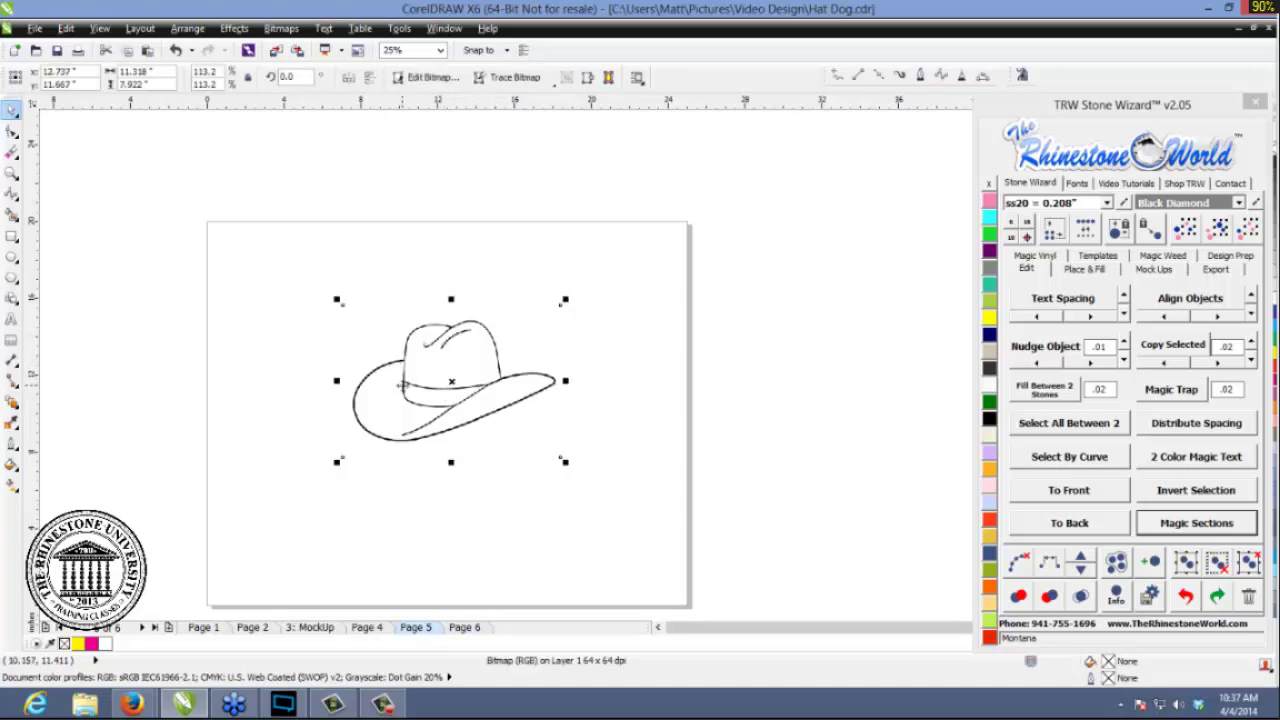
left_click_drag(512, 402, 500, 352)
scroll(500, 355, "up", 3)
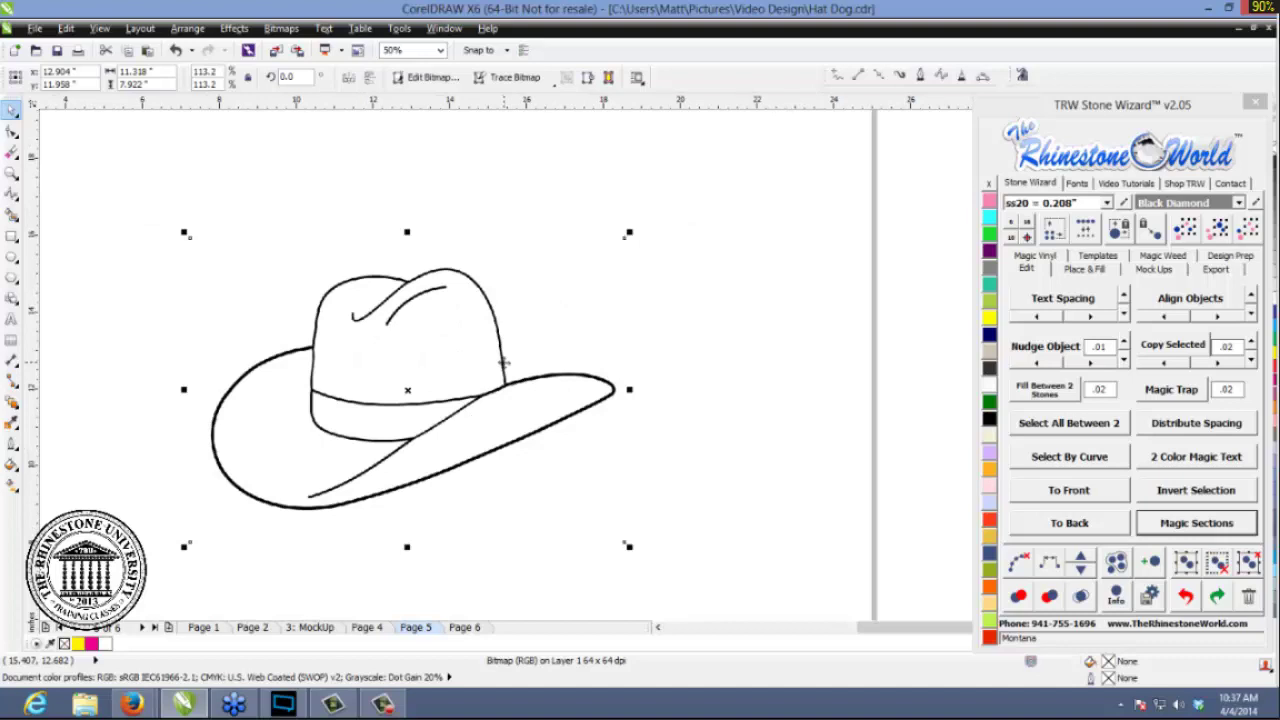
scroll(503, 366, "down", 1)
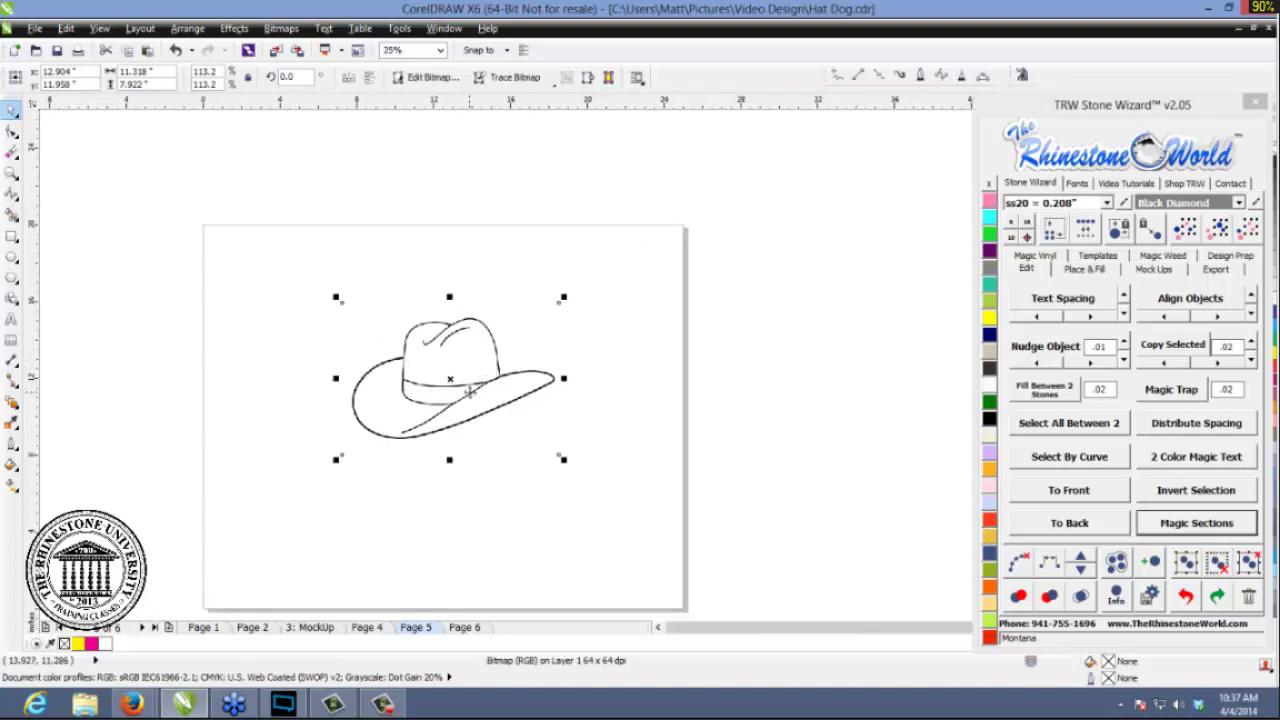
scroll(470, 390, "up", 1)
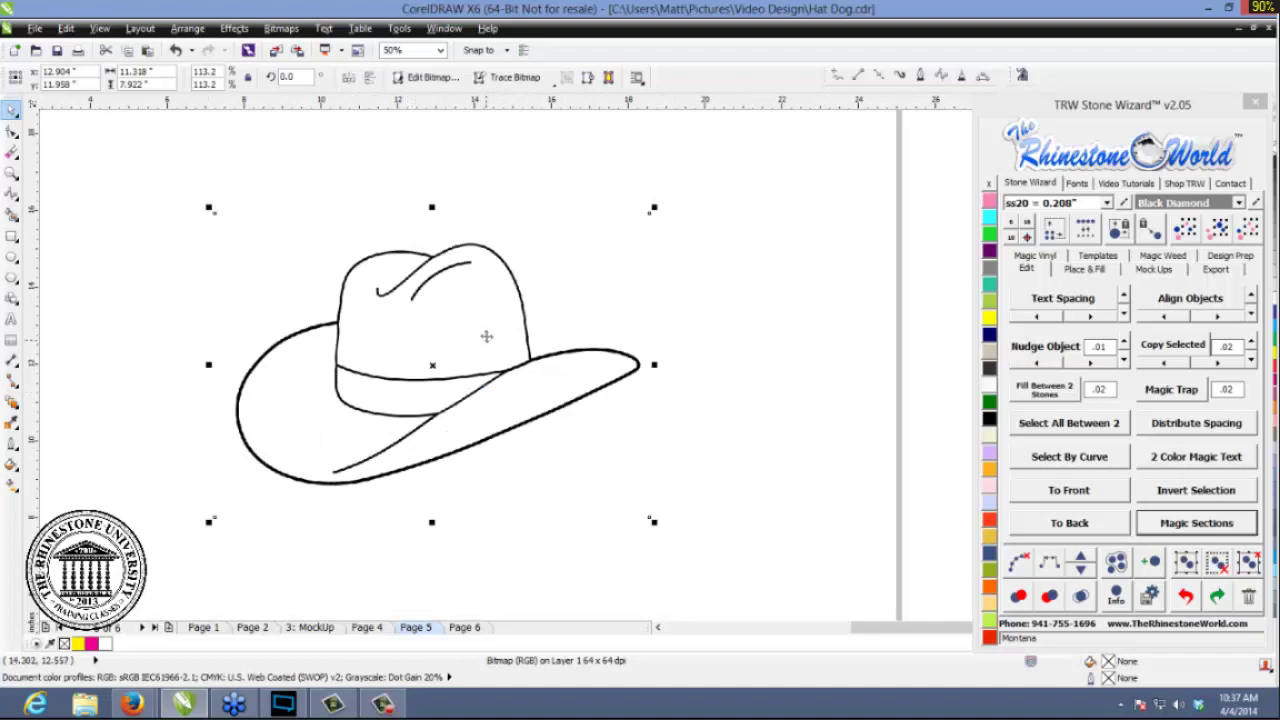
scroll(310, 360, "down", 1)
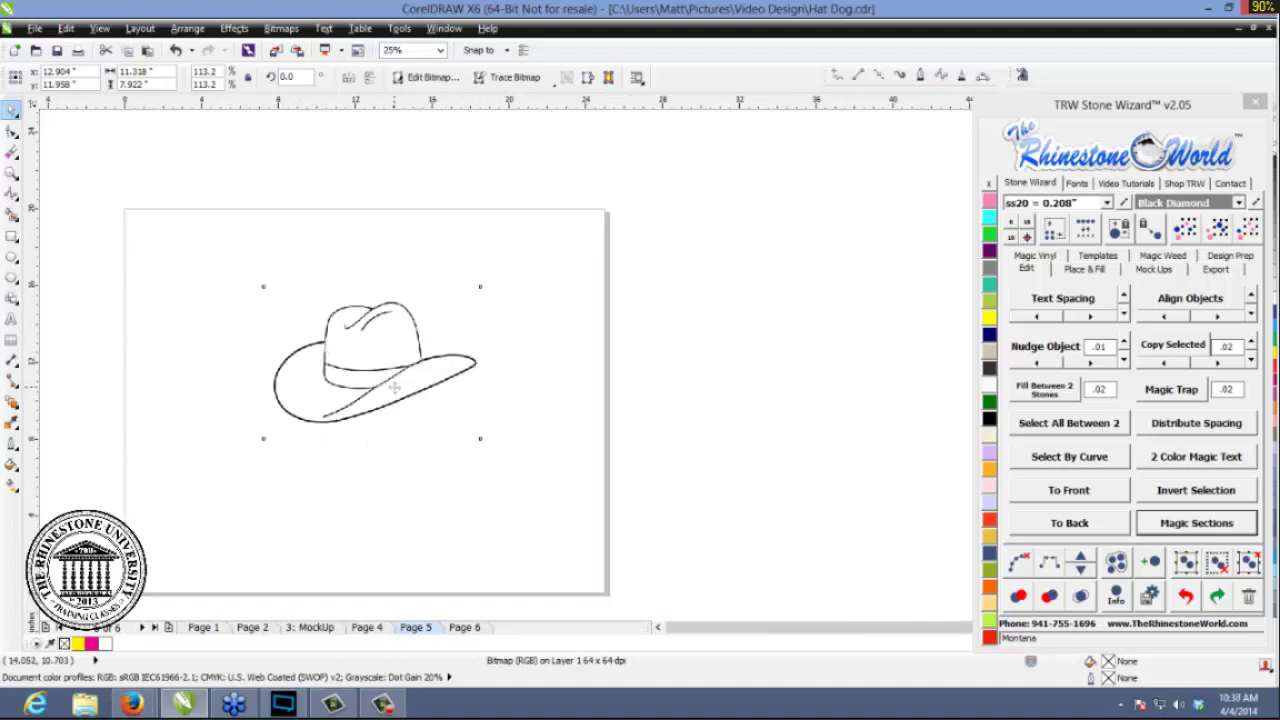
scroll(370, 378, "up", 1)
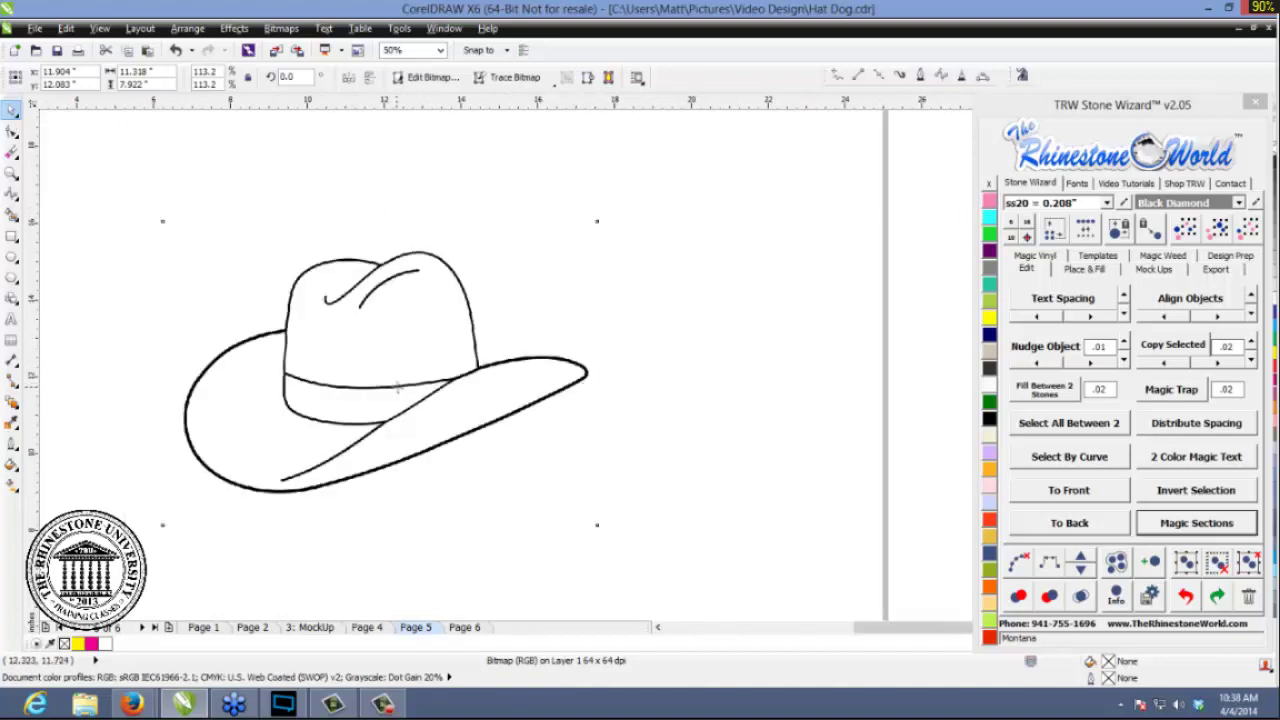
left_click_drag(430, 373, 458, 369)
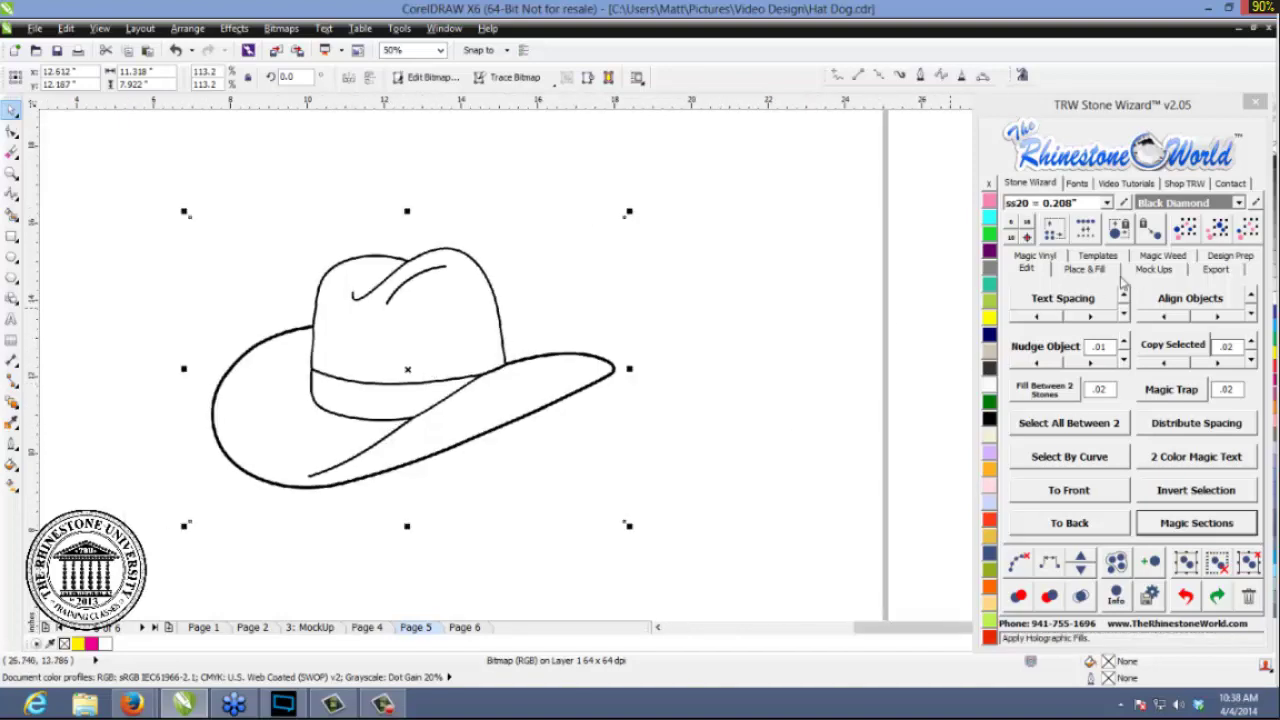
- Bring up the Place & Fill settings and examine the pixels along the lower brim line of the hat bitmap
left_click(1085, 270)
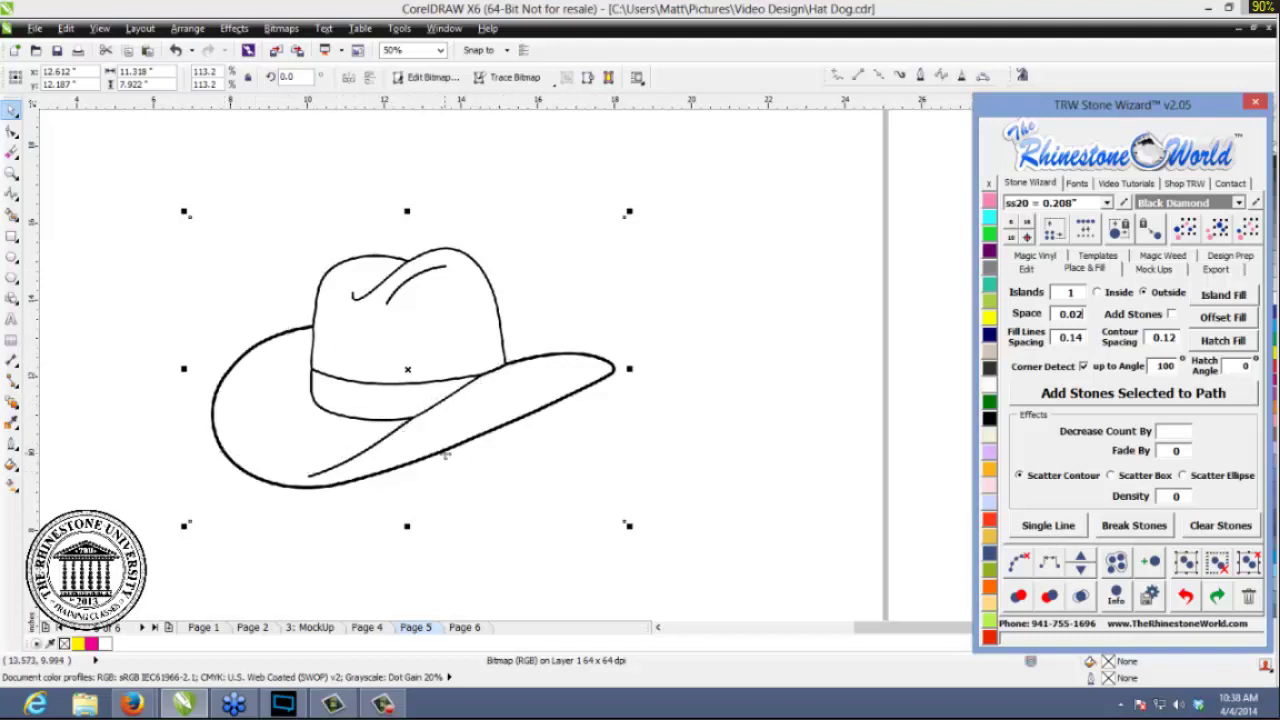
left_click(738, 493)
scroll(481, 441, "up", 4)
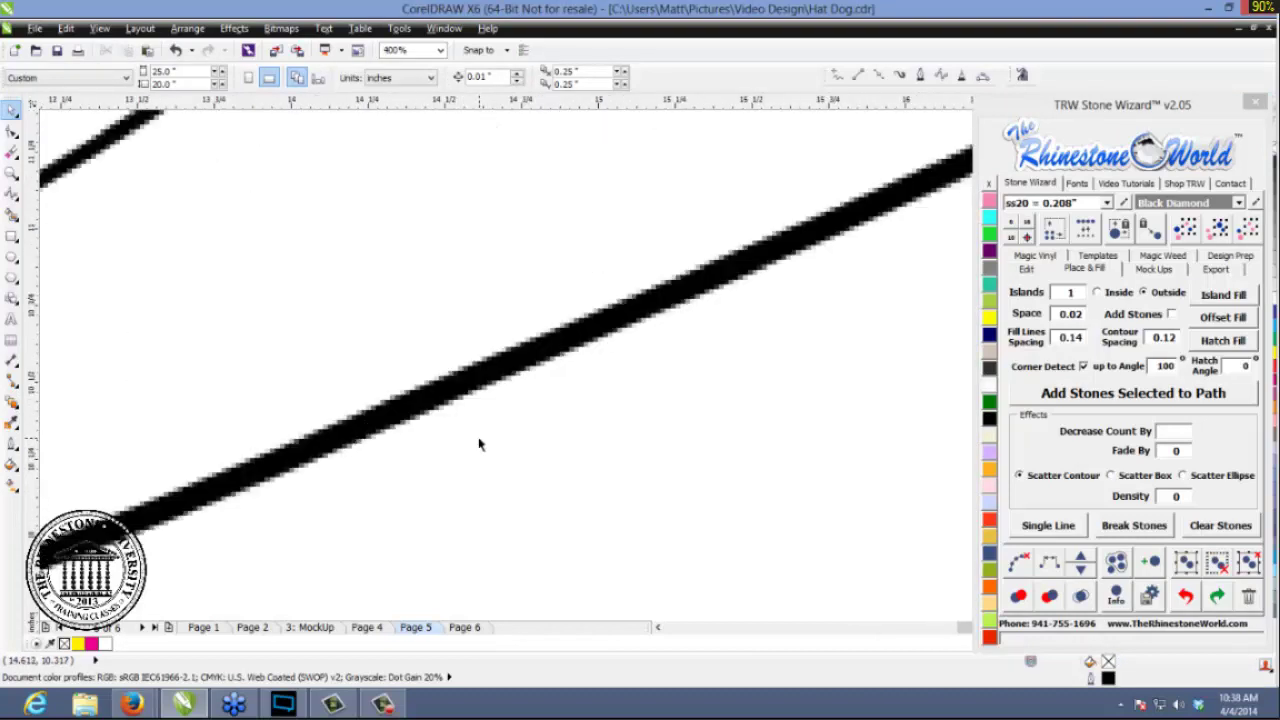
scroll(435, 380, "up", 1)
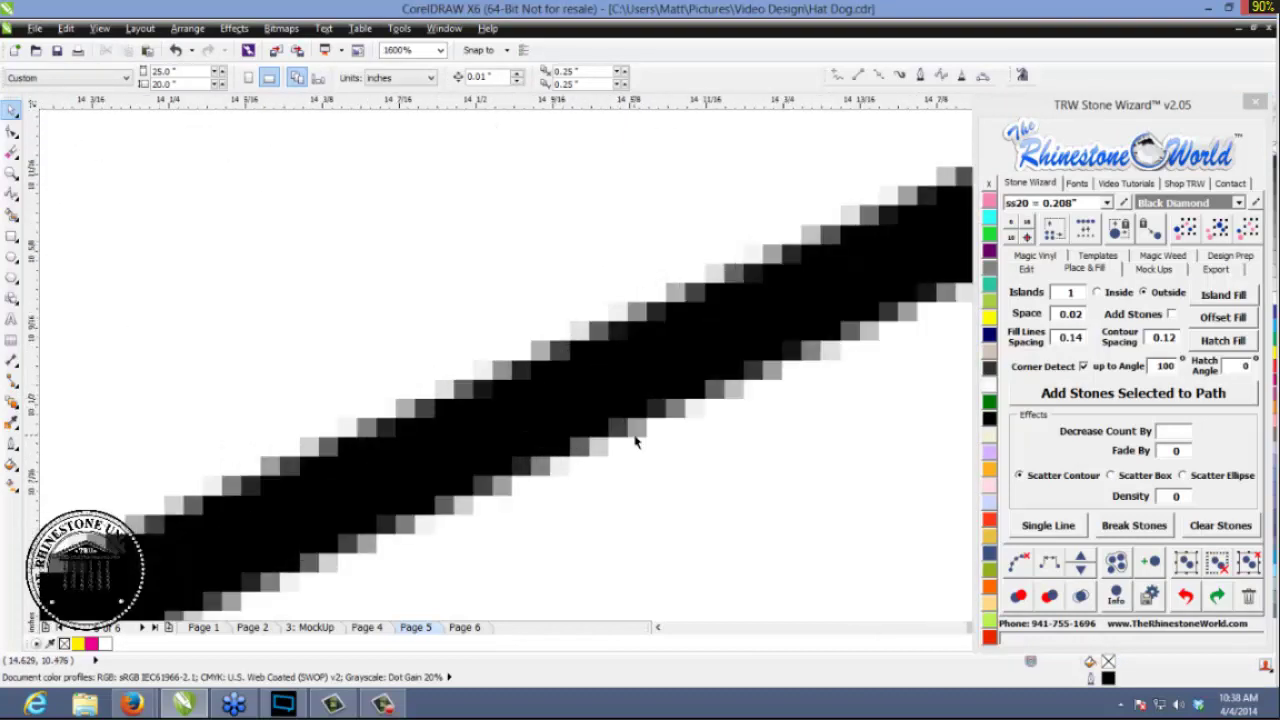
scroll(634, 441, "up", 1)
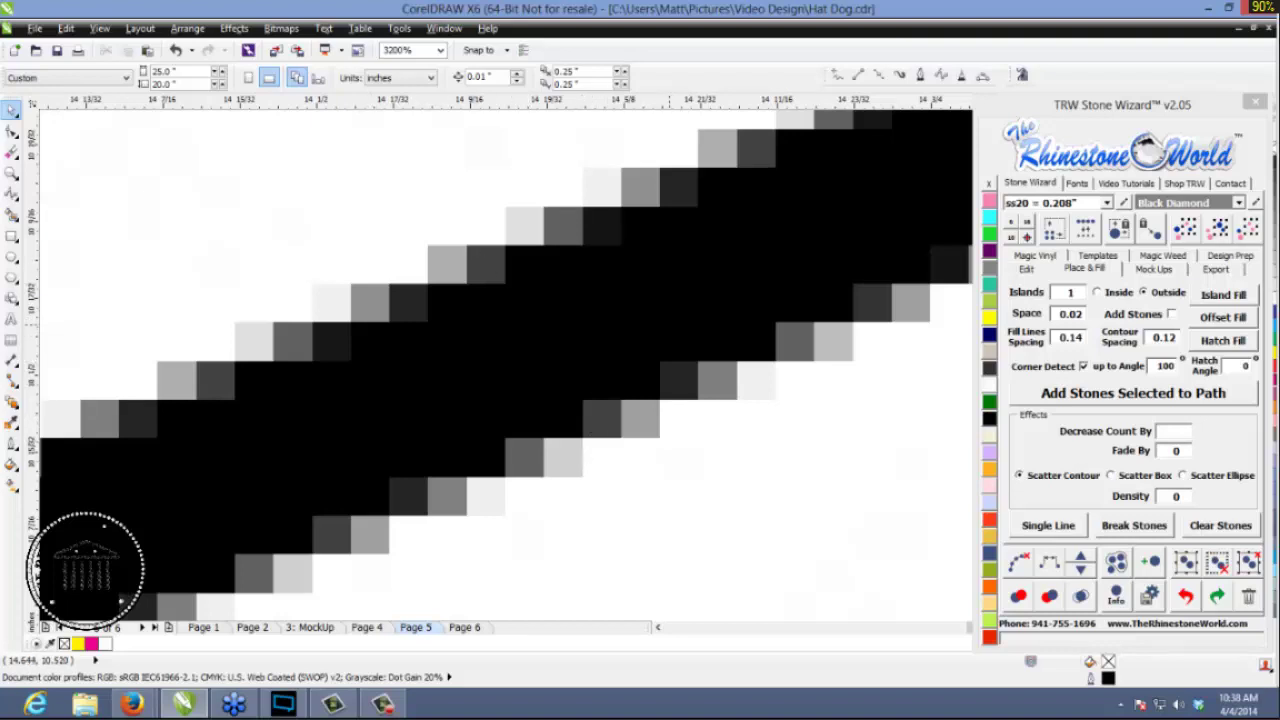
scroll(624, 318, "down", 7)
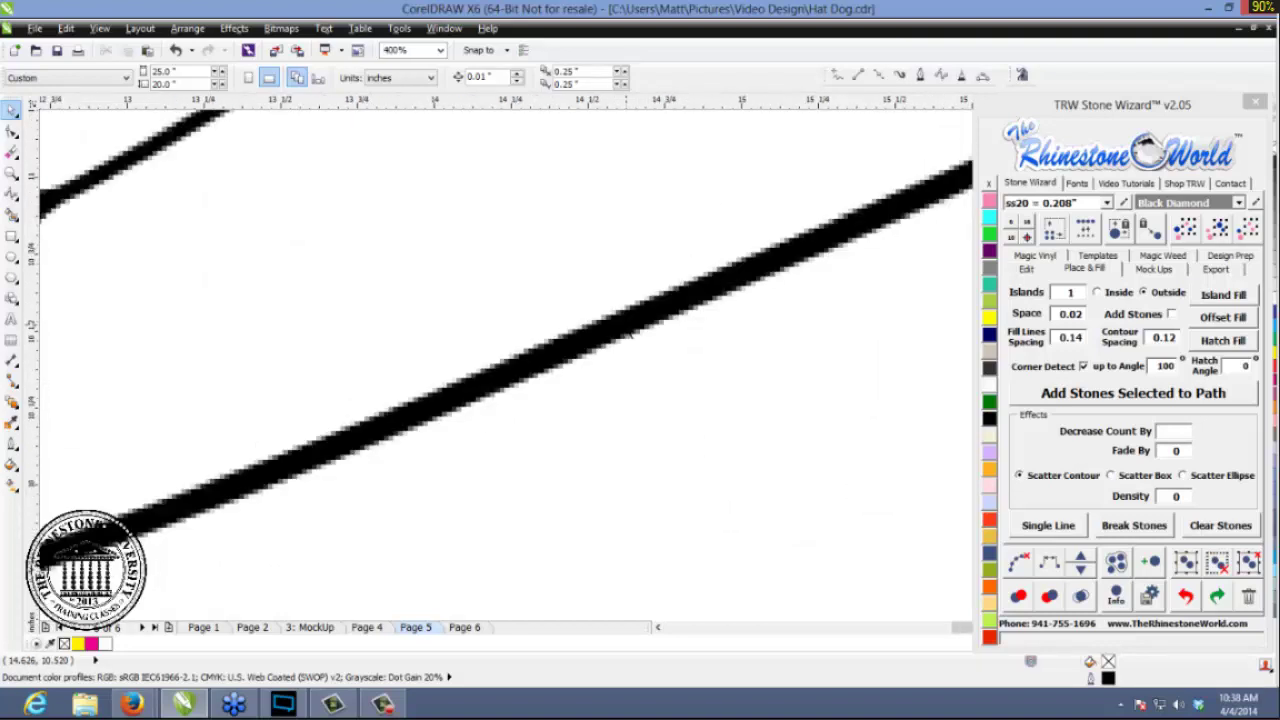
scroll(657, 246, "up", 1)
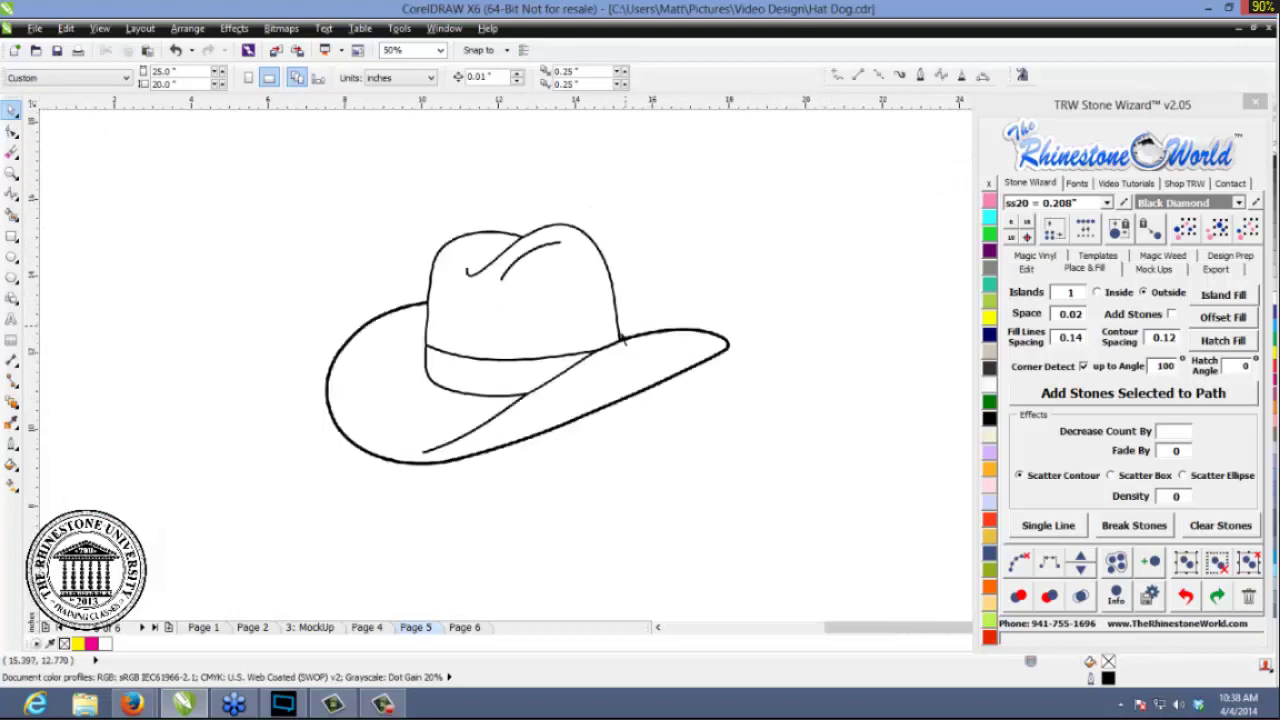
left_click(618, 330)
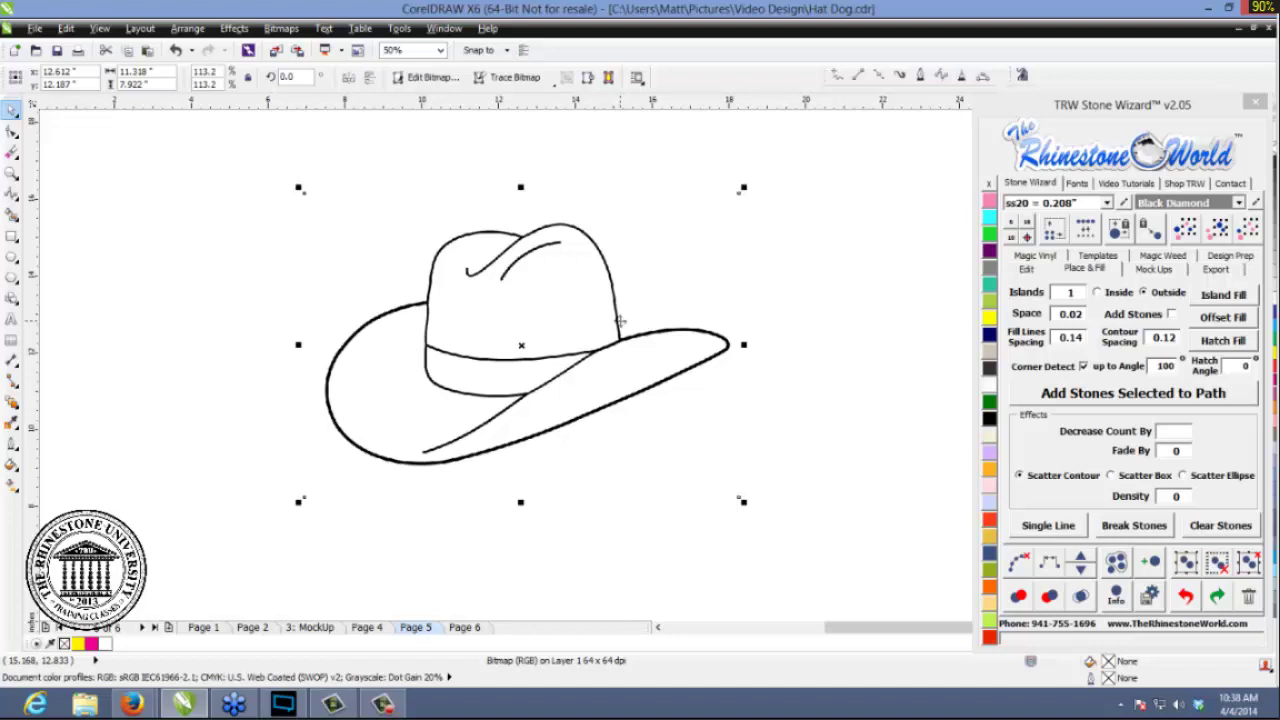
- Duplicate the hat bitmap so one sits at about X 6.7" and the other at about X 21.1", and select the left one
scroll(682, 306, "down", 1)
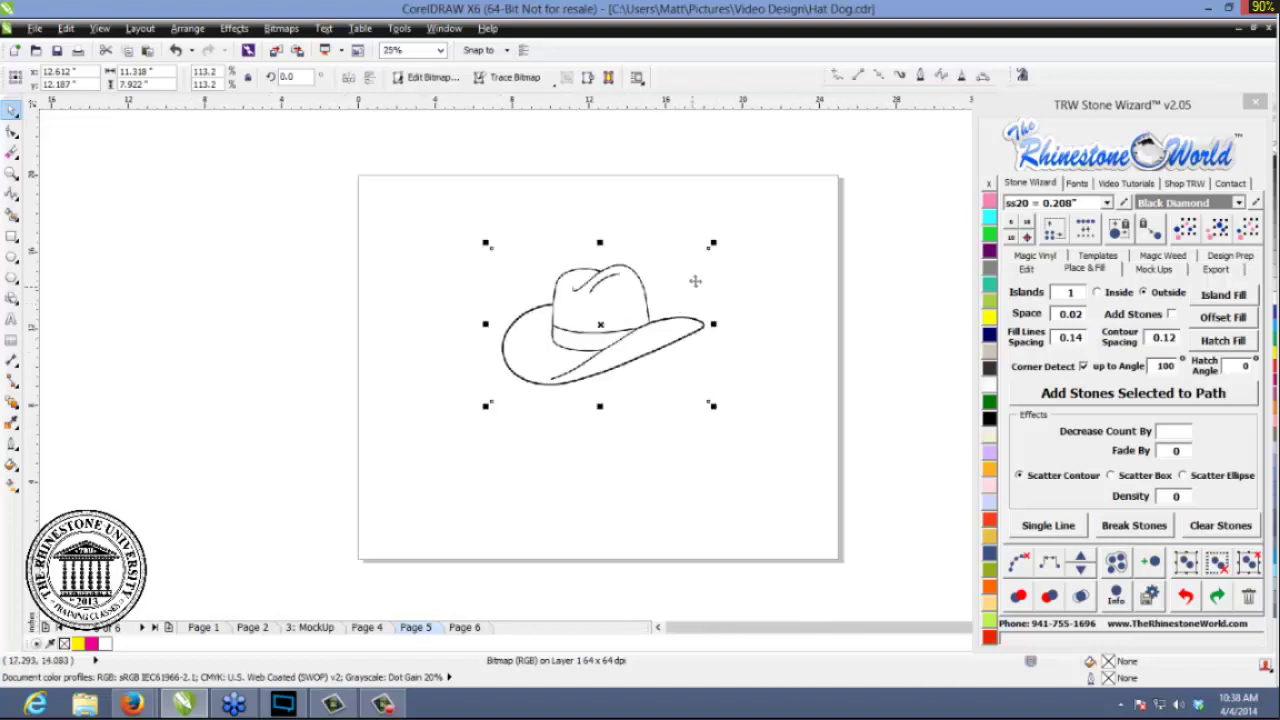
scroll(697, 279, "up", 1)
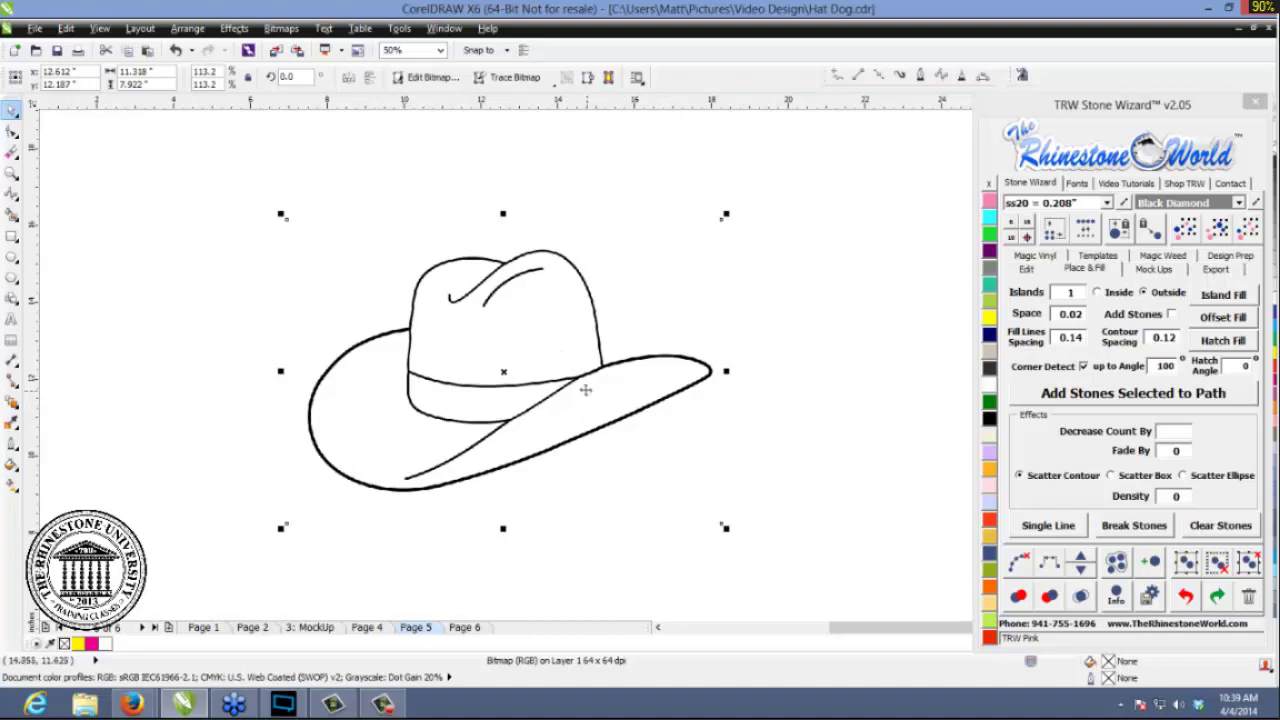
left_click_drag(585, 390, 583, 385)
scroll(583, 385, "down", 1)
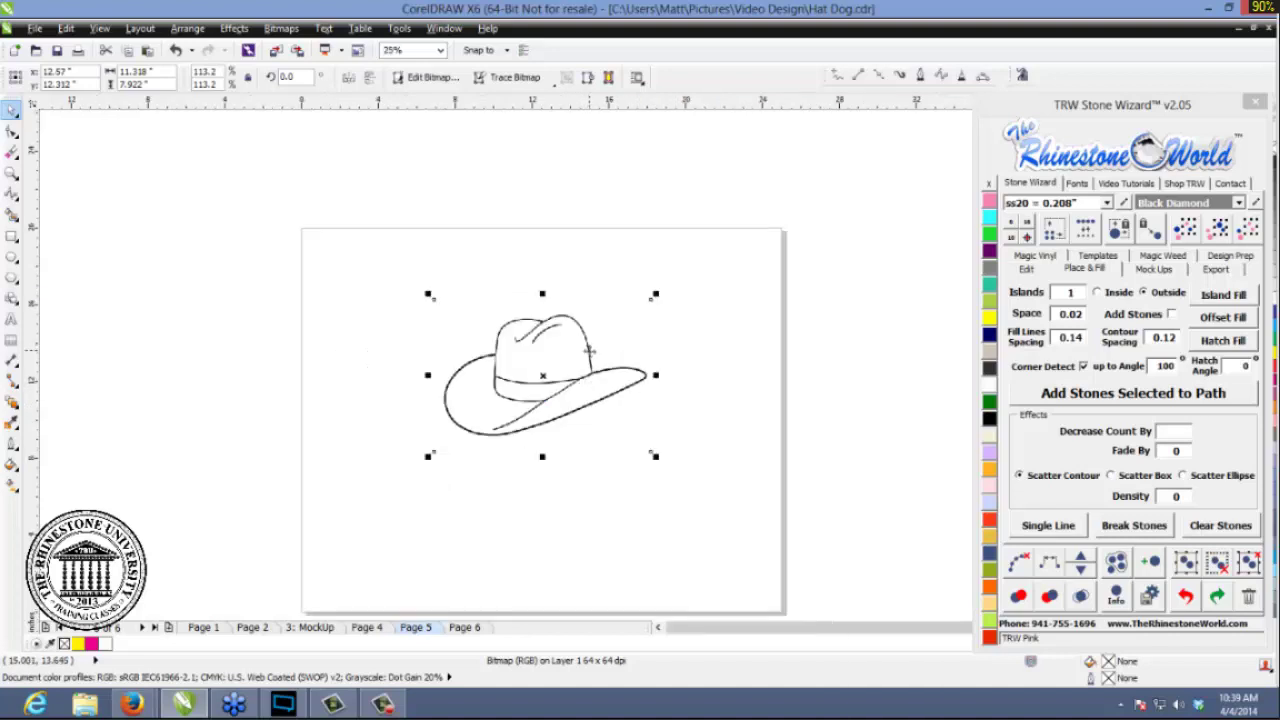
scroll(587, 368, "up", 1)
scroll(587, 368, "down", 1)
left_click_drag(587, 368, 744, 352)
left_click(482, 392)
scroll(449, 370, "up", 1)
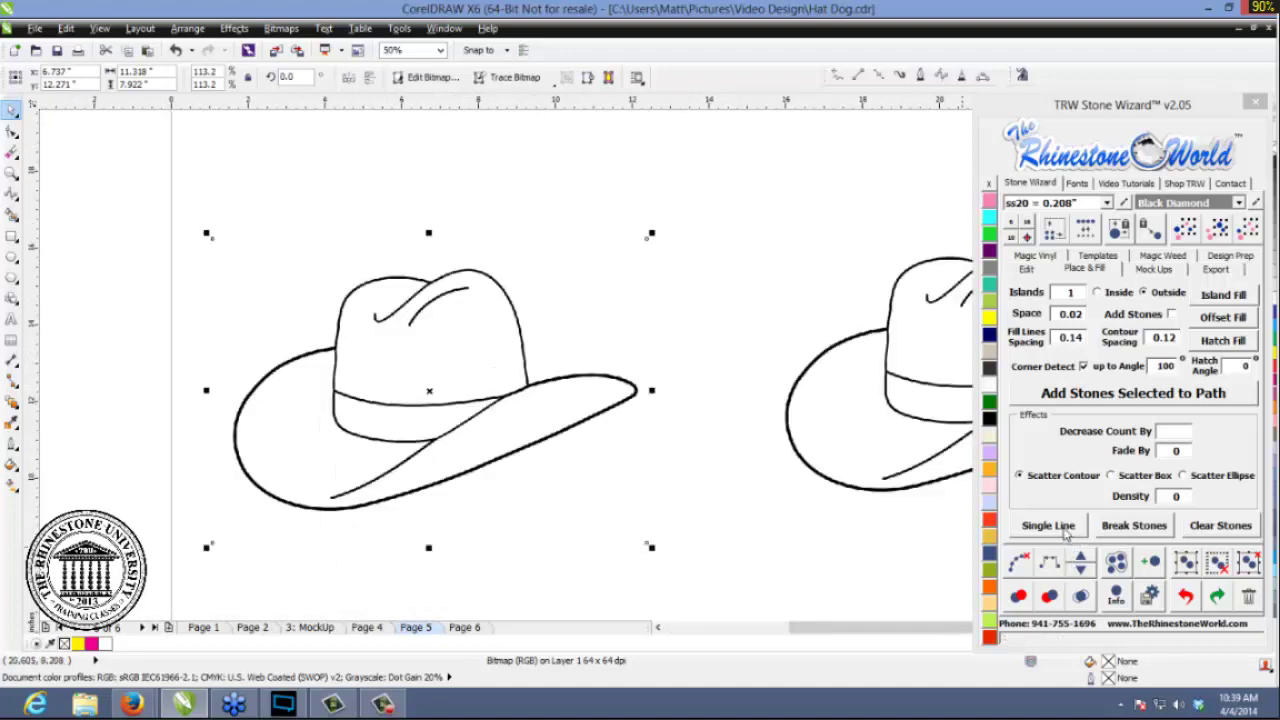
- Trace the left hat bitmap as a single centerline with smoothing 25, and pull the traced outline away from the bitmap
left_click(1066, 535)
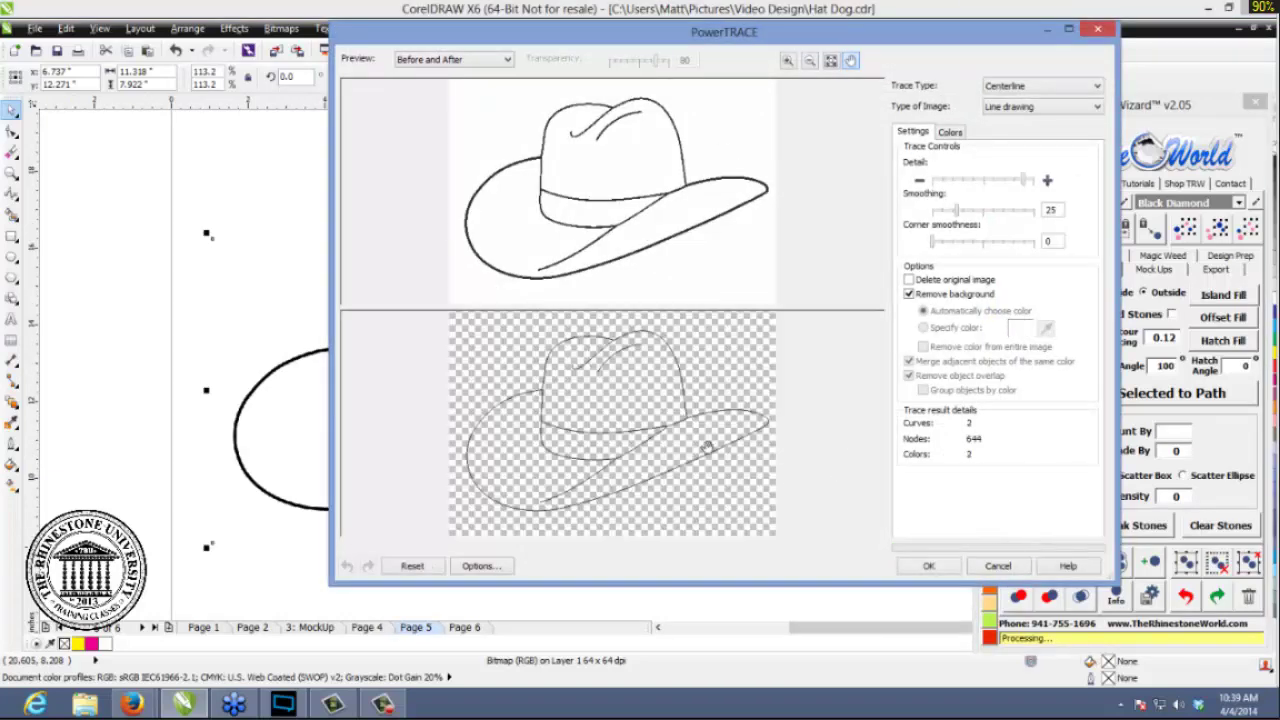
left_click(943, 570)
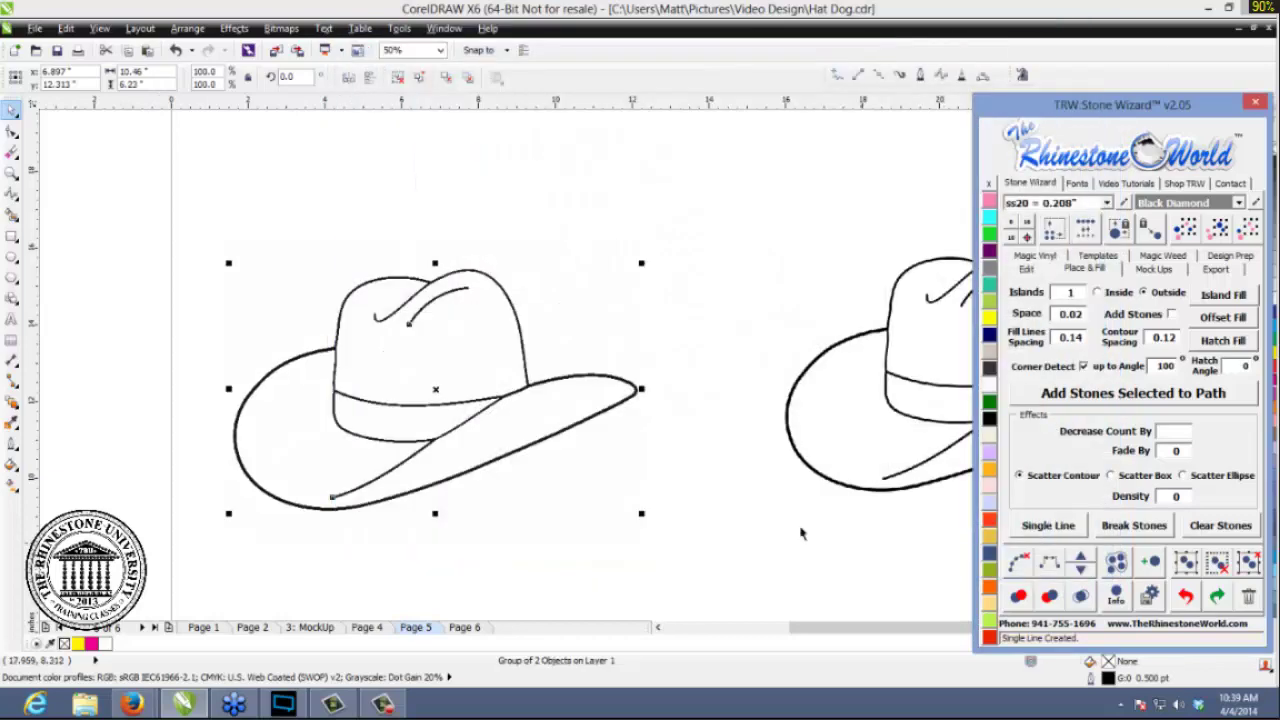
mouse_move(530, 395)
left_mouse_down()
mouse_move(520, 440)
mouse_move(568, 474)
mouse_move(503, 364)
left_mouse_up()
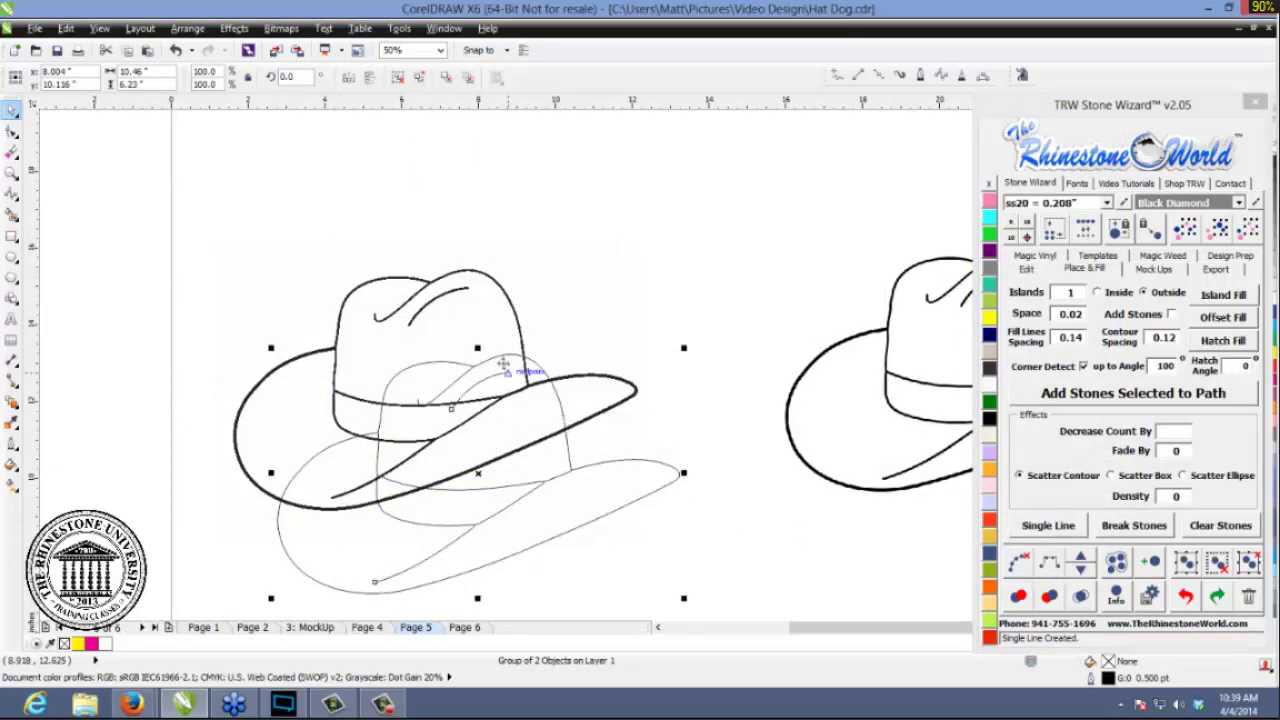
- Delete the left hat bitmap and move the traced outline up to about X 6.9", Y 13.1"
left_click(498, 324)
key("Delete")
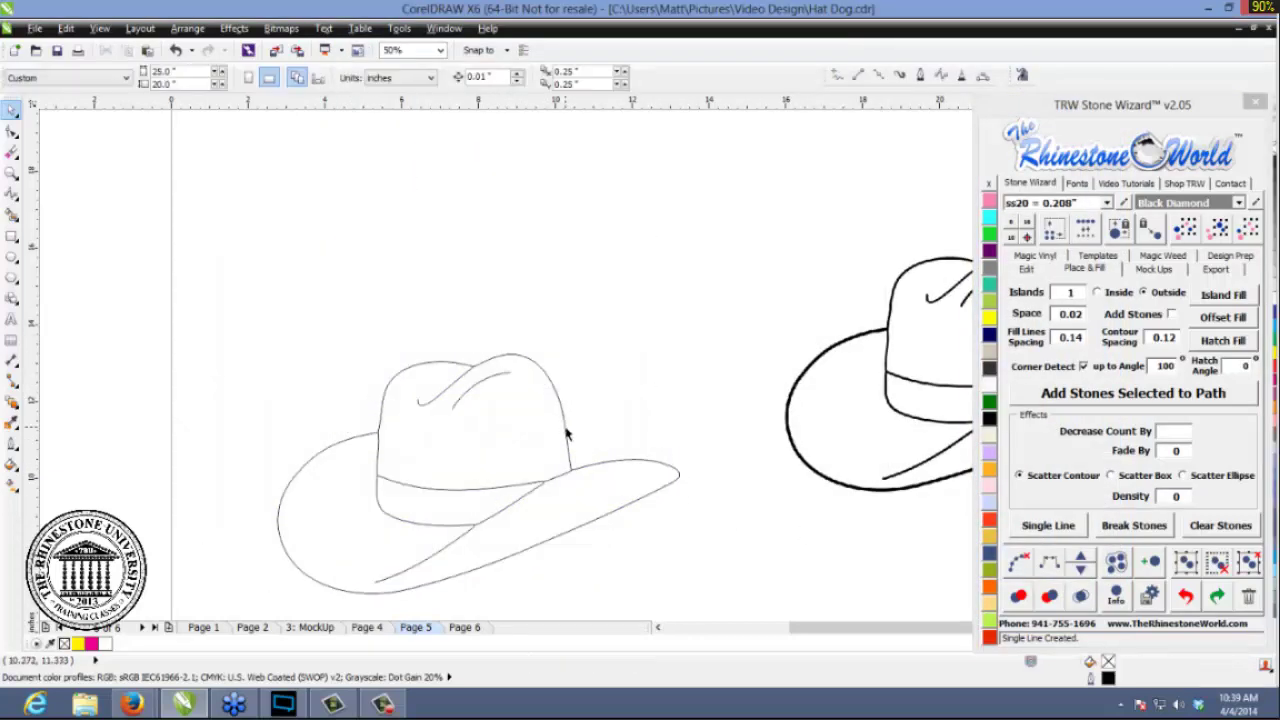
mouse_move(566, 433)
left_mouse_down()
mouse_move(578, 332)
mouse_move(519, 291)
mouse_move(522, 262)
mouse_move(526, 278)
mouse_move(498, 297)
left_mouse_up()
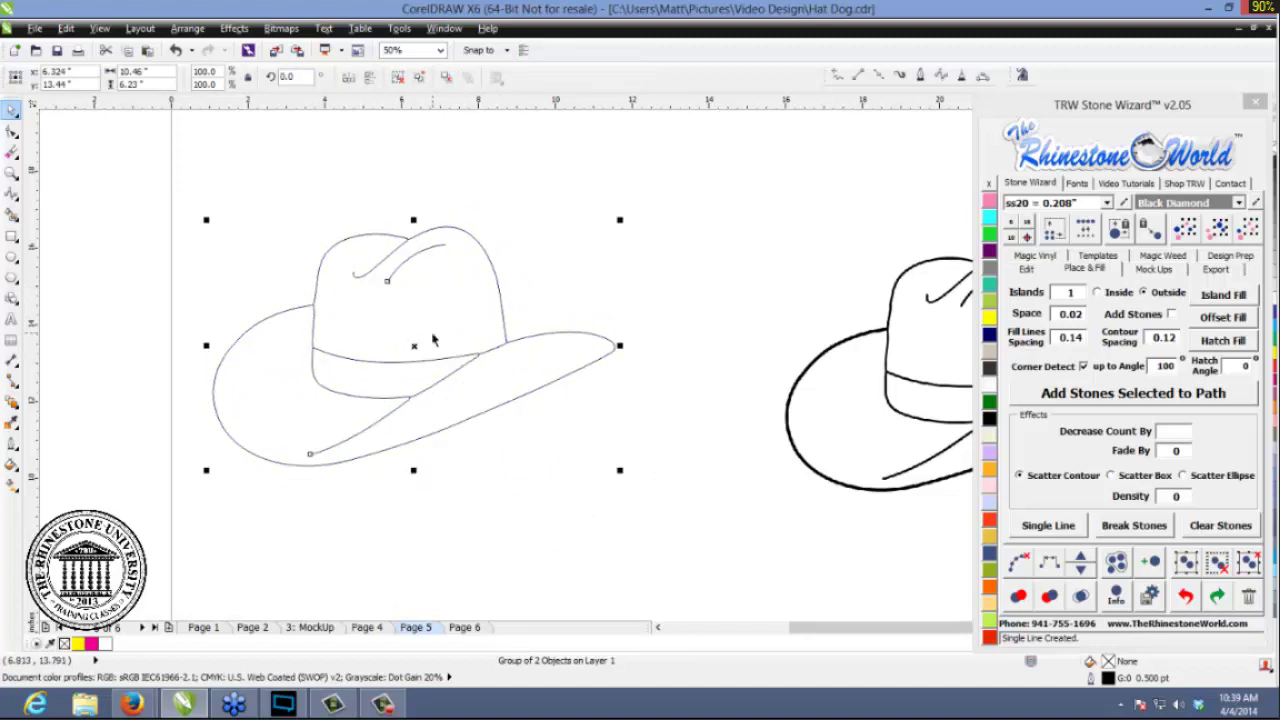
scroll(540, 290, "down", 2)
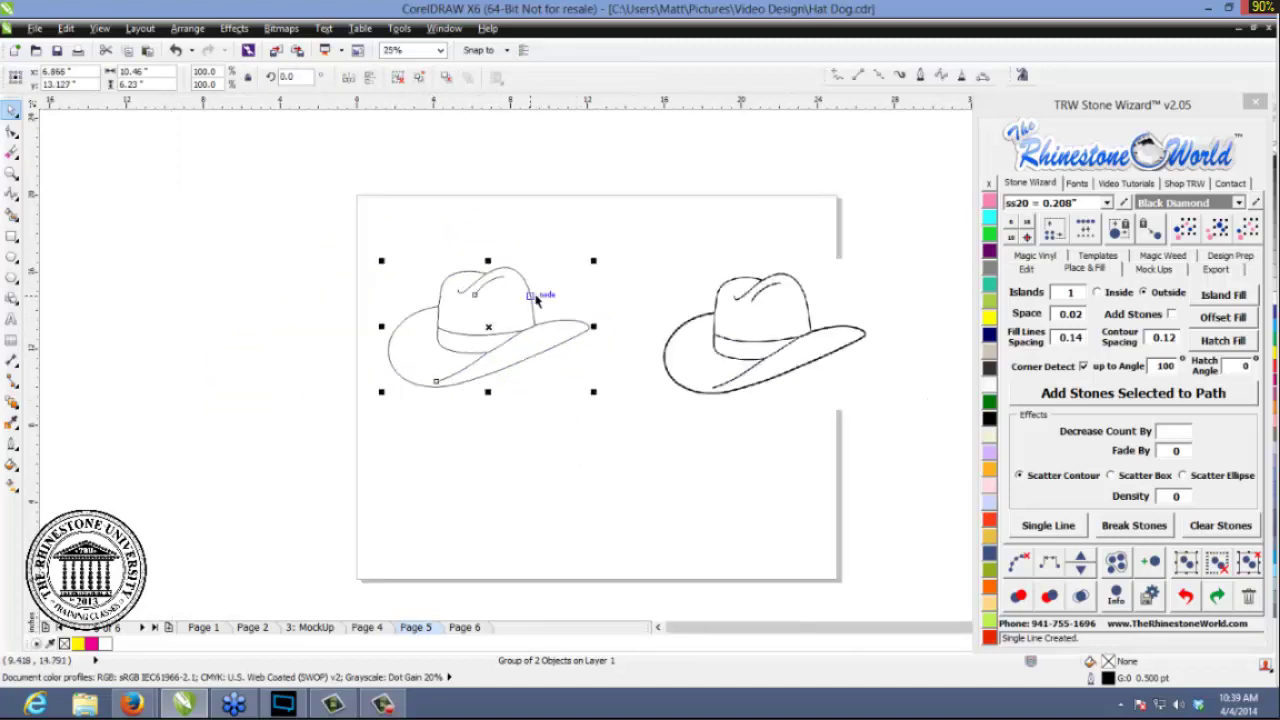
scroll(549, 277, "up", 1)
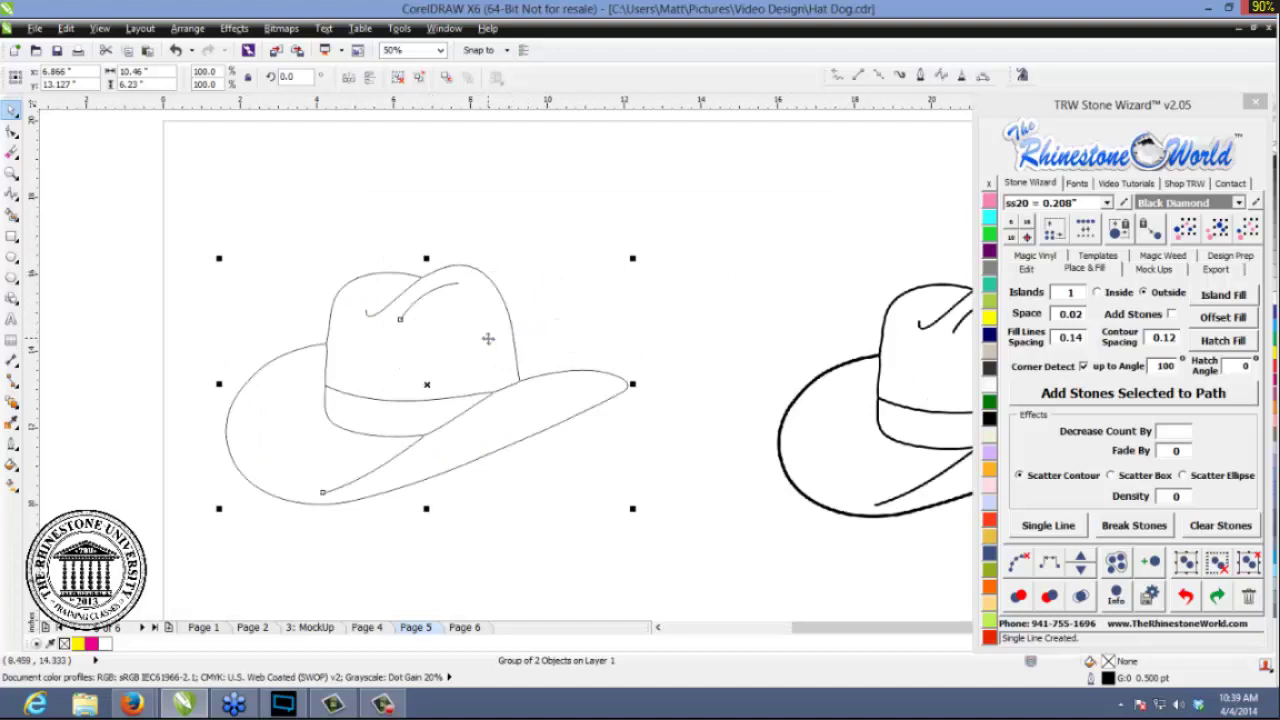
- Undo back to before the left hat bitmap was deleted, and remove the traced outline instead
scroll(488, 338, "down", 1)
key("ctrl+z")
key("ctrl+z")
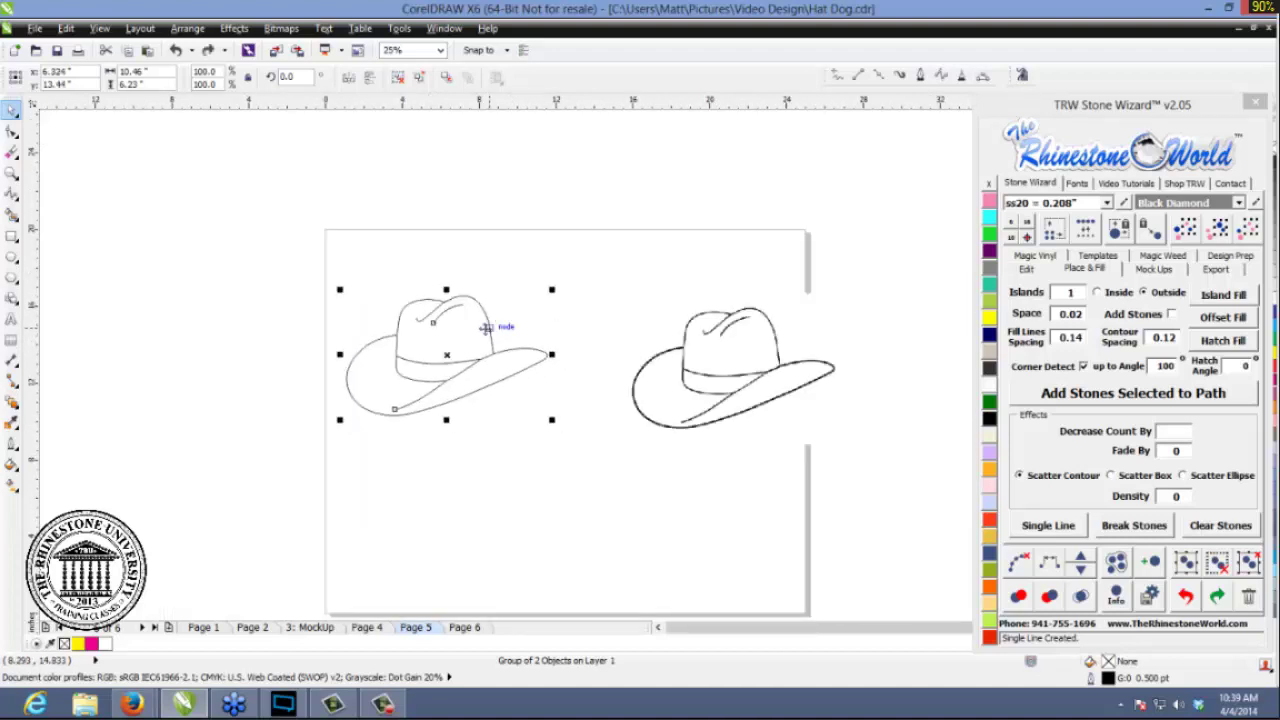
key("ctrl+z")
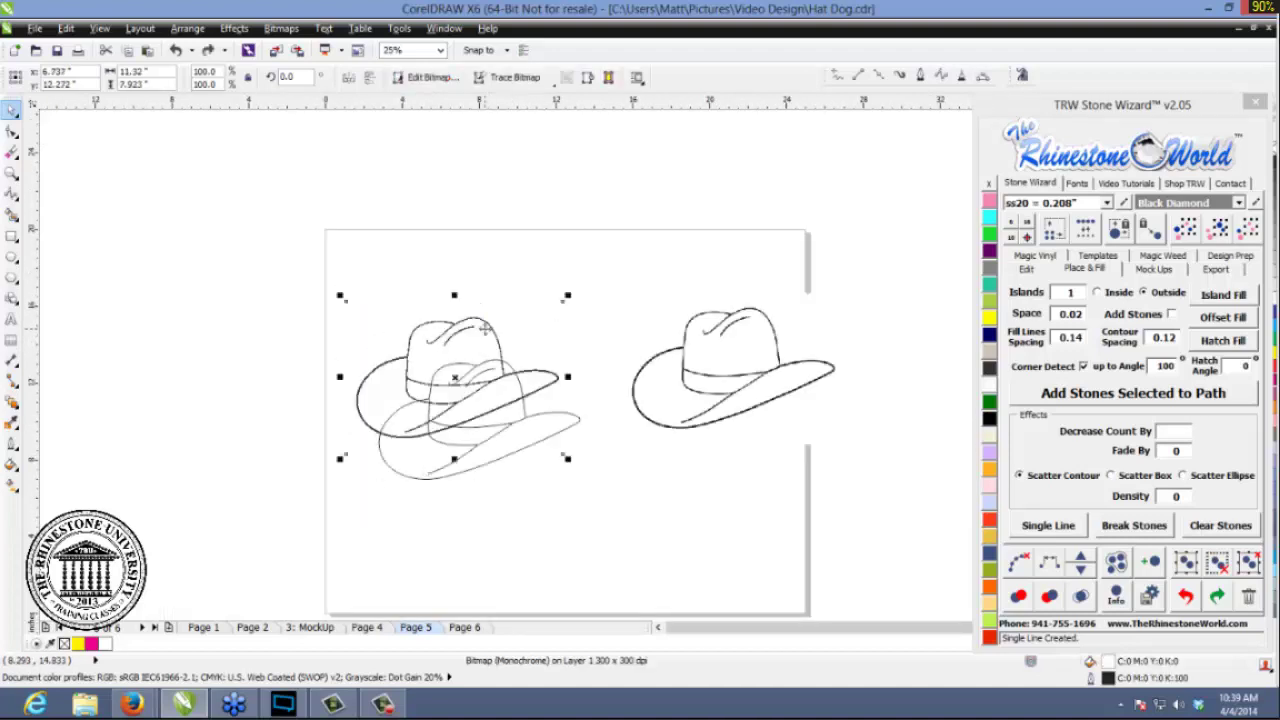
left_click(540, 434)
key("Delete")
- Reposition the left hat bitmap at about X 7.2", Y 12.4"
mouse_move(480, 371)
left_mouse_down()
mouse_move(505, 332)
mouse_move(493, 374)
left_mouse_up()
scroll(493, 374, "up", 1)
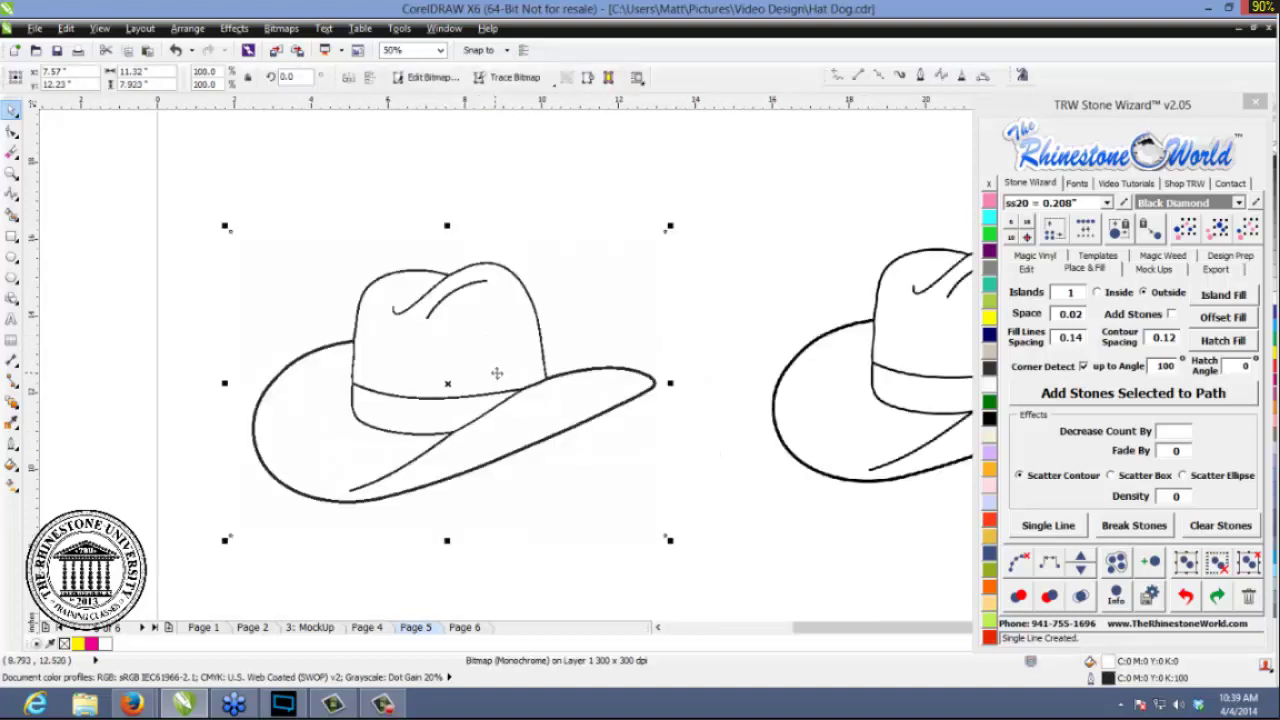
scroll(521, 372, "up", 1)
scroll(521, 372, "down", 1)
left_click_drag(500, 367, 484, 362)
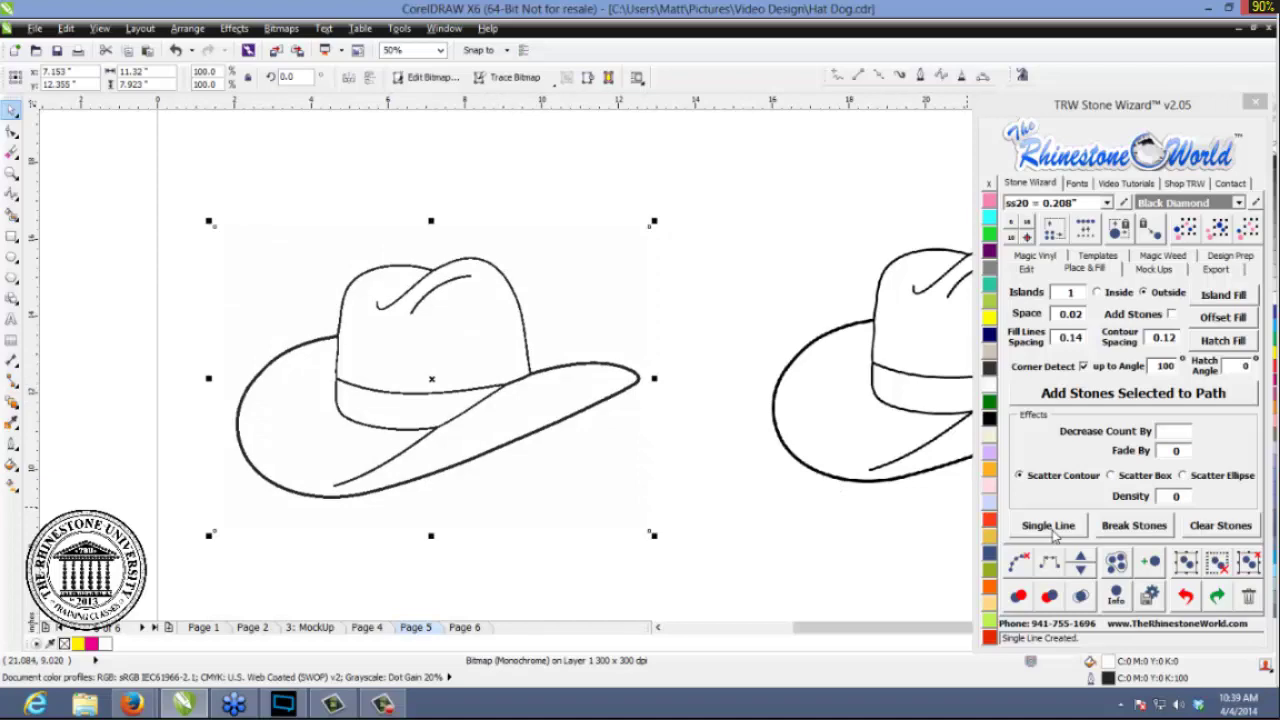
- Trace the left hat bitmap as a single centerline with smoothing raised to 87
left_click(1050, 530)
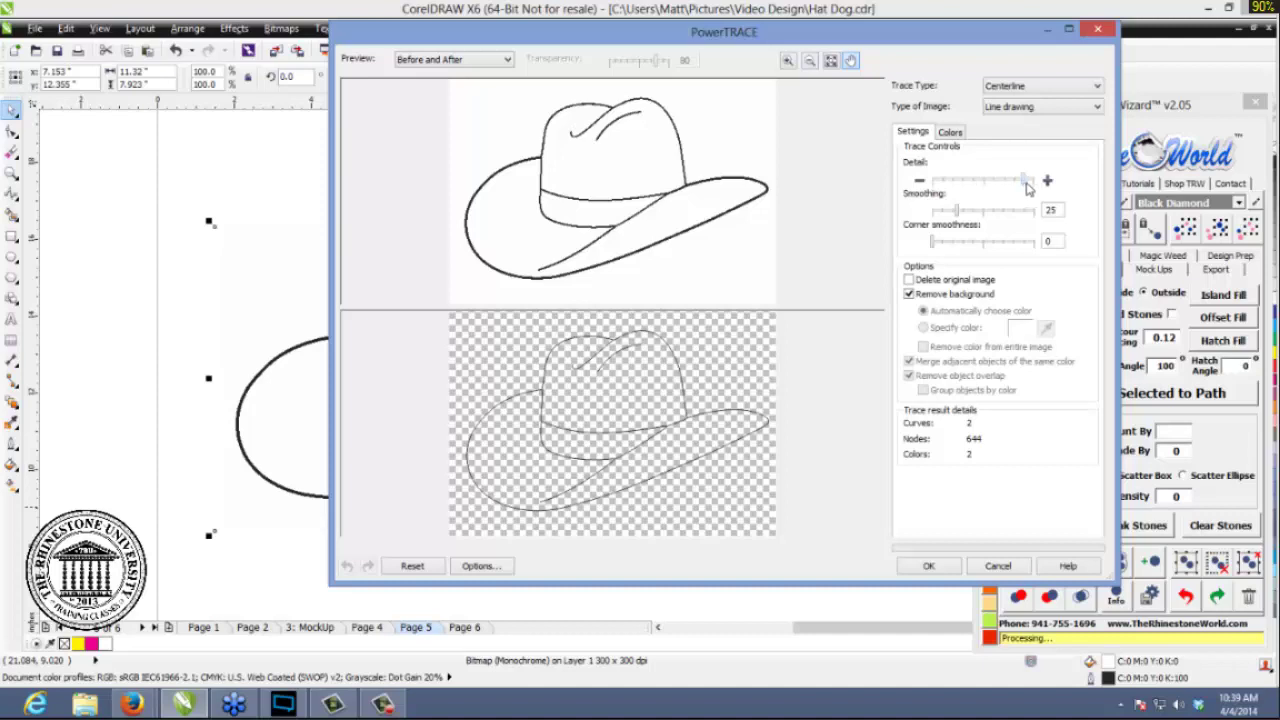
left_click_drag(955, 212, 995, 213)
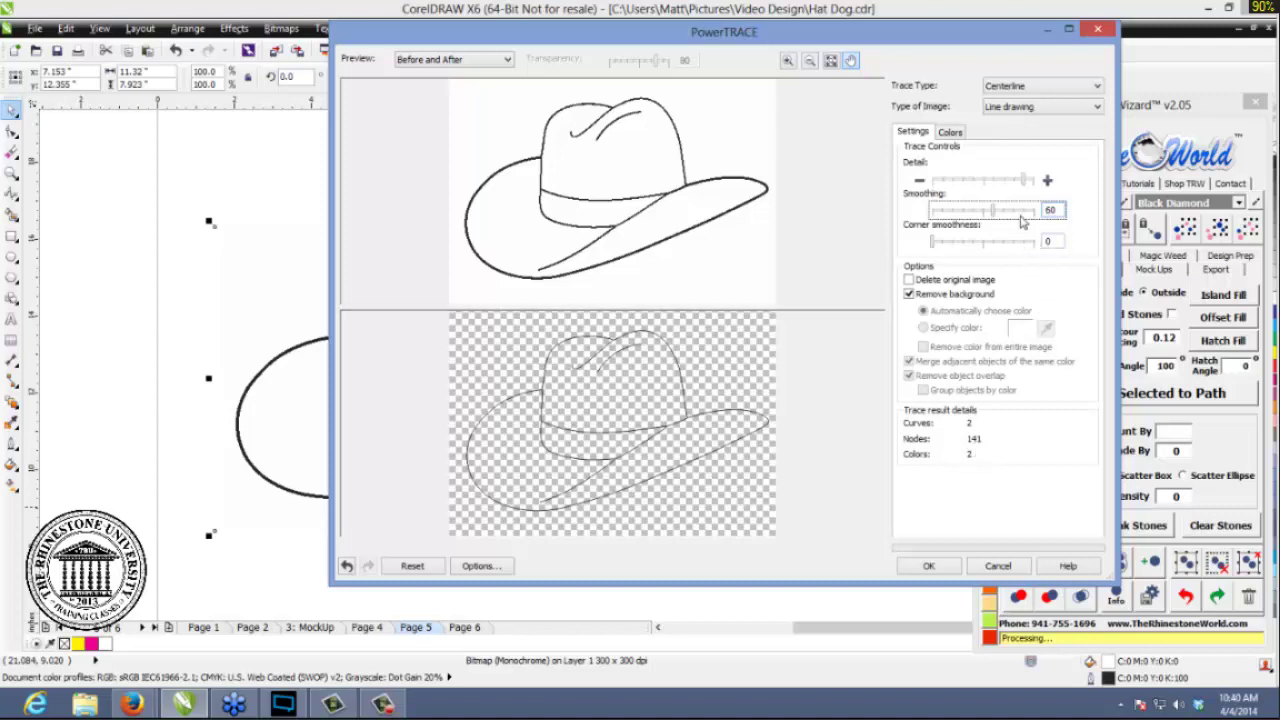
left_click(1023, 216)
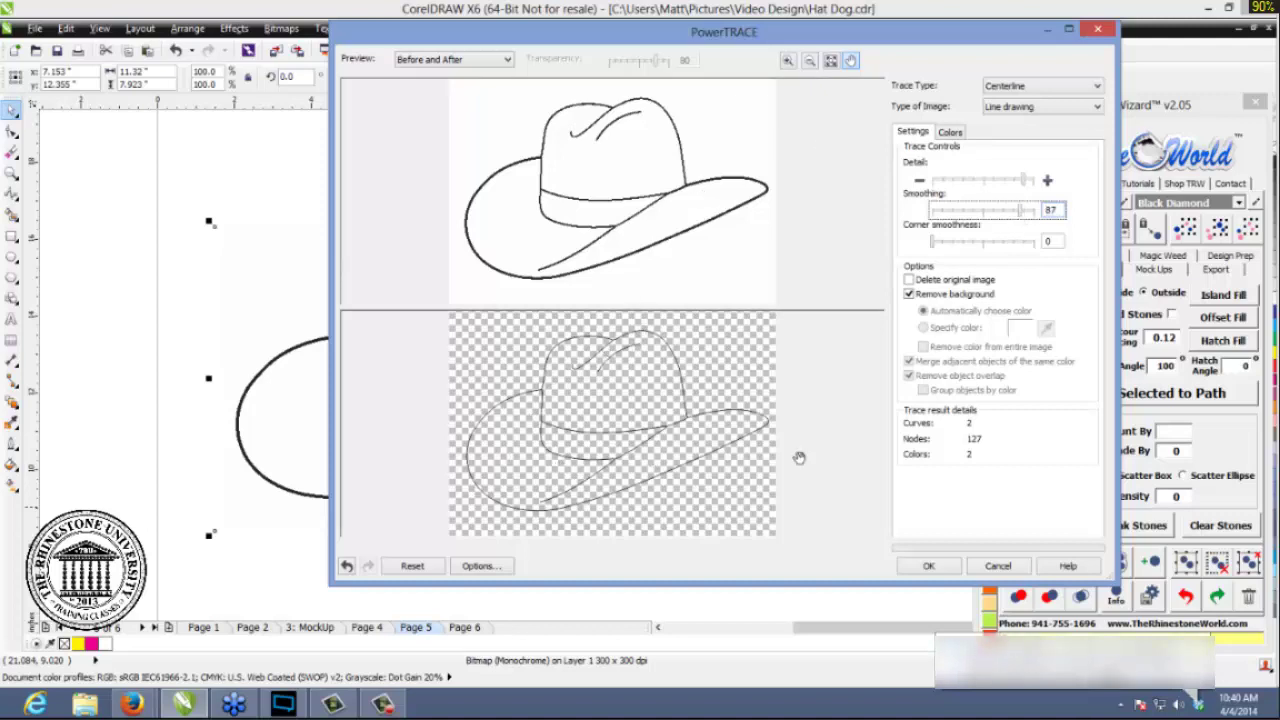
left_click(929, 566)
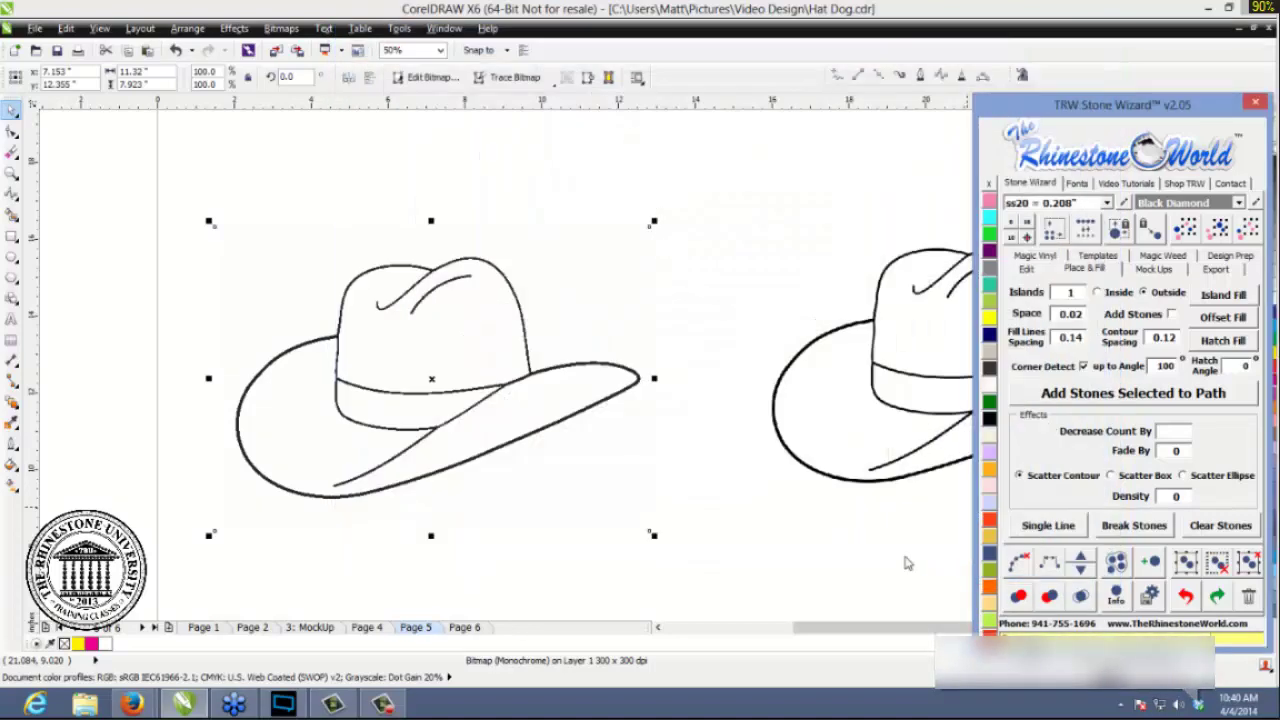
- Separate the smoothed outline from the left hat bitmap, delete the bitmap, and place the outline at about X 7.1", Y 13.7"
left_click_drag(555, 371, 572, 428)
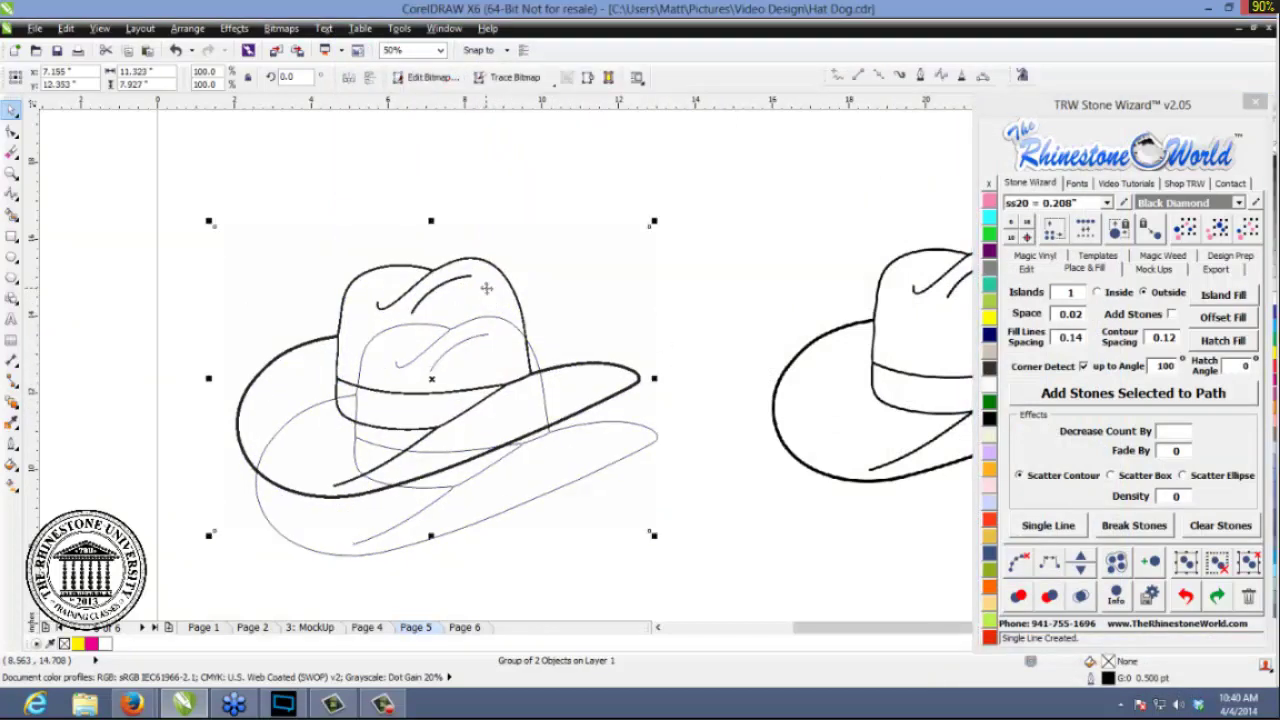
left_click(516, 328)
key("Delete")
left_click_drag(541, 385, 516, 276)
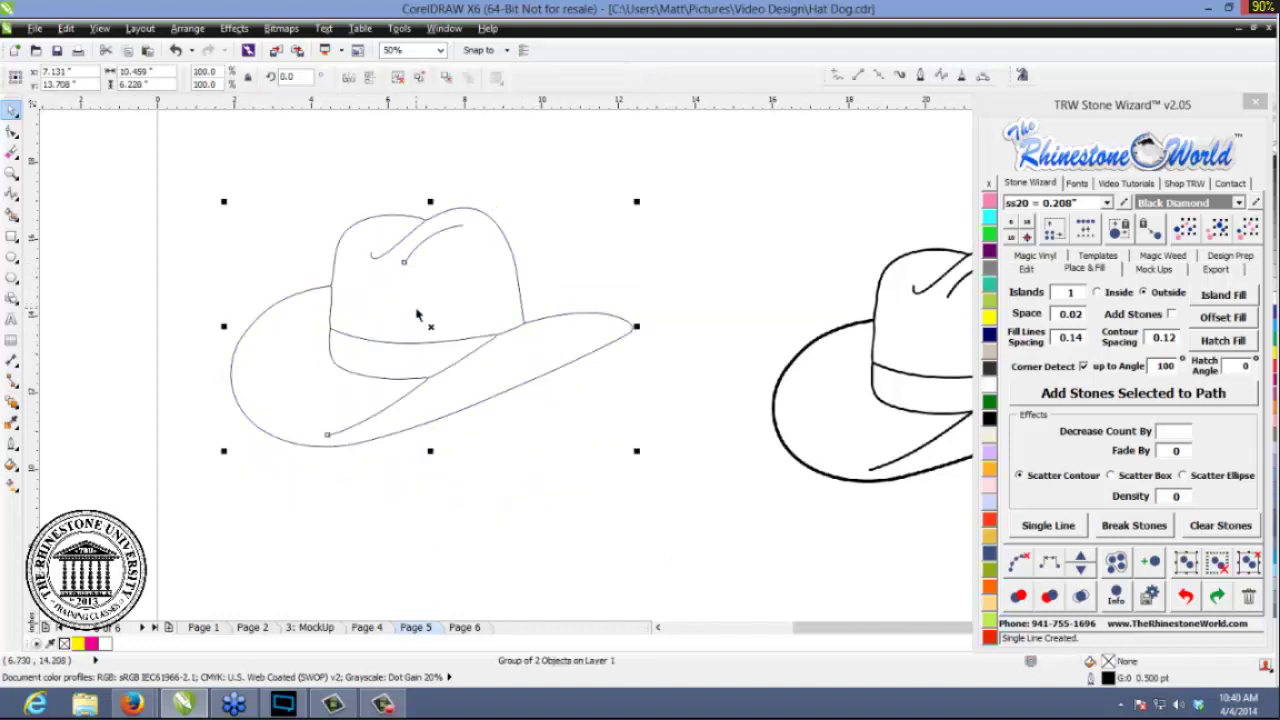
- Select the remaining hat bitmap and reposition it at about X 20.8", Y 13.0"
scroll(535, 294, "down", 3)
scroll(576, 296, "up", 1)
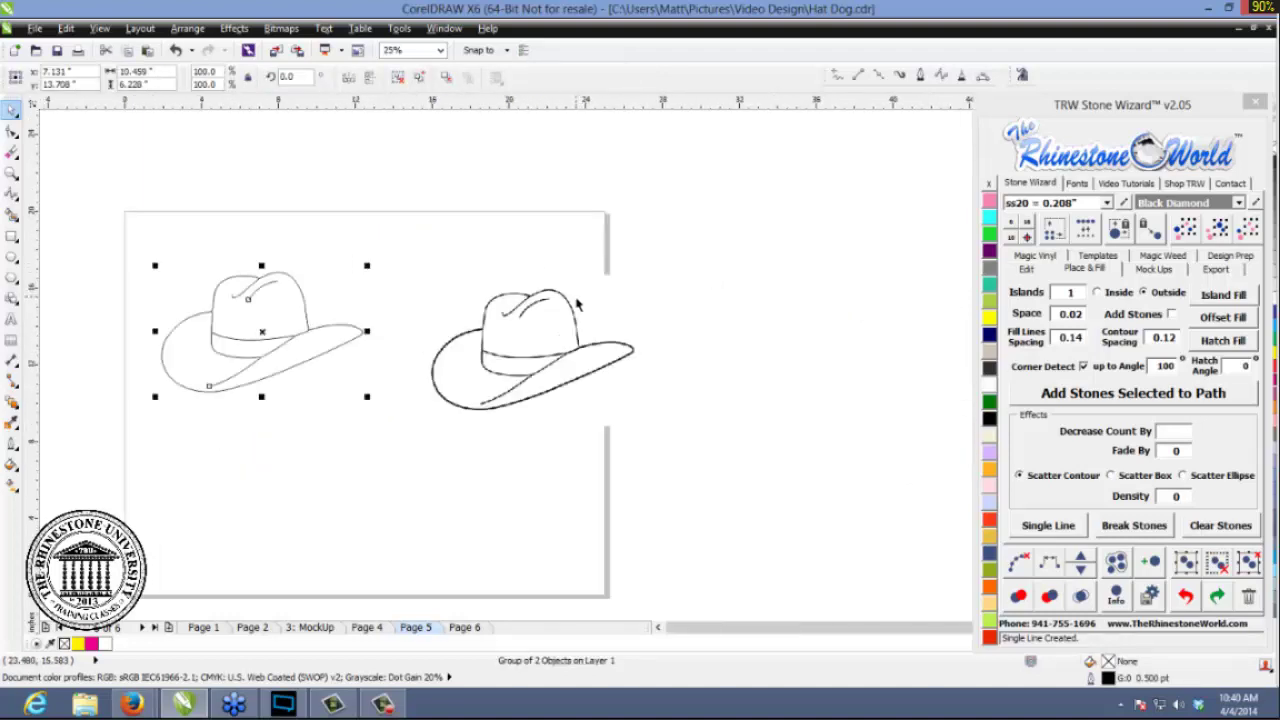
left_click(563, 347)
scroll(565, 341, "up", 2)
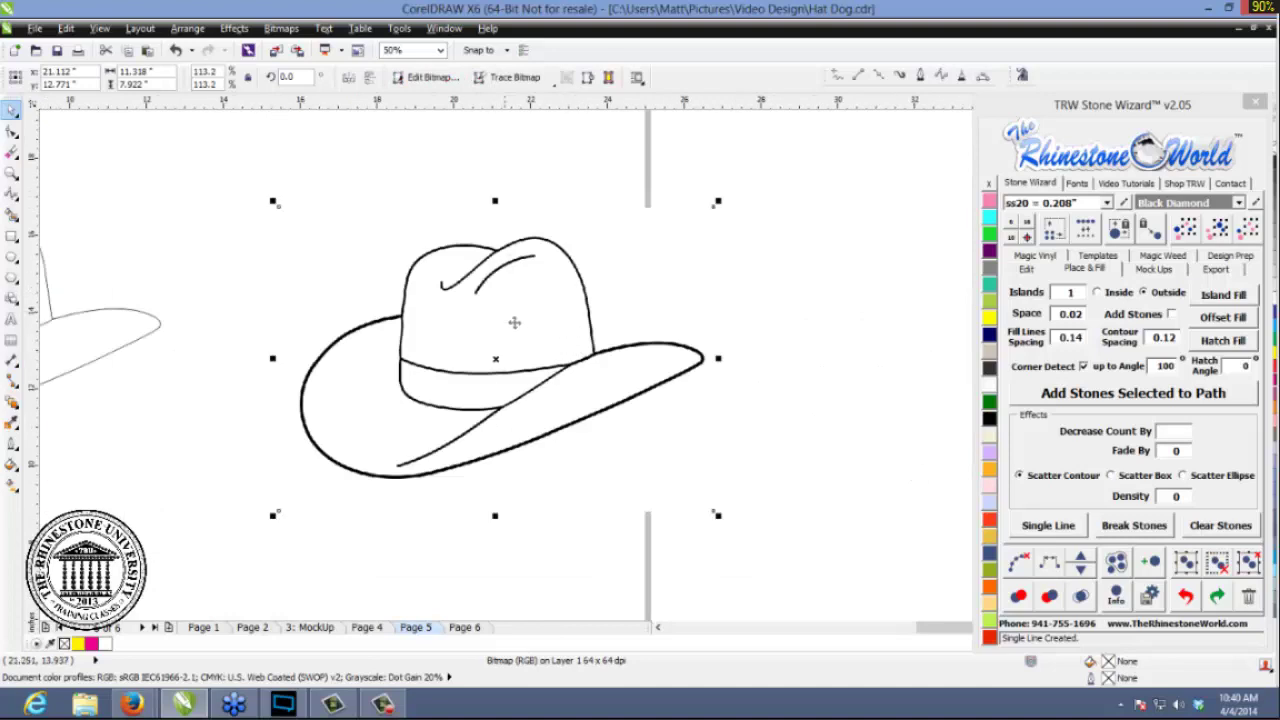
left_click_drag(587, 367, 563, 346)
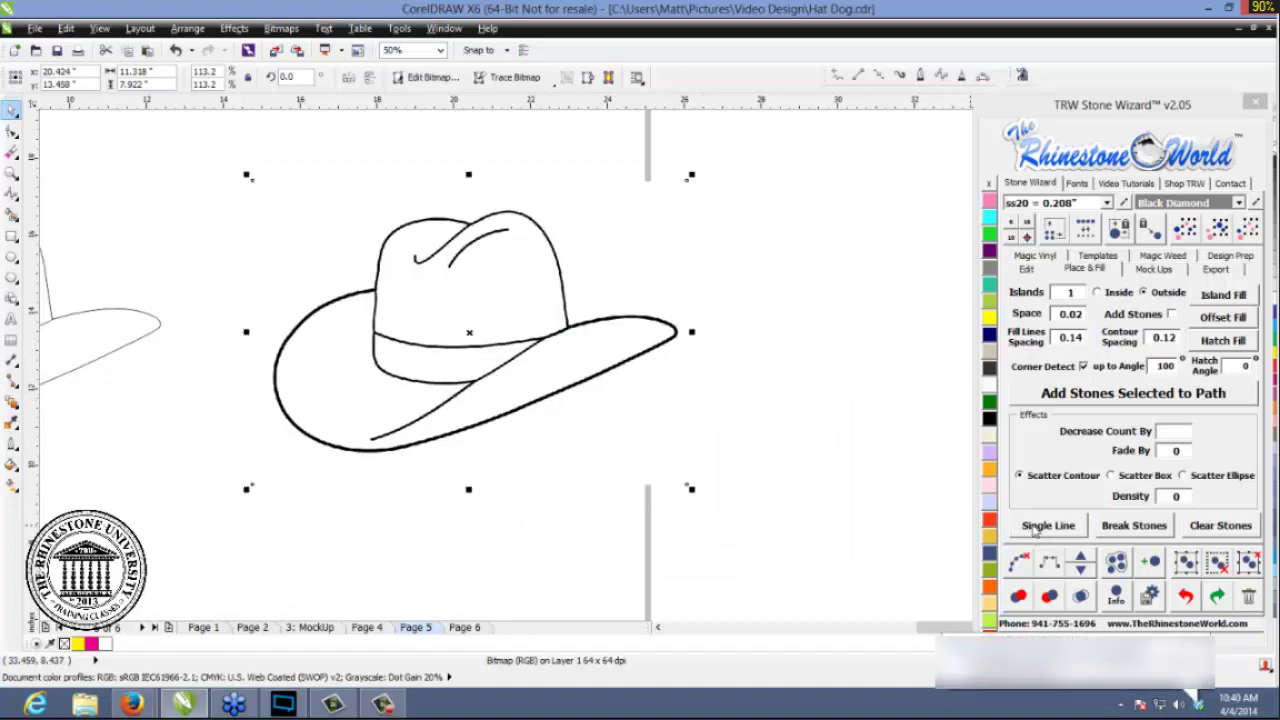
left_click_drag(595, 345, 611, 363)
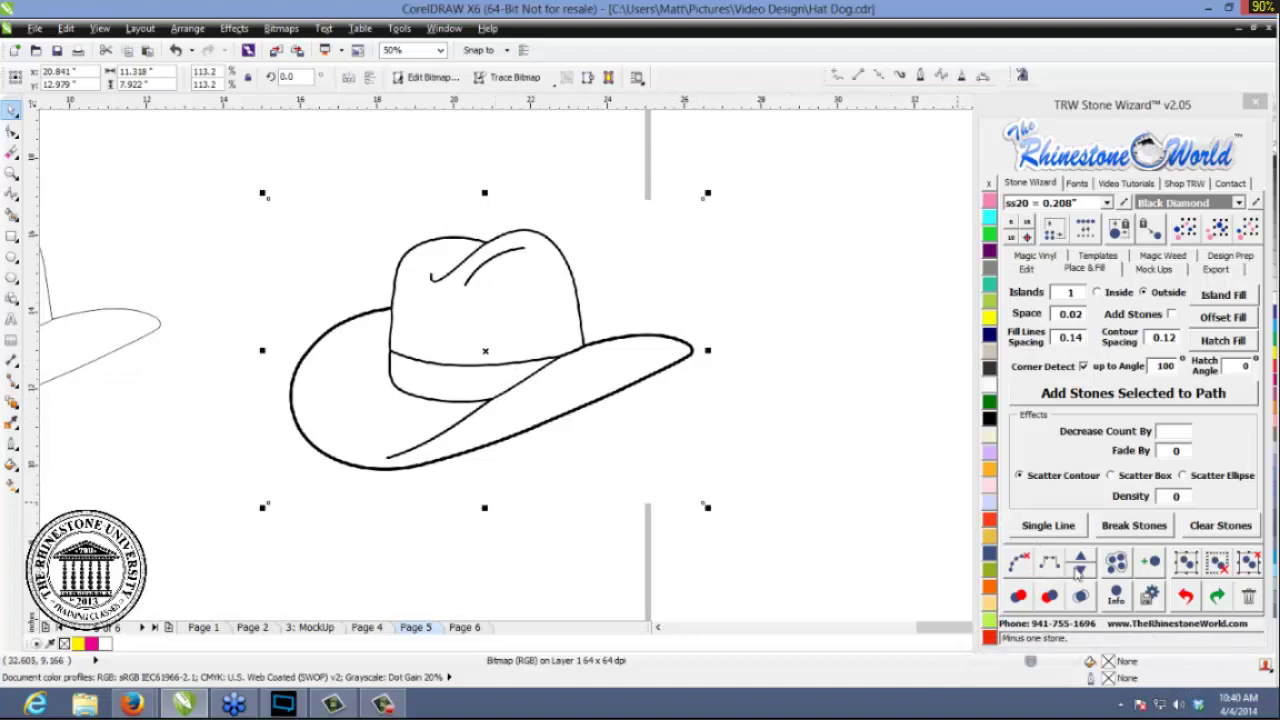
- Convert the remaining hat bitmap directly into single lines of ss20 stones, and undo the stone placement
left_click(1063, 528)
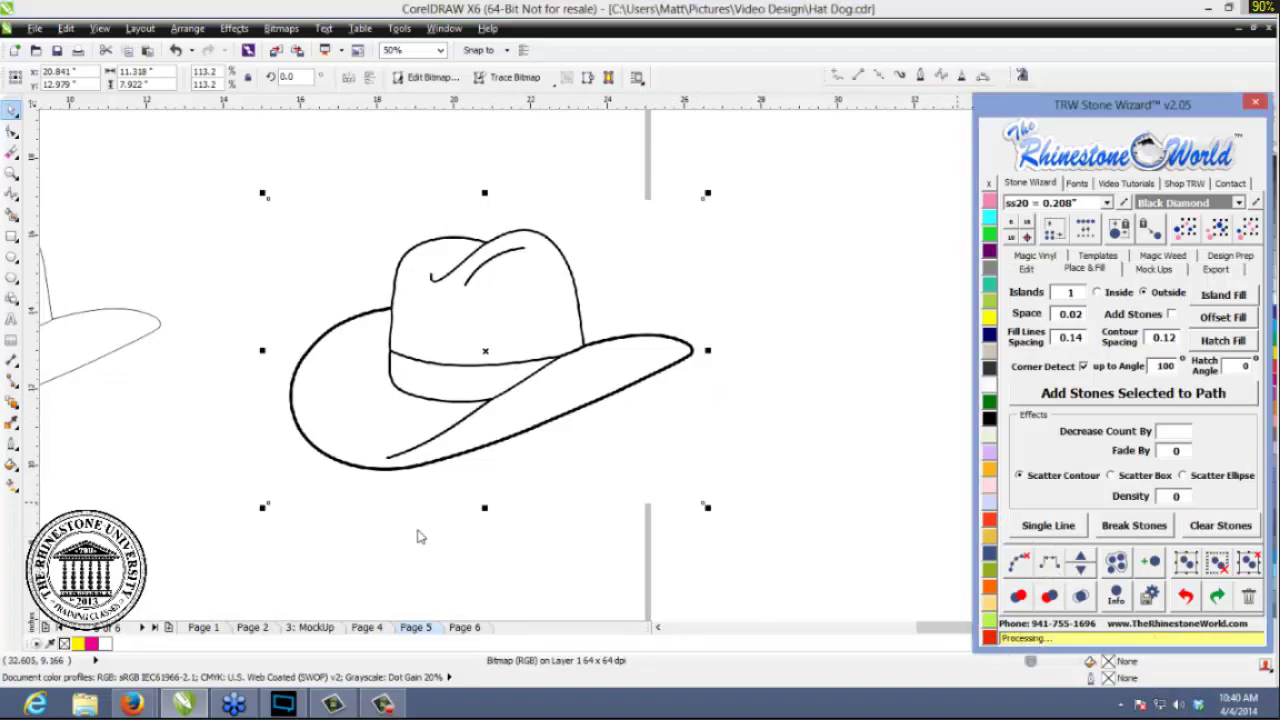
left_click(453, 530)
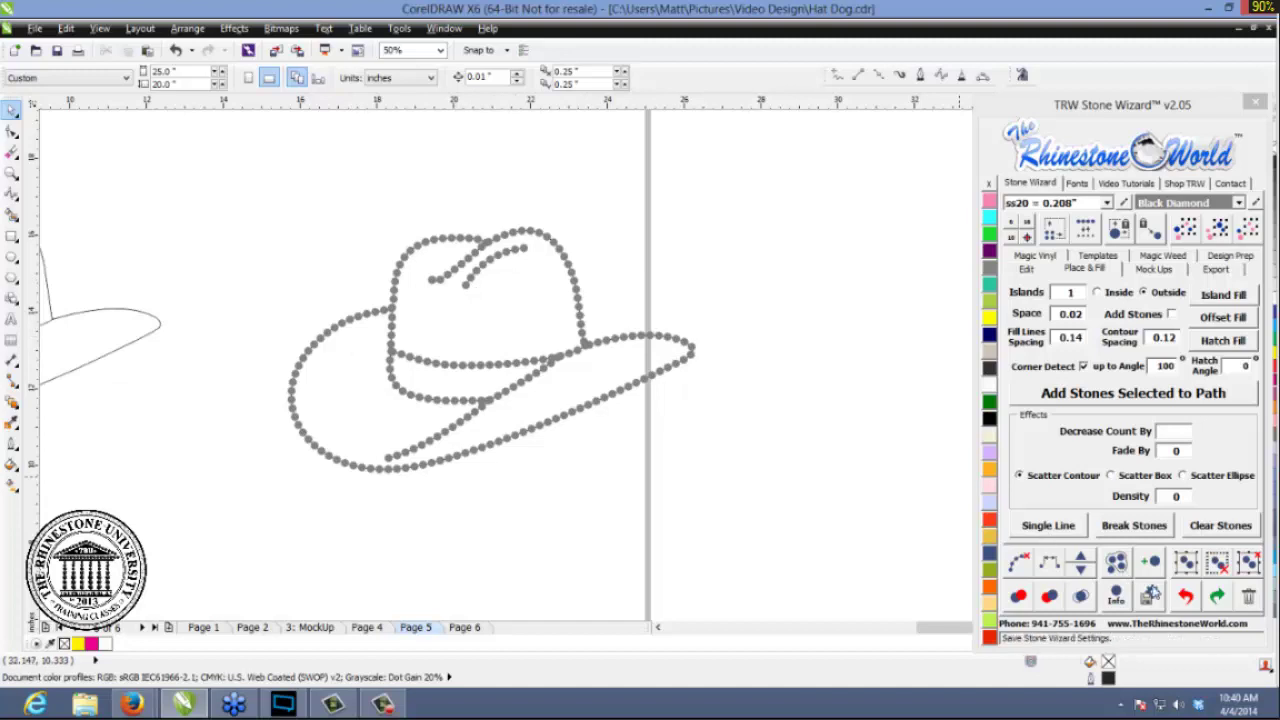
left_click(1187, 600)
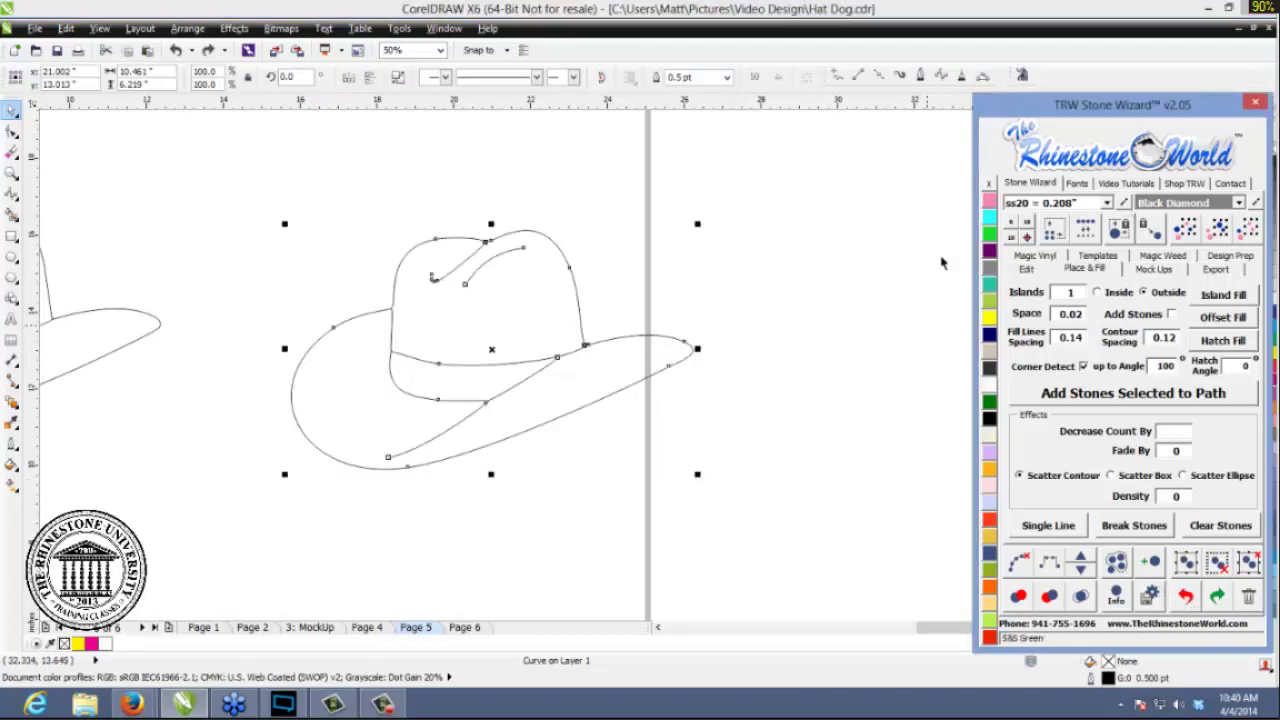
left_click(844, 278)
- Set the stone size to ss10 = 0.129"
left_click(1107, 202)
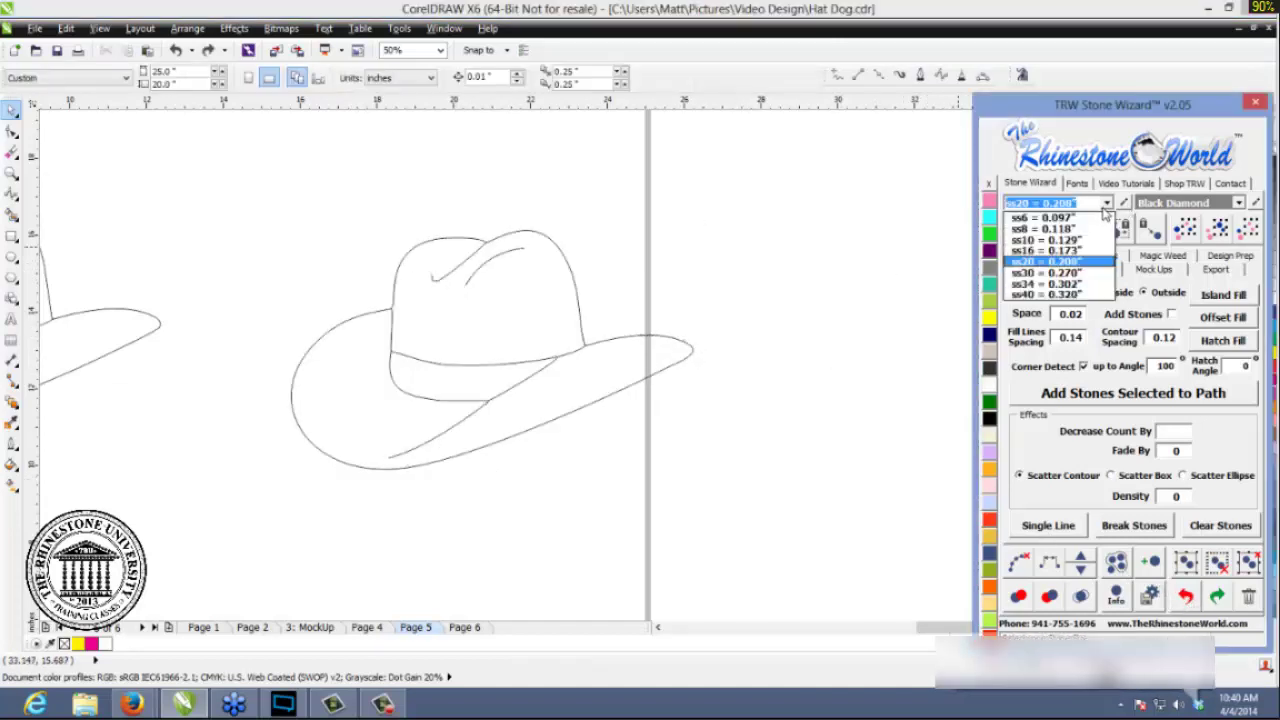
left_click(1066, 240)
left_click(858, 319)
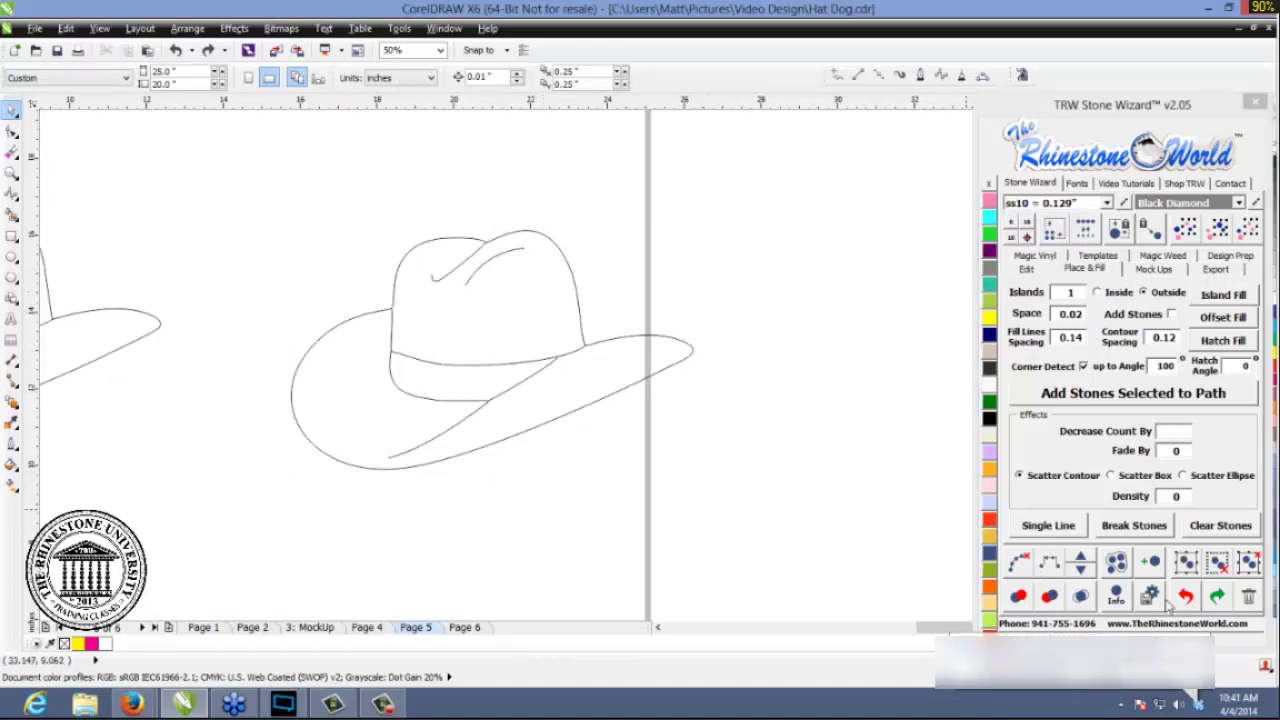
- Undo the hat's trace, convert its bitmap directly into single lines of ss10 stones, and check the stones where lines meet
left_click(1188, 600)
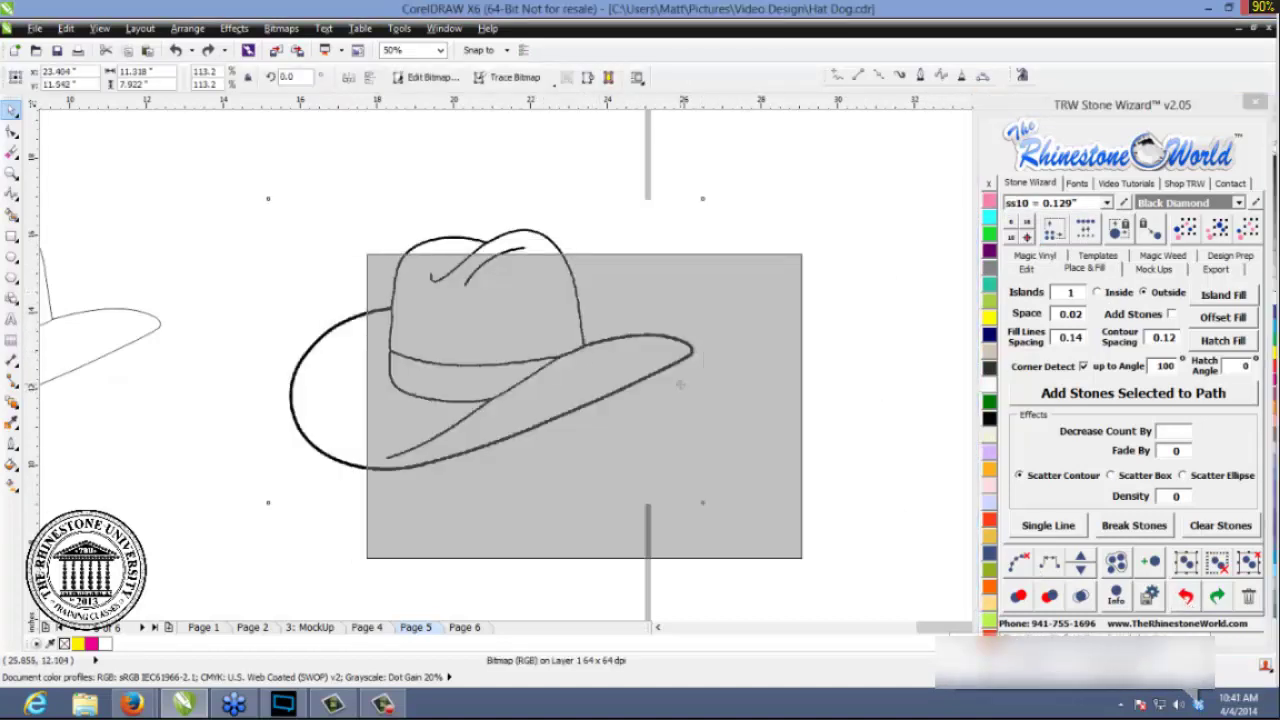
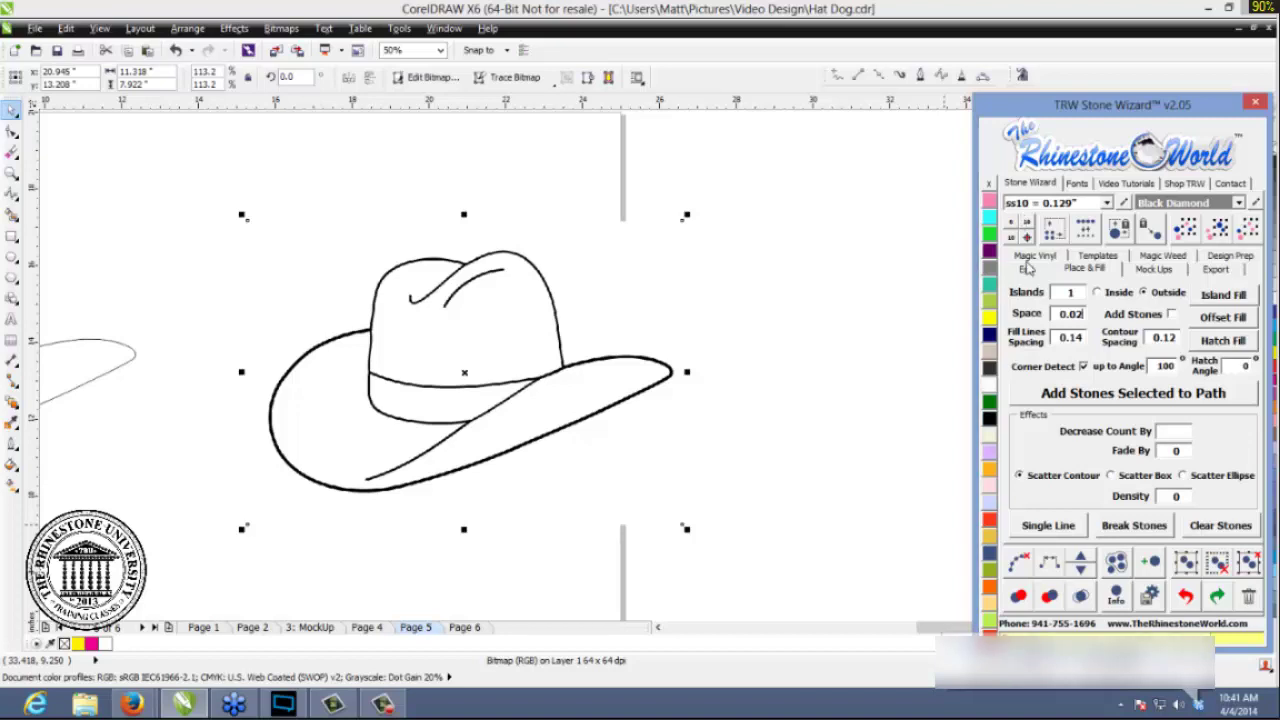
left_click(751, 428)
scroll(431, 278, "up", 3)
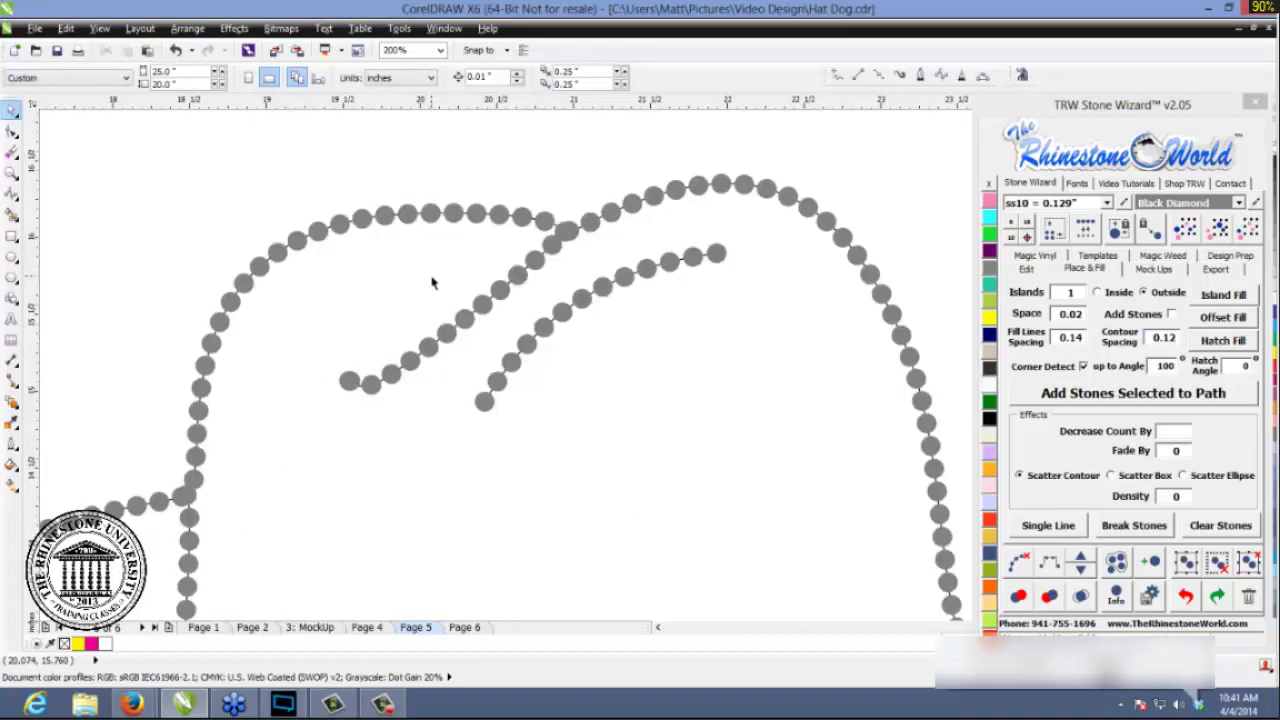
scroll(434, 283, "down", 2)
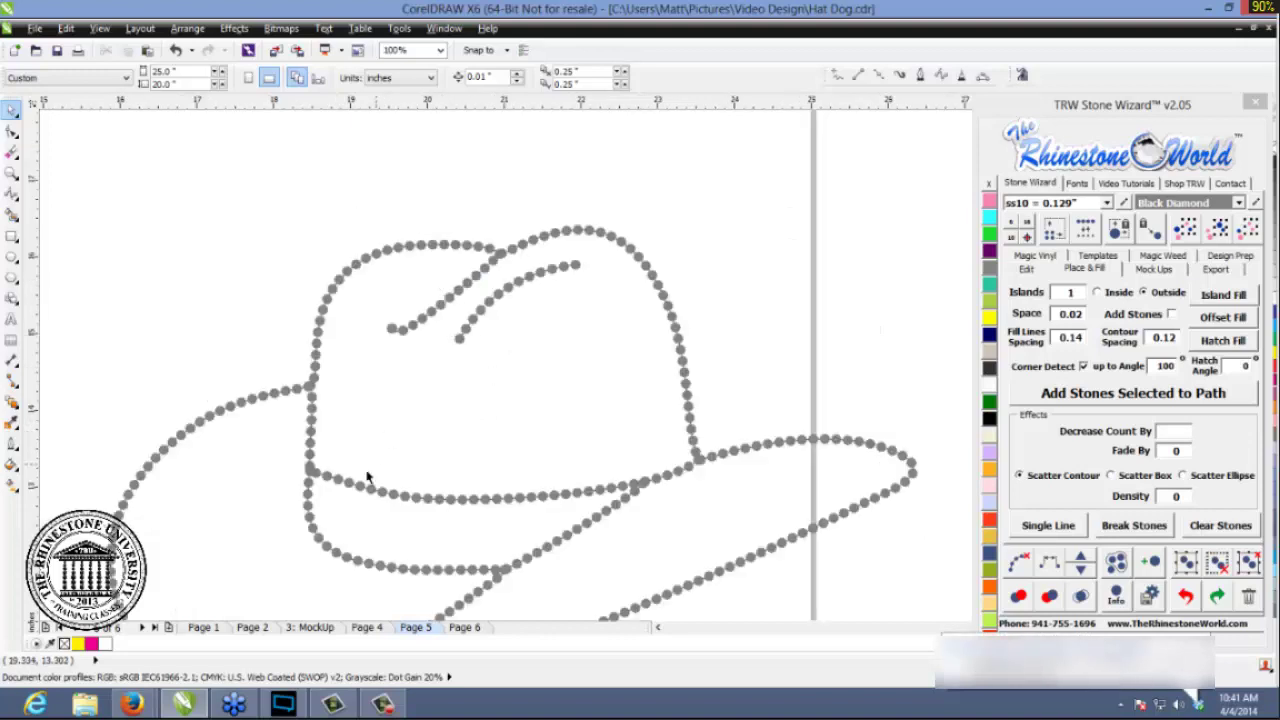
scroll(312, 486, "up", 2)
scroll(317, 433, "down", 3)
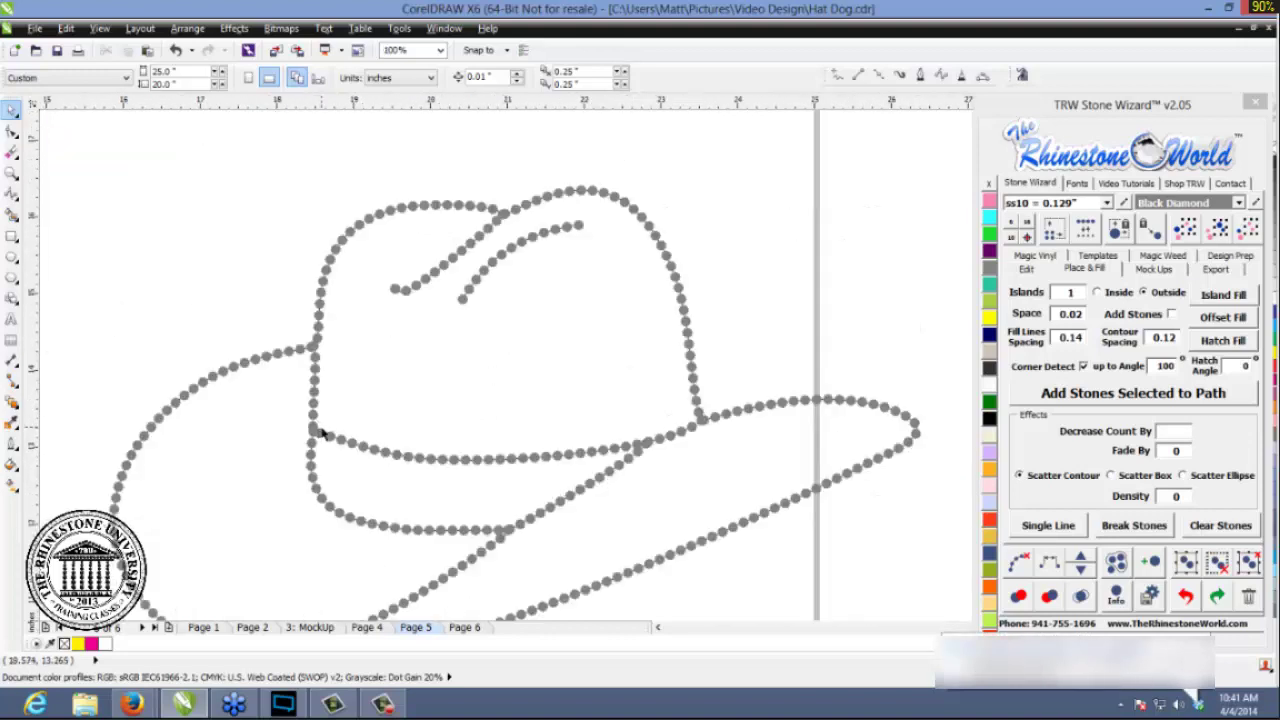
- Select all the stones of the single-line hat and clear their paths
left_click_drag(668, 242, 178, 596)
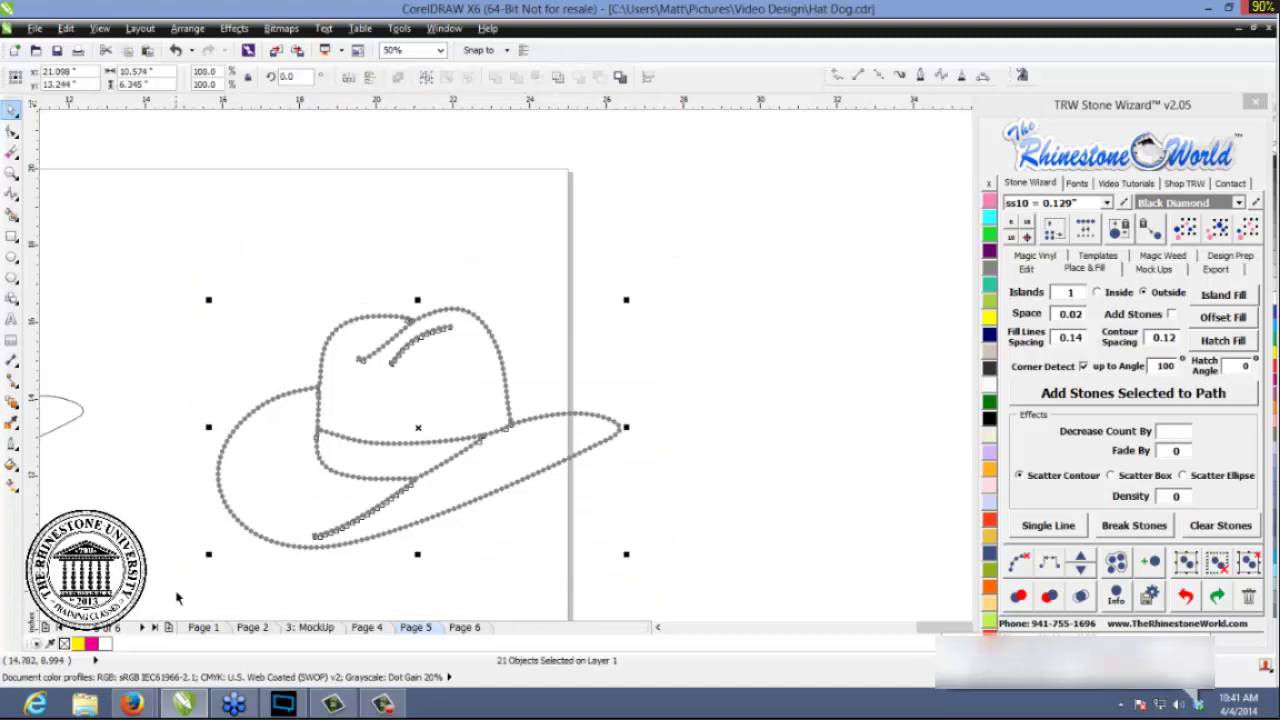
left_click(1015, 566)
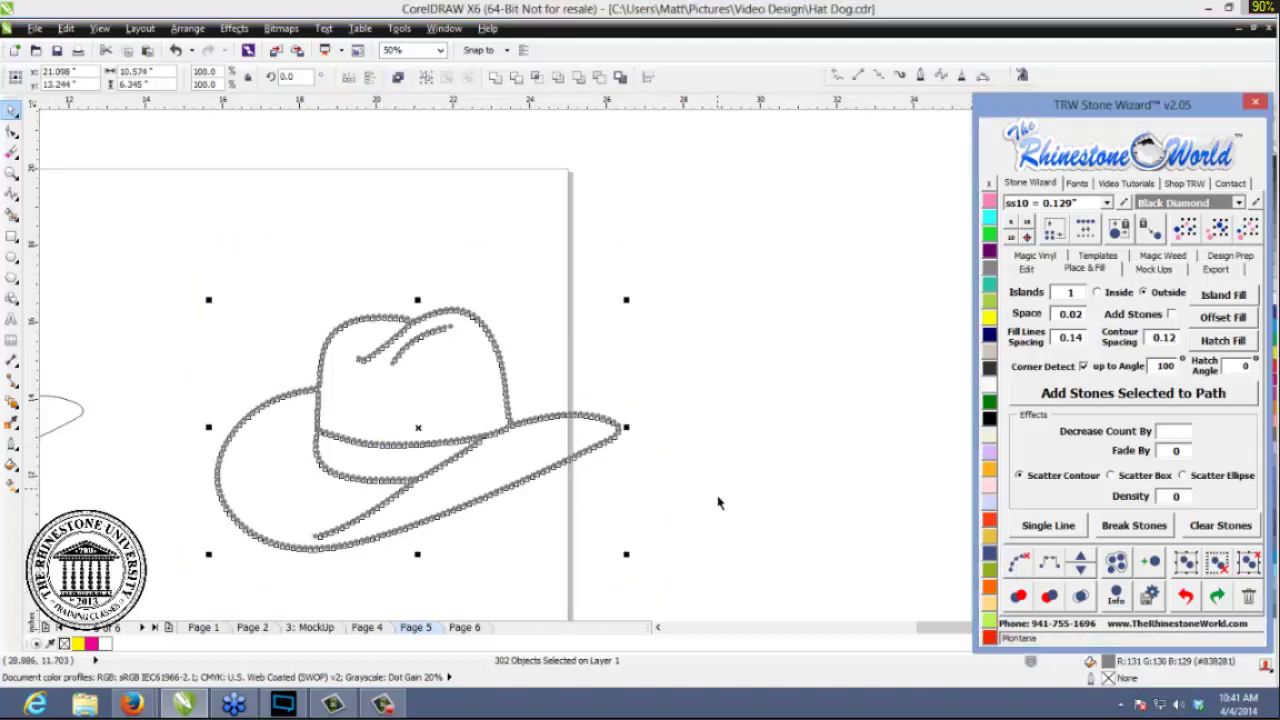
- Mark the hat's overlapping stones in red, and undo the marking
left_click(1018, 596)
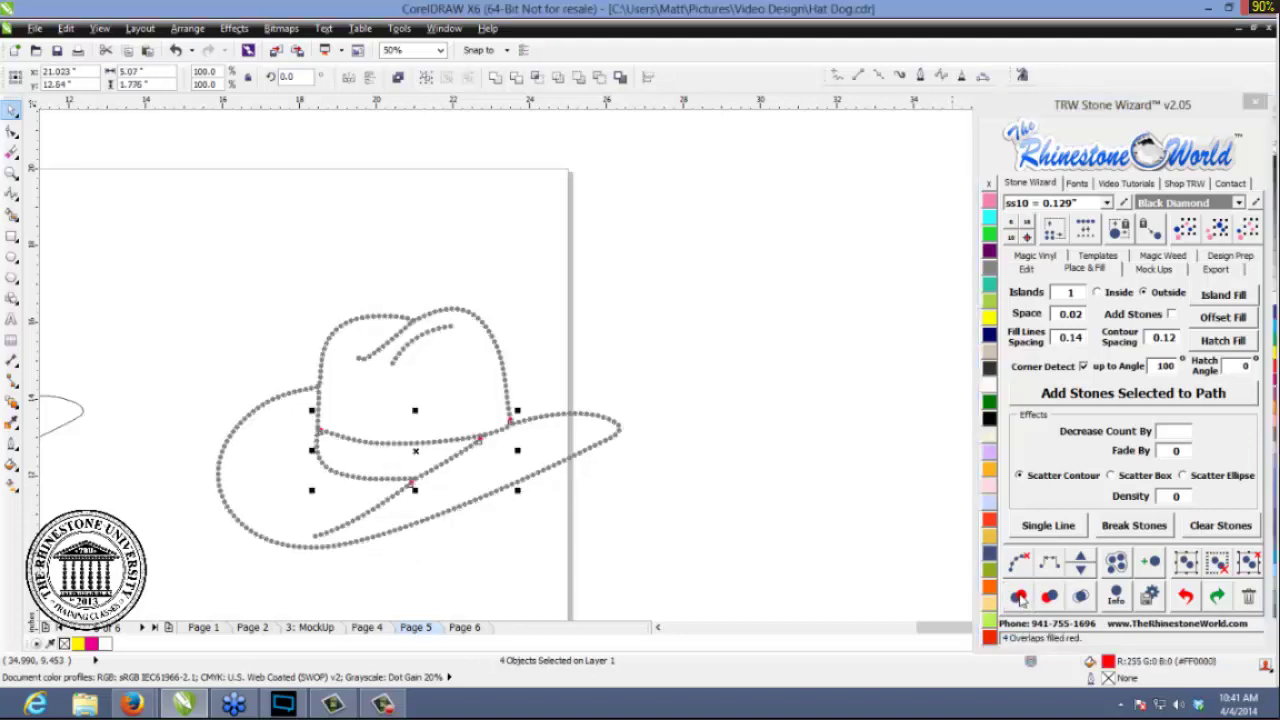
left_click(624, 513)
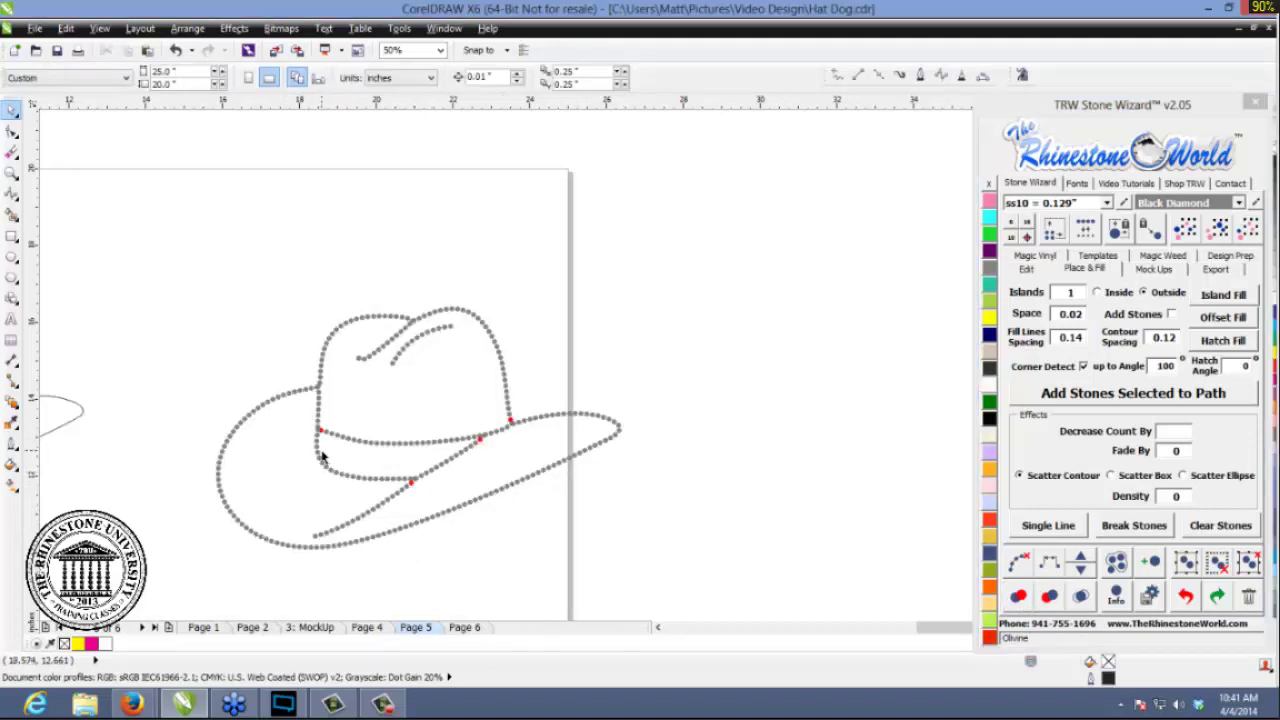
key("ctrl+z")
left_click(675, 520)
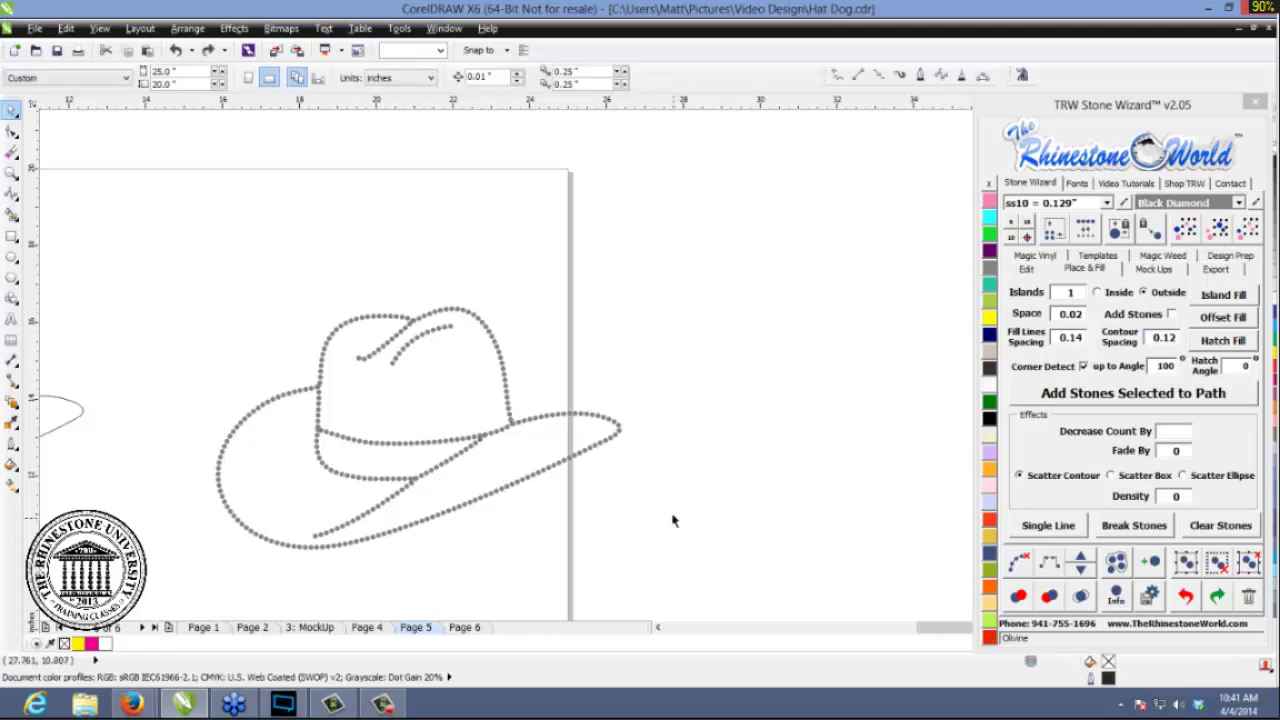
- Select all the hat's stones again and merge the overlapping ones
left_click_drag(660, 251, 164, 587)
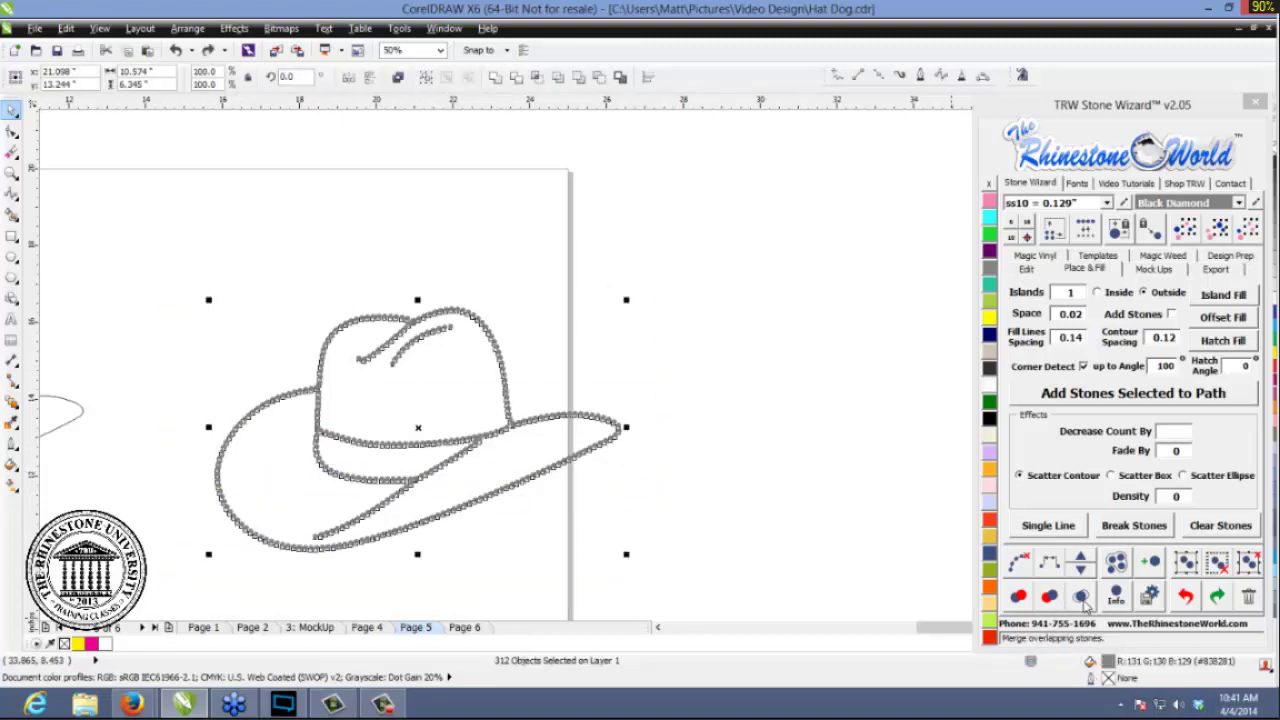
left_click(1082, 597)
left_click(717, 463)
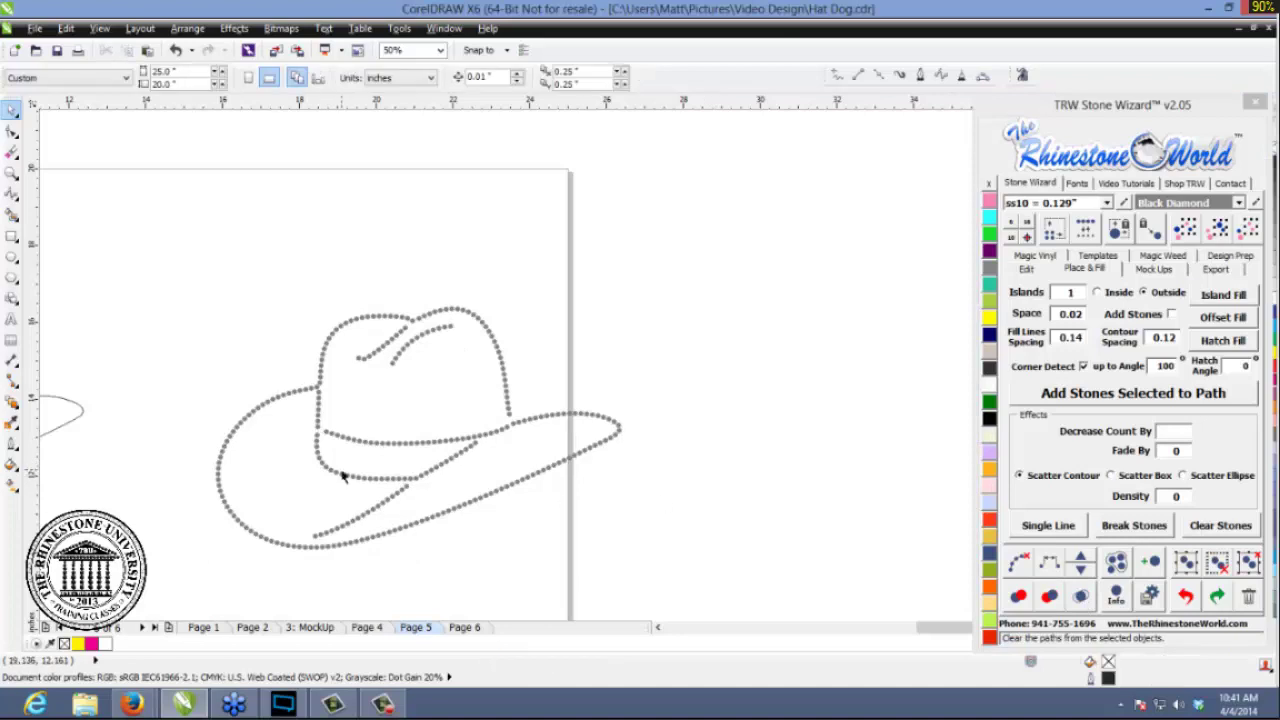
- Move the stone where the brim meets the crown's left side into line with the crown stones, at about X 18.51", Y 14.31"
scroll(308, 460, "up", 1)
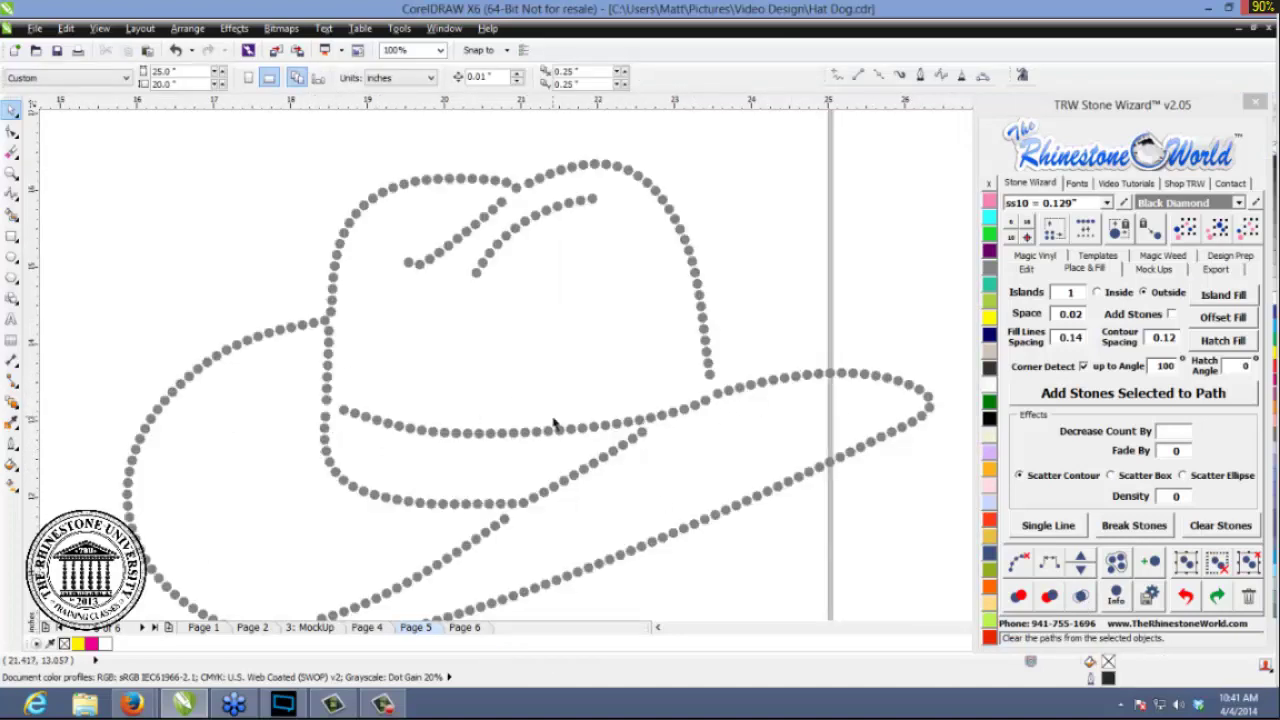
scroll(553, 424, "down", 1)
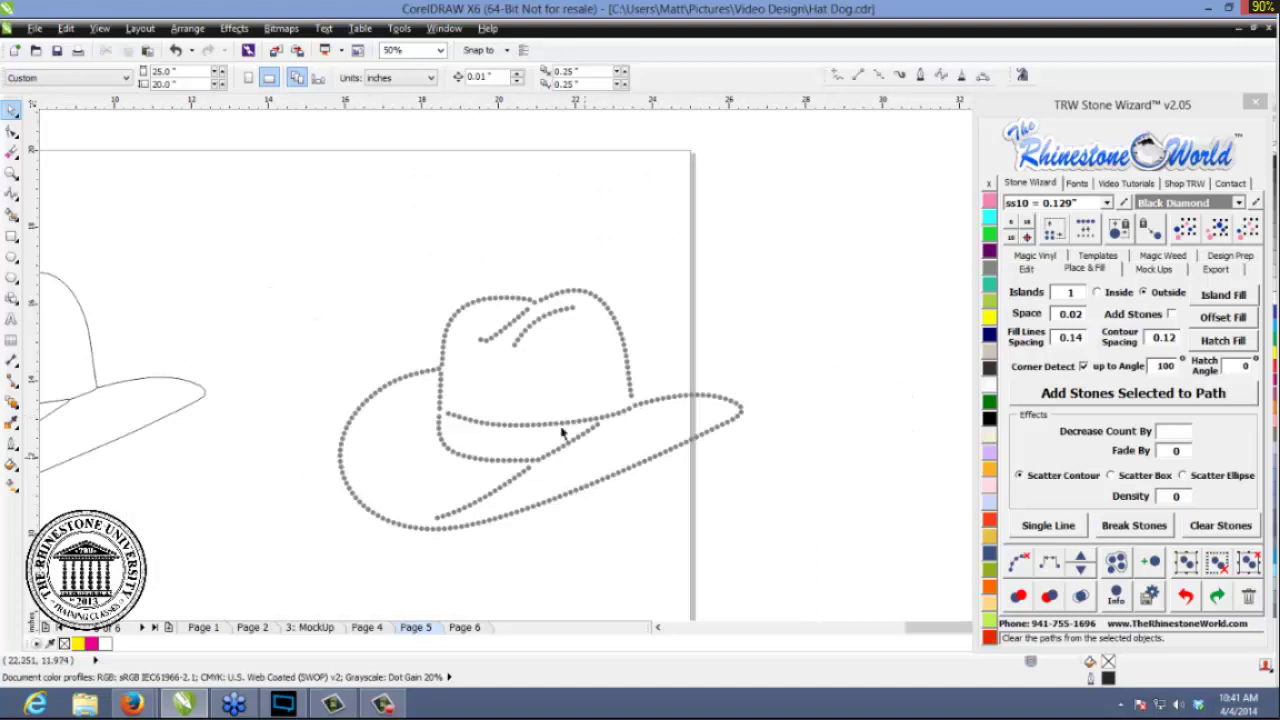
scroll(445, 400, "up", 4)
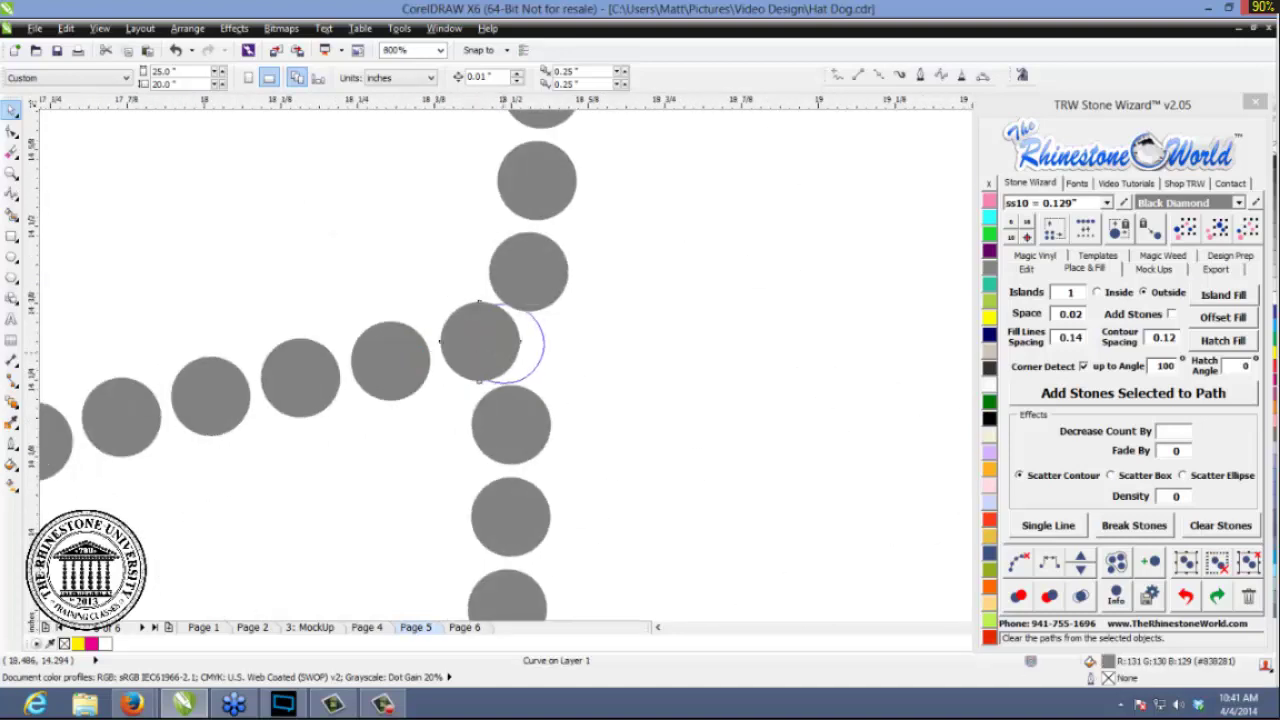
scroll(514, 351, "down", 2)
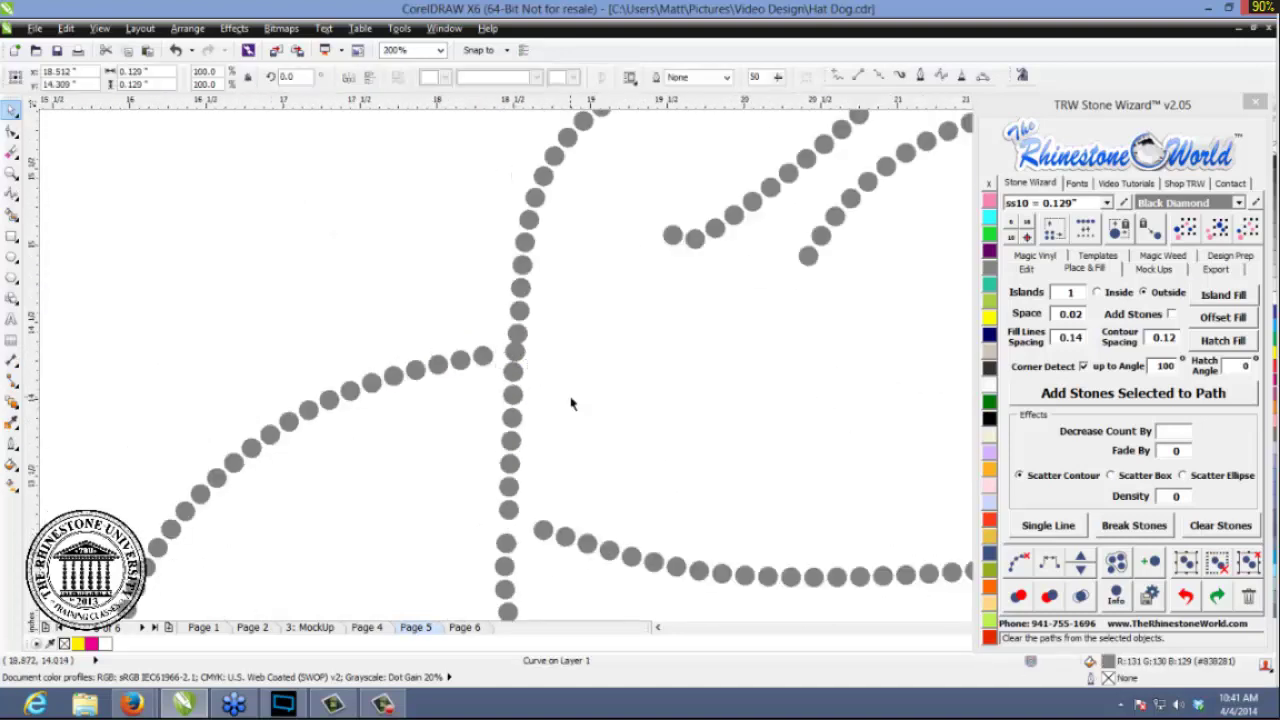
scroll(567, 405, "down", 1)
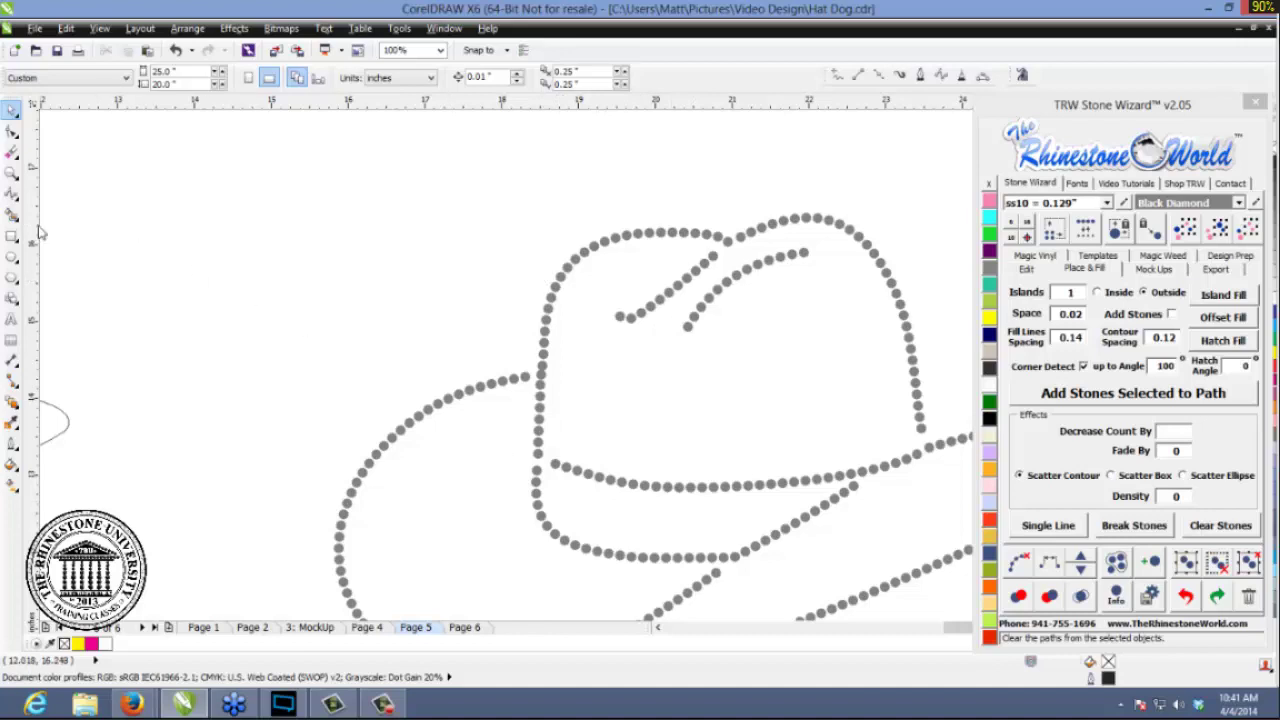
- Draw a B-spline about 2.4" by 3.1" over the stones of the crown's left side and the lower hatband edge
left_click(12, 192)
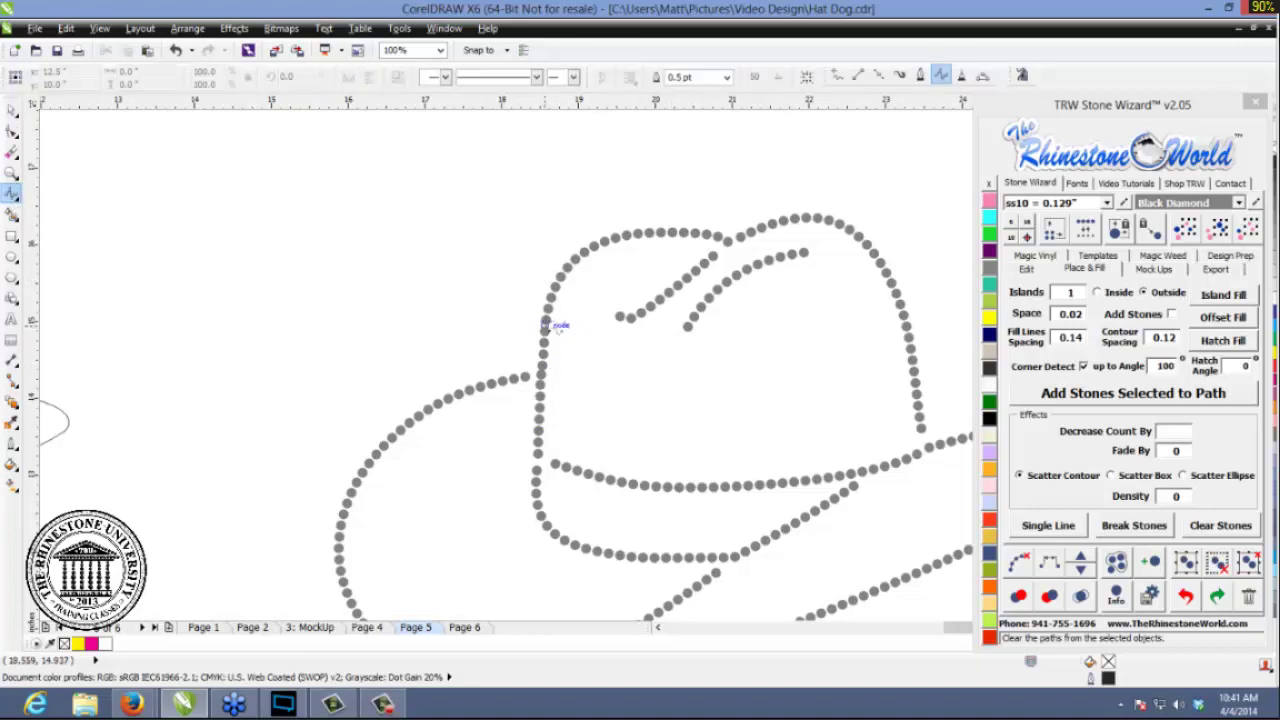
left_click(548, 321)
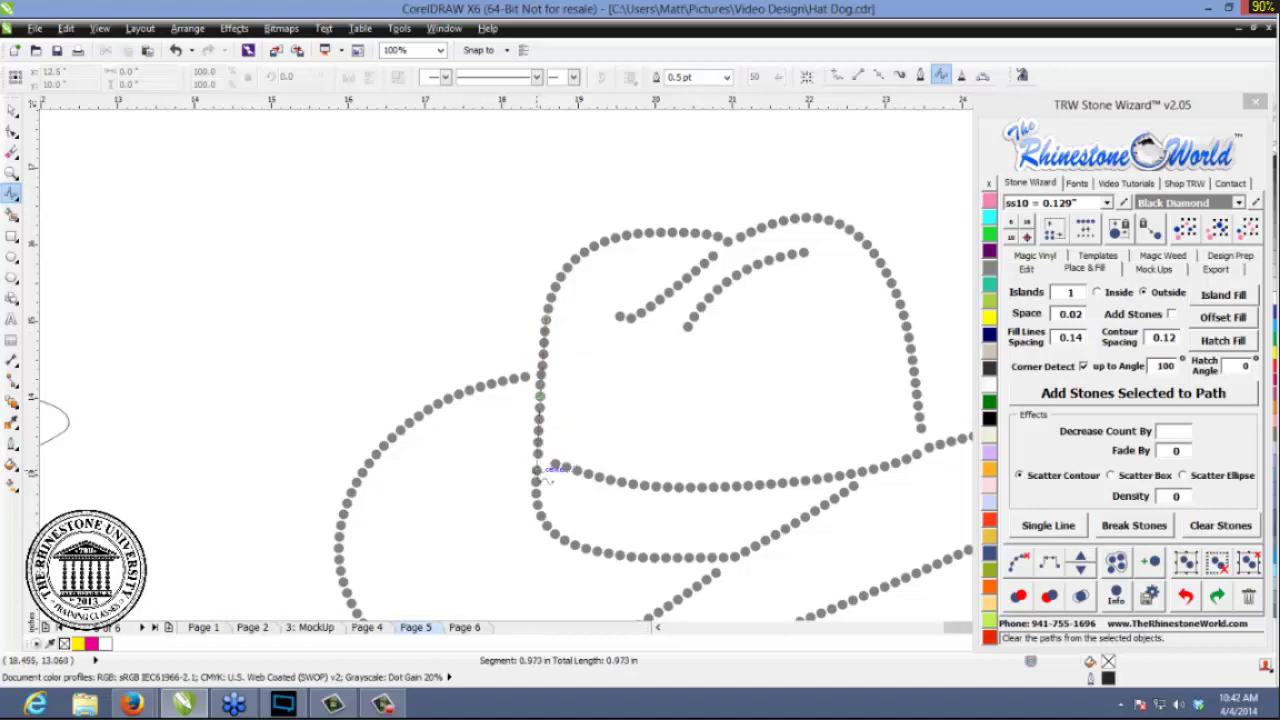
left_click(538, 470)
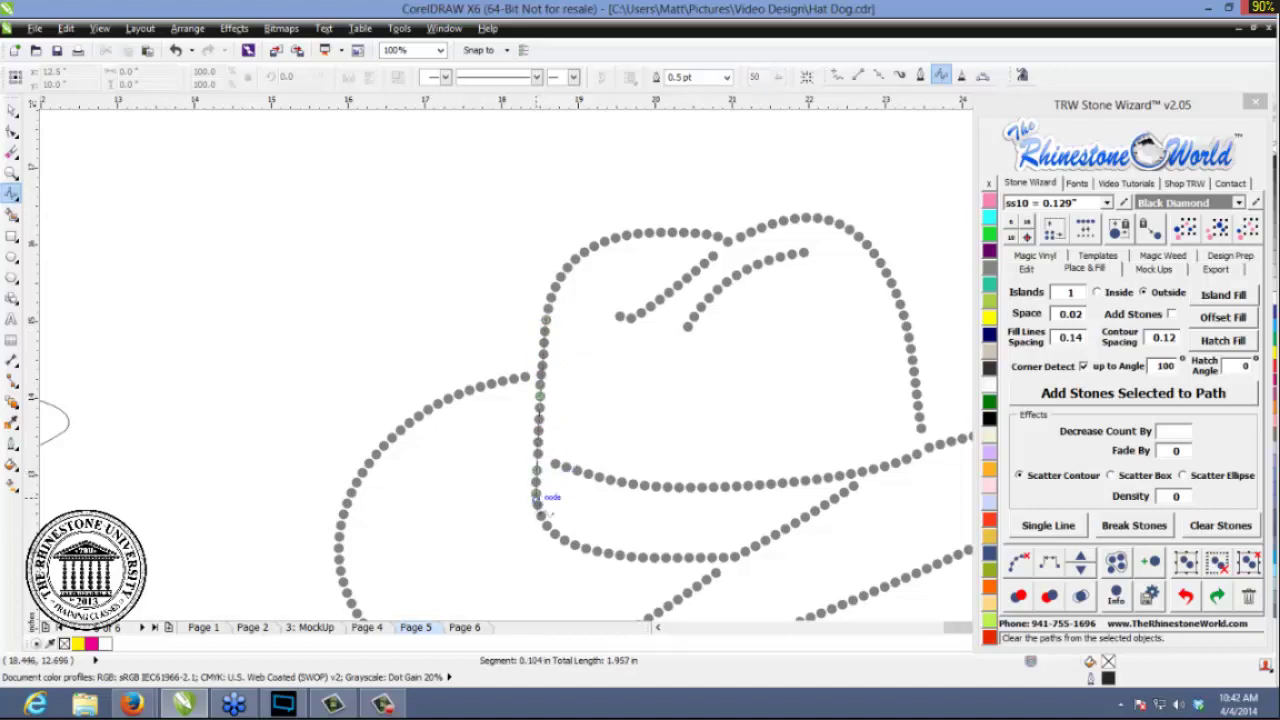
left_click(538, 508)
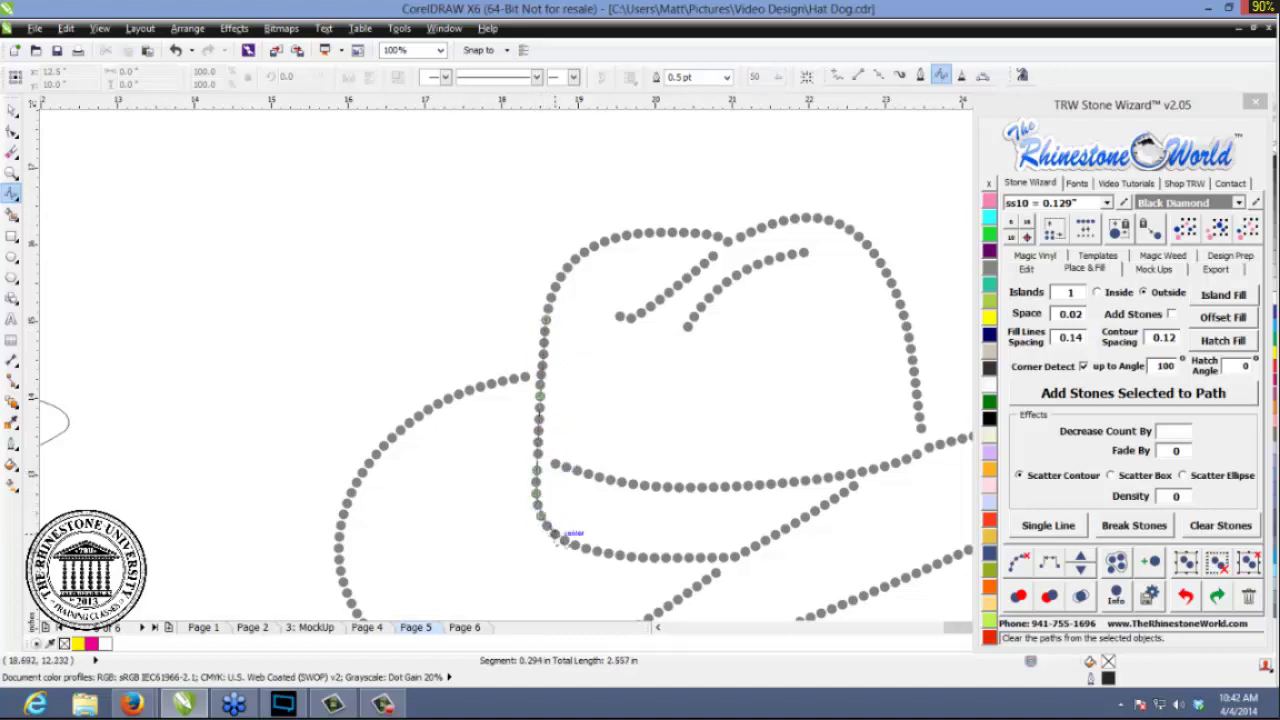
left_click(570, 537)
left_click(588, 549)
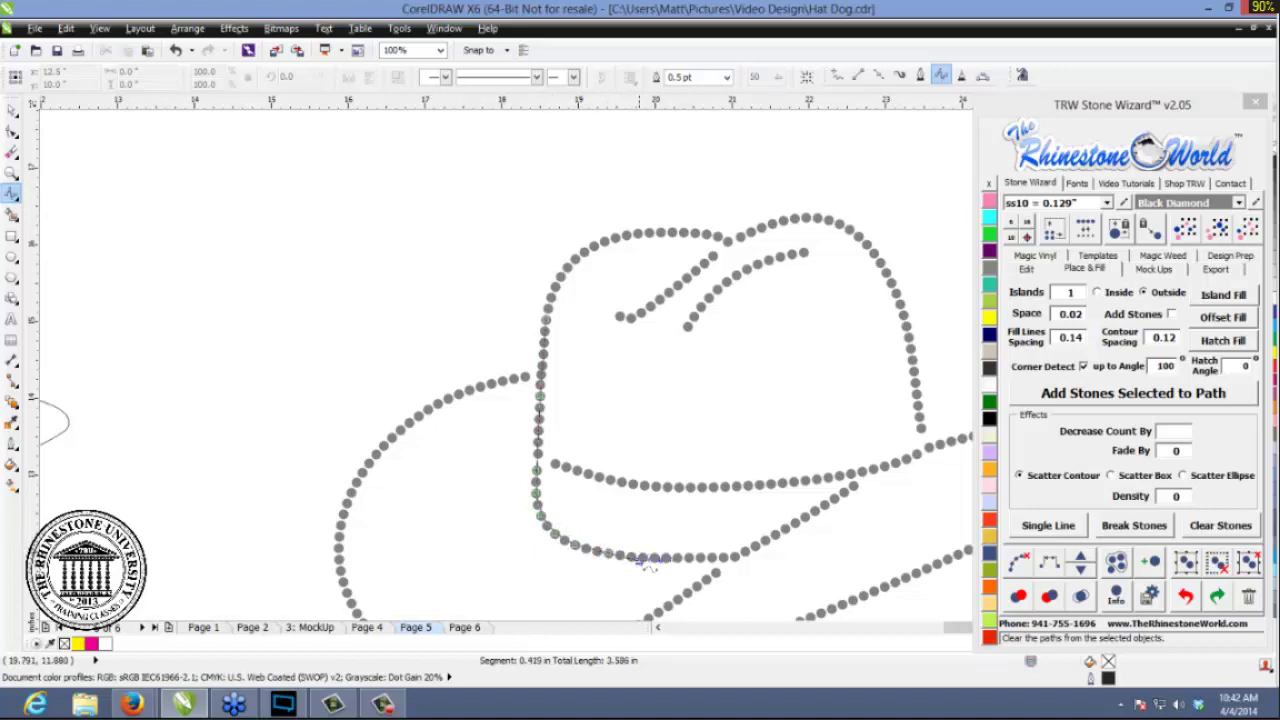
left_click(646, 557)
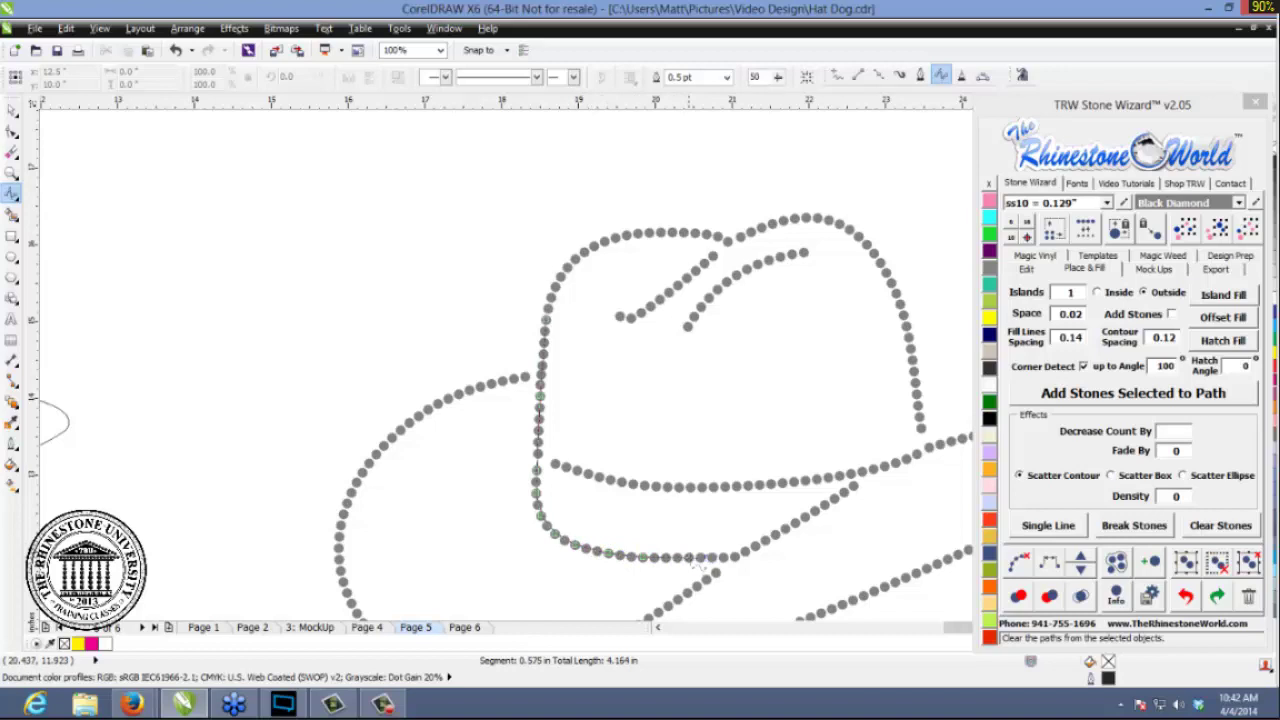
double_click(728, 561)
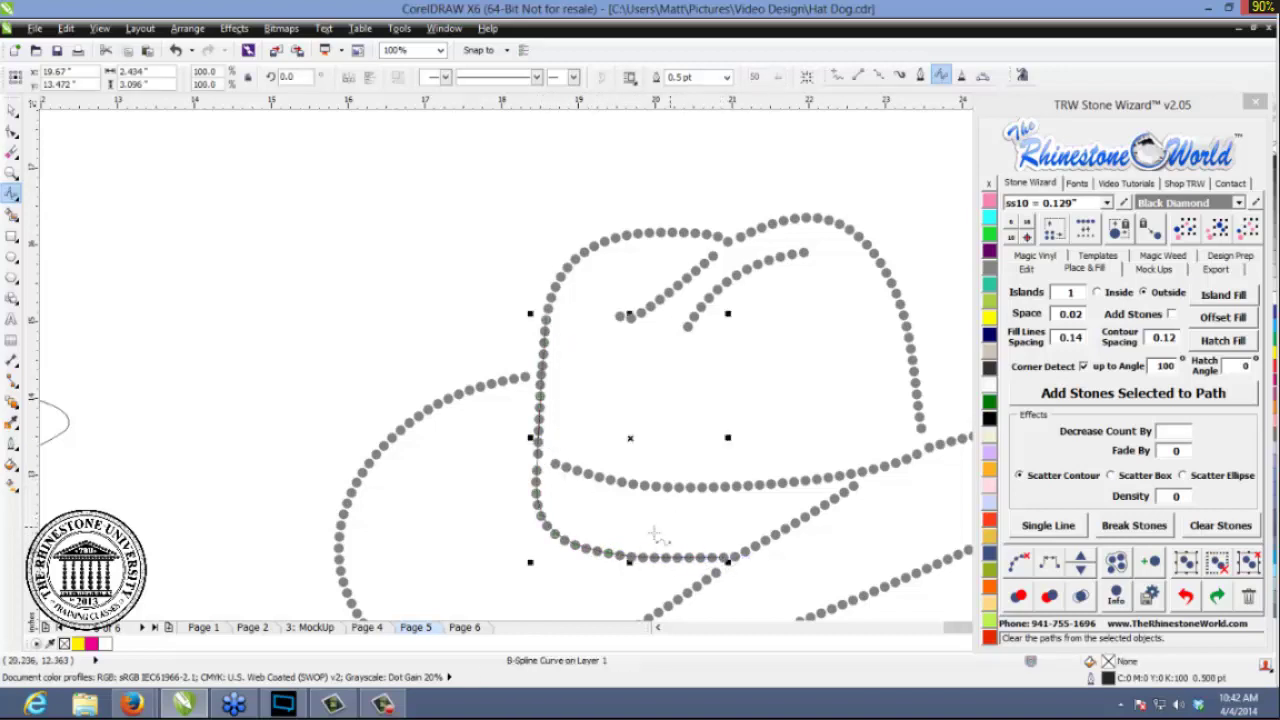
- Replace the stones under the curve with an evenly spaced ss10 line, and clear its path
left_click(1060, 568)
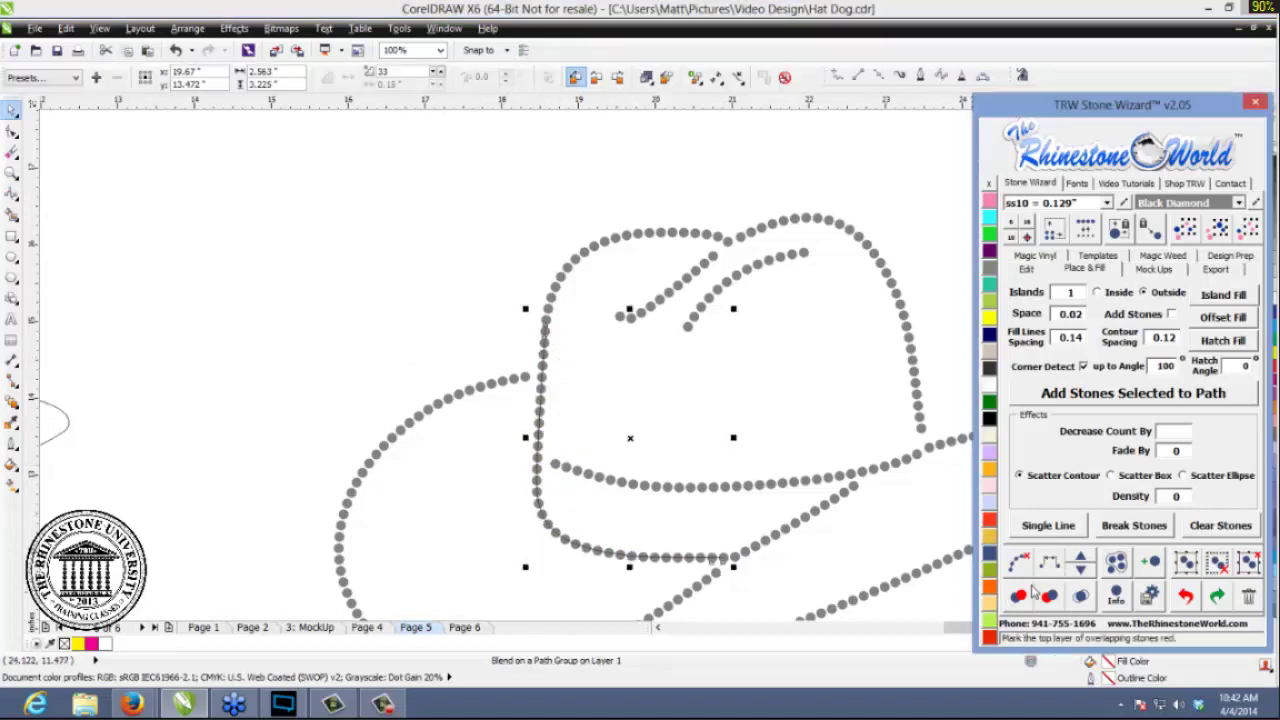
left_click(1024, 565)
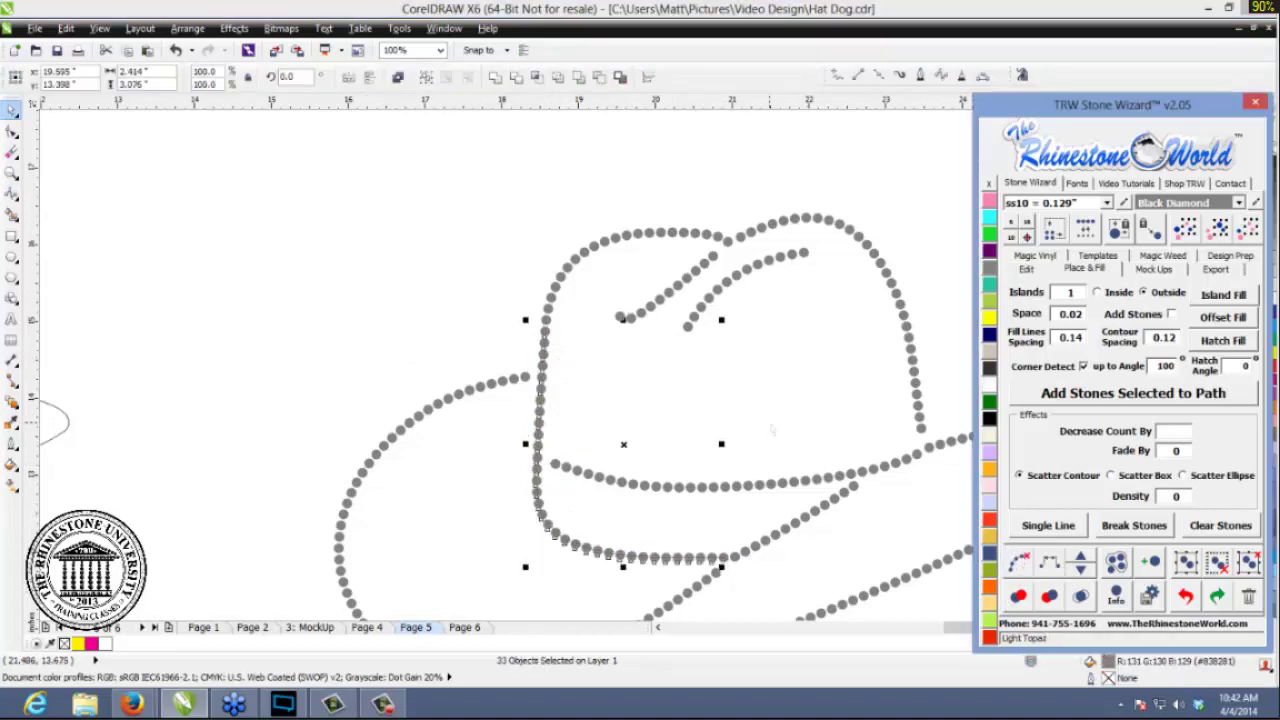
left_click(548, 326)
- Draw a B-spline about 4.8" by 2.6" from the right brim's upper edge down the diagonal line to the brim's inner fold
scroll(750, 445, "down", 3)
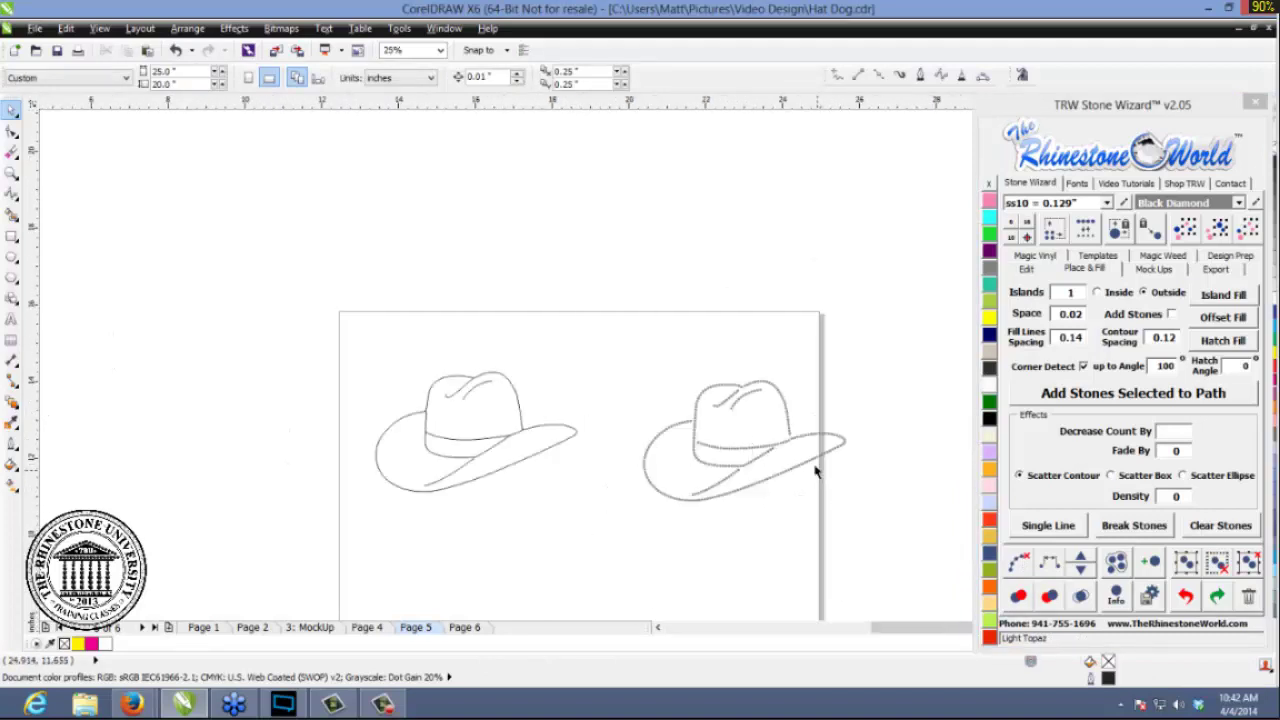
scroll(814, 471, "up", 3)
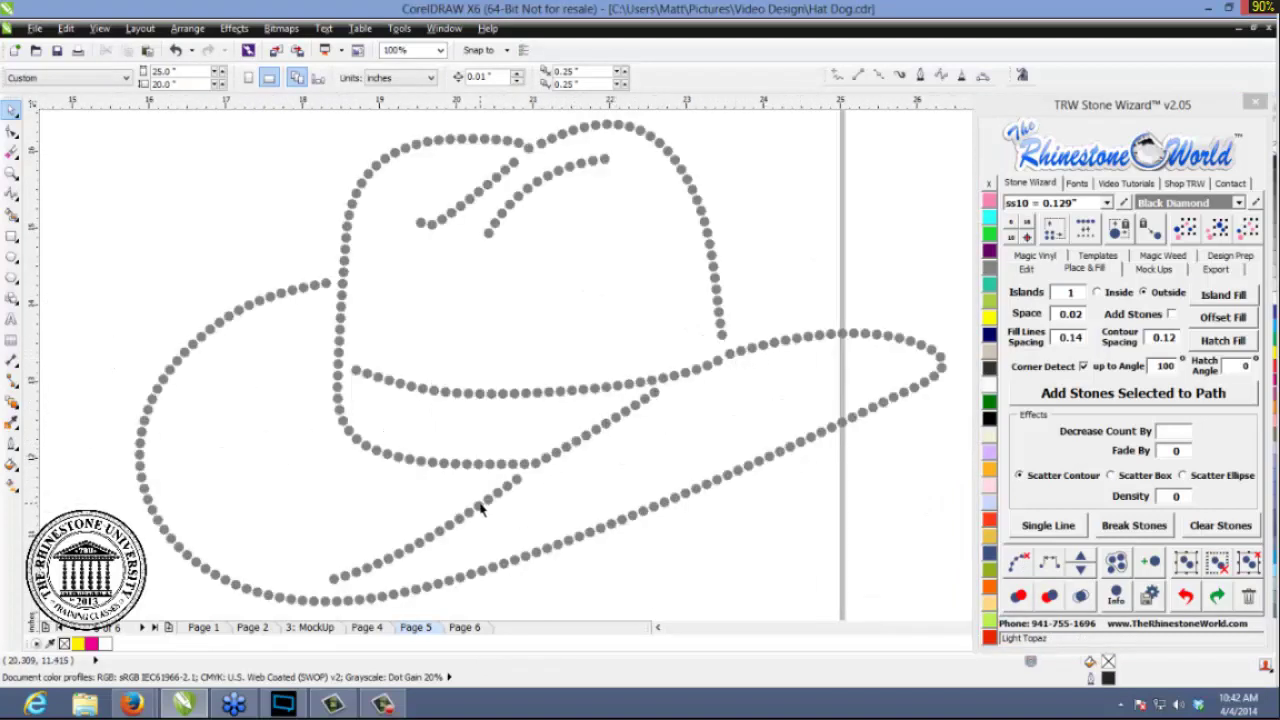
scroll(614, 413, "up", 3)
scroll(612, 418, "down", 3)
left_click(12, 192)
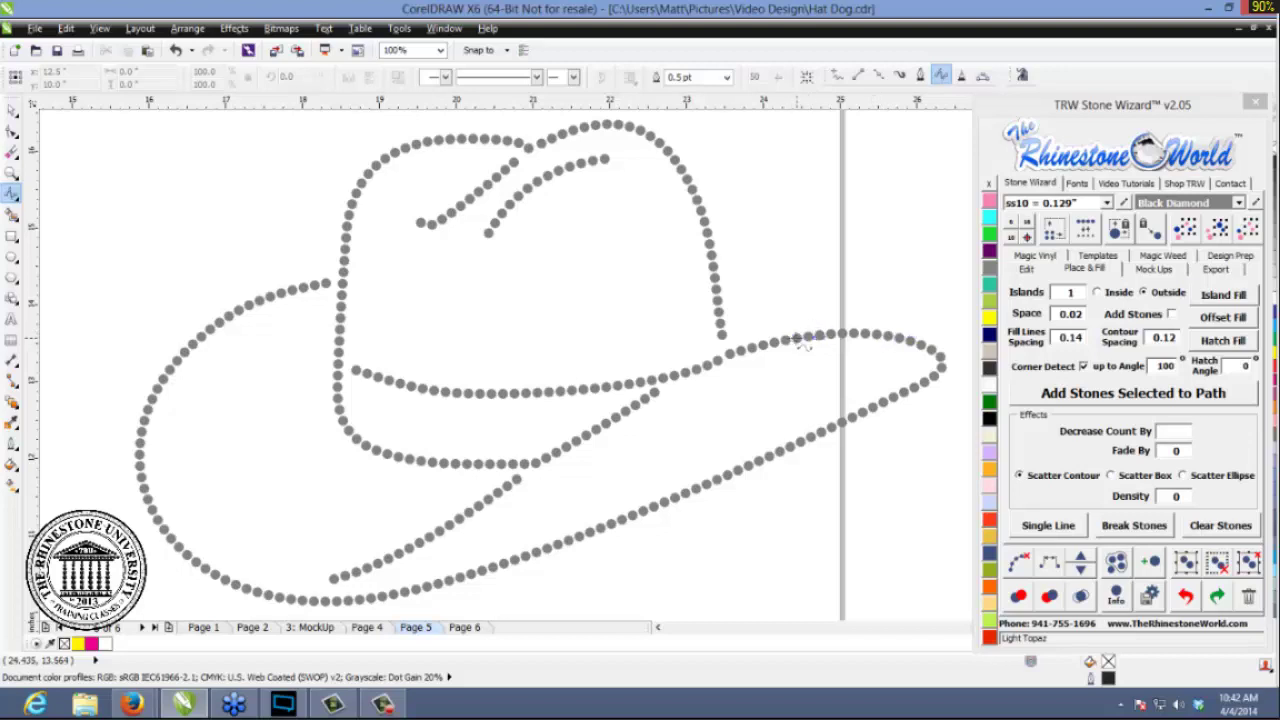
left_click(740, 350)
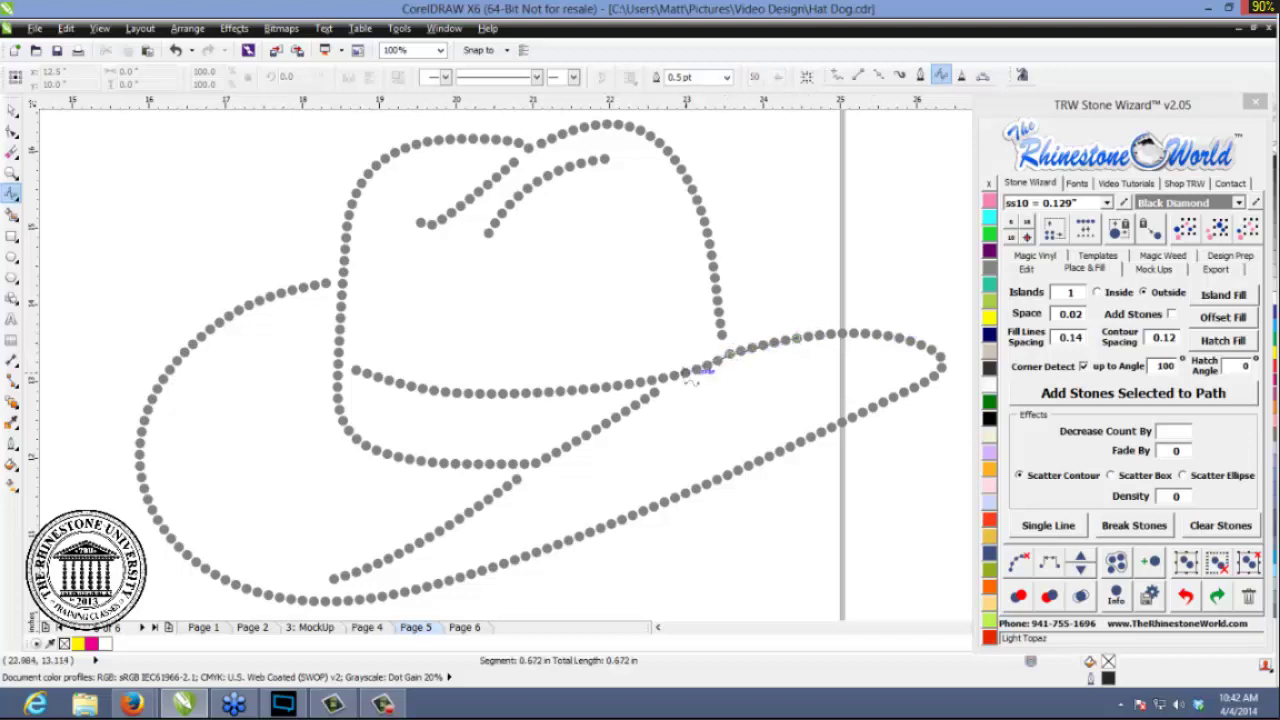
left_click(658, 393)
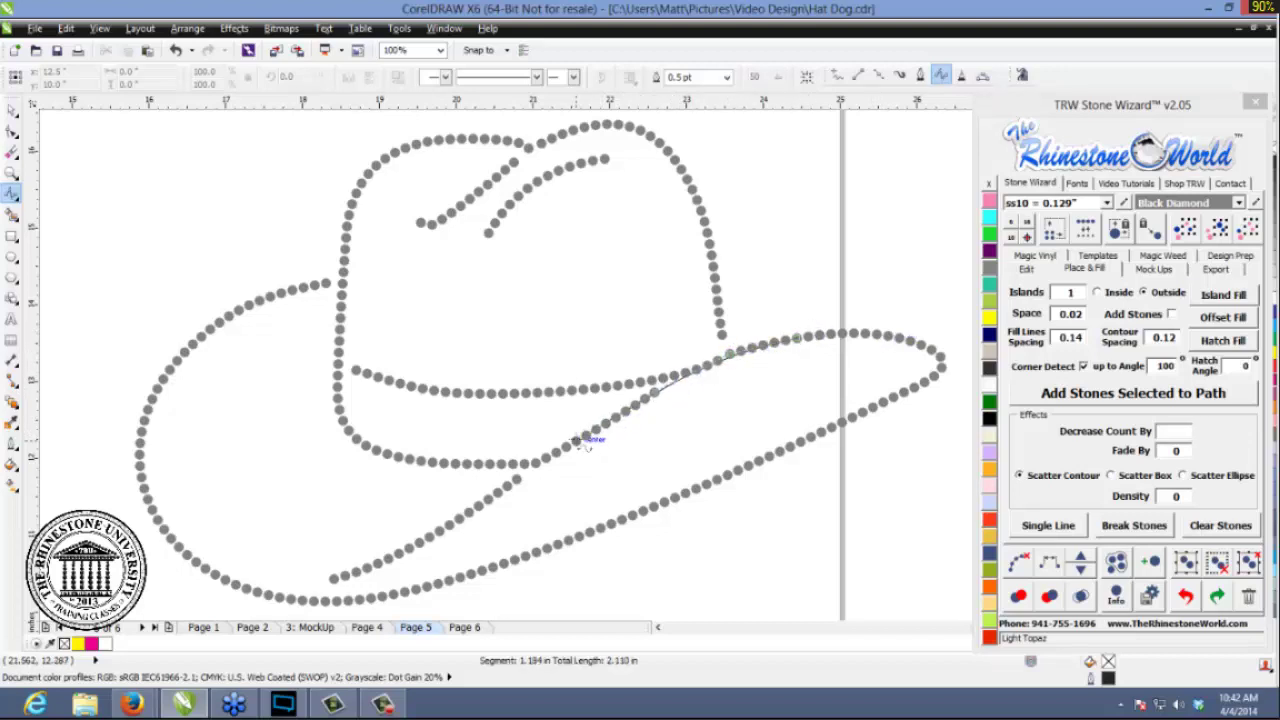
left_click(577, 441)
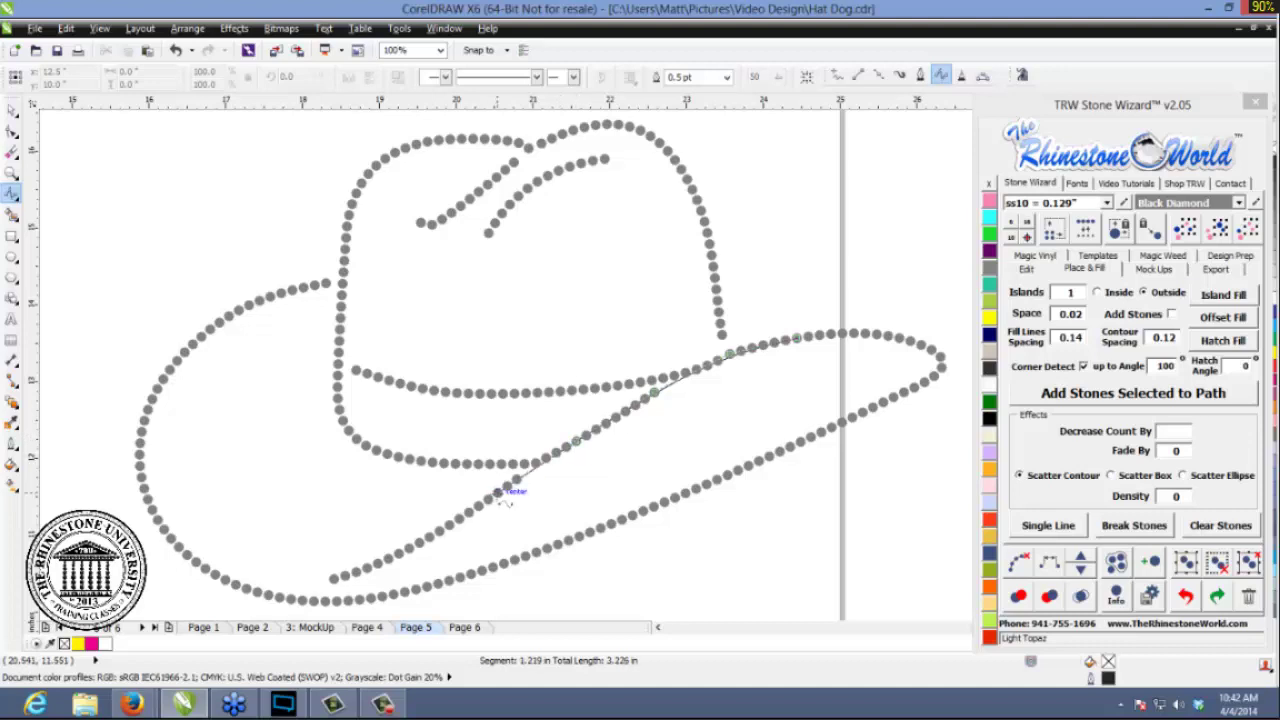
left_click(503, 492)
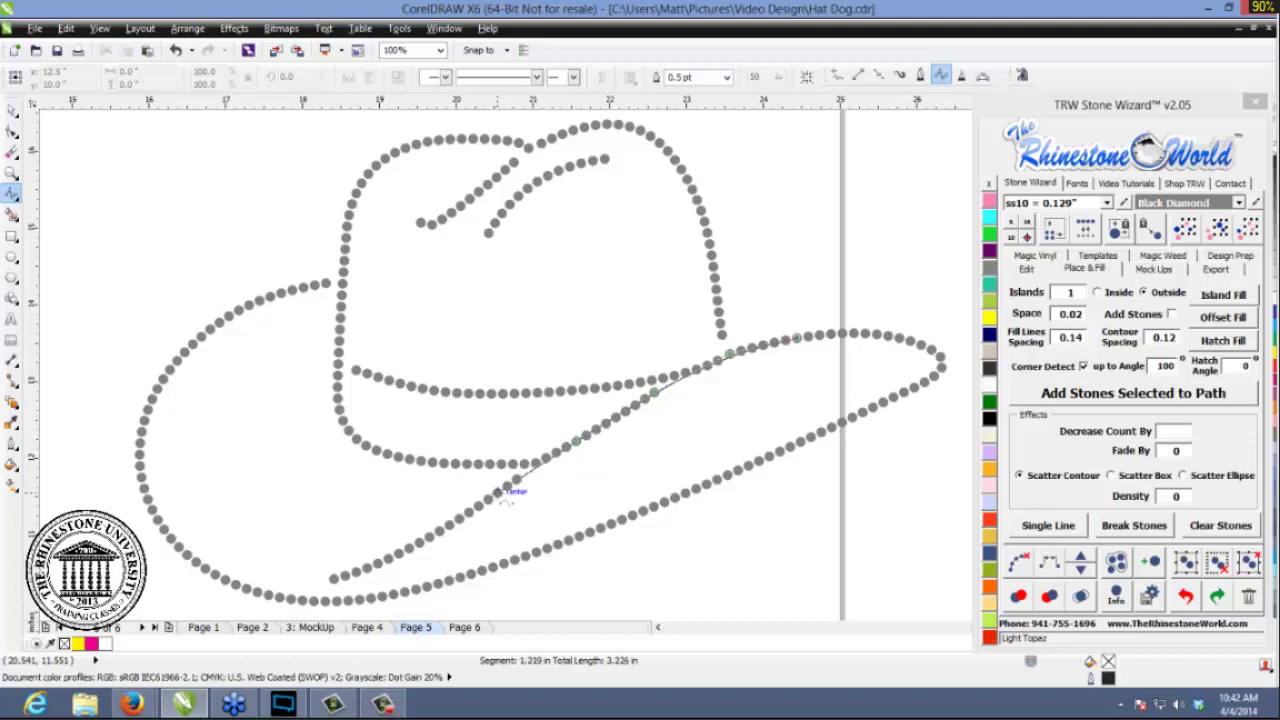
double_click(437, 540)
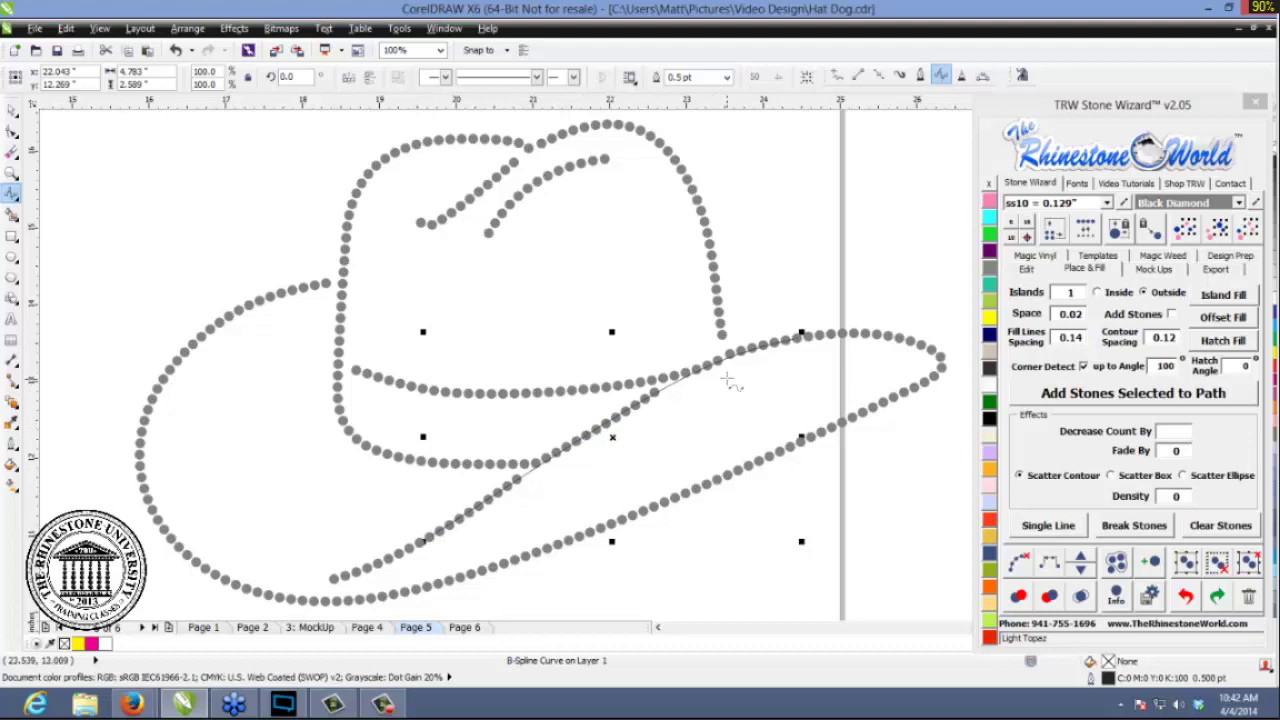
- Check the diagonal curve against the stone junctions, and replace the stones beneath it with an evenly spaced ss10 line
scroll(728, 380, "up", 2)
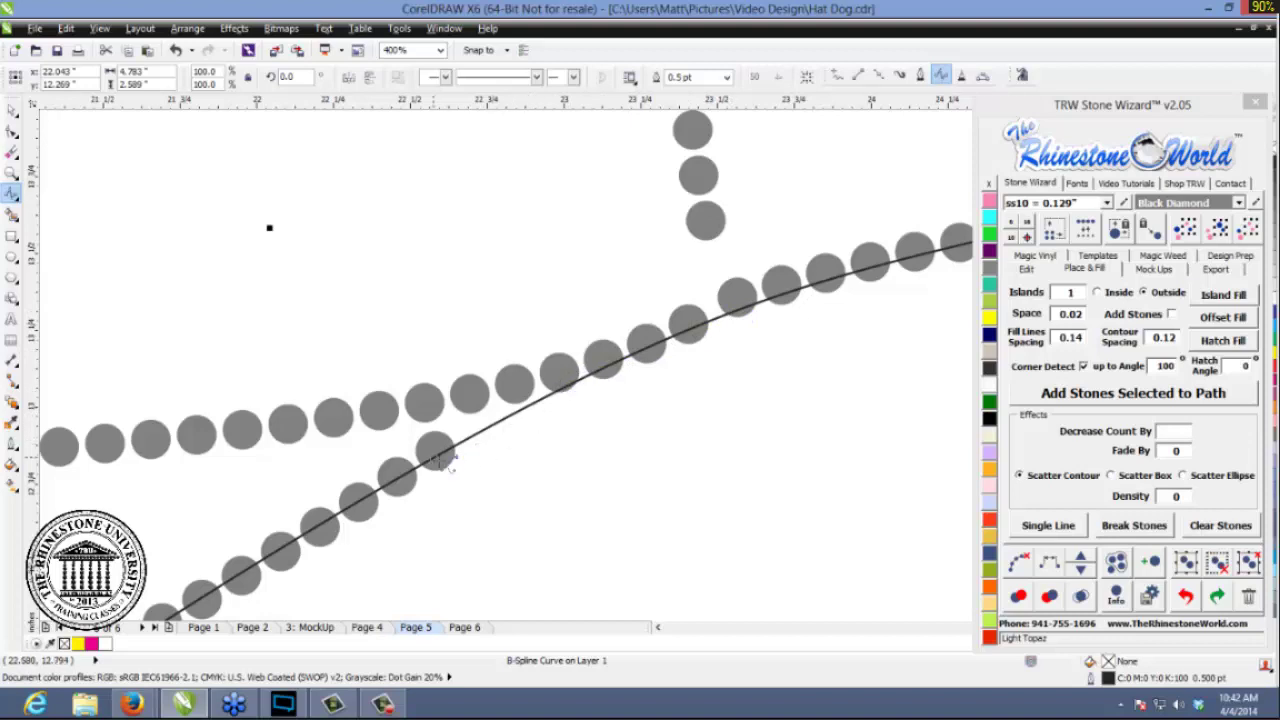
scroll(434, 457, "down", 2)
scroll(370, 555, "up", 2)
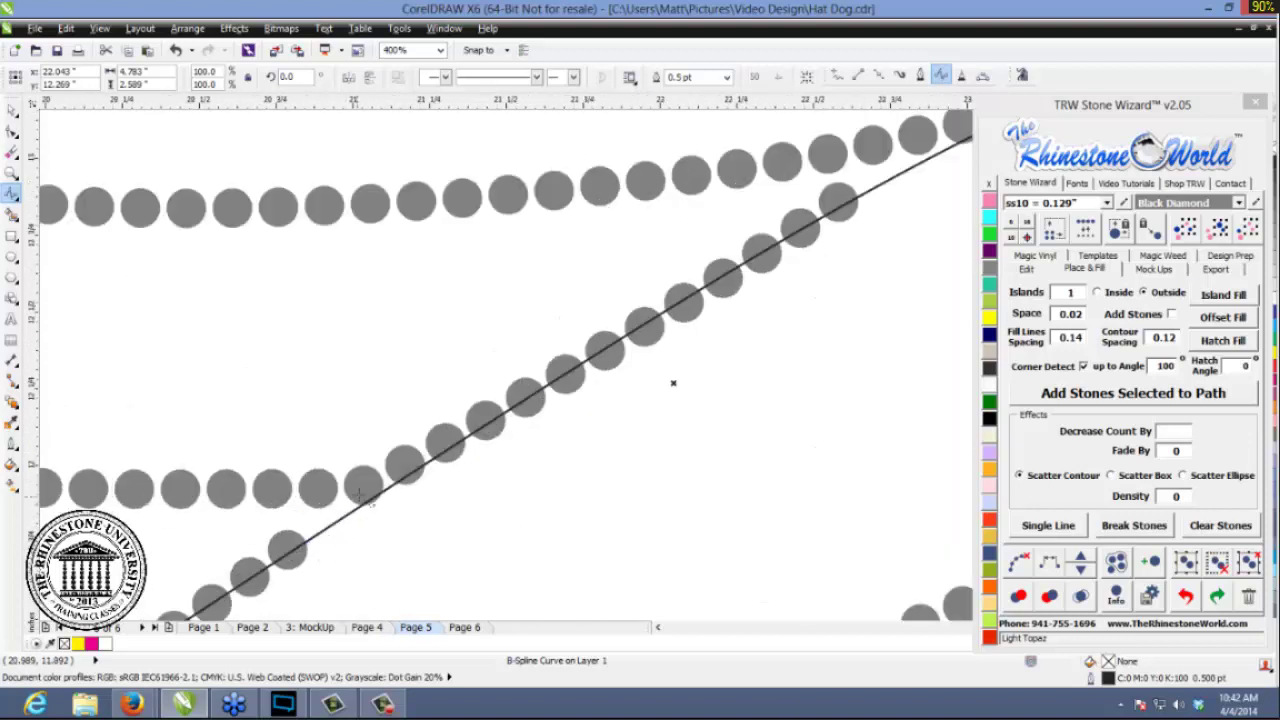
scroll(362, 500, "down", 1)
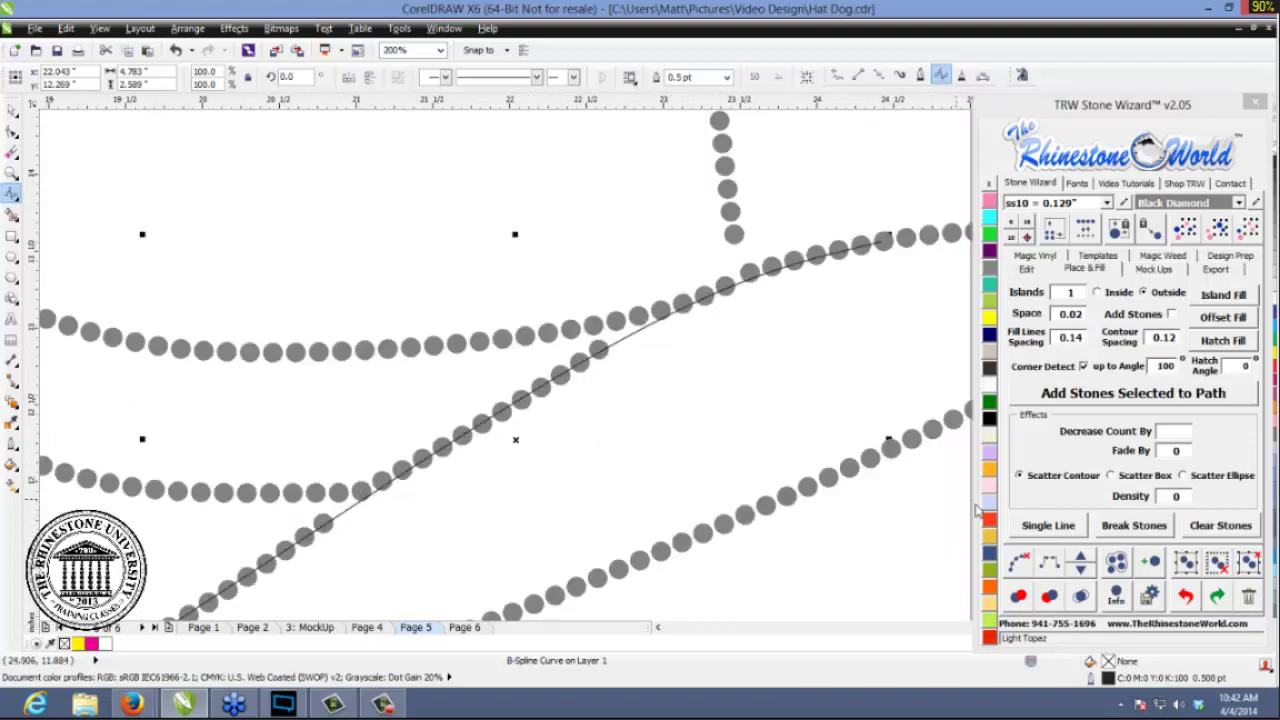
left_click(1048, 565)
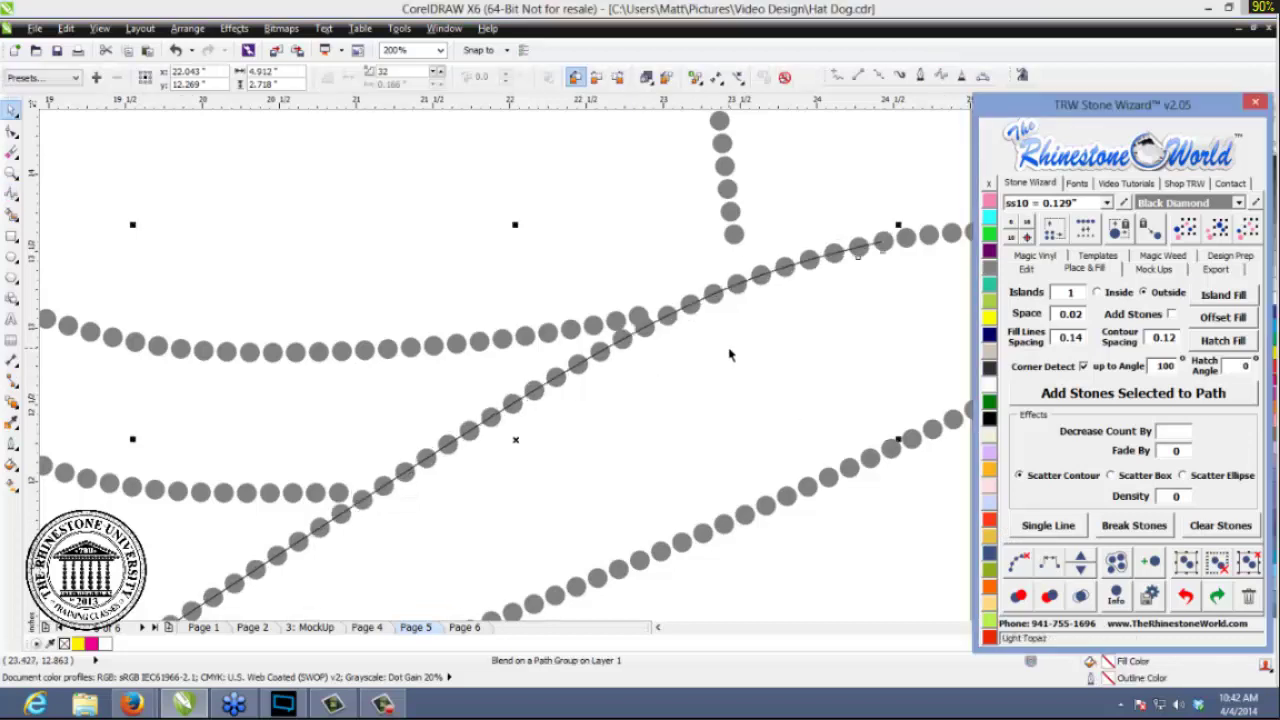
- Add four stones to the diagonal line, one at a time, for a total of 36
left_click(1080, 560)
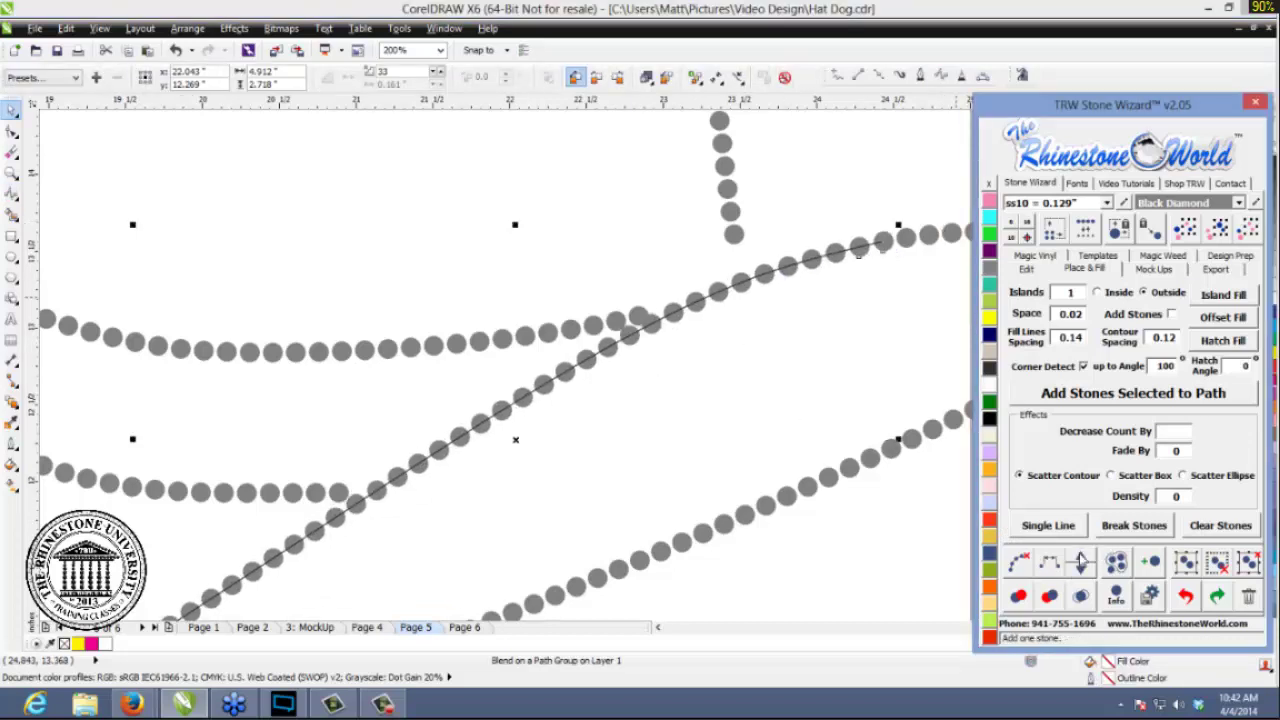
left_click(1080, 560)
left_click(1080, 560)
left_click(1080, 560)
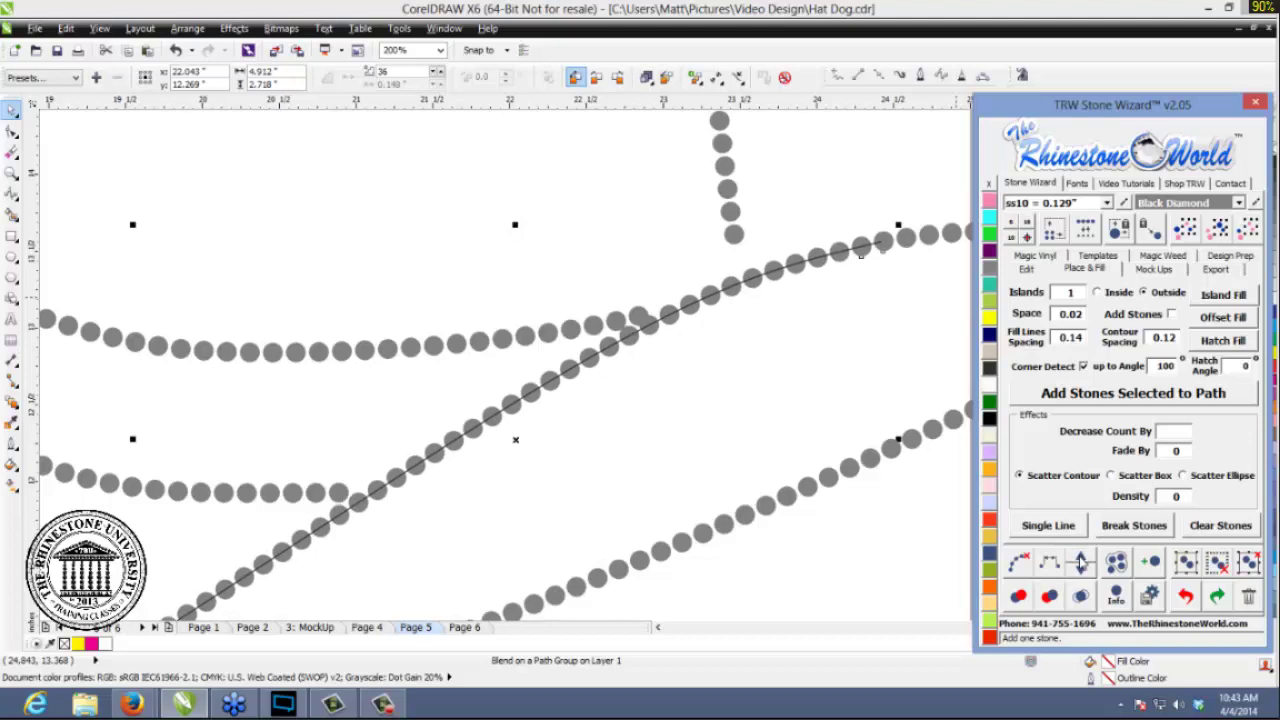
- Clear the diagonal line's path, and move the right end stone of the hatband's upper line off the diagonal line's stones
left_click(1019, 566)
left_click(798, 531)
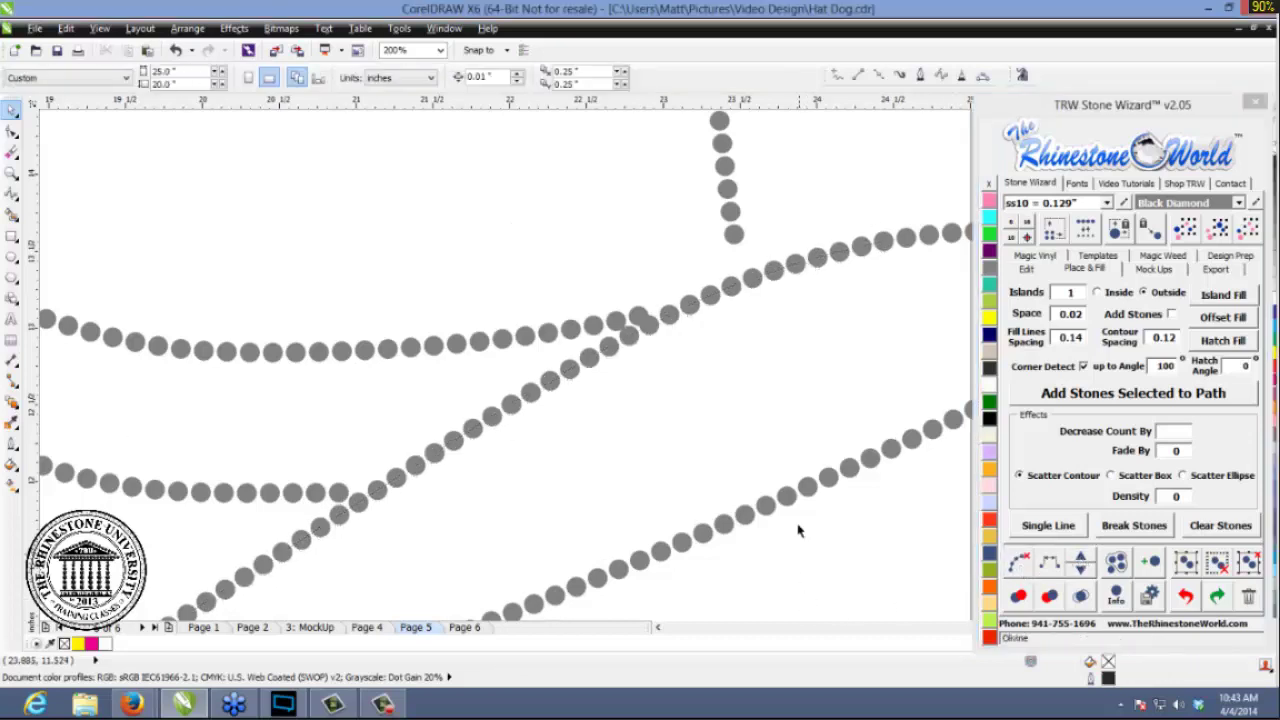
scroll(636, 303, "up", 1)
left_click(633, 311)
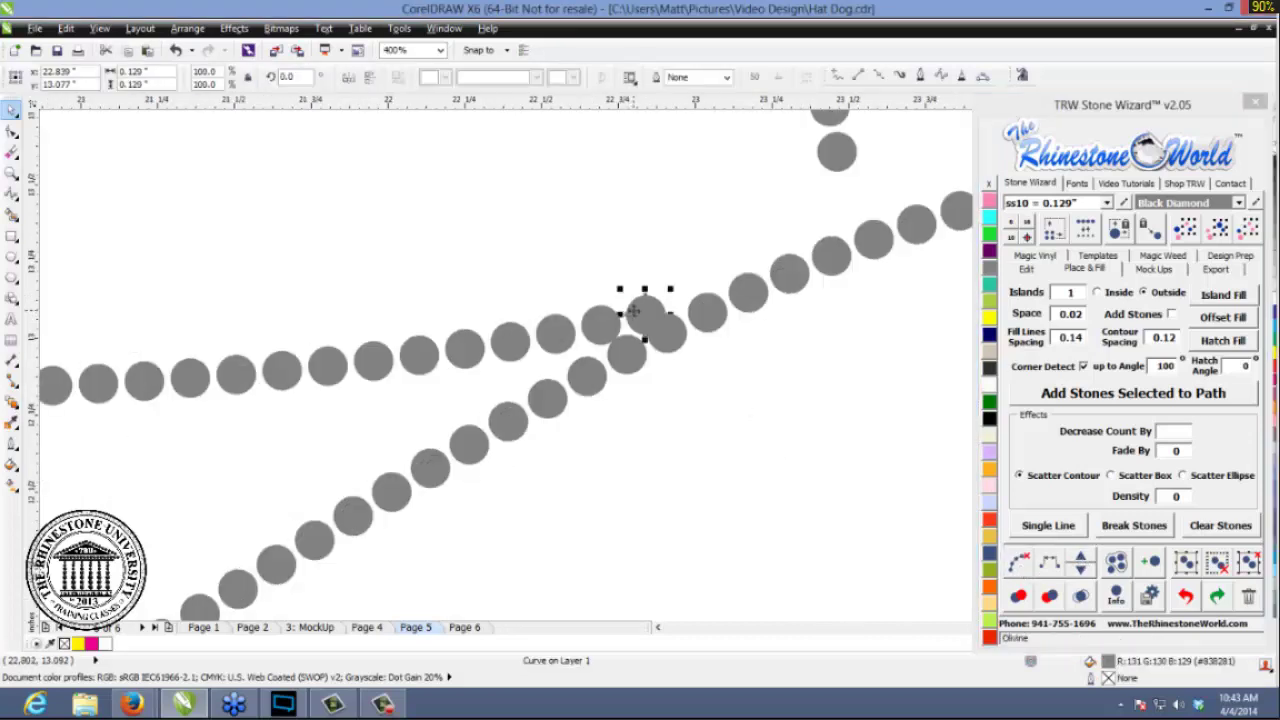
left_click(733, 333)
scroll(745, 300, "down", 1)
scroll(672, 314, "up", 2)
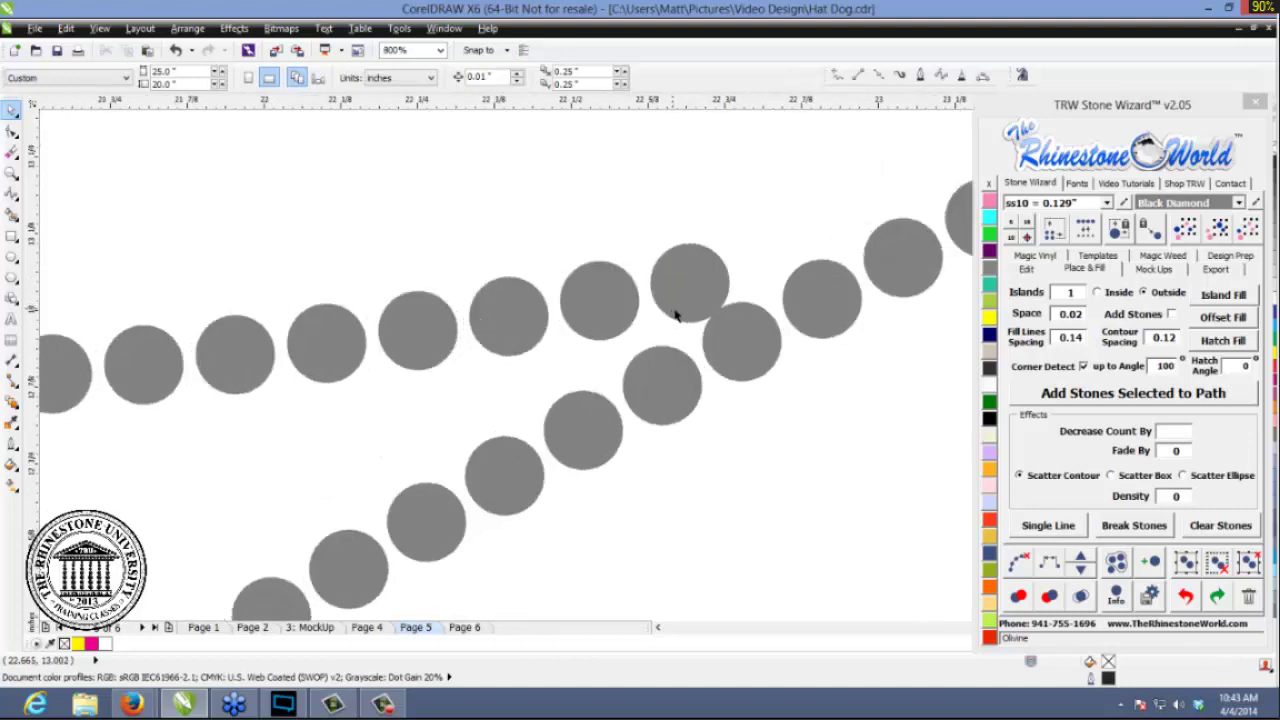
left_click(606, 312)
left_click_drag(696, 292, 690, 285)
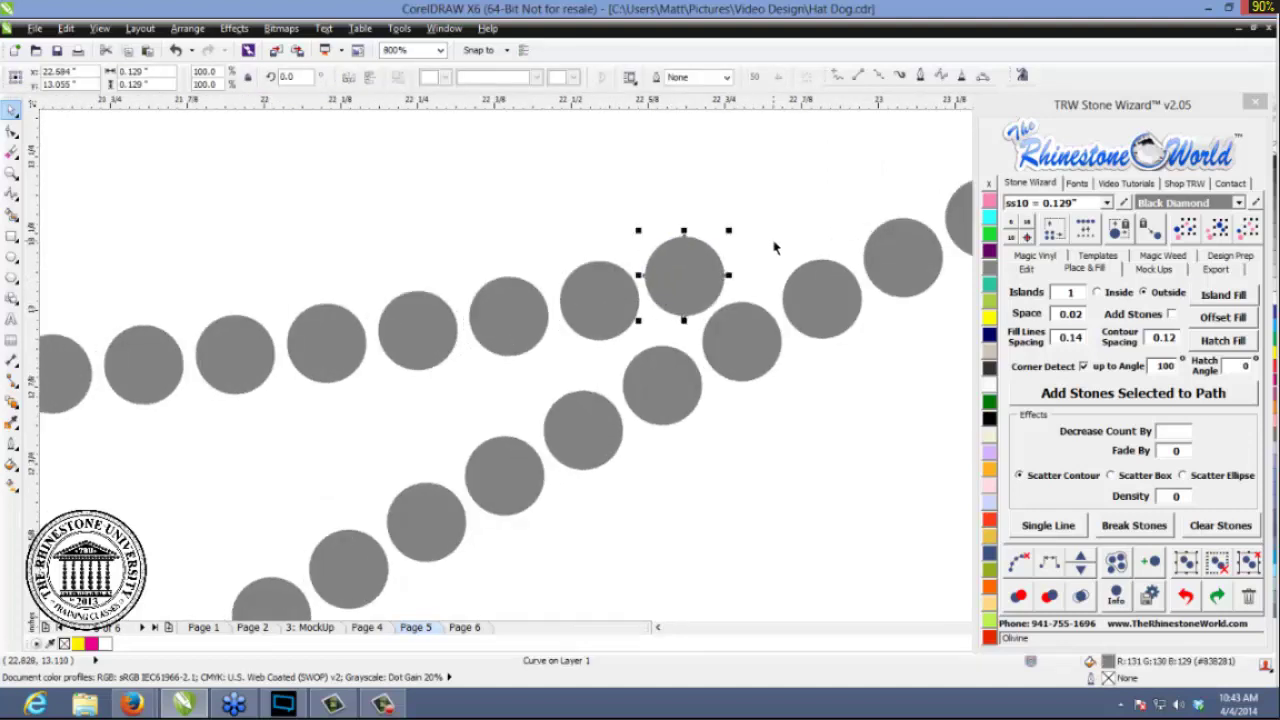
left_click(774, 246)
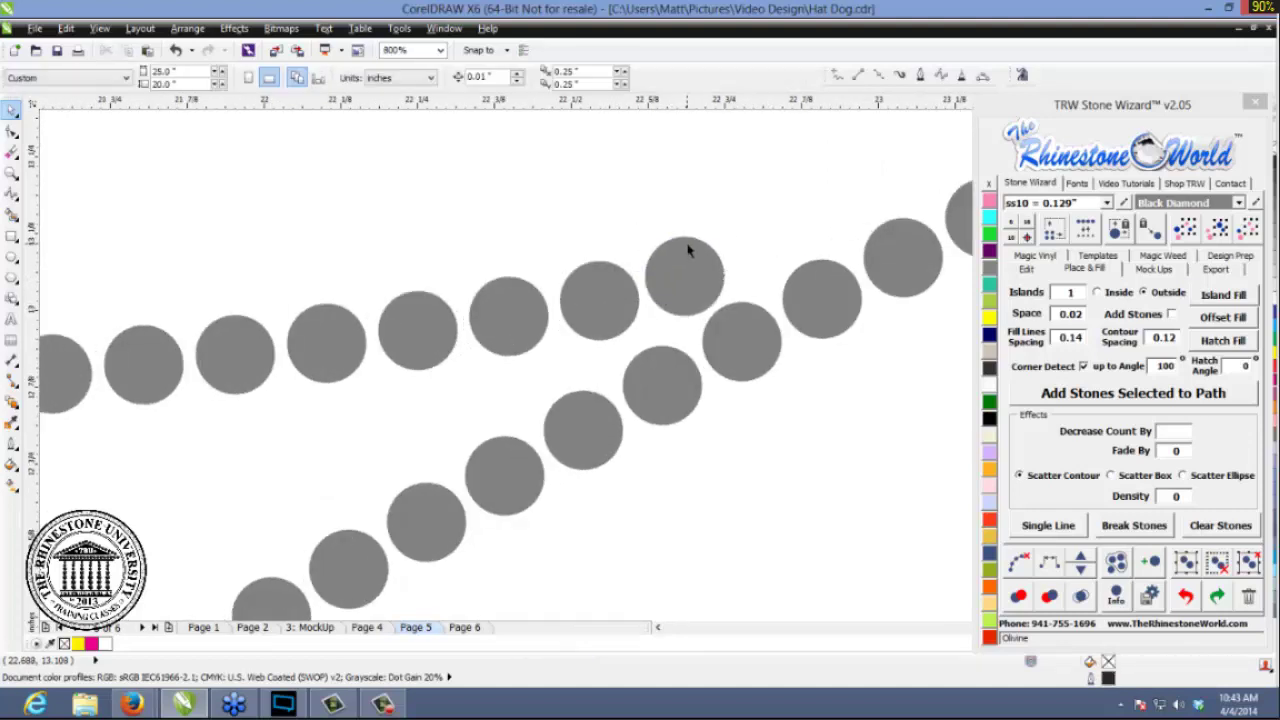
- Copy the lowest stone of the crown's right edge straight below itself to close the gap above the brim line
scroll(690, 250, "down", 3)
scroll(770, 205, "up", 3)
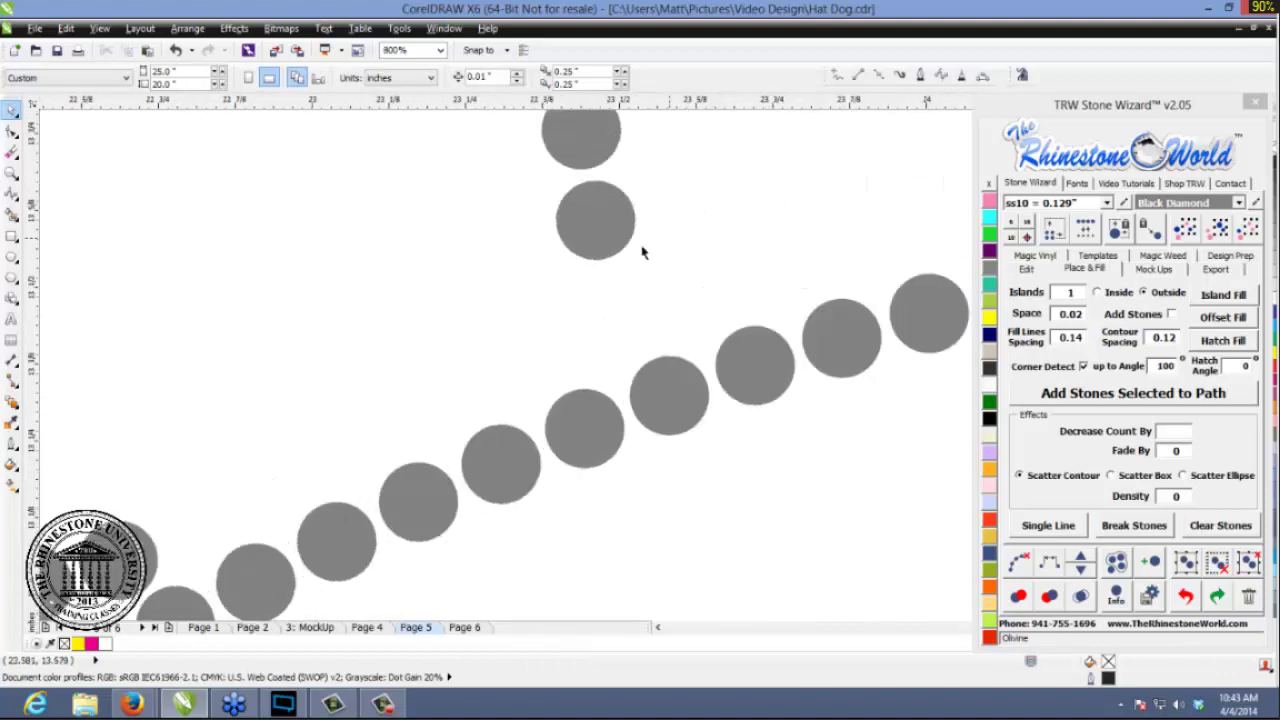
left_click_drag(602, 227, 610, 318)
right_click(610, 318)
left_click(701, 307)
scroll(683, 306, "down", 2)
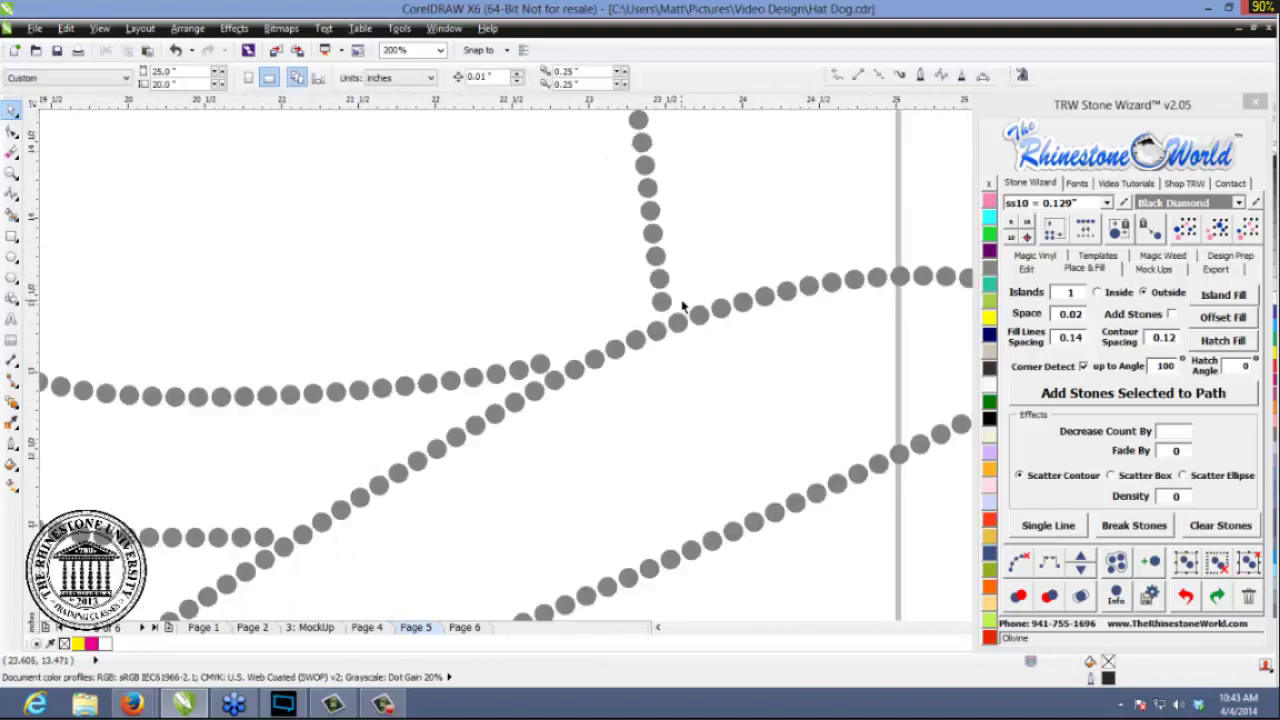
- Reposition the junction stone at the crown's top dip, and copy it down to fill the gap above the inner crease line
scroll(683, 310, "down", 3)
scroll(656, 238, "up", 3)
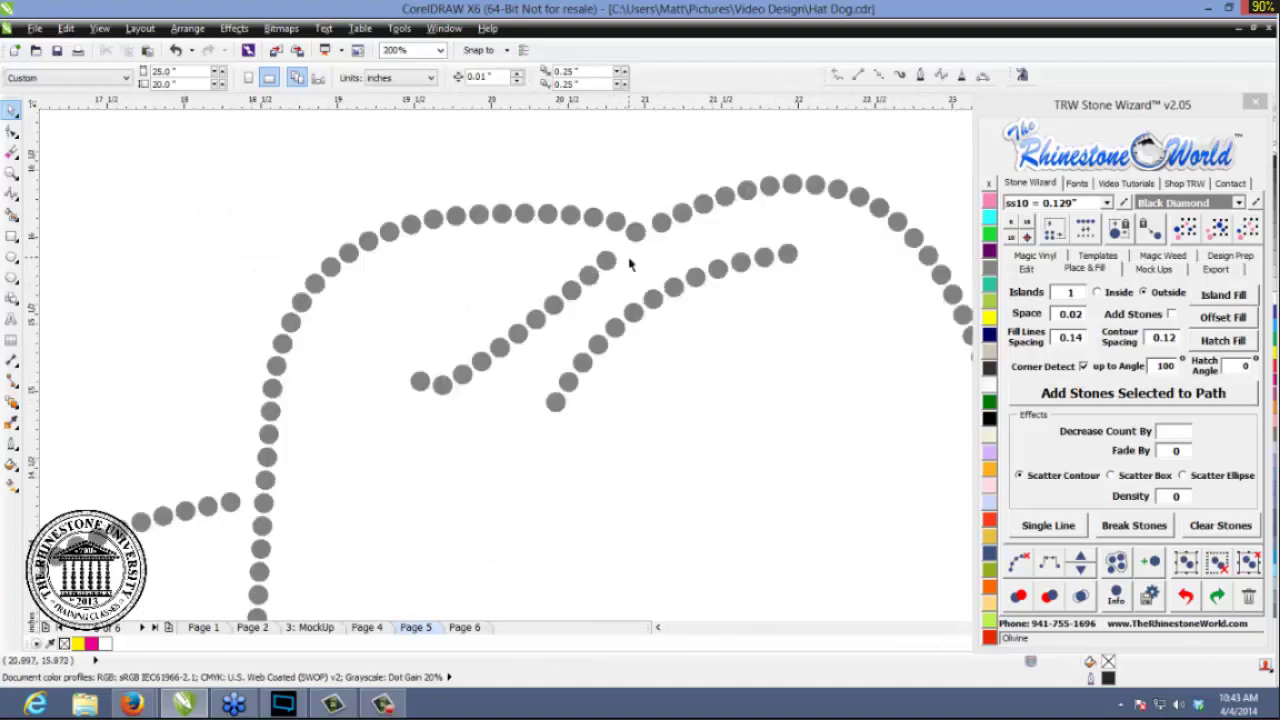
scroll(629, 263, "up", 1)
scroll(651, 200, "down", 1)
scroll(686, 186, "up", 2)
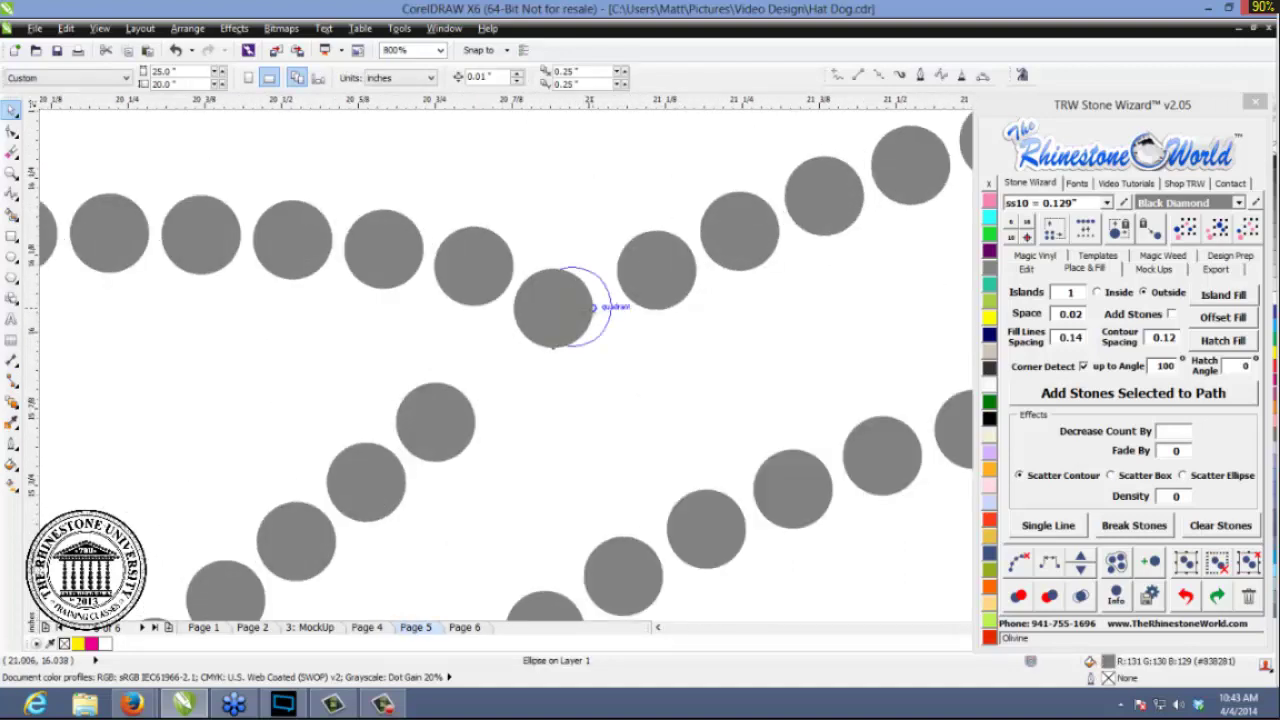
left_click_drag(609, 306, 520, 365)
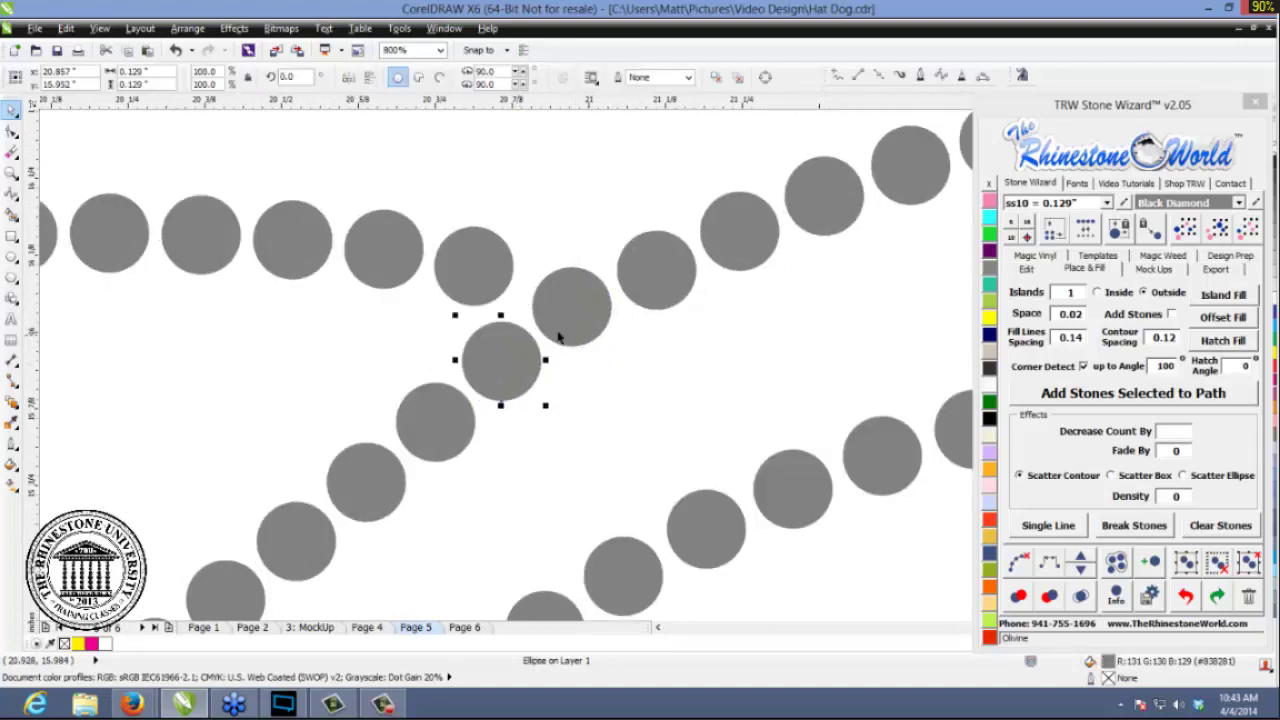
left_click_drag(572, 317, 578, 322)
left_click(622, 408)
scroll(609, 381, "down", 3)
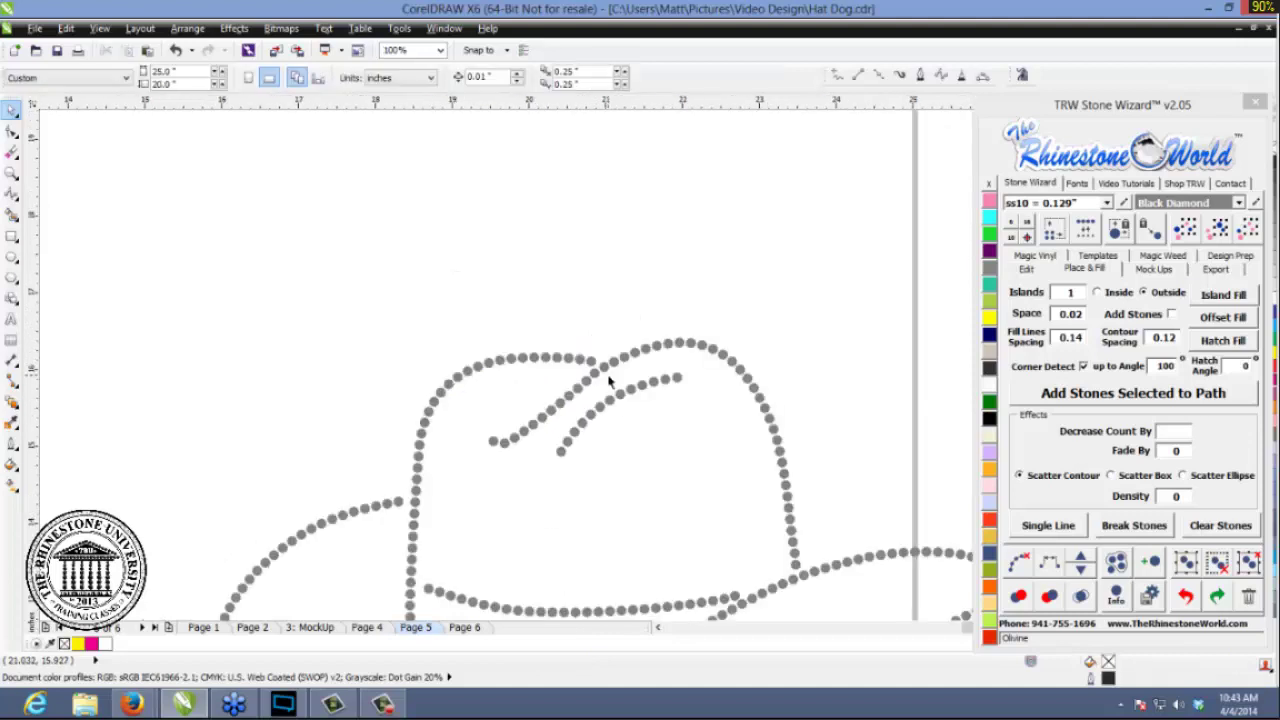
- Copy the left end stone of the hatband's upper line into the gap beside the crown's left edge
scroll(609, 375, "down", 2)
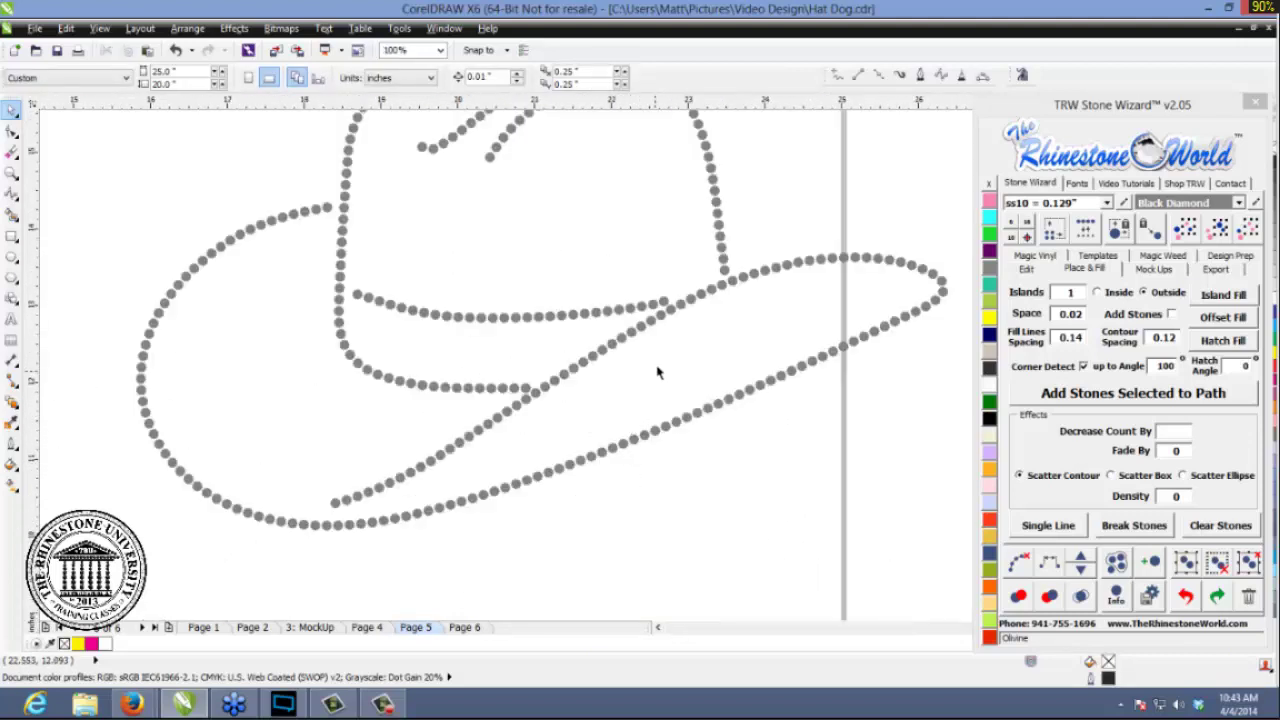
scroll(322, 270, "up", 3)
left_click_drag(594, 429, 546, 398)
scroll(560, 402, "down", 3)
scroll(866, 434, "up", 1)
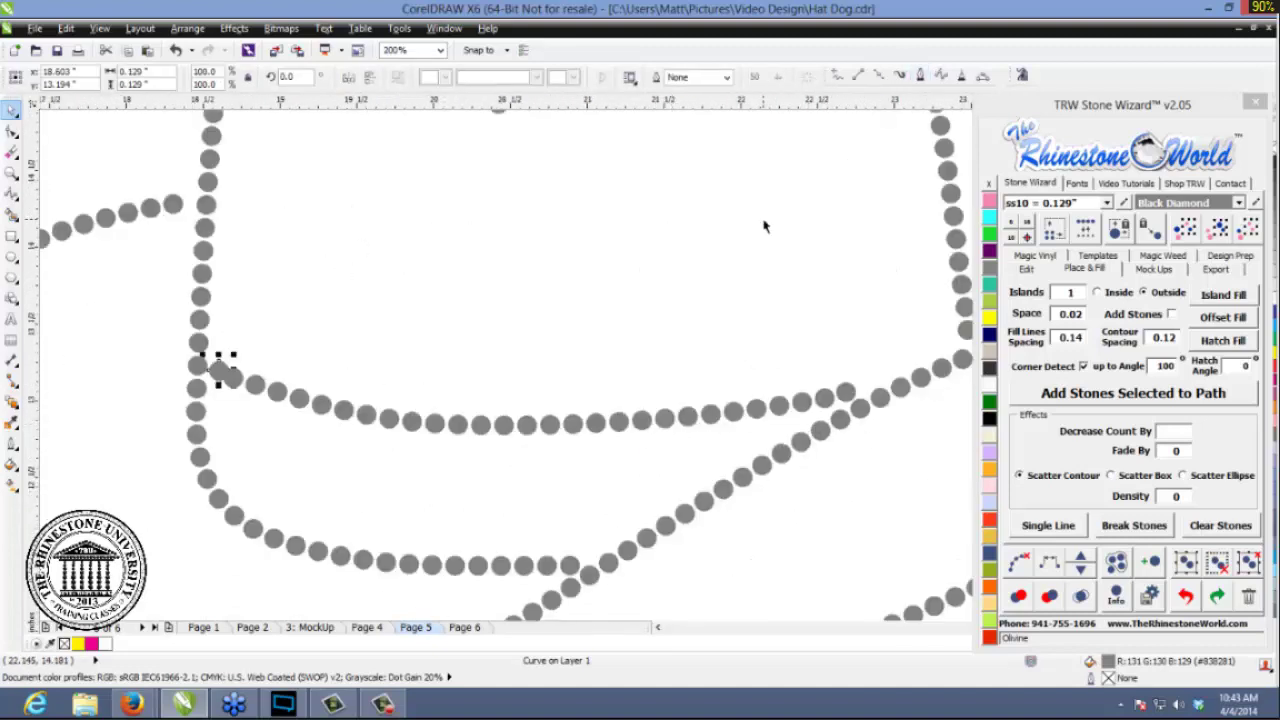
- Respace the hatband's upper stones evenly along a 3-point curve about 4.08" by 0.36", and clear the path
key("F5")
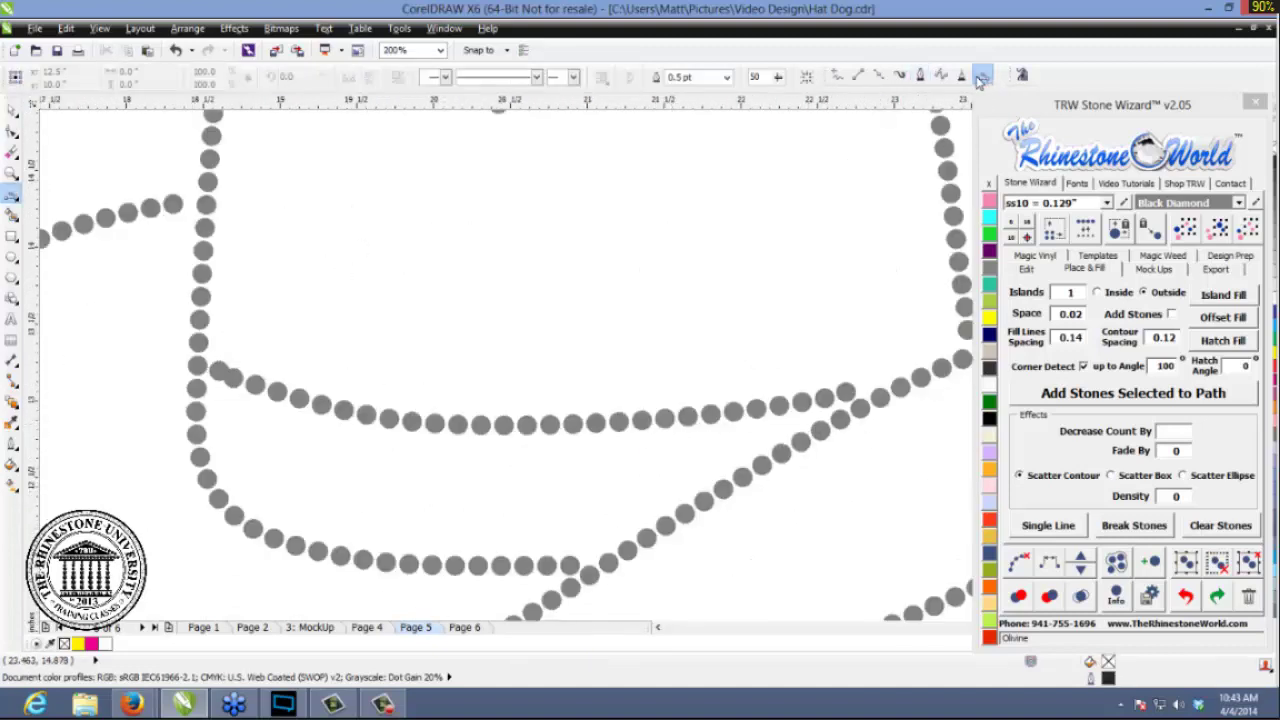
left_click(228, 371)
left_click_drag(750, 425, 848, 392)
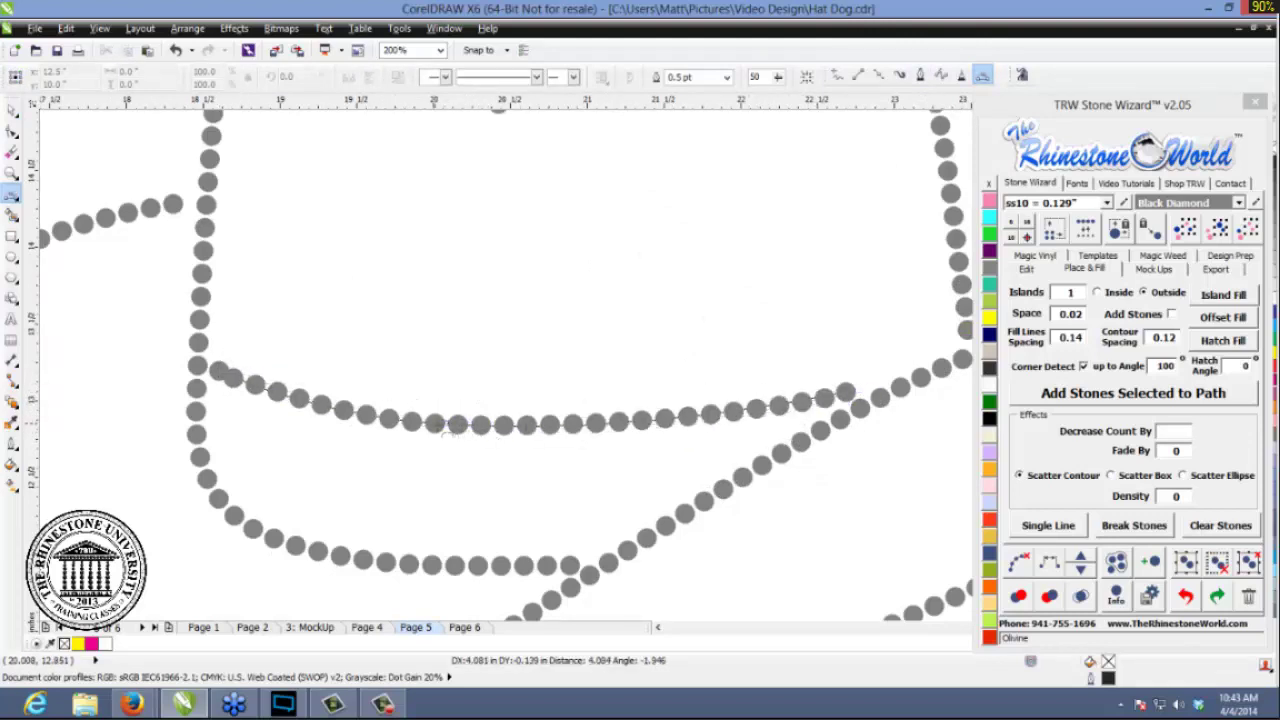
left_click(437, 425)
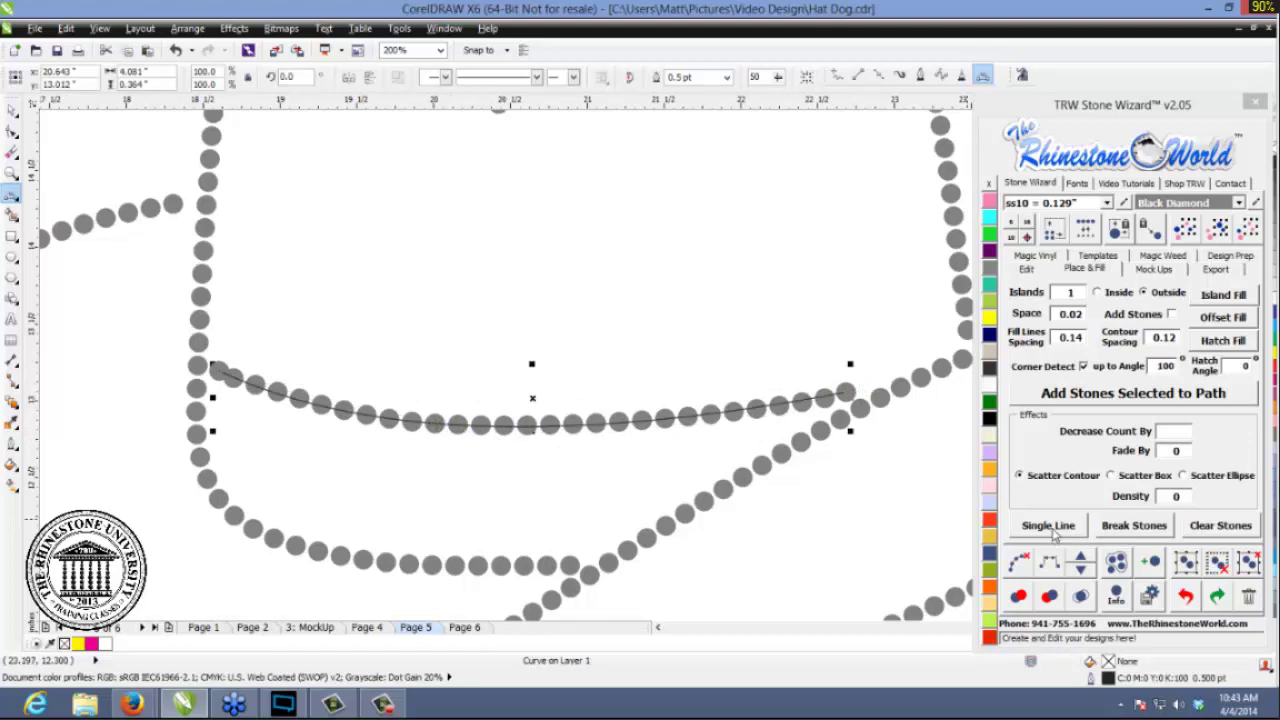
left_click(1050, 565)
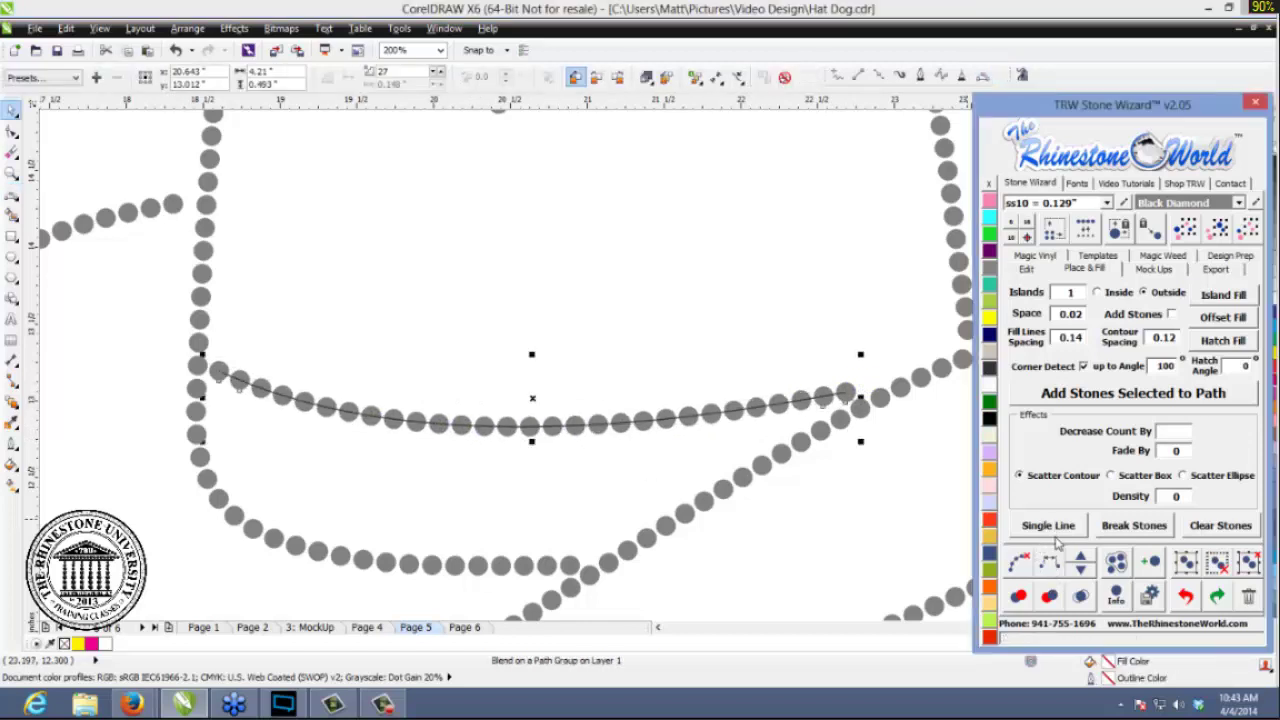
left_click(1045, 562)
left_click(709, 314)
scroll(658, 383, "down", 1)
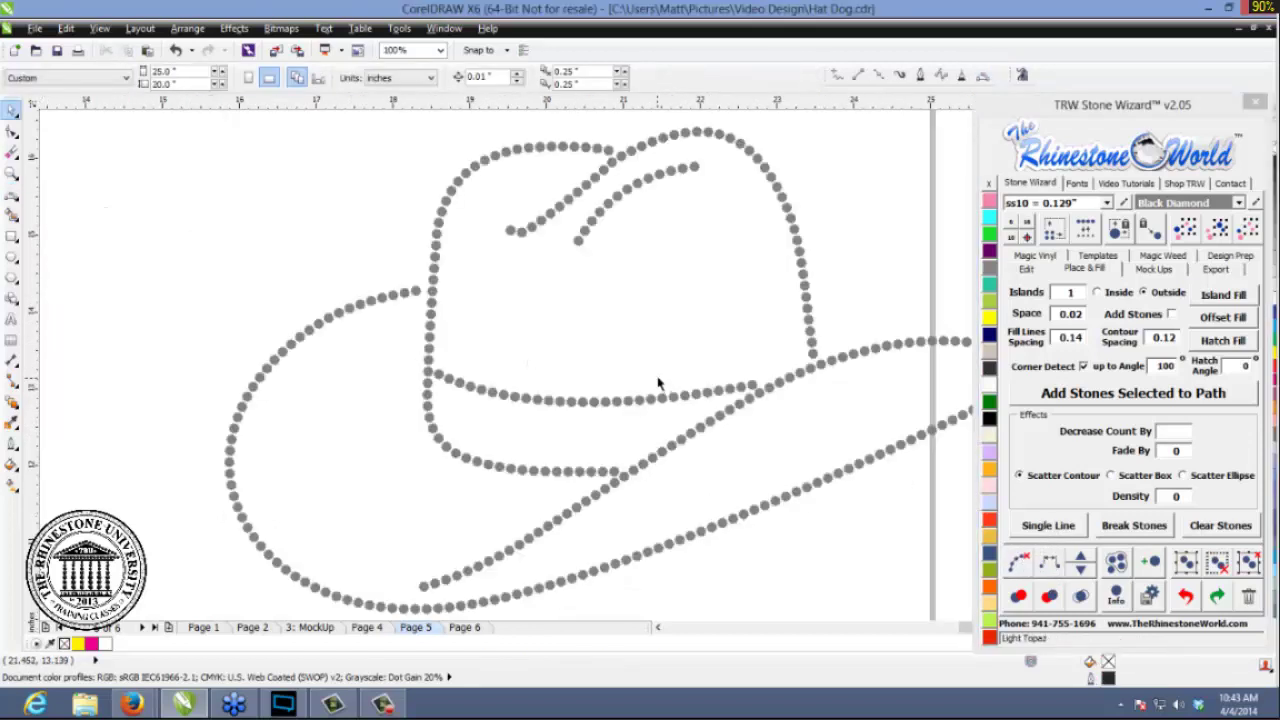
- Copy the end stone of the left brim's upper line into the gap beside the crown's left edge
scroll(666, 377, "down", 1)
scroll(548, 335, "up", 4)
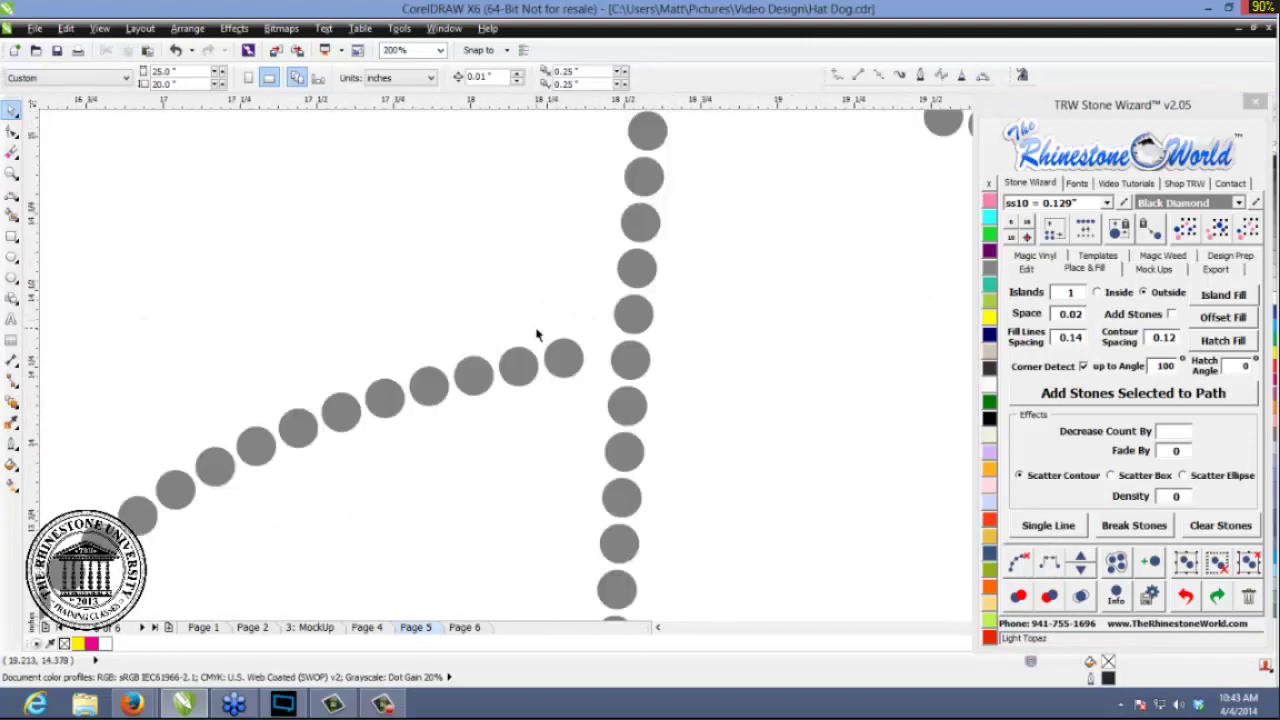
left_click_drag(614, 417, 644, 396)
scroll(640, 400, "down", 3)
scroll(610, 458, "up", 1)
left_click(531, 277)
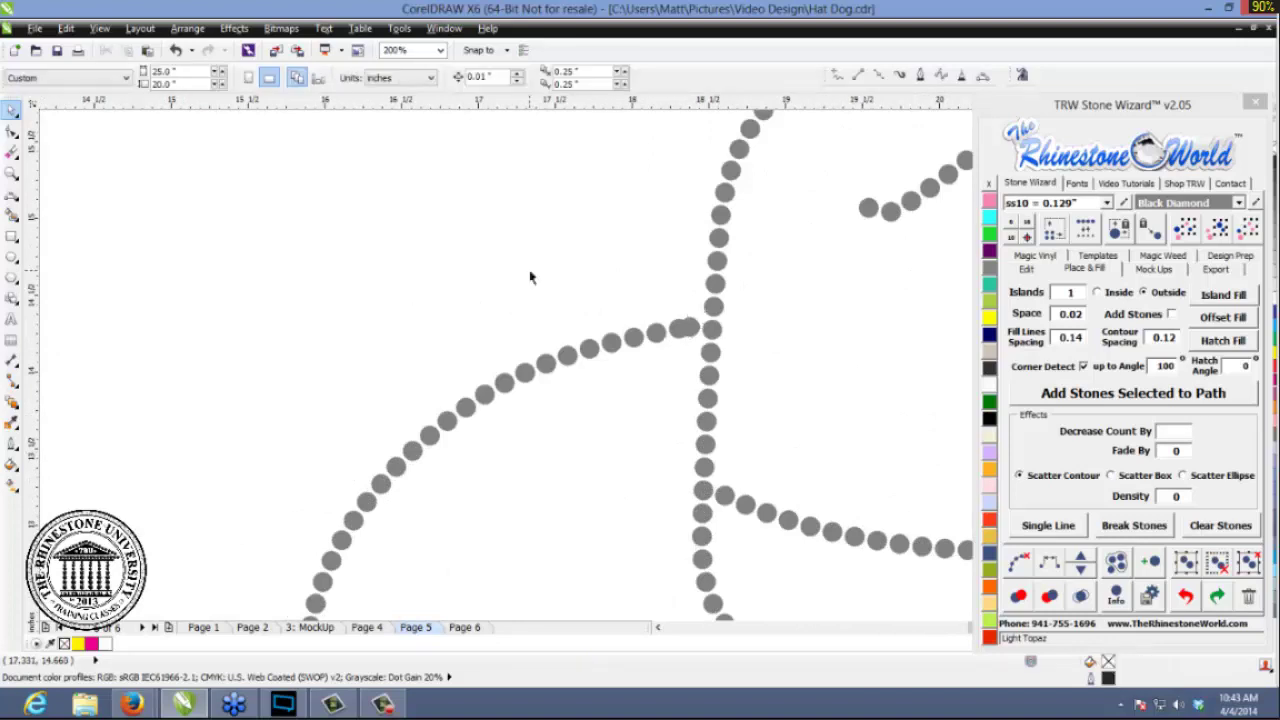
- Respace the left brim's upper stones evenly along a 3-point curve about 2.19" by 1.26", and clear the path
left_click(983, 76)
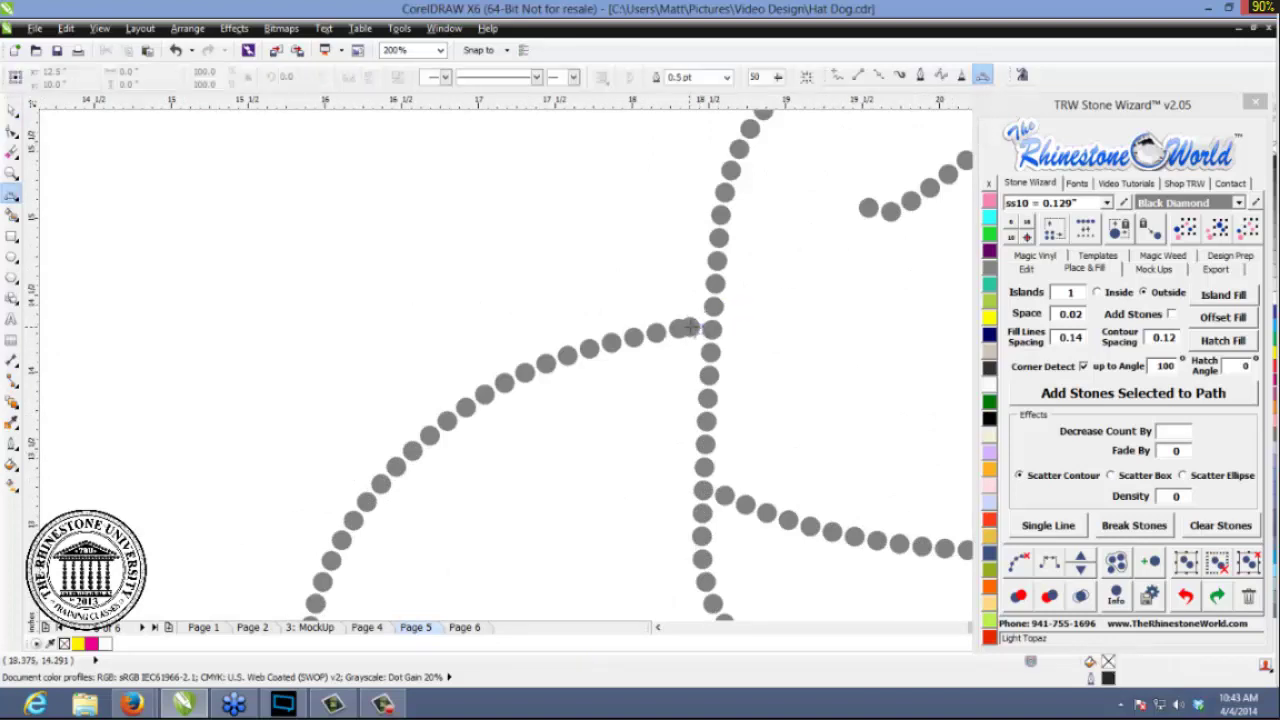
left_click_drag(690, 327, 354, 520)
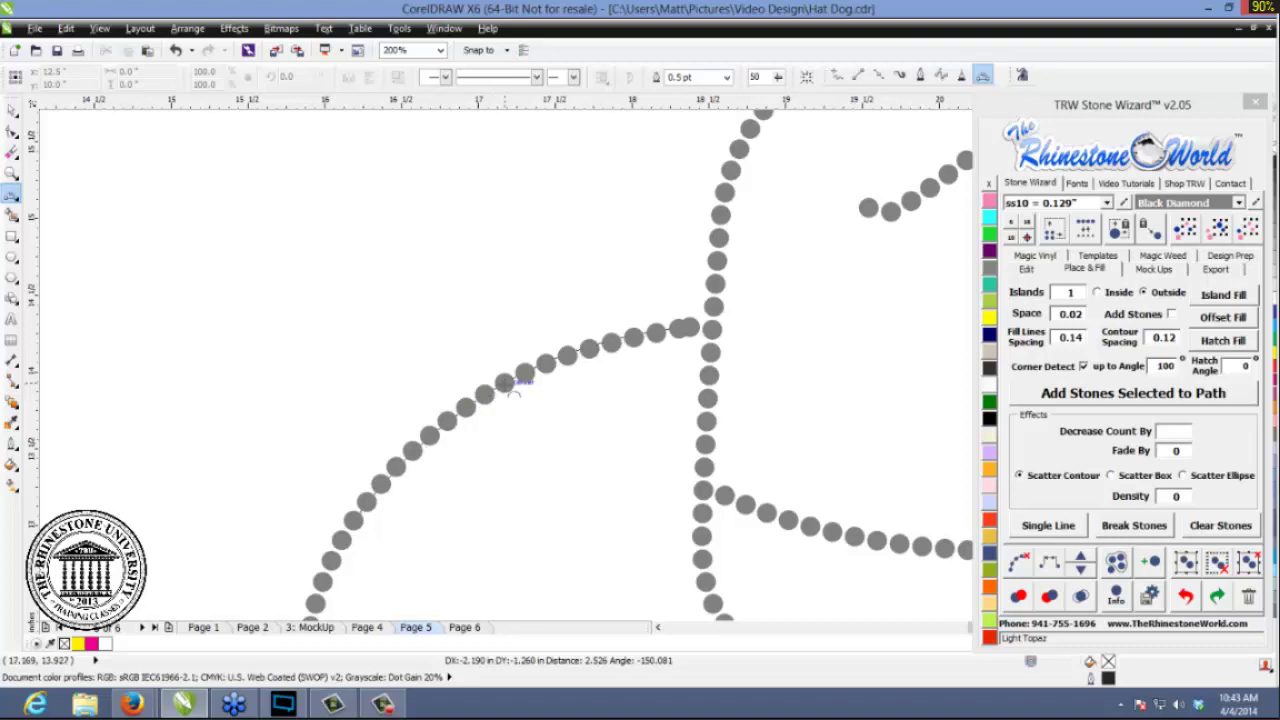
left_click(508, 384)
scroll(508, 384, "down", 2)
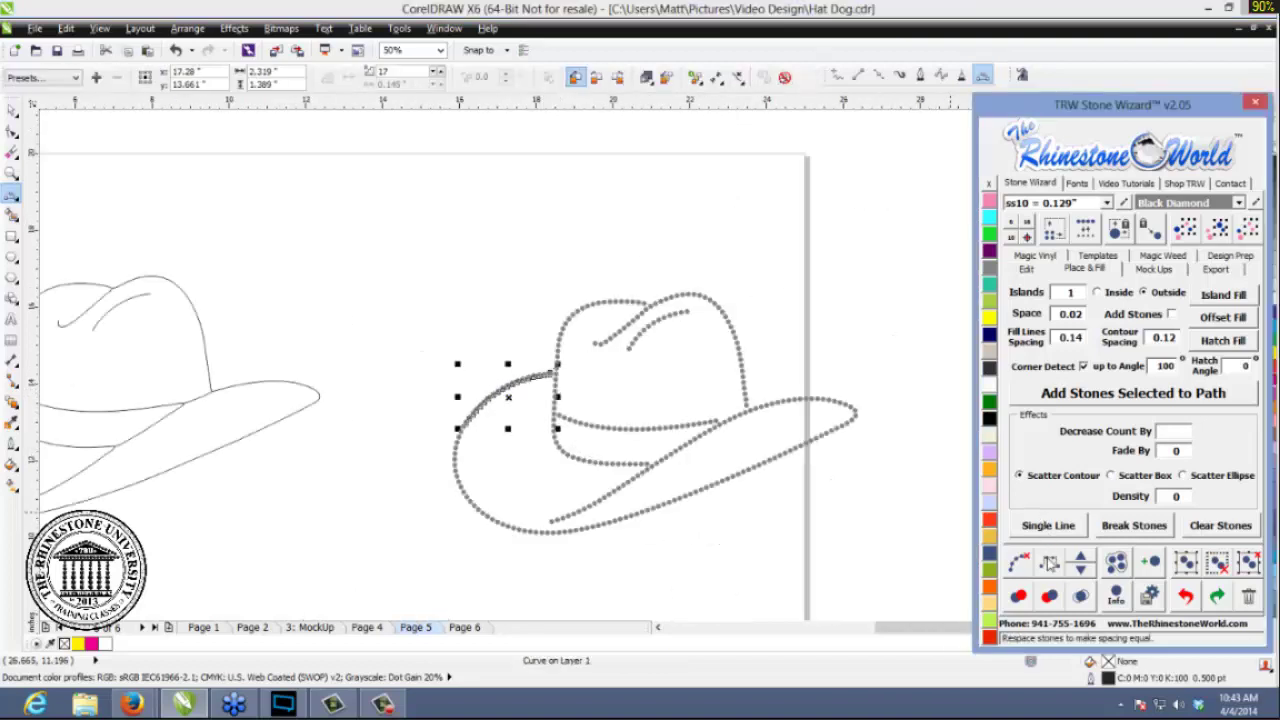
left_click(1019, 563)
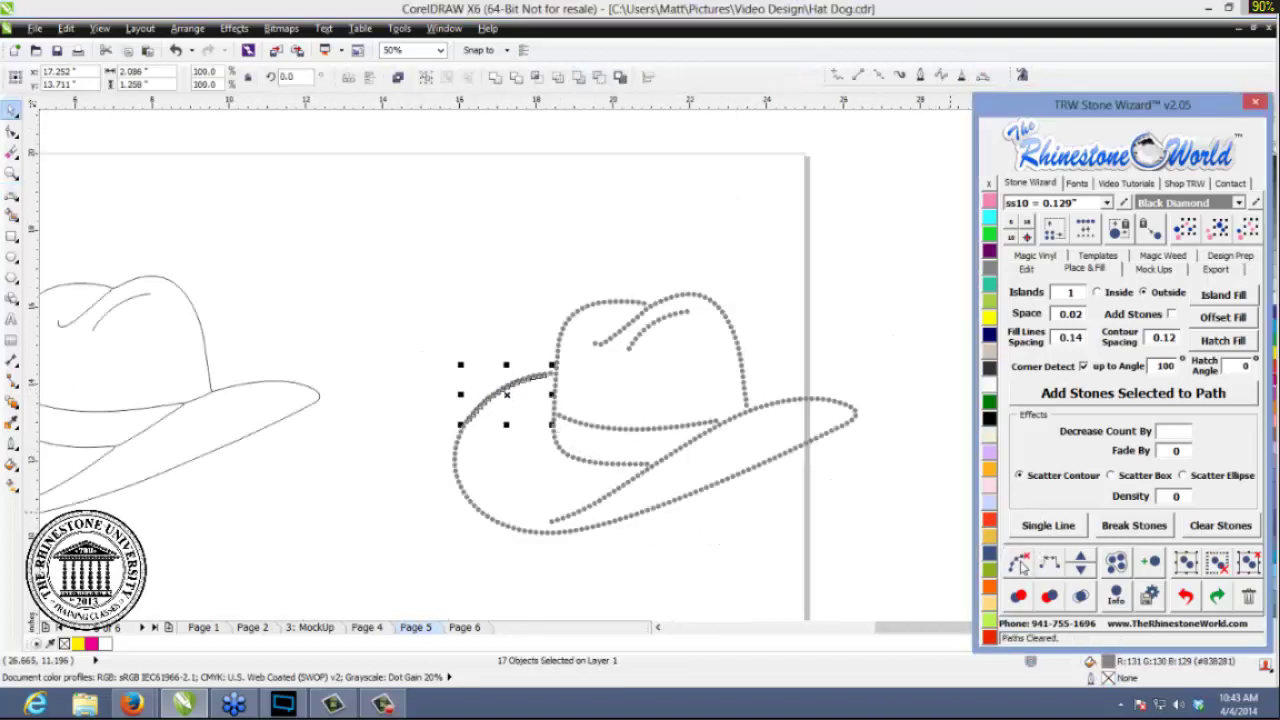
left_click(865, 362)
- Examine the whole stone hat and its line junctions, comparing it with the outline version
scroll(826, 389, "down", 1)
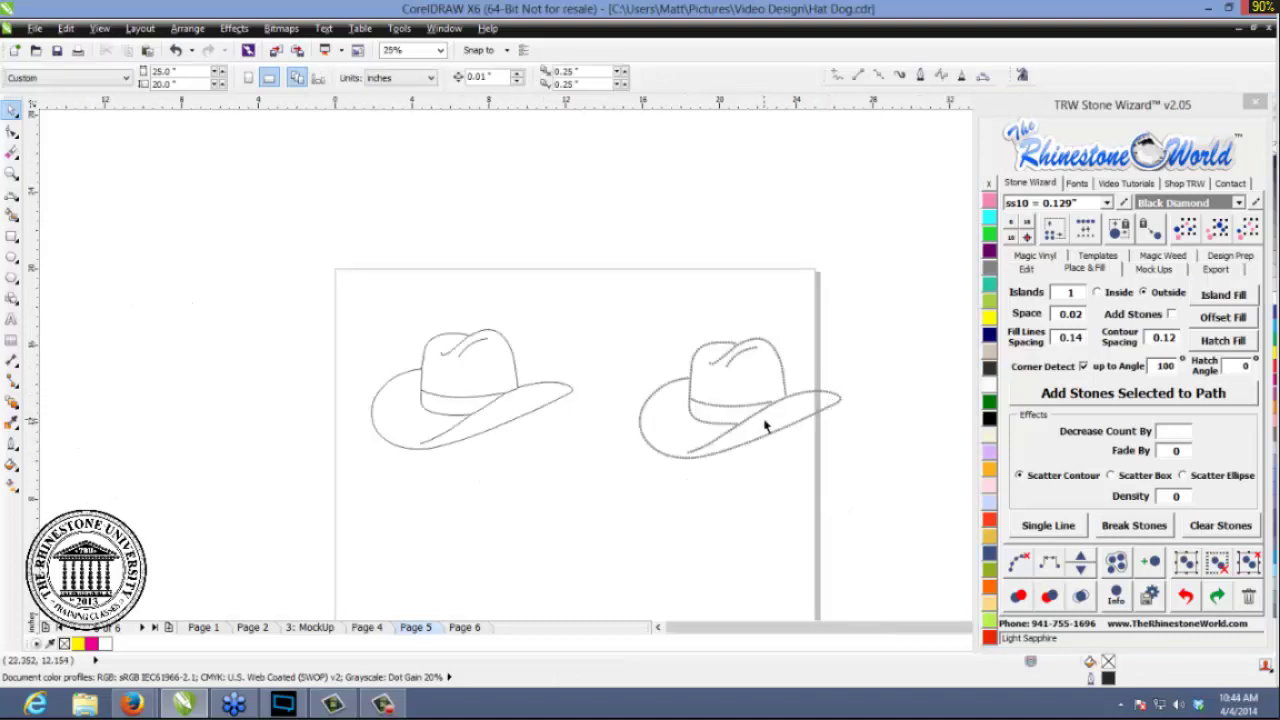
scroll(789, 403, "up", 1)
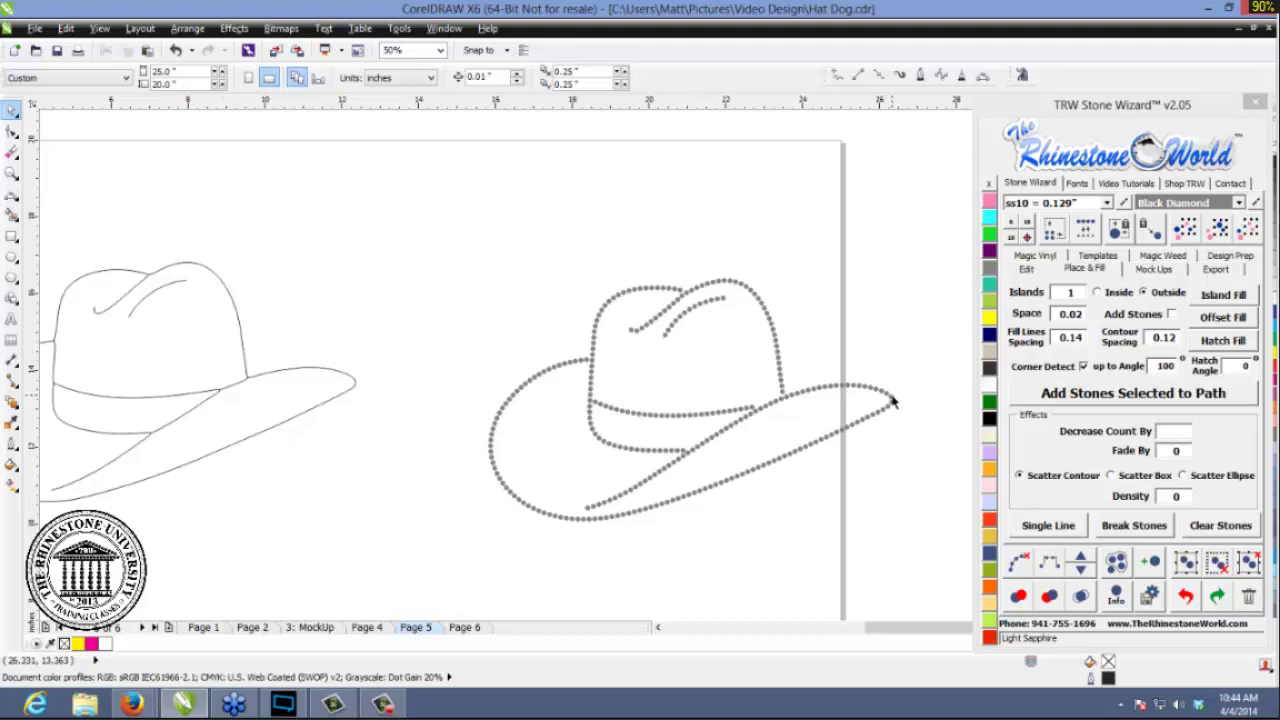
scroll(811, 349, "up", 1)
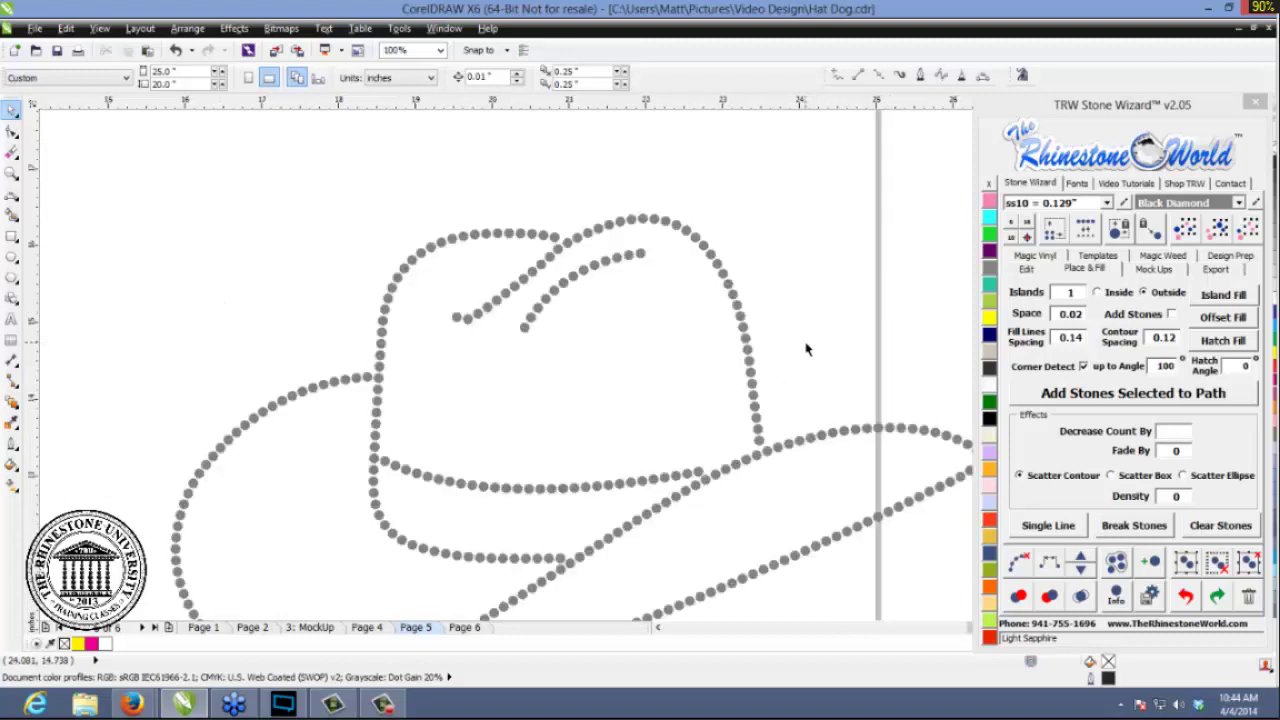
scroll(807, 349, "down", 1)
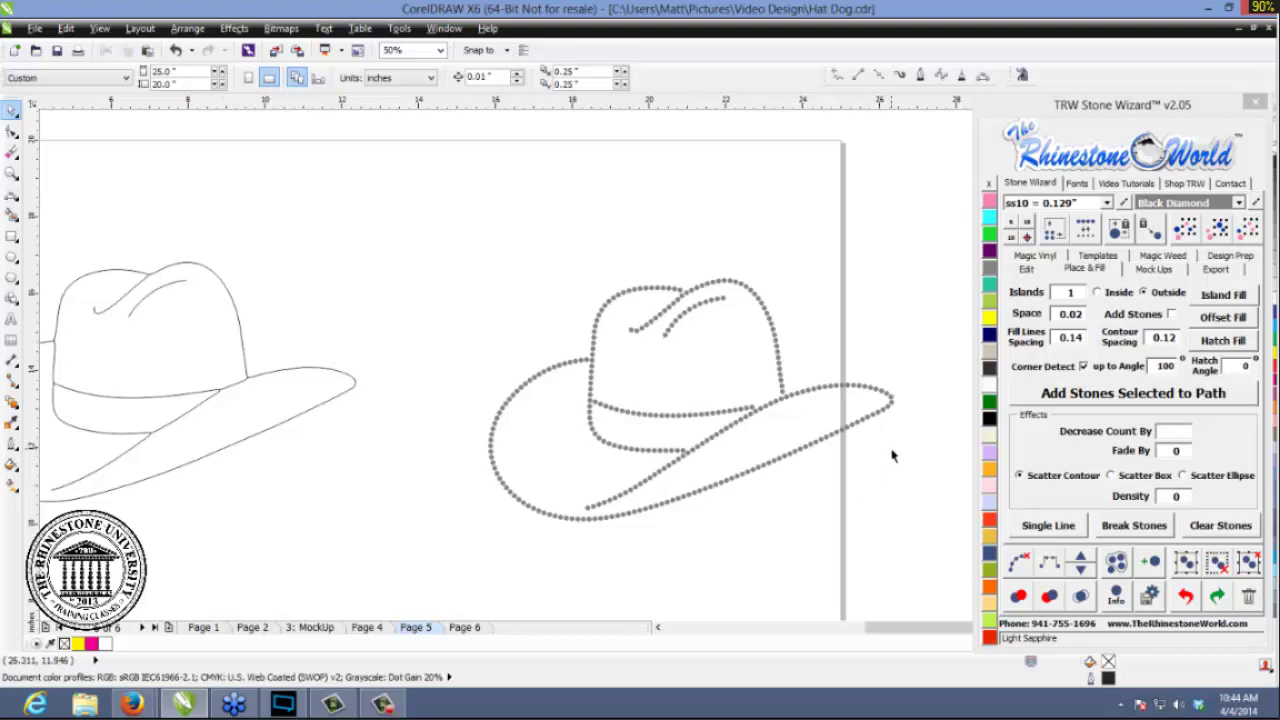
scroll(888, 438, "up", 1)
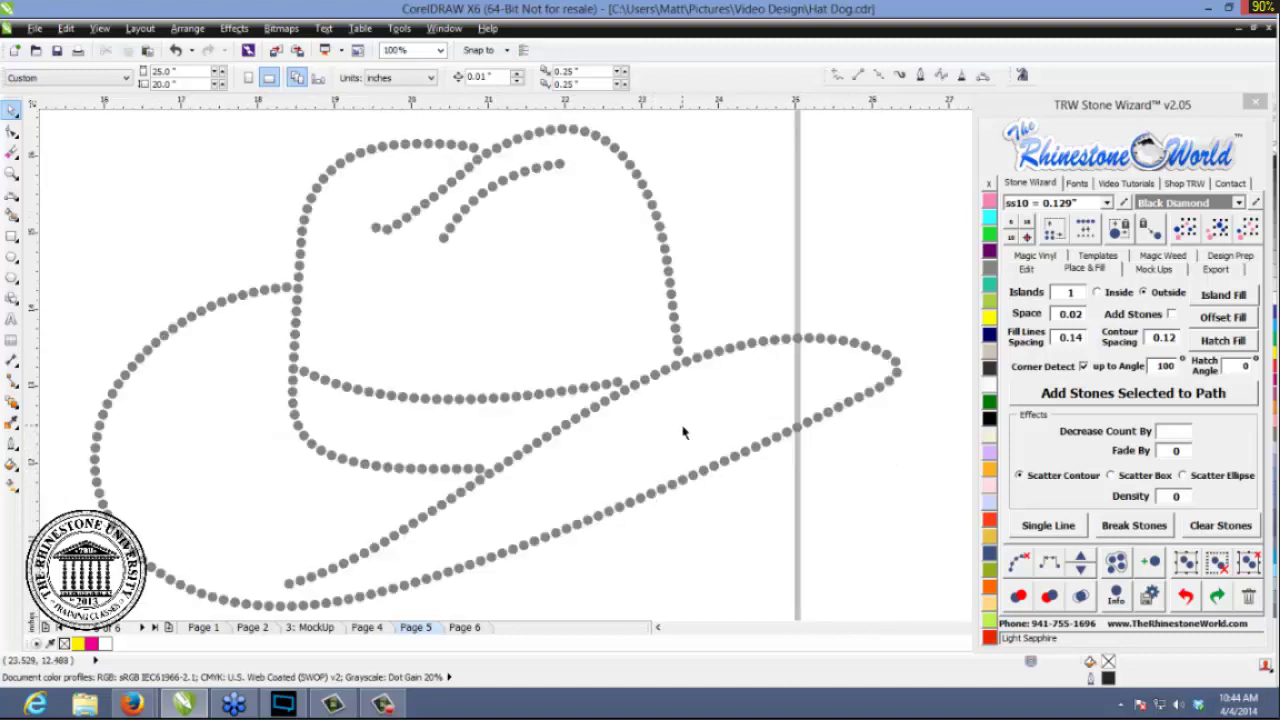
scroll(684, 432, "down", 1)
scroll(557, 503, "up", 2)
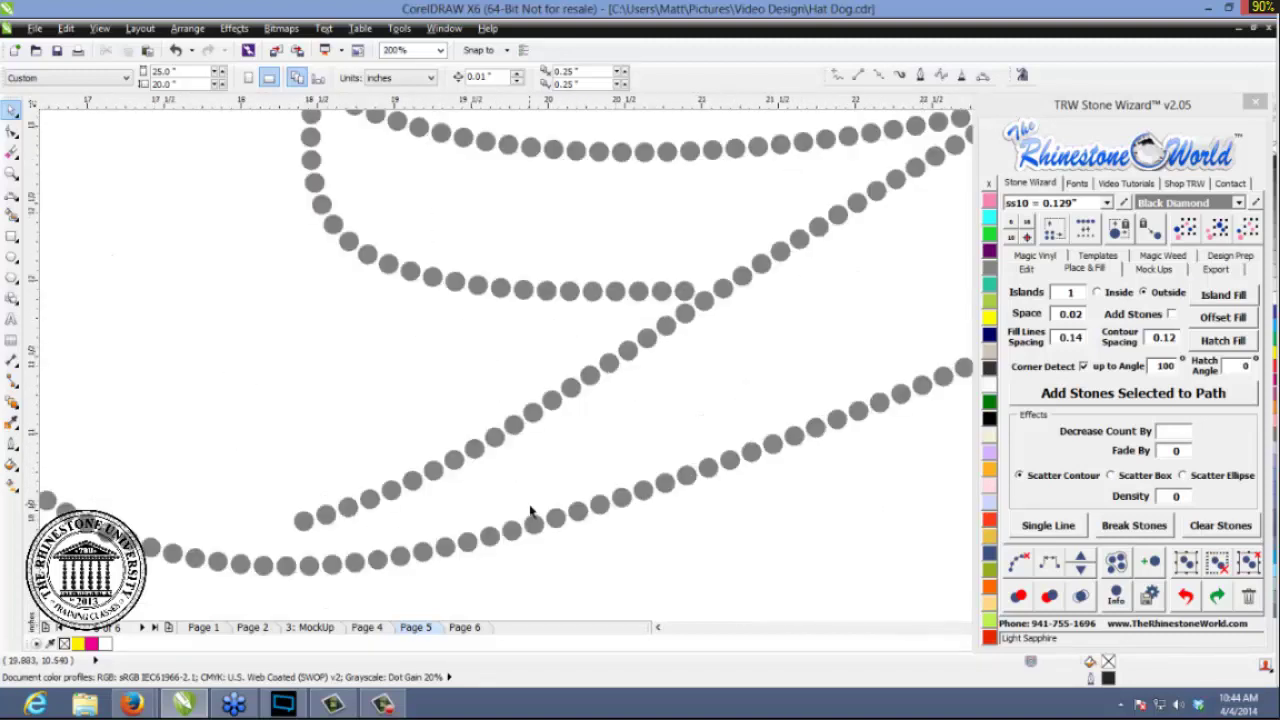
scroll(395, 449, "down", 1)
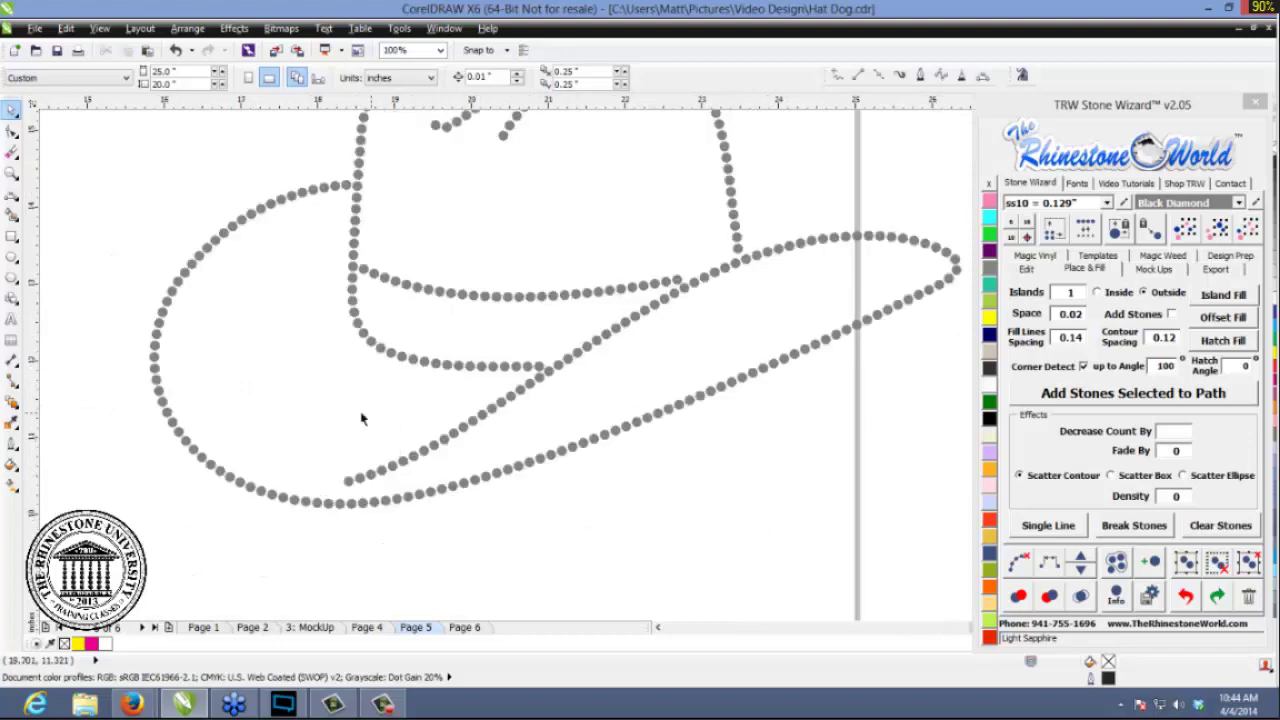
- Delete the diagonal line's stones below its junction with the hatband's lower line
left_click_drag(288, 392, 546, 443)
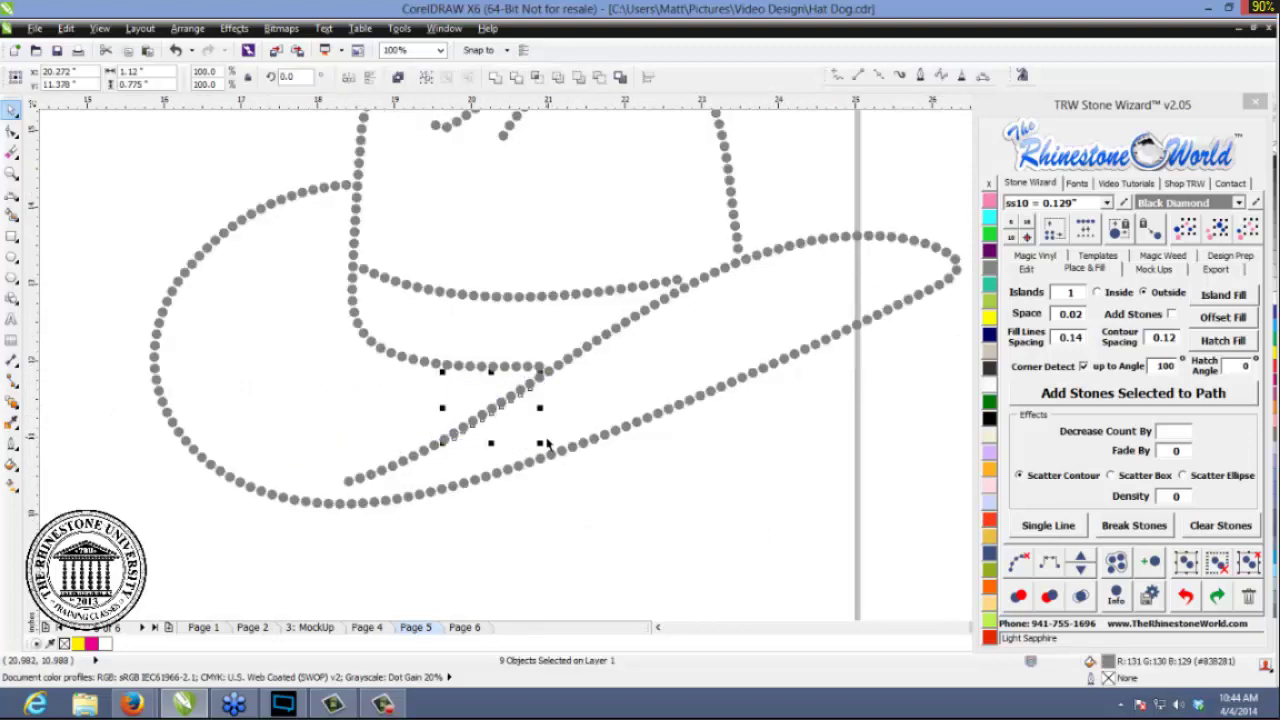
key("Delete")
left_click(543, 378)
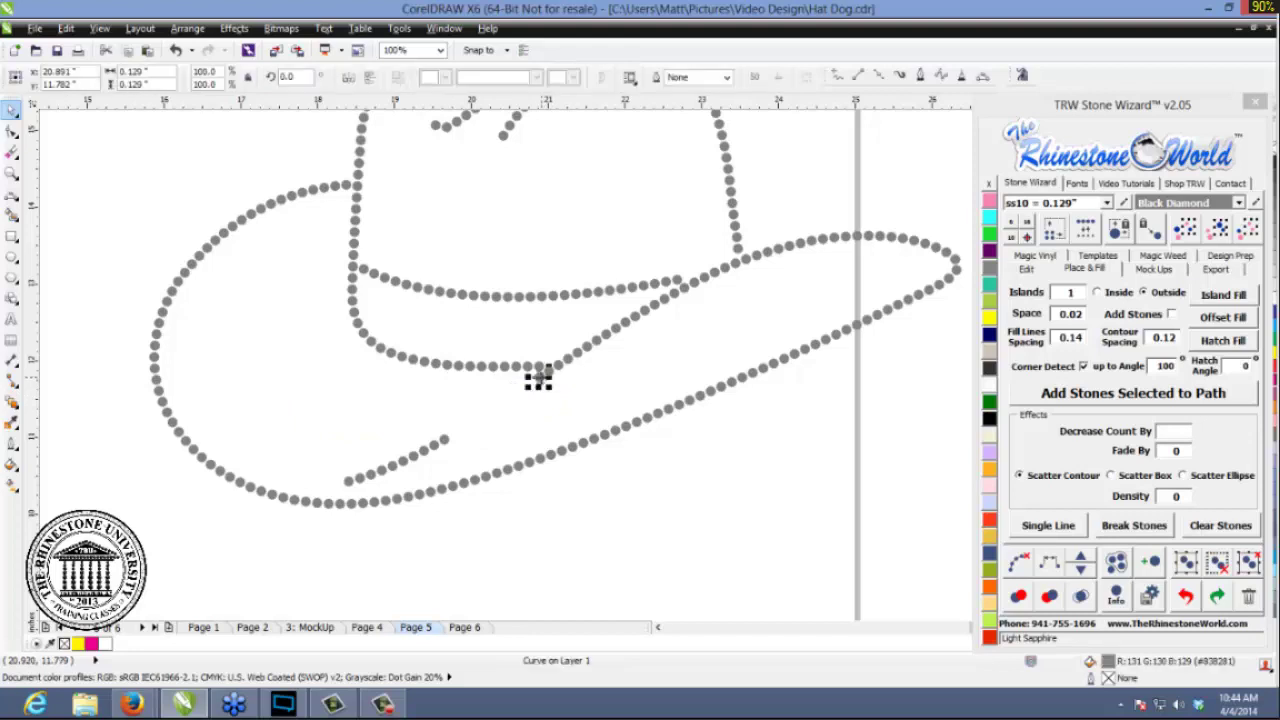
key("Delete")
left_click_drag(466, 414, 382, 488)
key("Delete")
key("Delete")
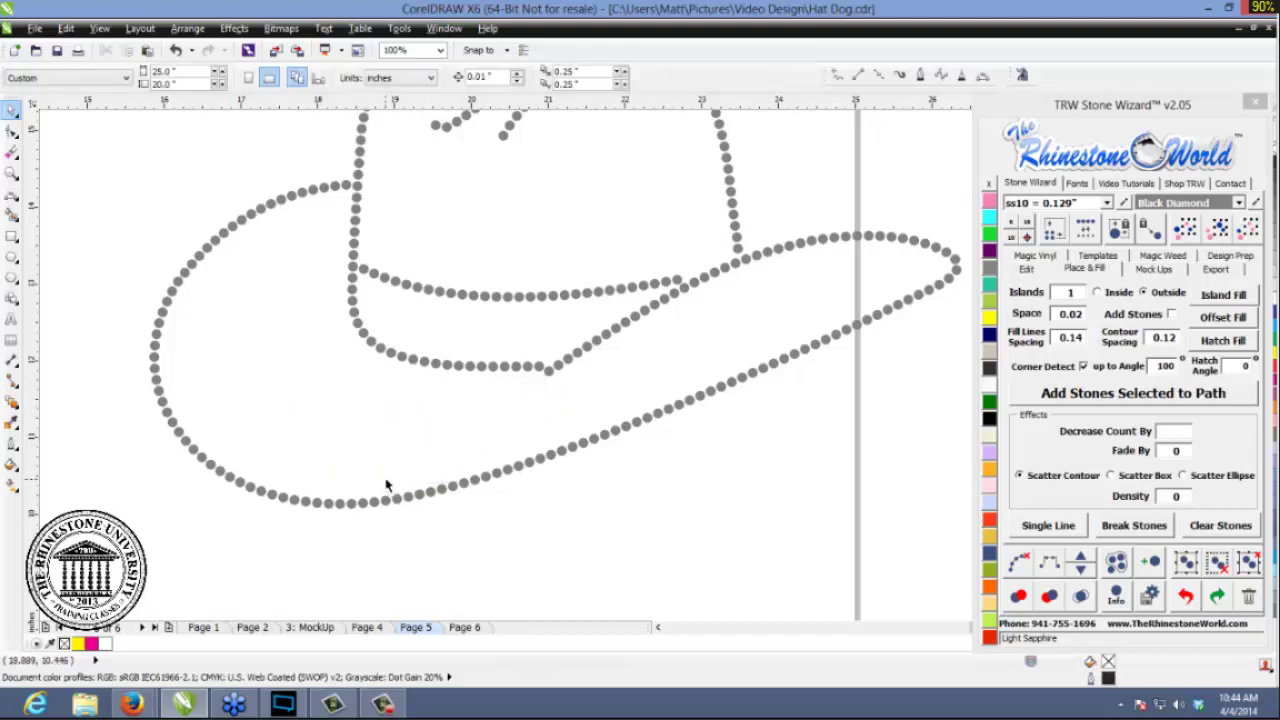
- Delete the corner stone where the hatband's lower line meets the diagonal, and shift the neighbouring stones to close the gap
scroll(541, 378, "up", 5)
left_click(545, 369)
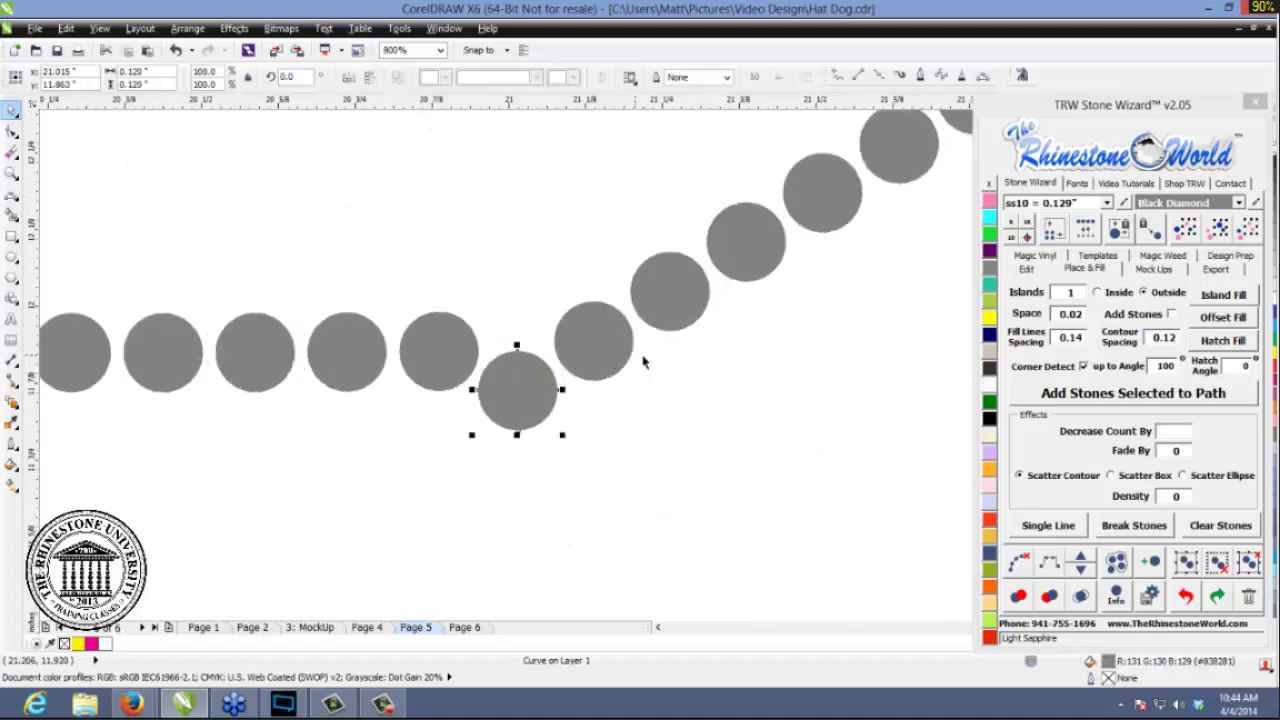
key("Delete")
left_click_drag(600, 349, 563, 345)
left_click_drag(450, 352, 464, 352)
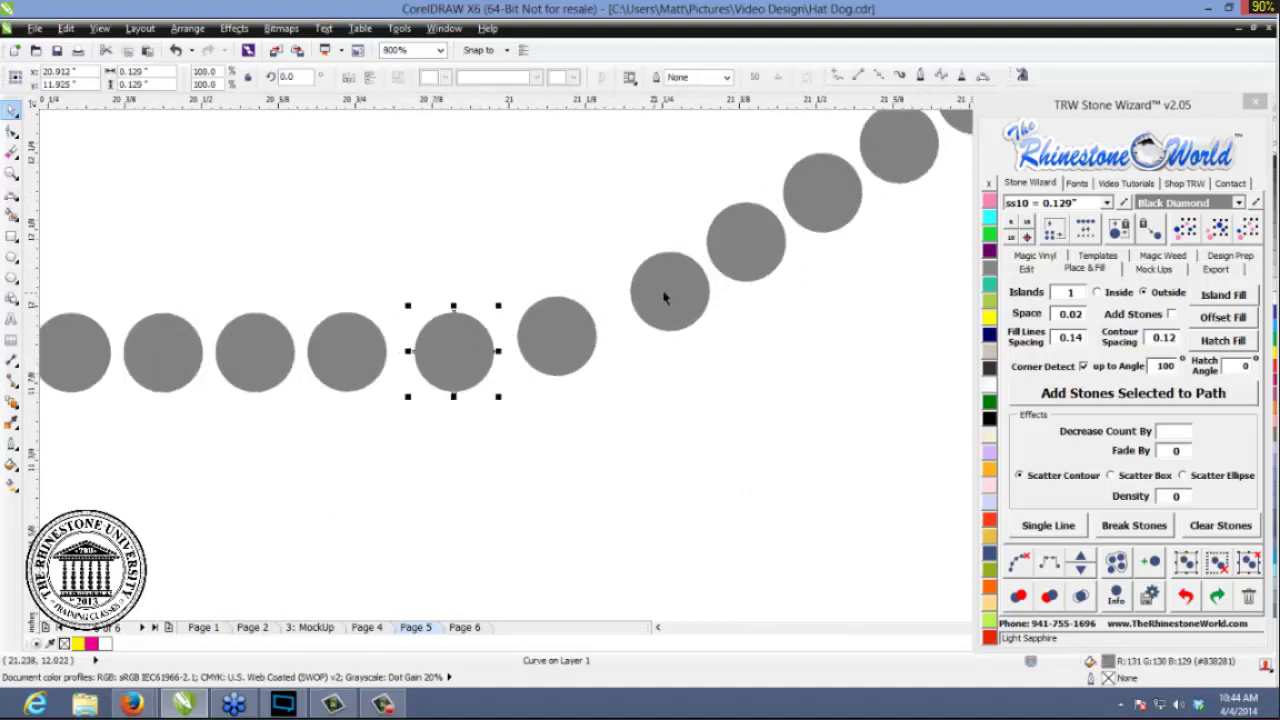
left_click_drag(665, 297, 653, 297)
scroll(668, 456, "down", 6)
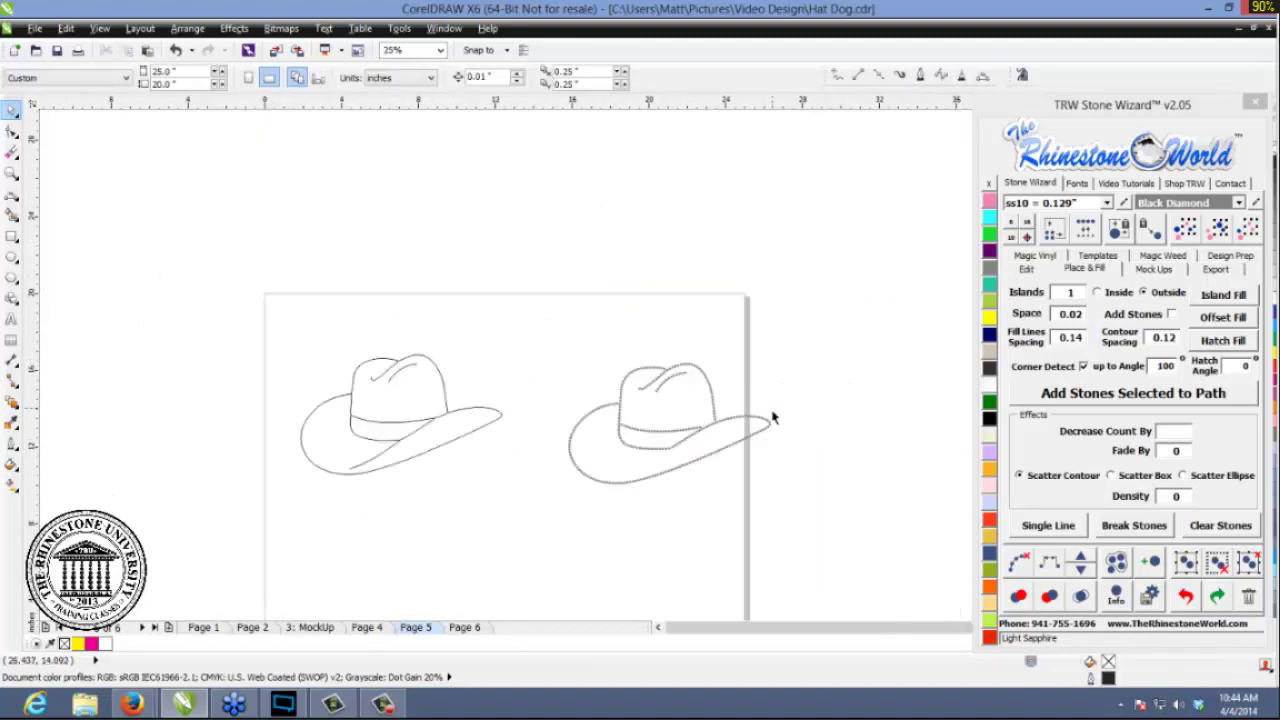
- Draw a 3-point curve about 2.19" by 1.26" along the left brim's upper stones, starting beside the crown
scroll(708, 470, "up", 3)
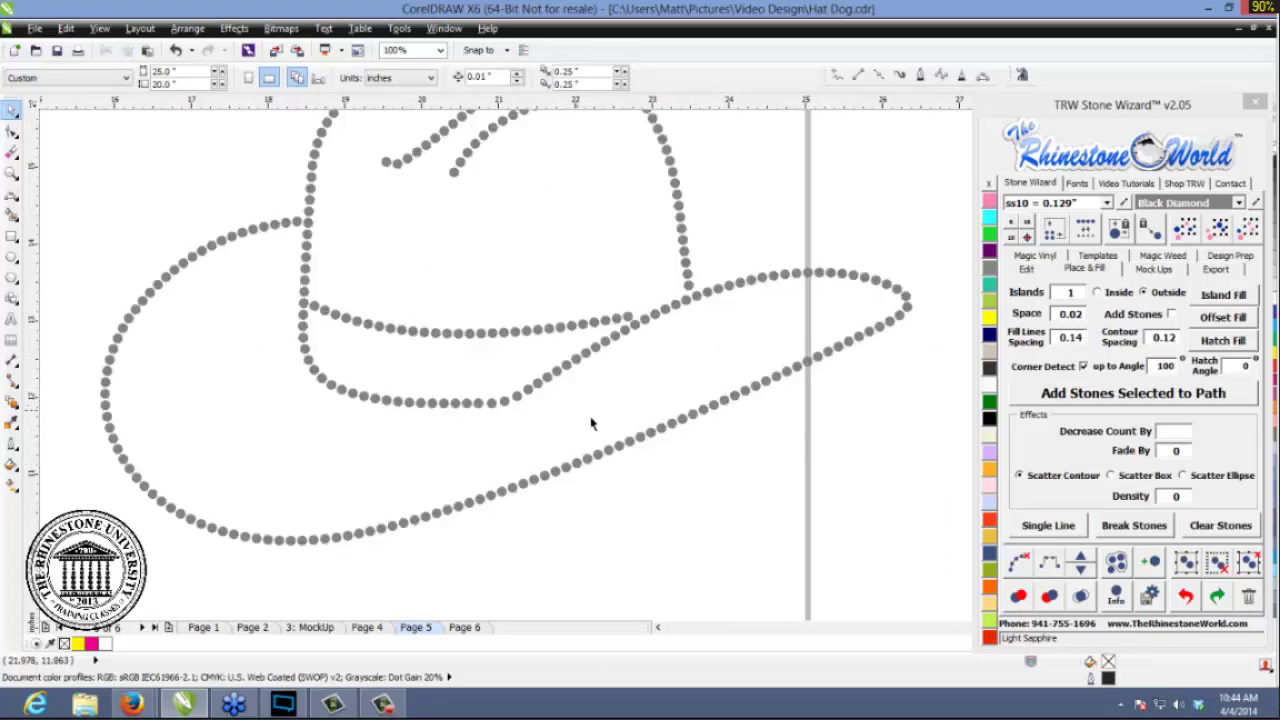
left_click(13, 198)
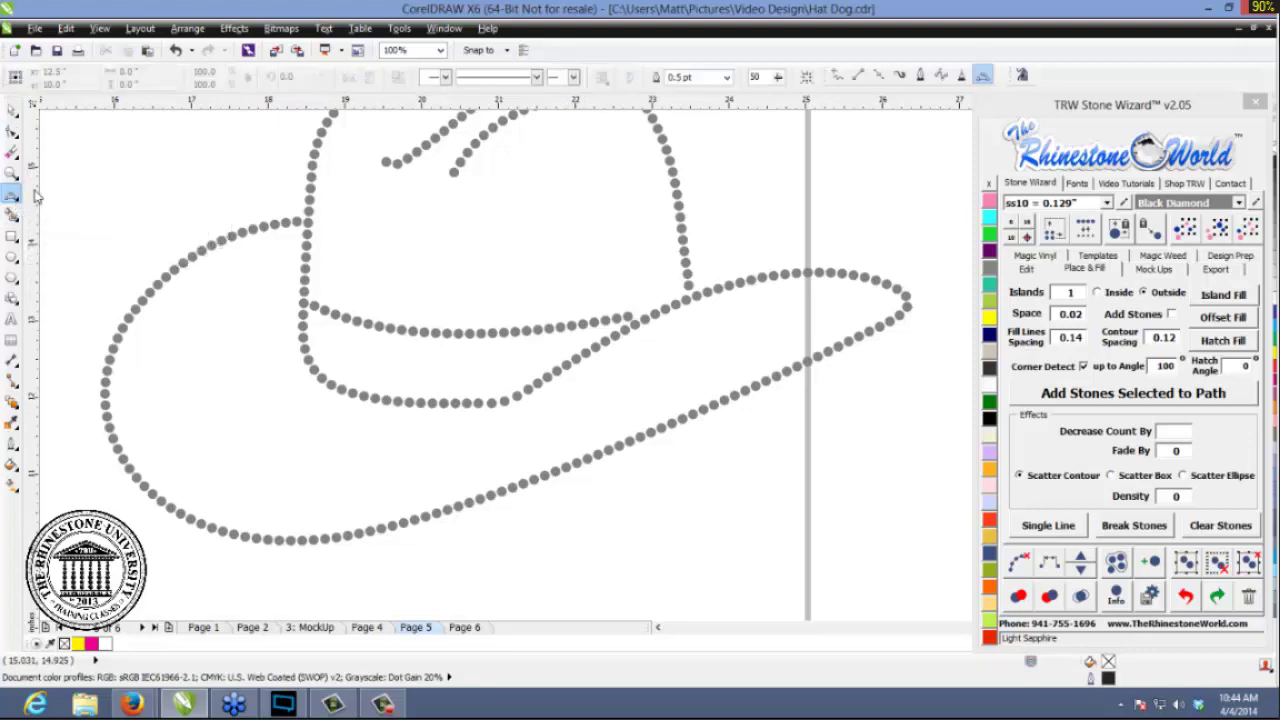
scroll(98, 224, "up", 2)
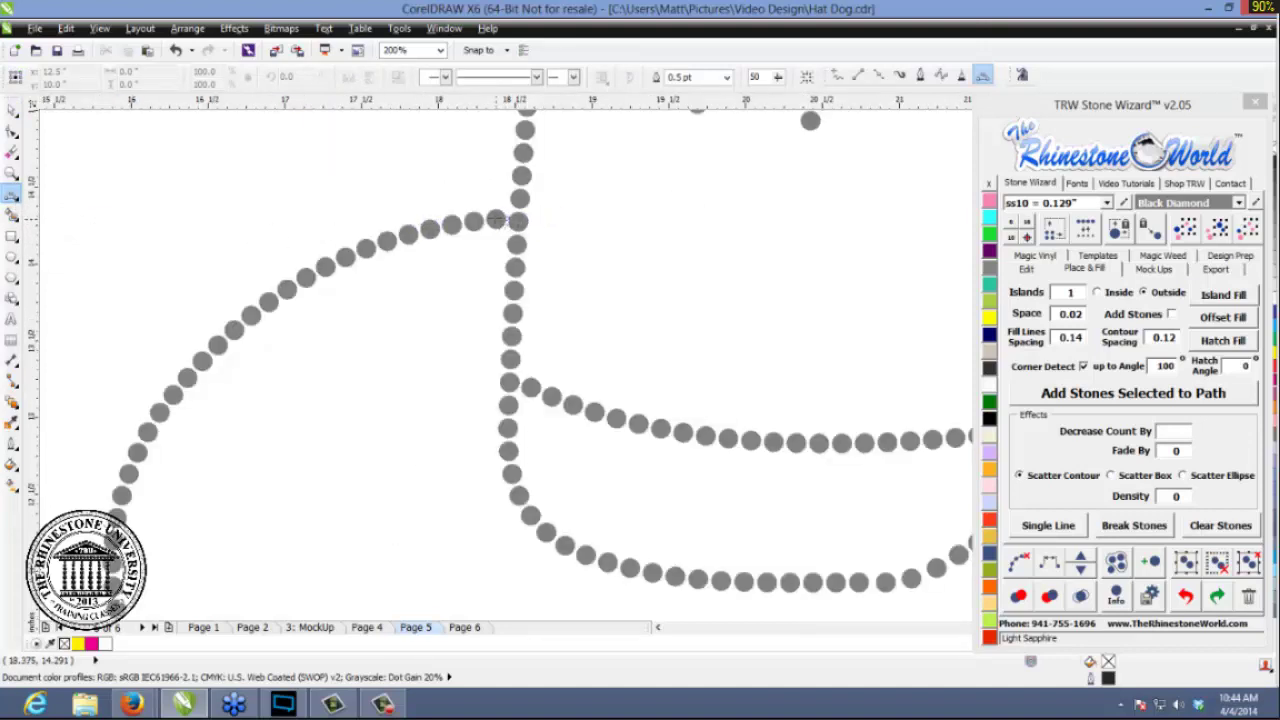
left_click_drag(497, 220, 158, 410)
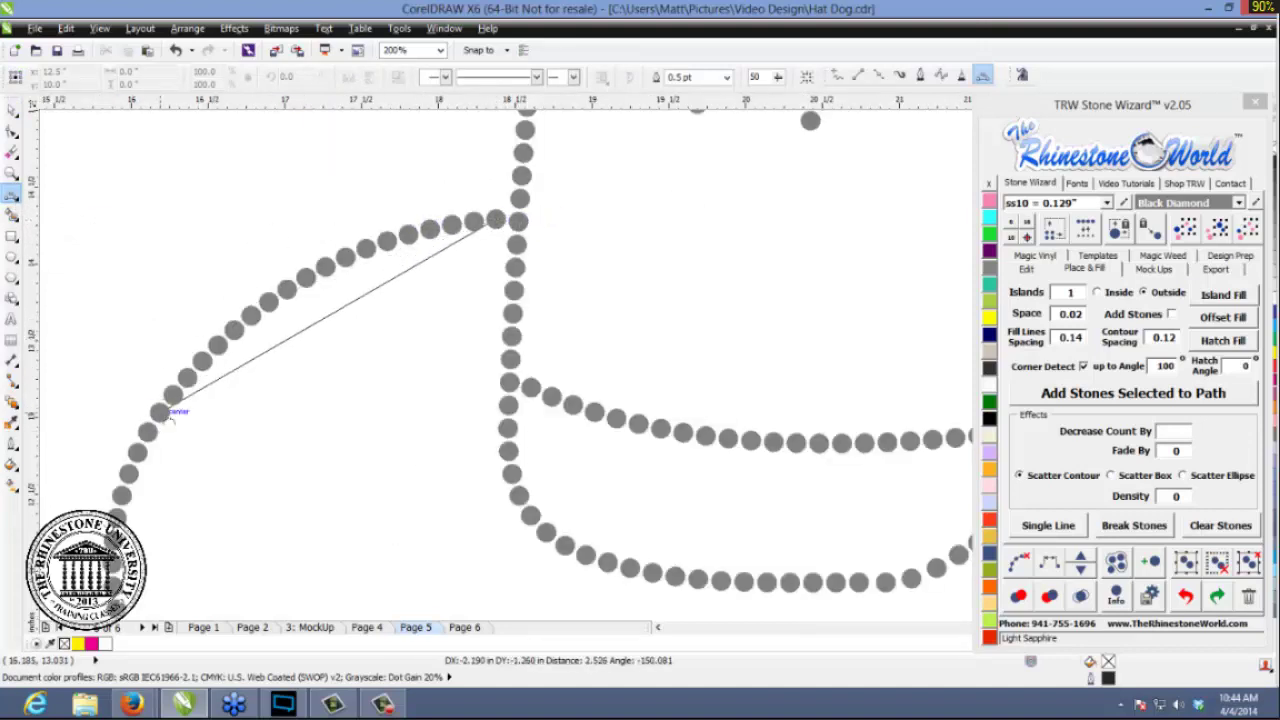
left_click(305, 293)
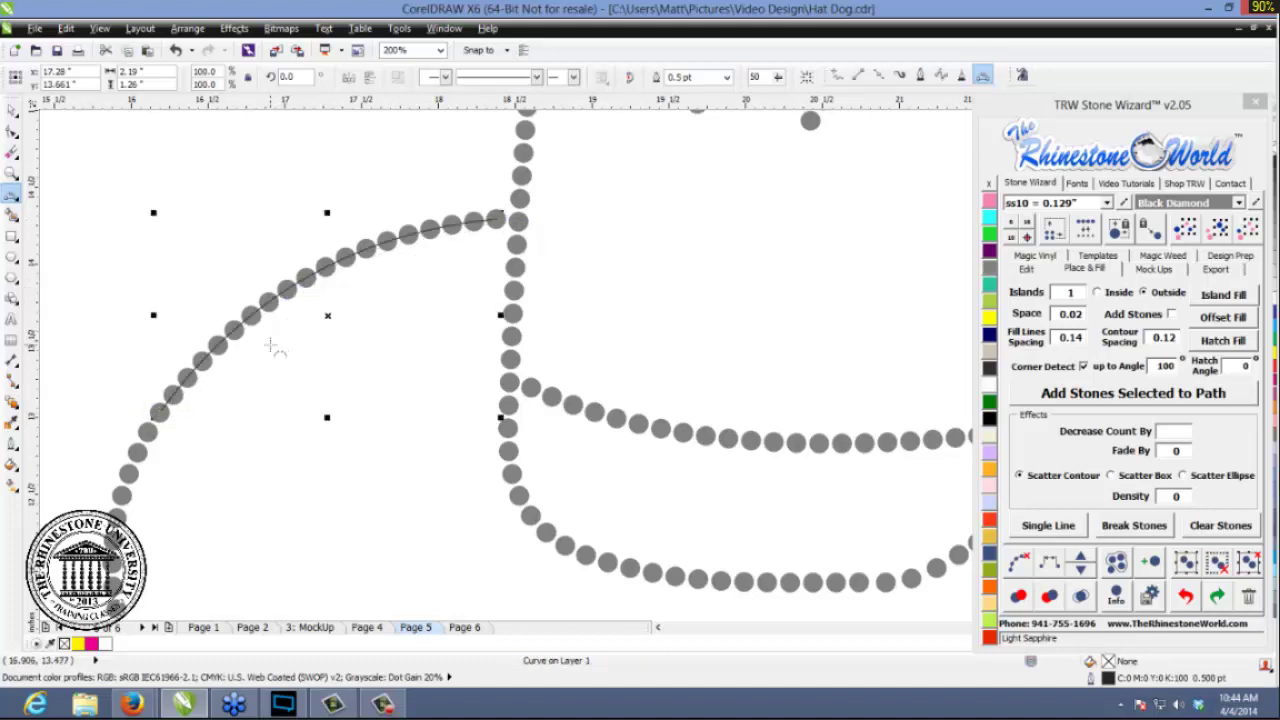
- Extend the 3-point curve from its lower end through the stones down the brim's left side
scroll(275, 340, "down", 2)
scroll(197, 496, "up", 2)
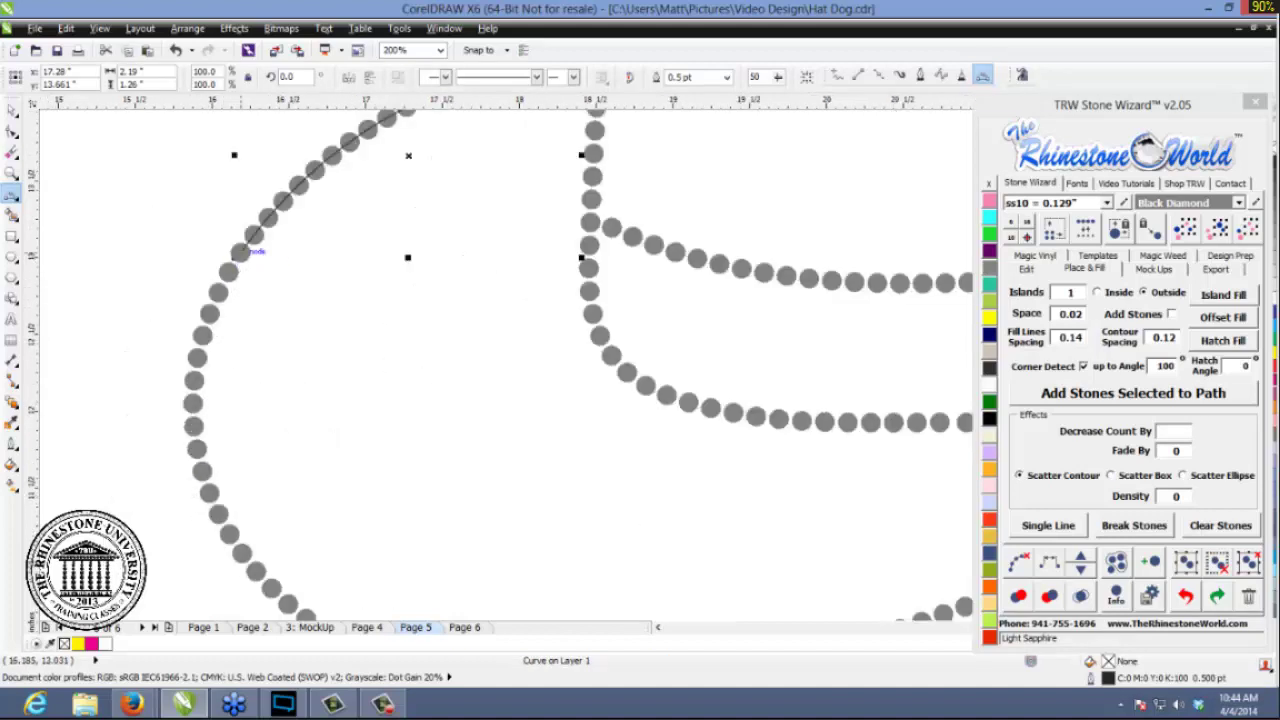
left_click_drag(242, 254, 210, 492)
left_click(193, 380)
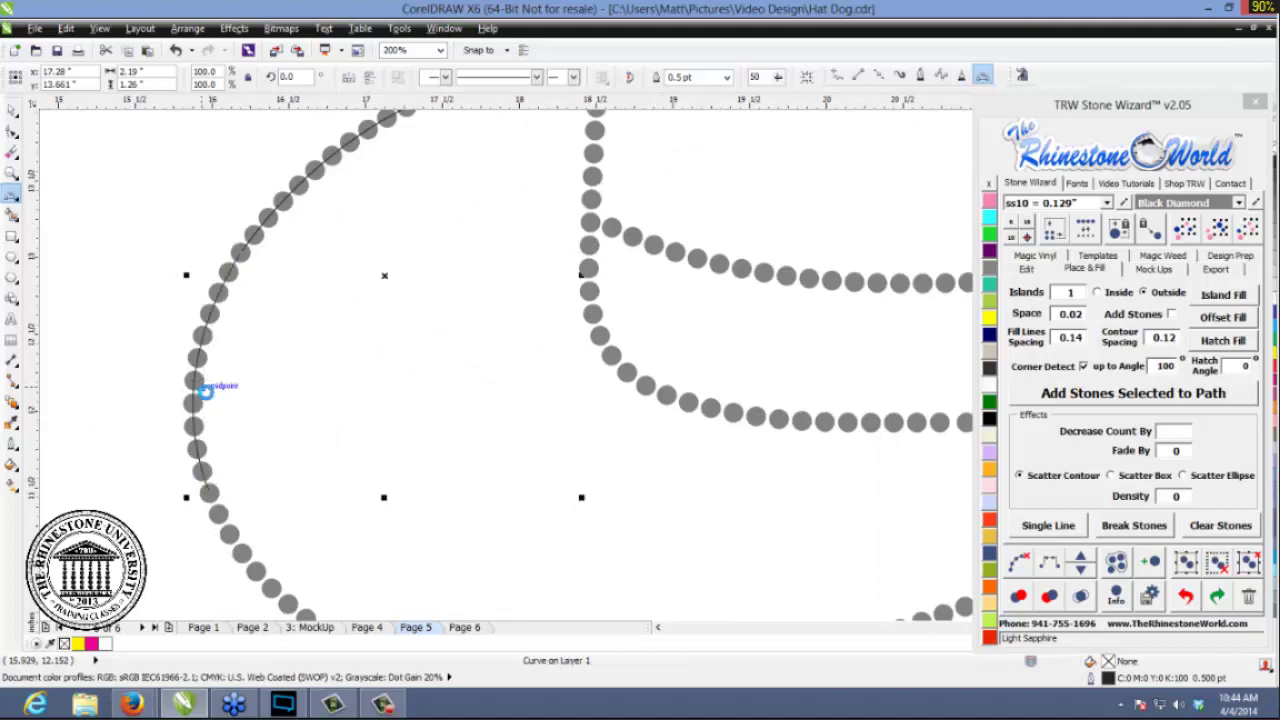
- Continue the curve with another 3-point arc through the stones around the brim's lower-left bend
scroll(200, 385, "down", 2)
scroll(210, 425, "up", 2)
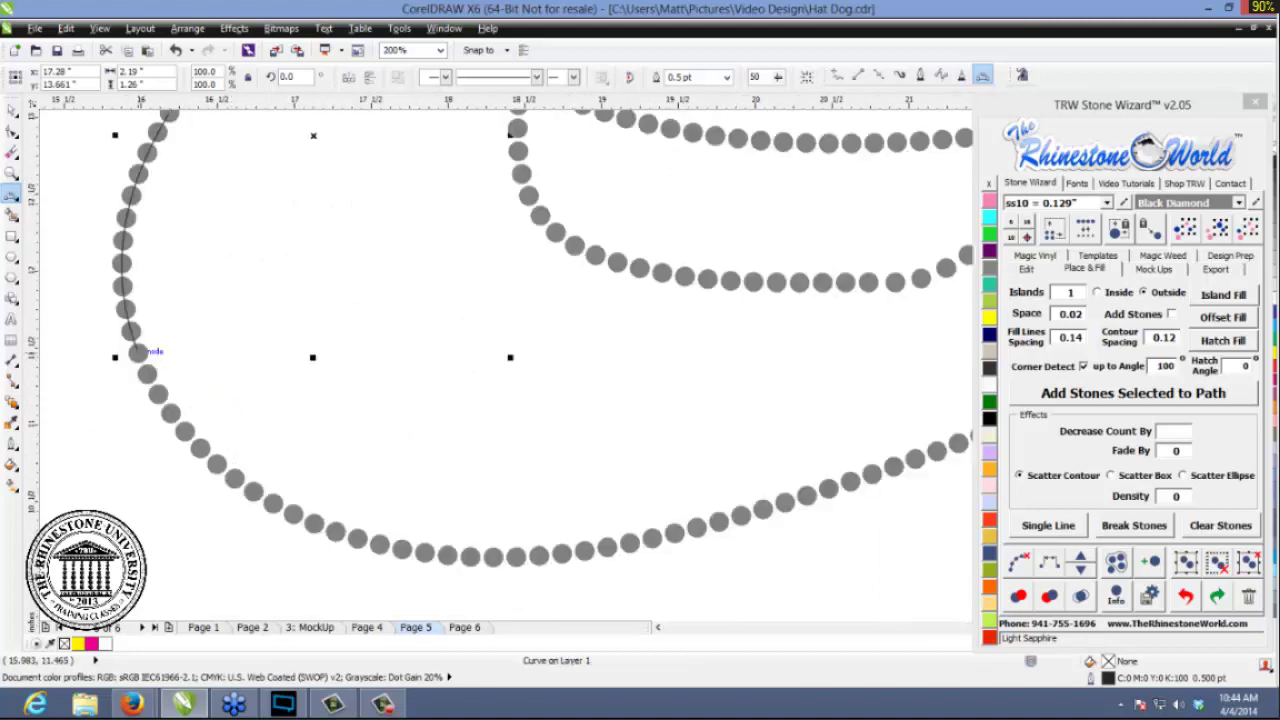
left_click(148, 366)
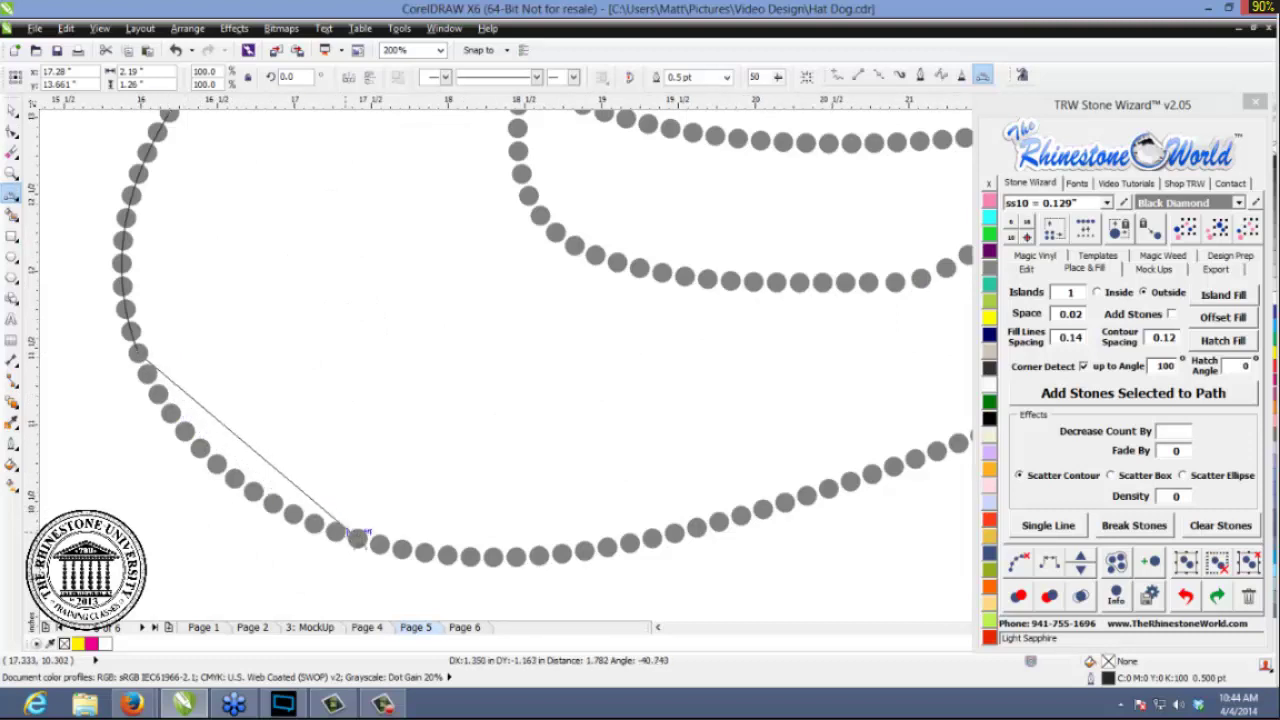
key("Escape")
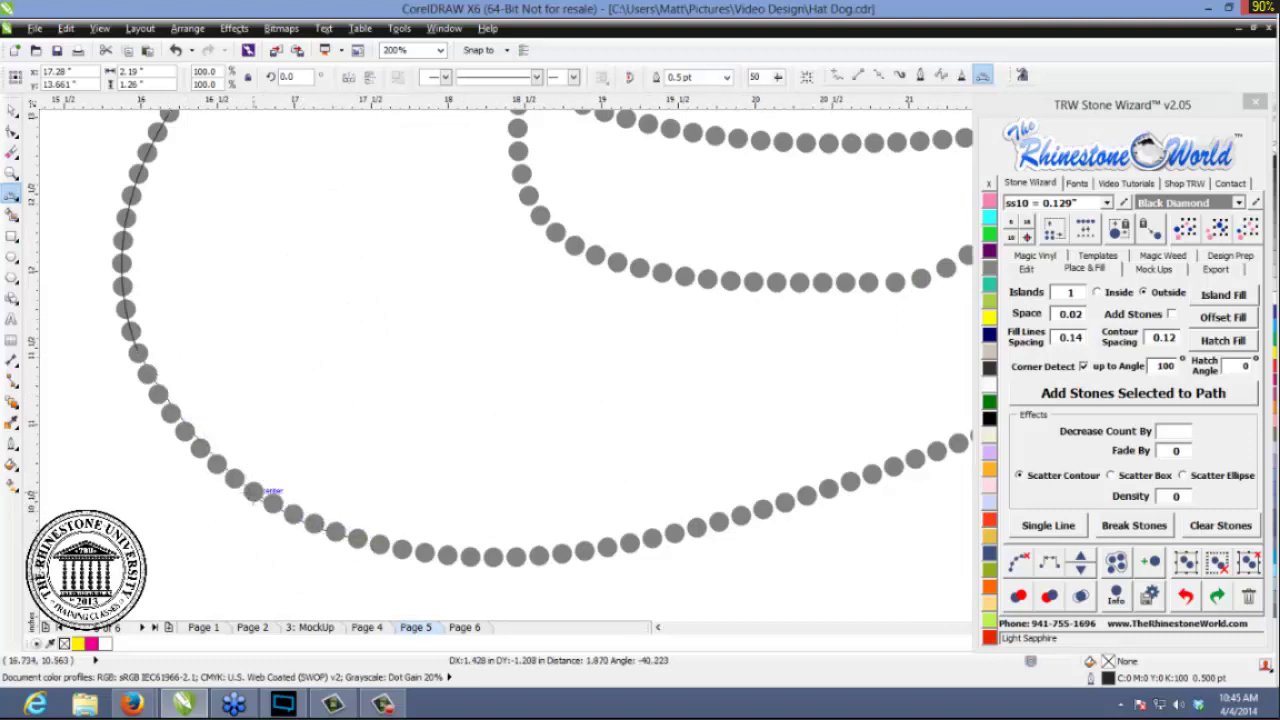
left_click(235, 478)
scroll(240, 480, "down", 2)
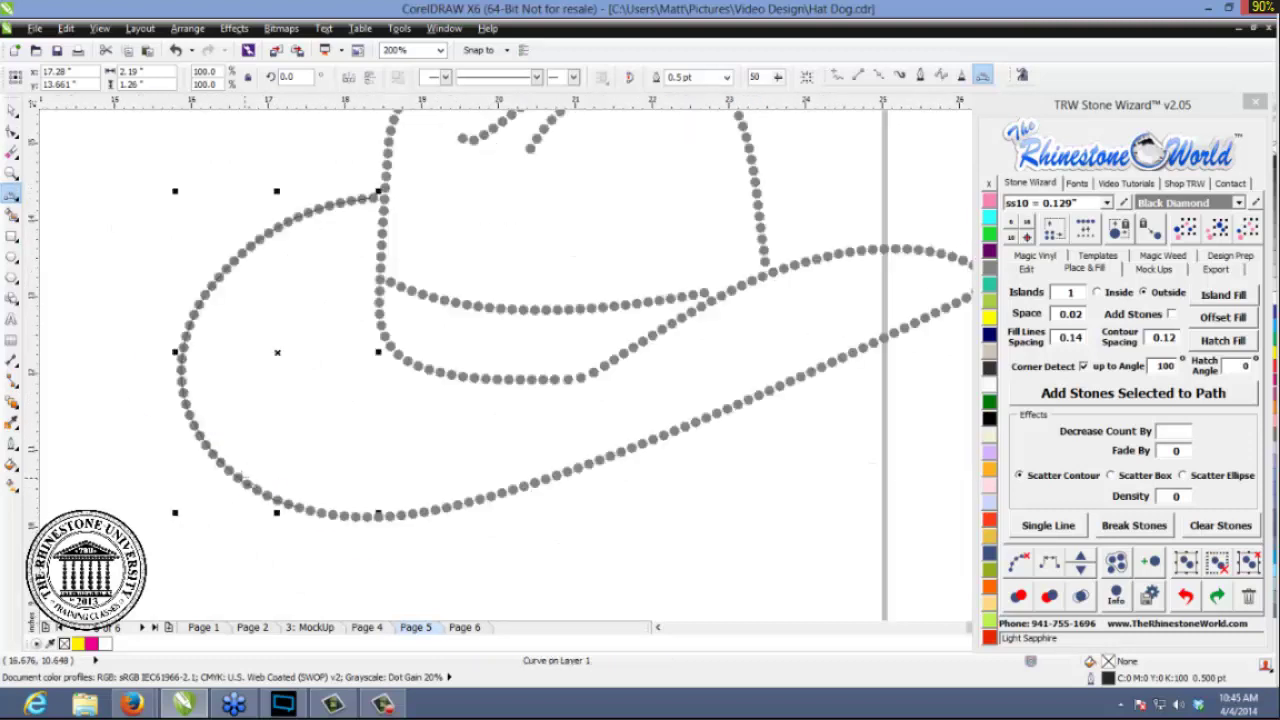
- Add two connected arcs following the stones along the brim's bottom and its rising lower edge
scroll(293, 533, "up", 2)
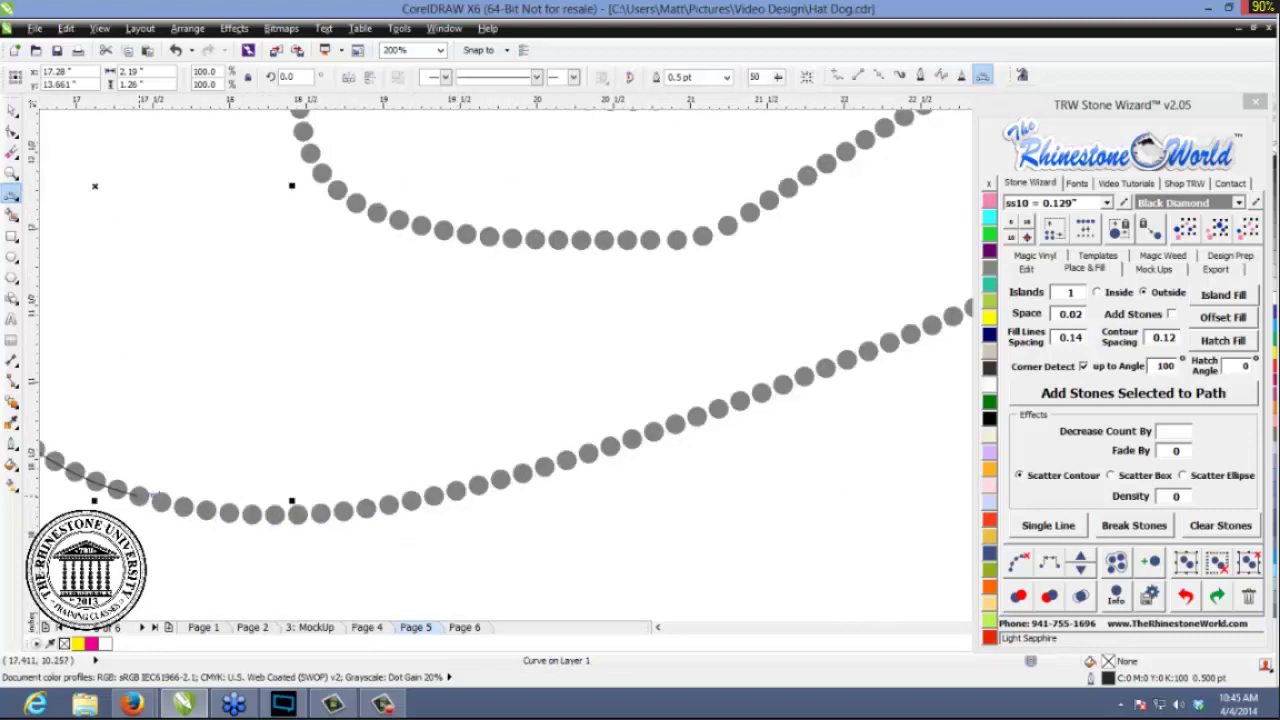
left_click(157, 495)
left_click(482, 486)
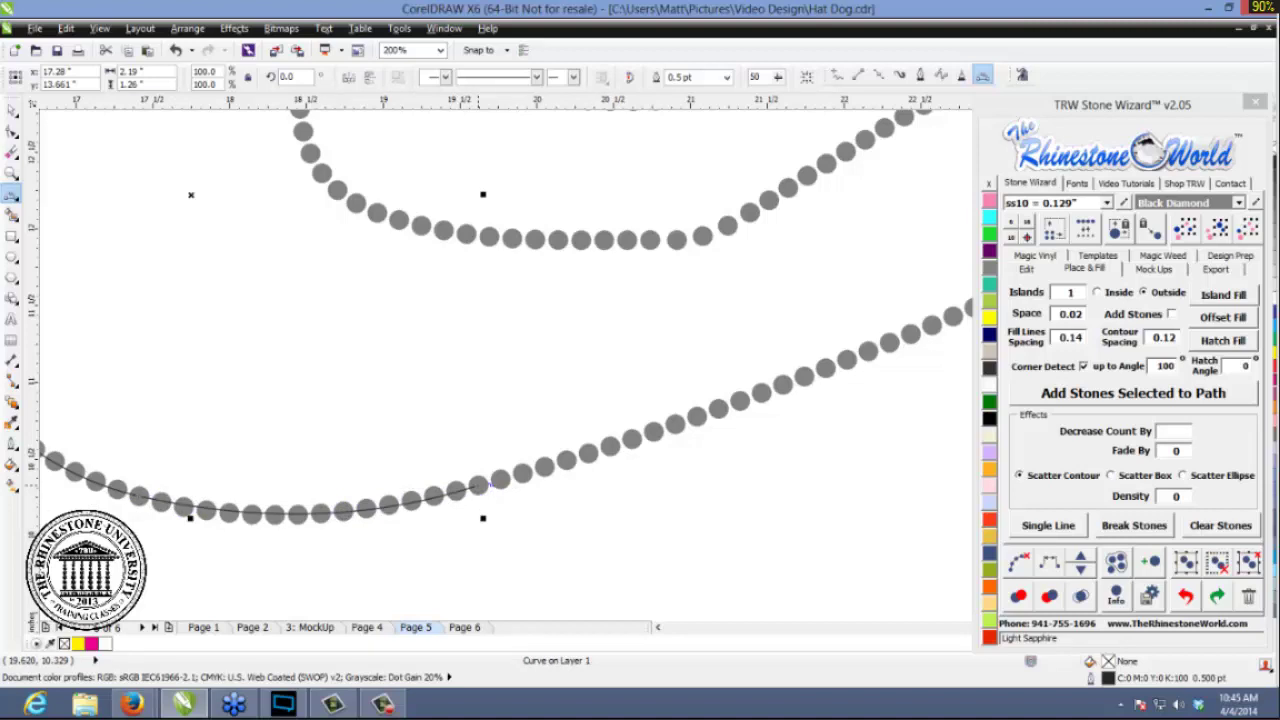
left_click(488, 484)
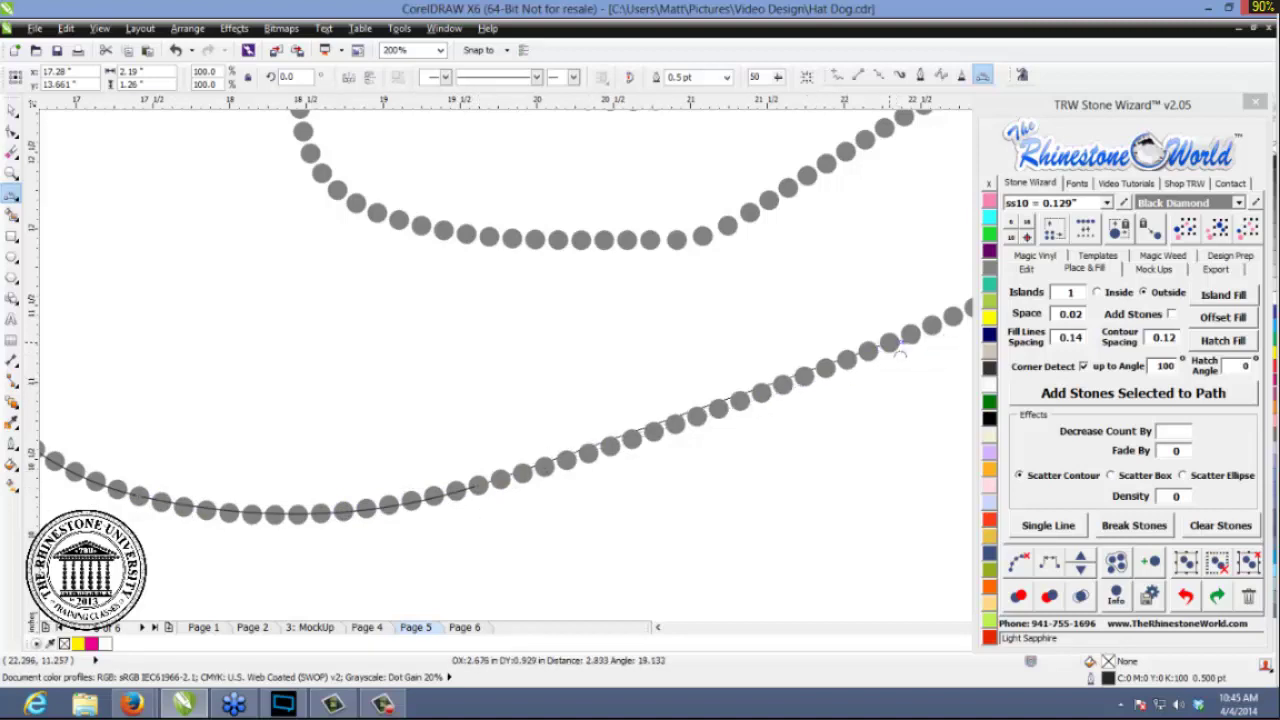
left_click(697, 421)
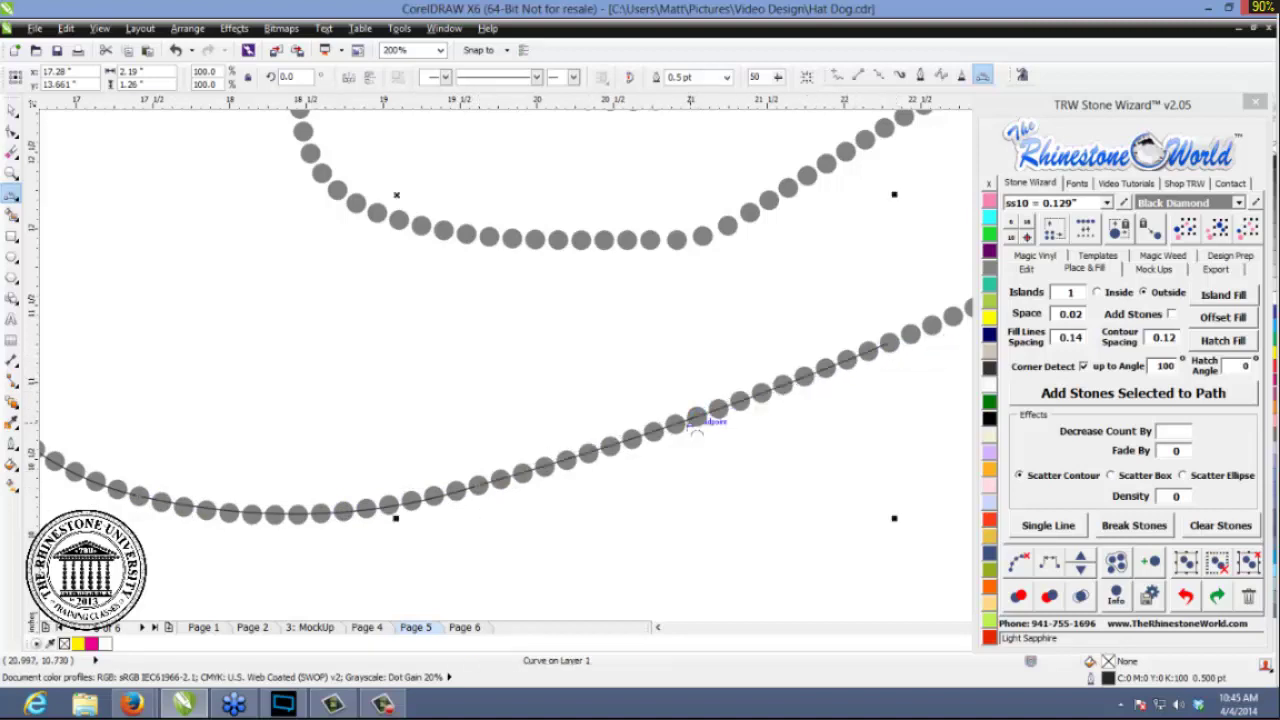
- Extend the path along the brim's lower-right edge to the stone just below the right tip
scroll(808, 357, "down", 3)
scroll(857, 343, "up", 3)
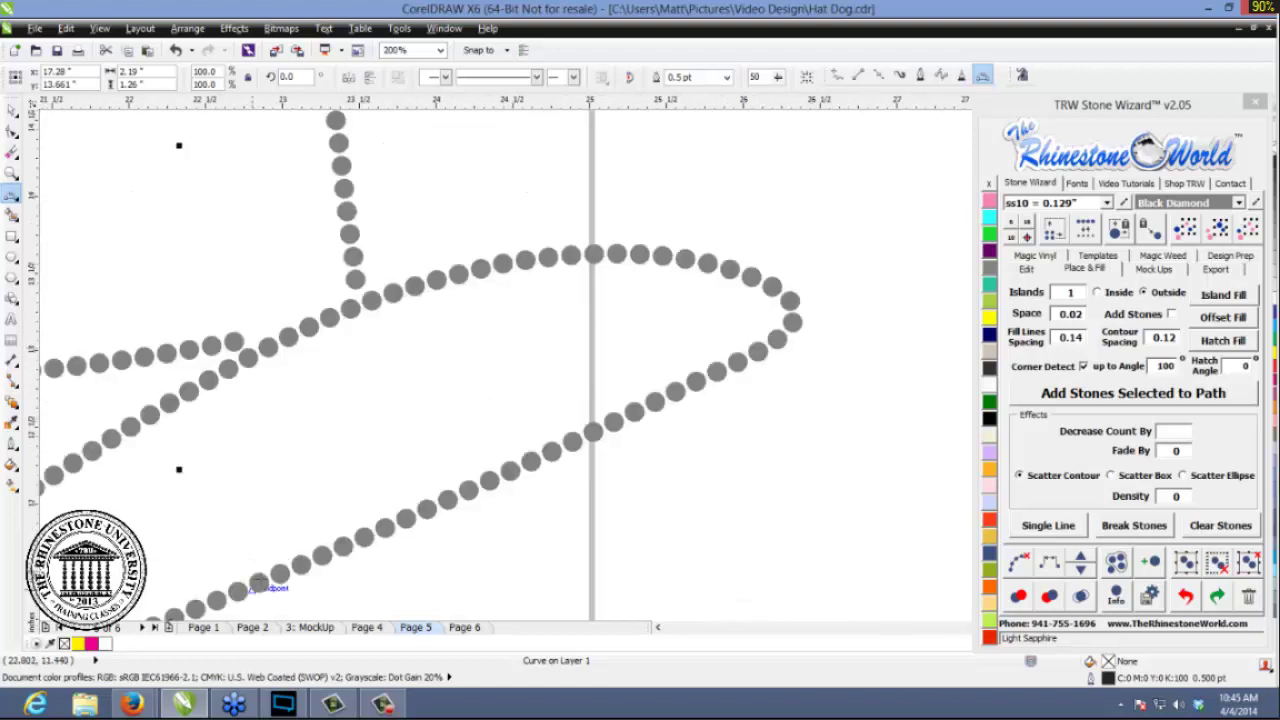
scroll(258, 586, "down", 3)
scroll(216, 598, "up", 3)
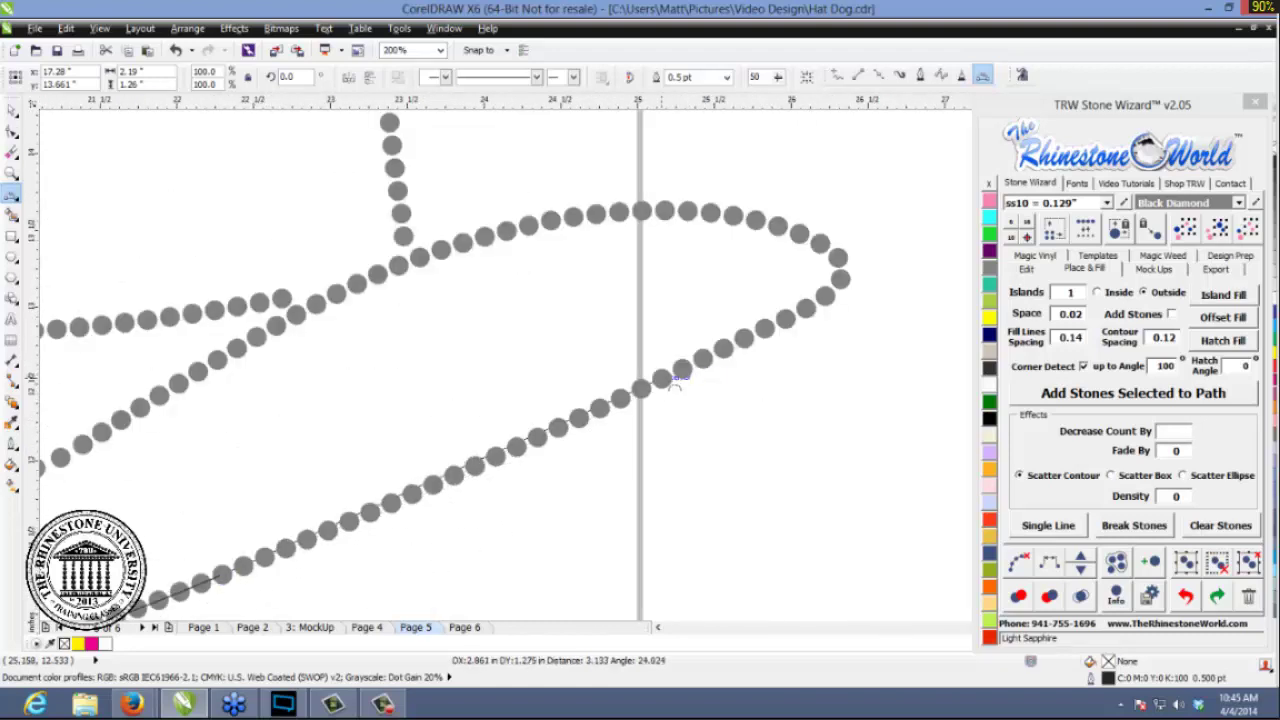
left_click(434, 487)
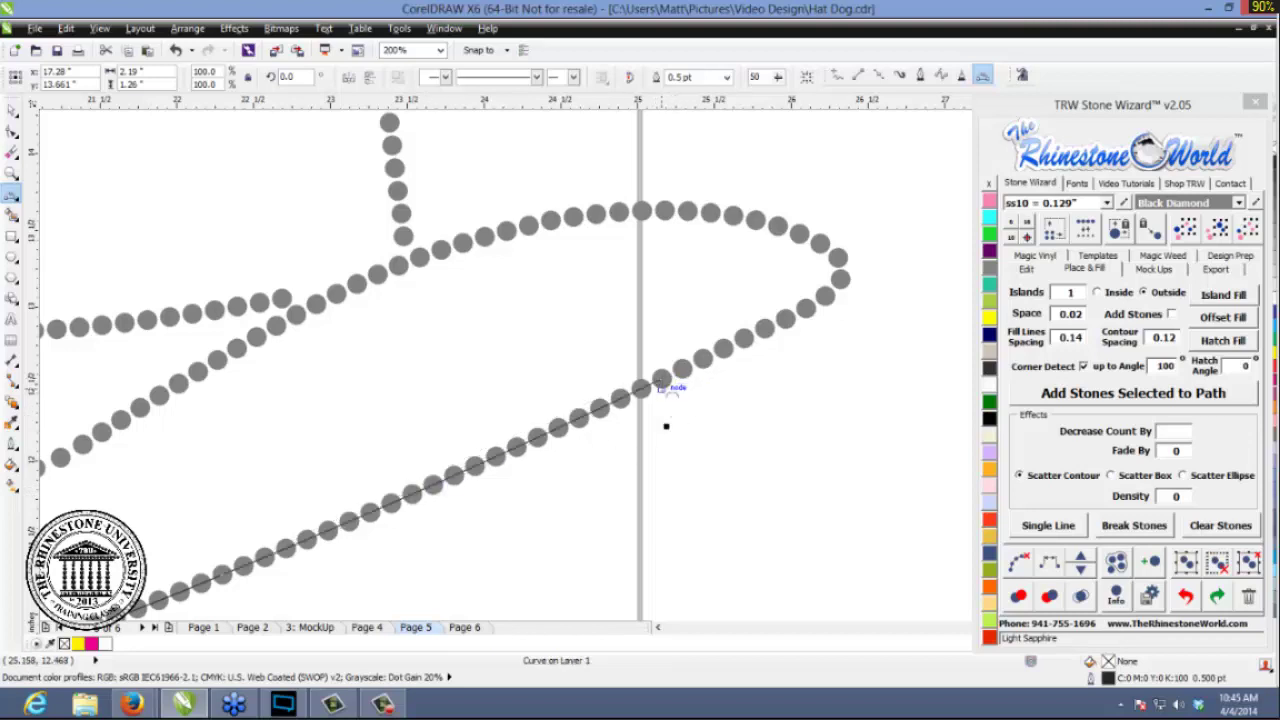
left_click_drag(661, 380, 828, 296)
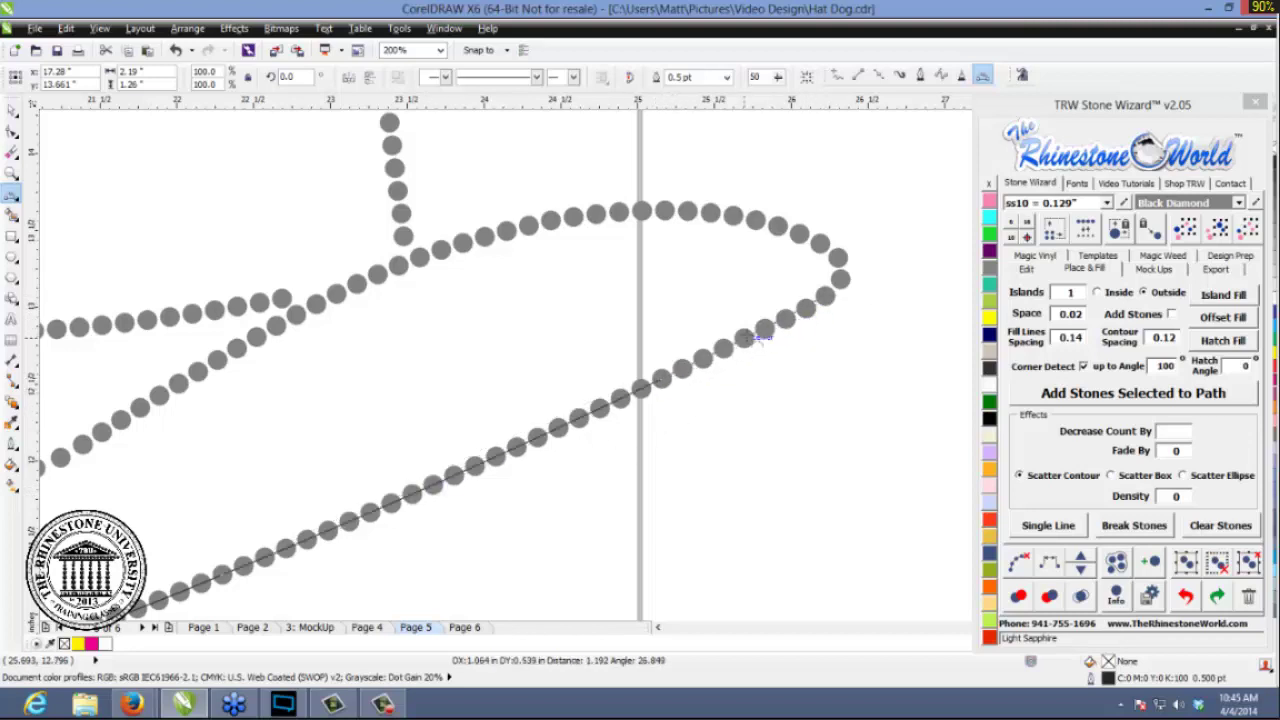
double_click(836, 296)
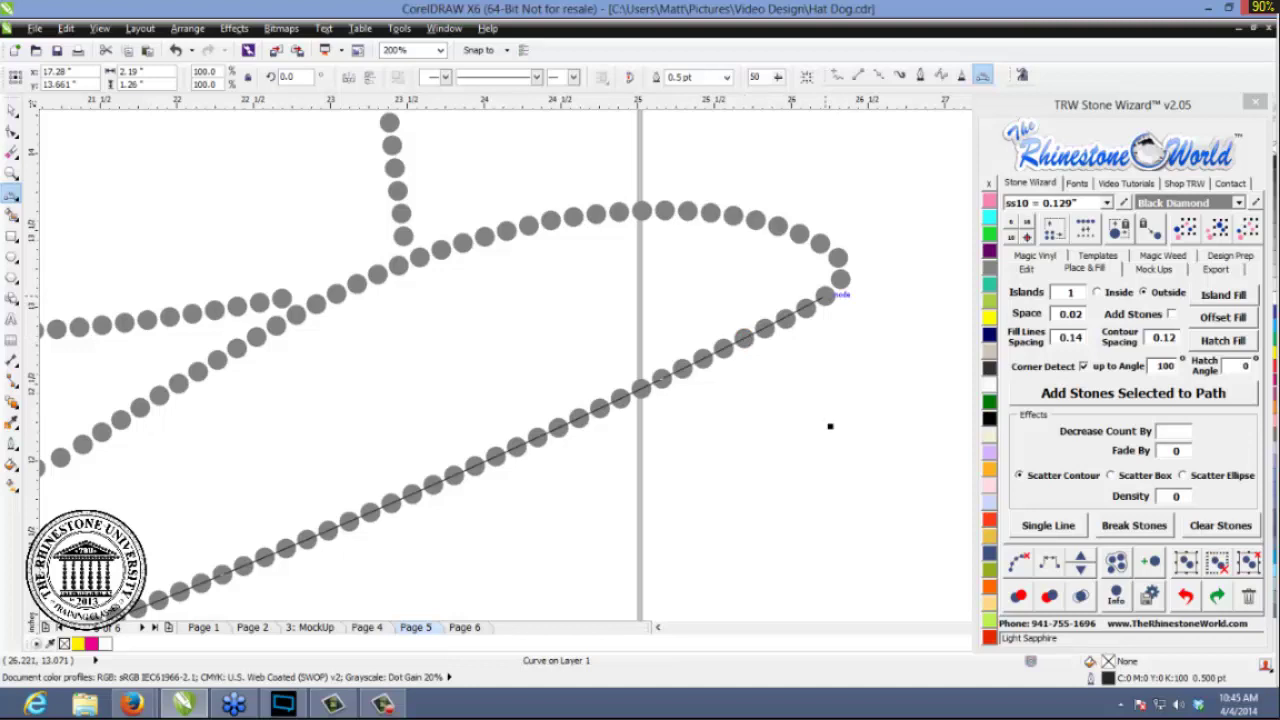
- Carry the path around the brim's right tip and back along its upper edge past the crown's right line
left_click_drag(825, 296, 820, 243)
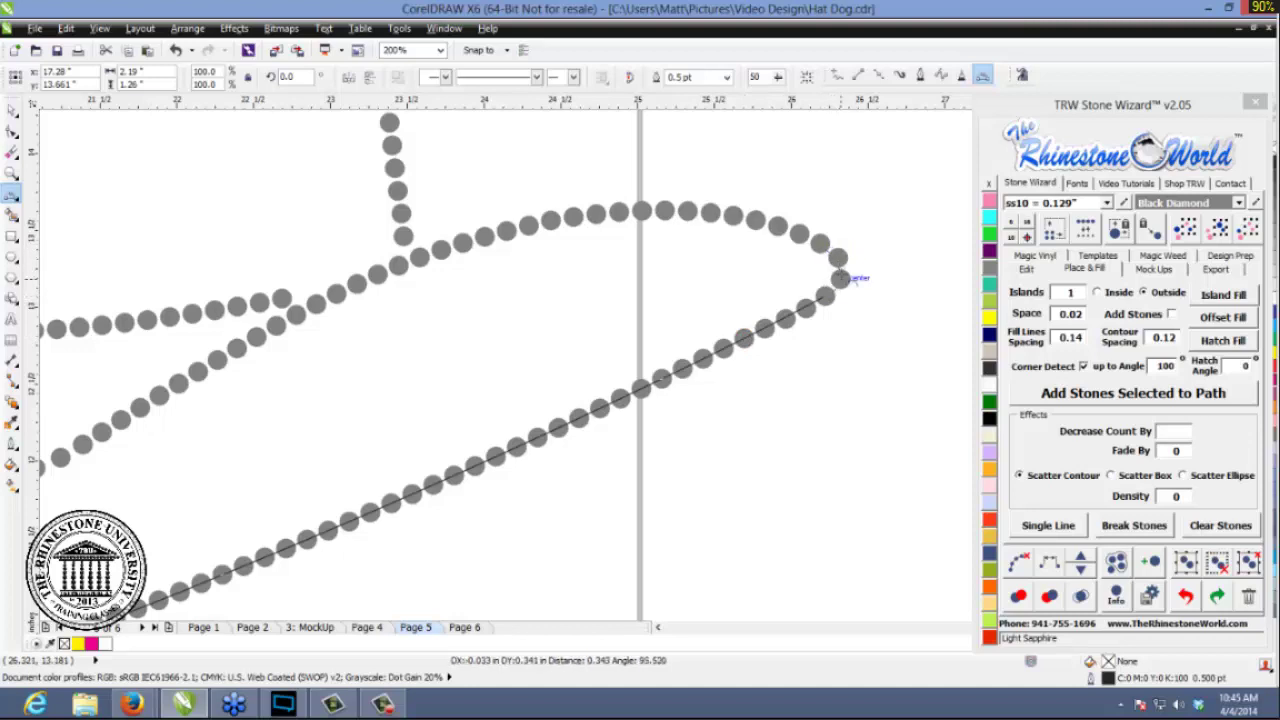
left_click(851, 278)
left_click_drag(828, 243, 318, 310)
left_click(766, 217)
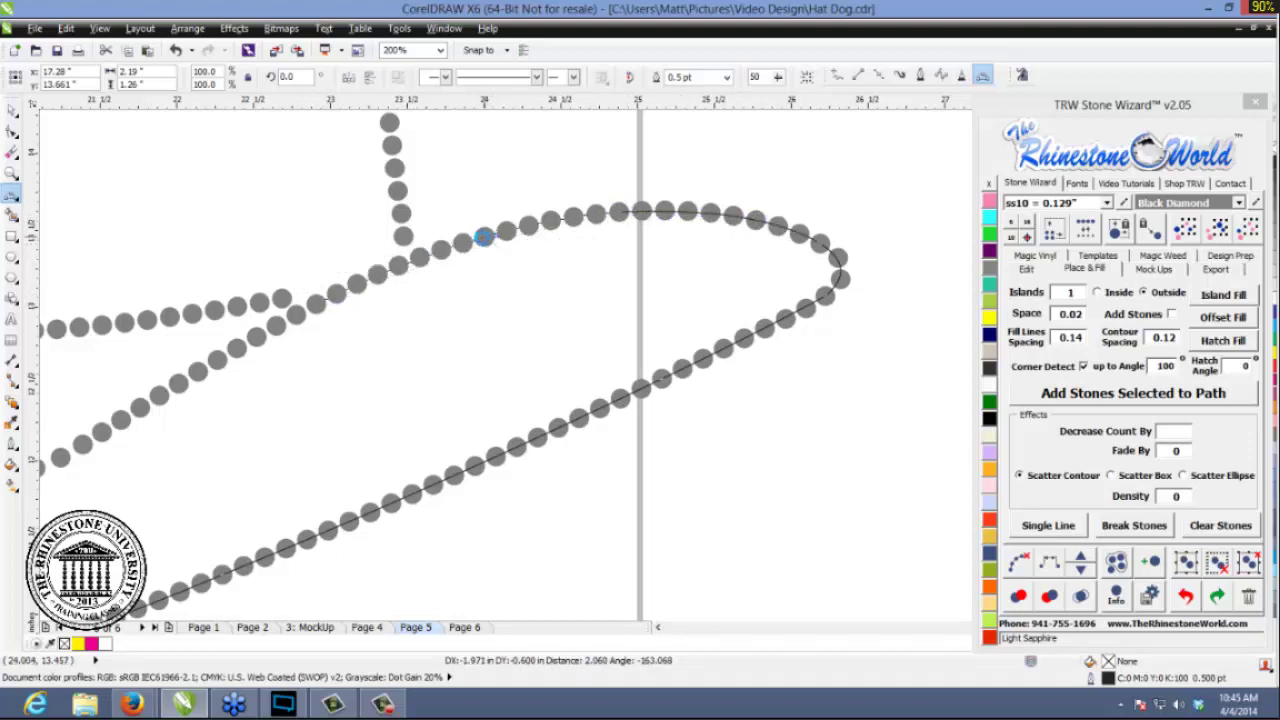
left_click(483, 236)
- Continue the path down the diagonal stone line and around its bend into the hatband's lower line
scroll(486, 249, "down", 3)
scroll(214, 363, "up", 3)
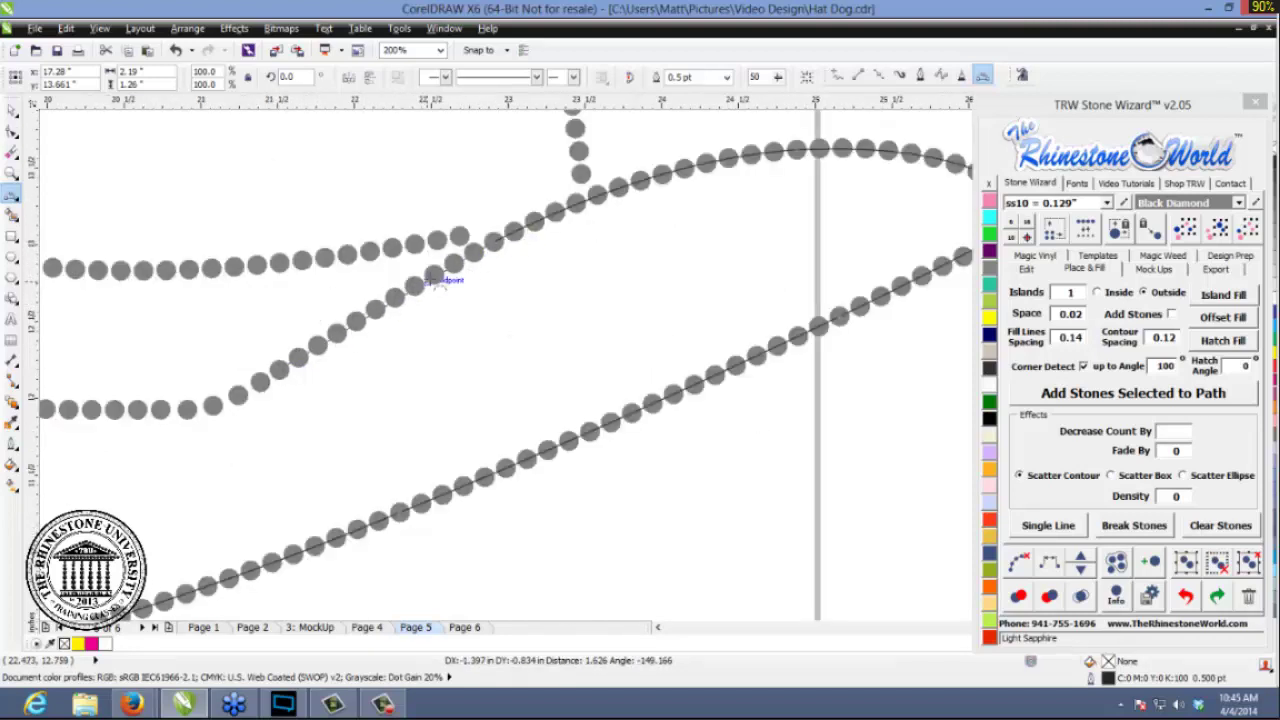
left_click_drag(440, 283, 285, 368)
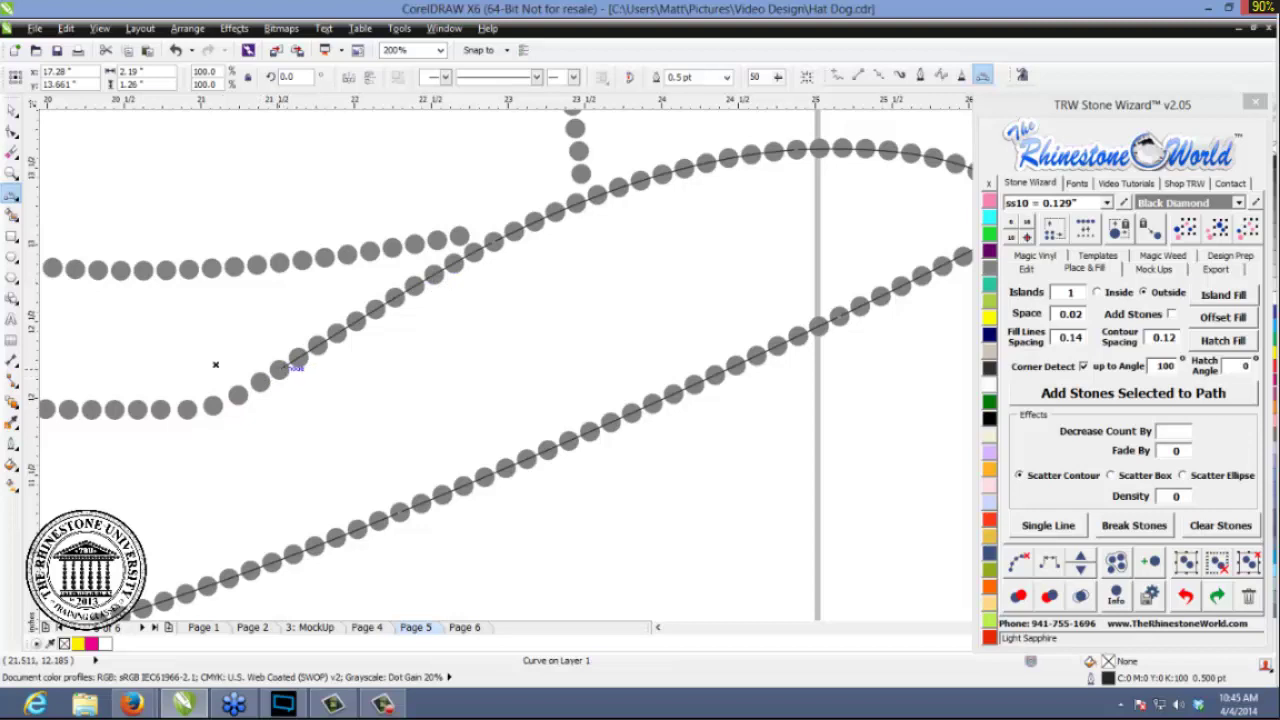
left_click_drag(172, 412, 222, 412)
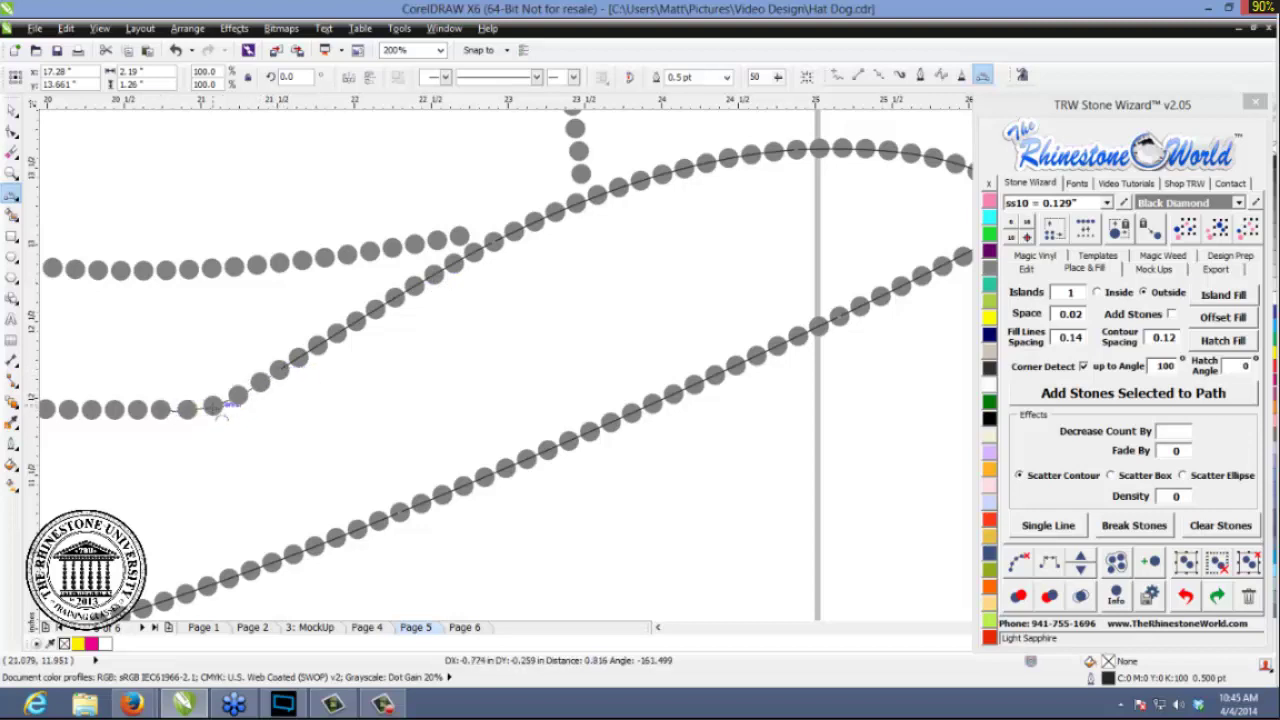
- Extend the path leftward through the stones of the hatband's lower line, stopping before its left bend
scroll(212, 405, "down", 2)
scroll(233, 399, "down", 1)
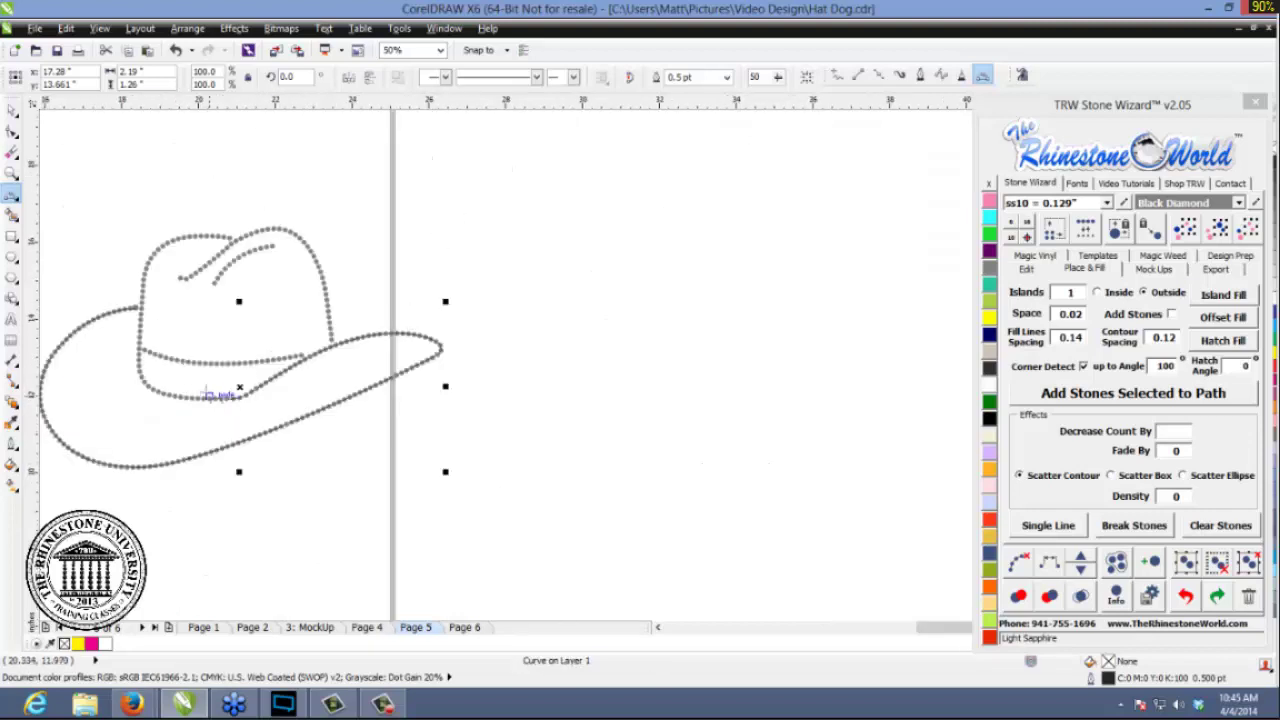
scroll(117, 375, "up", 3)
left_click(570, 479)
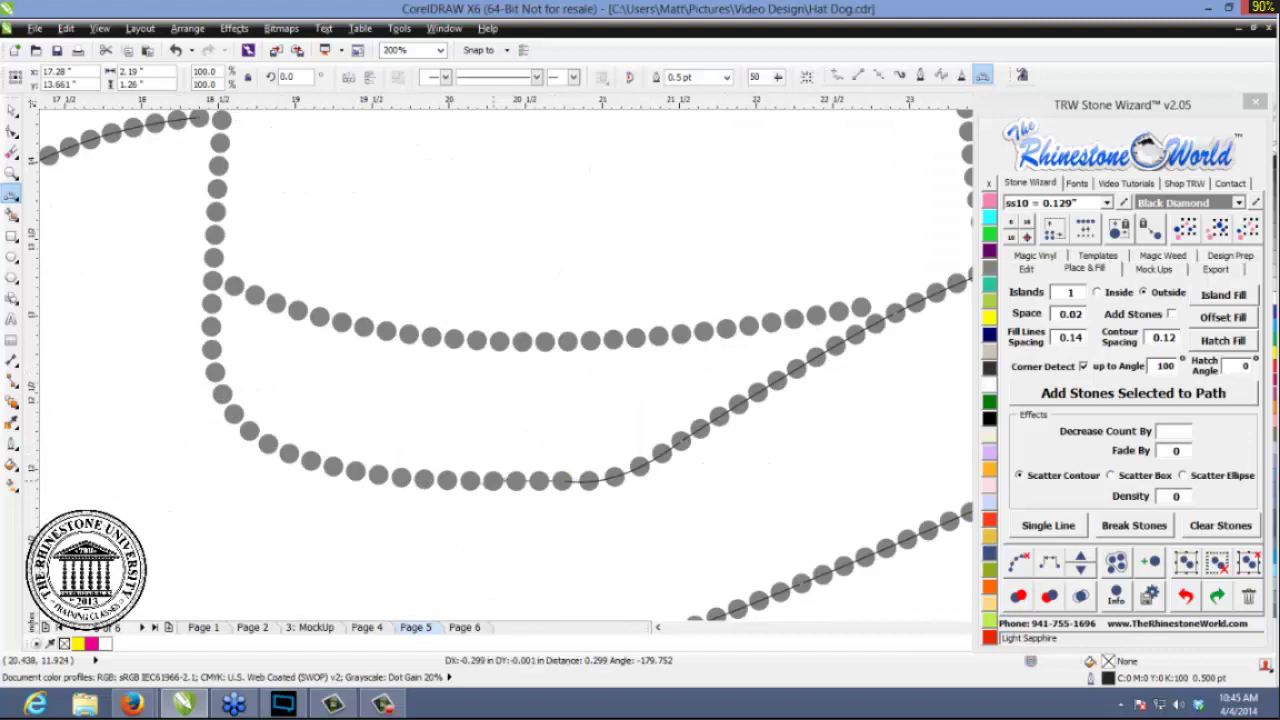
left_click(320, 469)
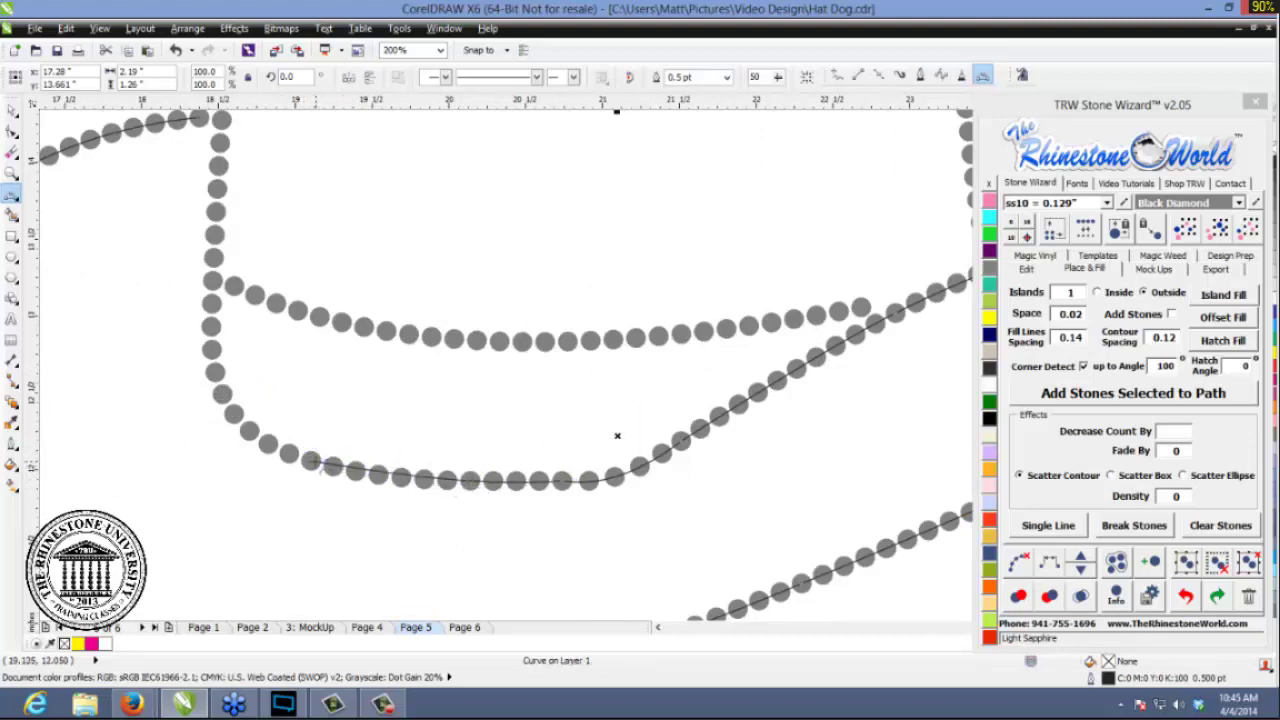
- Carry the path around the hatband's lower-left bend and up the crown's left stone line
left_click(322, 460)
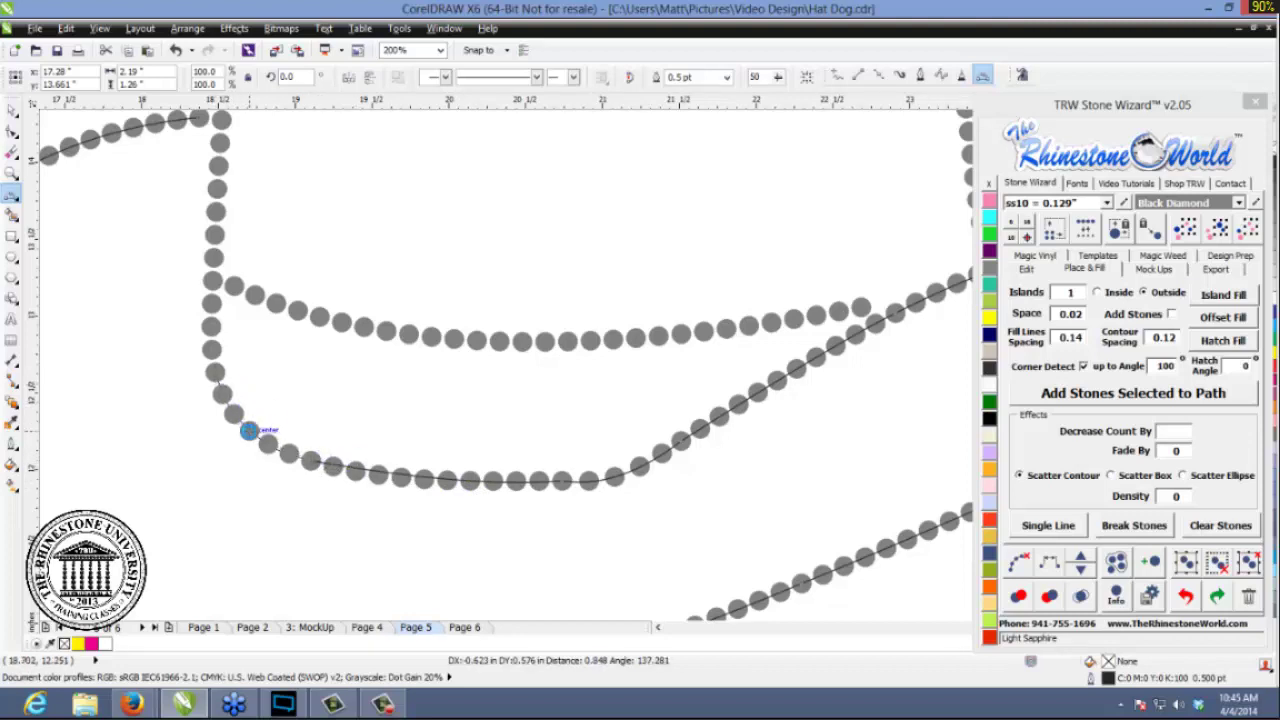
left_click(218, 369)
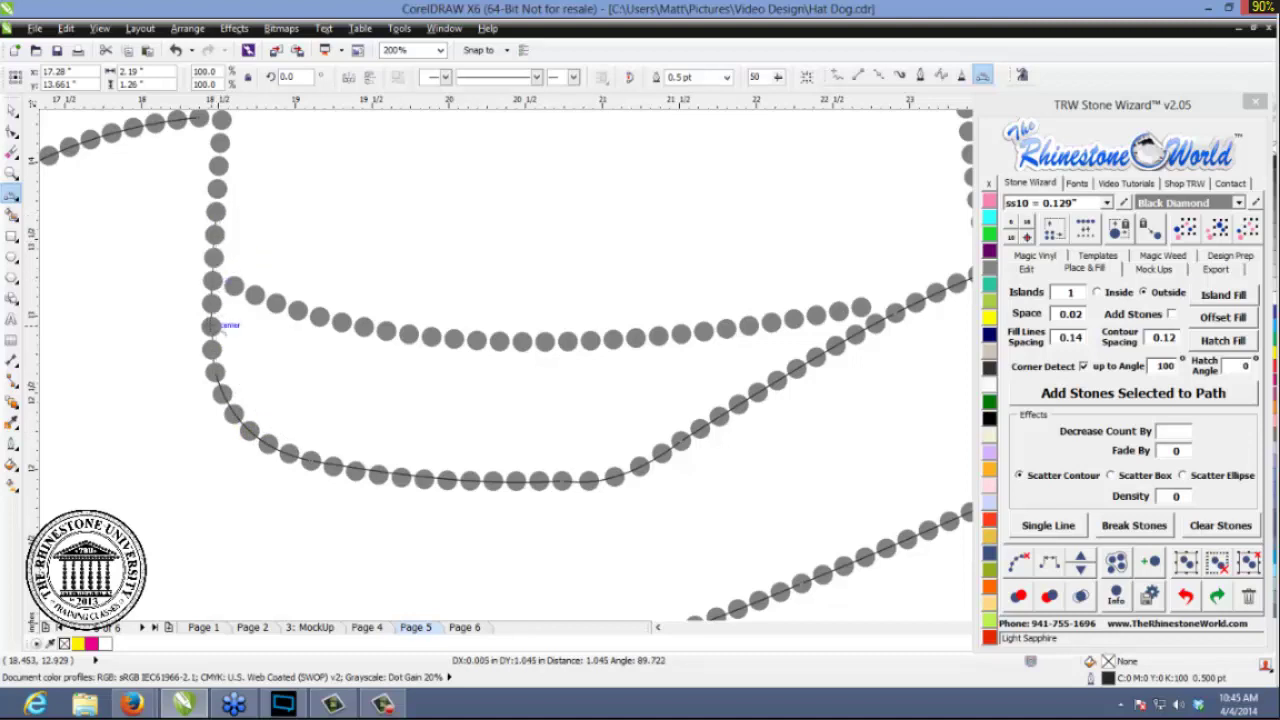
left_click(221, 330)
scroll(226, 341, "down", 1)
scroll(219, 272, "up", 2)
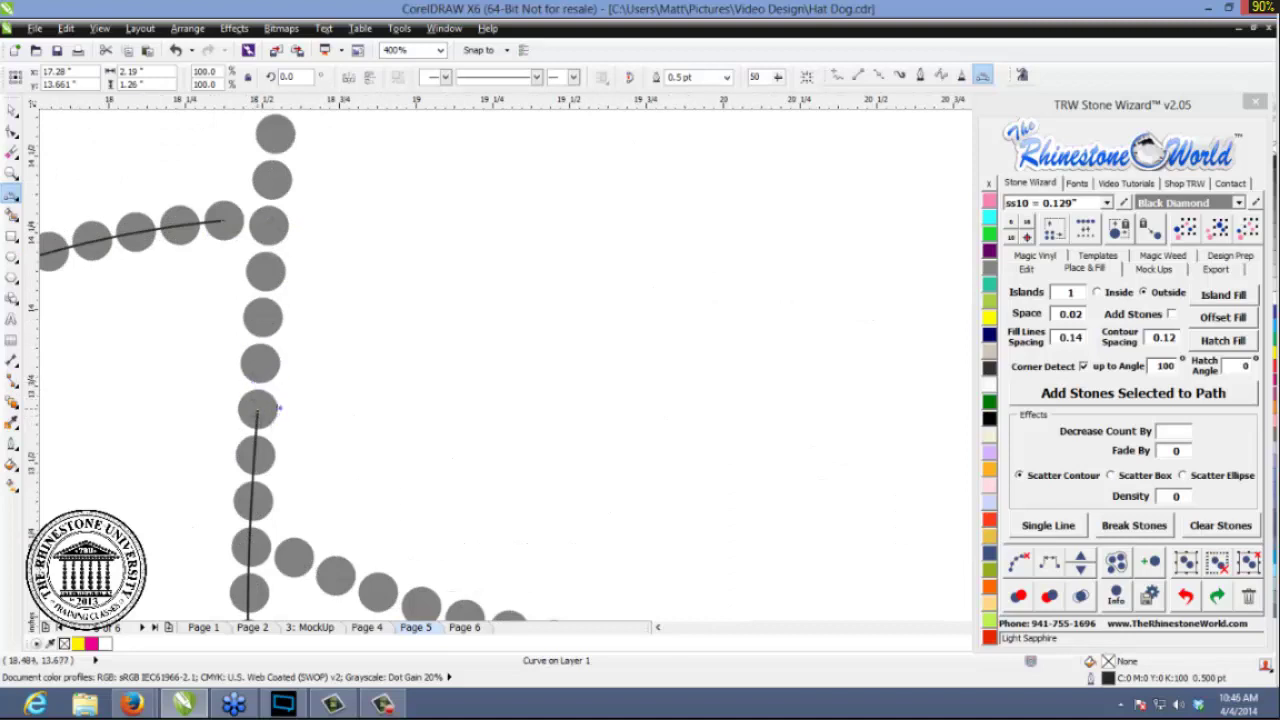
- Continue the path up the crown's left line, close it onto the brim's upper-left end, and fill it with S&S Green
left_click(278, 407)
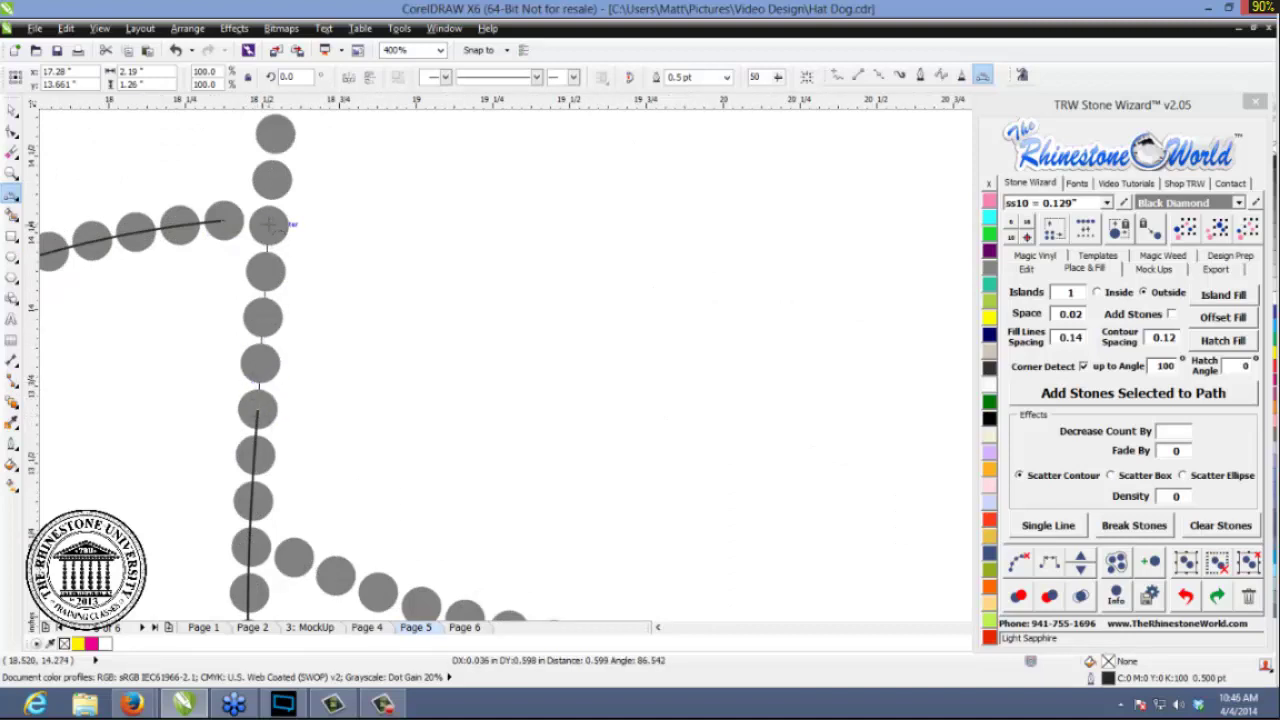
left_click(268, 224)
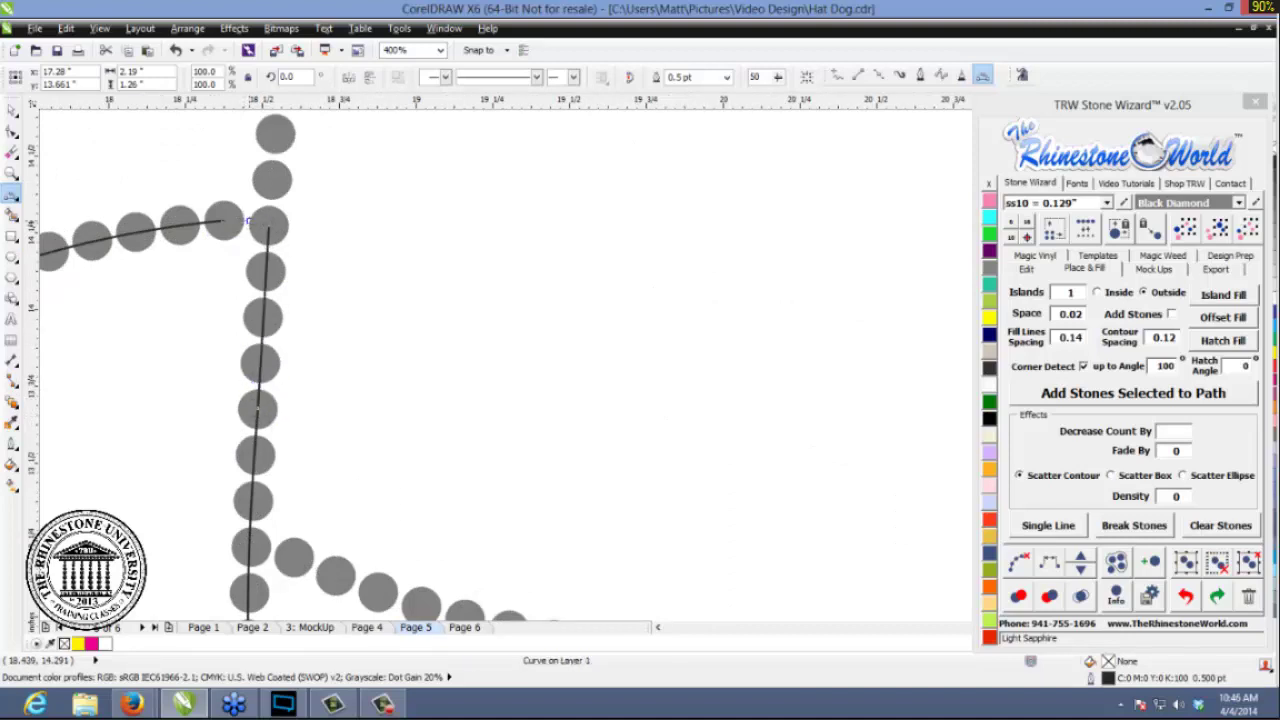
left_click(290, 224)
left_click(12, 108)
left_click(989, 238)
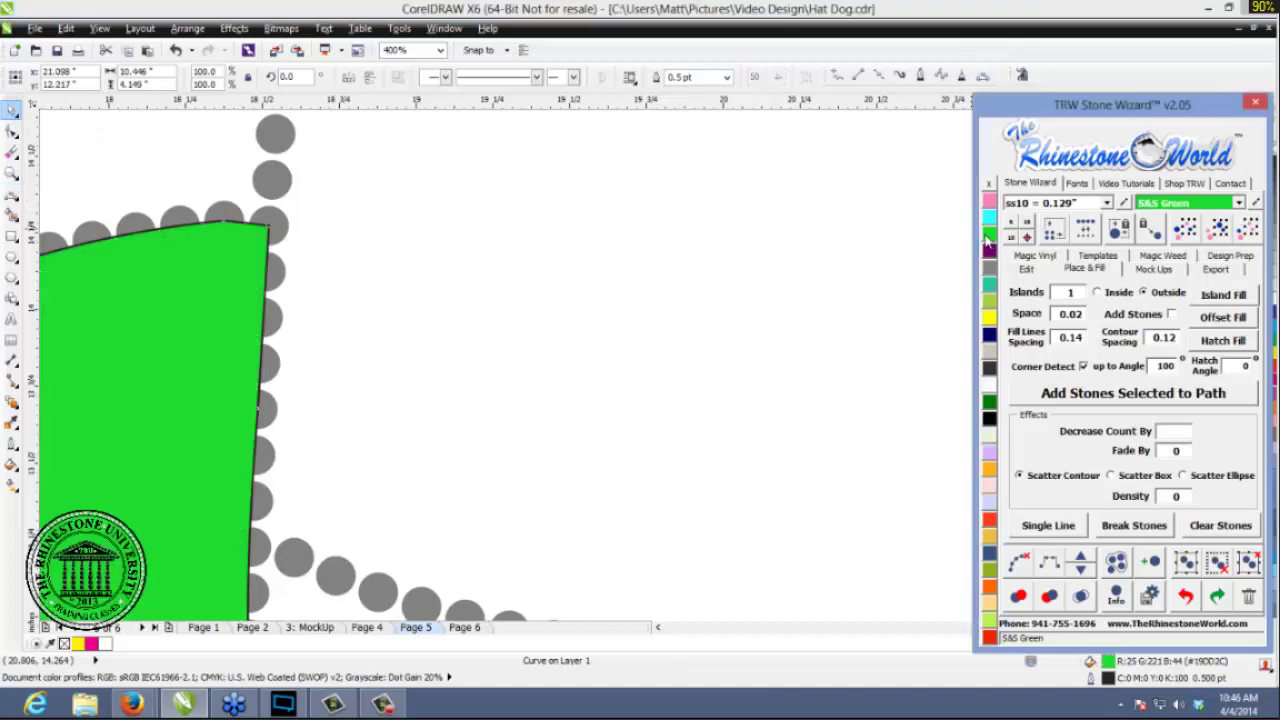
left_click(423, 286)
scroll(420, 290, "down", 5)
scroll(474, 306, "up", 2)
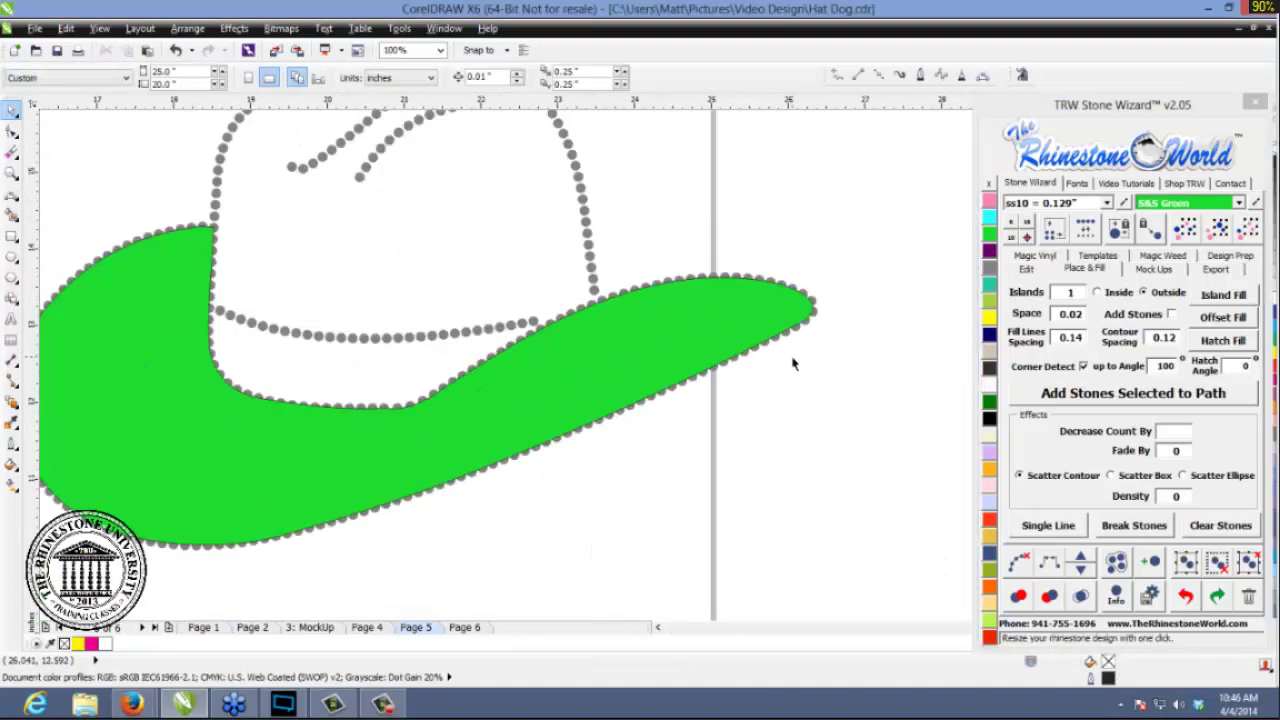
- Set up the brim shape's fill with Cobalt stones, blank Islands, Inside, Add Stones on, and Corner Detect off
left_click(737, 311)
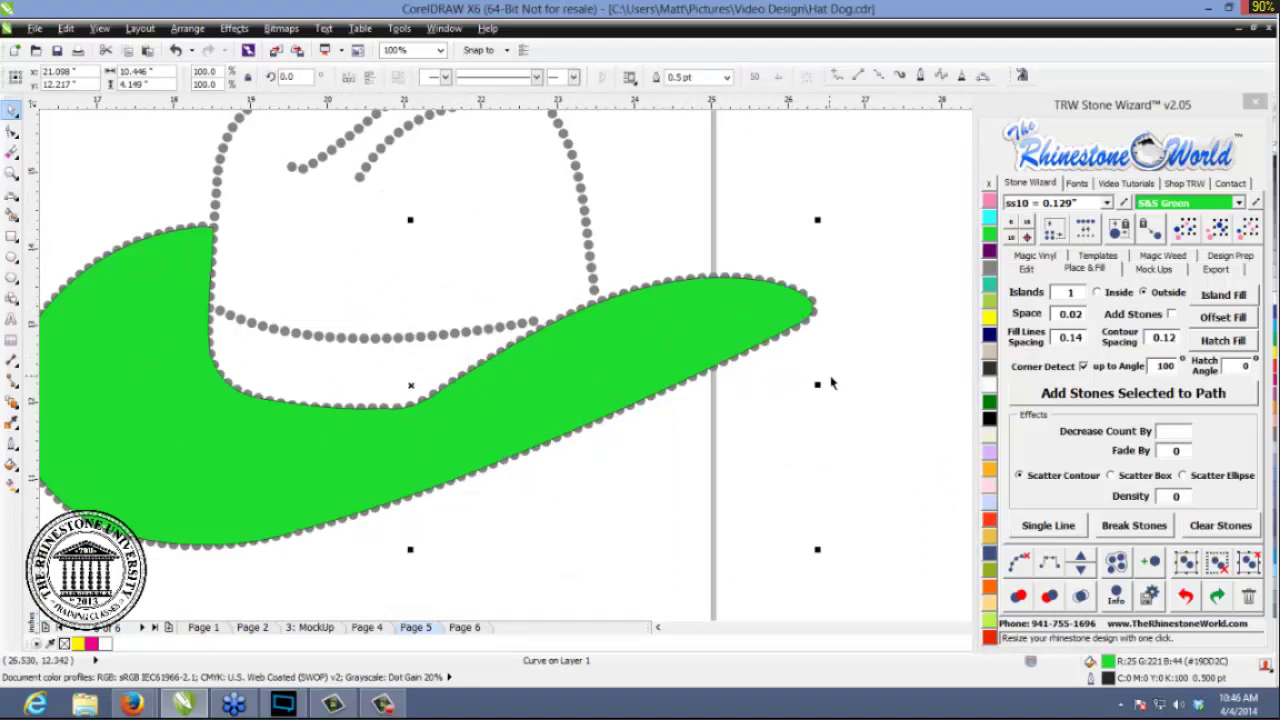
left_click(830, 380)
left_click(744, 298)
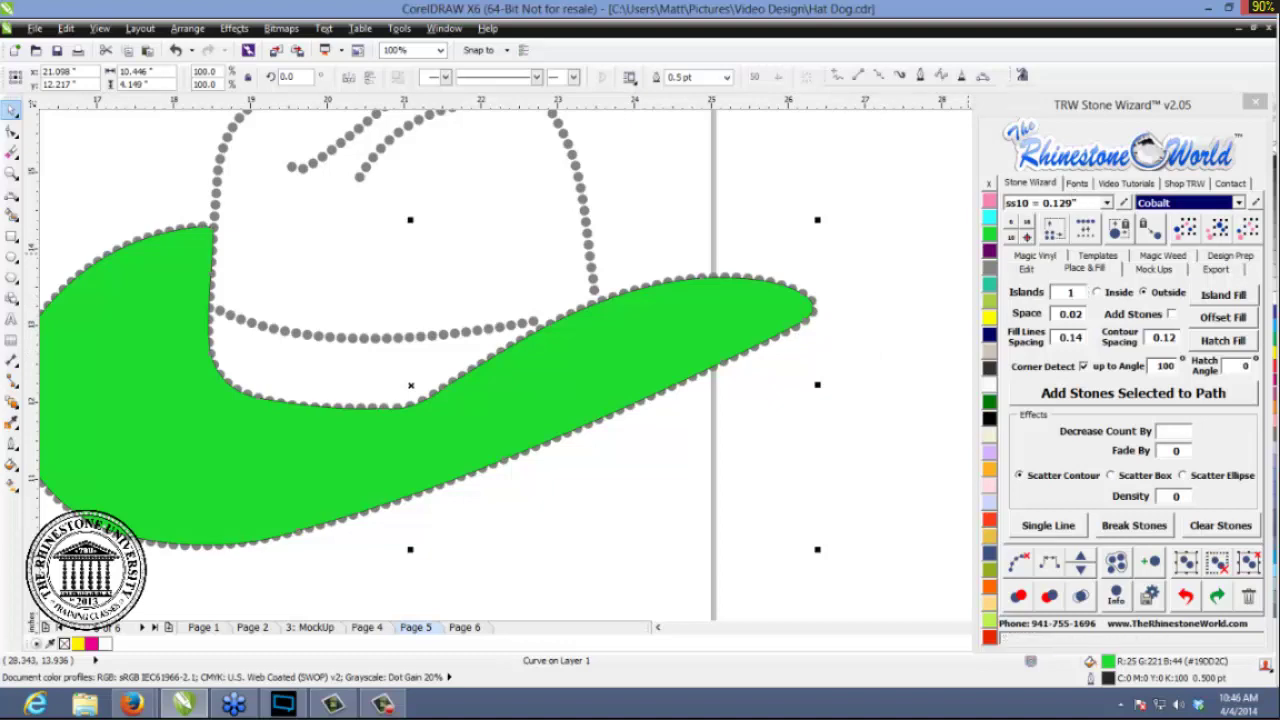
left_click(1053, 280)
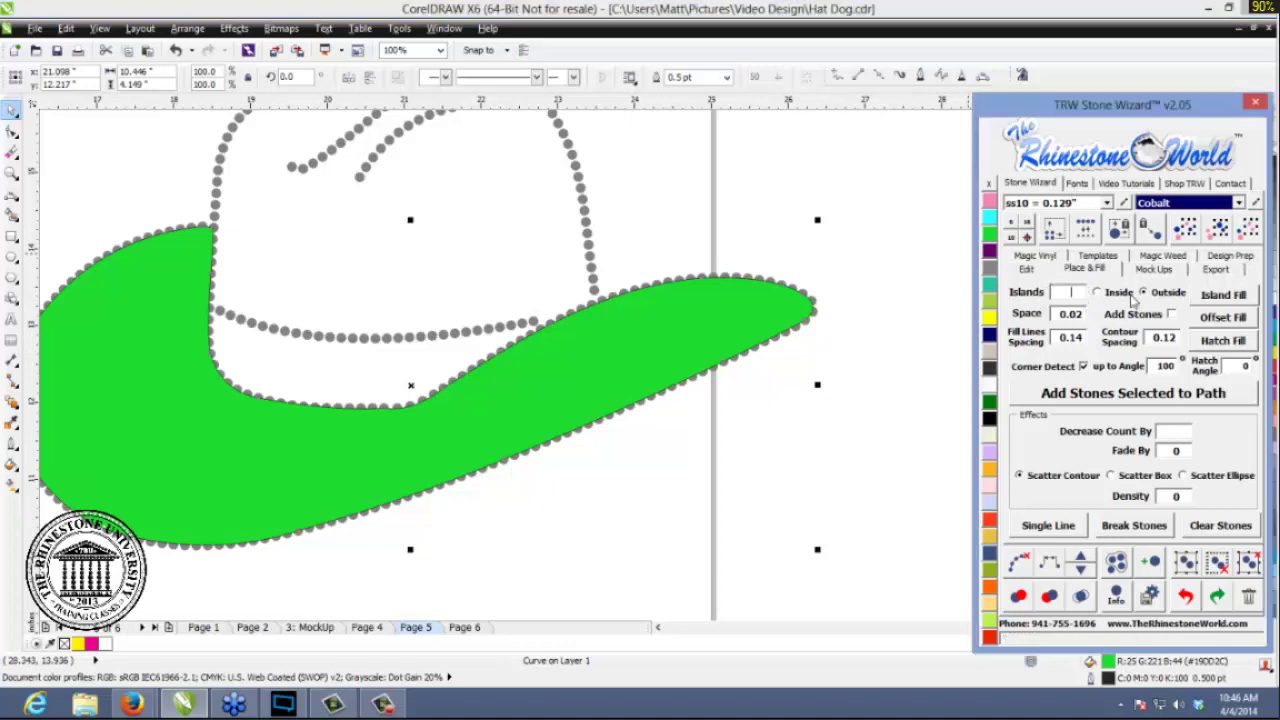
left_click(1118, 296)
left_click(1172, 314)
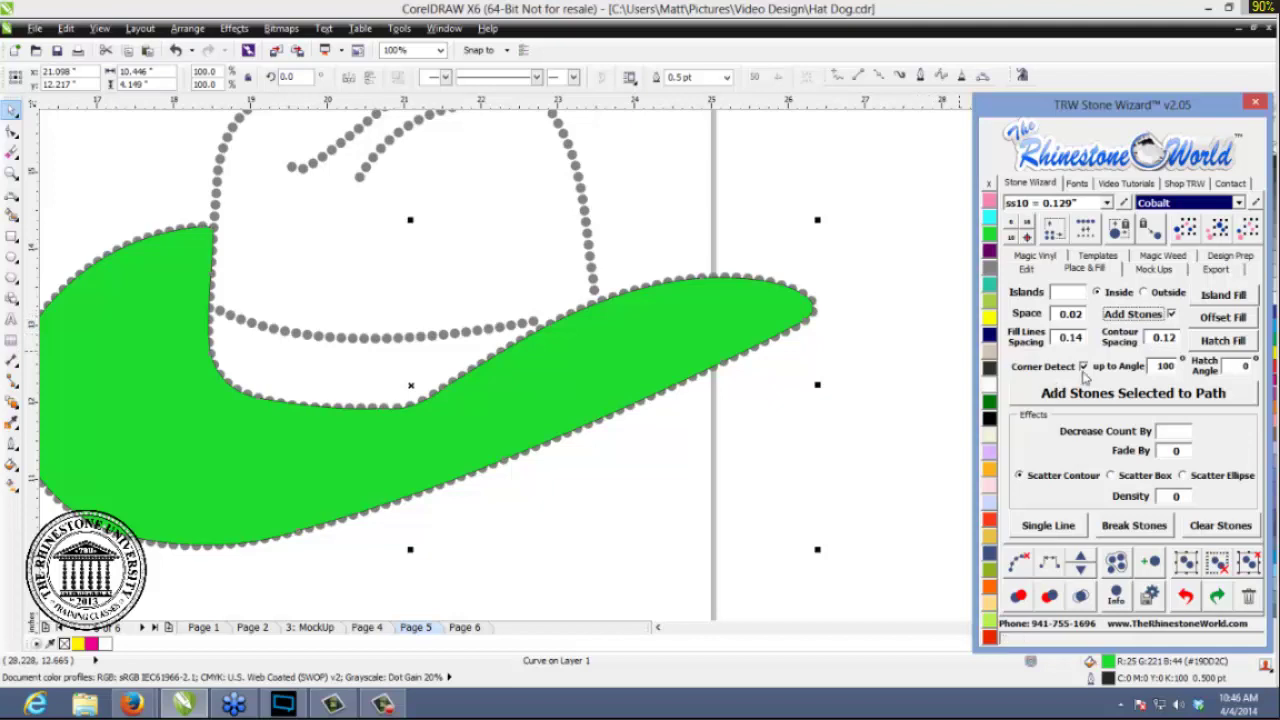
left_click(1083, 368)
- Try an Island Fill on the brim with 0.12 contour spacing and delete the green backing shape
left_click(1208, 298)
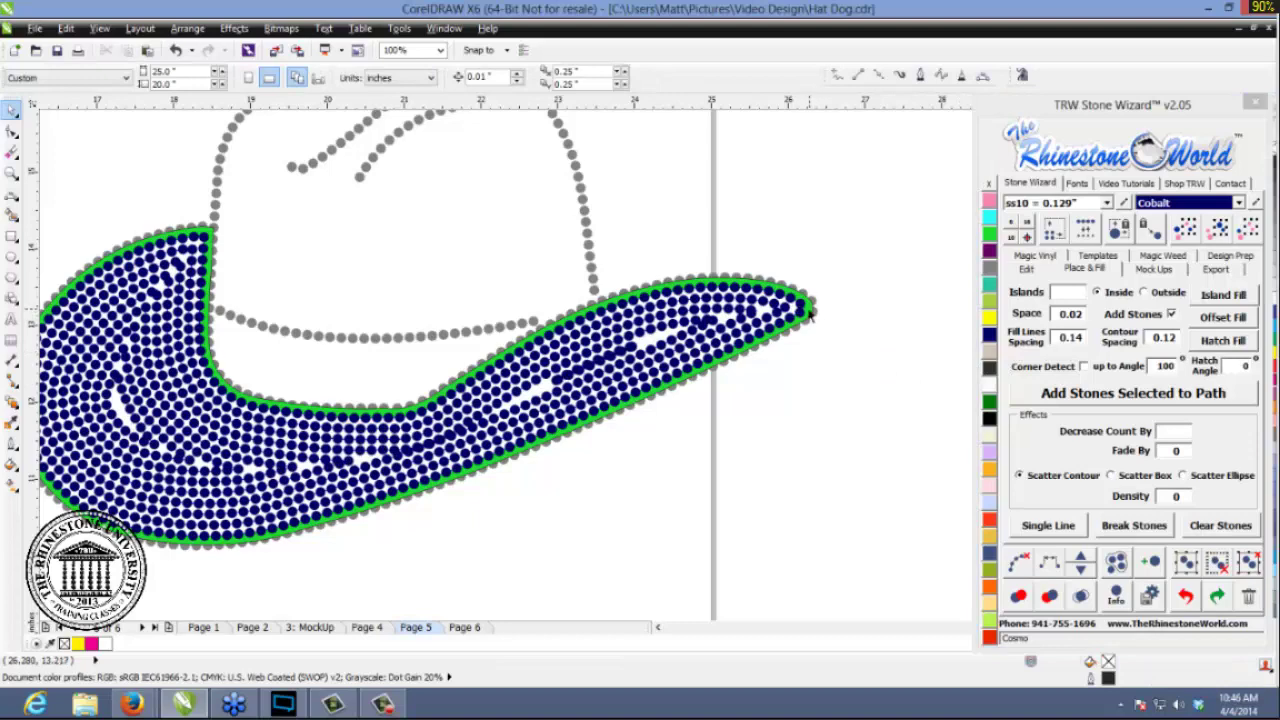
left_click(813, 330)
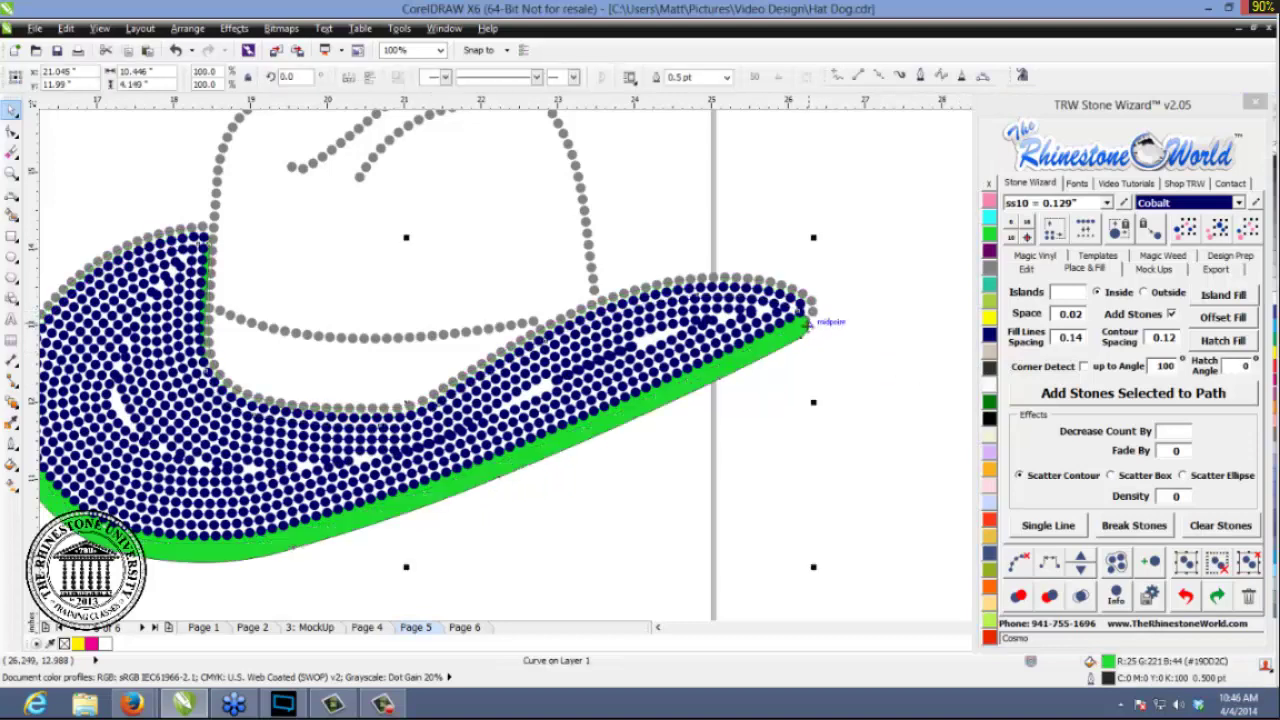
key("Delete")
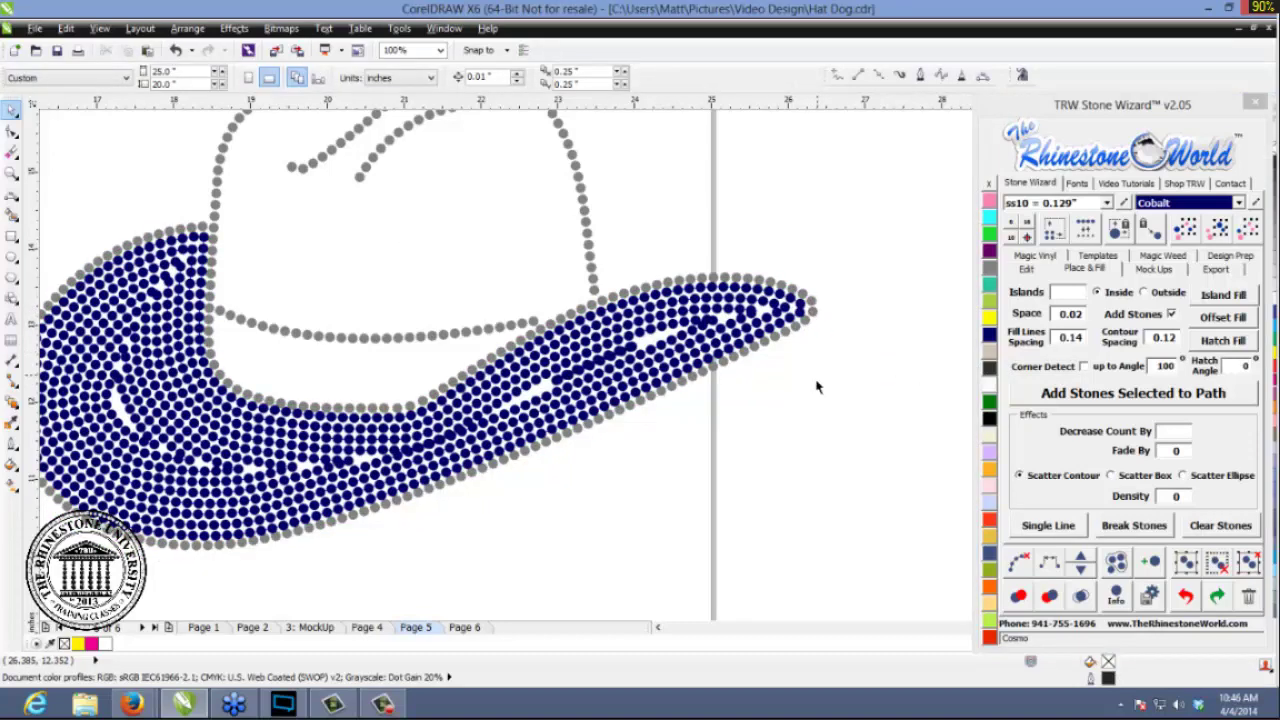
scroll(276, 548, "up", 3)
scroll(312, 501, "down", 3)
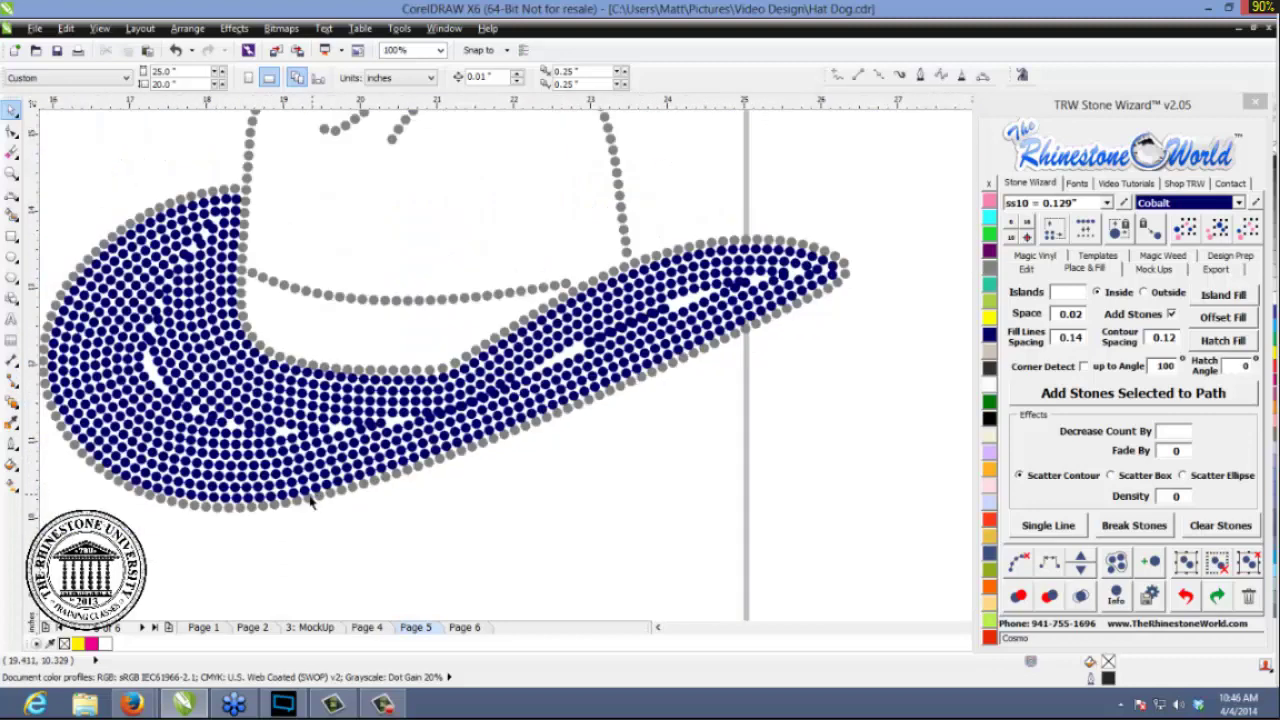
- Undo the brim's island fill and the removal of its green shape
key("ctrl+z")
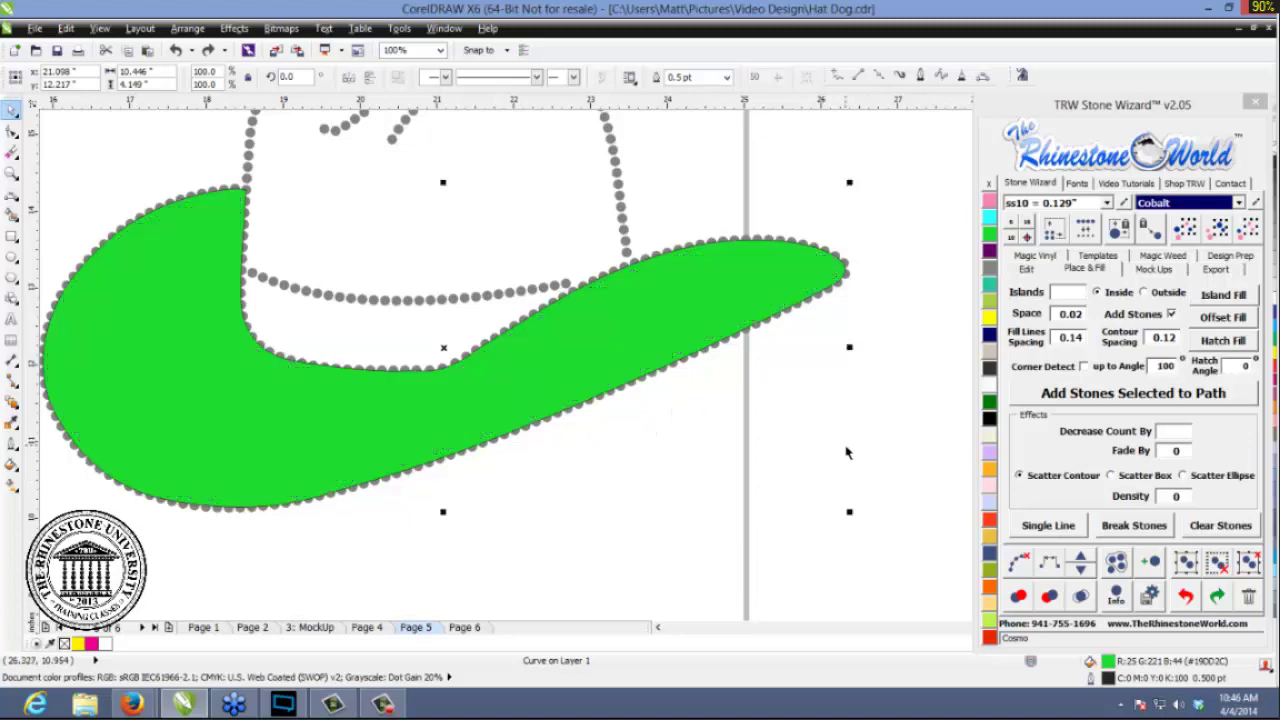
left_click(857, 407)
scroll(860, 402, "down", 2)
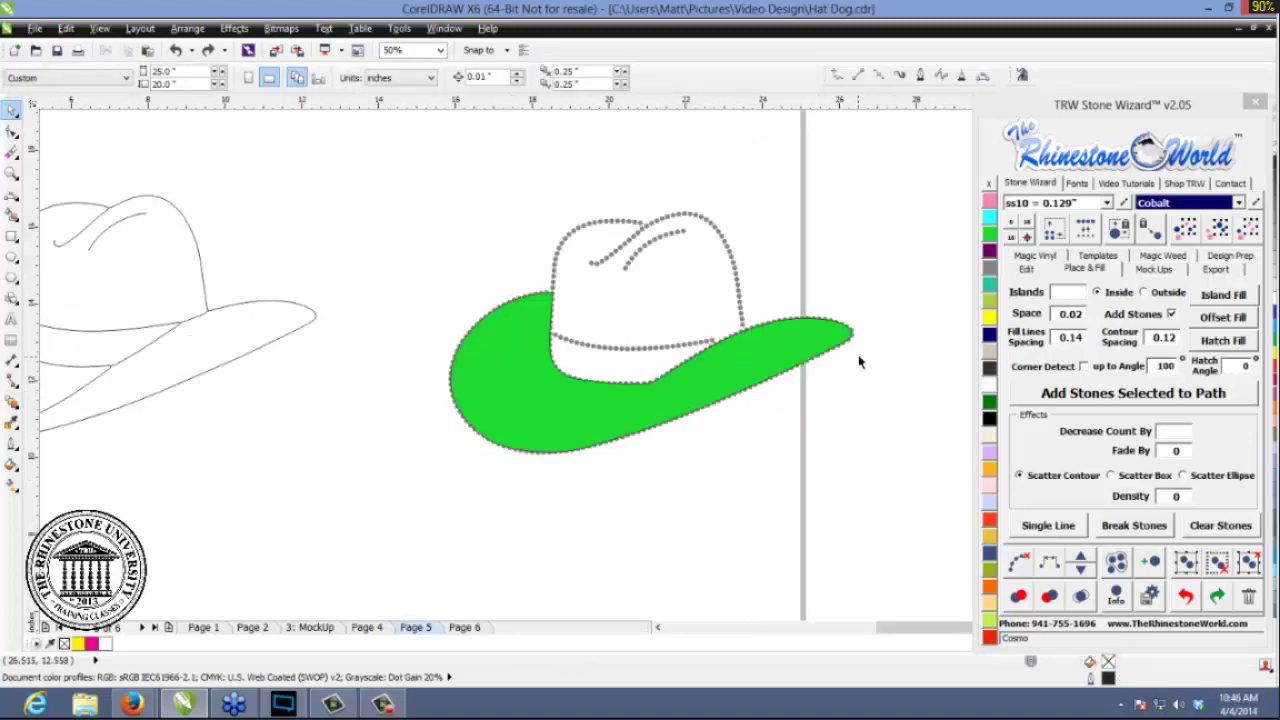
scroll(868, 341, "up", 2)
- Set the contour spacing to 0.14 and apply an Island Fill of Cobalt stones to the green brim shape
left_click(807, 342)
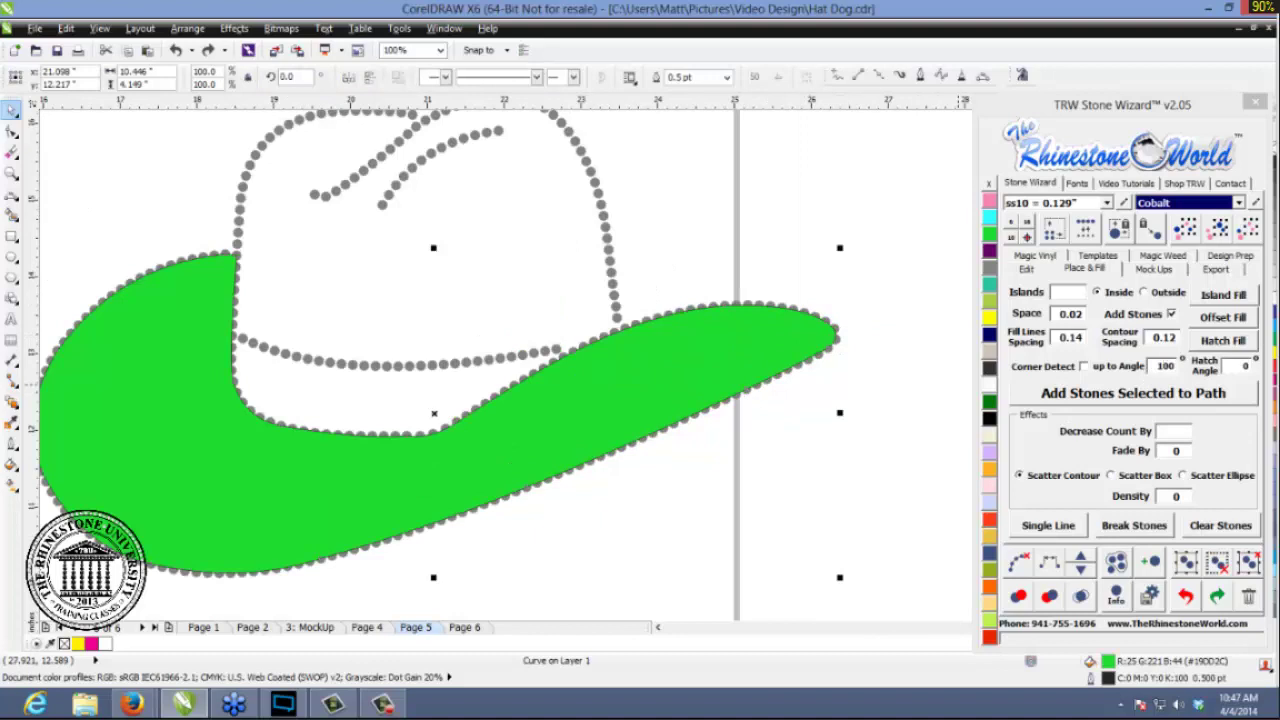
left_click(1170, 338)
type("4")
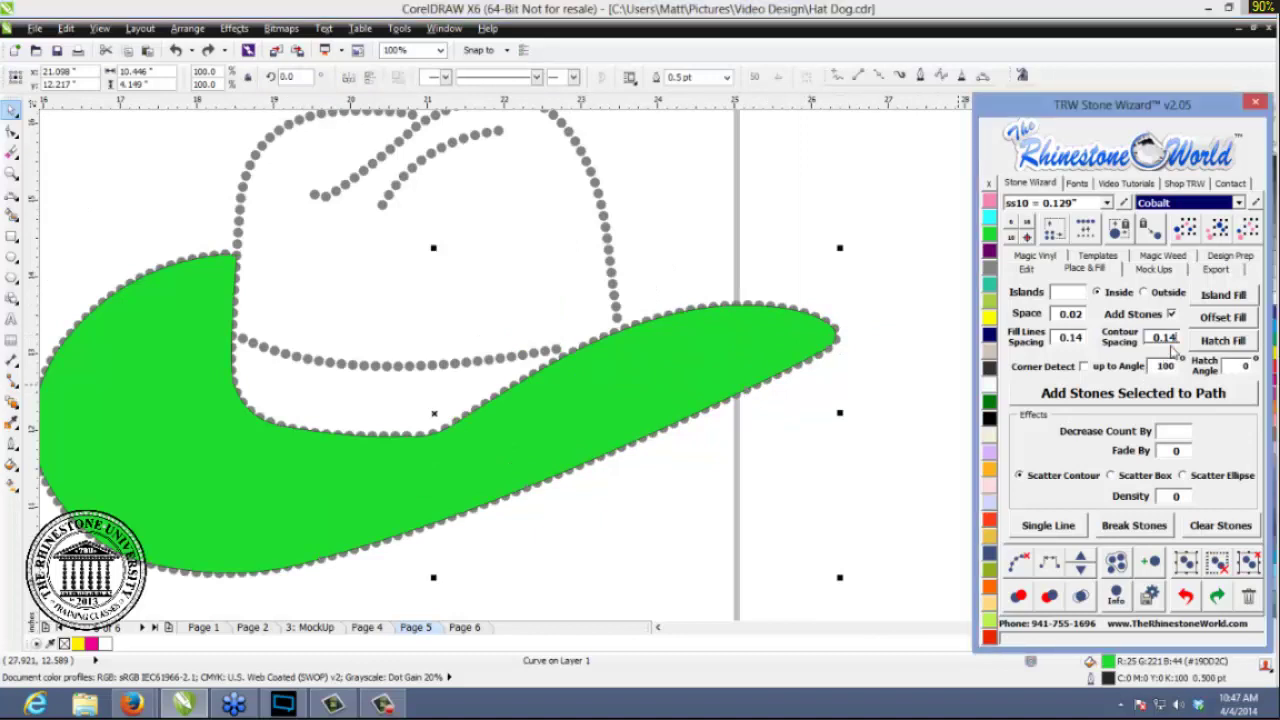
left_click(1222, 298)
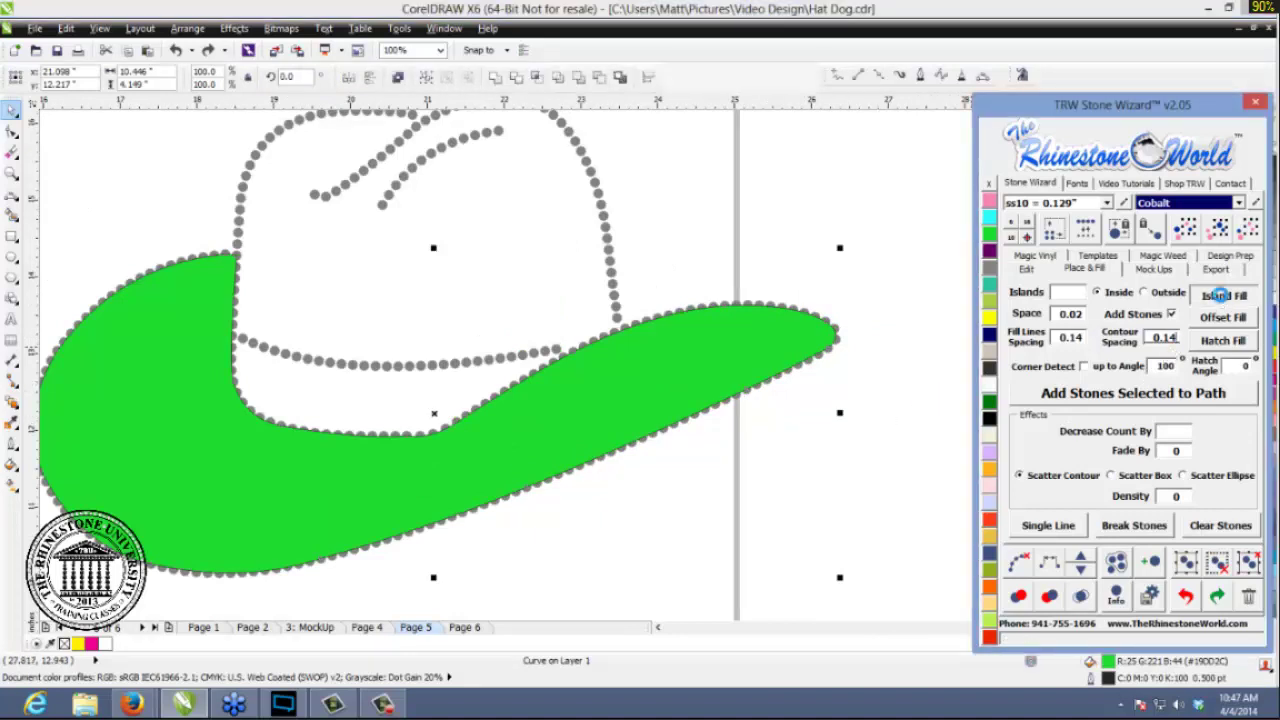
left_click(830, 456)
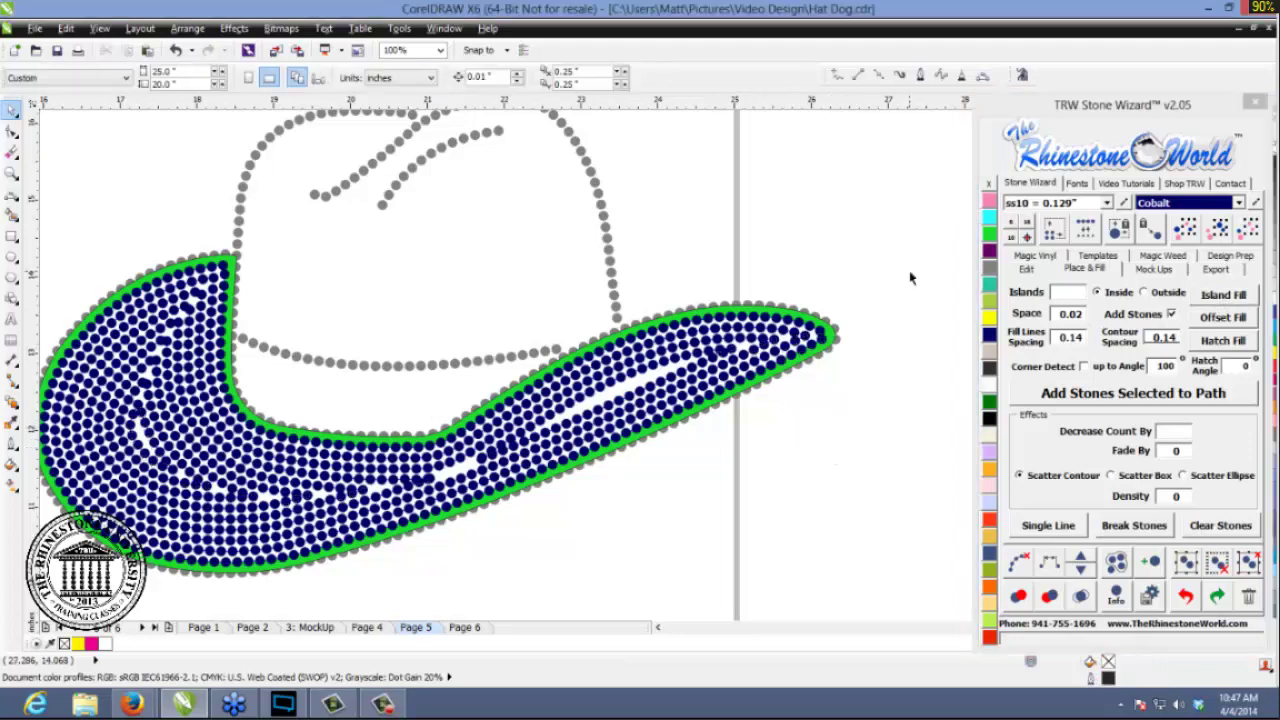
- Select the whole stone hat and remove the underlying paths, leaving only the stones
scroll(913, 290, "down", 1)
key("ctrl+a")
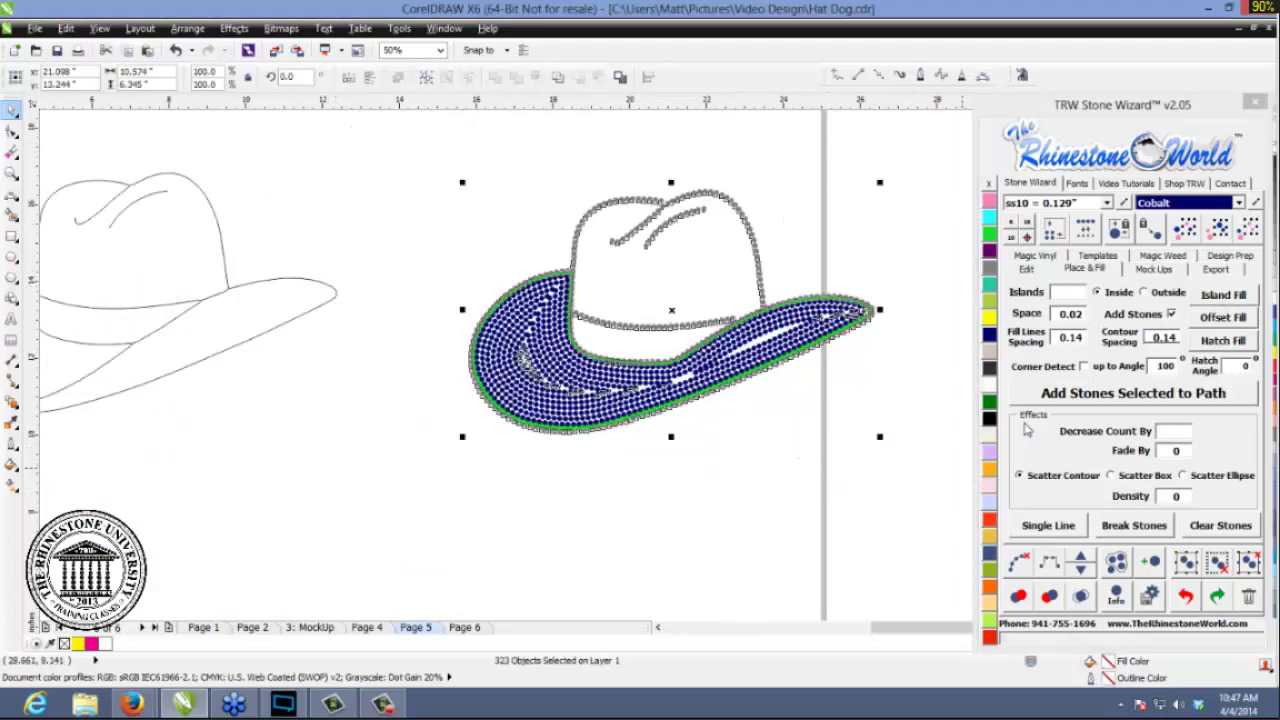
left_click(1022, 563)
left_click(771, 482)
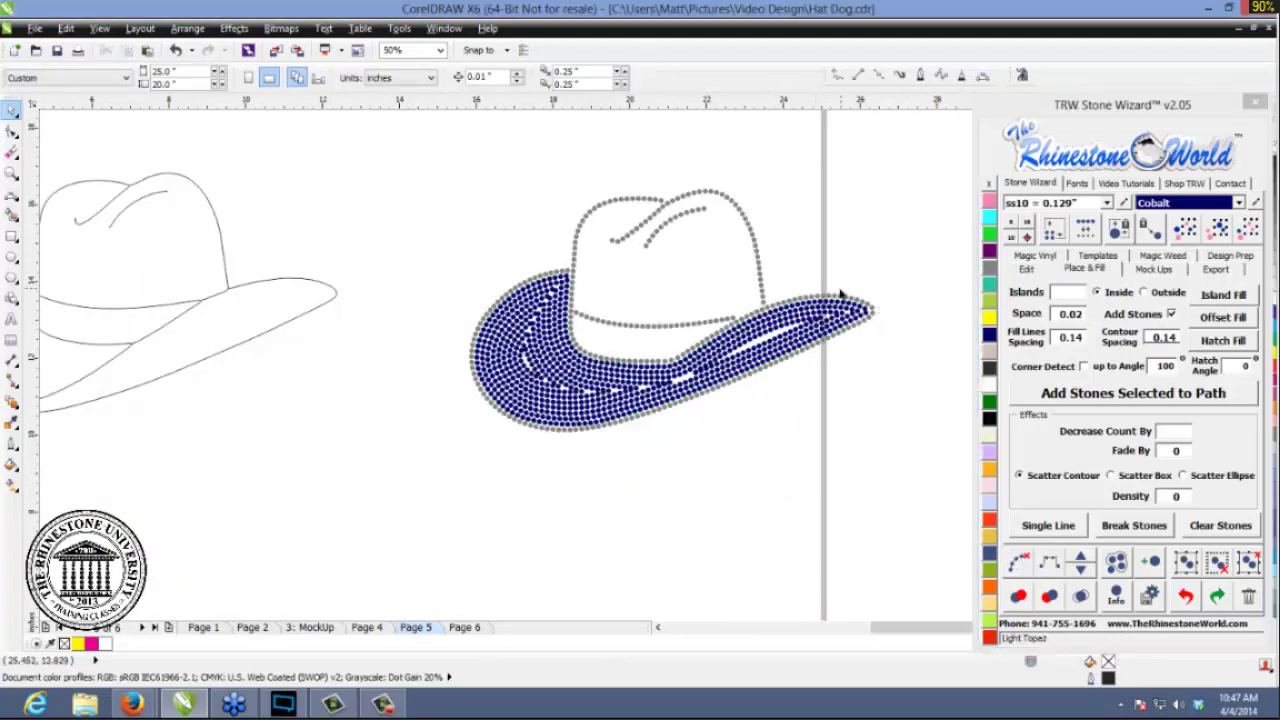
- Move a Cobalt stone from the row above into the open gap in the middle of the brim's right wing
scroll(869, 315, "up", 2)
scroll(558, 307, "down", 2)
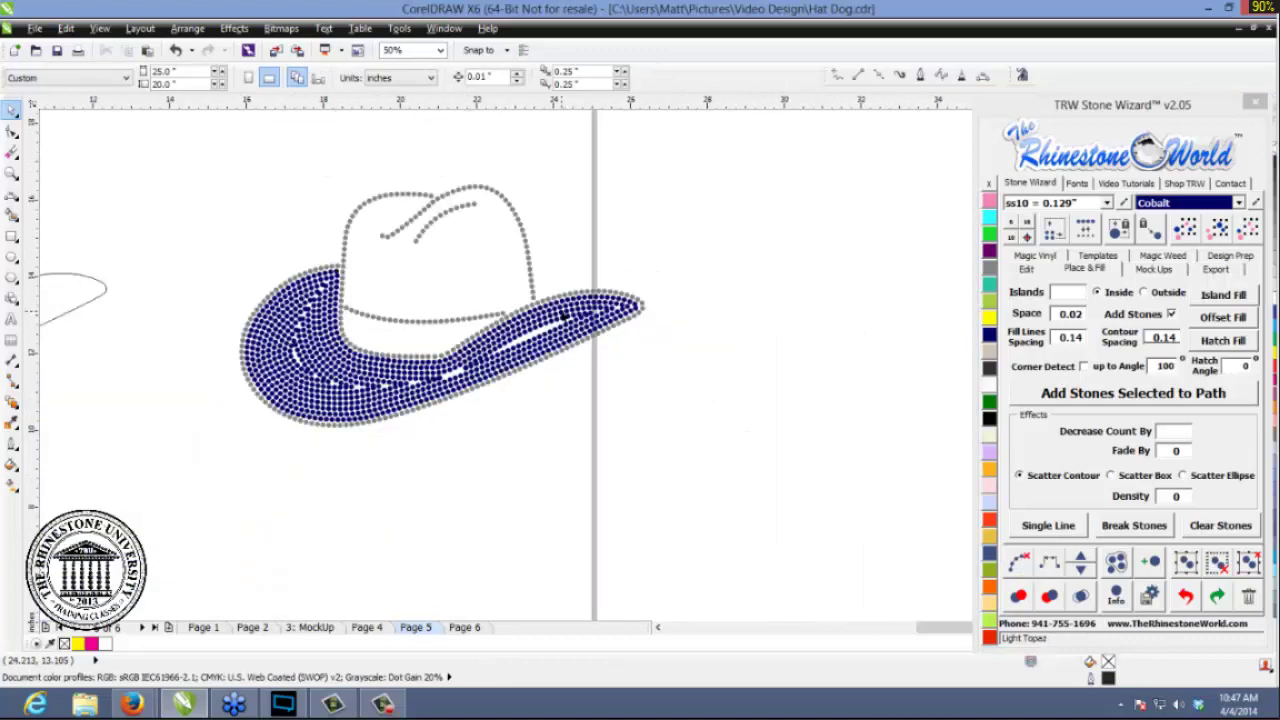
scroll(246, 313, "up", 1)
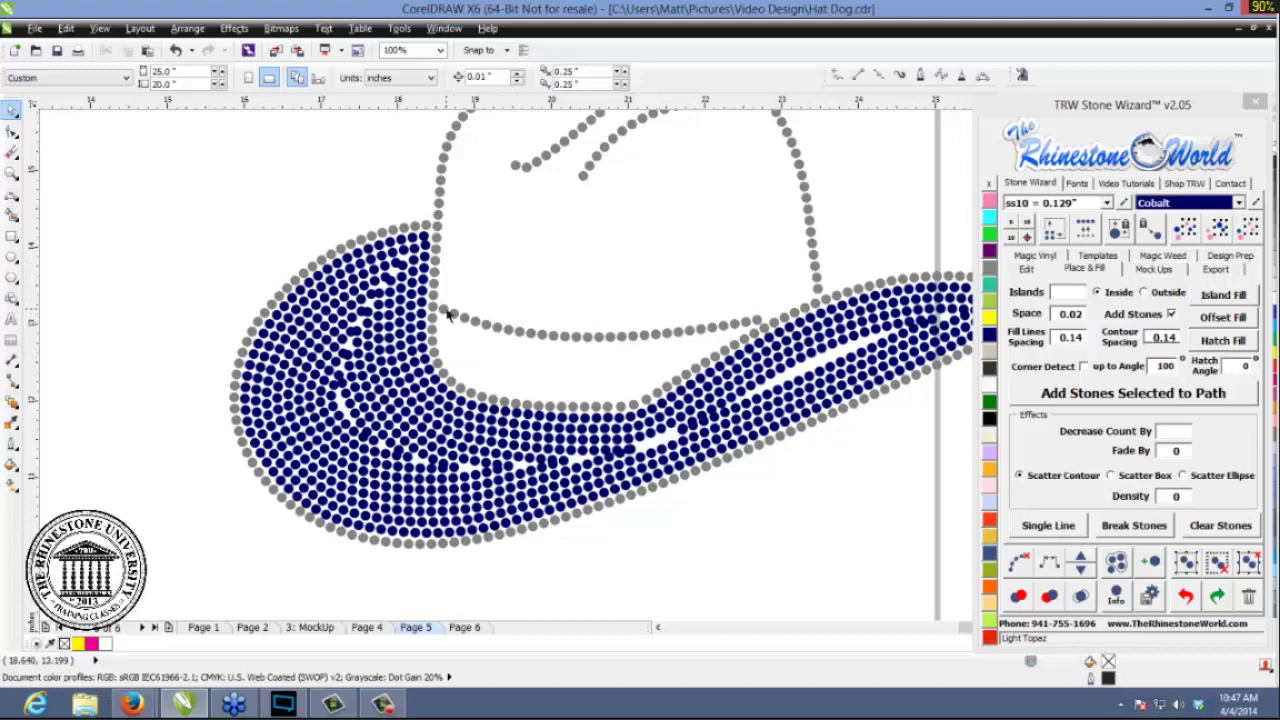
scroll(546, 397, "down", 1)
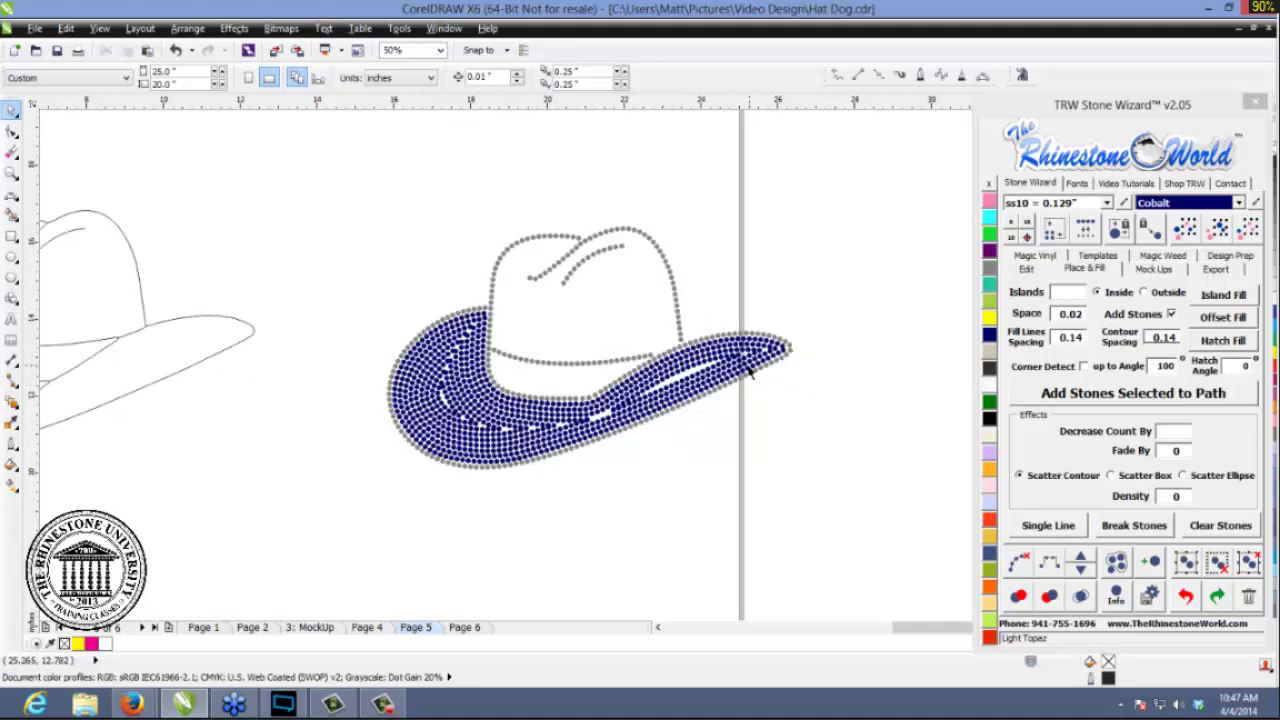
scroll(748, 370, "up", 2)
scroll(590, 392, "up", 2)
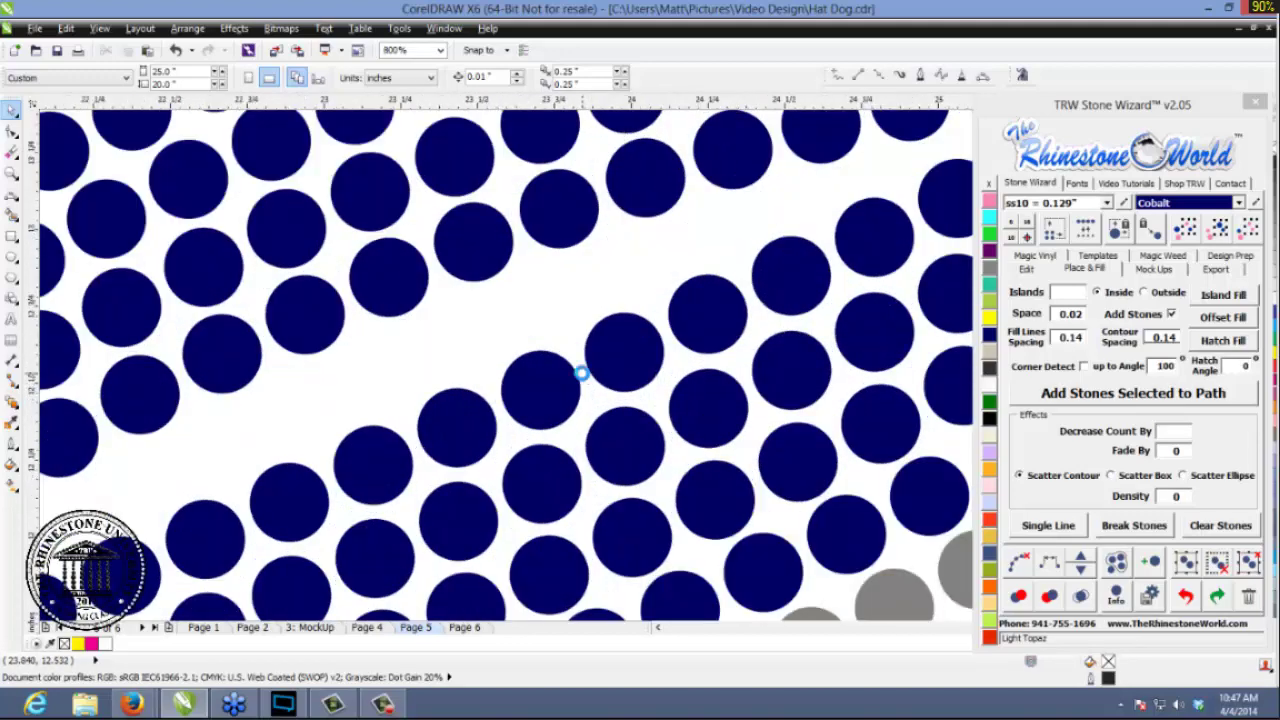
scroll(572, 372, "down", 1)
scroll(503, 357, "up", 1)
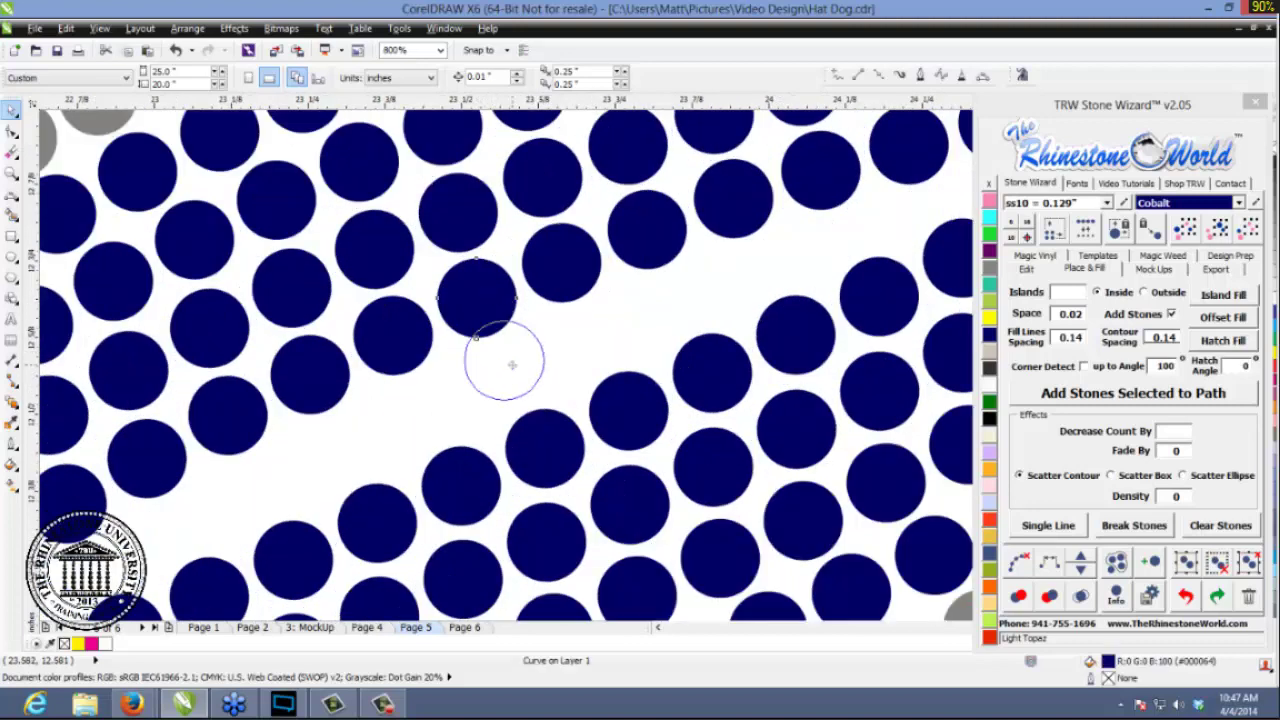
left_click(510, 364)
- Select the column of stones crossing the gap through the moved stone and respace them equally
scroll(510, 364, "down", 1)
left_click(487, 251)
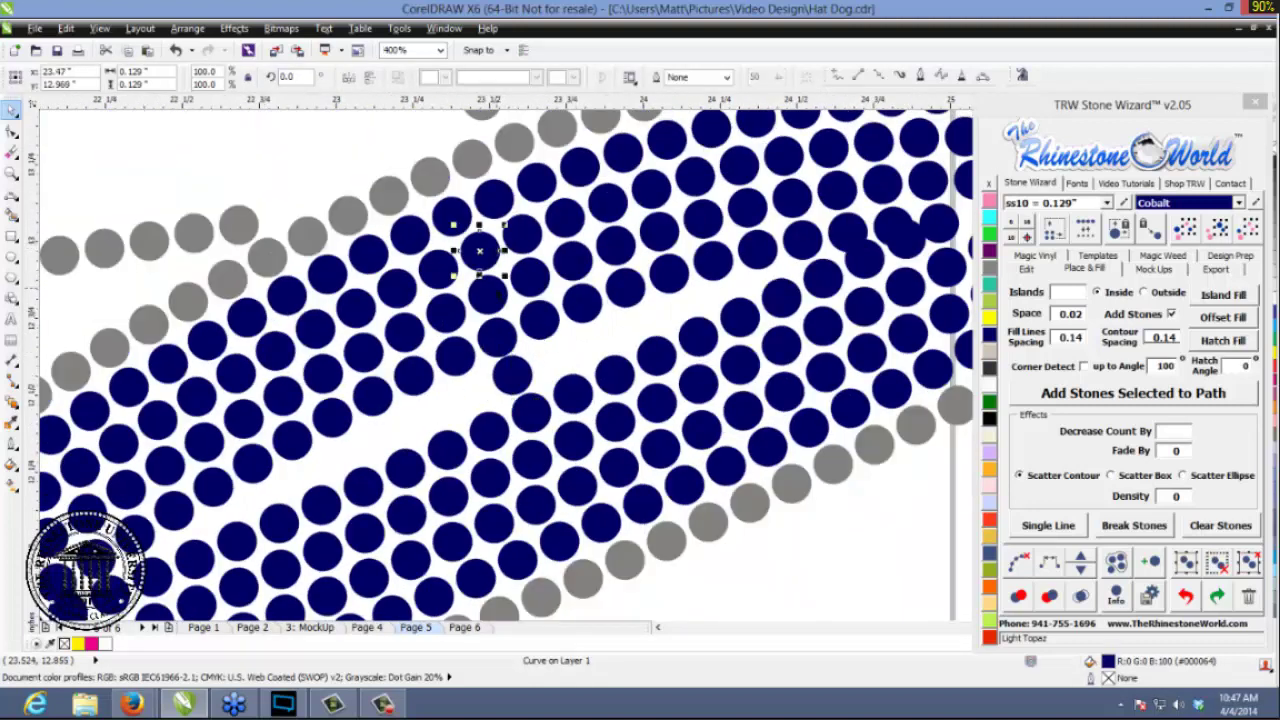
left_click(492, 296, "shift")
left_click(499, 338, "shift")
left_click(513, 377, "shift")
left_click(532, 418, "shift")
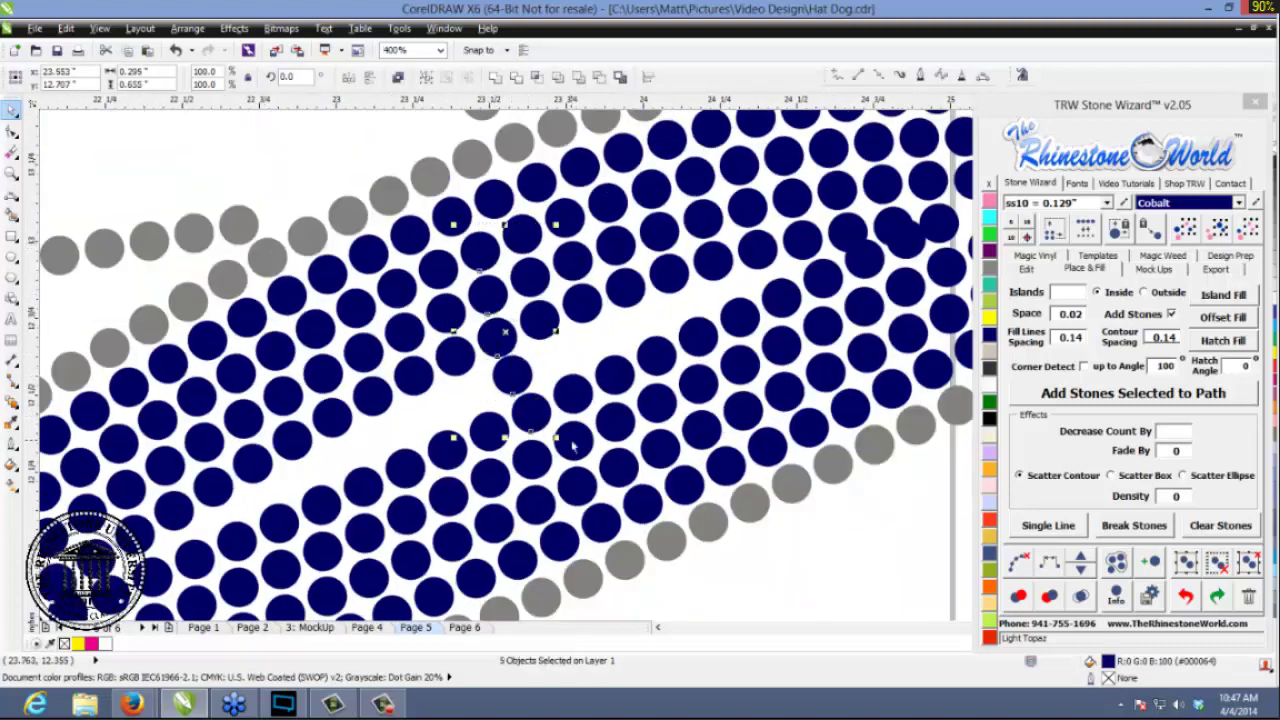
left_click(1050, 565)
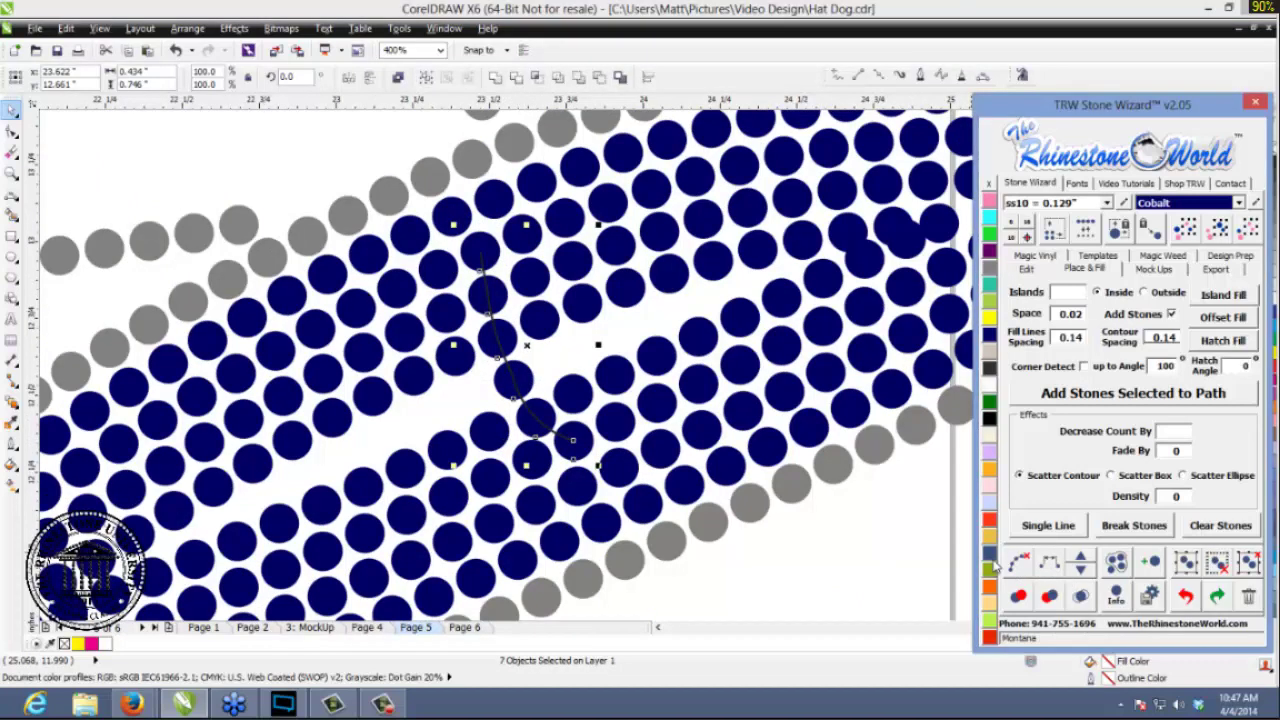
- Respace the adjacent column of stones to its left equally across the gap and add one stone to it
left_click(440, 274)
left_click(450, 313, "shift")
left_click(457, 355, "shift")
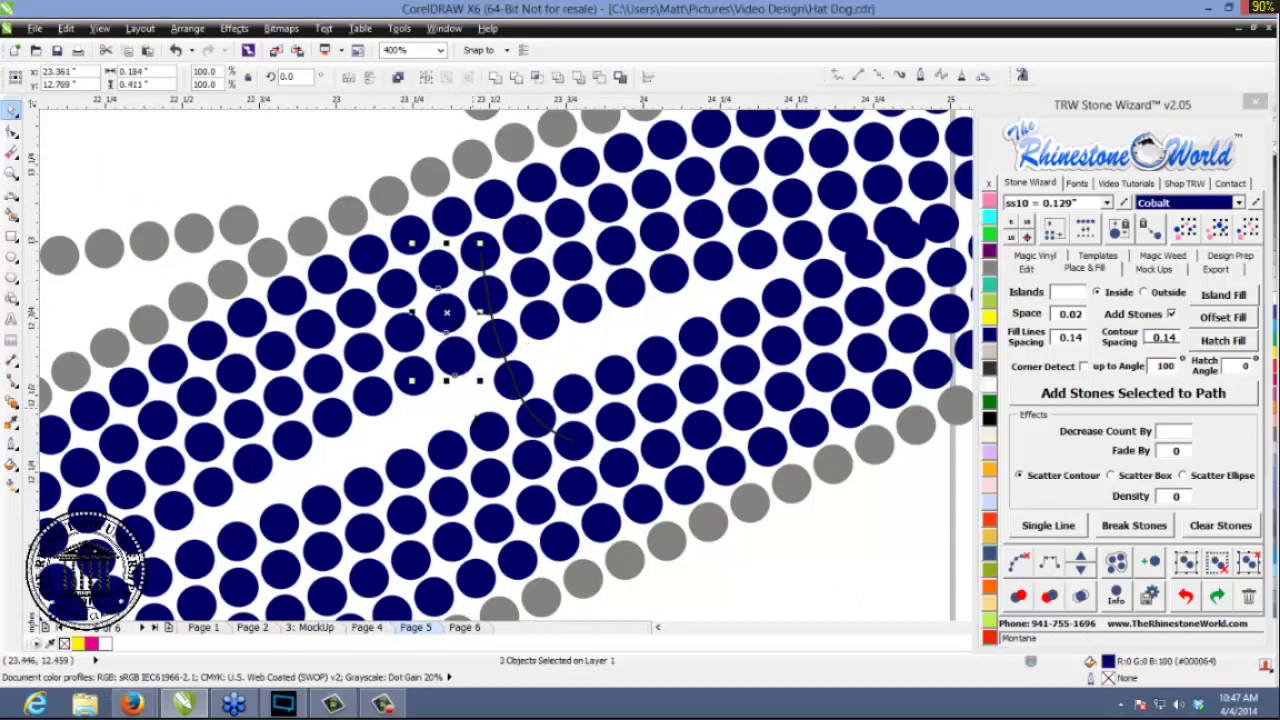
left_click(487, 431, "shift")
left_click(1048, 563)
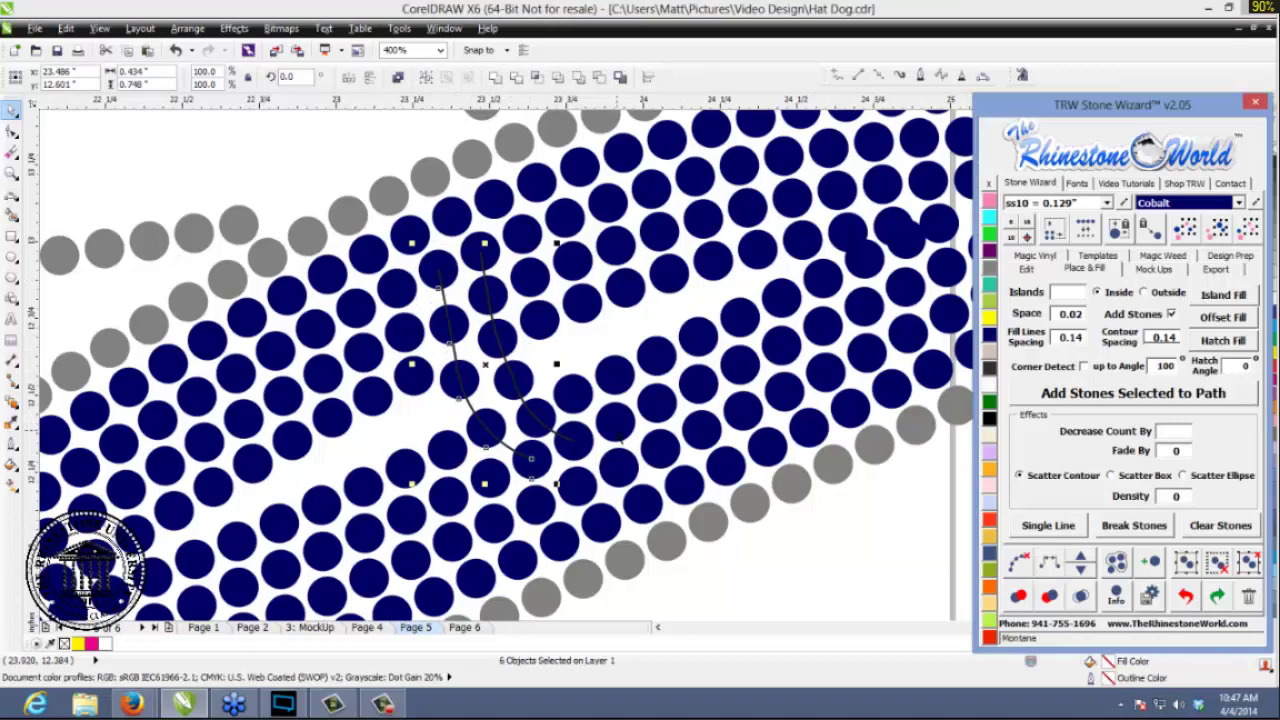
left_click(1080, 562)
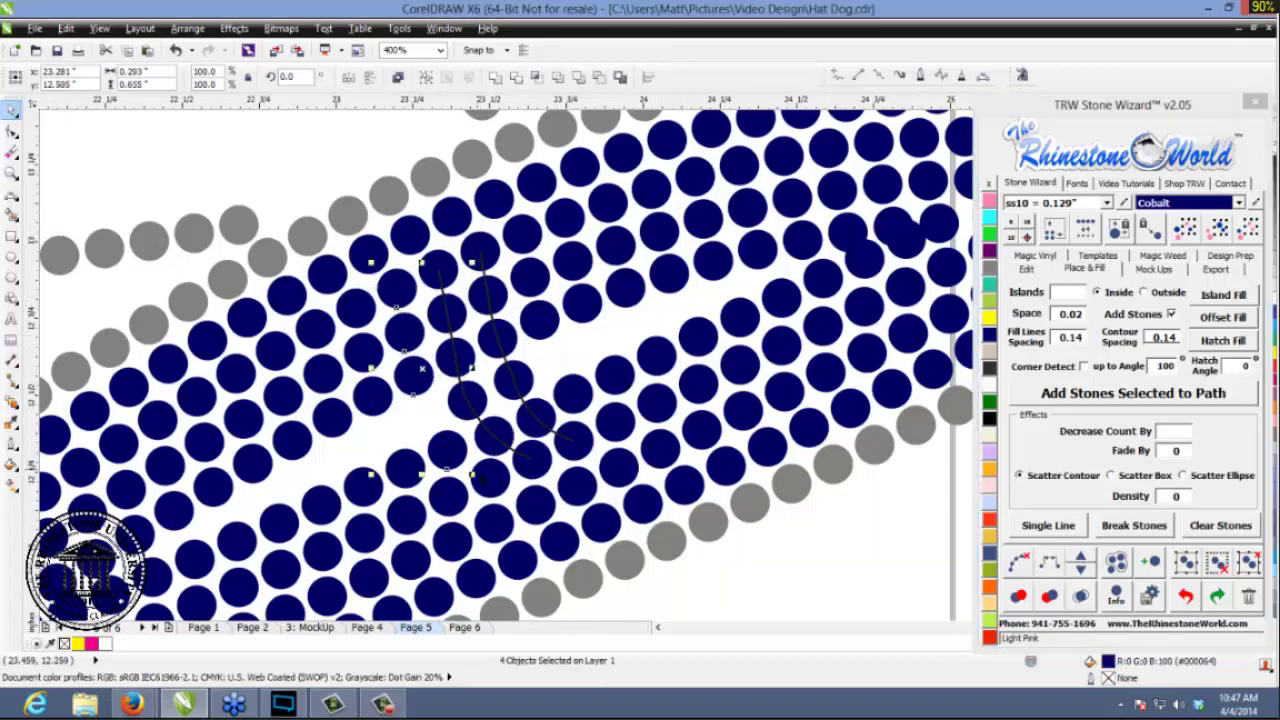
- Respace the third column of stones equally across the brim gap and add one stone to it
left_click(1062, 566)
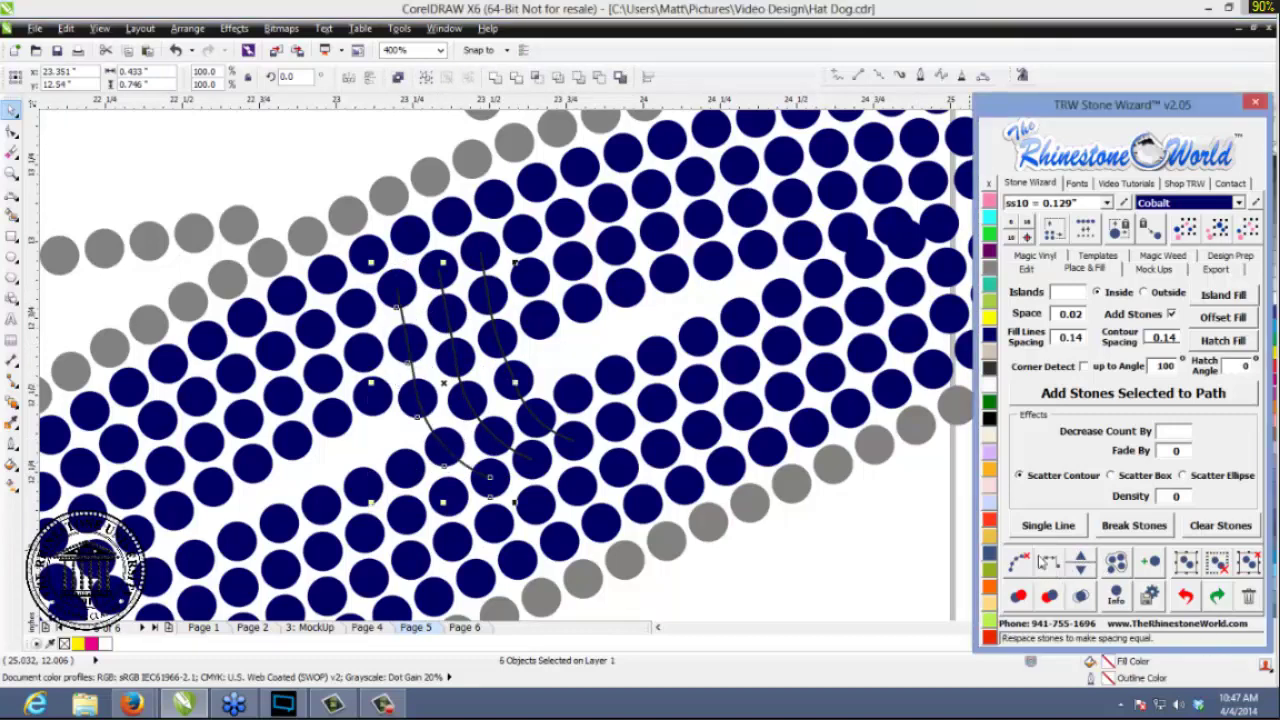
left_click(1080, 562)
left_click(870, 560)
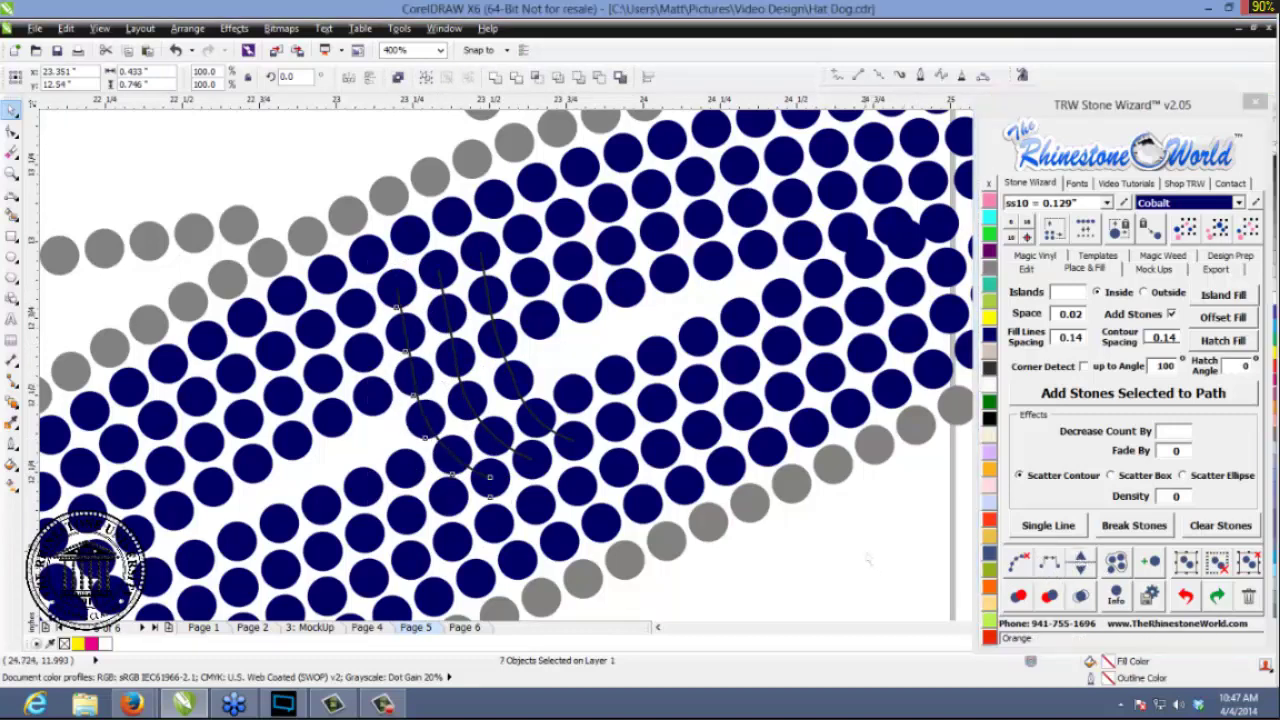
- Select the stones around the repaired gap and clear the respacing paths beneath them
scroll(866, 547, "down", 1)
left_click_drag(849, 607, 500, 343)
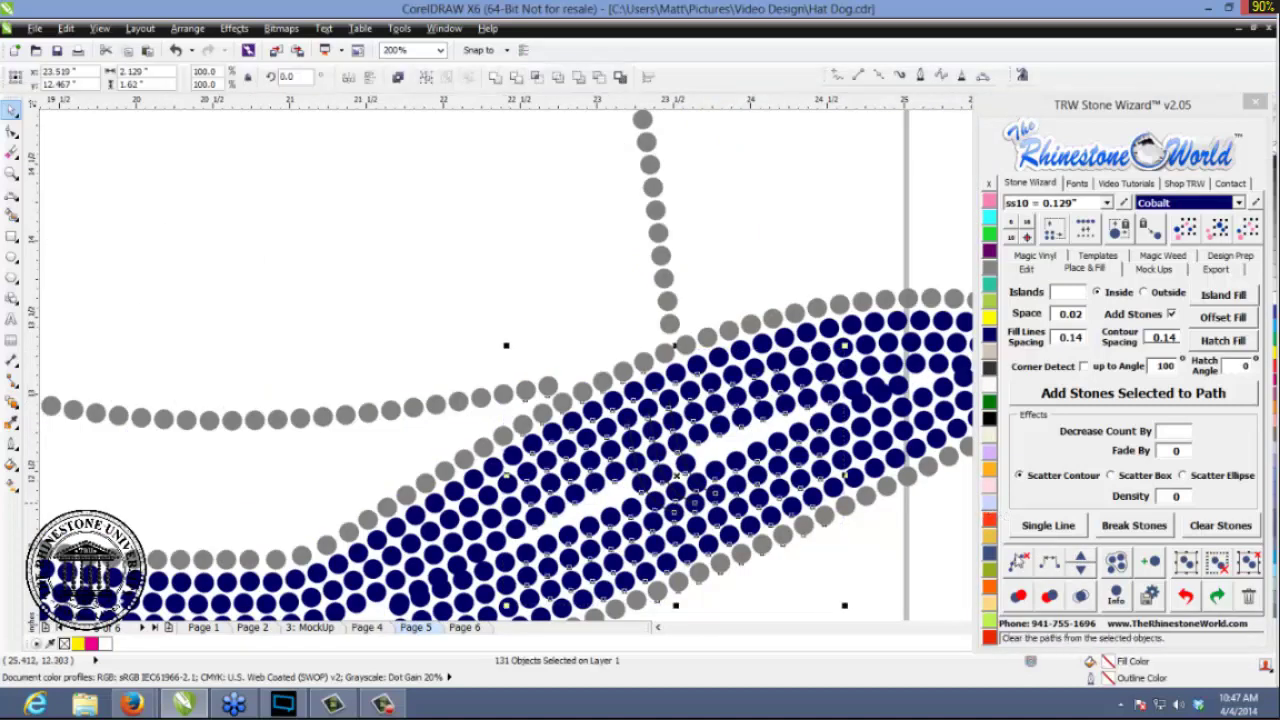
left_click(1017, 565)
left_click(852, 564)
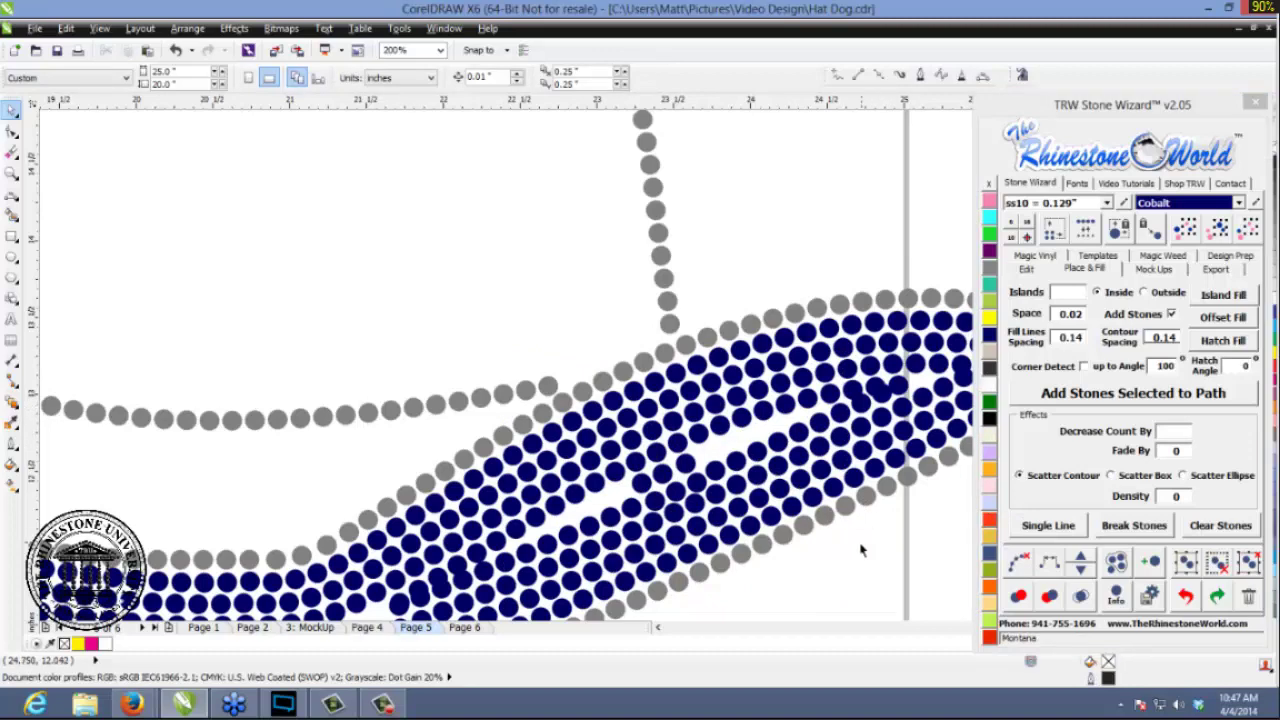
- Respace the five-stone column across the gap farther right in the wing, add one stone, and clear its path
scroll(800, 512, "down", 1)
scroll(857, 537, "up", 2)
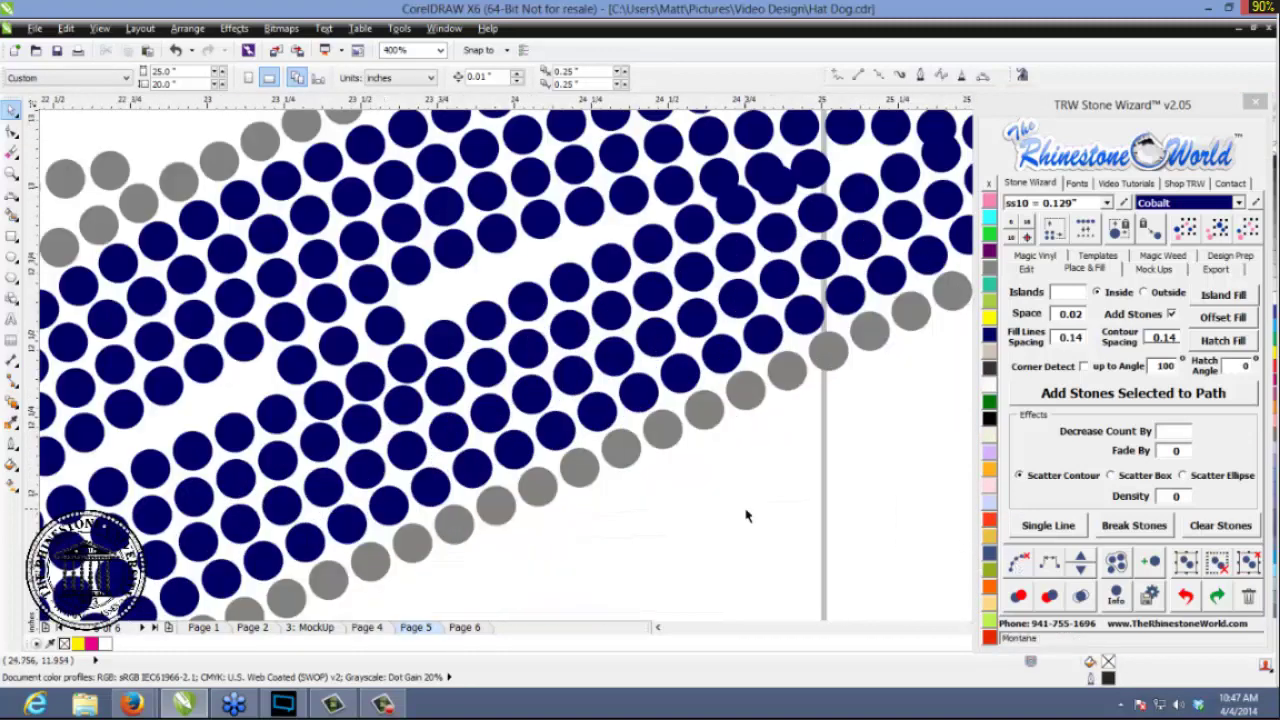
left_click(440, 176)
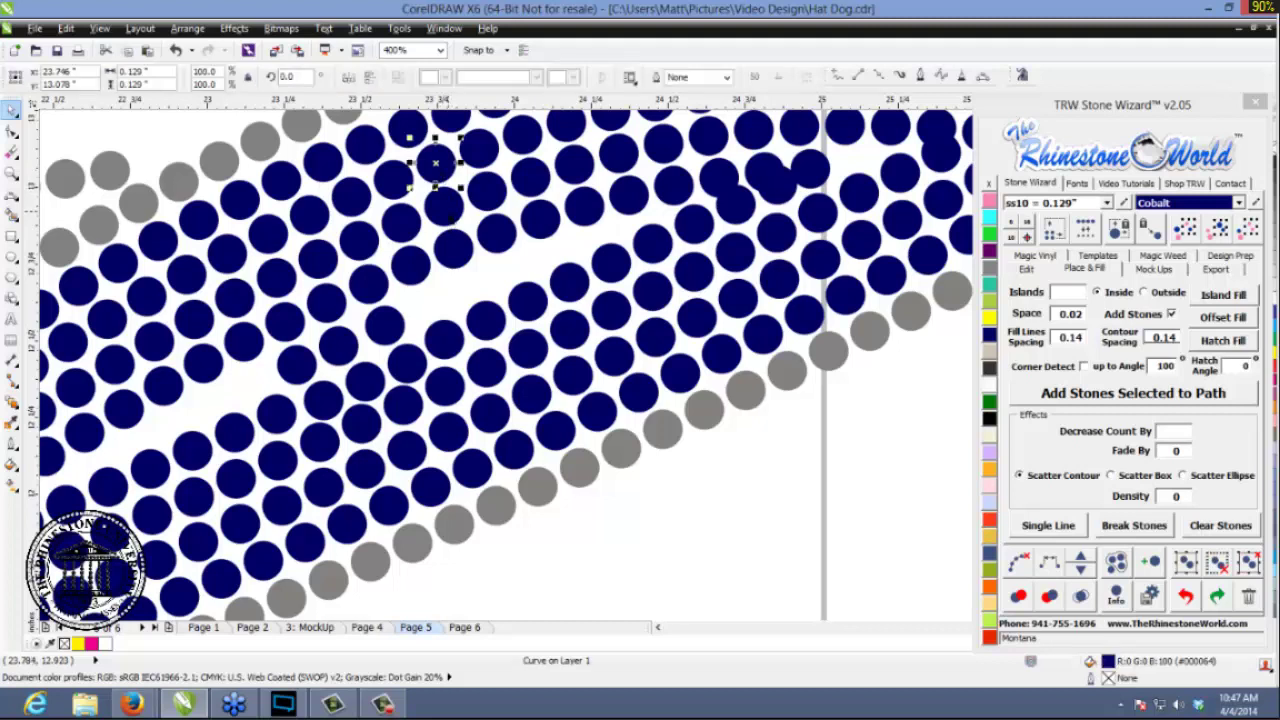
left_click(451, 218, "shift")
left_click(456, 252, "shift")
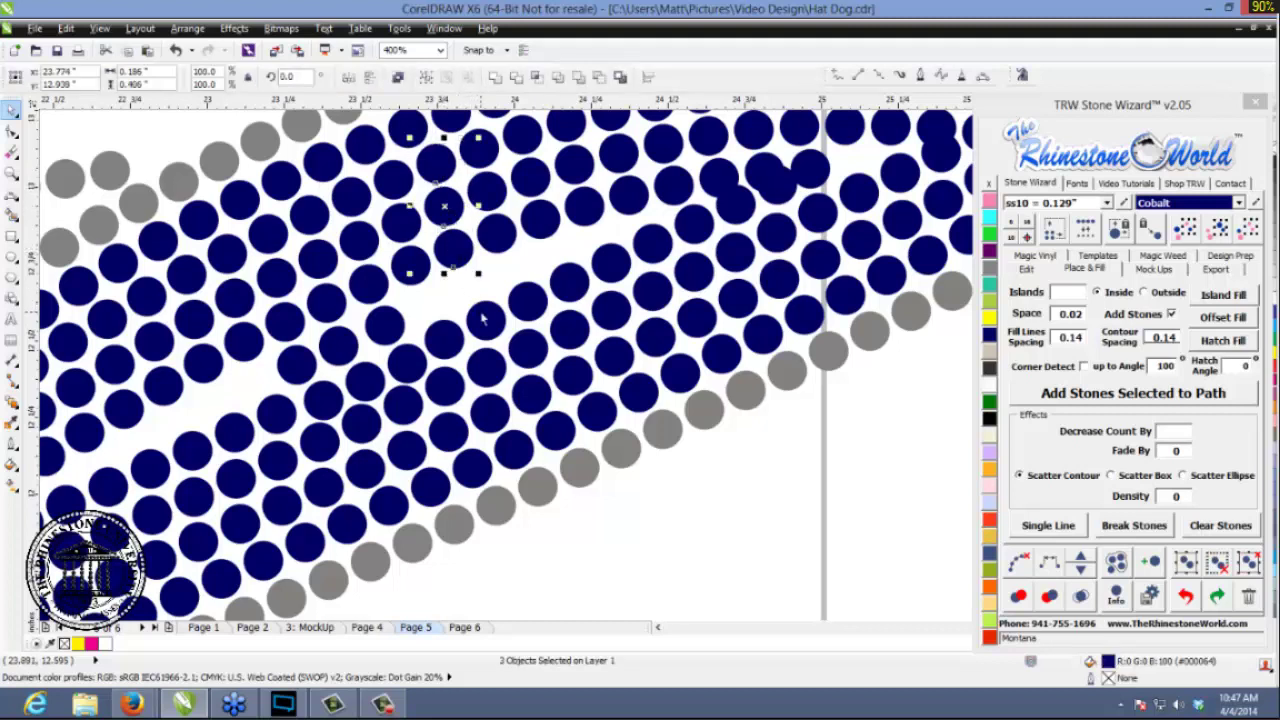
left_click(482, 318, "shift")
left_click(524, 350, "shift")
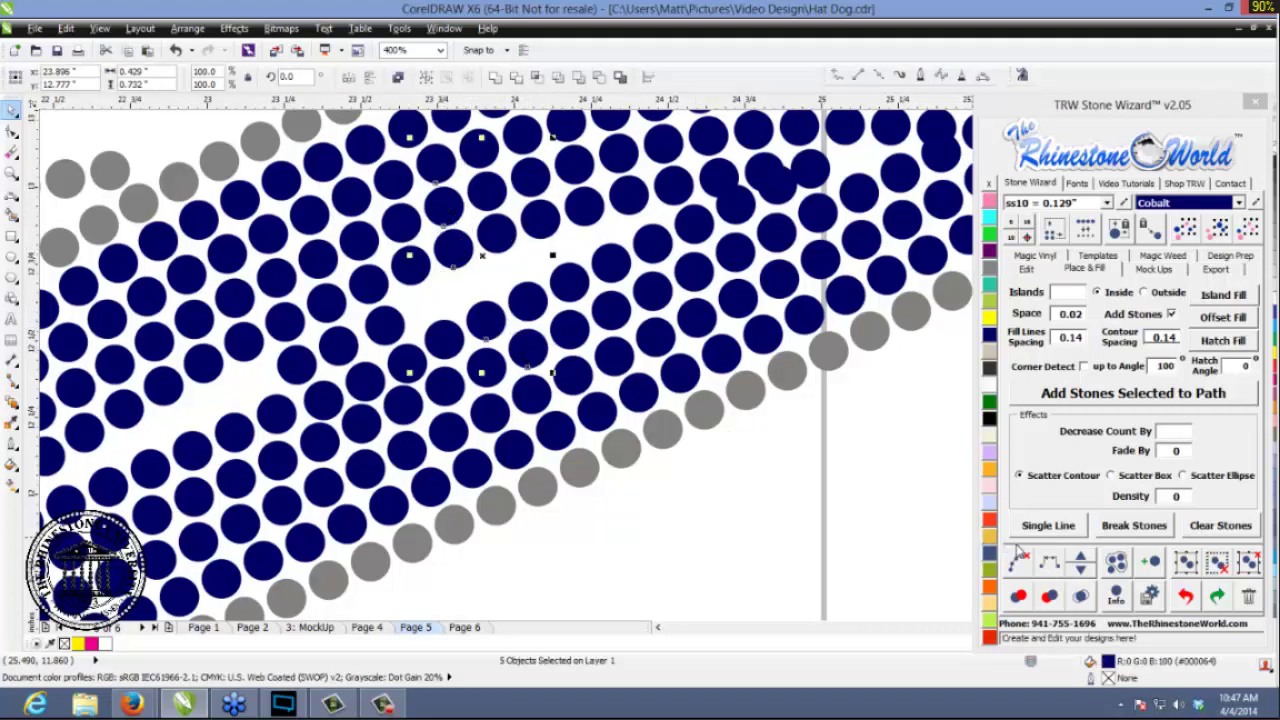
left_click(1050, 567)
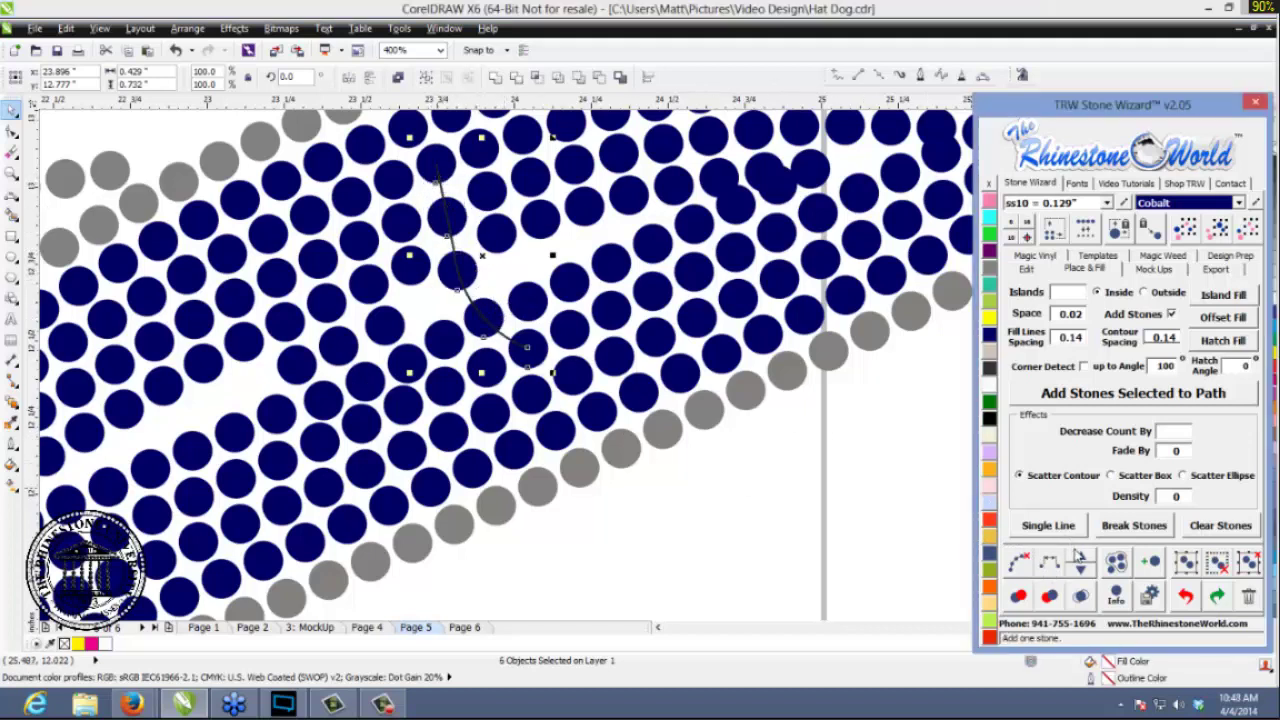
left_click(1079, 560)
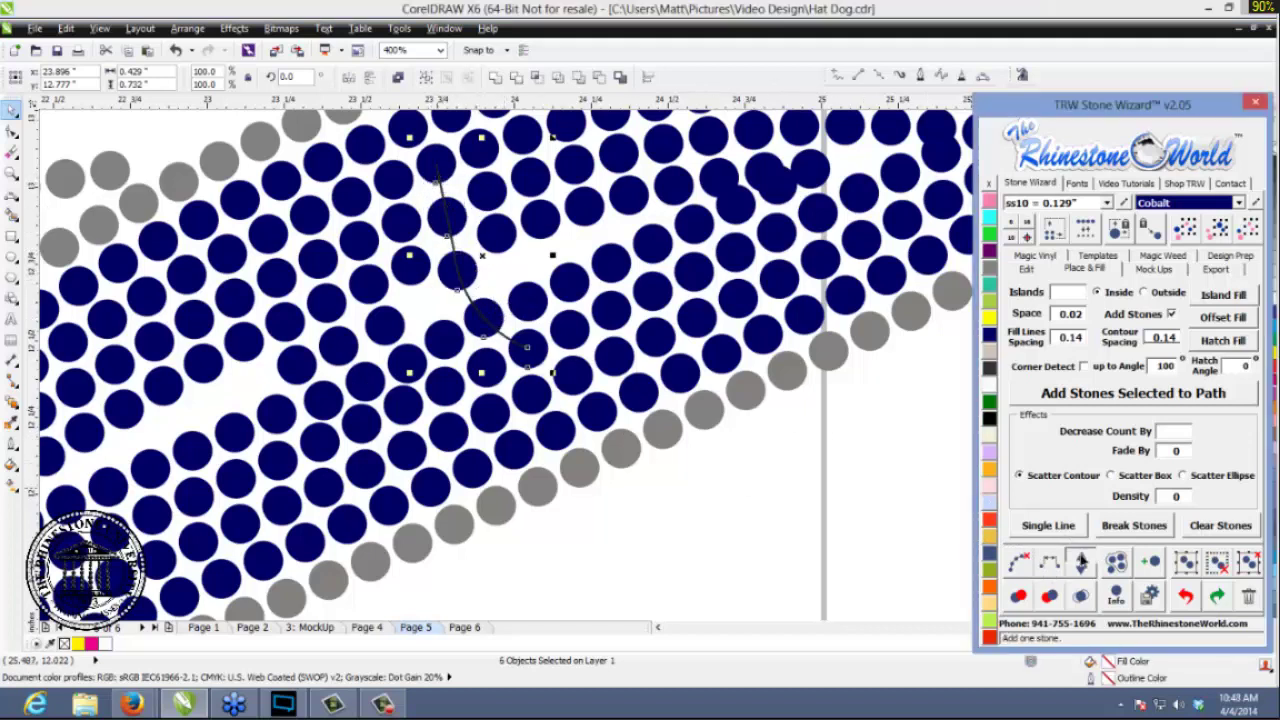
left_click(1020, 567)
left_click(755, 518)
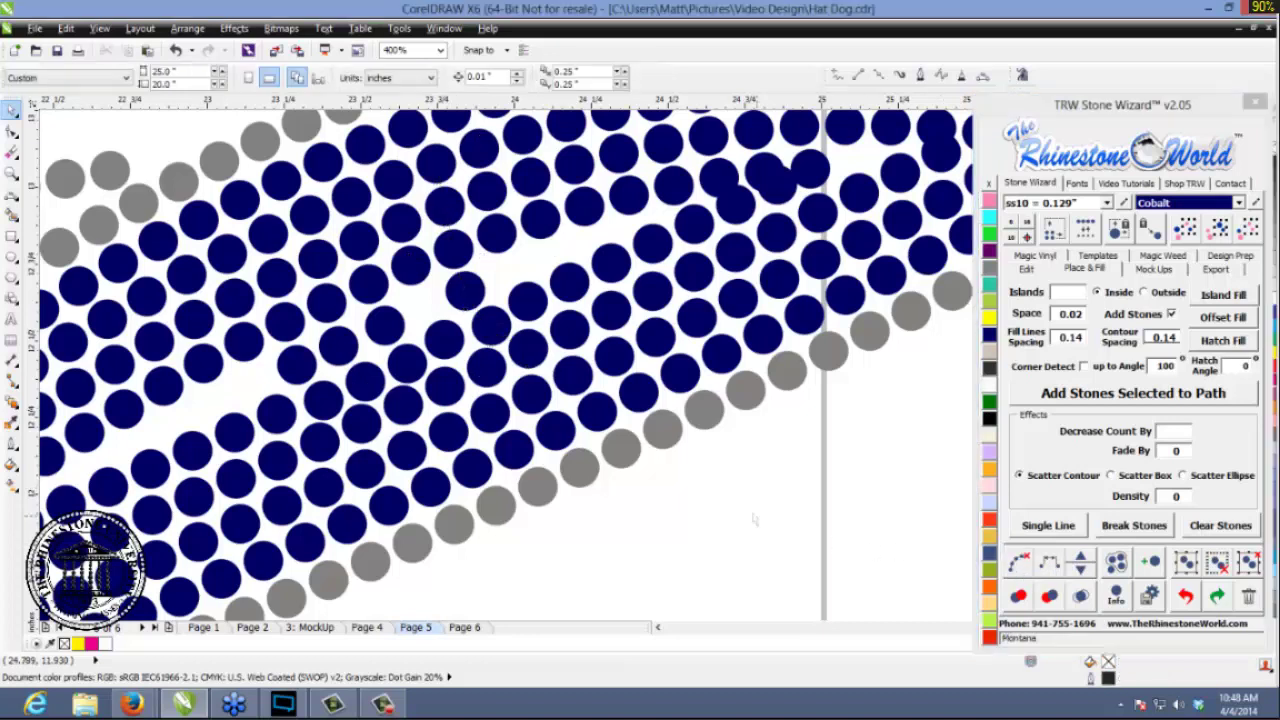
- Respace the next five-stone column to the right equally across the gap, add one stone, and clear its path
left_click(484, 162)
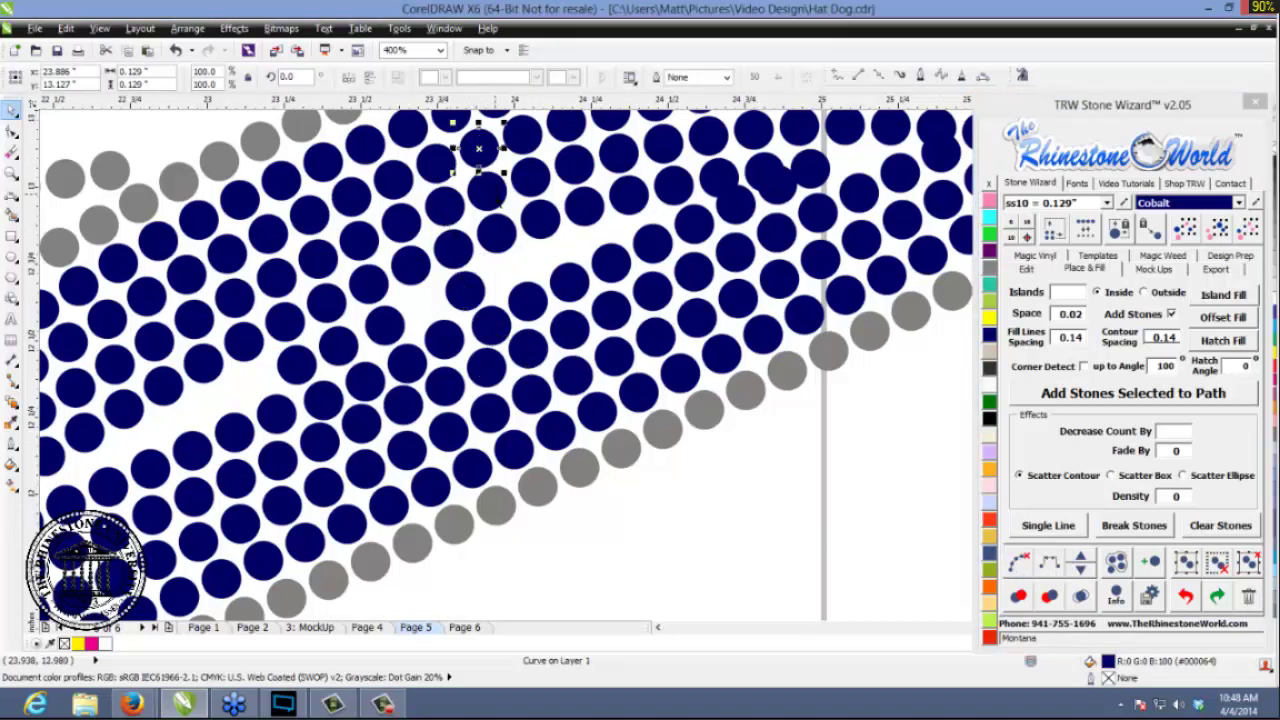
left_click(490, 193, "shift")
left_click(499, 235, "shift")
left_click(529, 301, "shift")
left_click(568, 334, "shift")
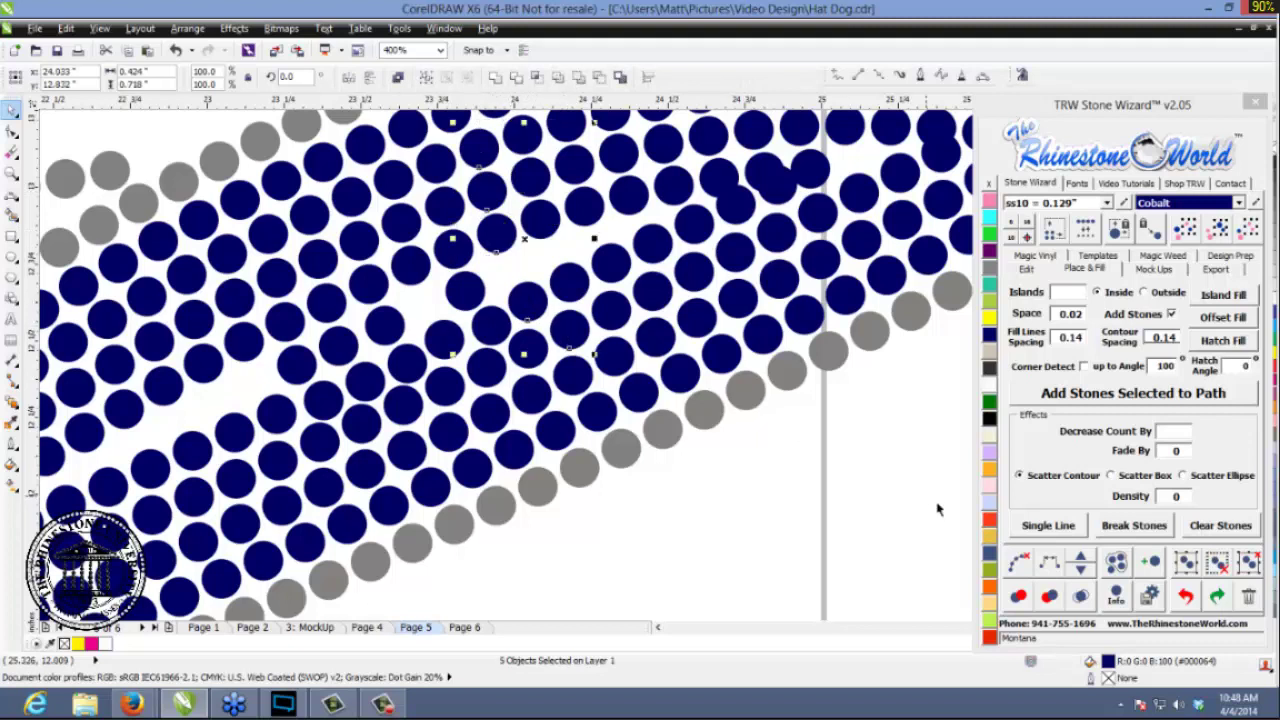
left_click(1052, 567)
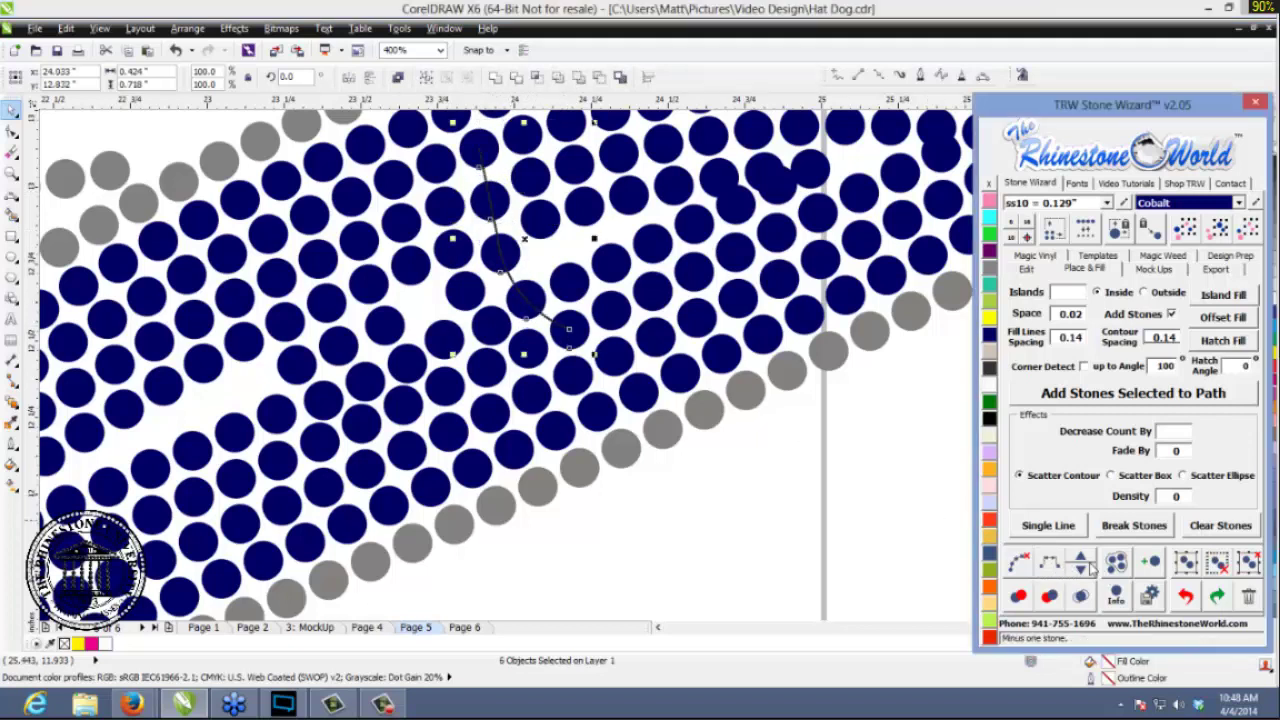
left_click(630, 510)
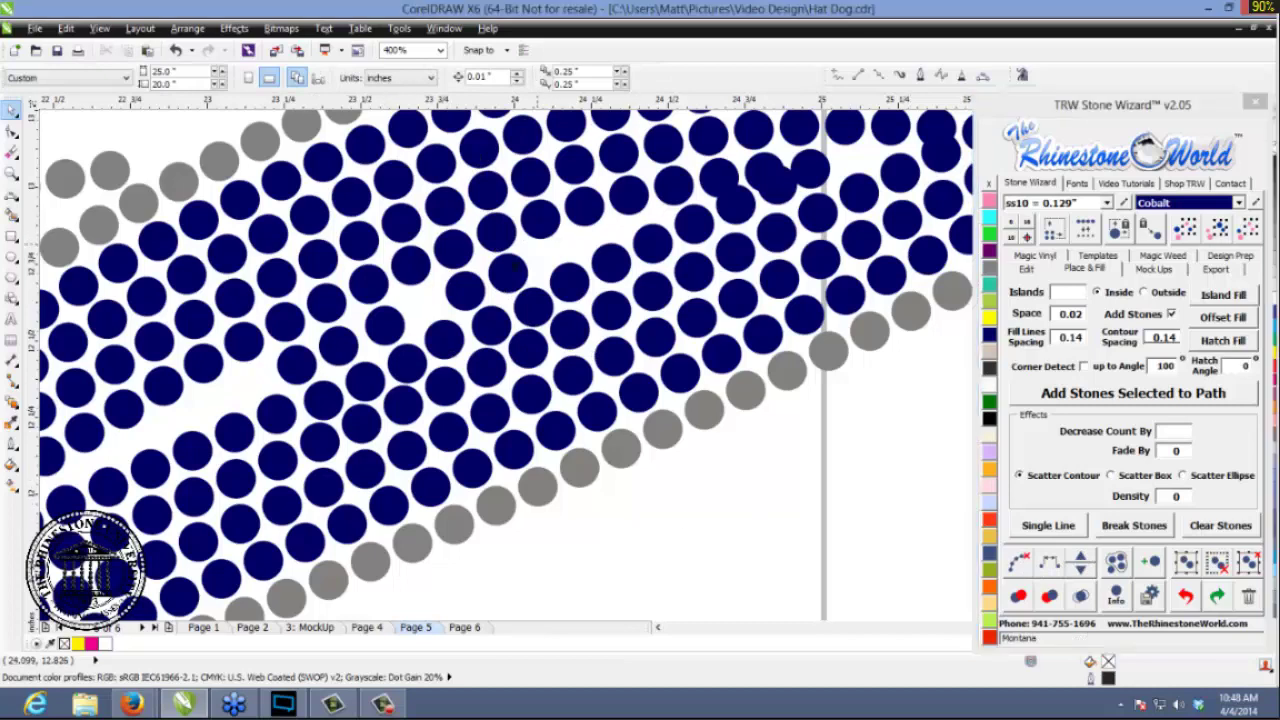
- Place a Cobalt stone in the remaining hole just left of the two respaced columns
scroll(440, 305, "up", 2)
mouse_move(437, 294)
left_mouse_down()
mouse_move(400, 286)
mouse_move(412, 298)
left_mouse_up()
scroll(412, 298, "down", 2)
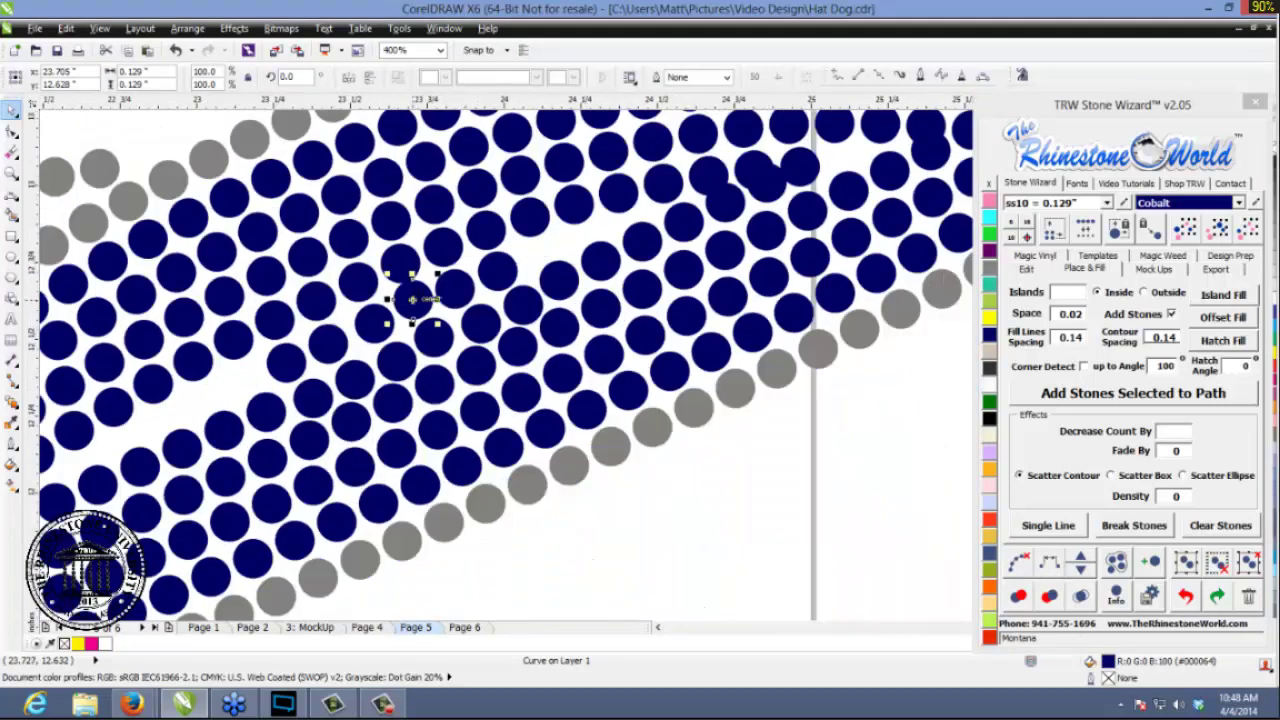
- Select the six-stone column running through the placed stone, respace it equally, and clear its path
left_click(396, 216)
left_click(386, 182, "shift")
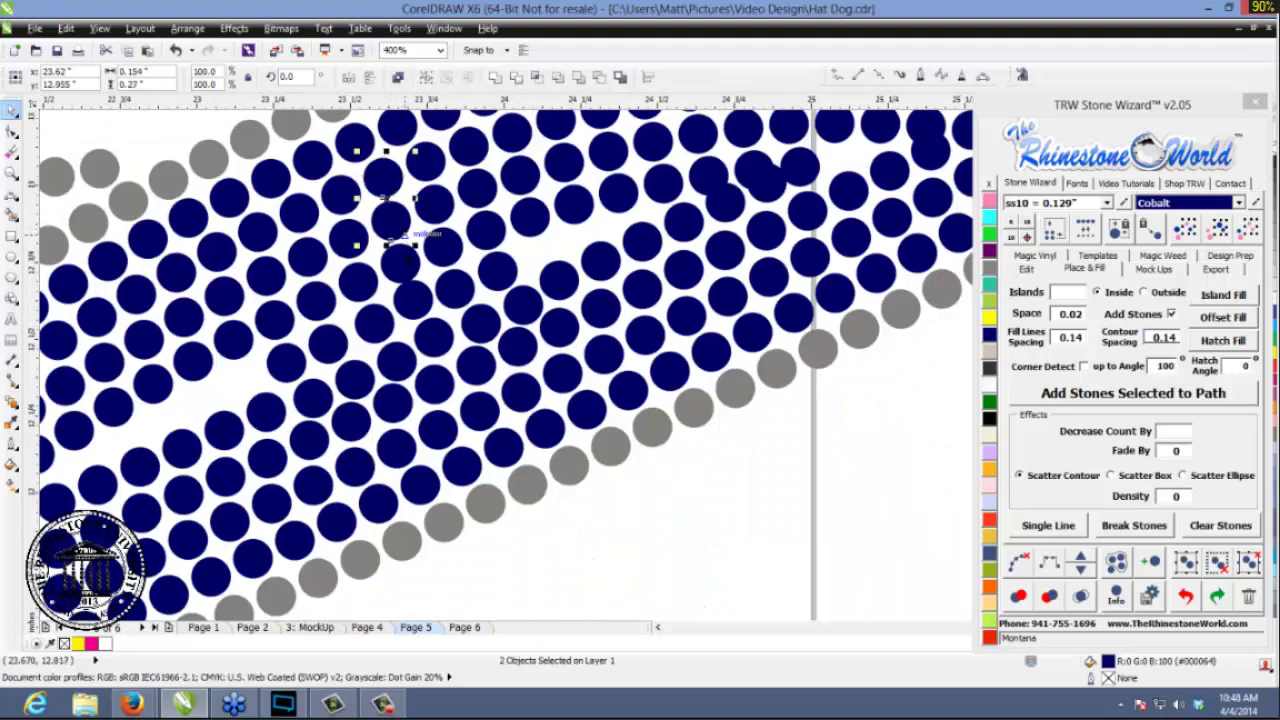
left_click(403, 262, "shift")
left_click(413, 300, "shift")
left_click(434, 338, "shift")
left_click(475, 365, "shift")
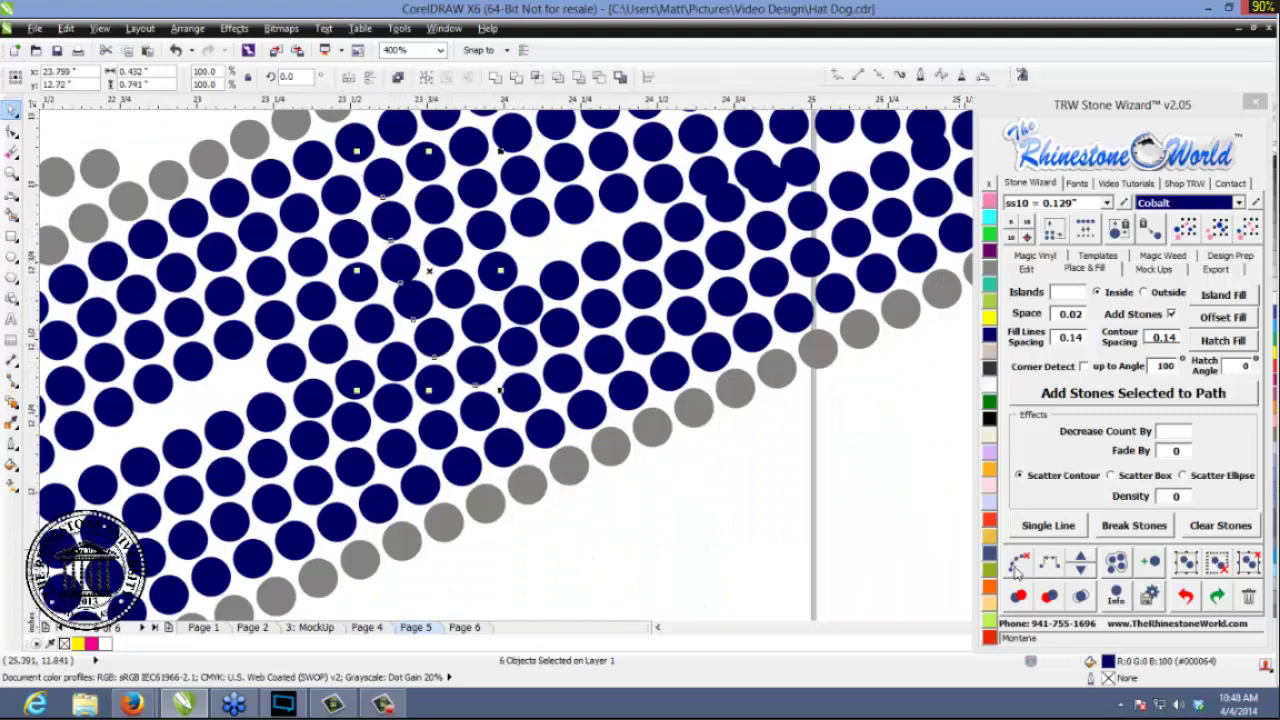
left_click(1018, 566)
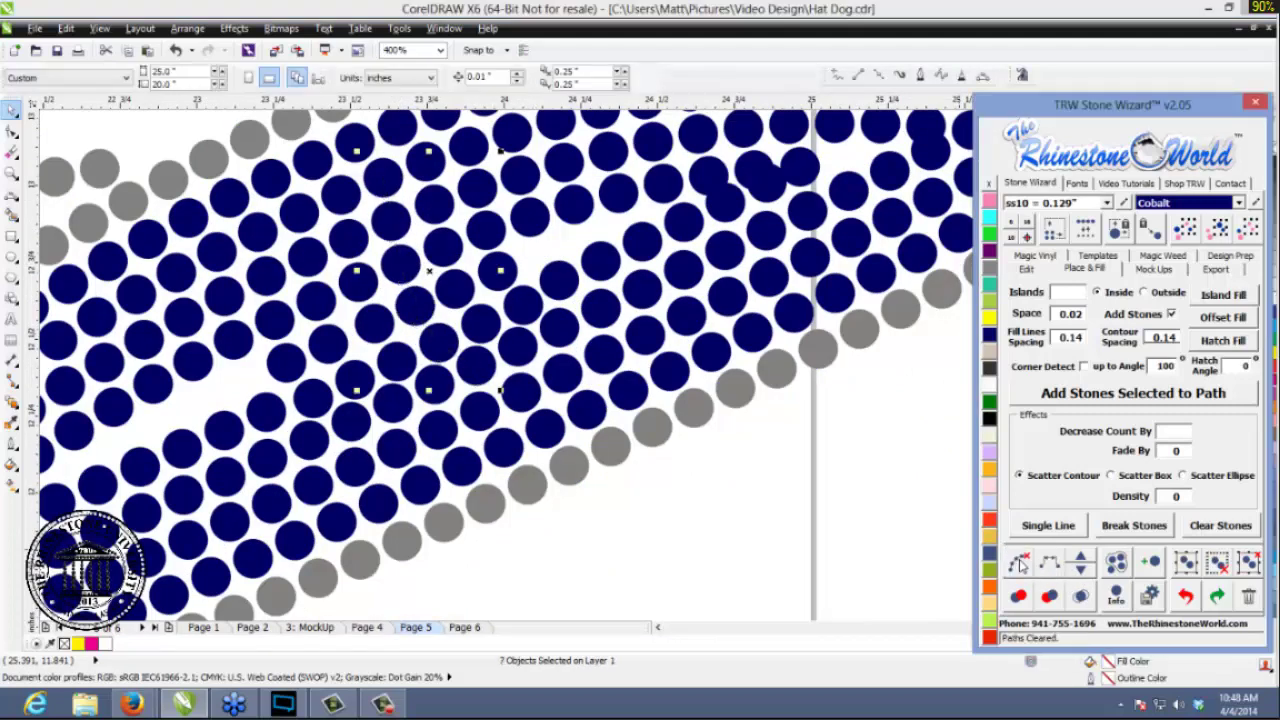
left_click(686, 529)
- Select both the hat line drawing and the stone hat on Page 5 and delete them
scroll(678, 510, "down", 2)
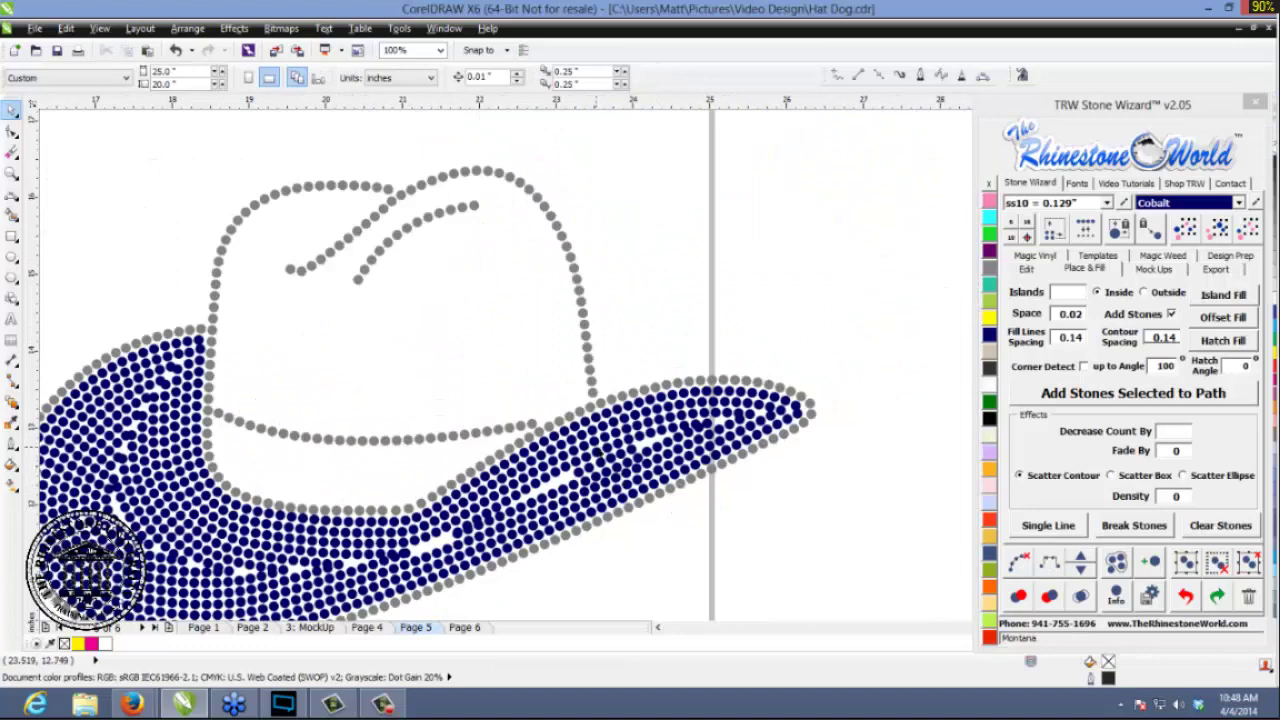
scroll(632, 480, "down", 1)
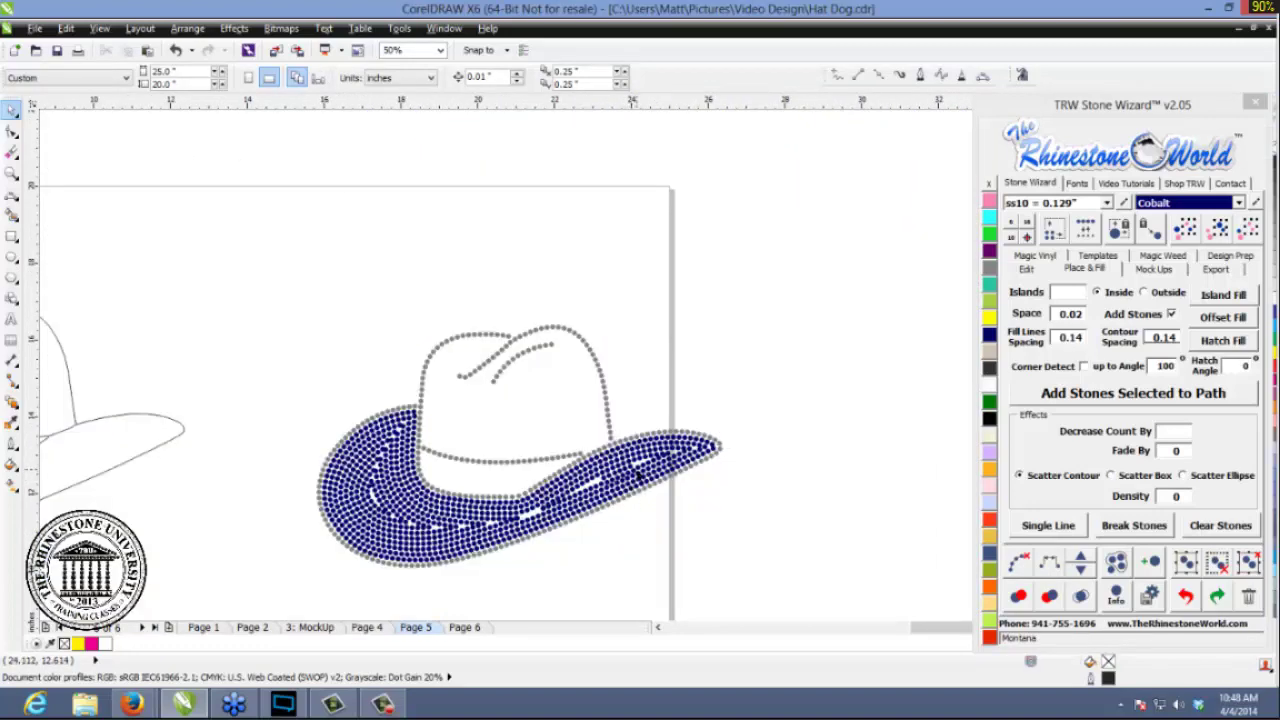
scroll(698, 425, "down", 1)
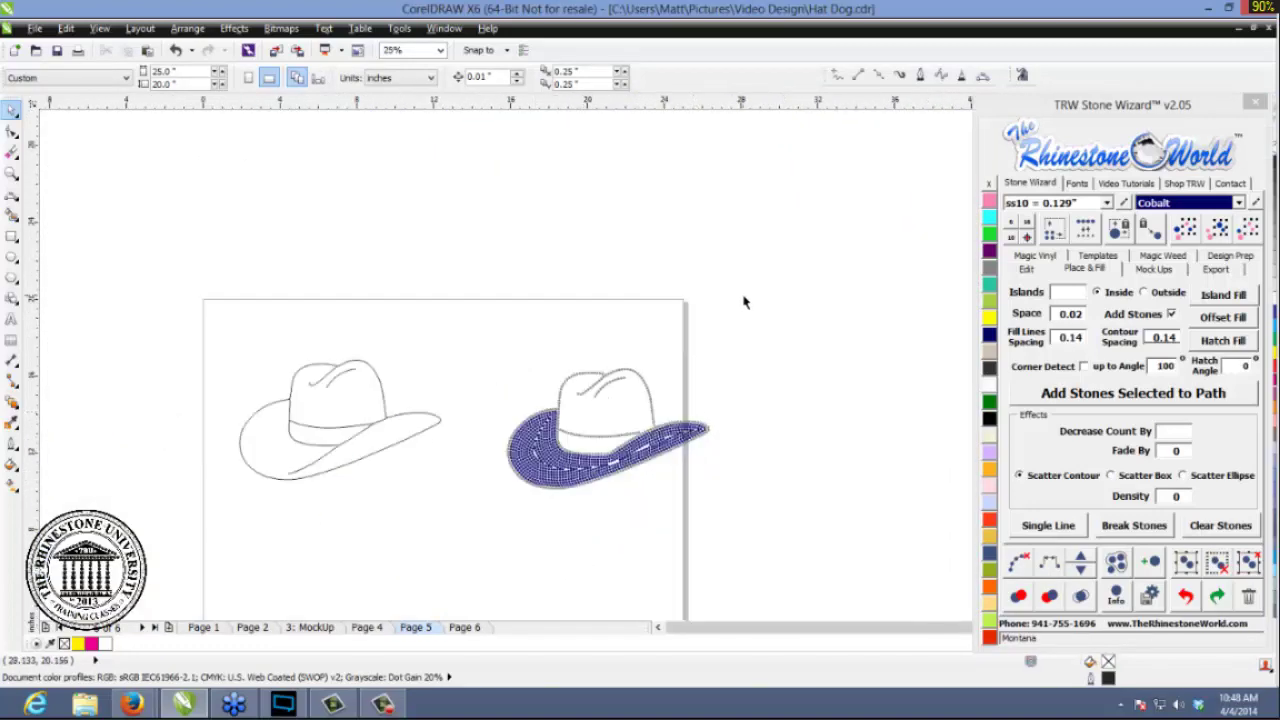
left_click_drag(743, 297, 202, 530)
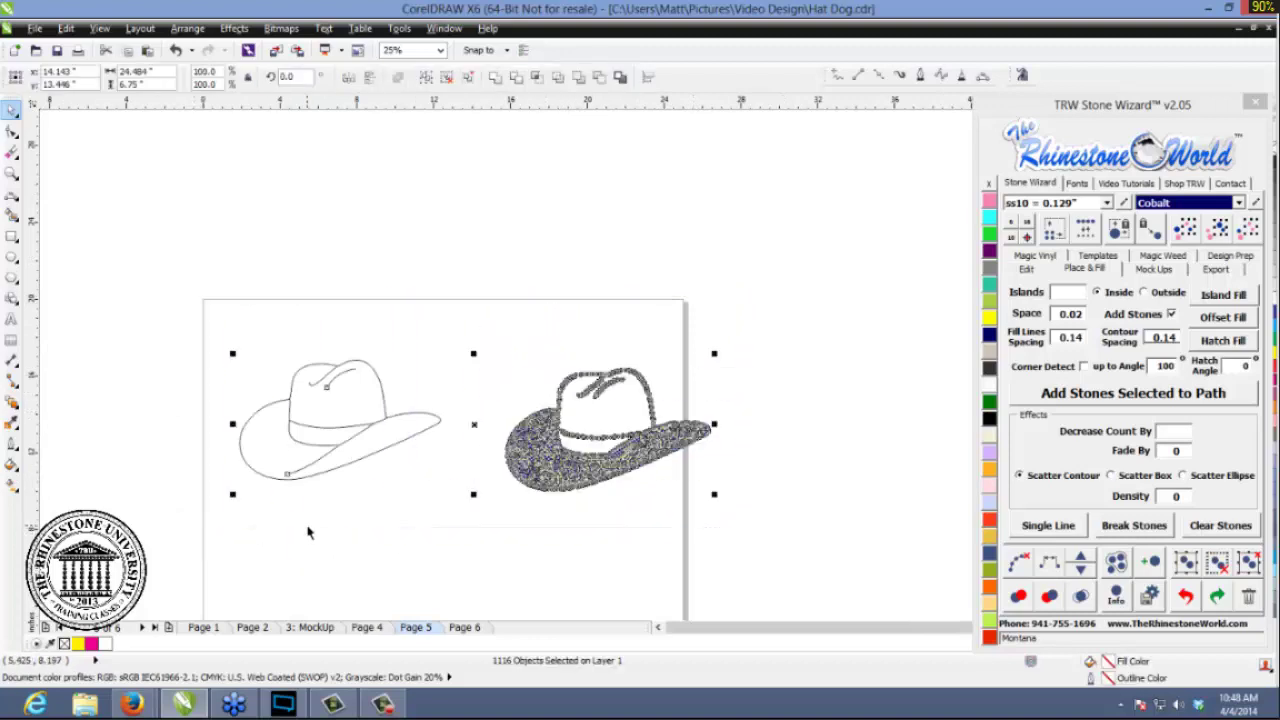
key("Delete")
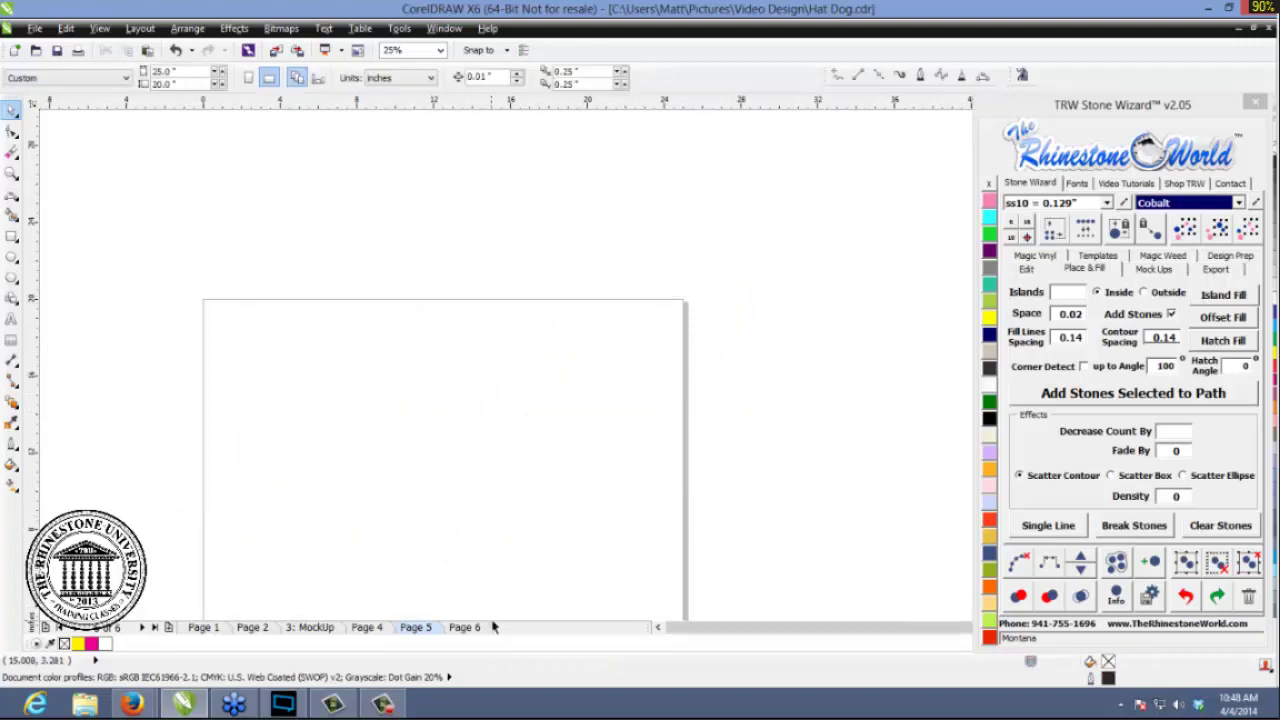
- Open Page 6 and move the dog bitmap up and right, centring it at about X 13.8, Y 11.1 inches
left_click(486, 628)
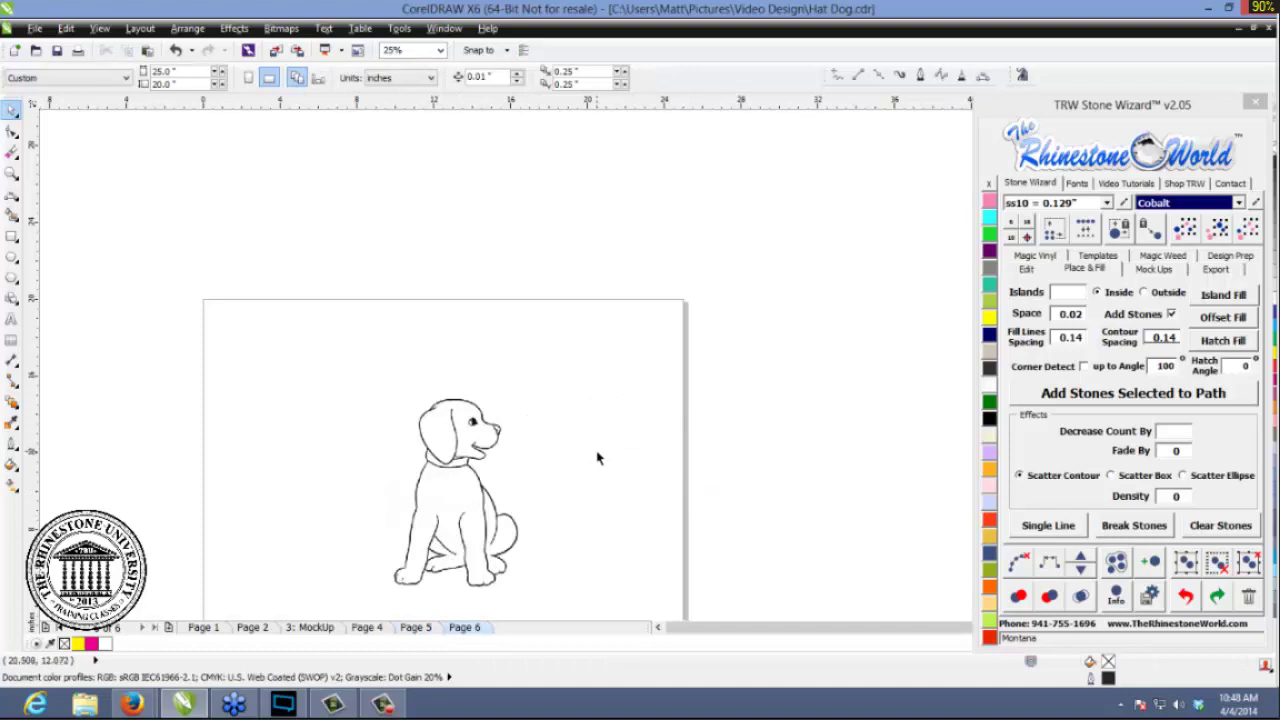
scroll(595, 465, "down", 2)
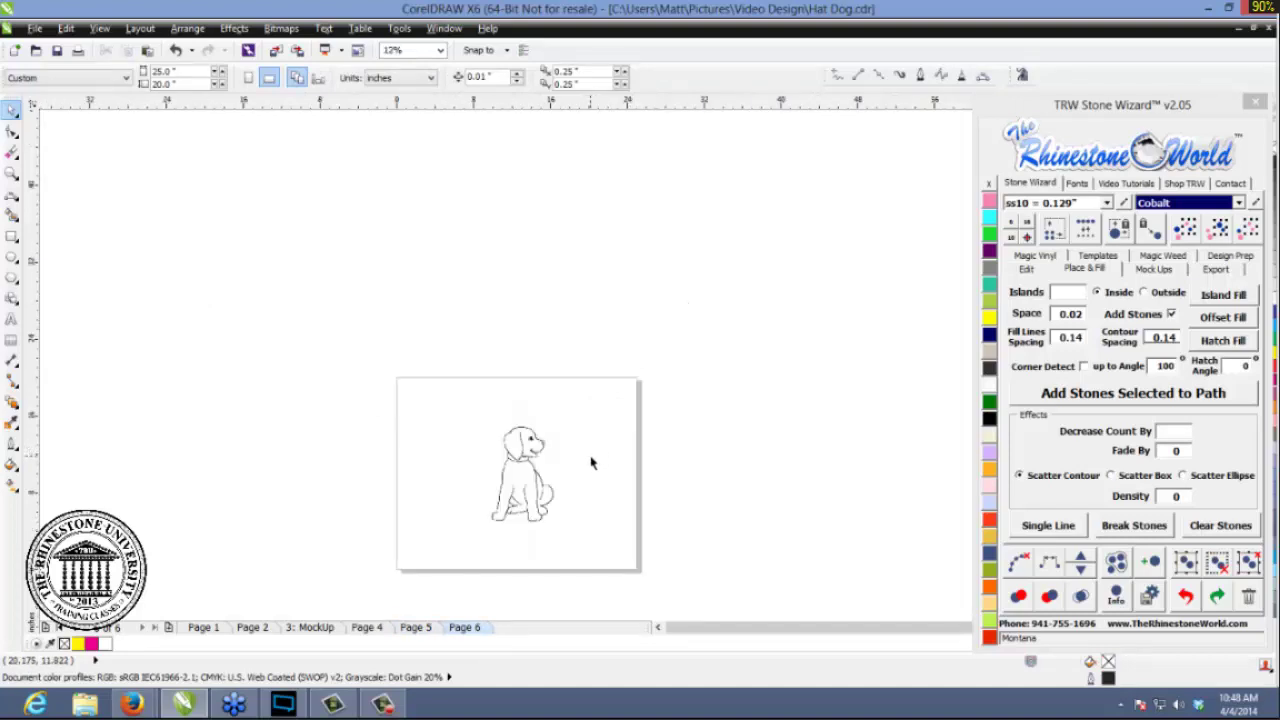
scroll(590, 490, "up", 2)
left_click(515, 460)
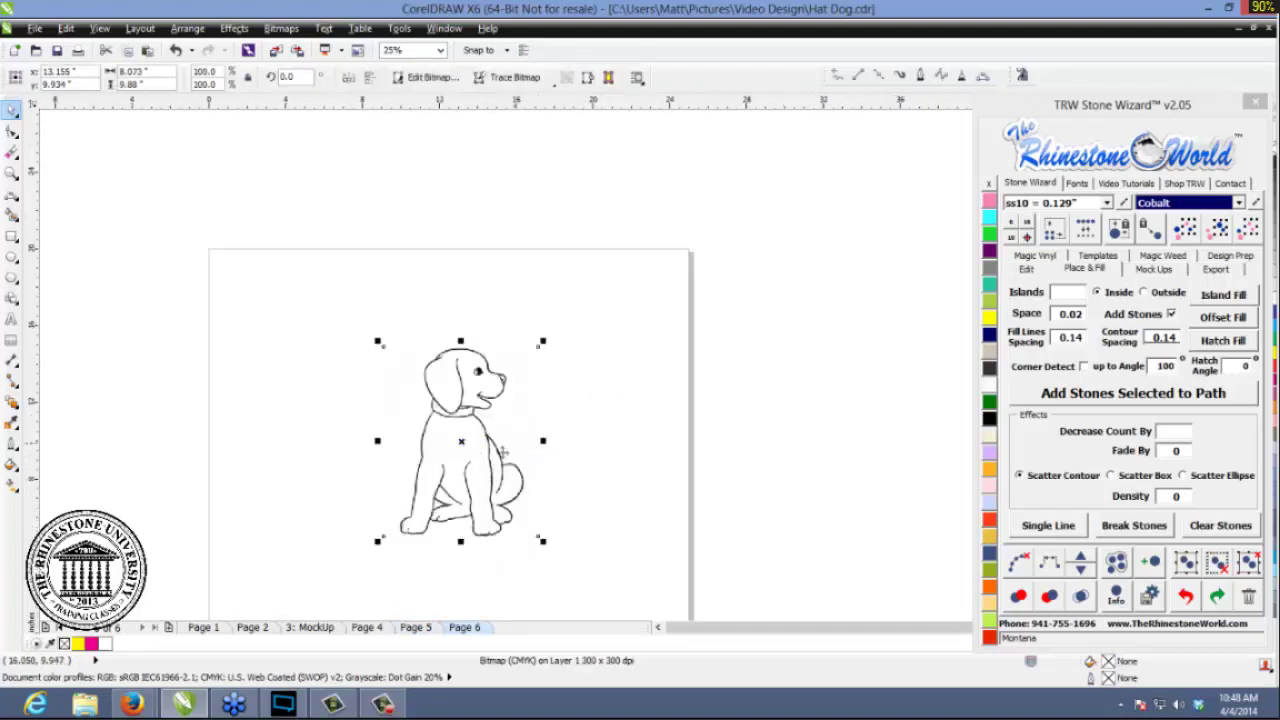
left_click_drag(489, 459, 484, 427)
mouse_move(485, 427)
left_mouse_down()
mouse_move(516, 438)
mouse_move(488, 441)
mouse_move(500, 442)
left_mouse_up()
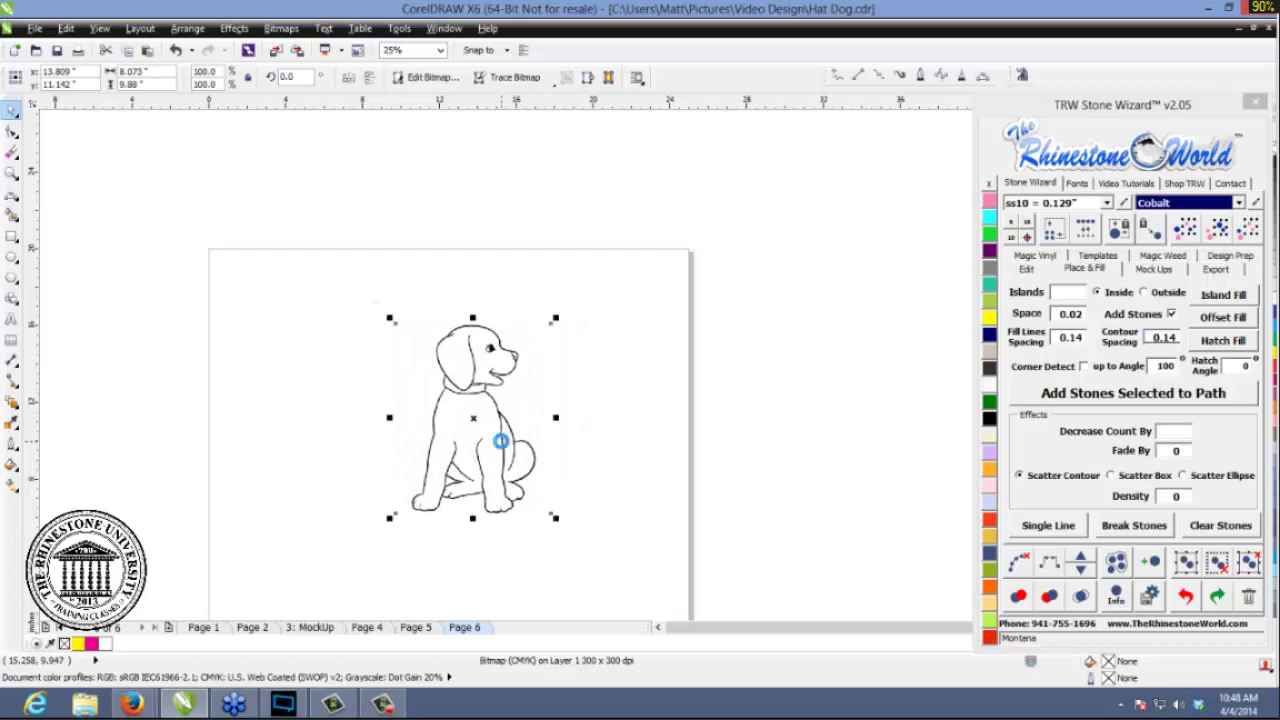
- Convert the dog bitmap into a Single Line outline of ss10 Cobalt stones and clear the underlying paths
scroll(501, 441, "up", 1)
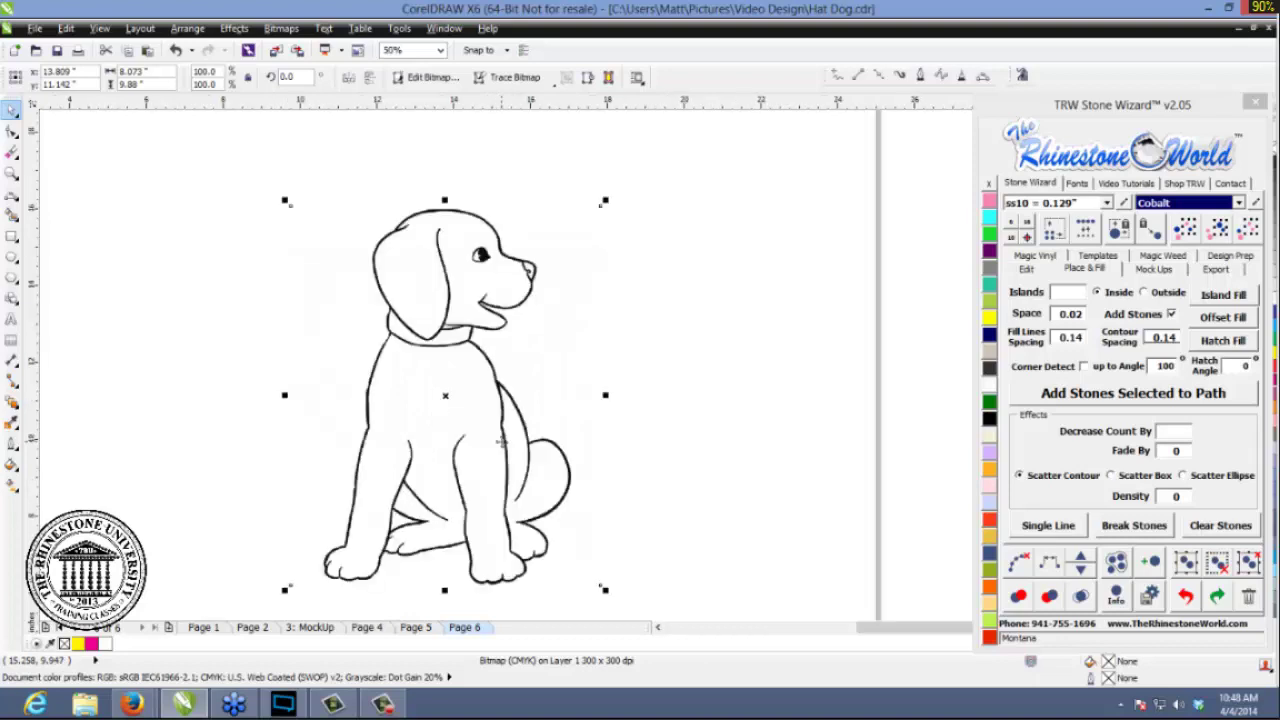
left_click(1048, 526)
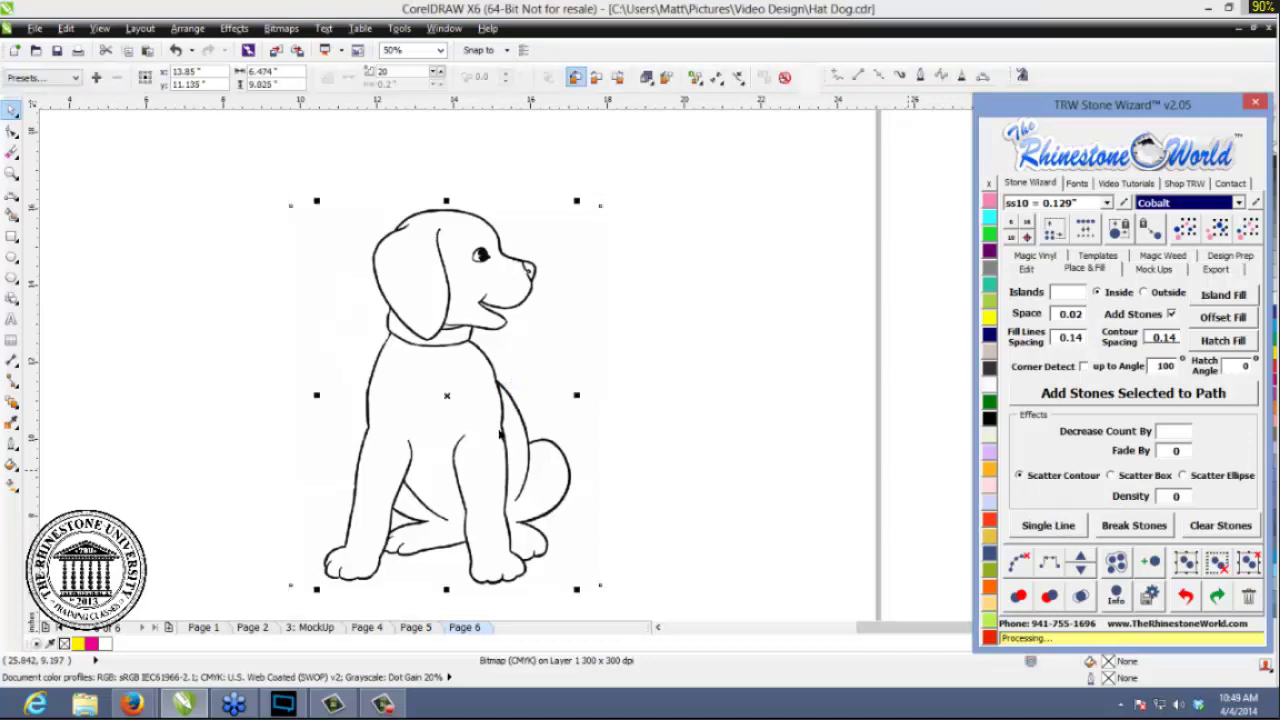
left_click_drag(671, 243, 426, 540)
left_click(1018, 562)
left_click(749, 486)
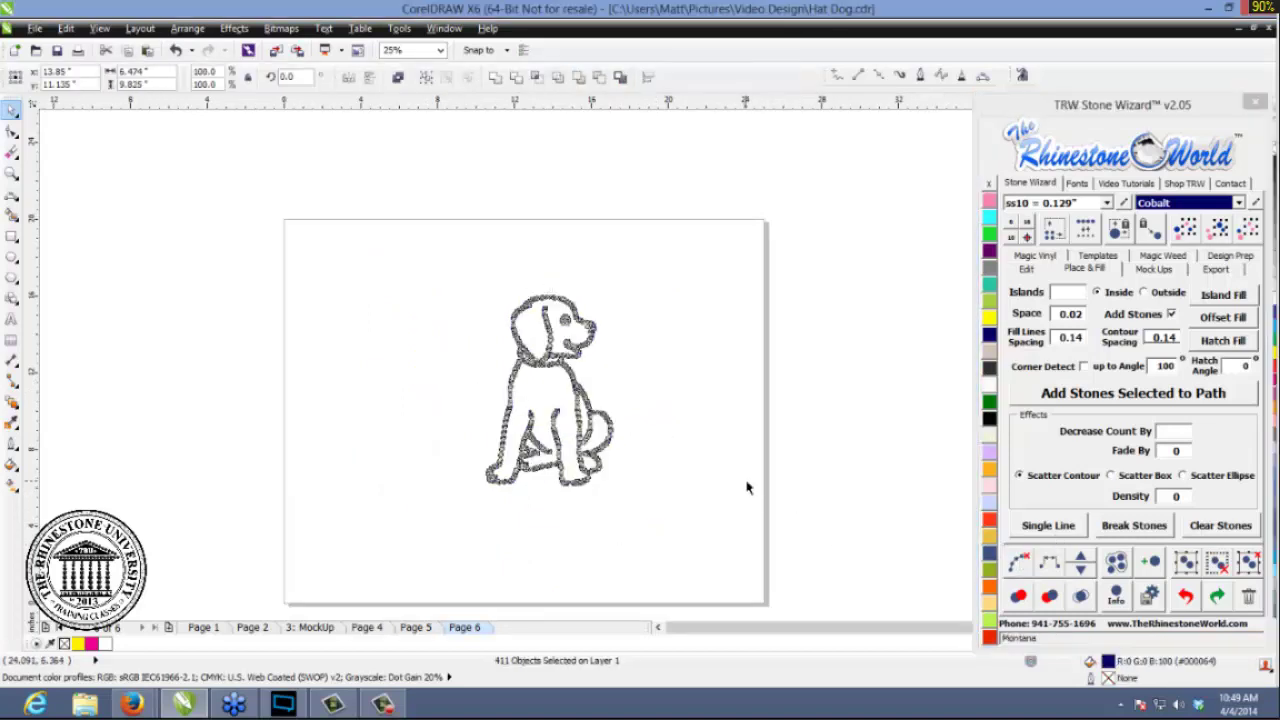
- Examine the dog's stone outline, especially the stone placement around the nose, eye and mouth
scroll(586, 371, "up", 1)
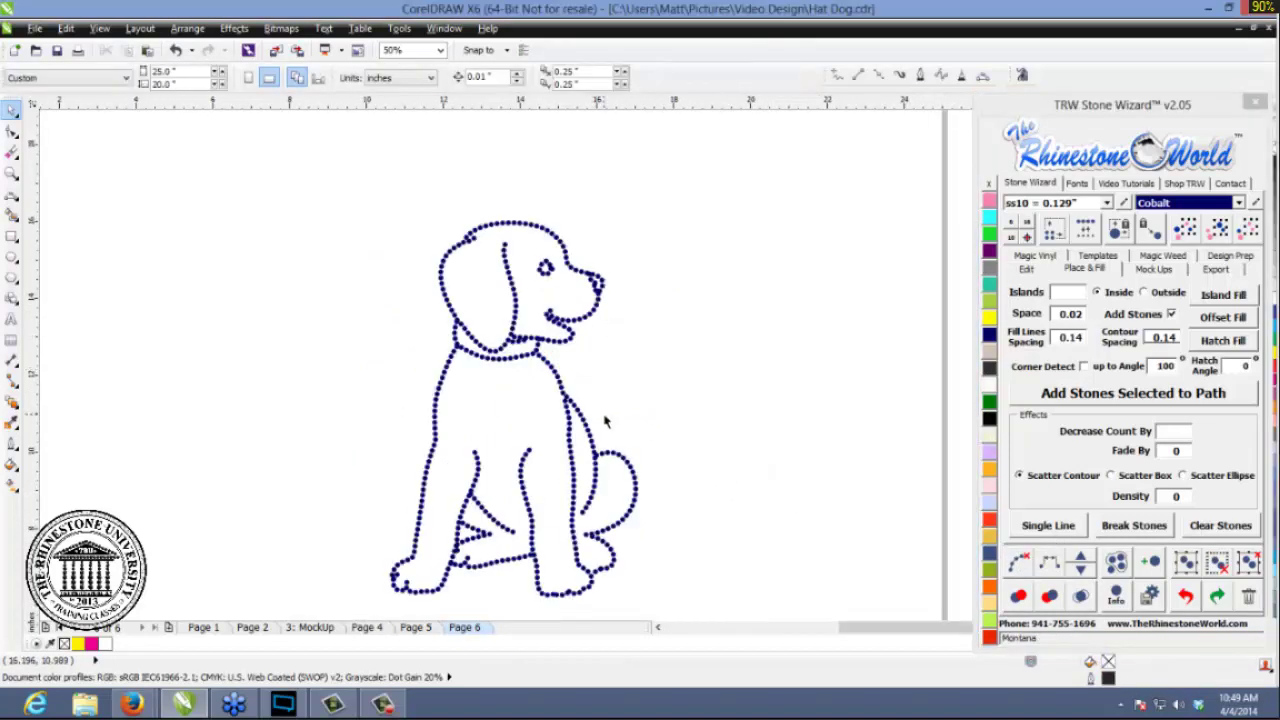
scroll(604, 421, "down", 1)
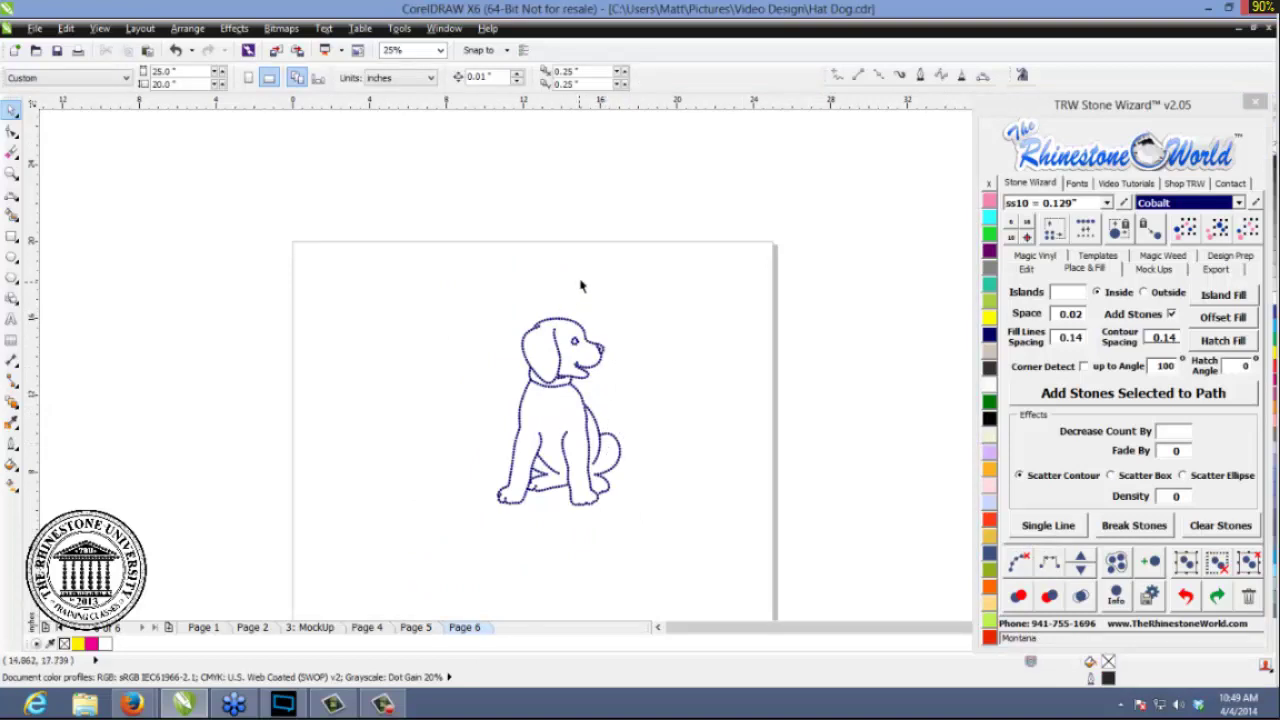
scroll(560, 345, "up", 3)
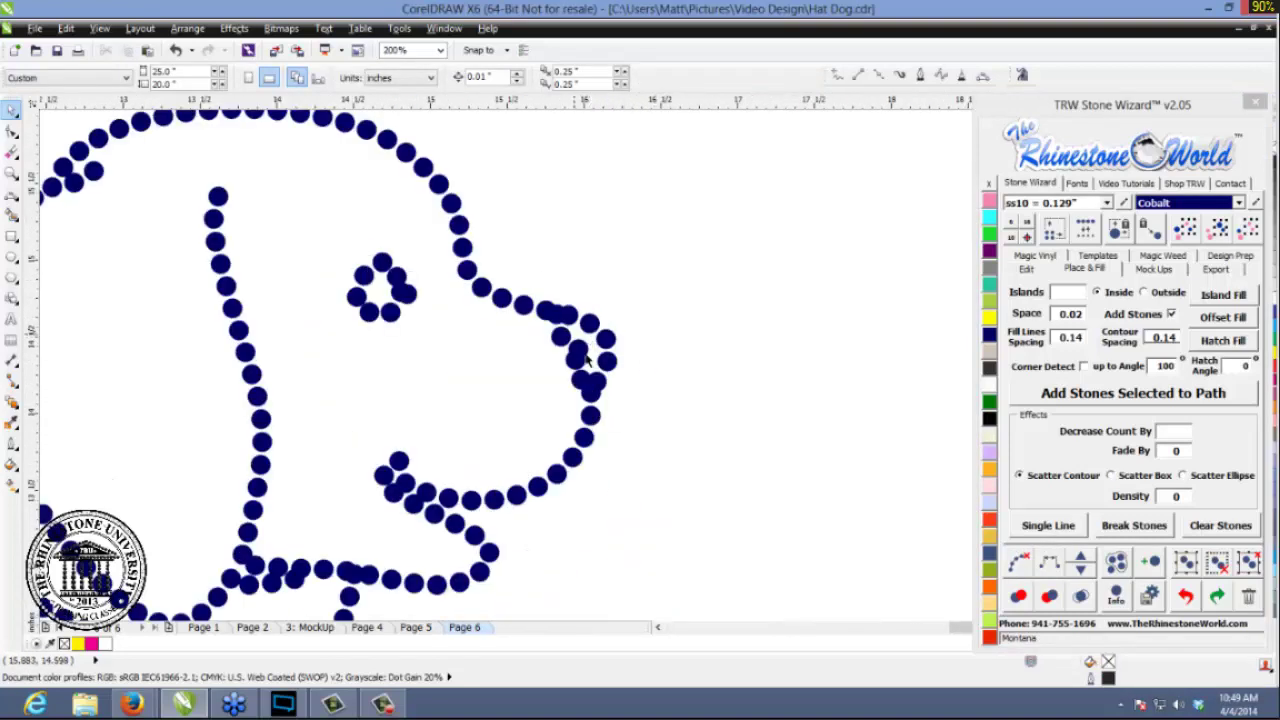
scroll(589, 375, "down", 3)
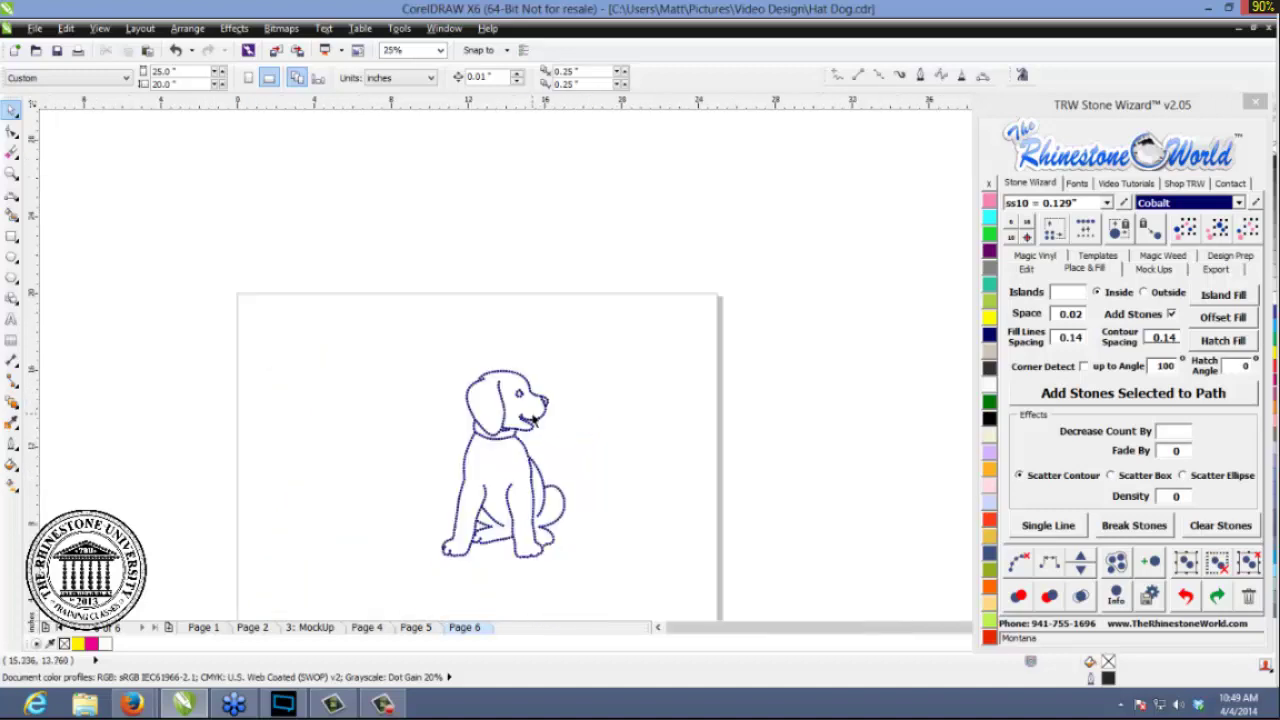
- Select all the stones of the dog outline on Page 6 and delete them, leaving the page empty
scroll(539, 523, "up", 1)
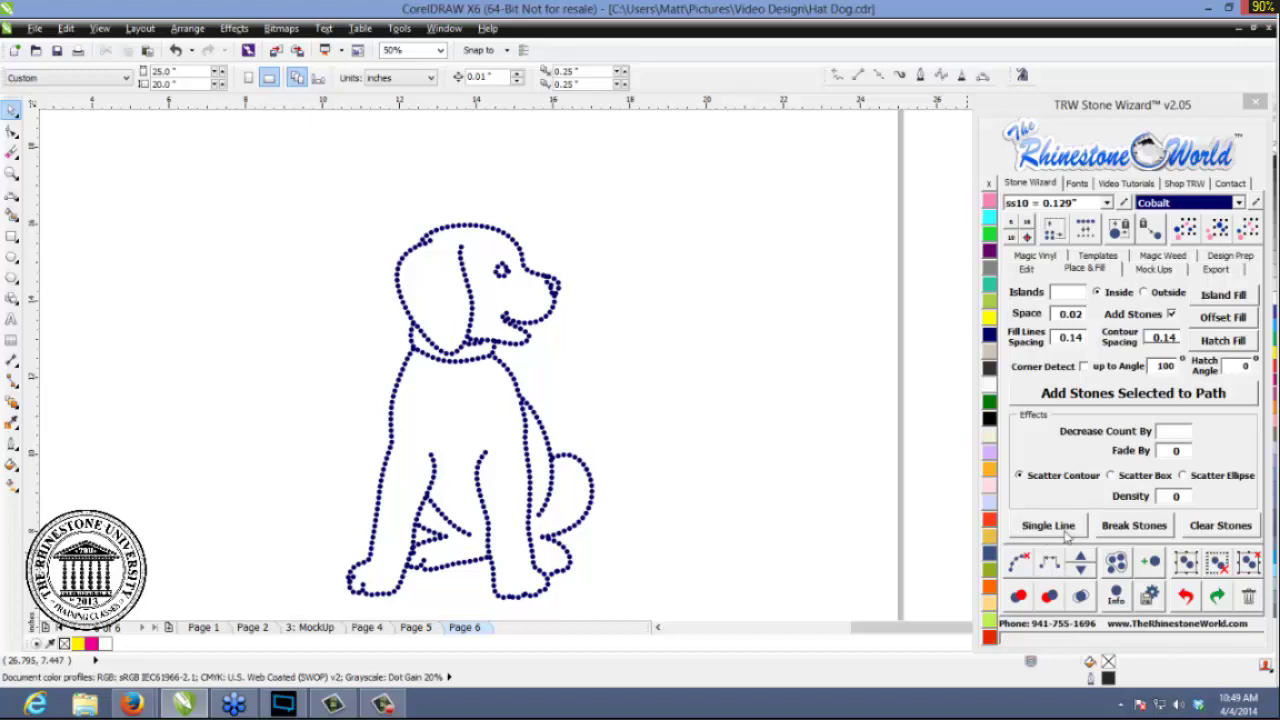
scroll(678, 458, "down", 1)
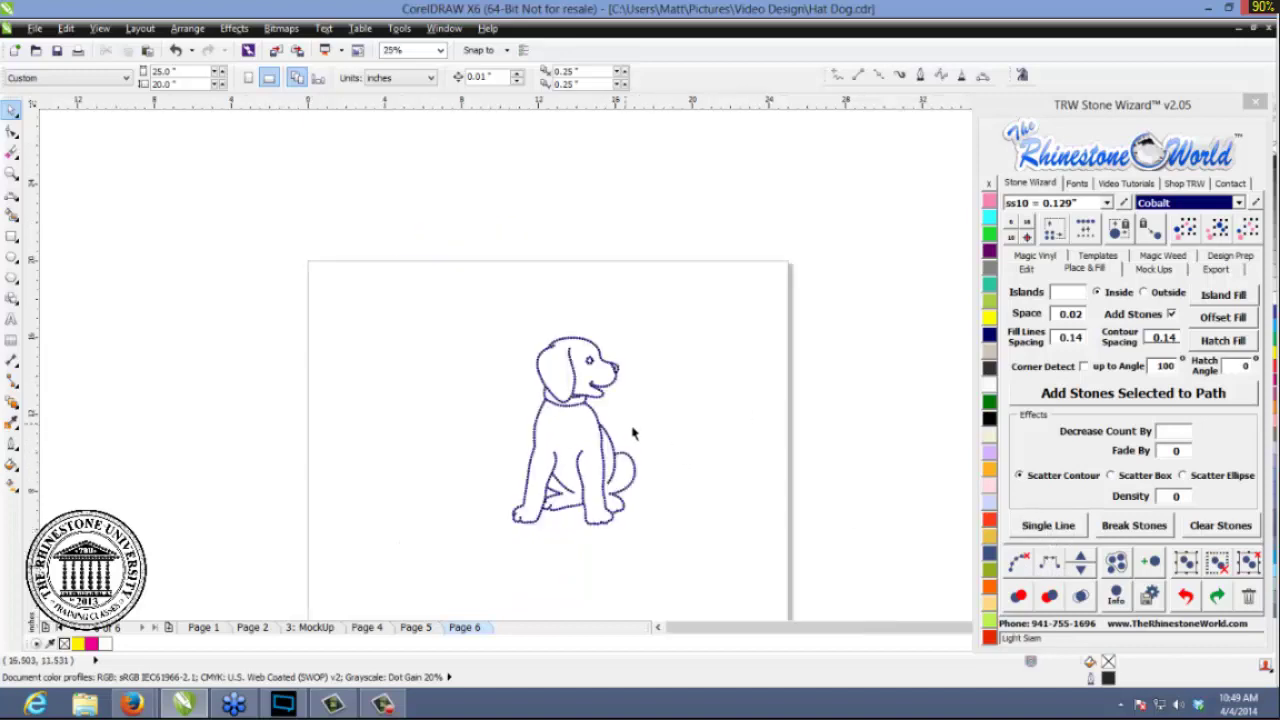
scroll(637, 437, "up", 1)
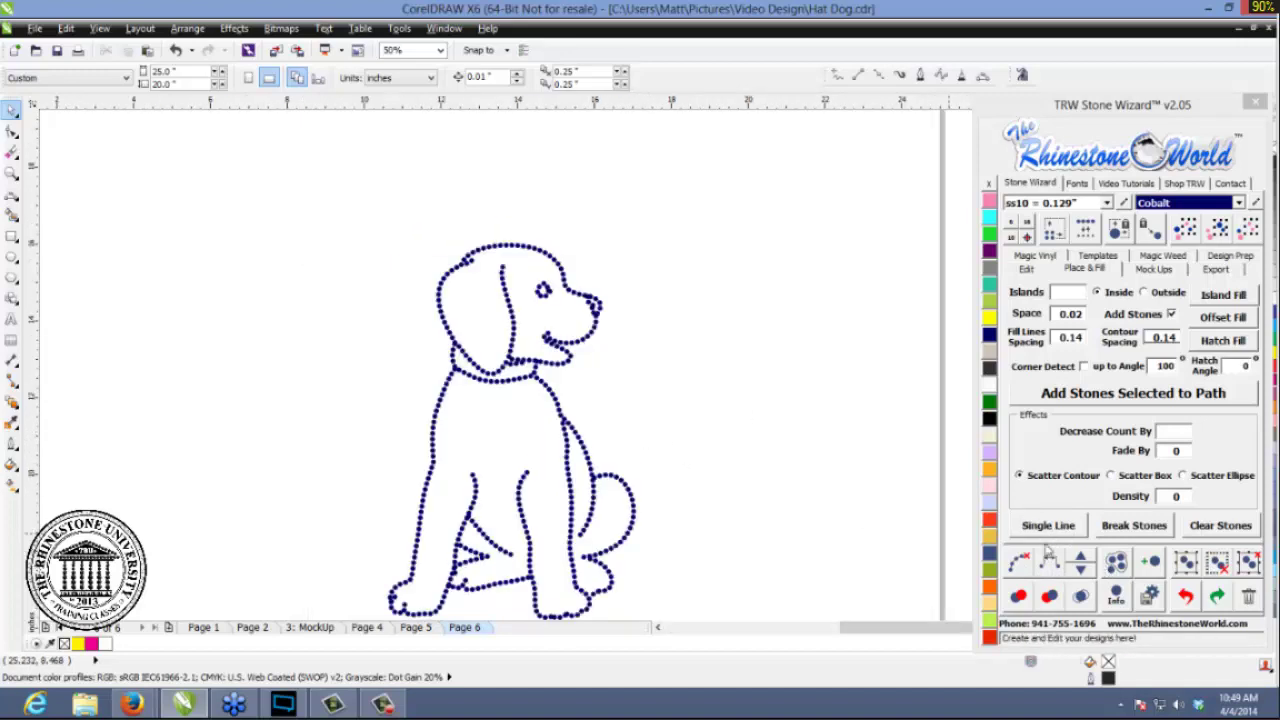
scroll(694, 449, "down", 1)
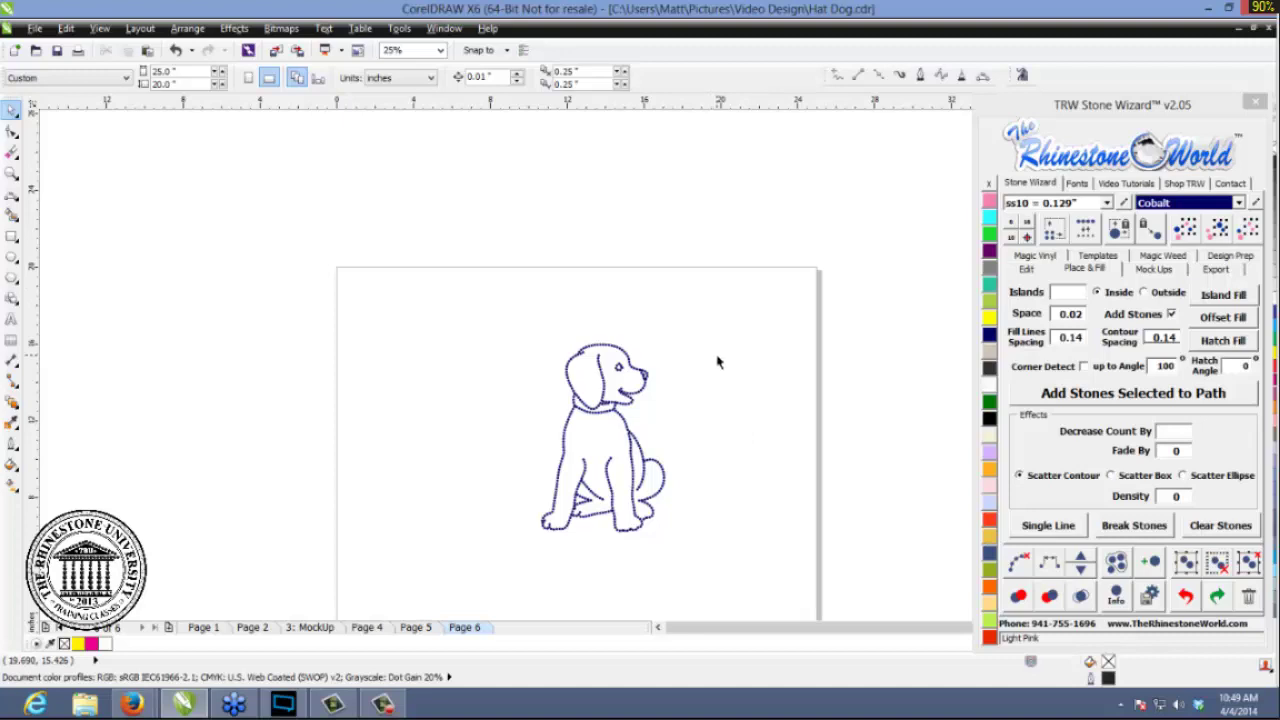
left_click_drag(726, 278, 449, 590)
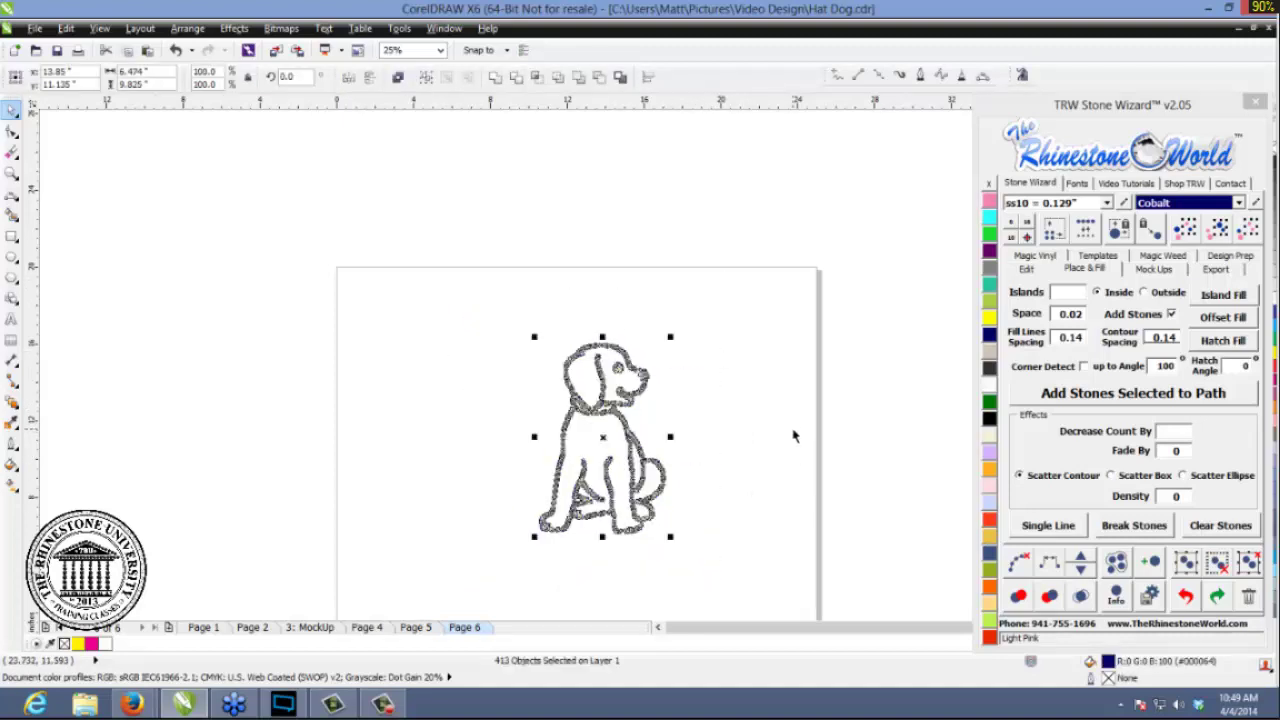
key("Delete")
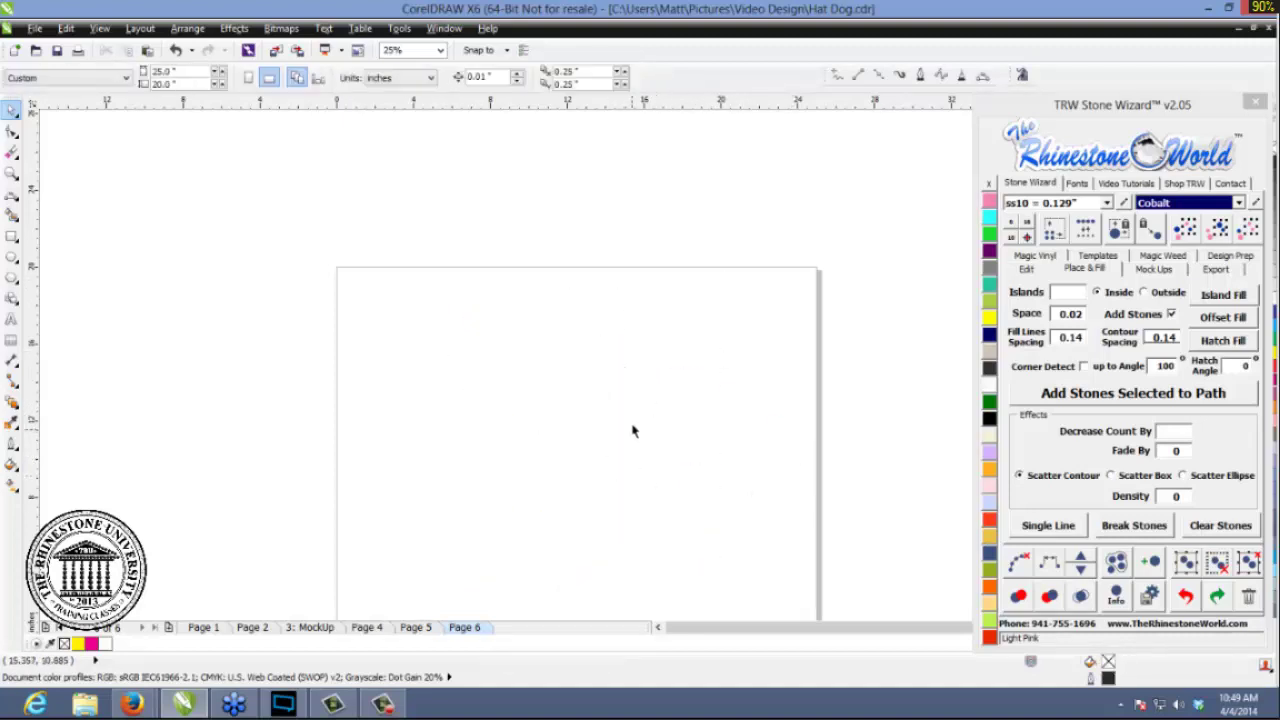
scroll(648, 443, "down", 1)
scroll(648, 443, "up", 1)
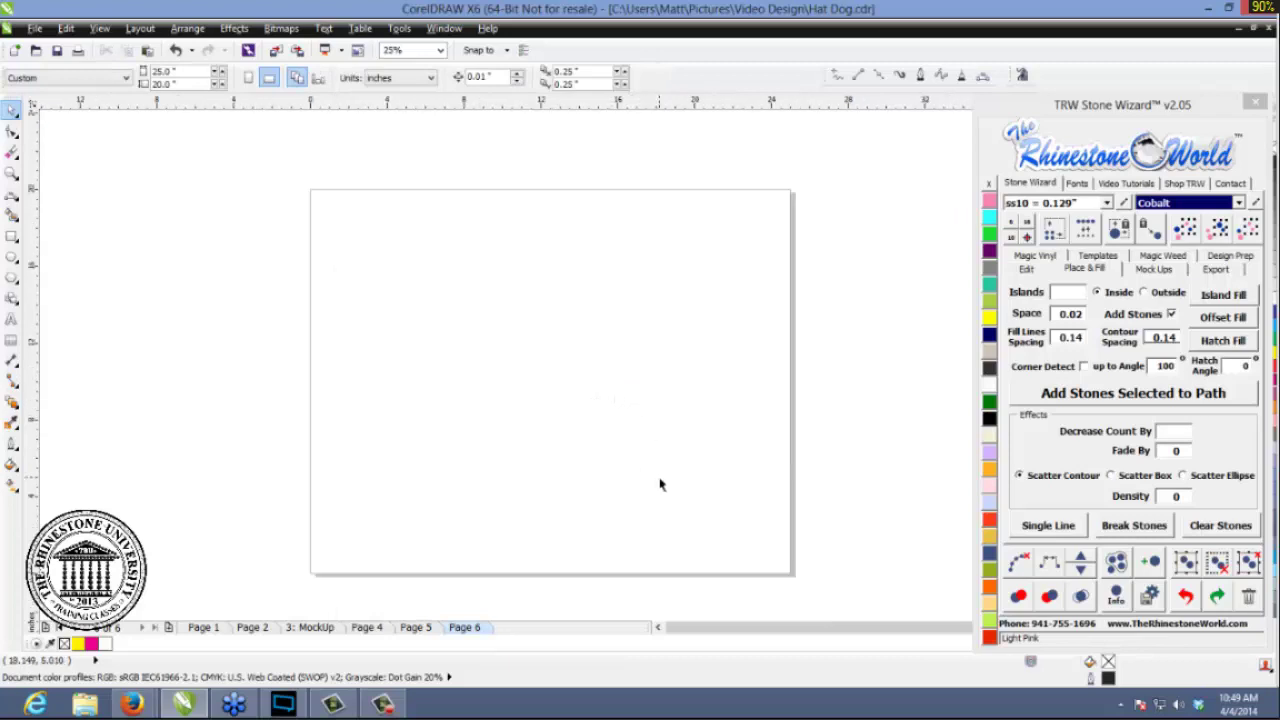